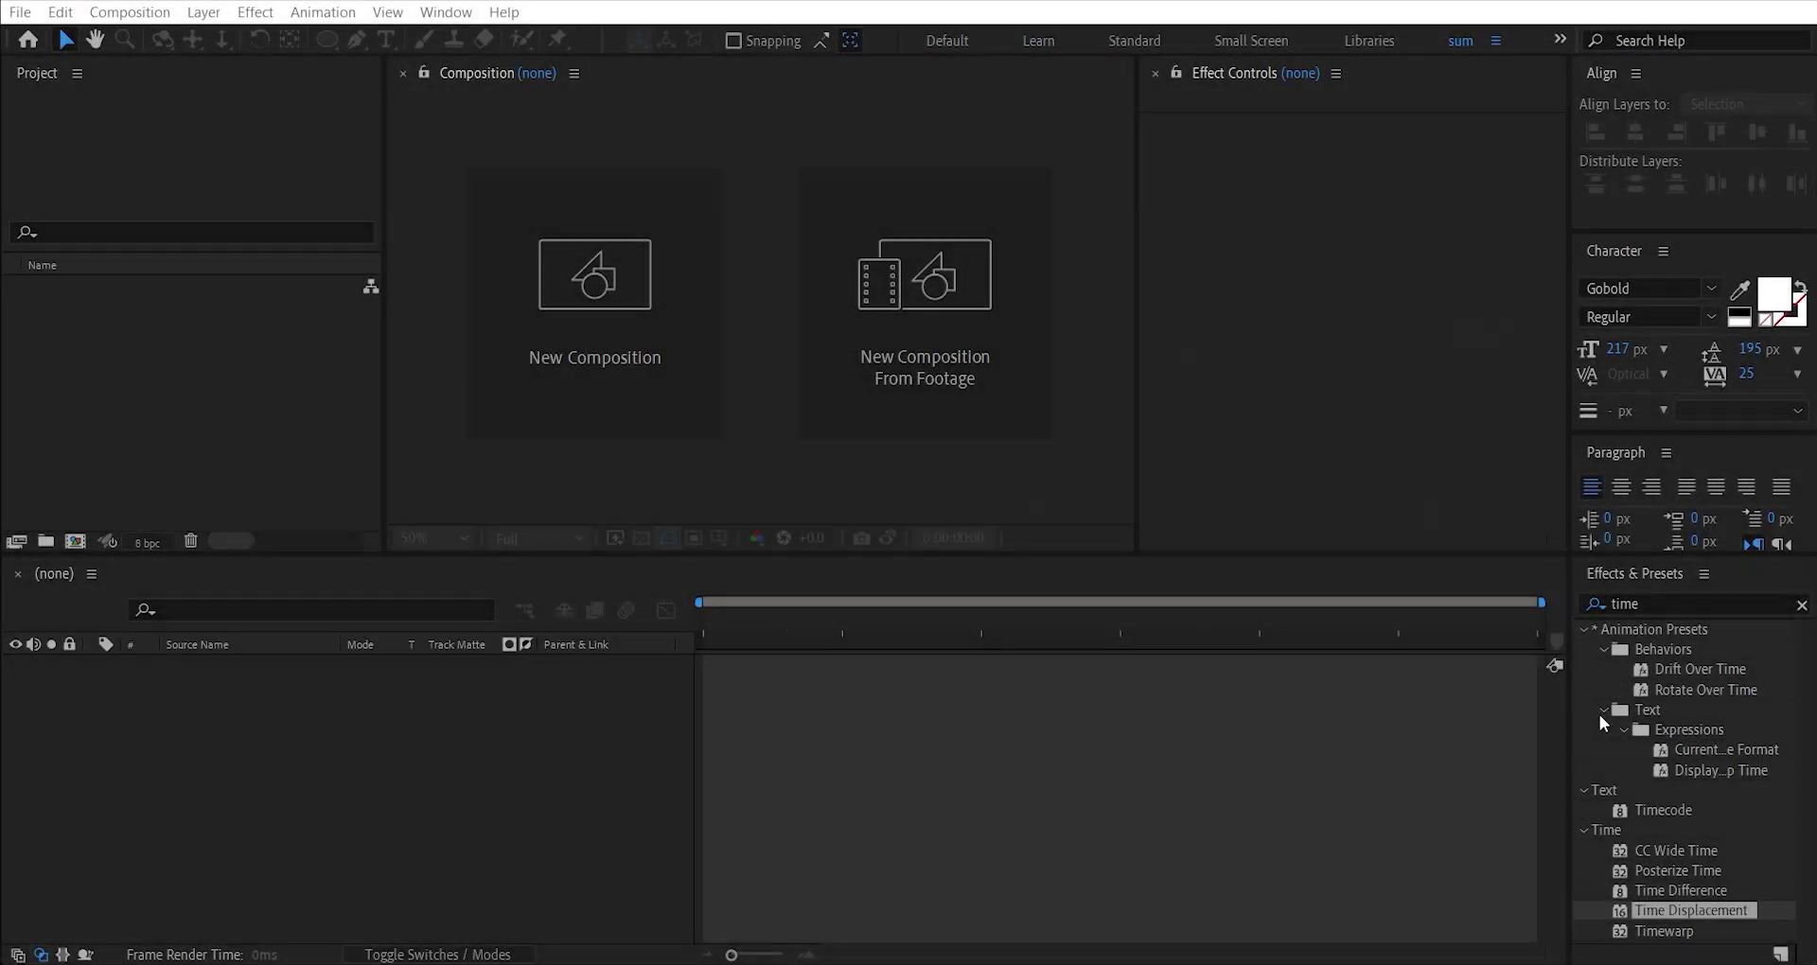
Create a new 500×500 composition named shape.
{"action": "left_click", "coordinate": [645, 261]}
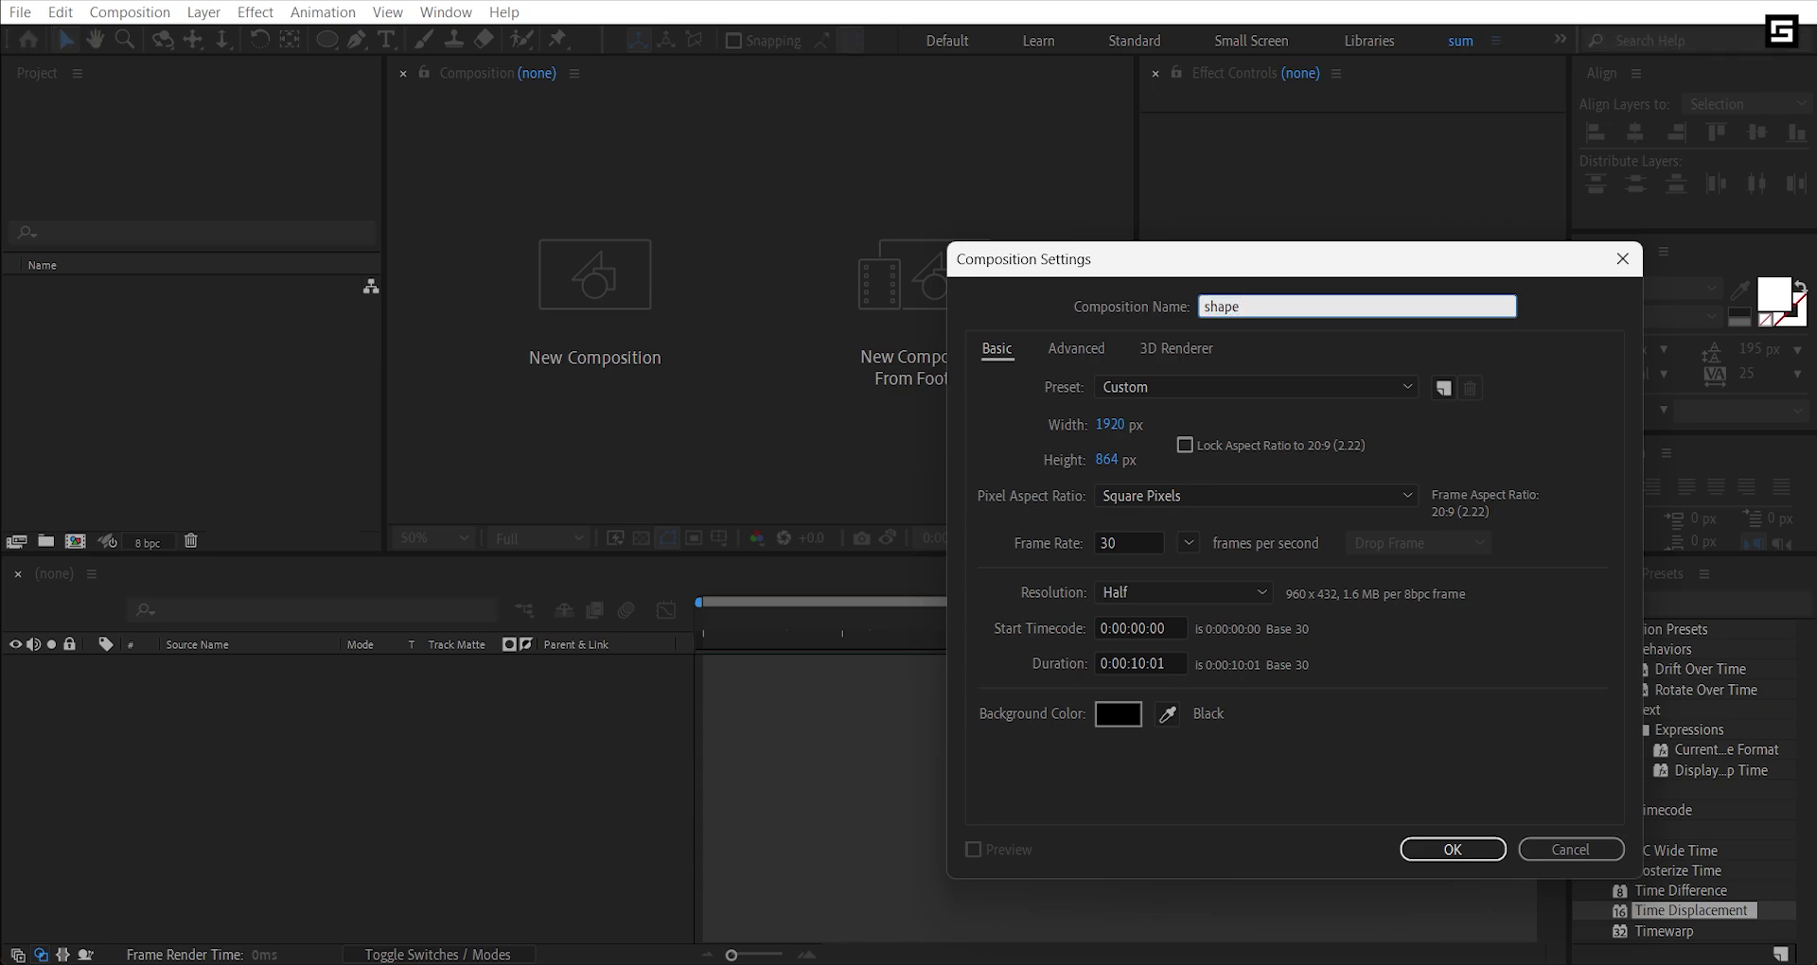
{"action": "left_click", "coordinate": [1100, 425]}
{"action": "type", "text": "500"}
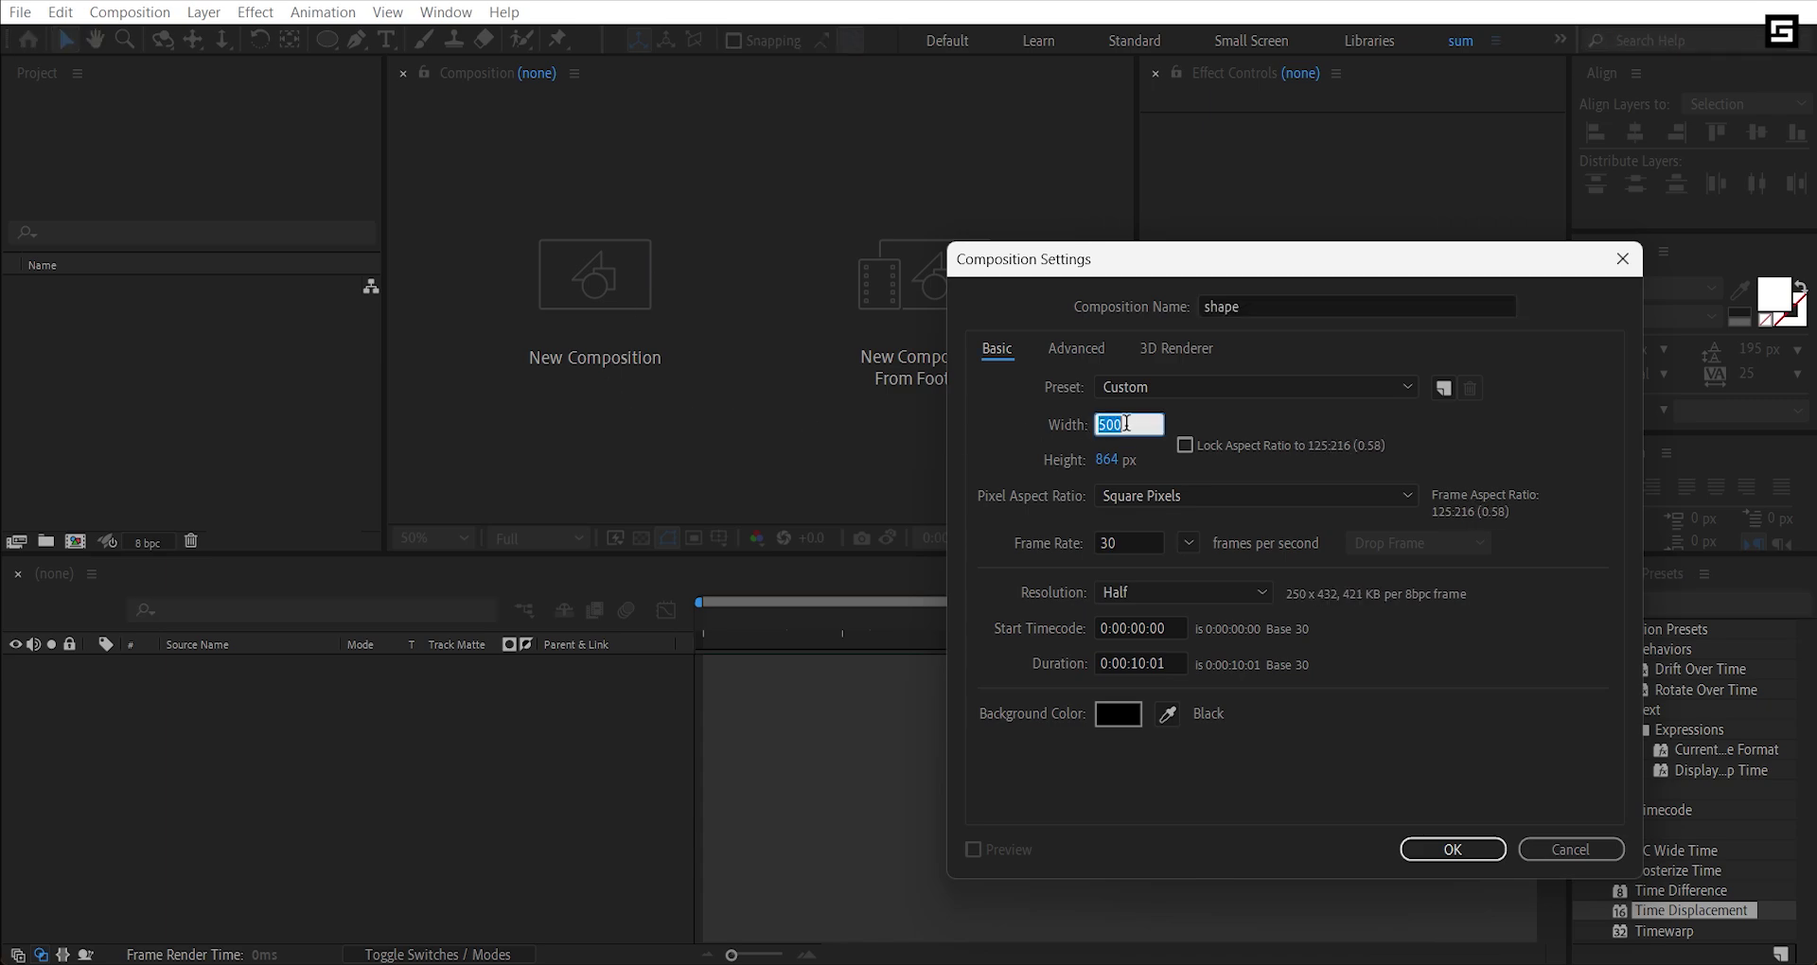
{"action": "left_click", "coordinate": [1106, 460]}
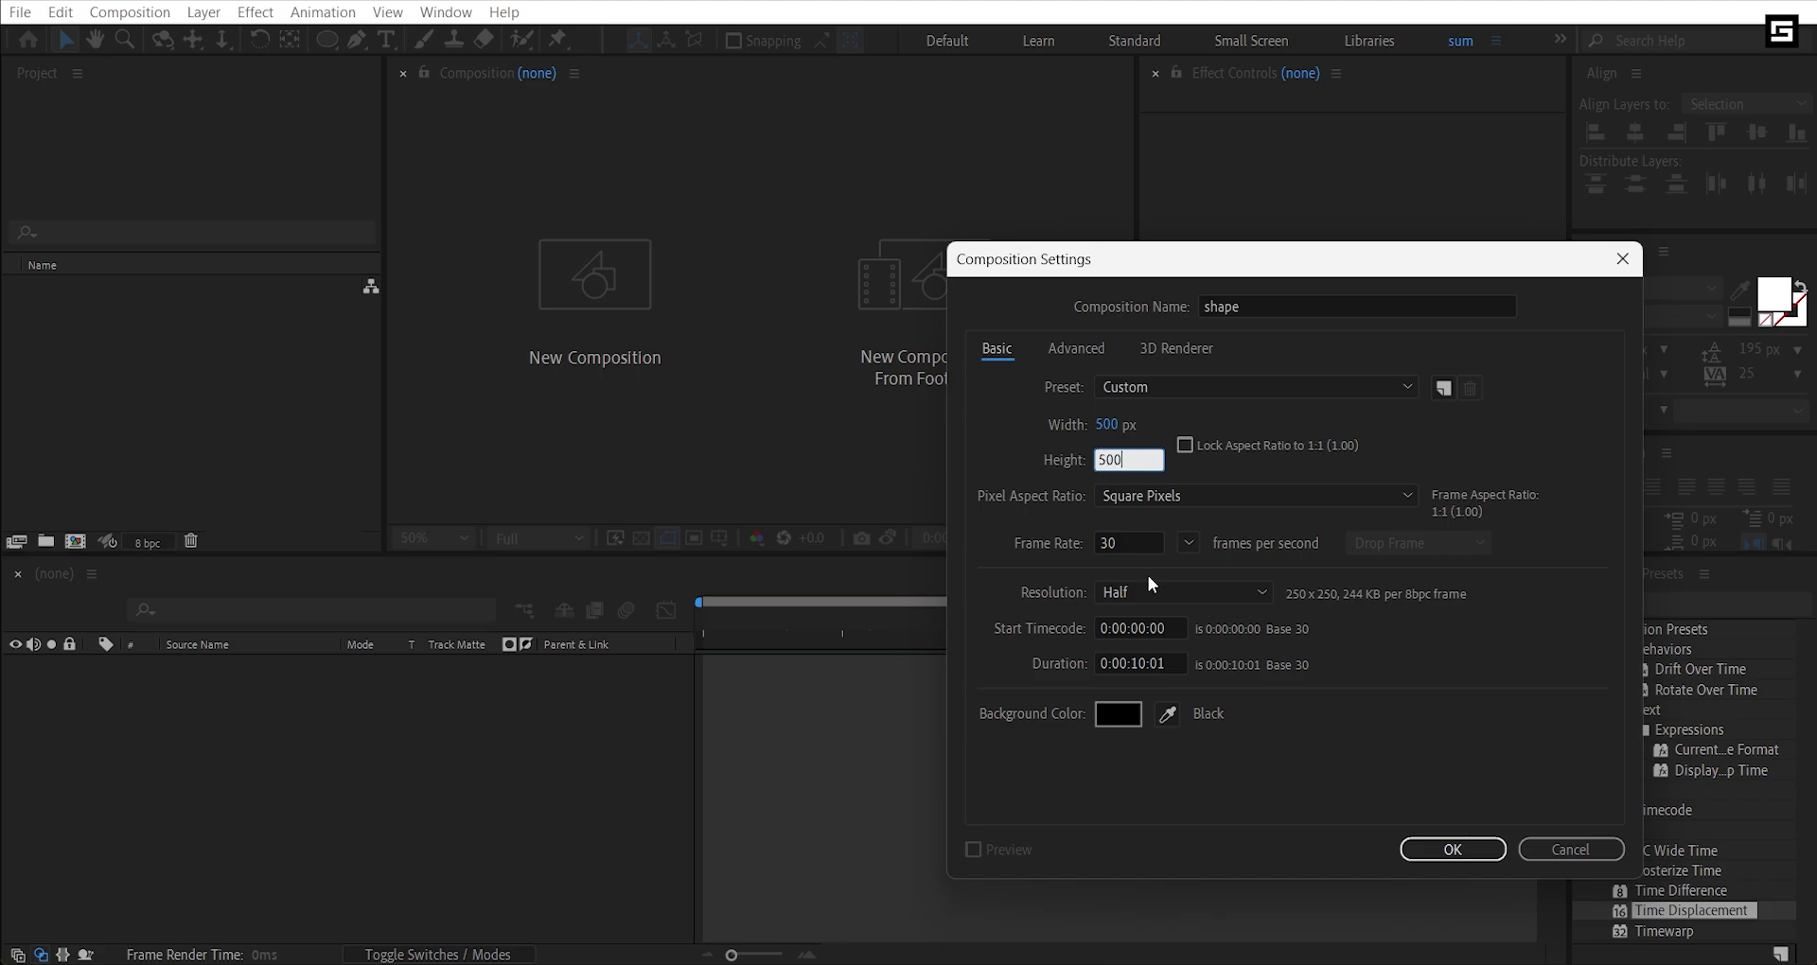
{"action": "left_click", "coordinate": [1440, 849]}
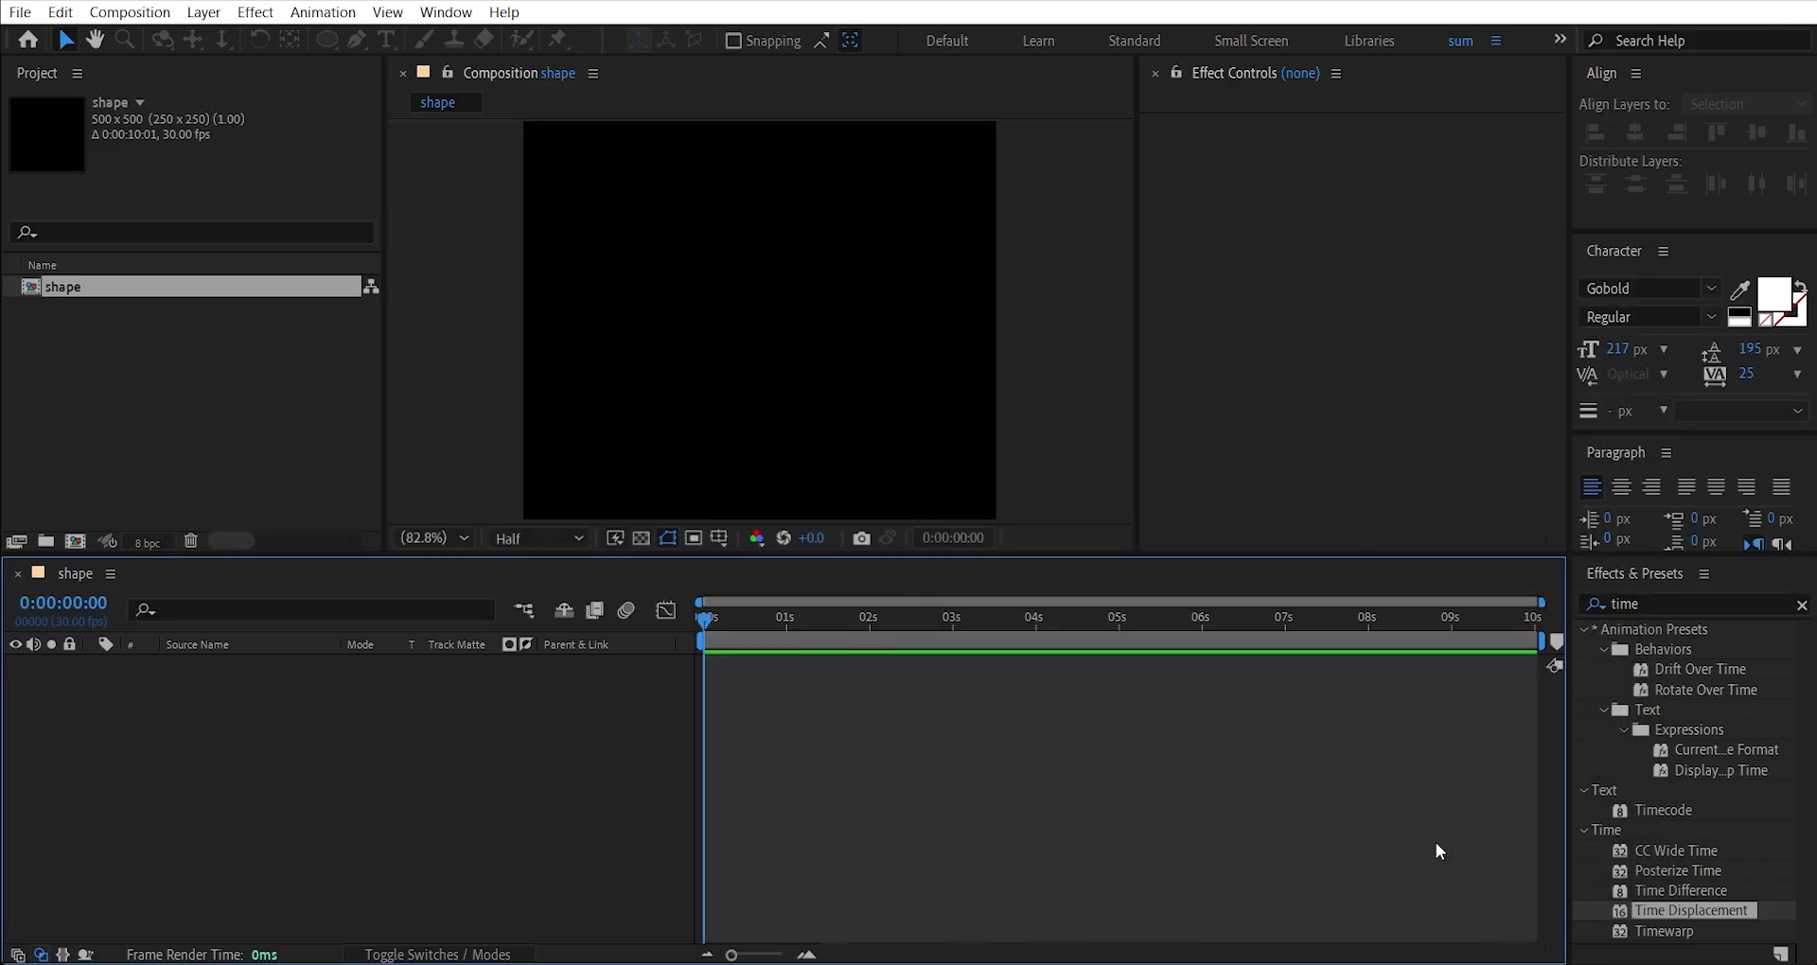
Draw a white circle, centre it horizontally and vertically, and shrink it slightly.
{"action": "left_click", "coordinate": [327, 40]}
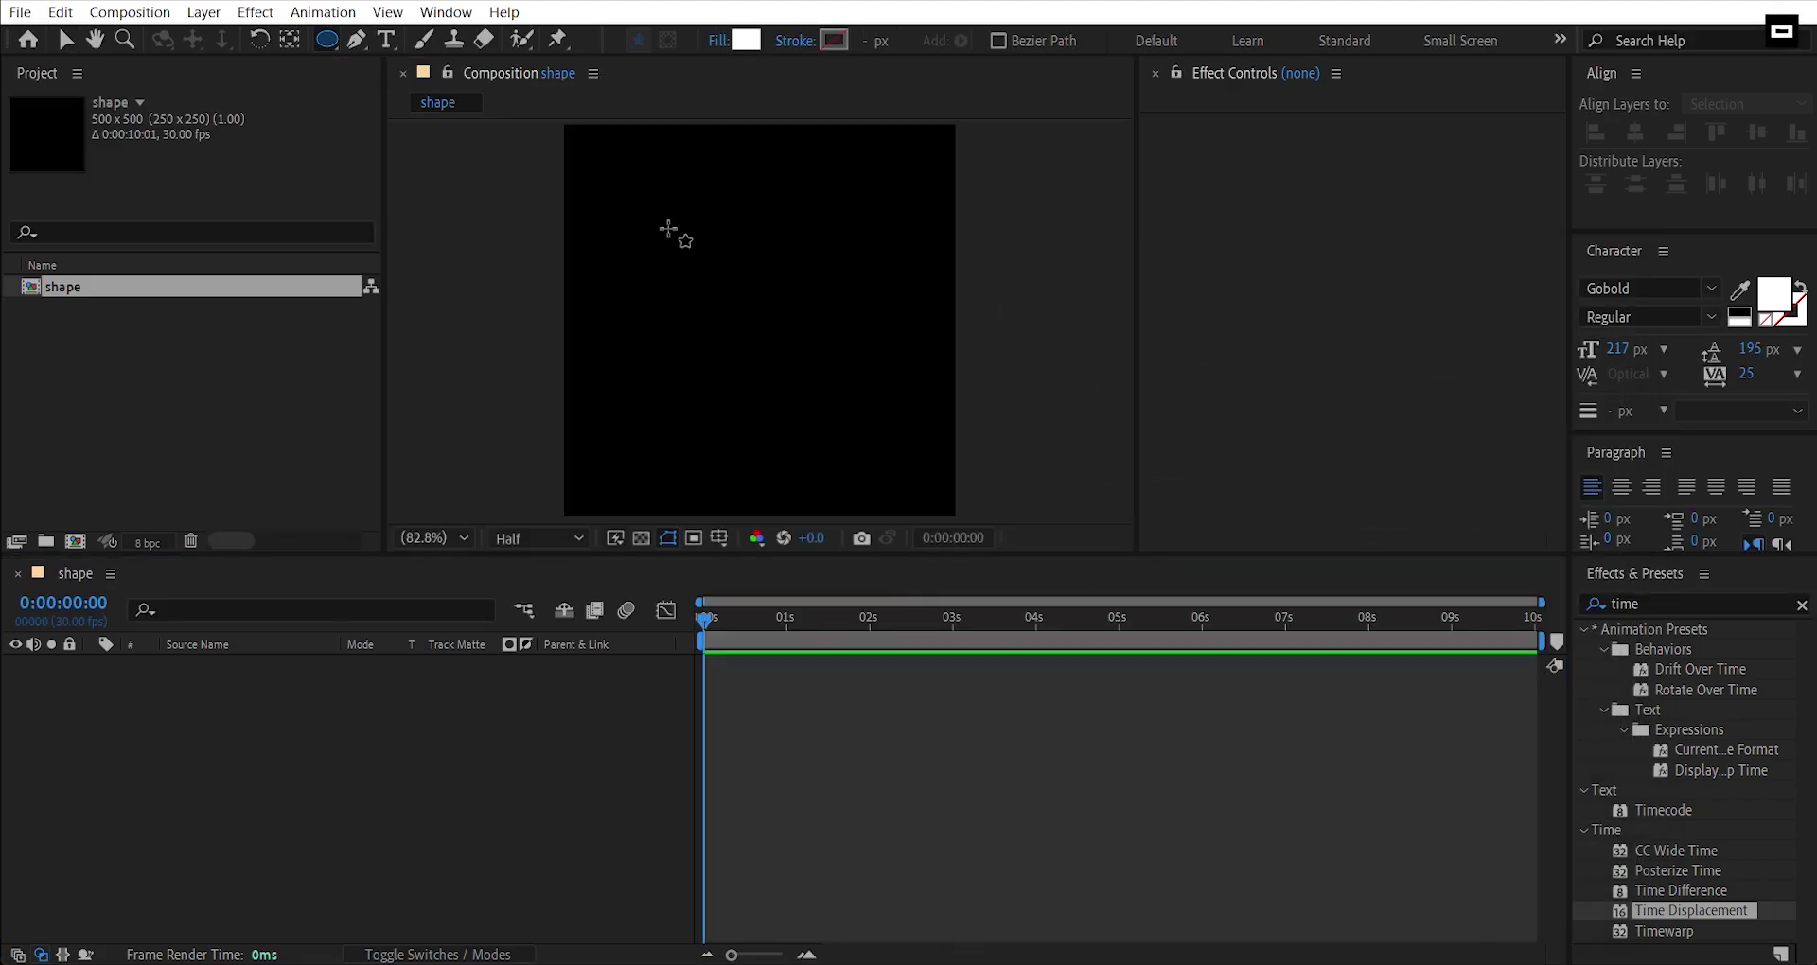
{"action": "left_click_drag", "start_coordinate": [671, 224], "coordinate": [894, 446]}
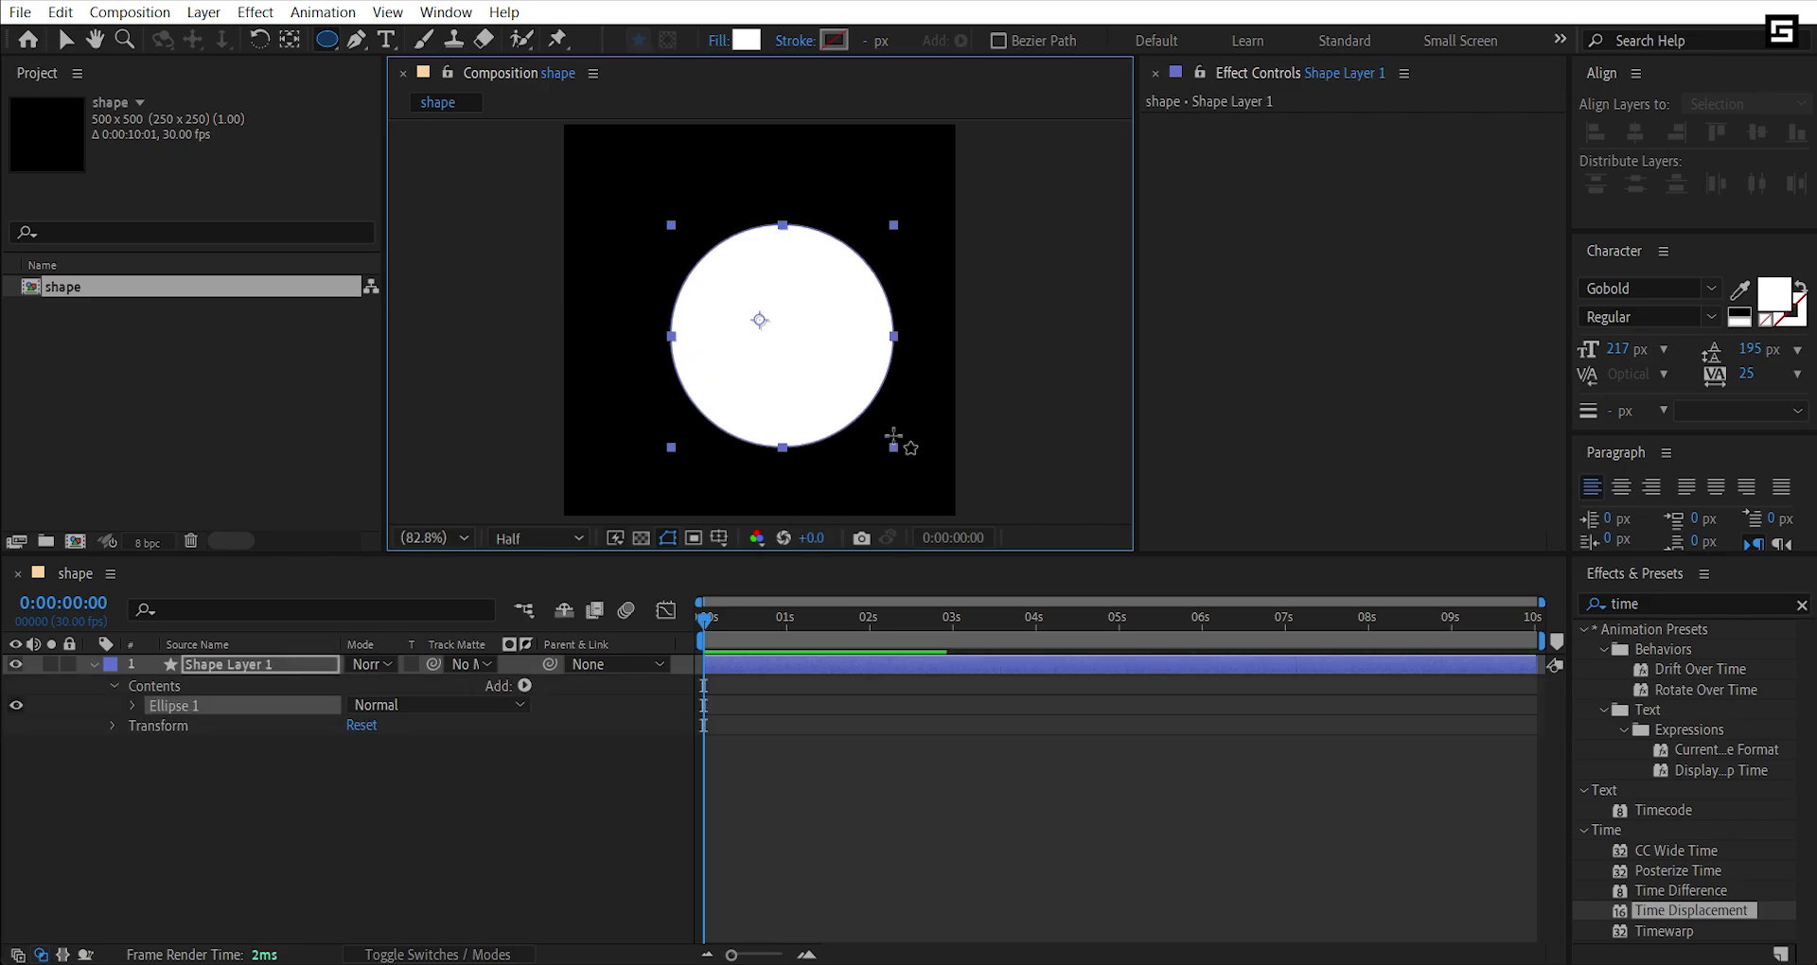
{"action": "left_click", "coordinate": [295, 44]}
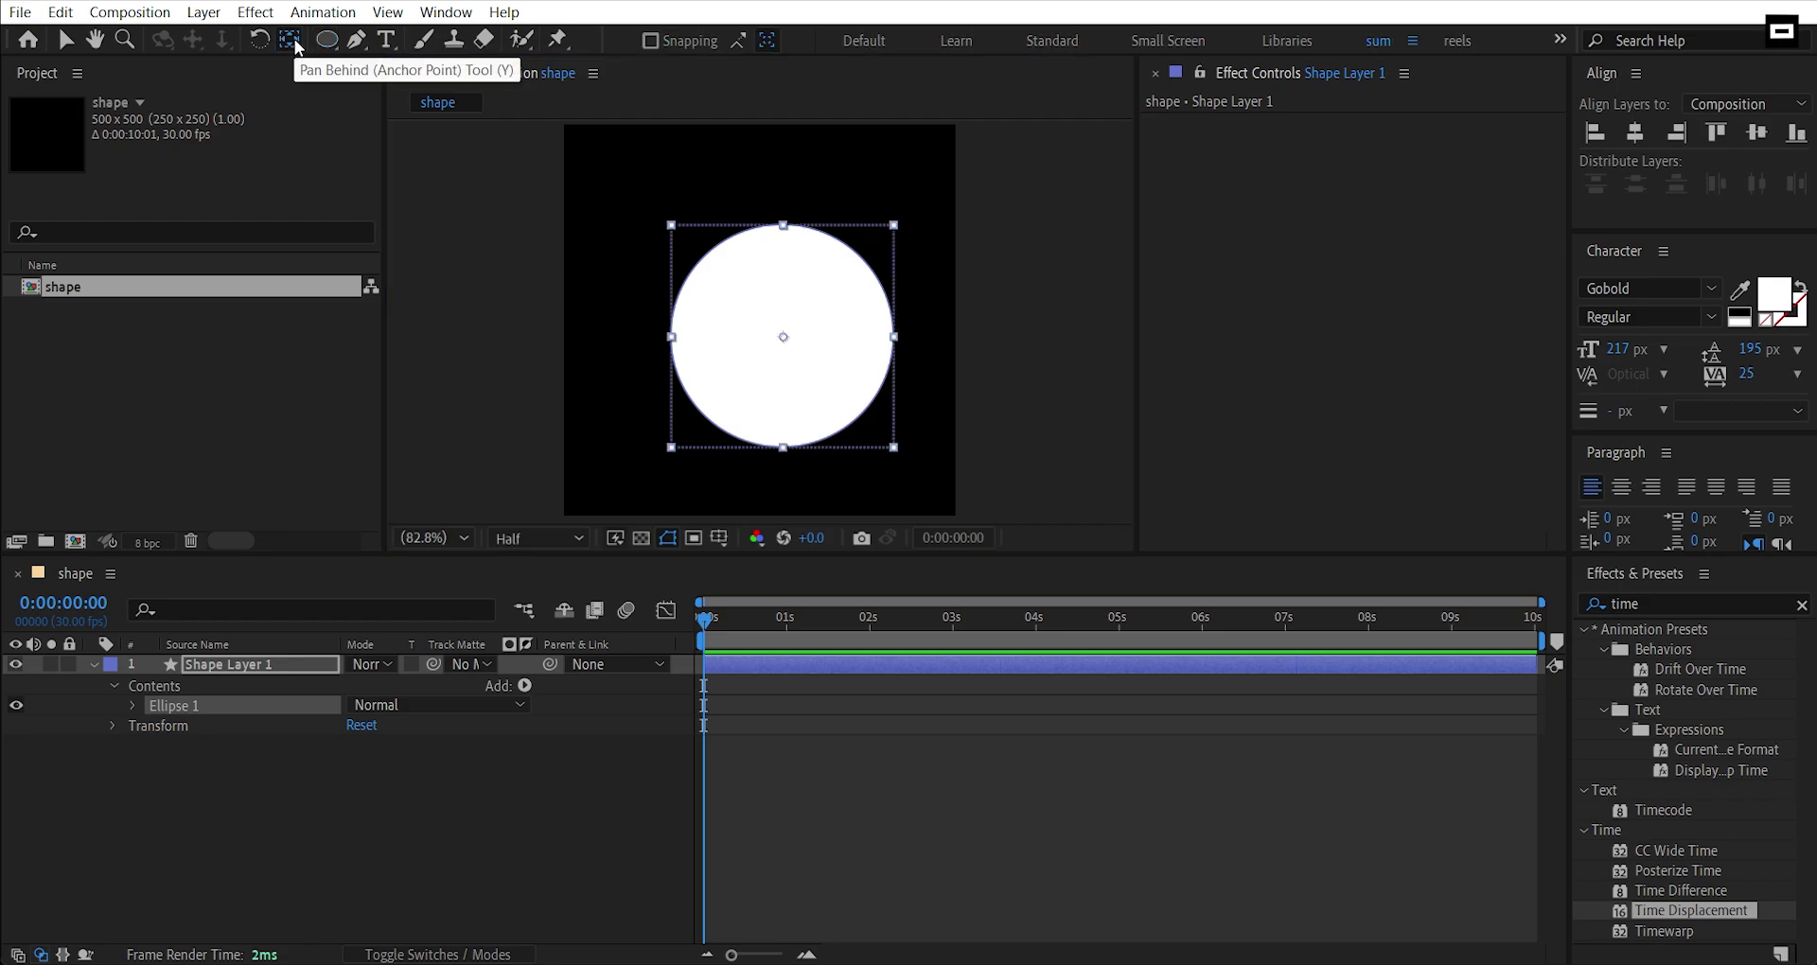
{"action": "left_click", "coordinate": [1637, 134]}
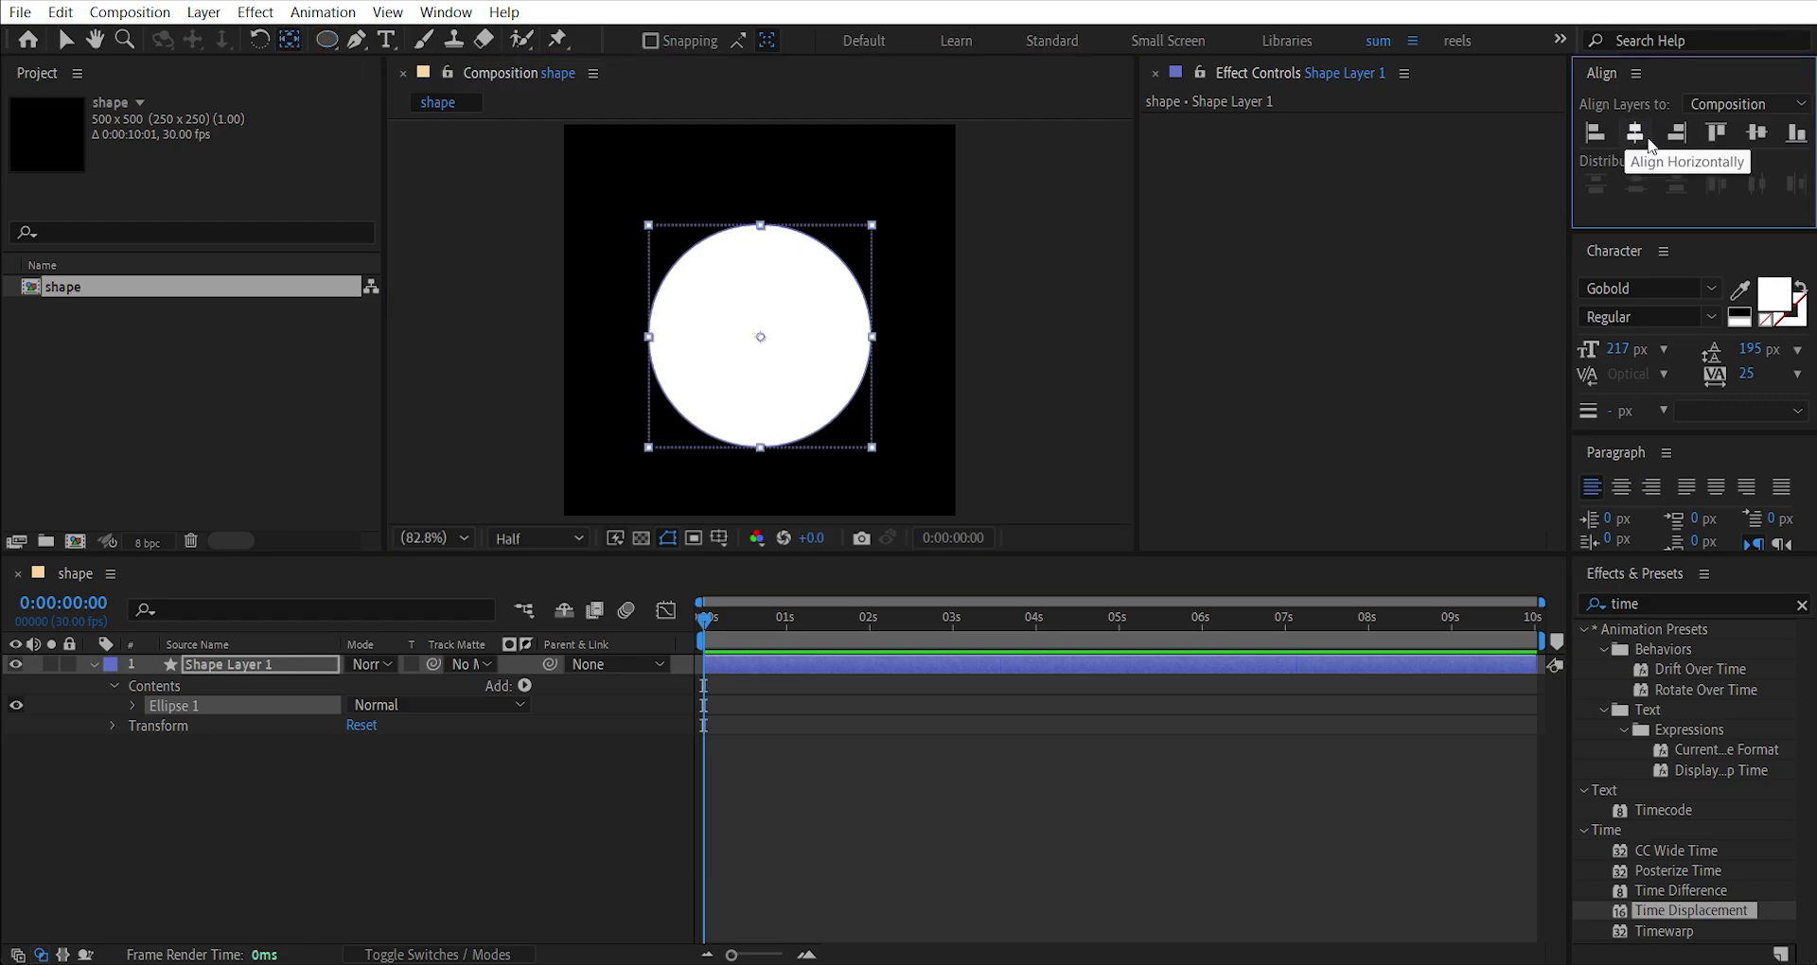
{"action": "left_click", "coordinate": [1757, 136]}
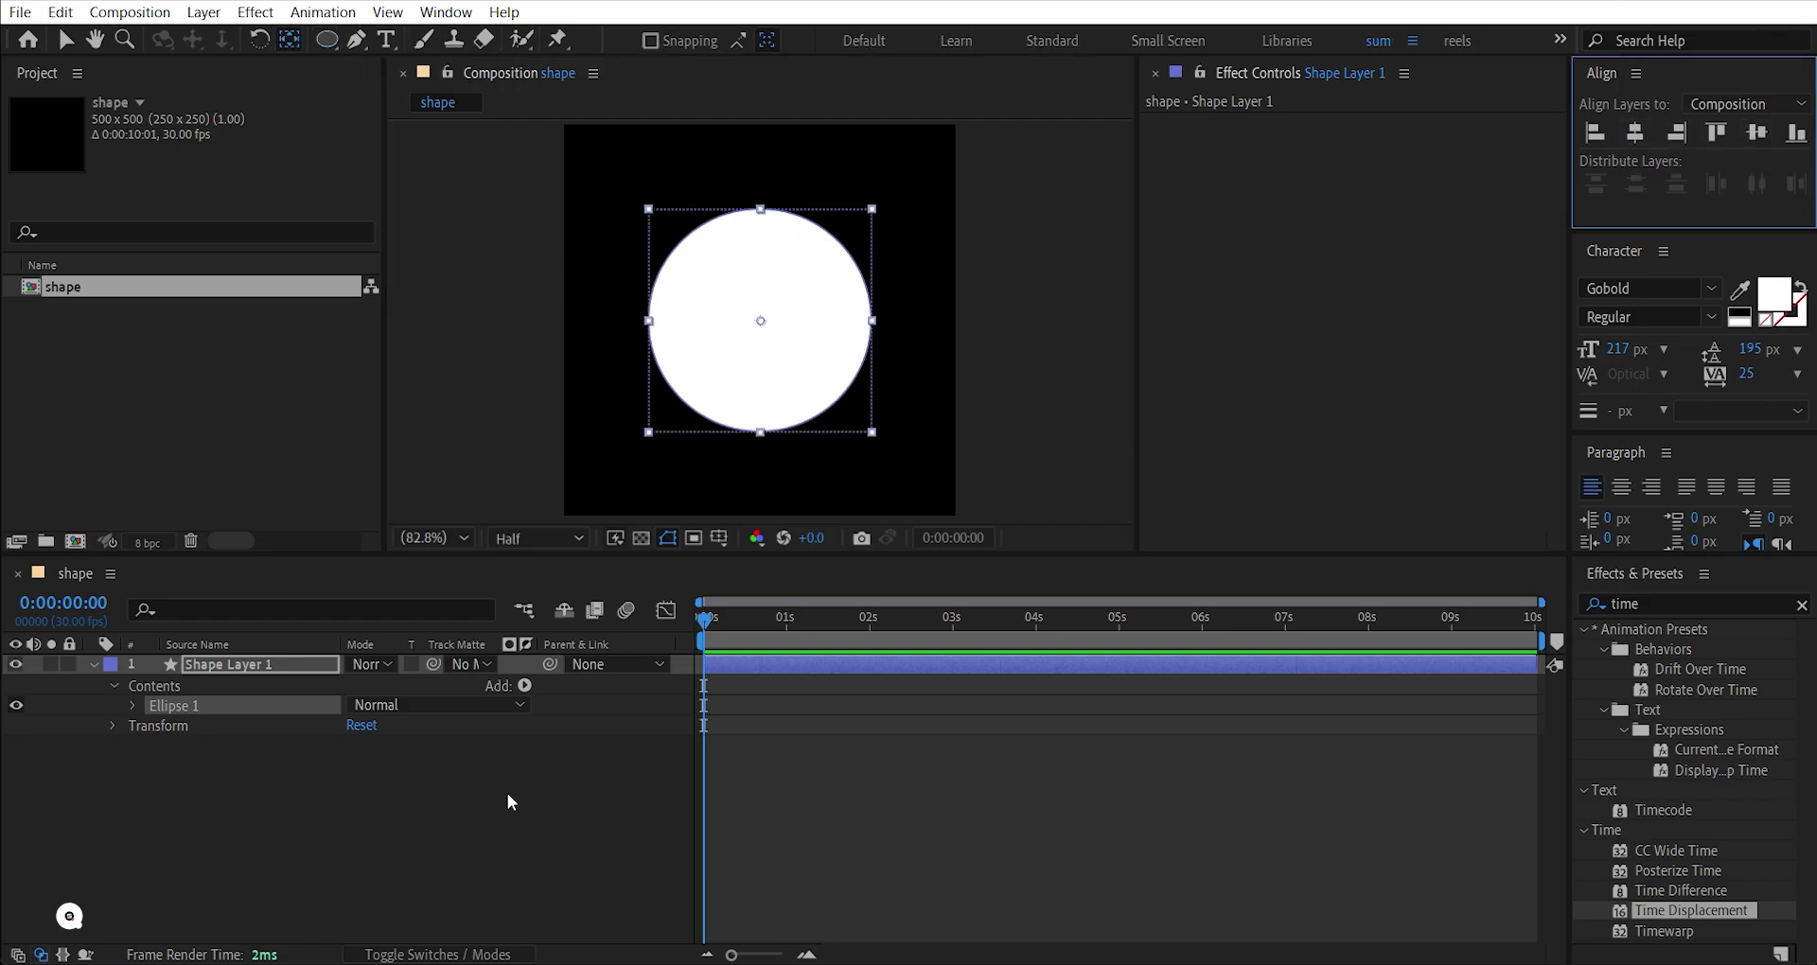
{"action": "key", "text": "v"}
{"action": "left_click", "coordinate": [866, 321]}
{"action": "left_click_drag", "start_coordinate": [872, 321], "coordinate": [856, 320]}
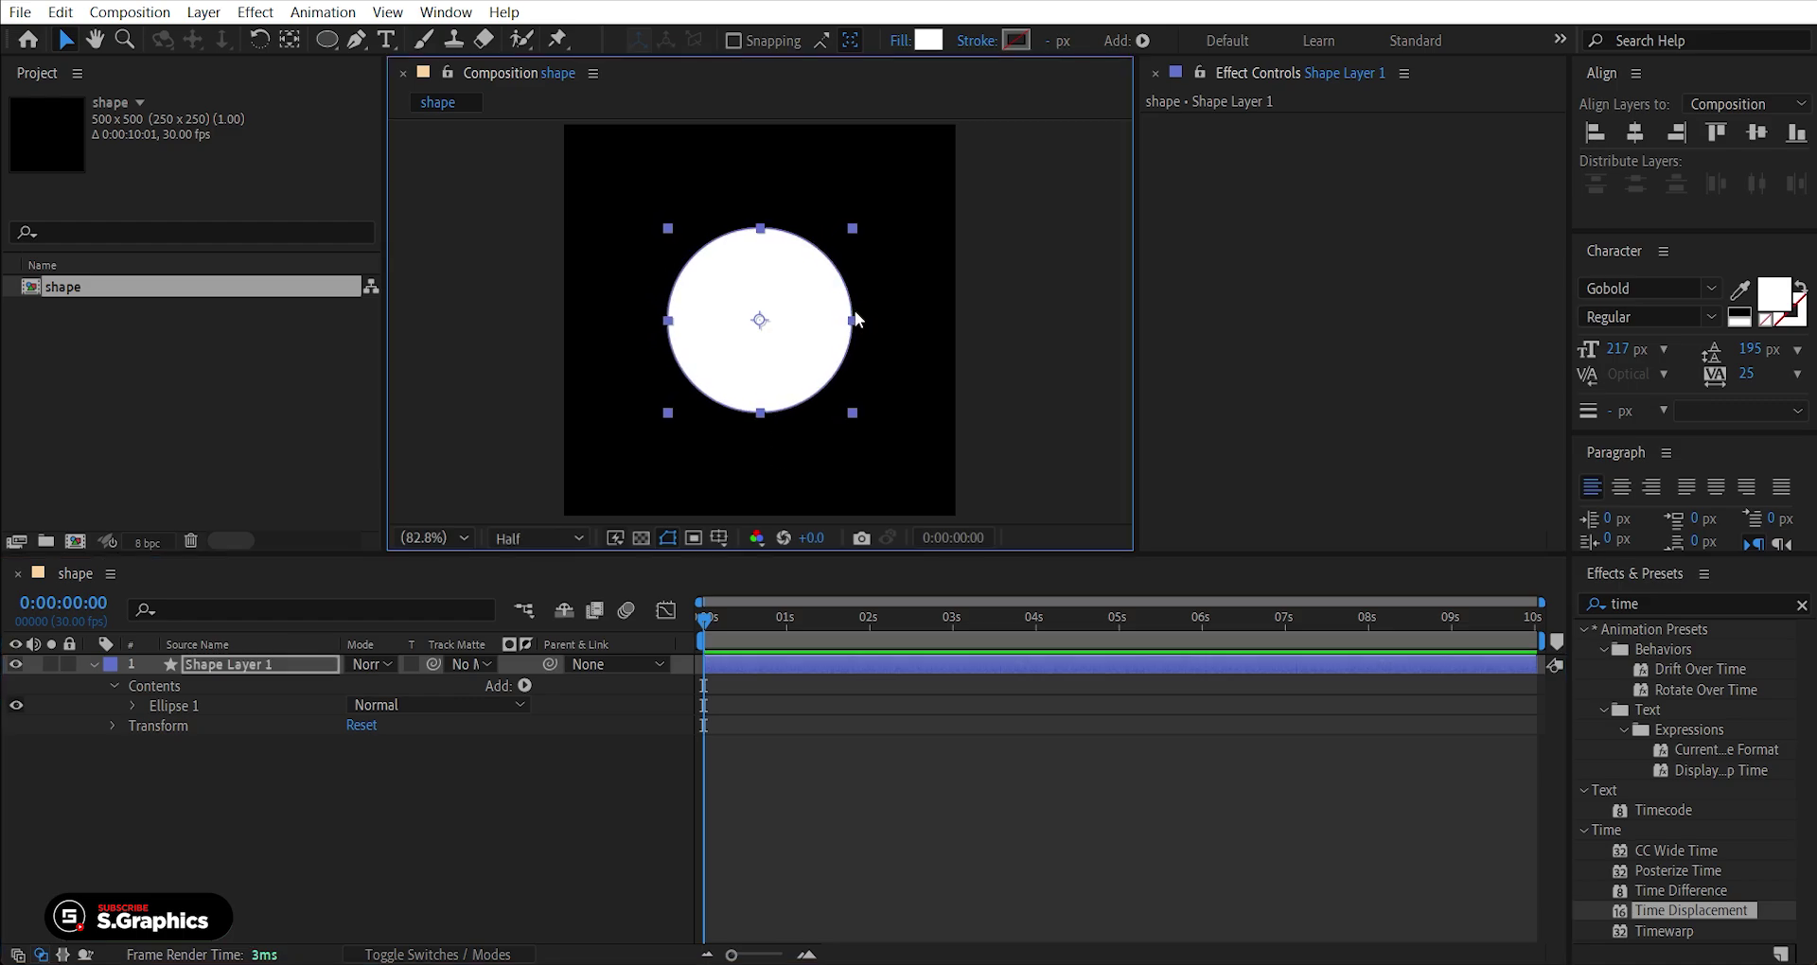
Keyframe the circle's Scale at 35% at 0s, 83% at 1:12, and about 25% at 2:26.
{"action": "key", "text": "s"}
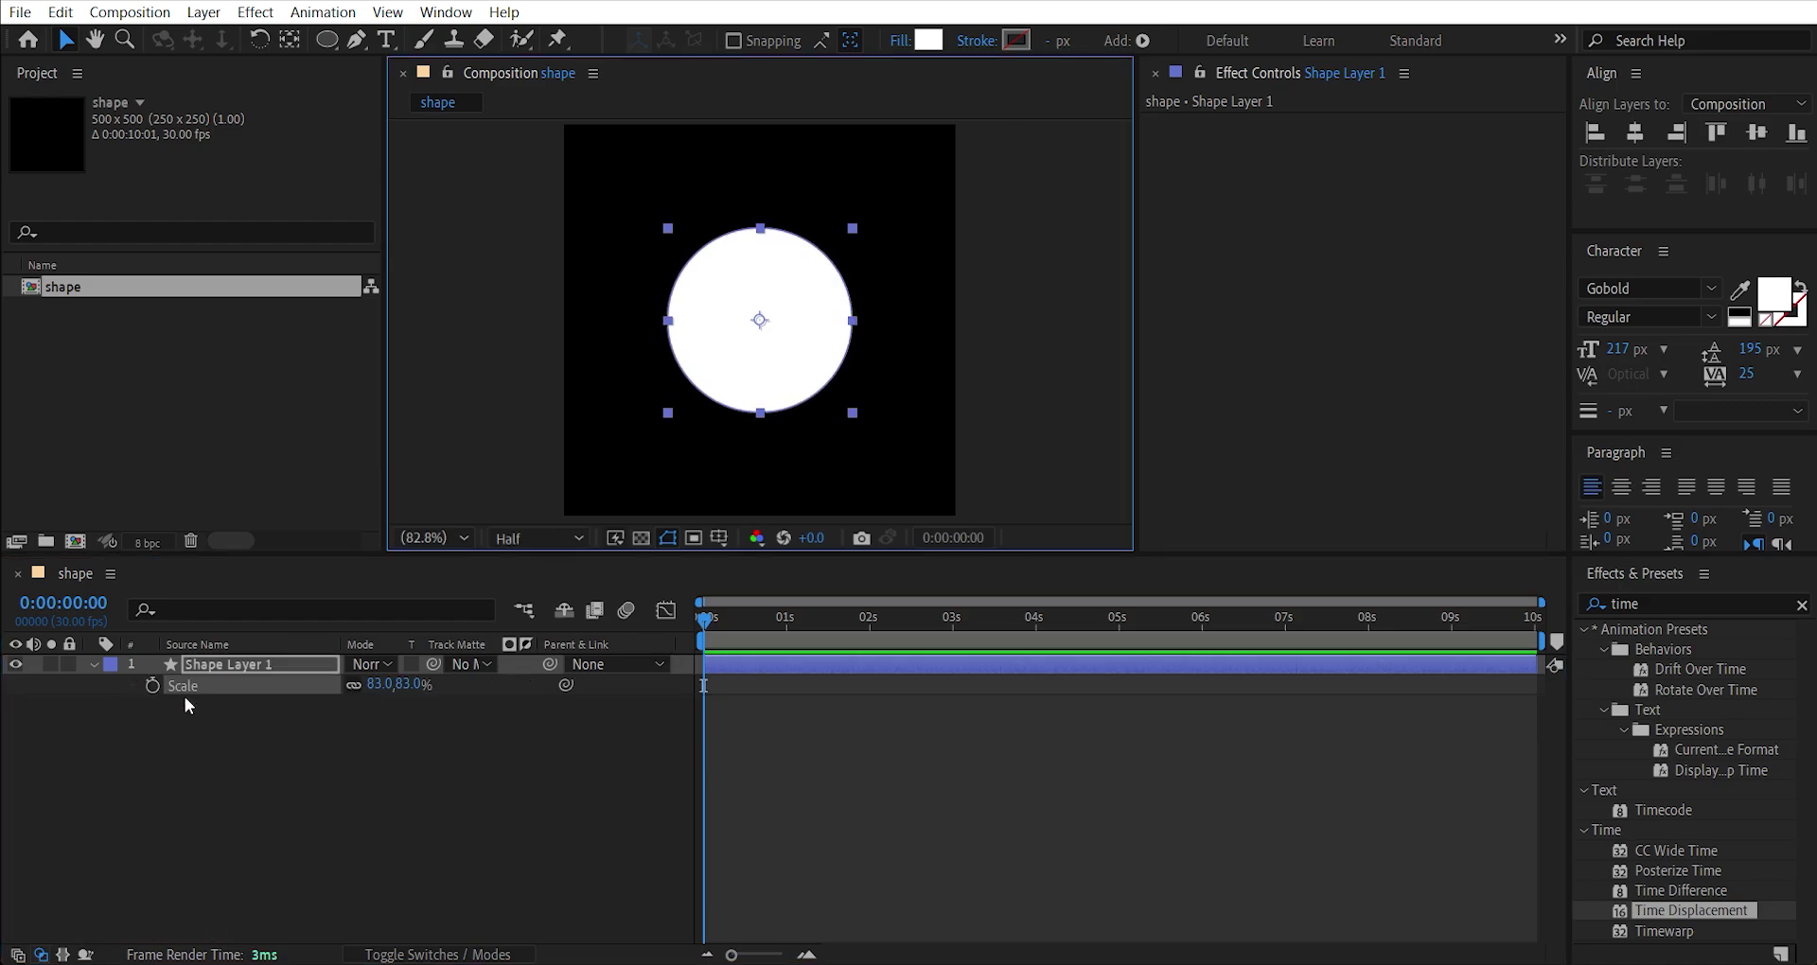
{"action": "left_click", "coordinate": [152, 687]}
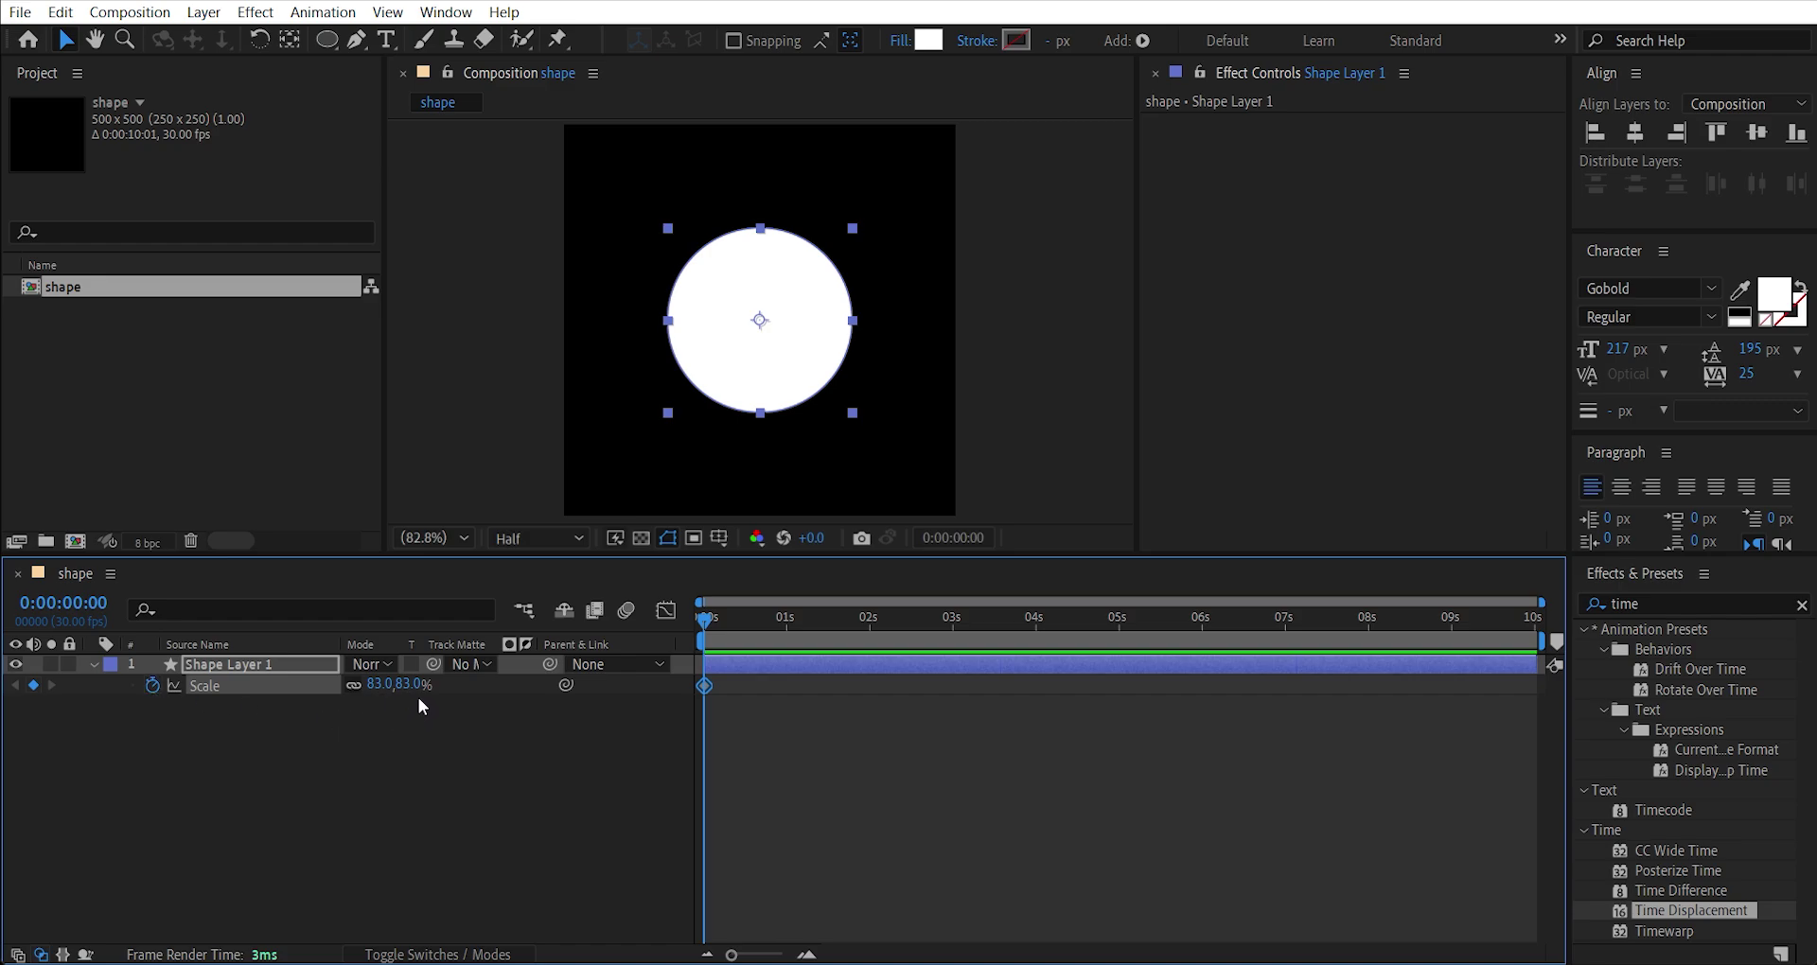
{"action": "left_click_drag", "start_coordinate": [414, 696], "coordinate": [358, 698]}
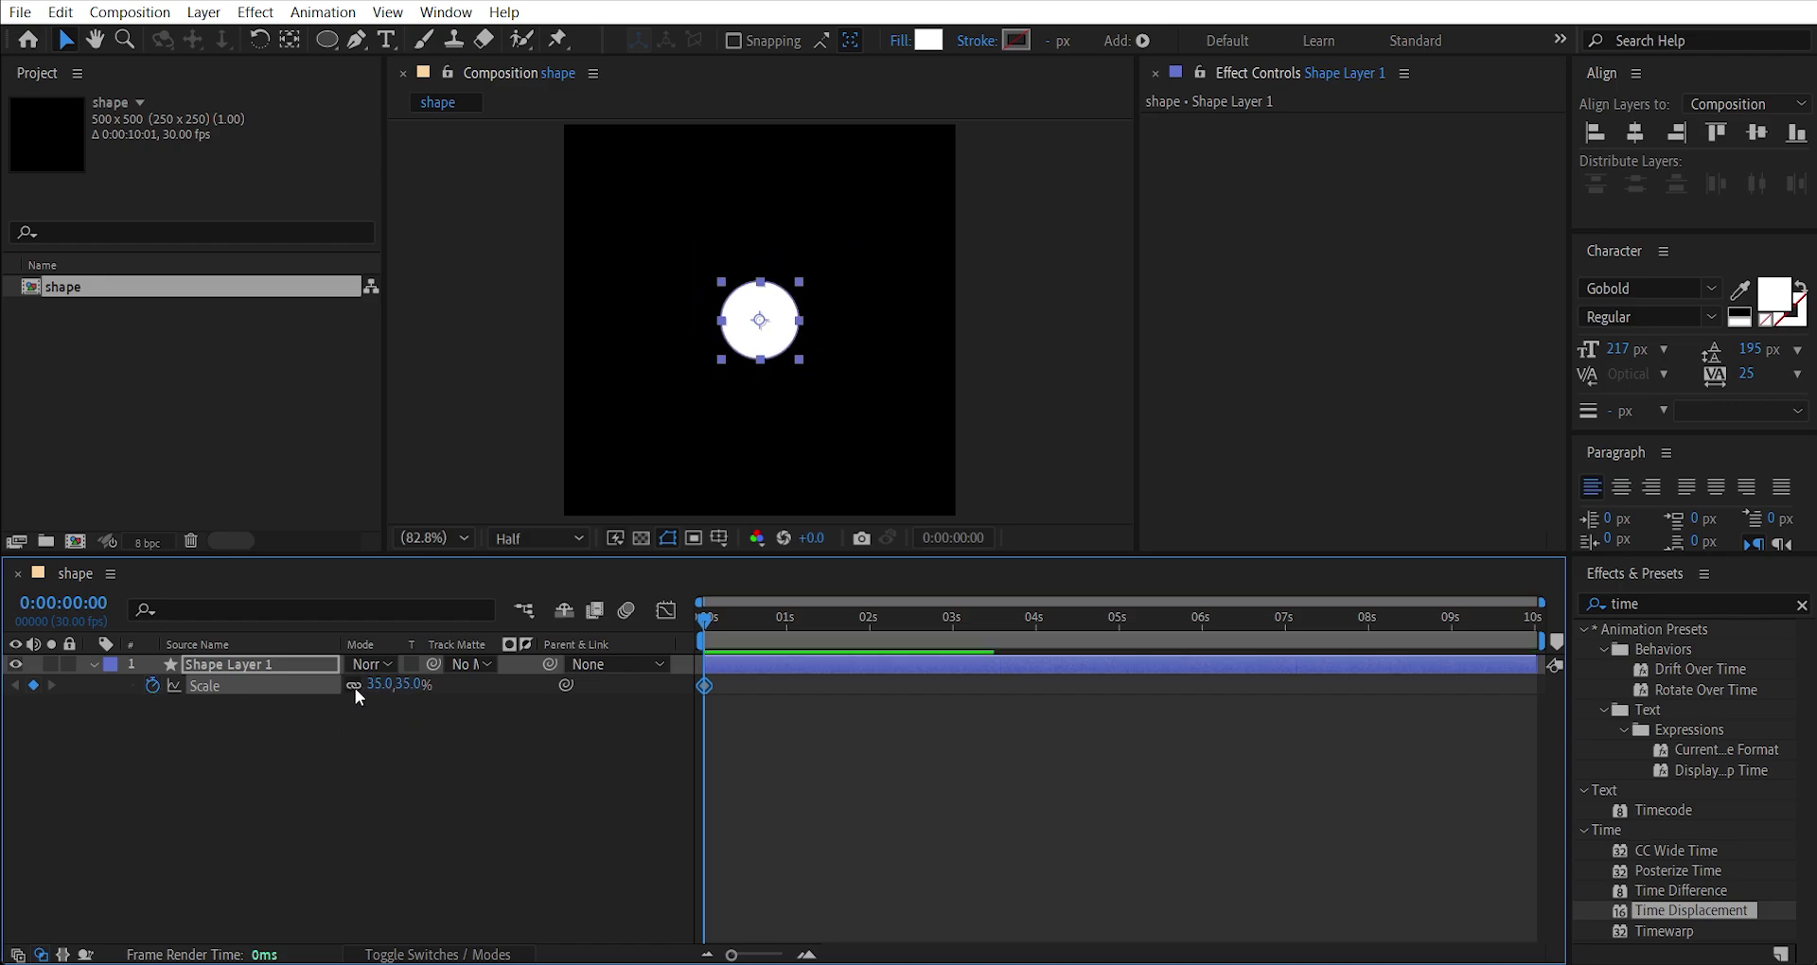
{"action": "left_click", "coordinate": [821, 625]}
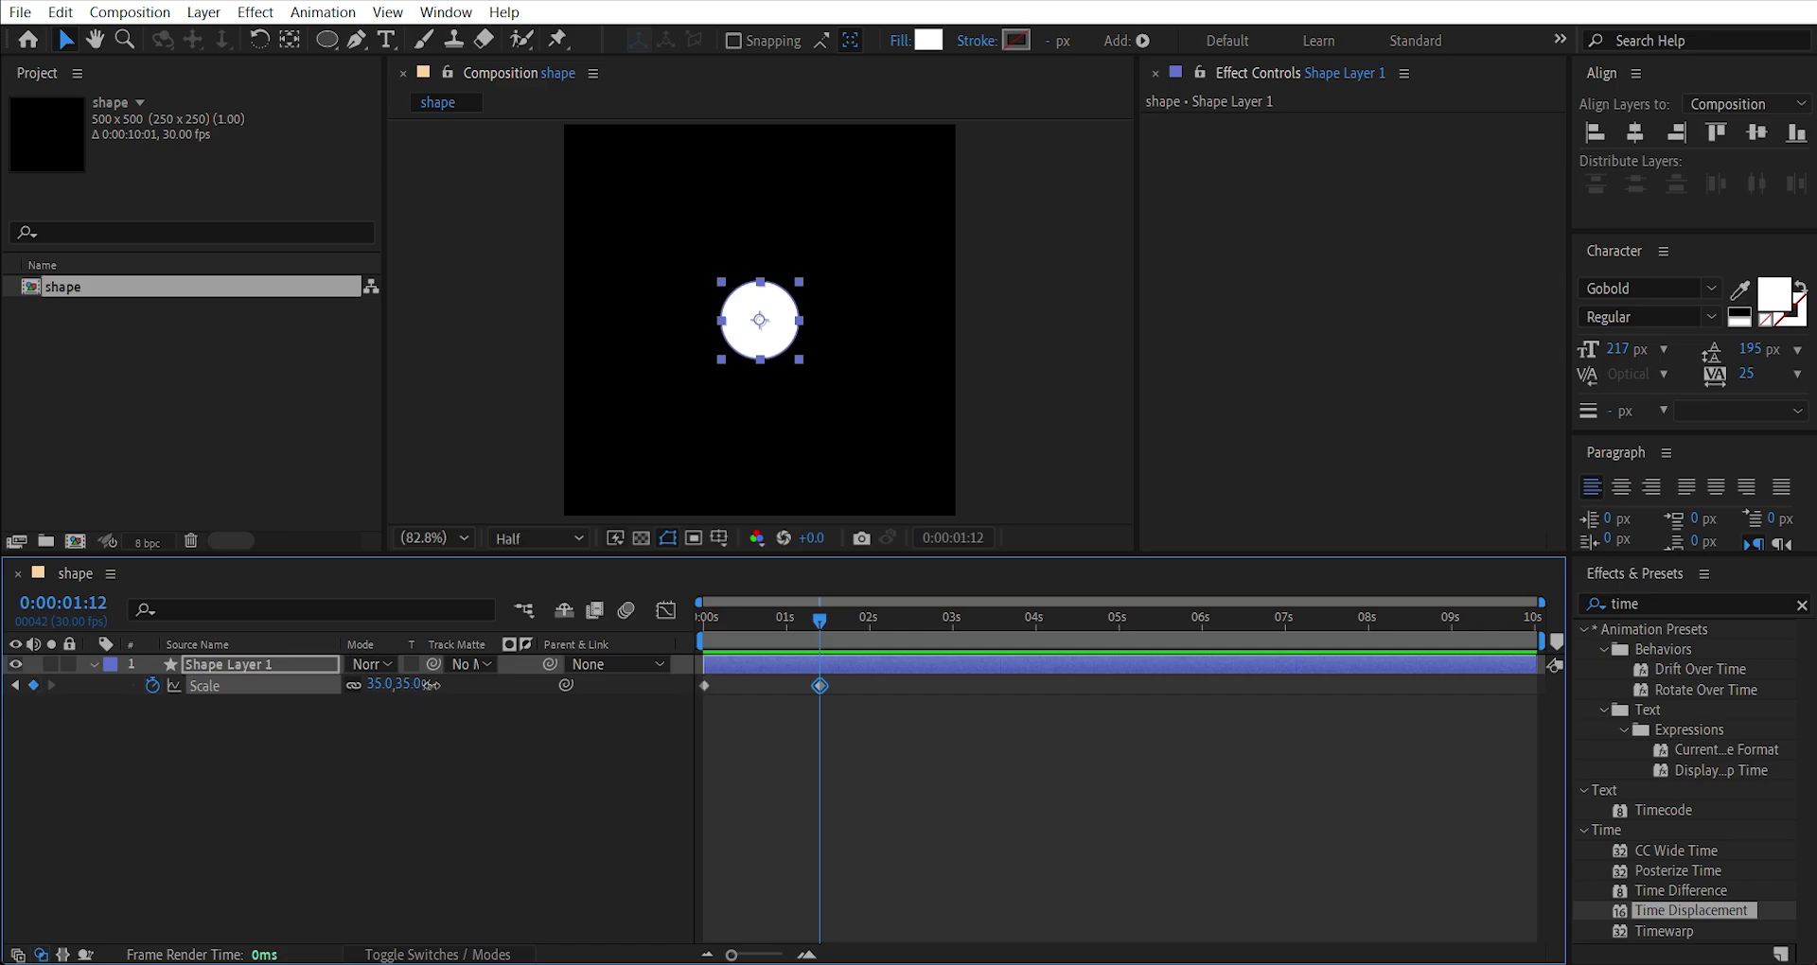
{"action": "left_click_drag", "start_coordinate": [430, 685], "coordinate": [472, 679]}
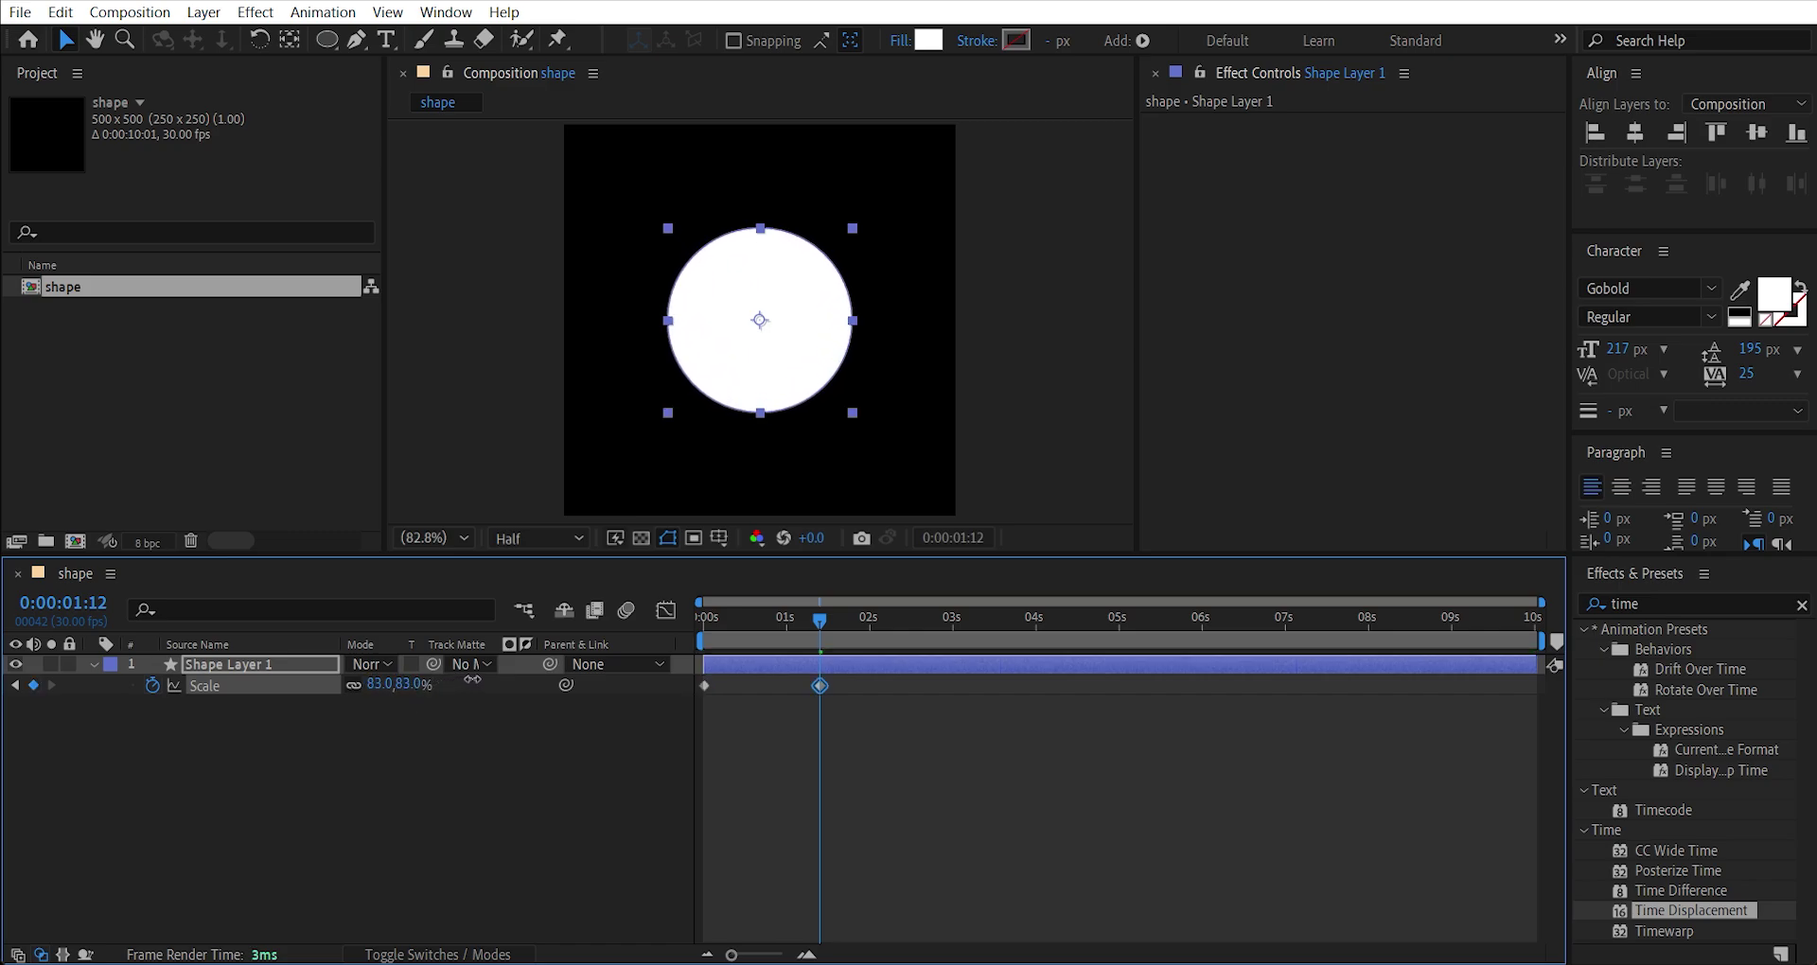
{"action": "left_click", "coordinate": [941, 625]}
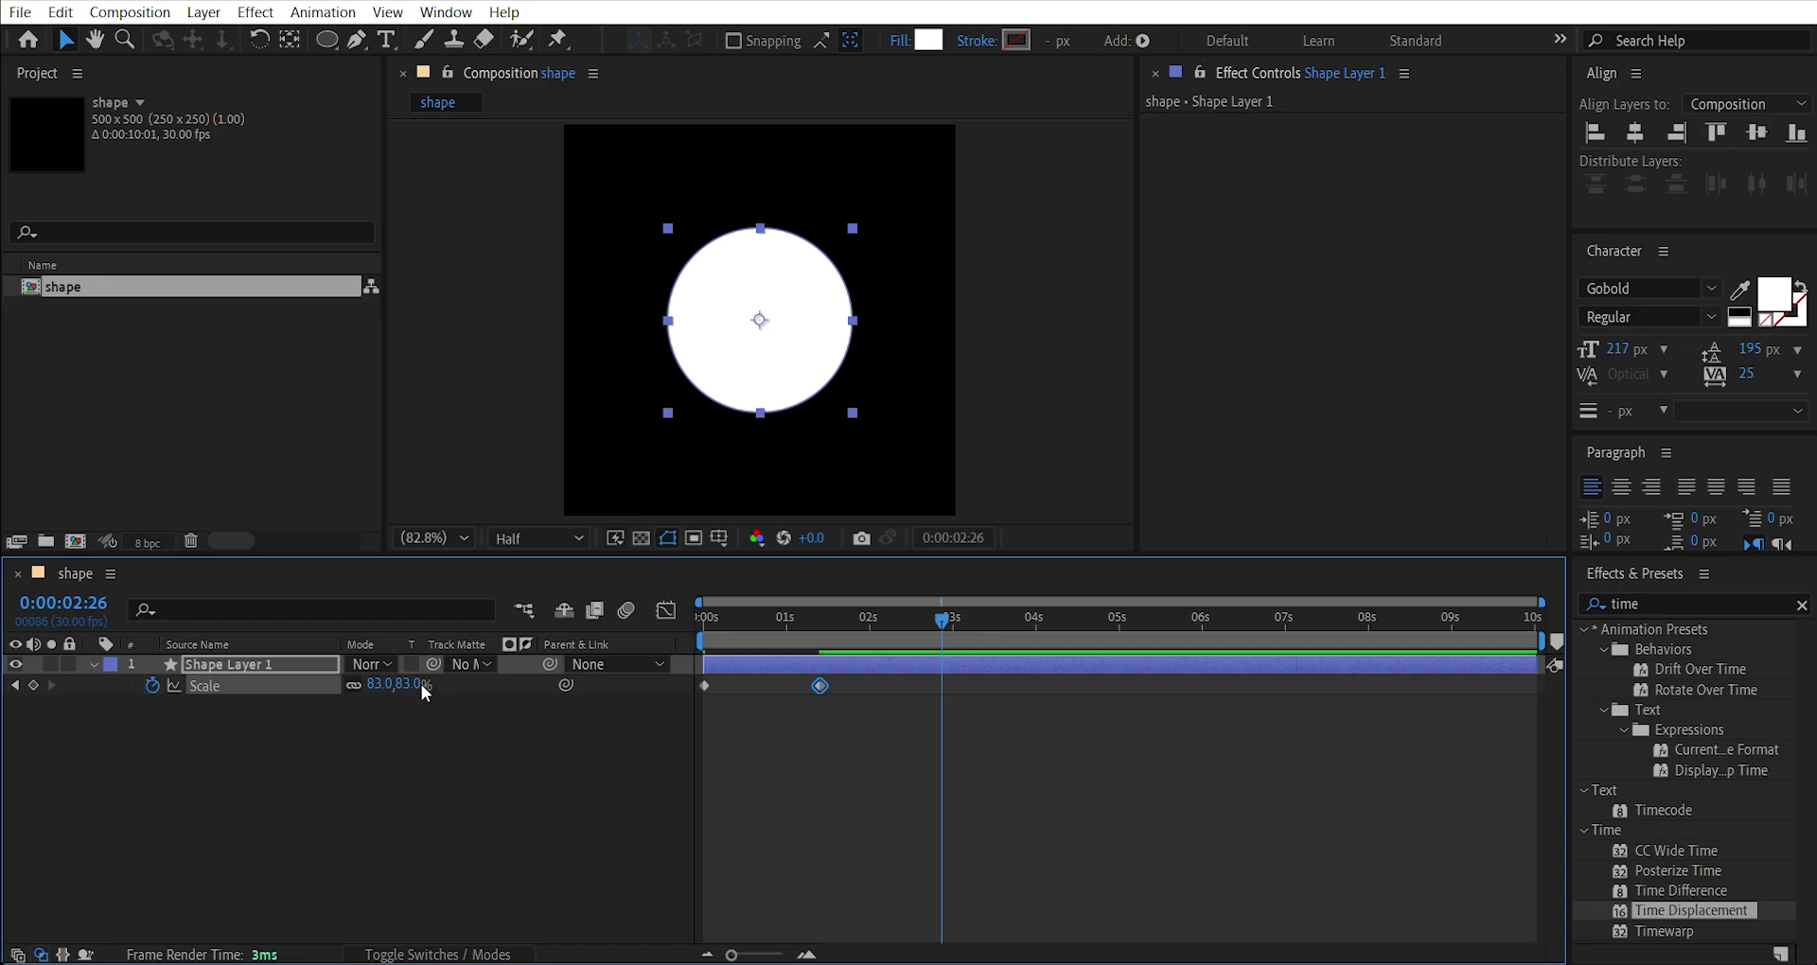
{"action": "left_click_drag", "start_coordinate": [379, 683], "coordinate": [342, 688]}
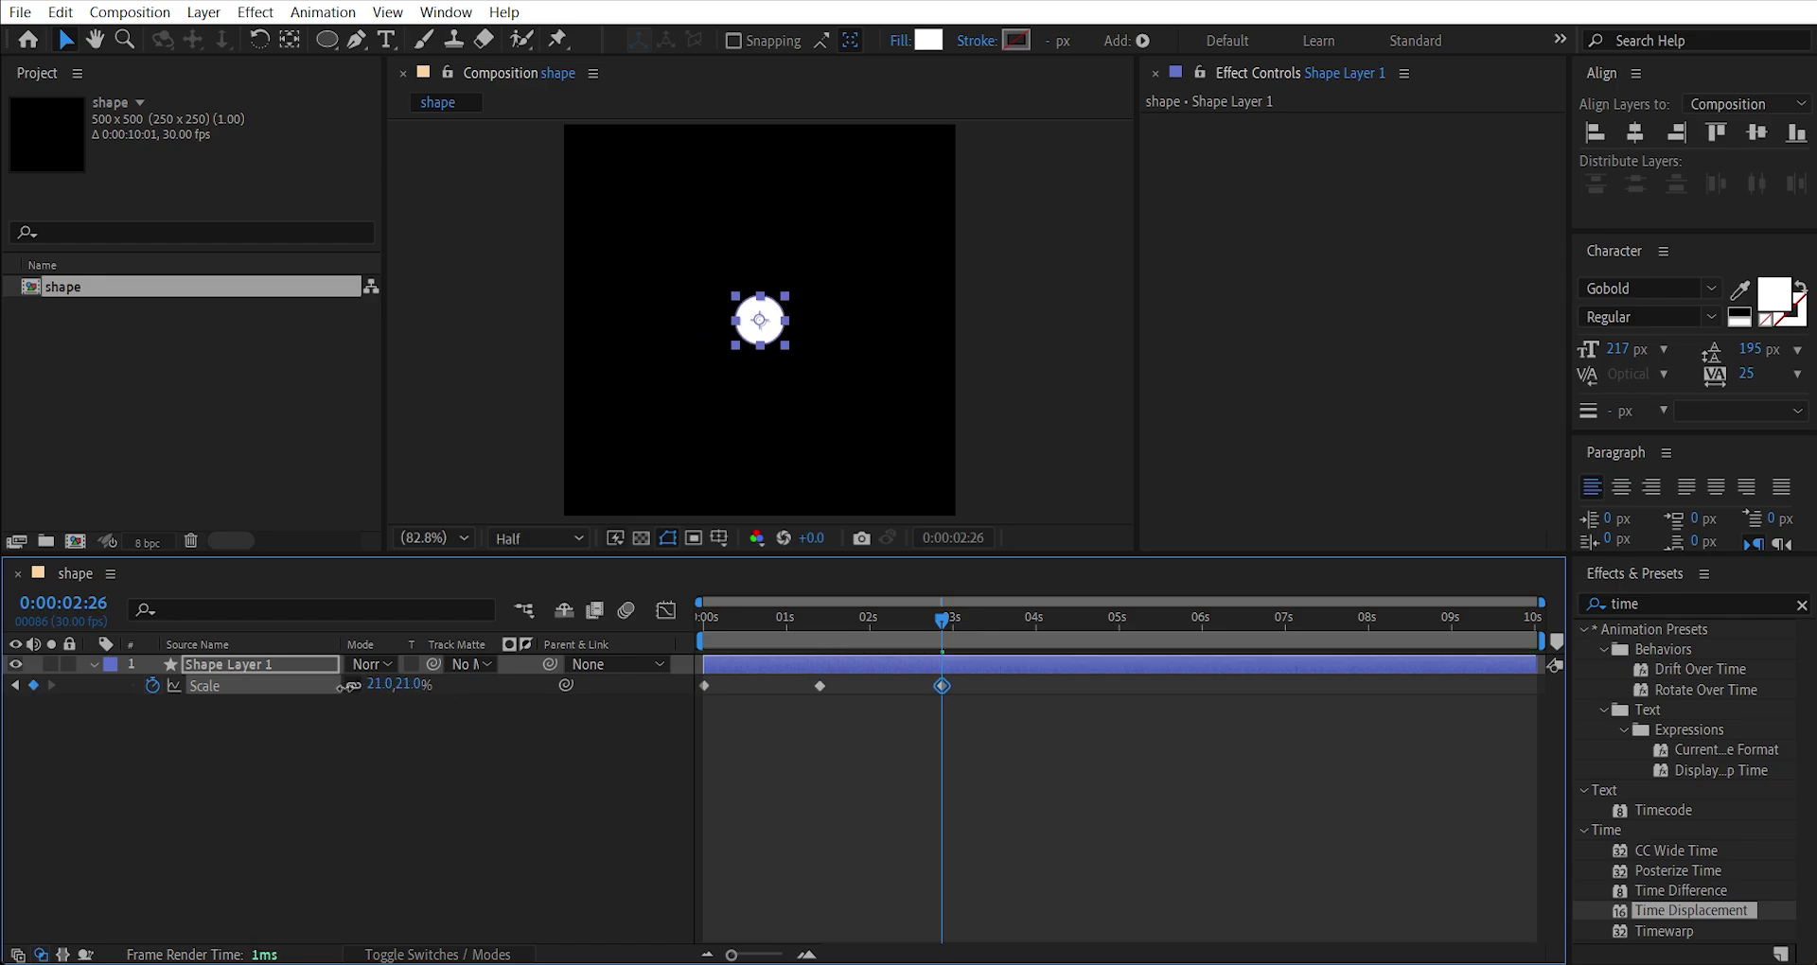
Add Scale keyframes of 74% at 4:21, 26% at 6:08, 93% at 8:00, 26% at 10:00, then preview.
{"action": "left_click", "coordinate": [1095, 626]}
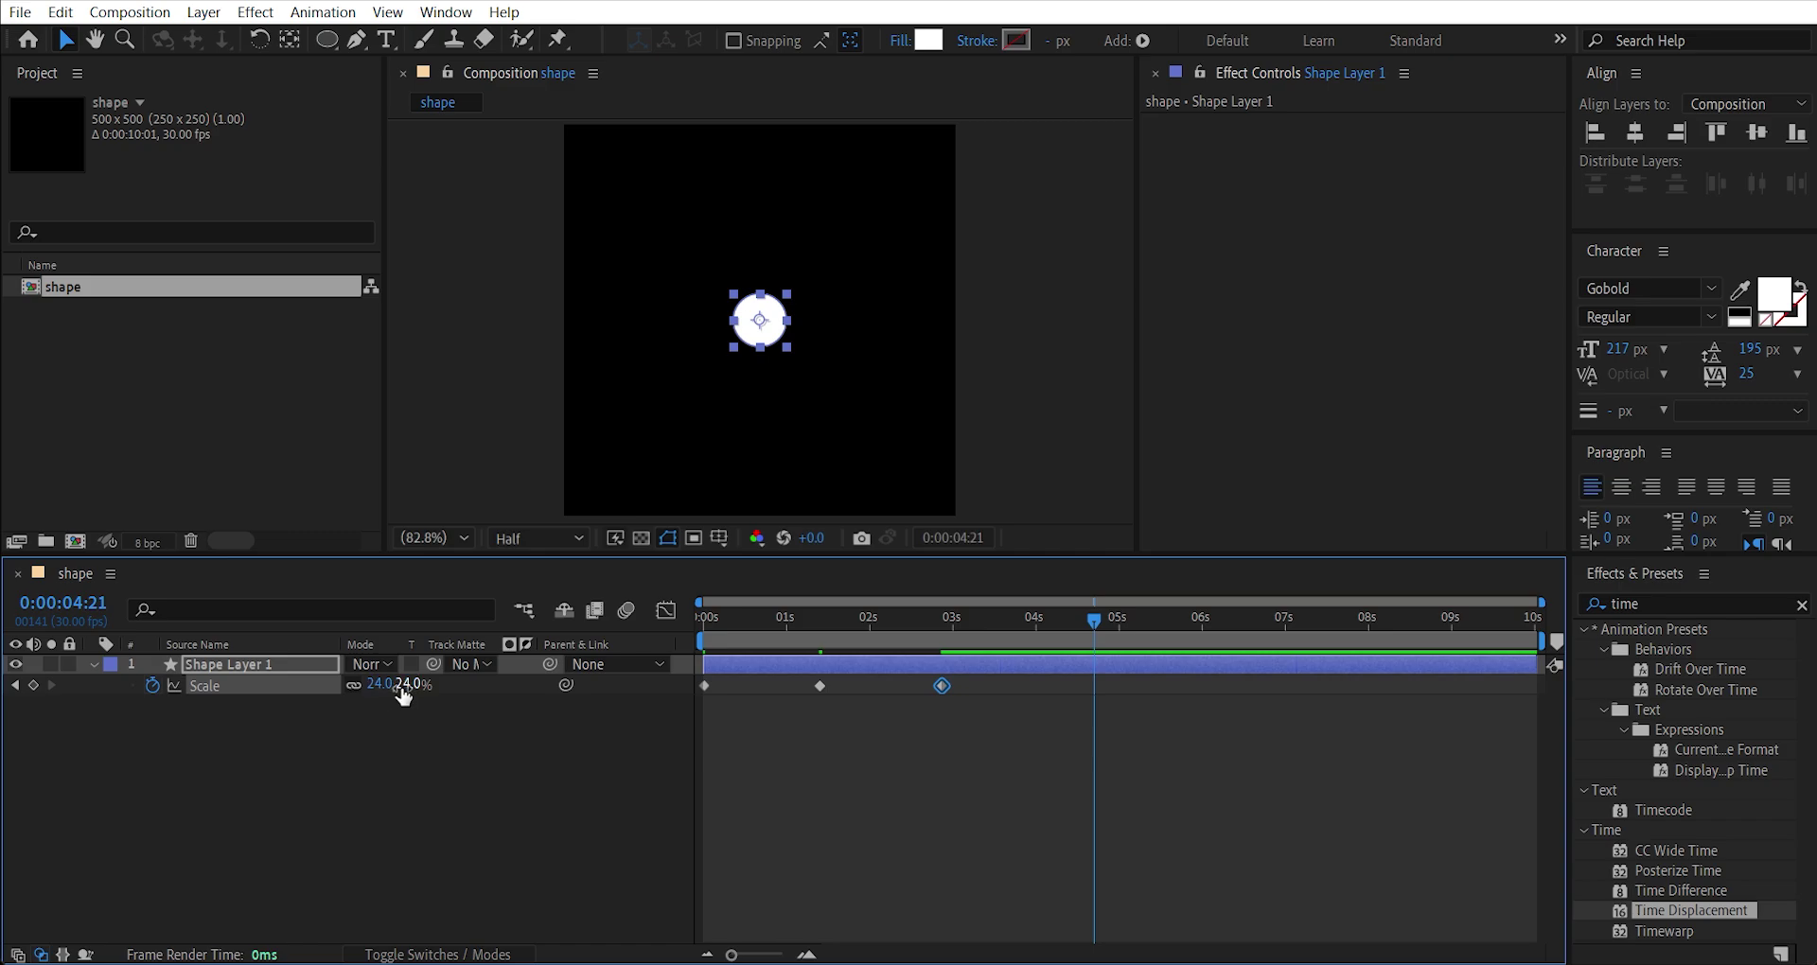
{"action": "left_click_drag", "start_coordinate": [402, 685], "coordinate": [337, 697]}
{"action": "key", "text": "space"}
{"action": "left_click_drag", "start_coordinate": [1299, 625], "coordinate": [1369, 625]}
{"action": "left_click_drag", "start_coordinate": [398, 684], "coordinate": [473, 685]}
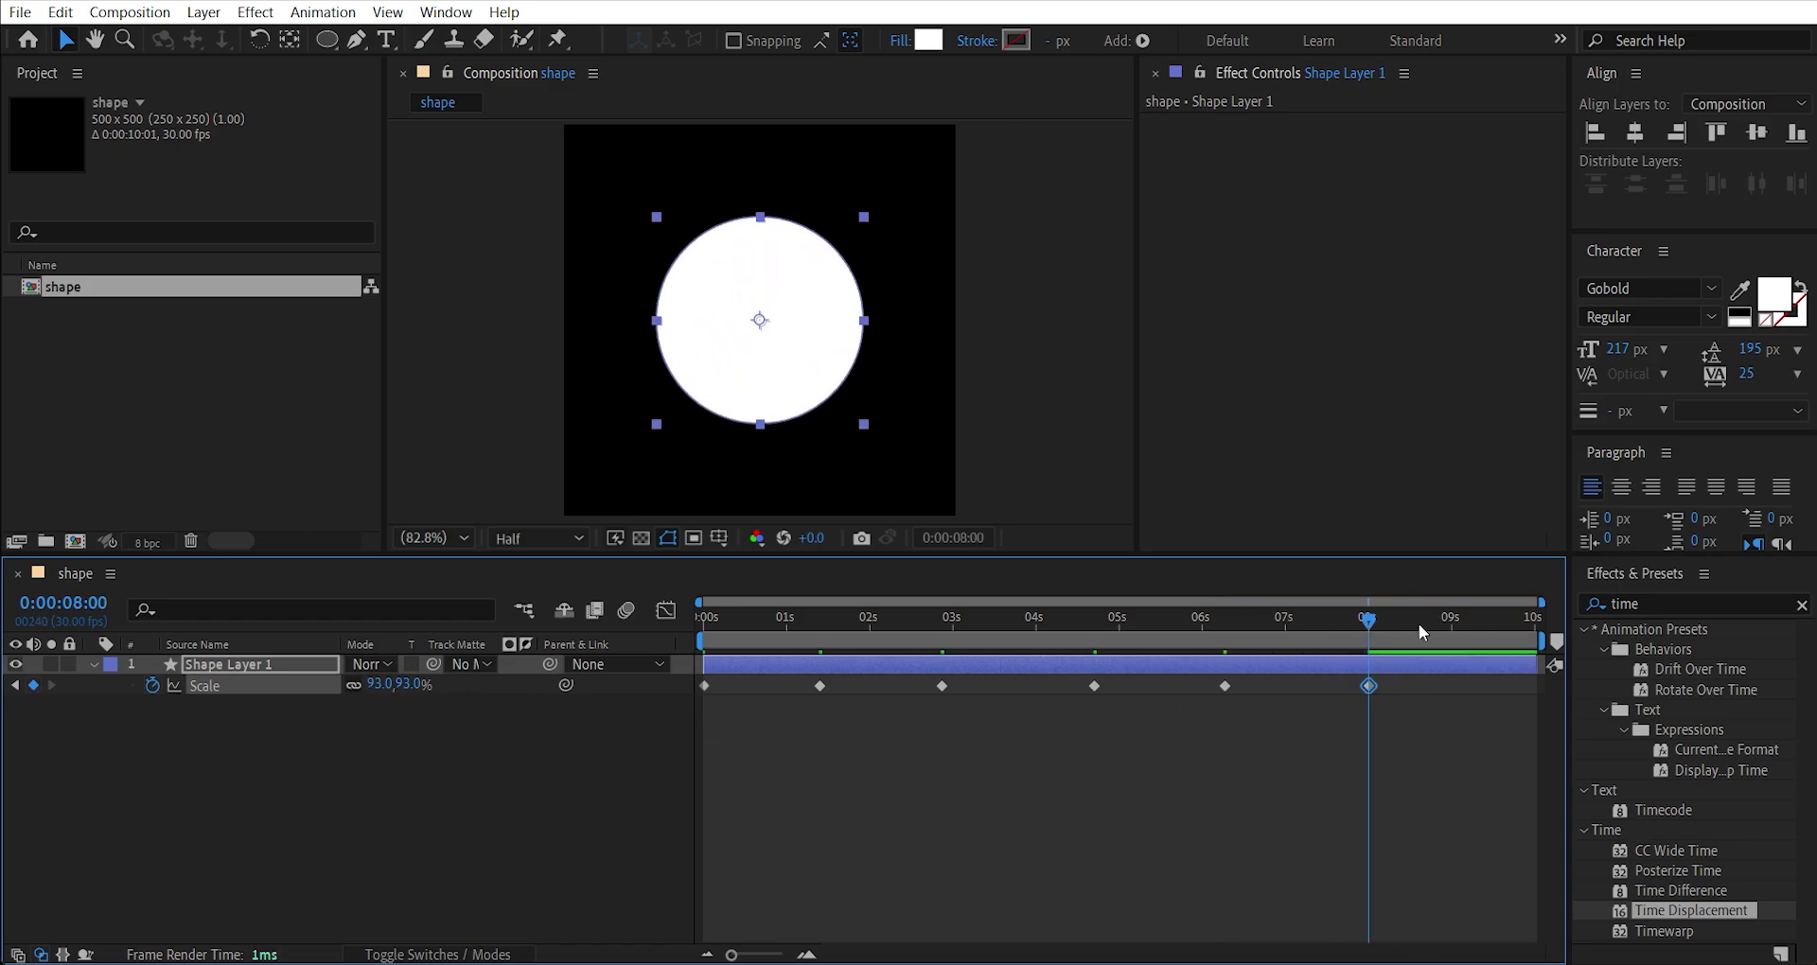
{"action": "left_click_drag", "start_coordinate": [1431, 630], "coordinate": [1539, 626]}
{"action": "left_click_drag", "start_coordinate": [409, 686], "coordinate": [337, 693]}
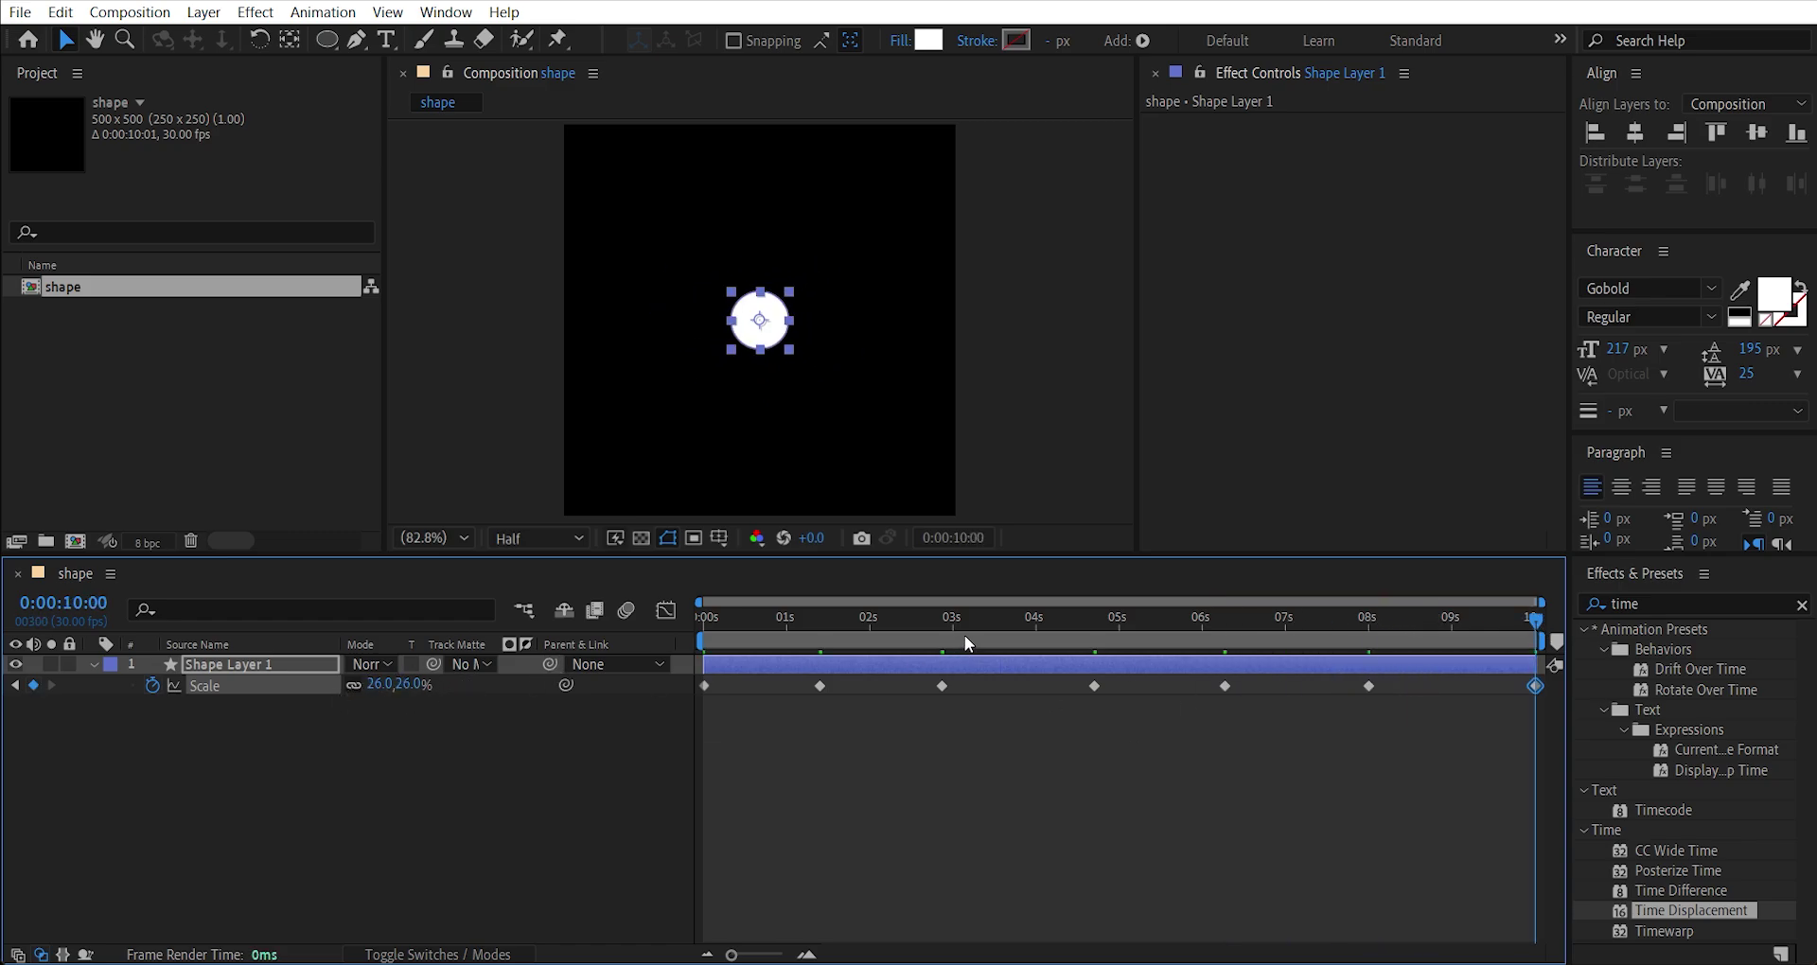
{"action": "key", "text": "space"}
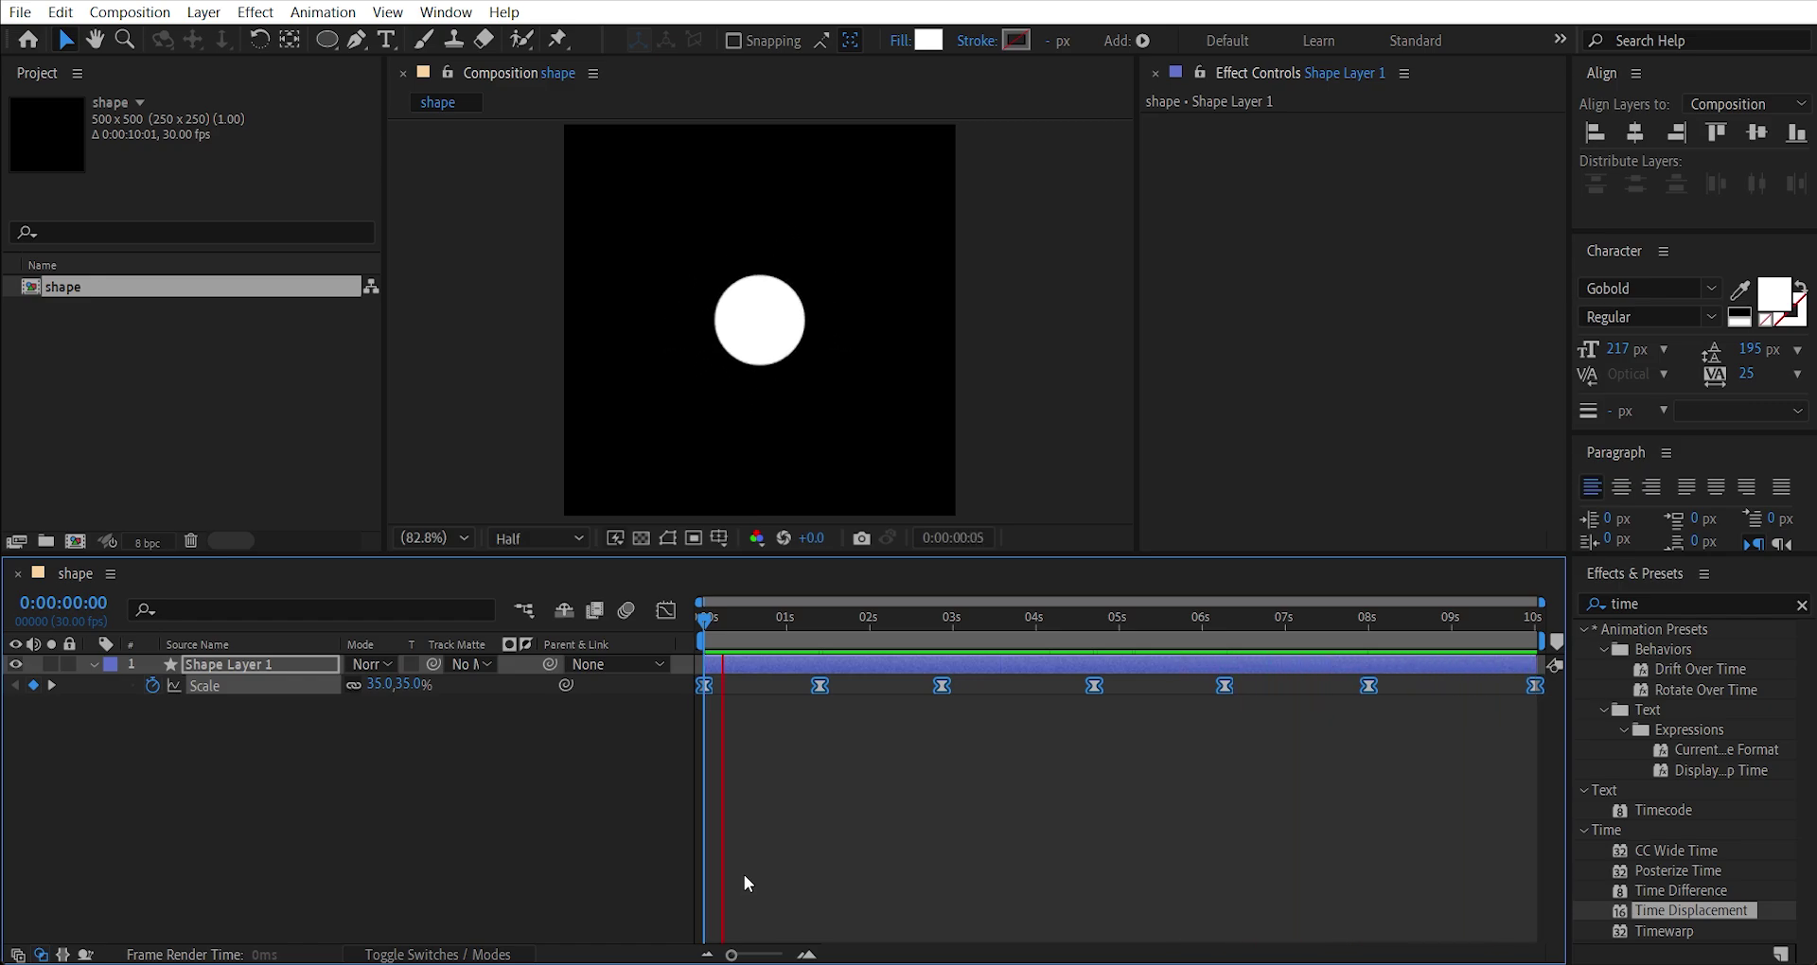
Duplicate the circle layer and scale all of the copy's keyframes down to 58%.
{"action": "left_click", "coordinate": [297, 663]}
{"action": "key", "text": "ctrl+d"}
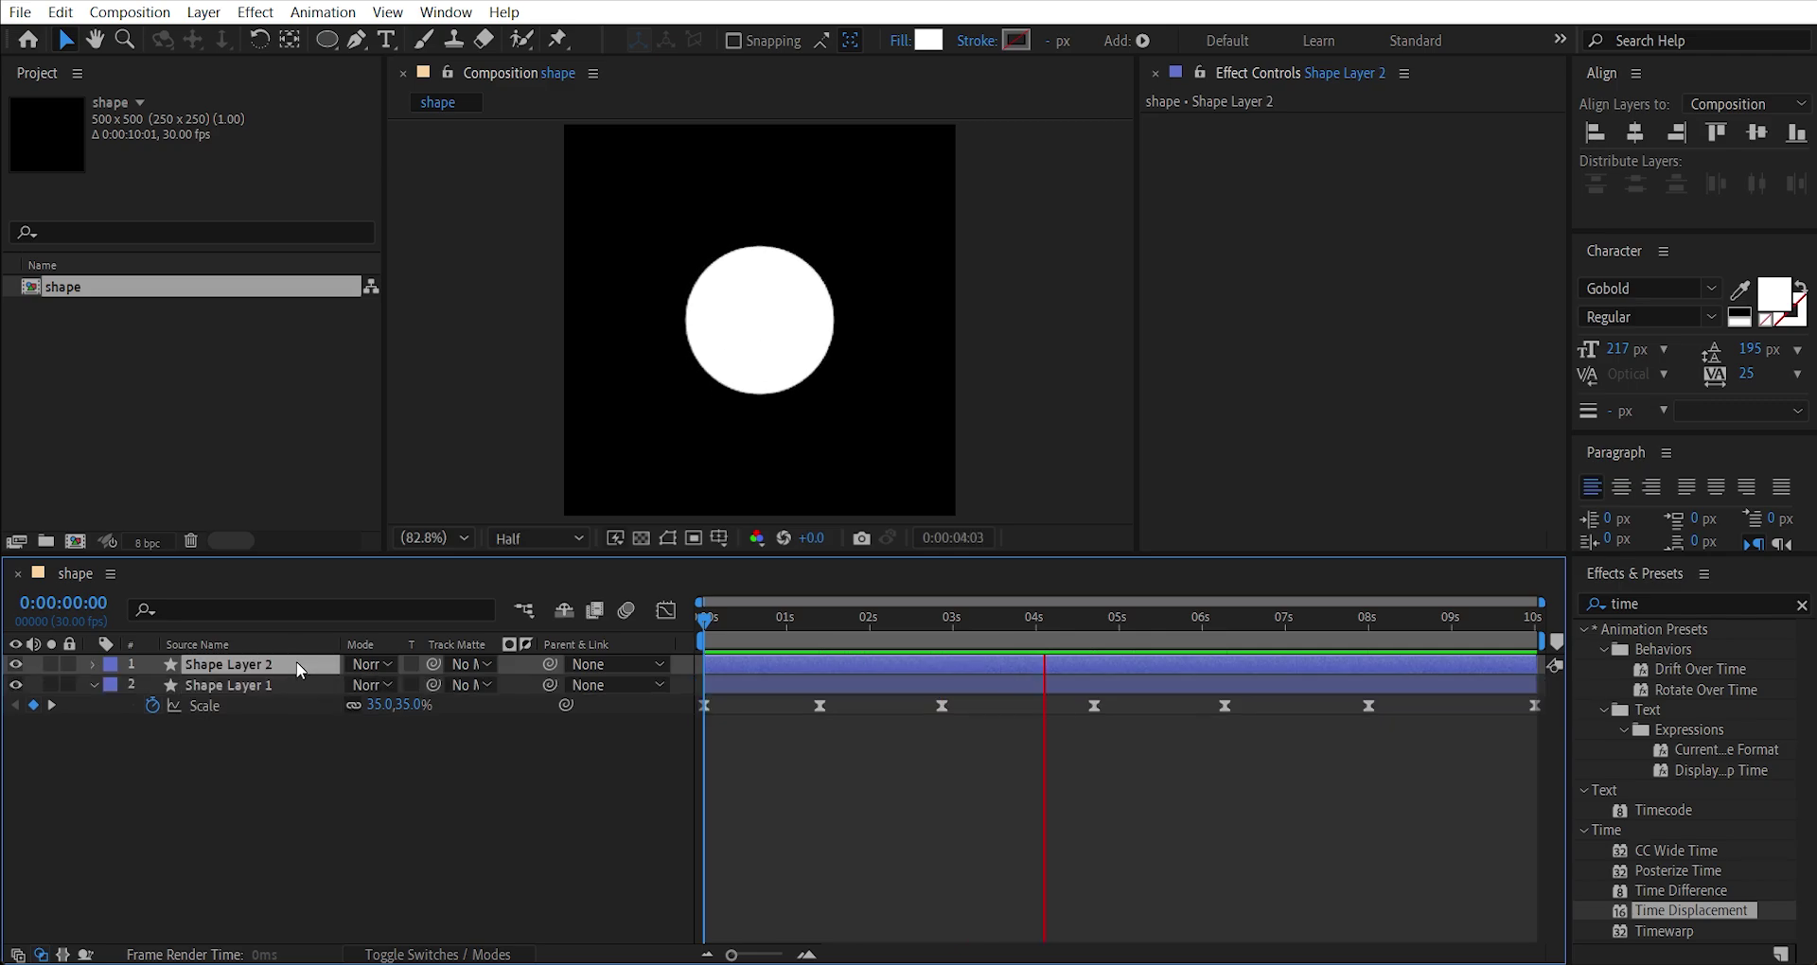
{"action": "key", "text": "u"}
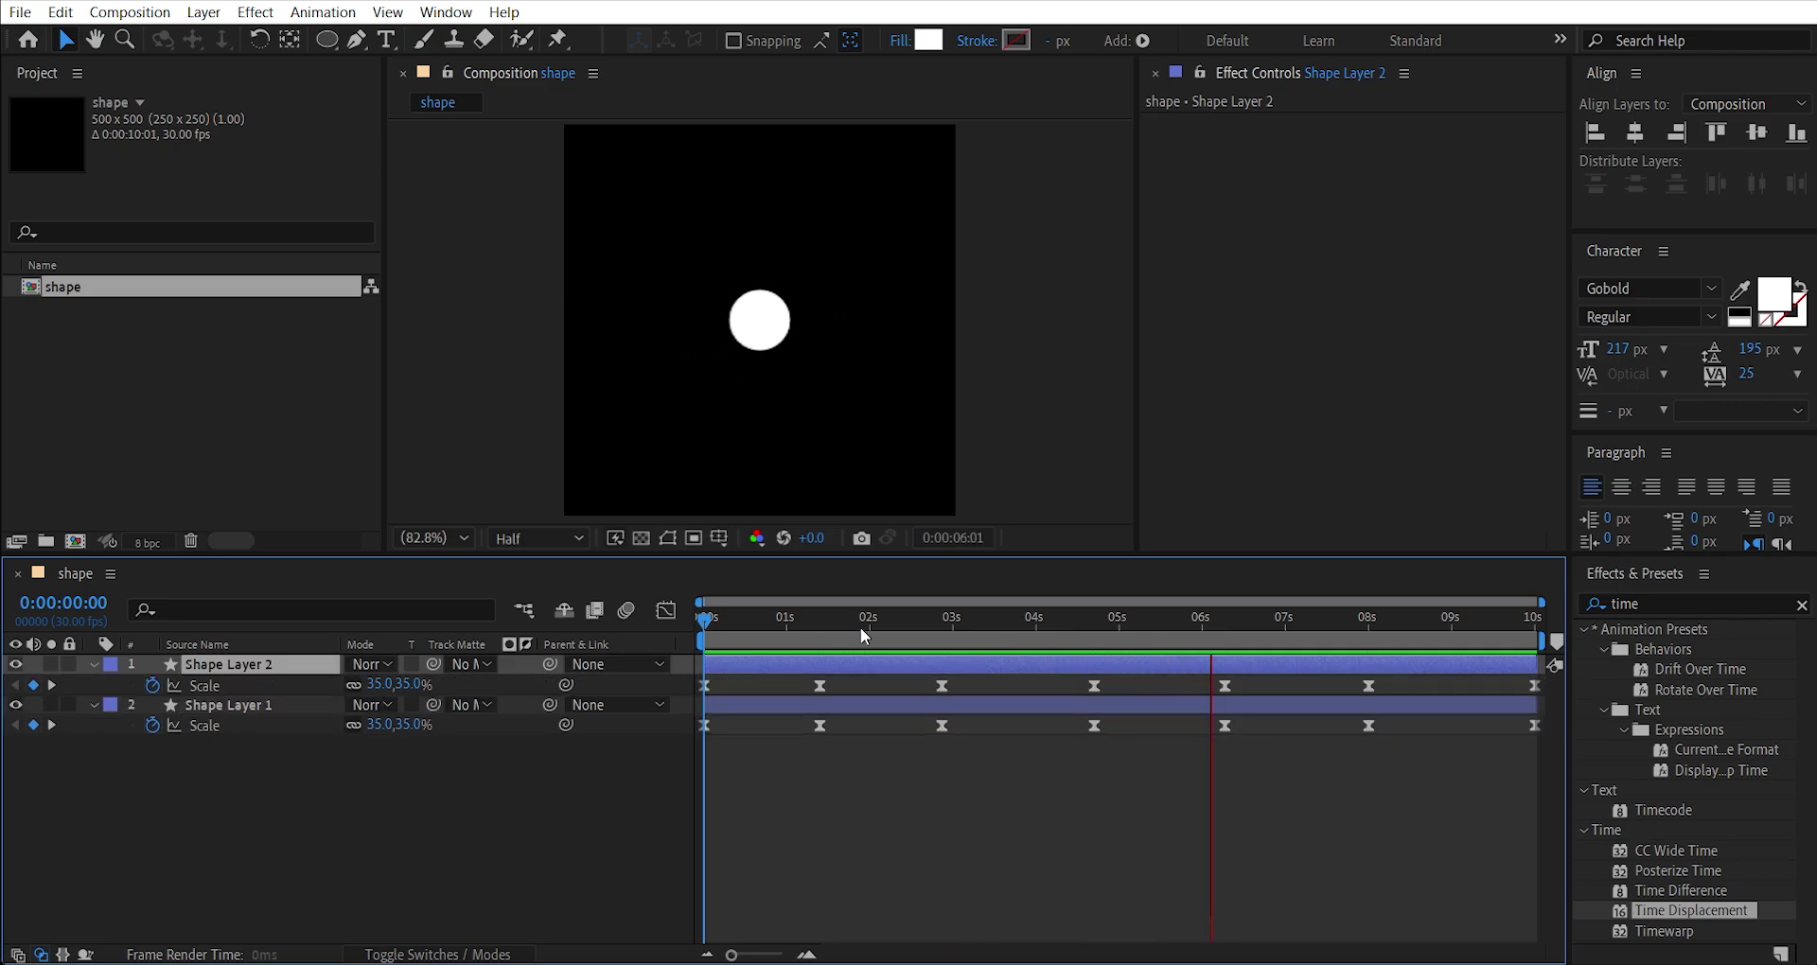
{"action": "left_click", "coordinate": [827, 621]}
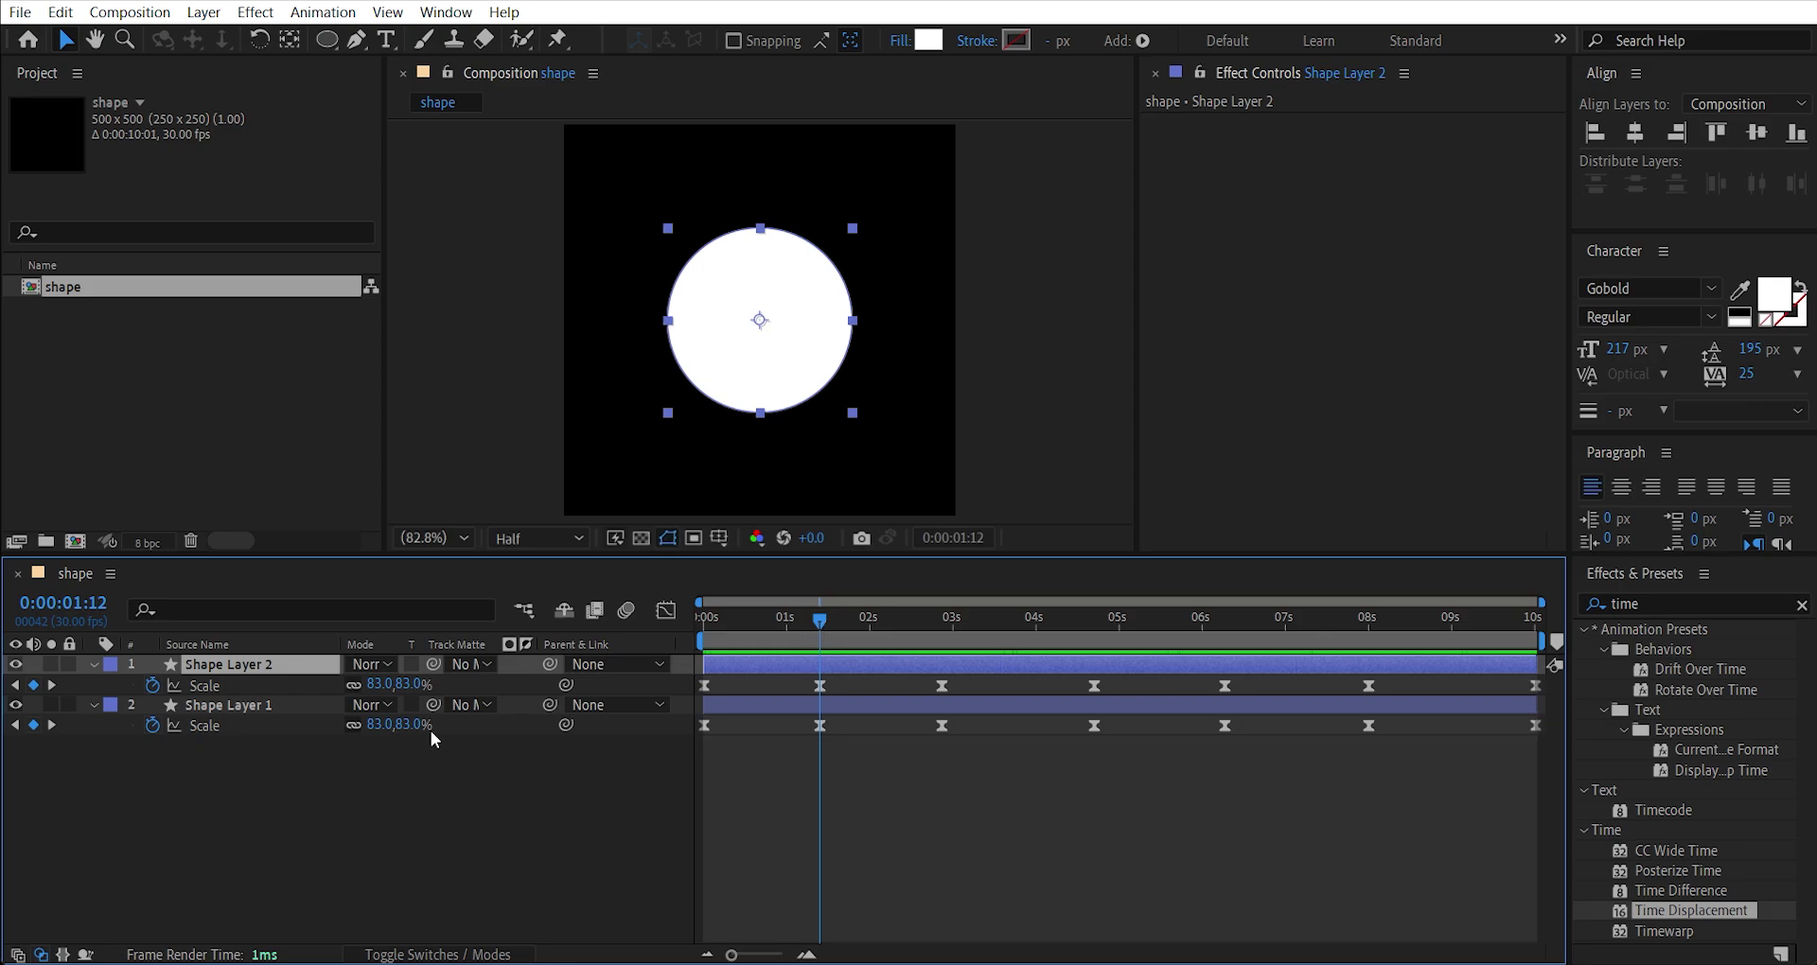
{"action": "left_click", "coordinate": [422, 692]}
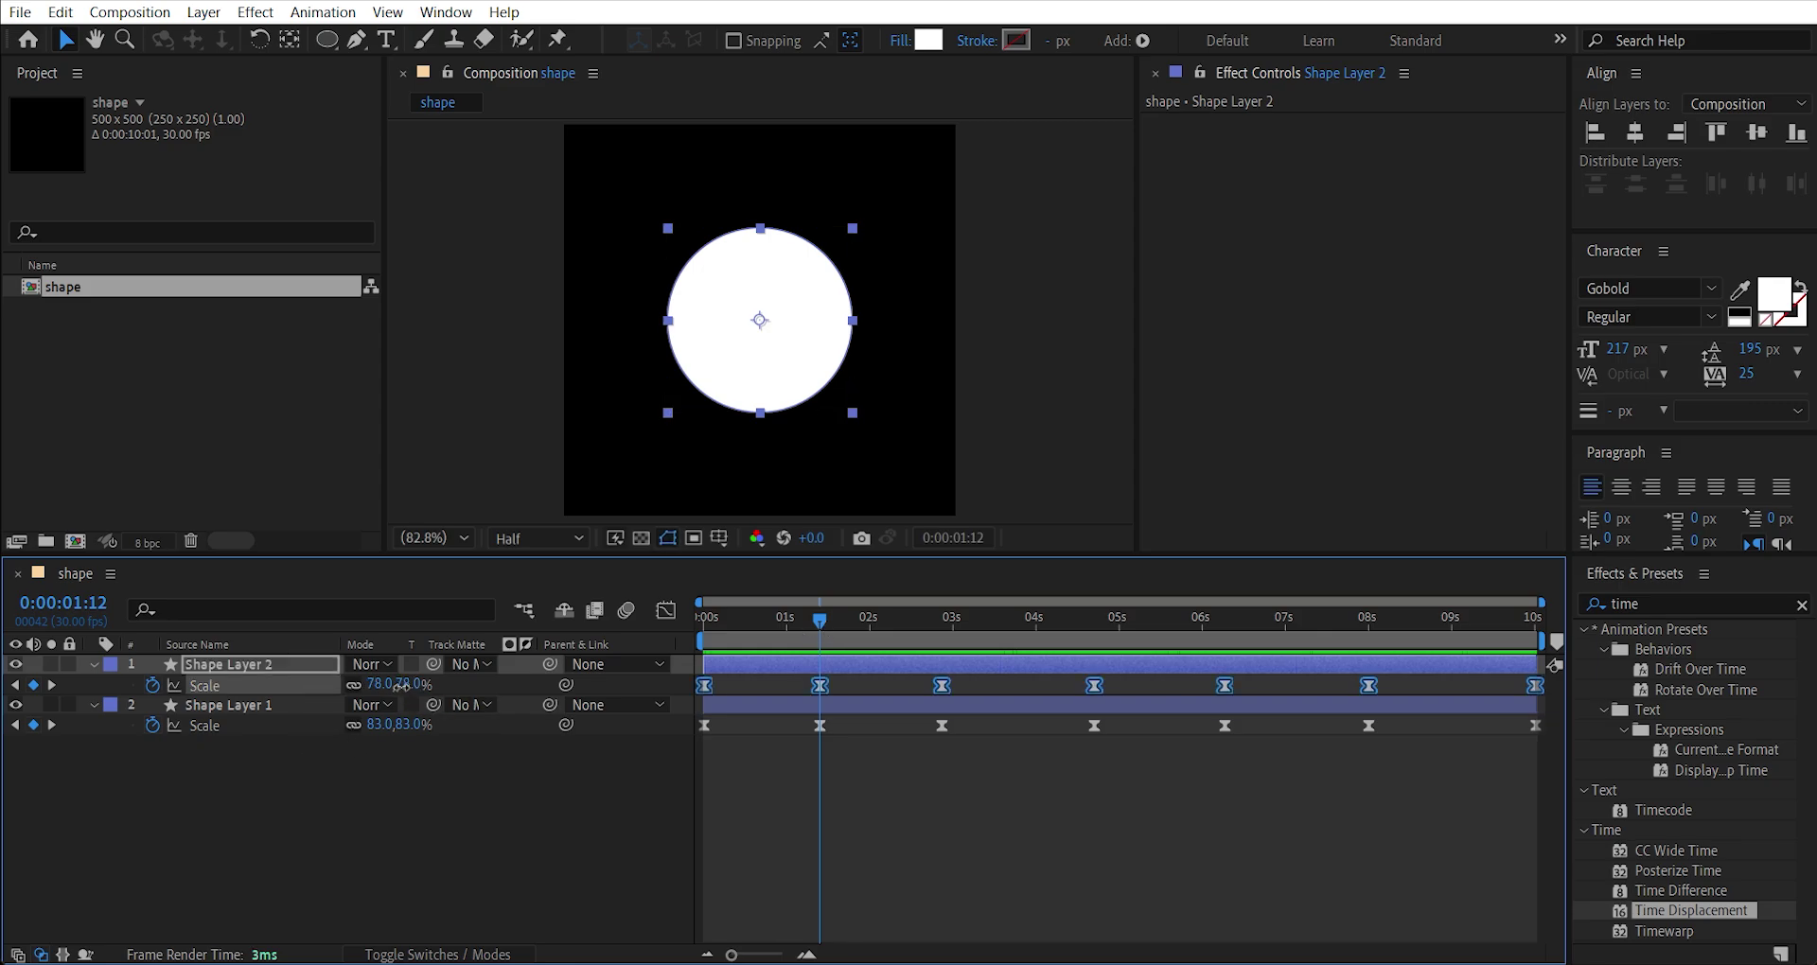
{"action": "left_click_drag", "start_coordinate": [401, 685], "coordinate": [388, 698]}
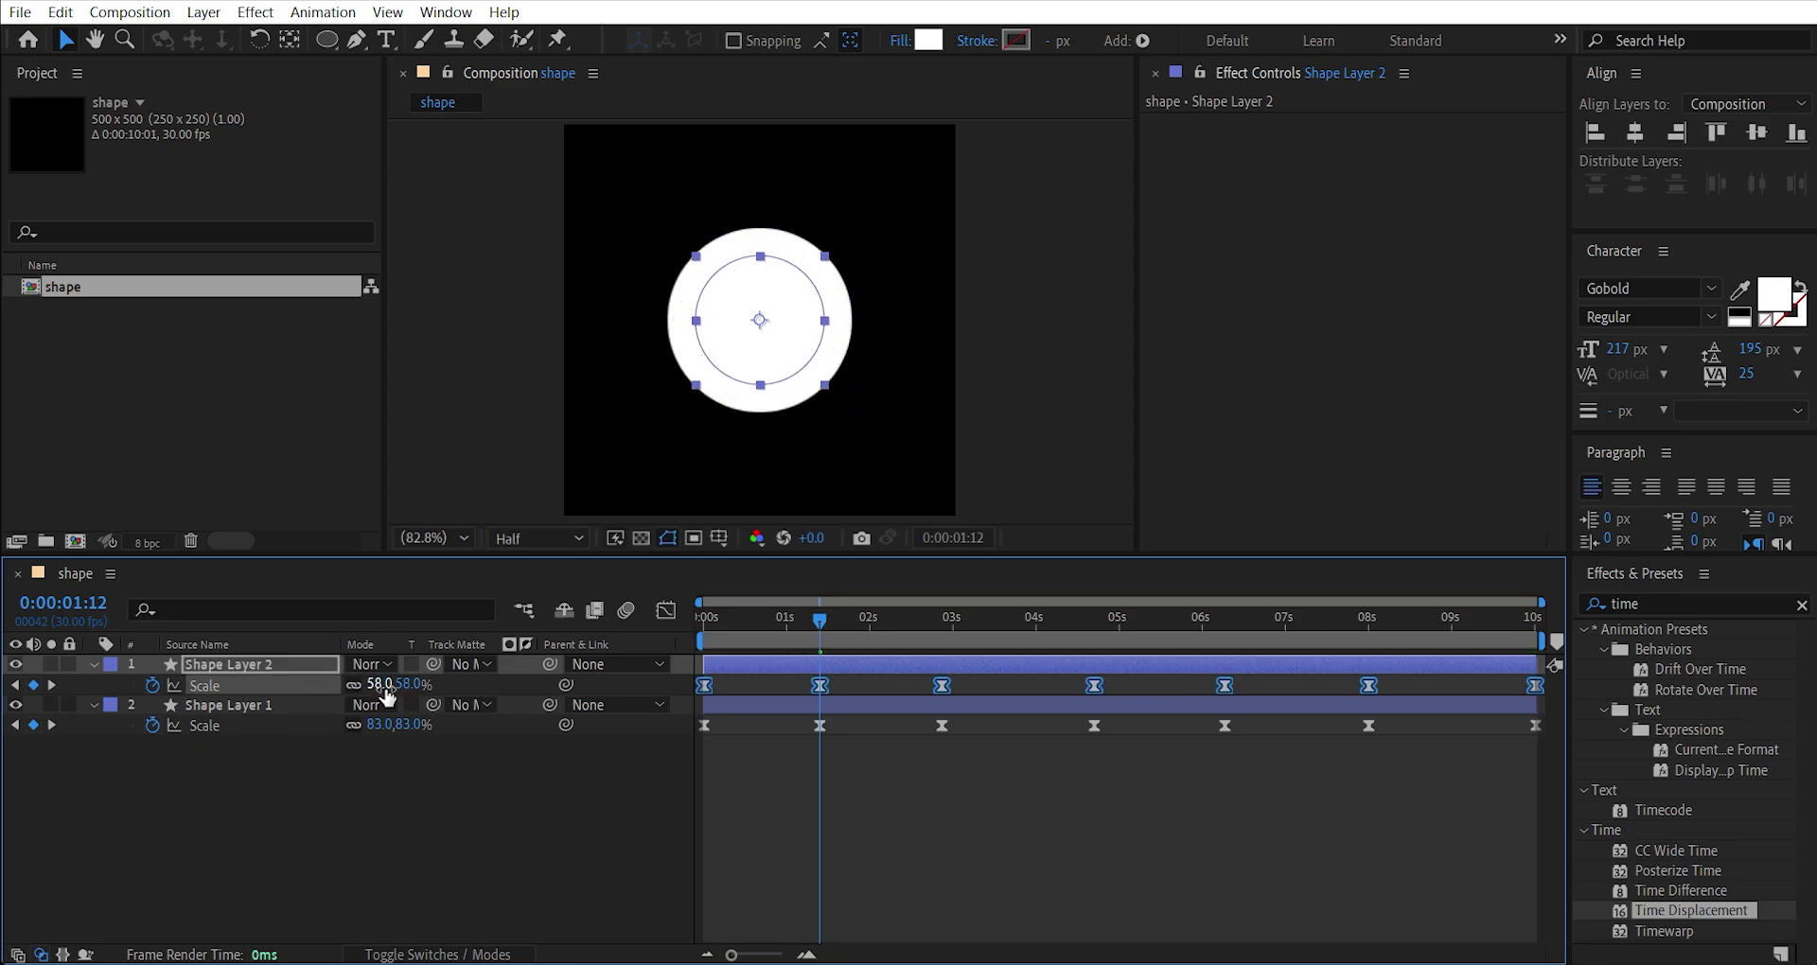
Use Shape Layer 2 as an inverted matte for the circle, turning it into a ring.
{"action": "left_click", "coordinate": [469, 712]}
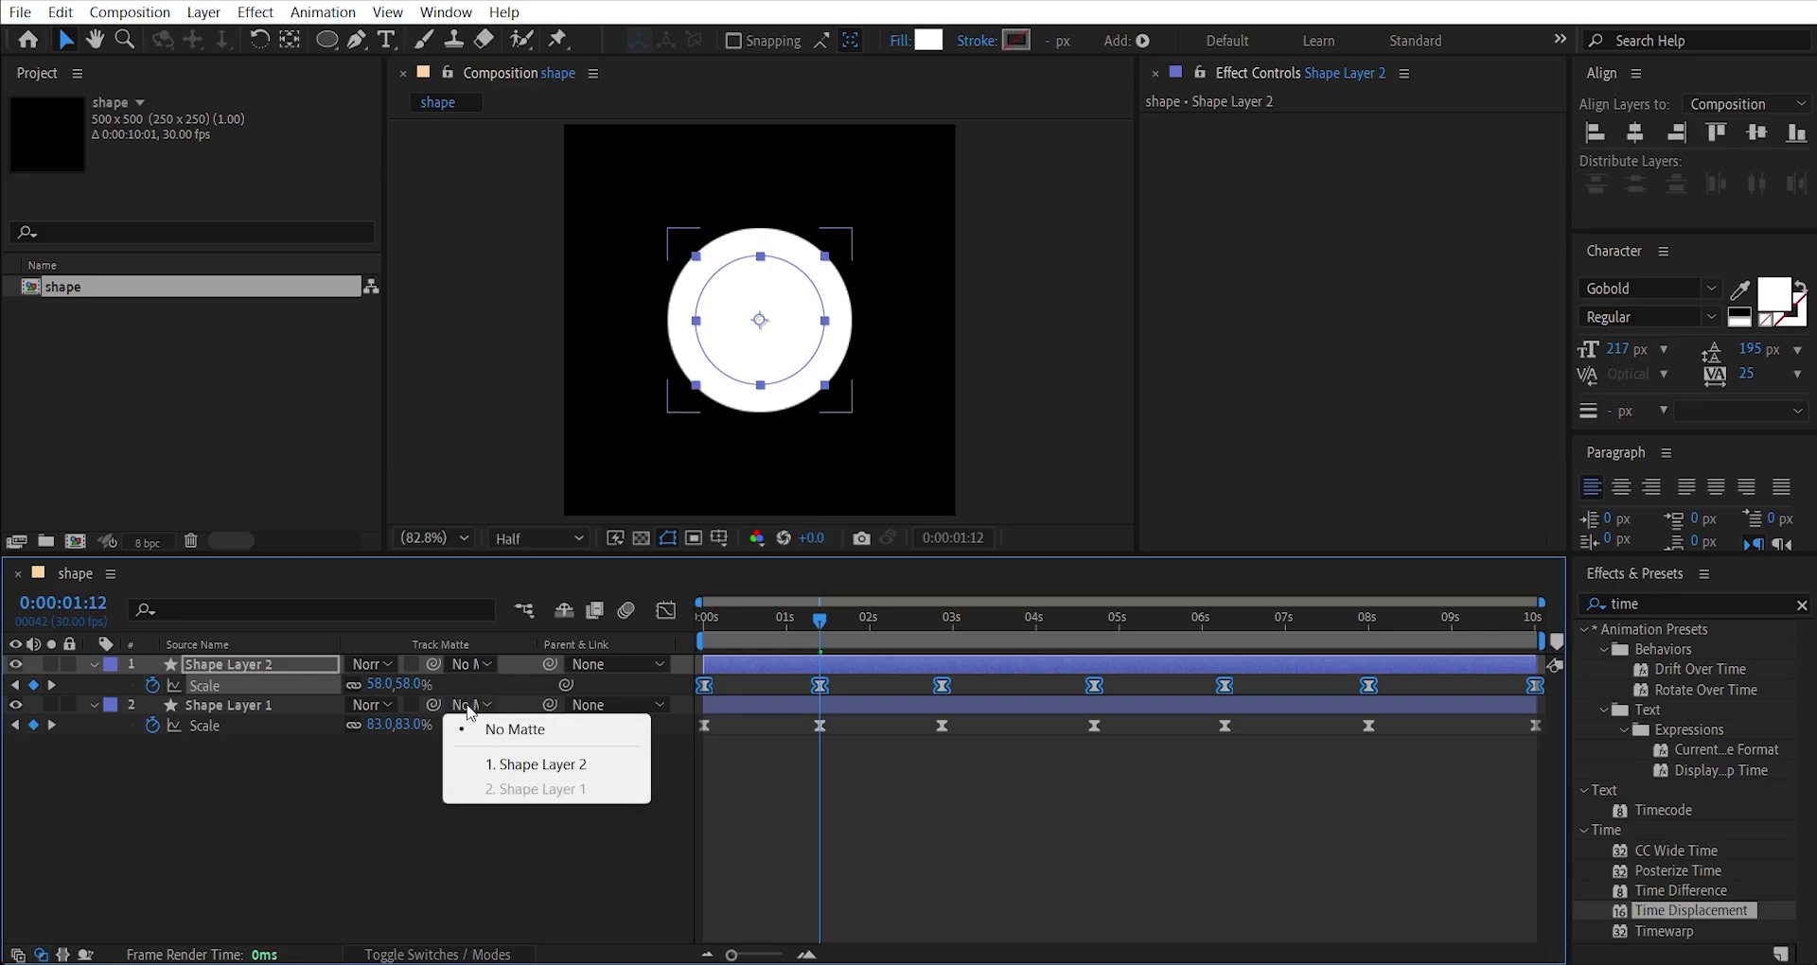
{"action": "left_click", "coordinate": [476, 764]}
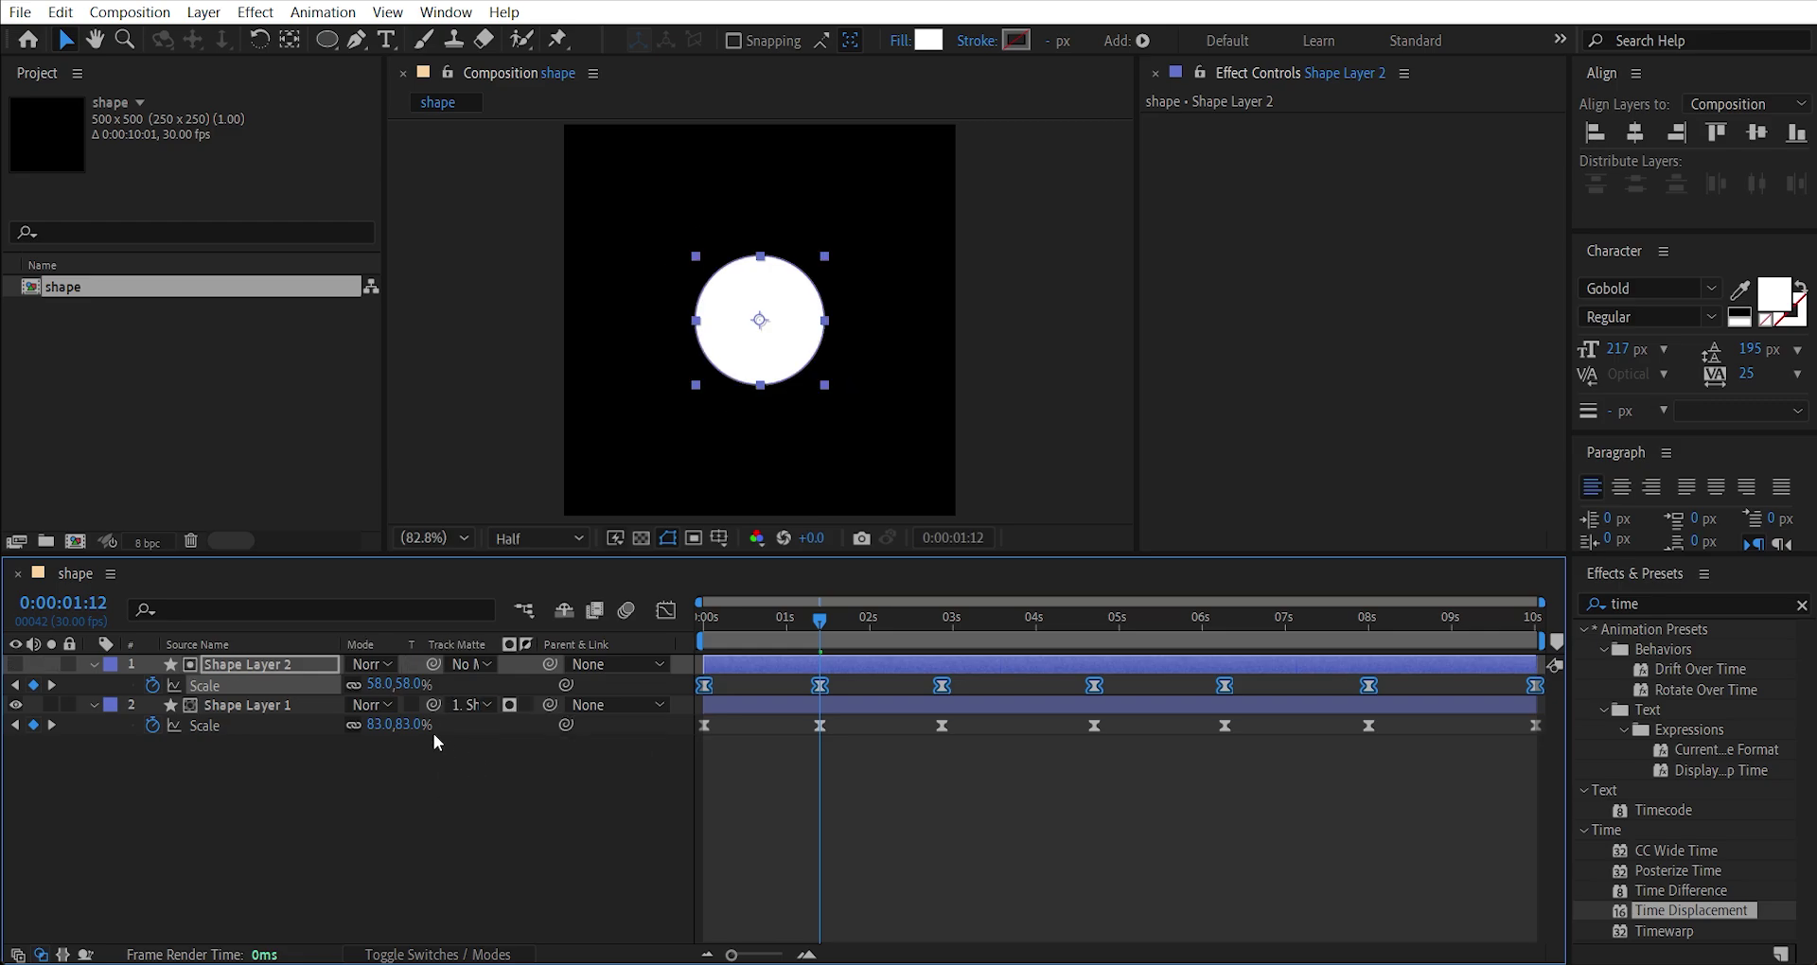
{"action": "left_click", "coordinate": [441, 955]}
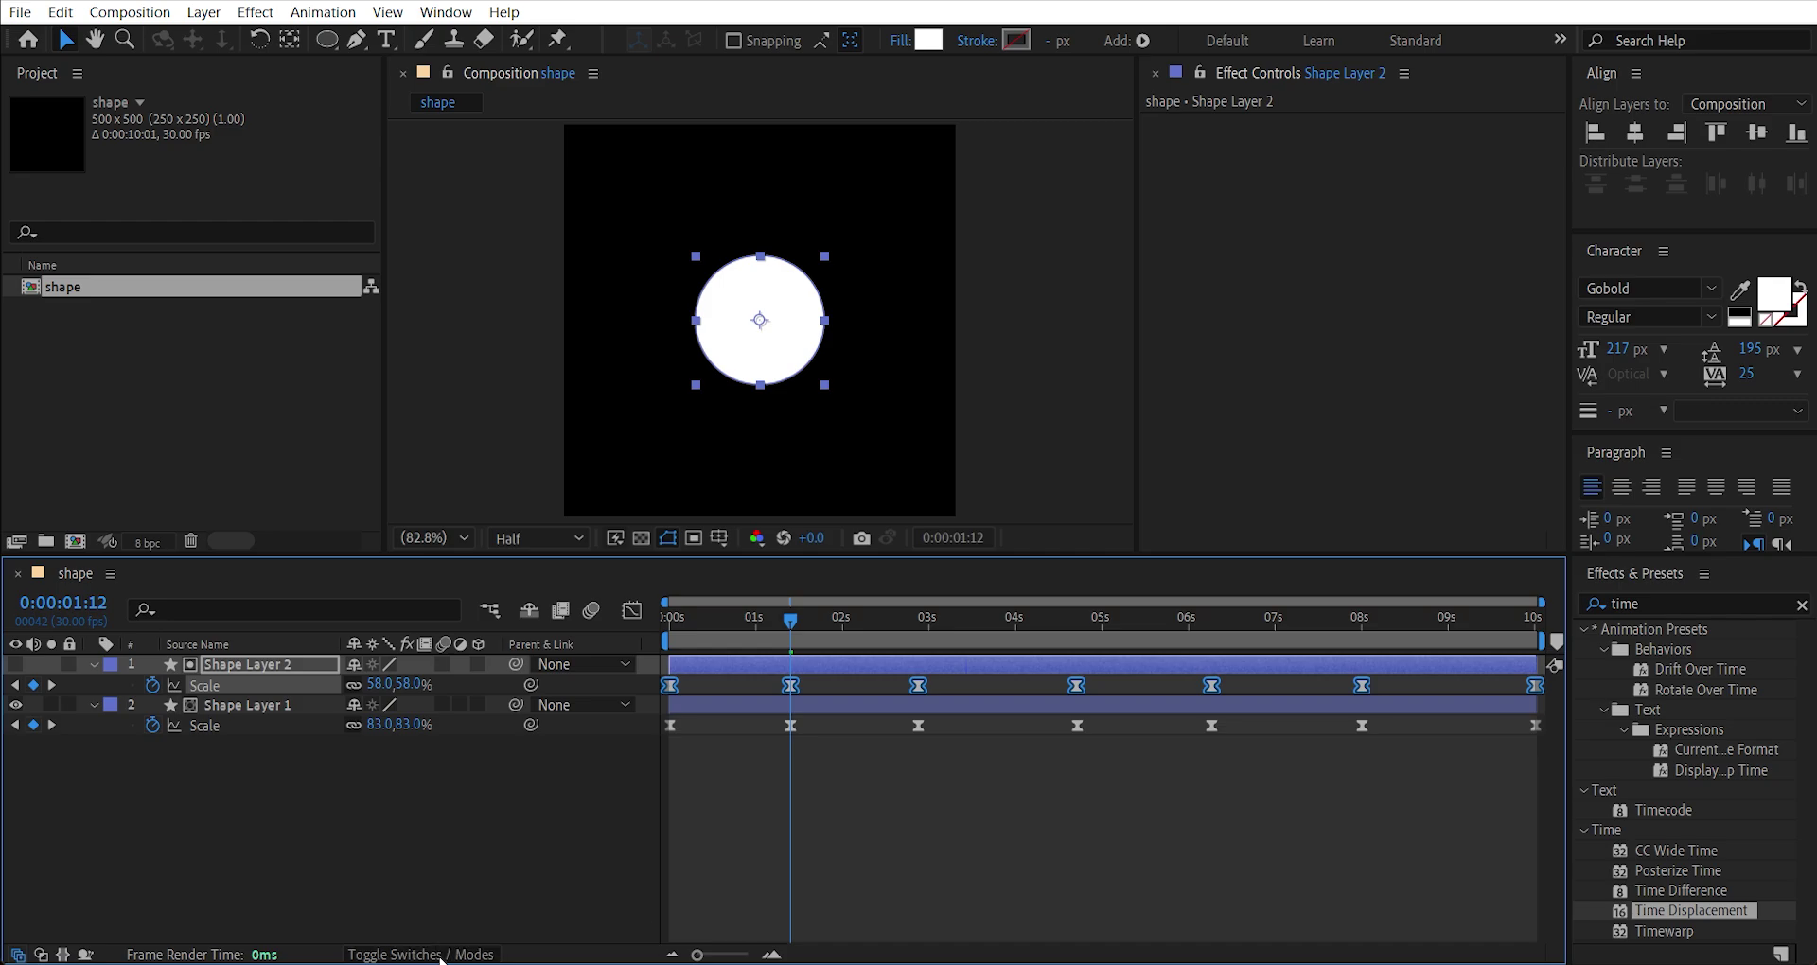
{"action": "left_click", "coordinate": [440, 955]}
{"action": "left_click", "coordinate": [793, 670]}
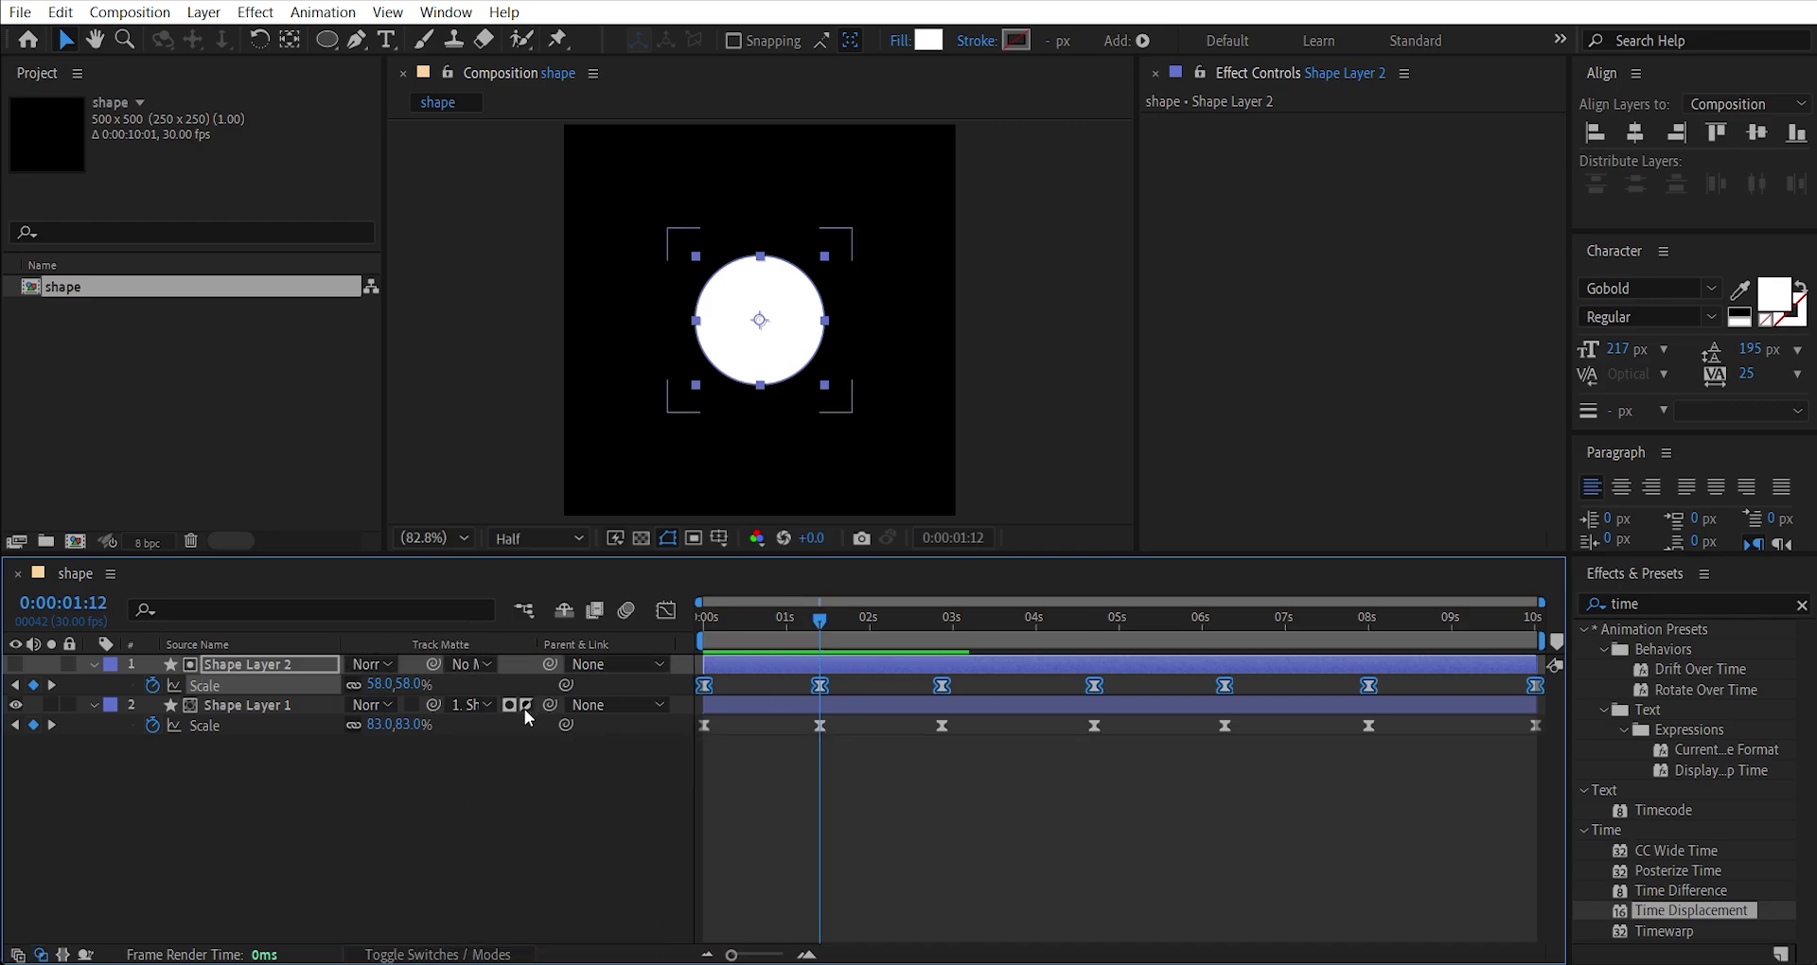
{"action": "left_click", "coordinate": [525, 706]}
{"action": "left_click_drag", "start_coordinate": [814, 623], "coordinate": [768, 632]}
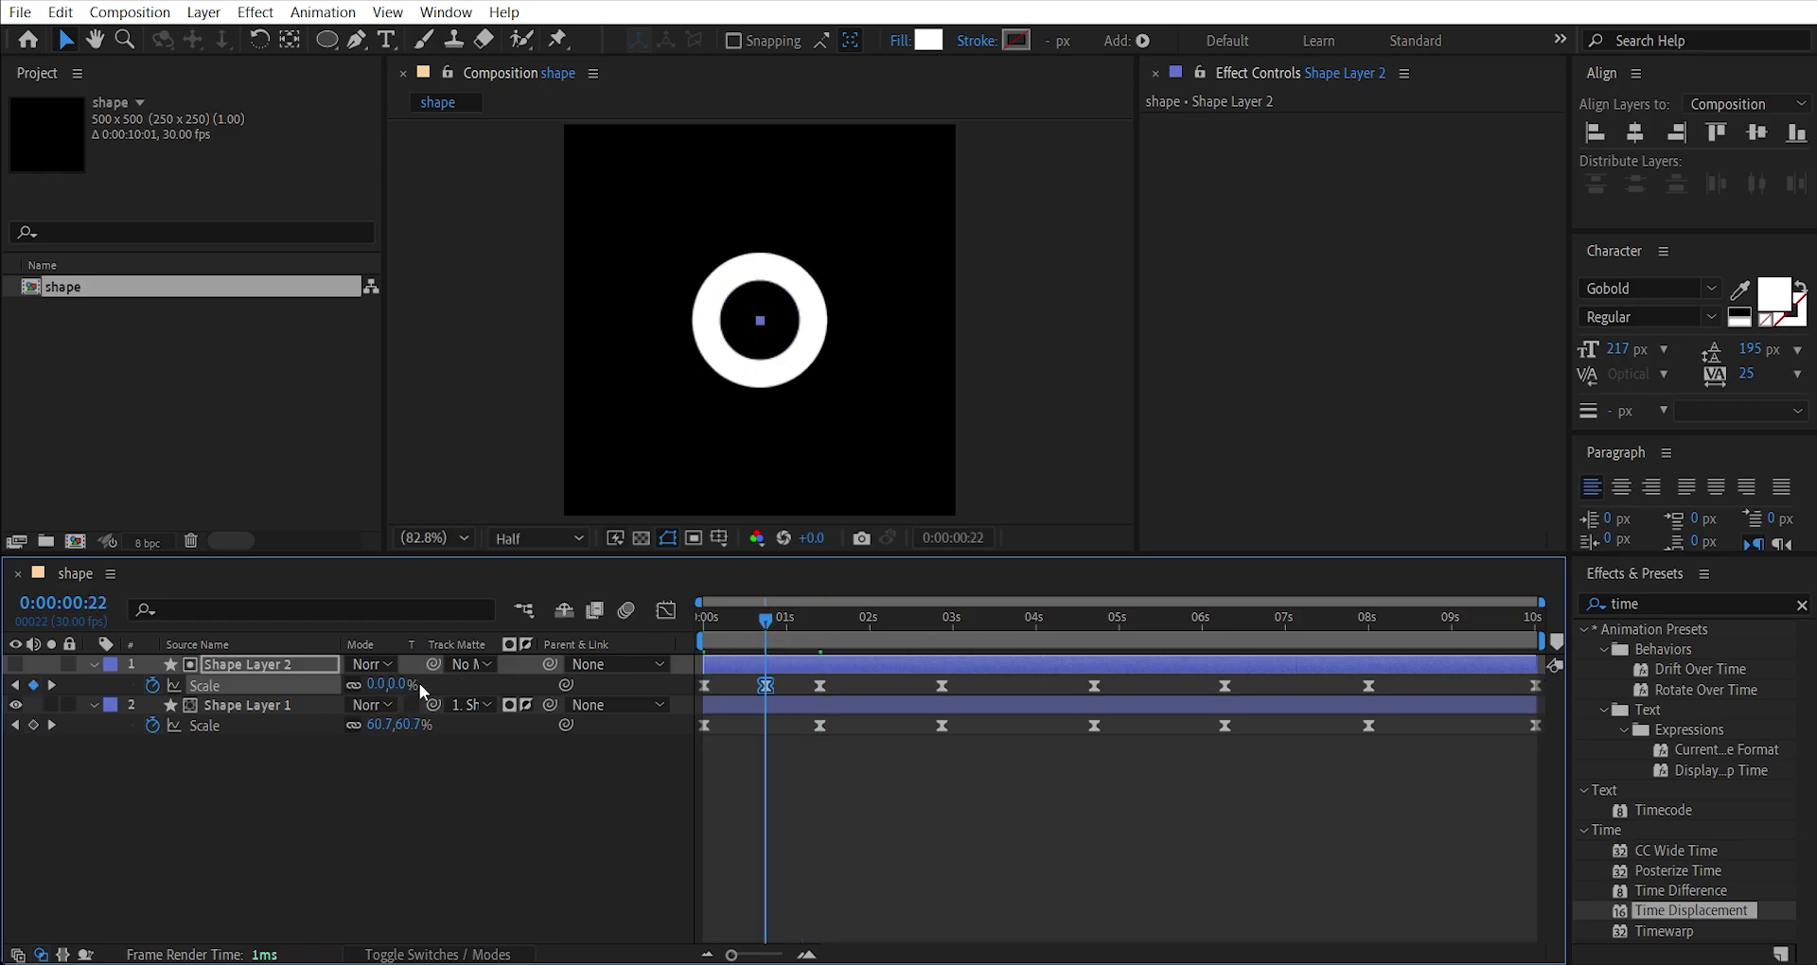
Set the inner circle's Scale to 0% at 0:00:02:03, add alternating keyframes through 0:00:09:02, and preview.
{"action": "left_click", "coordinate": [879, 624]}
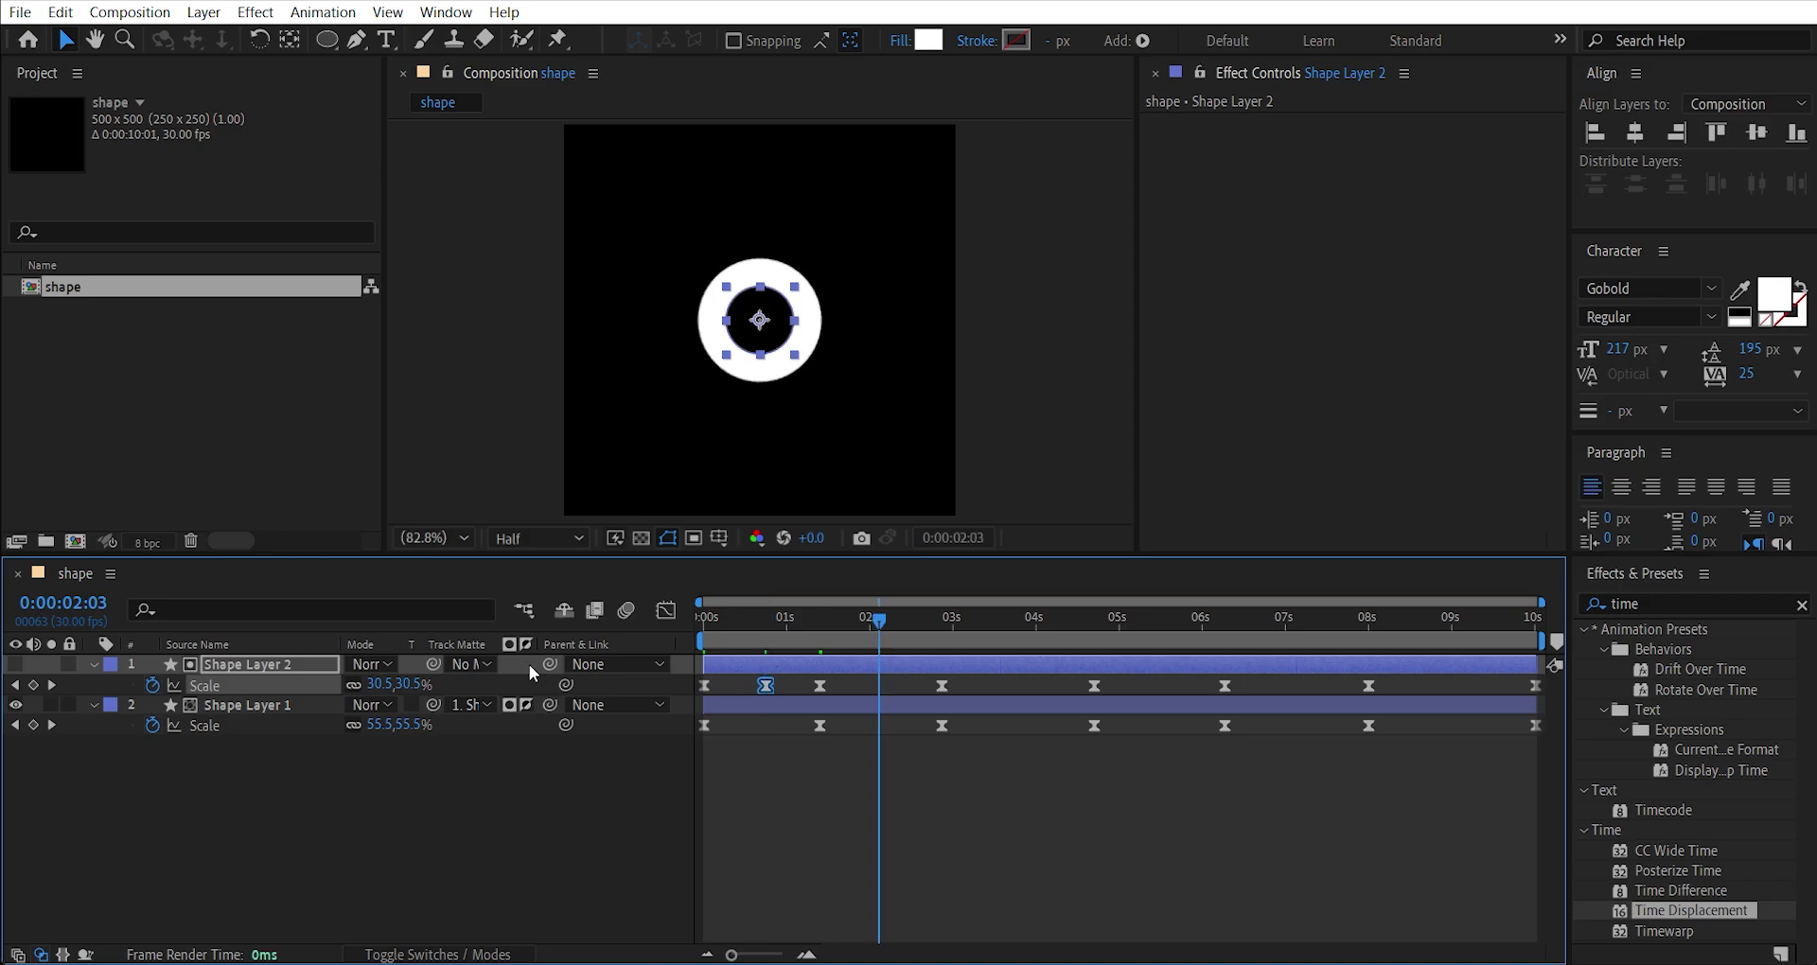
{"action": "type", "text": "0"}
{"action": "key", "text": "Return"}
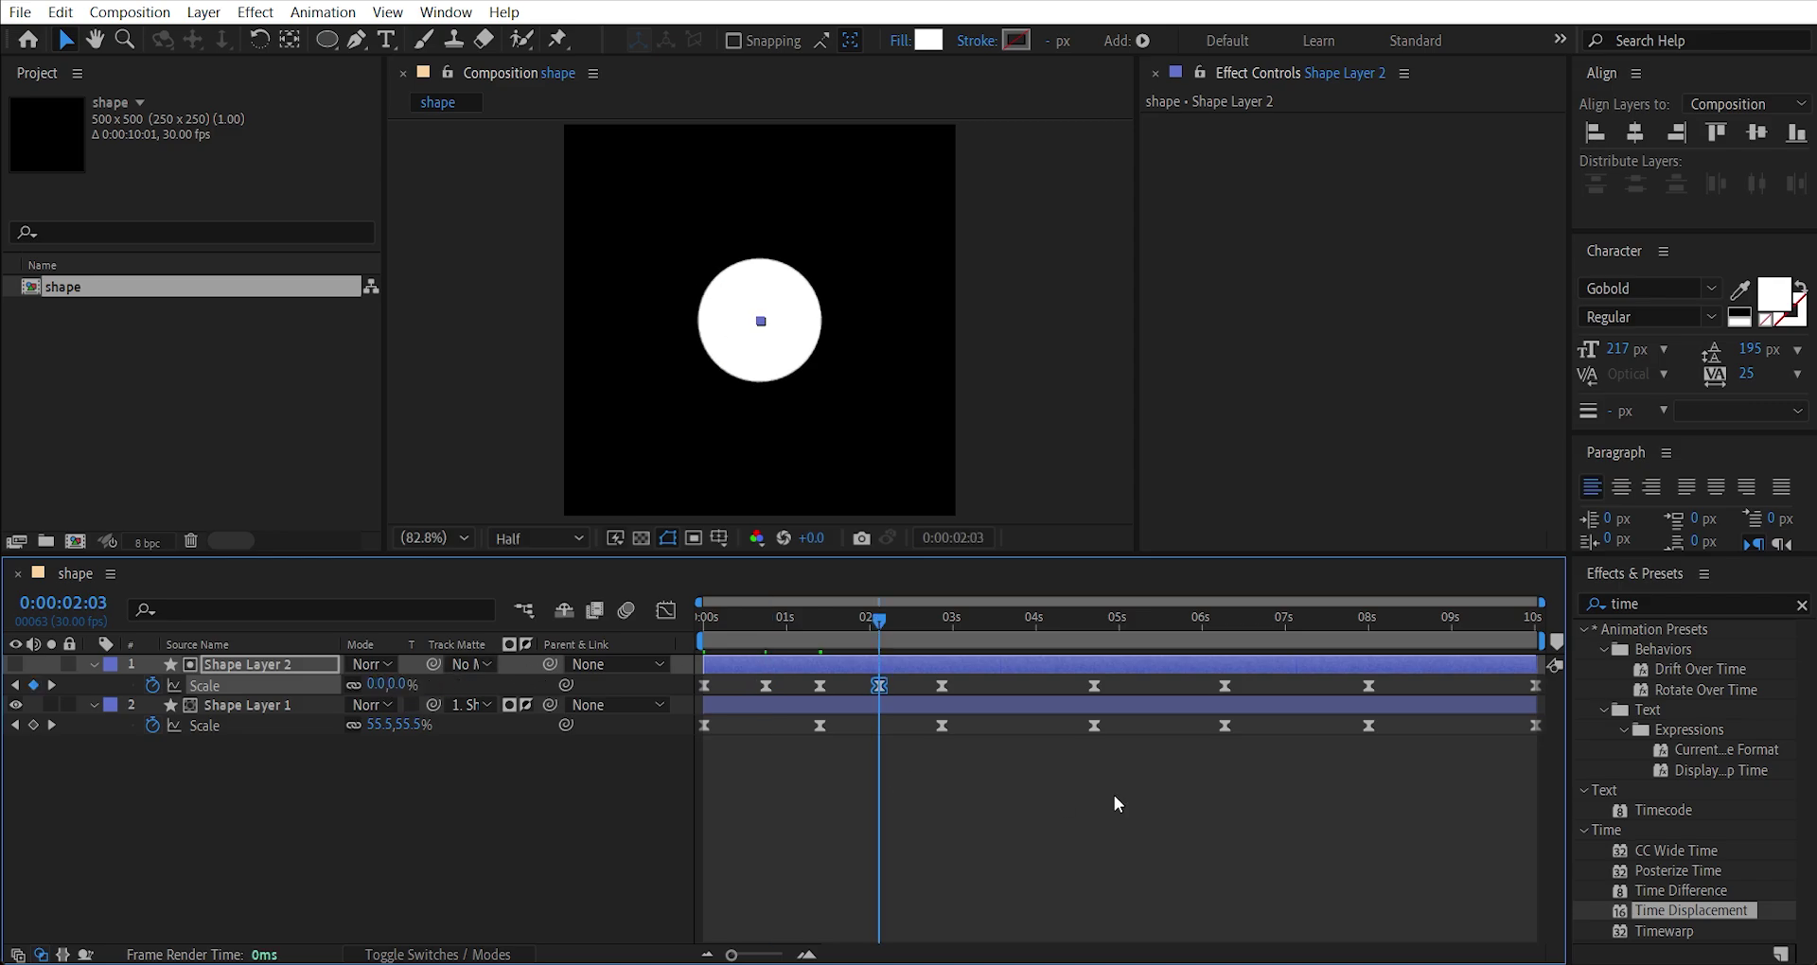
{"action": "left_click", "coordinate": [1019, 622]}
{"action": "key", "text": "alt+shift+s"}
{"action": "left_click", "coordinate": [1158, 623]}
{"action": "key", "text": "alt+shift+s"}
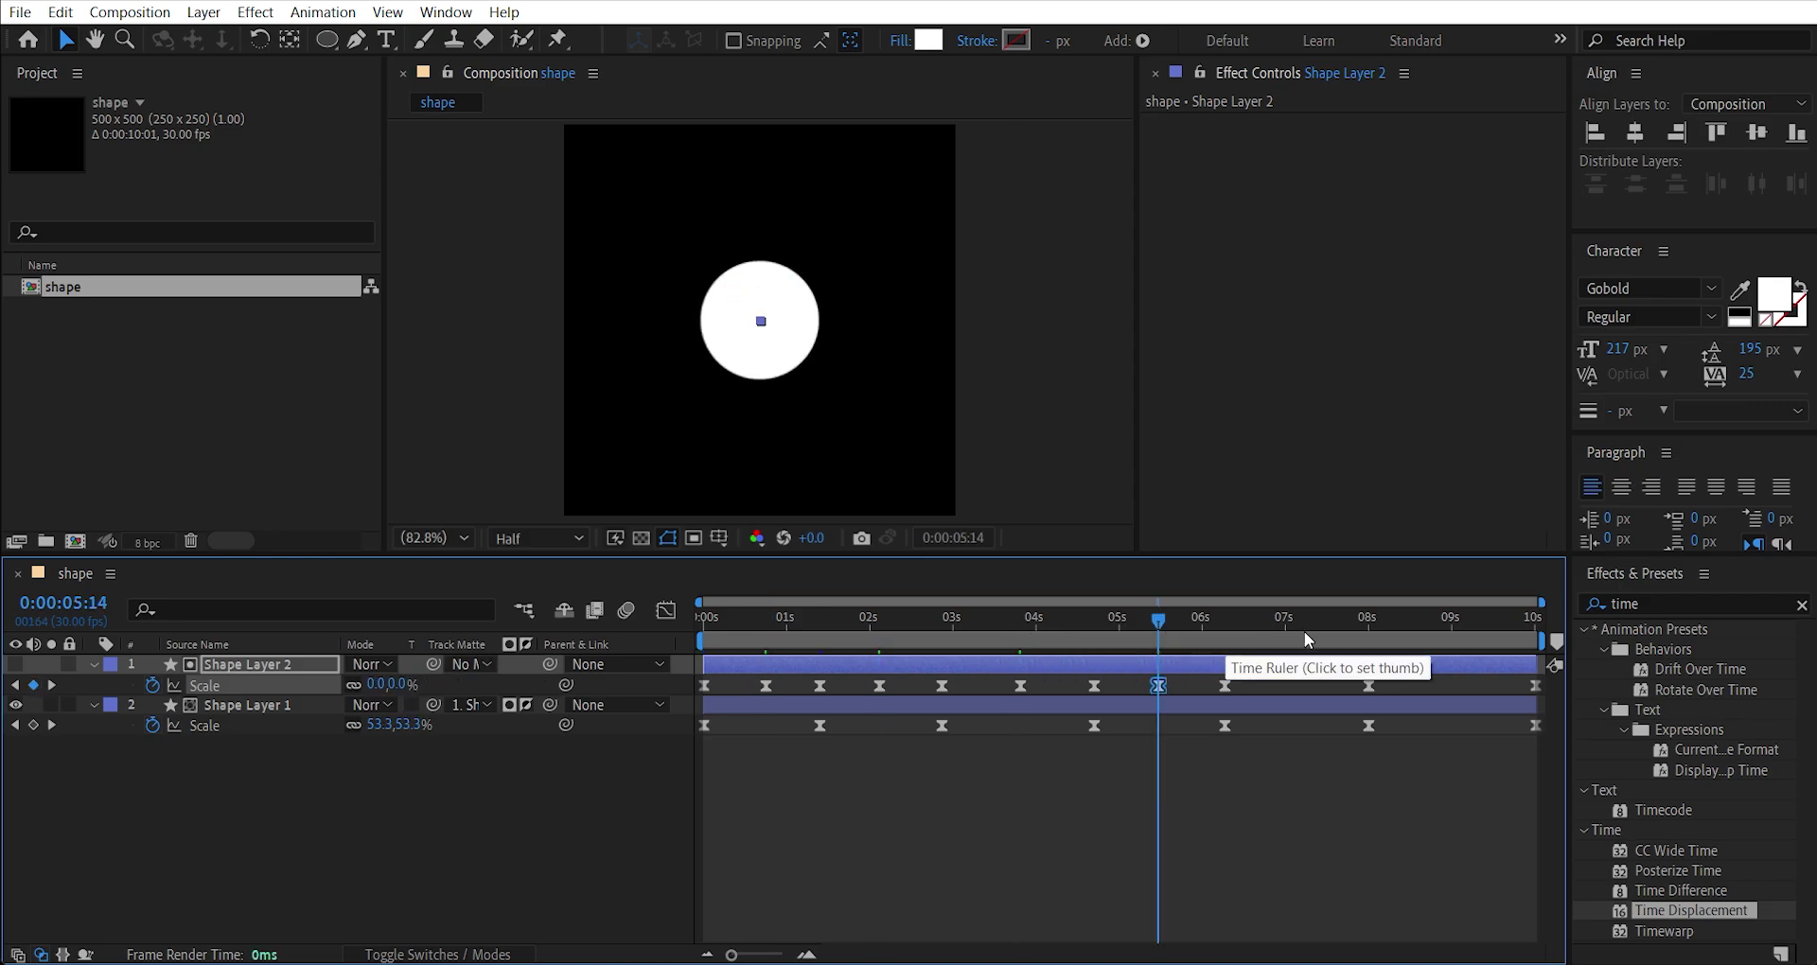
{"action": "left_click", "coordinate": [1296, 623]}
{"action": "key", "text": "alt+shift+s"}
{"action": "left_click", "coordinate": [1458, 623]}
{"action": "key", "text": "alt+shift+s"}
{"action": "key", "text": "space"}
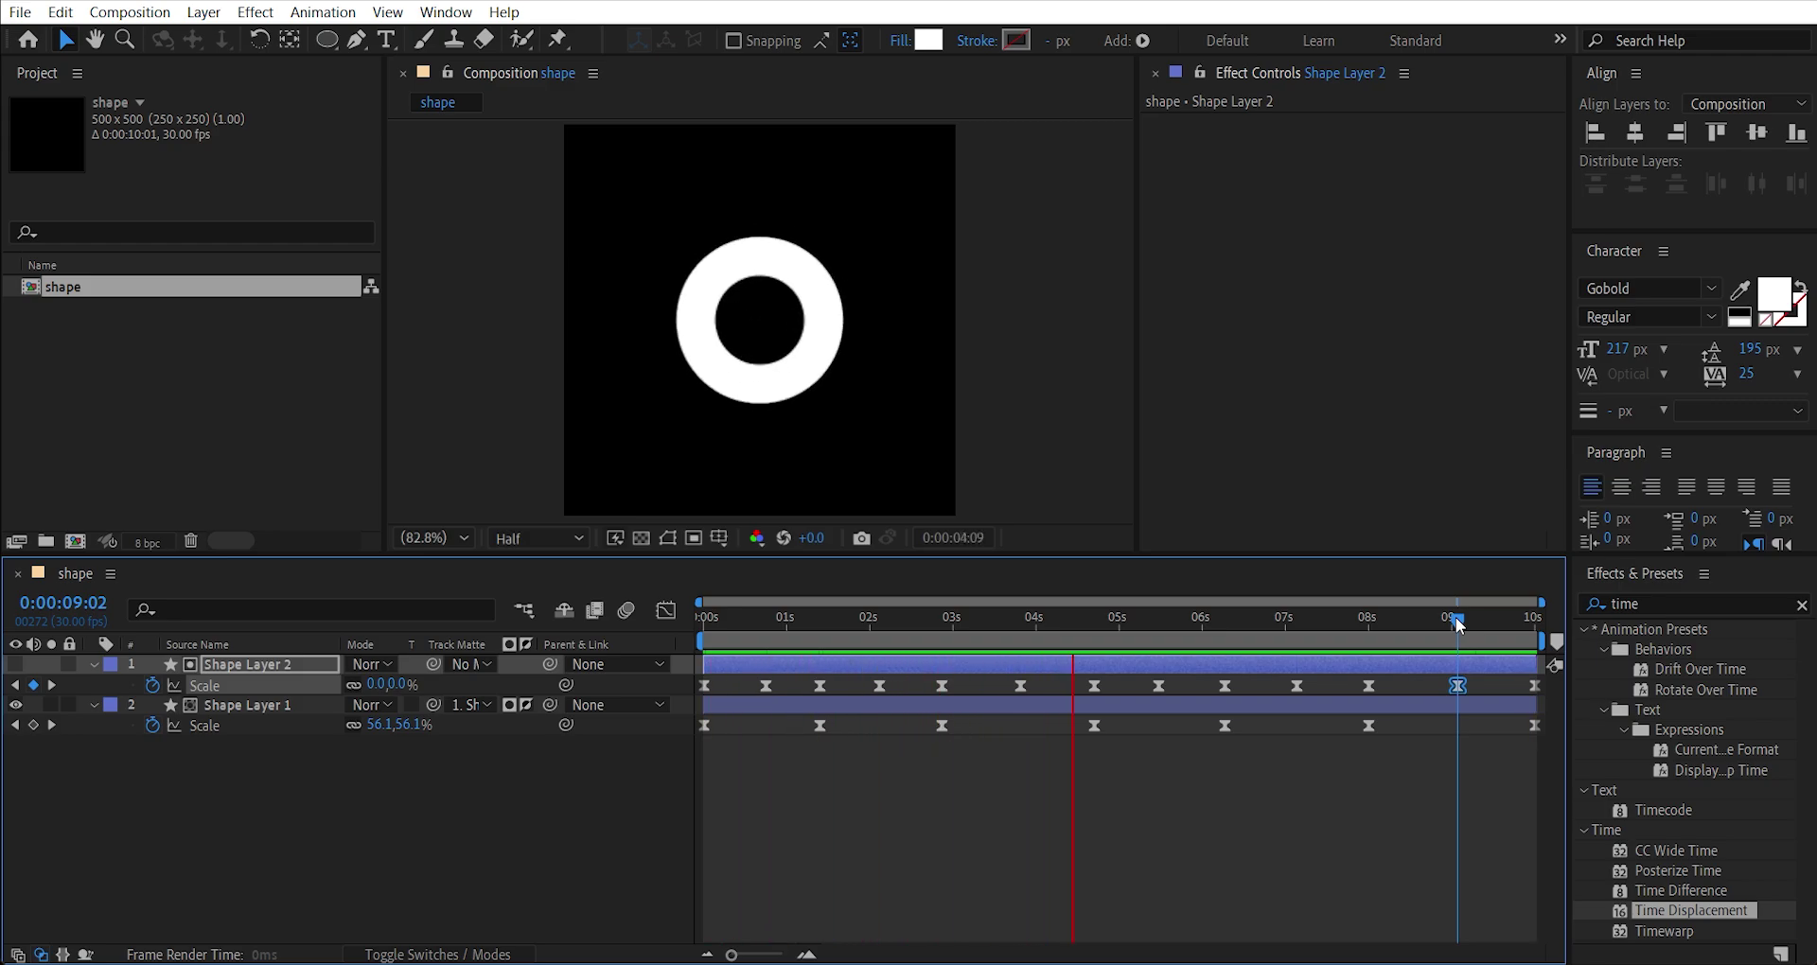
Create a new 1920×864 composition named pattern.
{"action": "key", "text": "ctrl+k"}
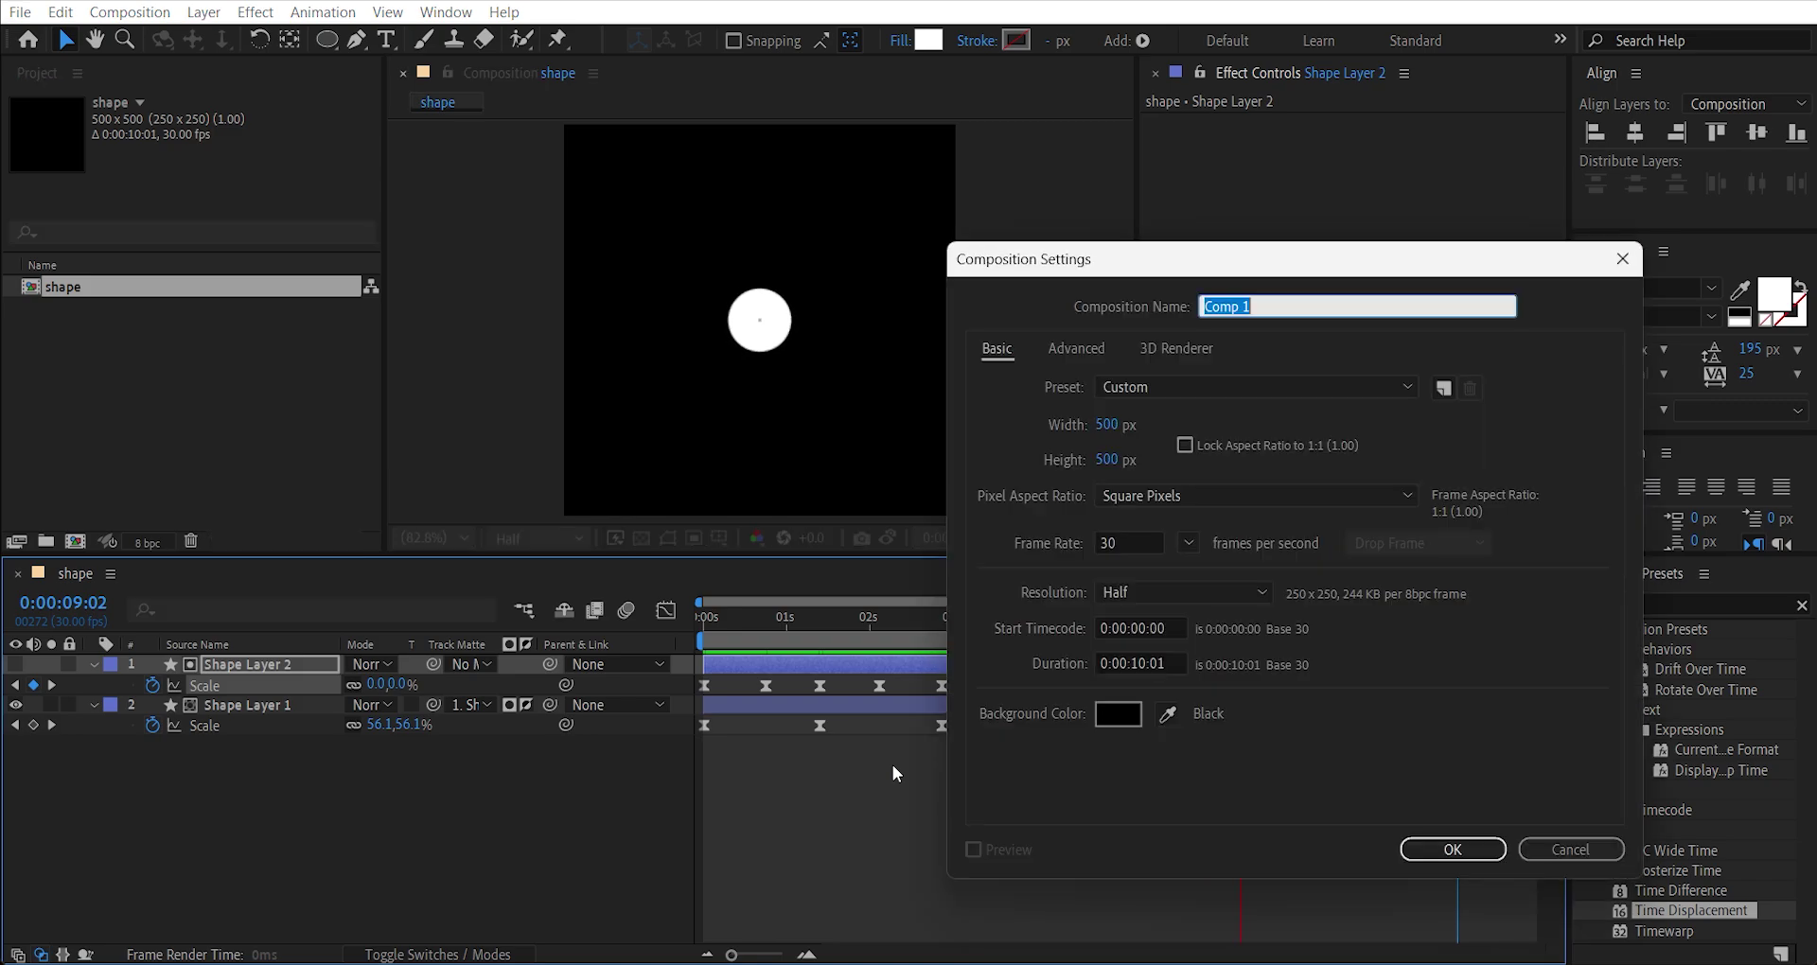
{"action": "type", "text": "pattern"}
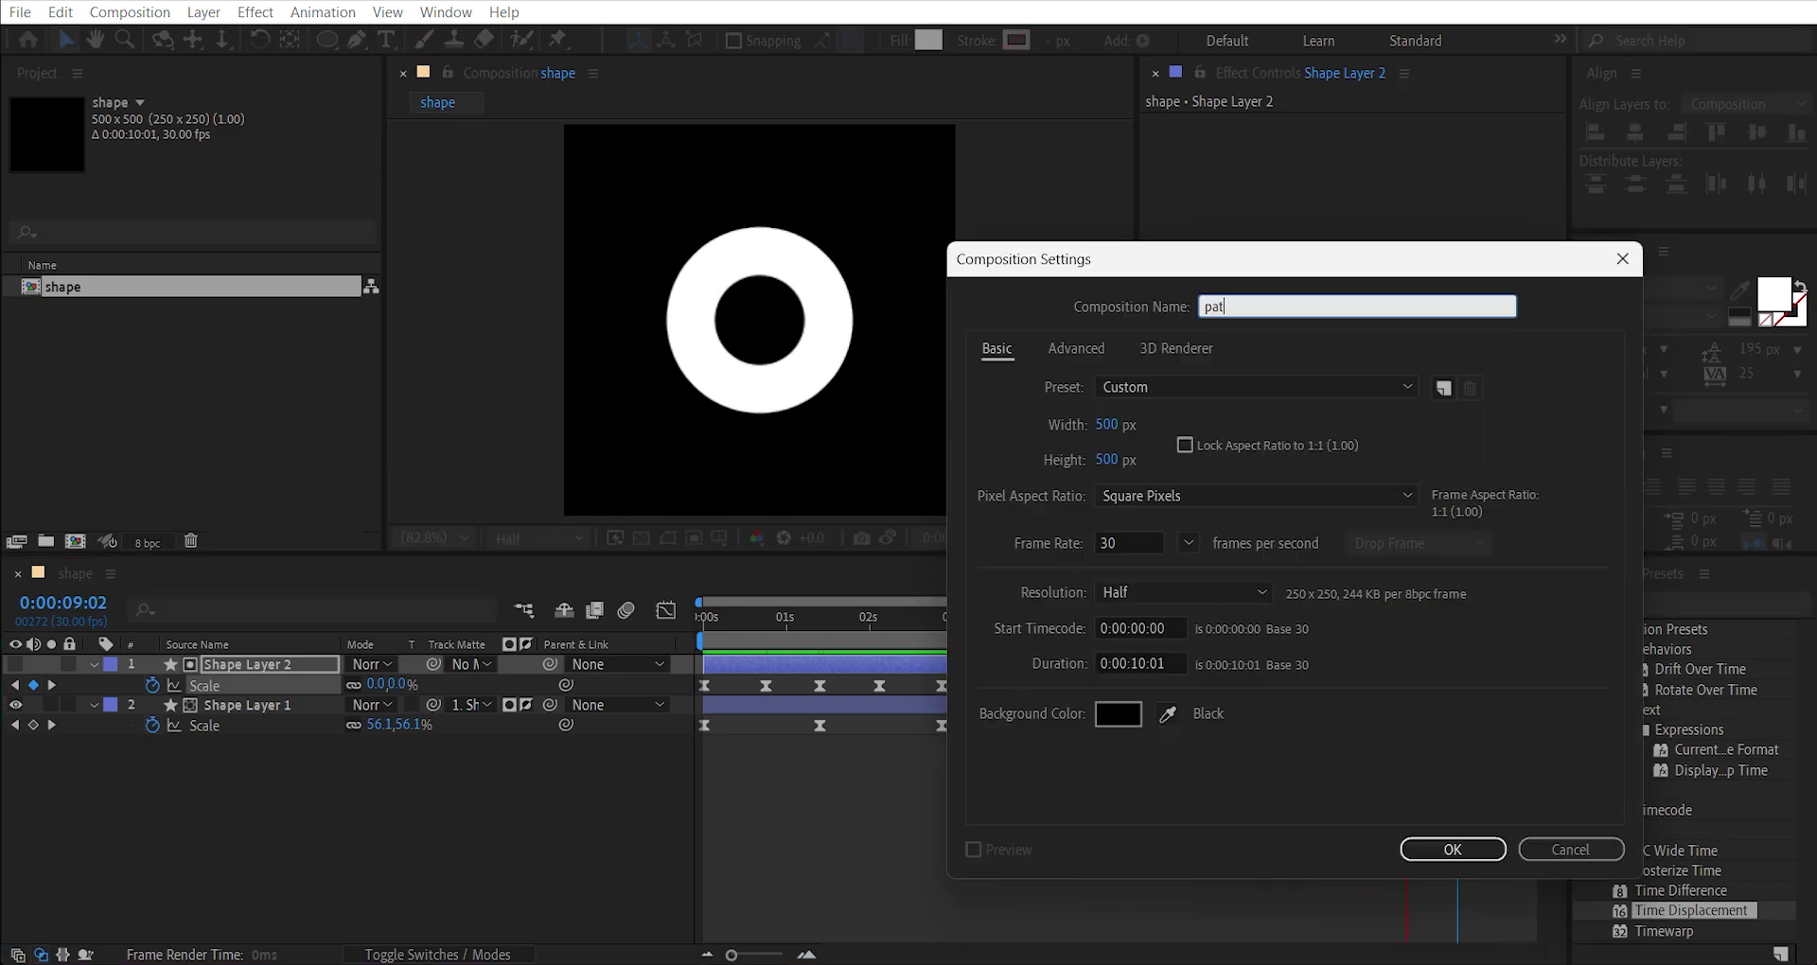
{"action": "left_click", "coordinate": [1108, 425]}
{"action": "type", "text": "1920"}
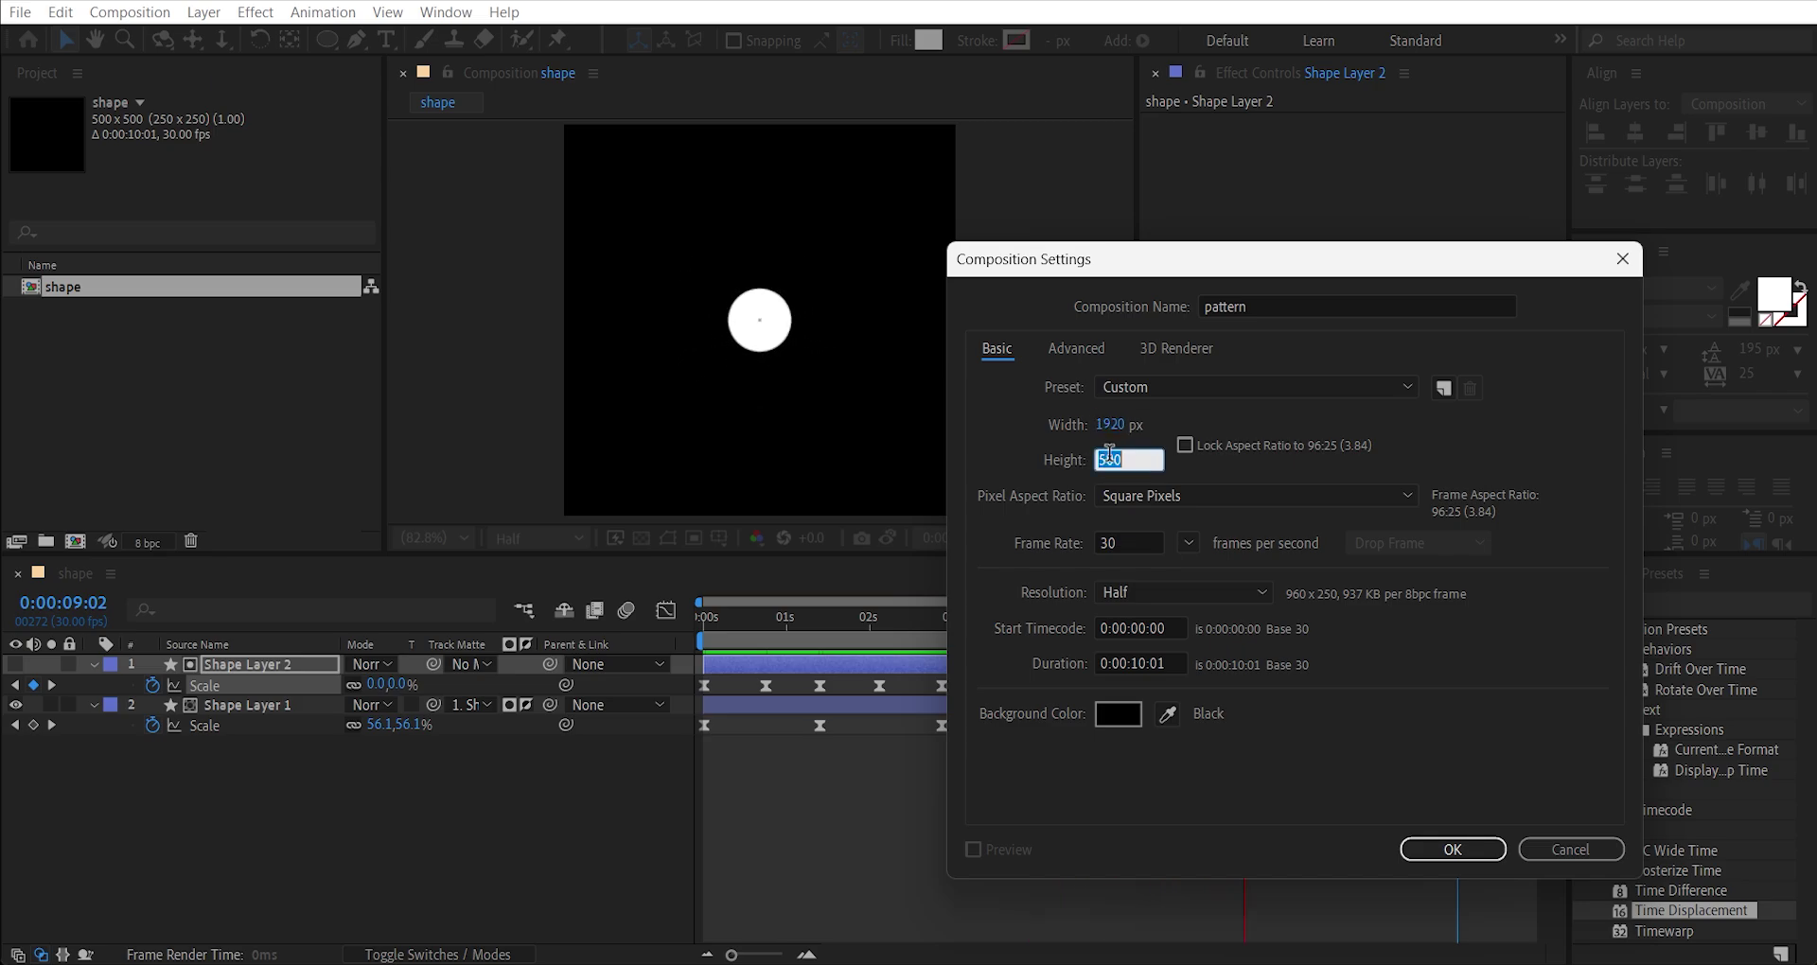
{"action": "type", "text": "864"}
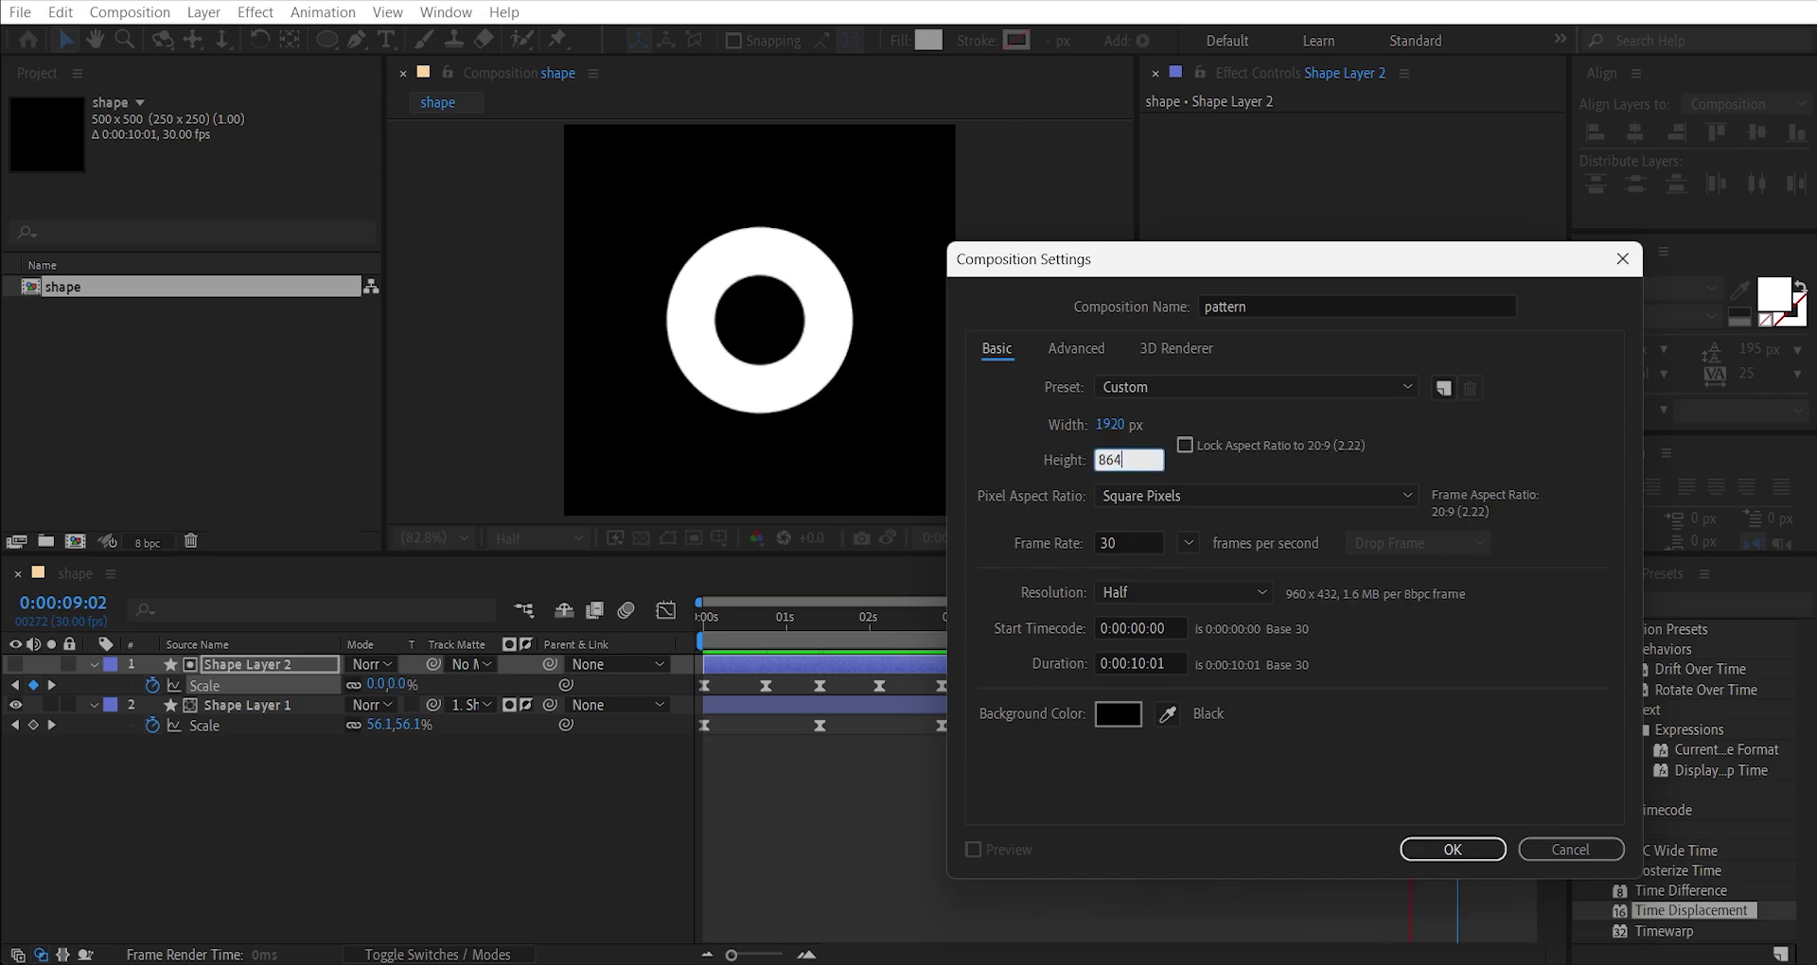
{"action": "left_click", "coordinate": [1429, 845]}
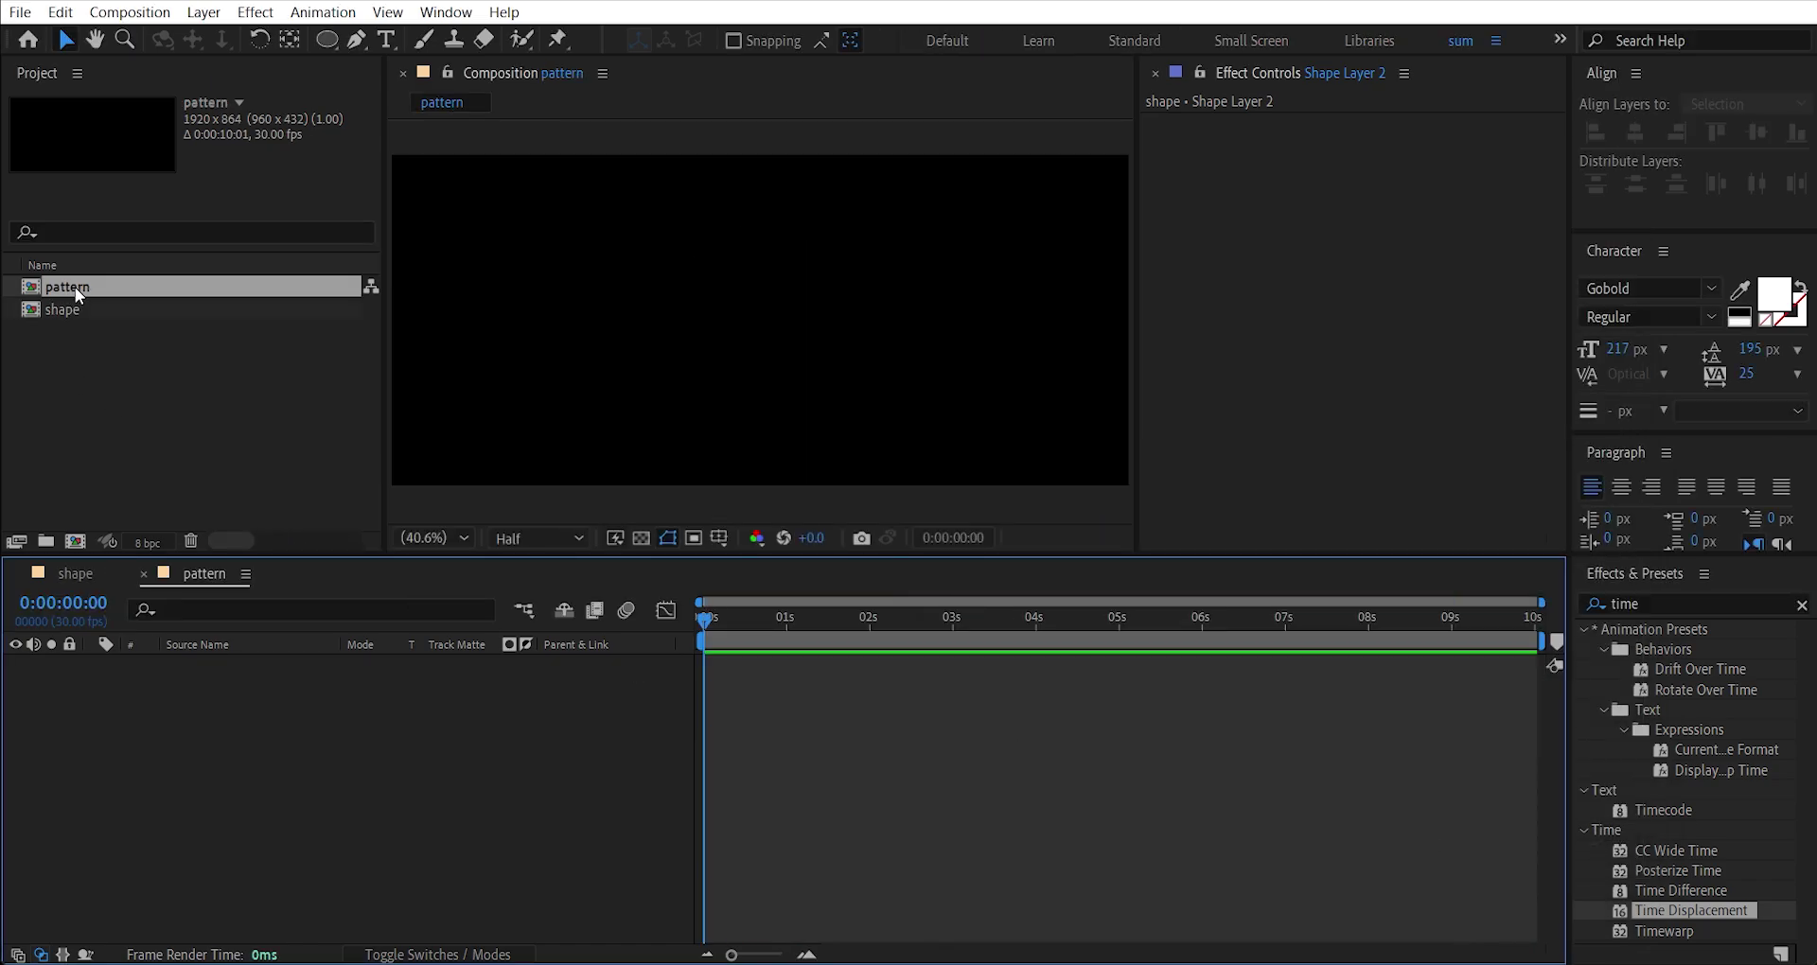
Nest the shape comp in pattern, set the viewer to Fit, and shrink the layer around its centre.
{"action": "left_click_drag", "start_coordinate": [76, 309], "coordinate": [297, 783]}
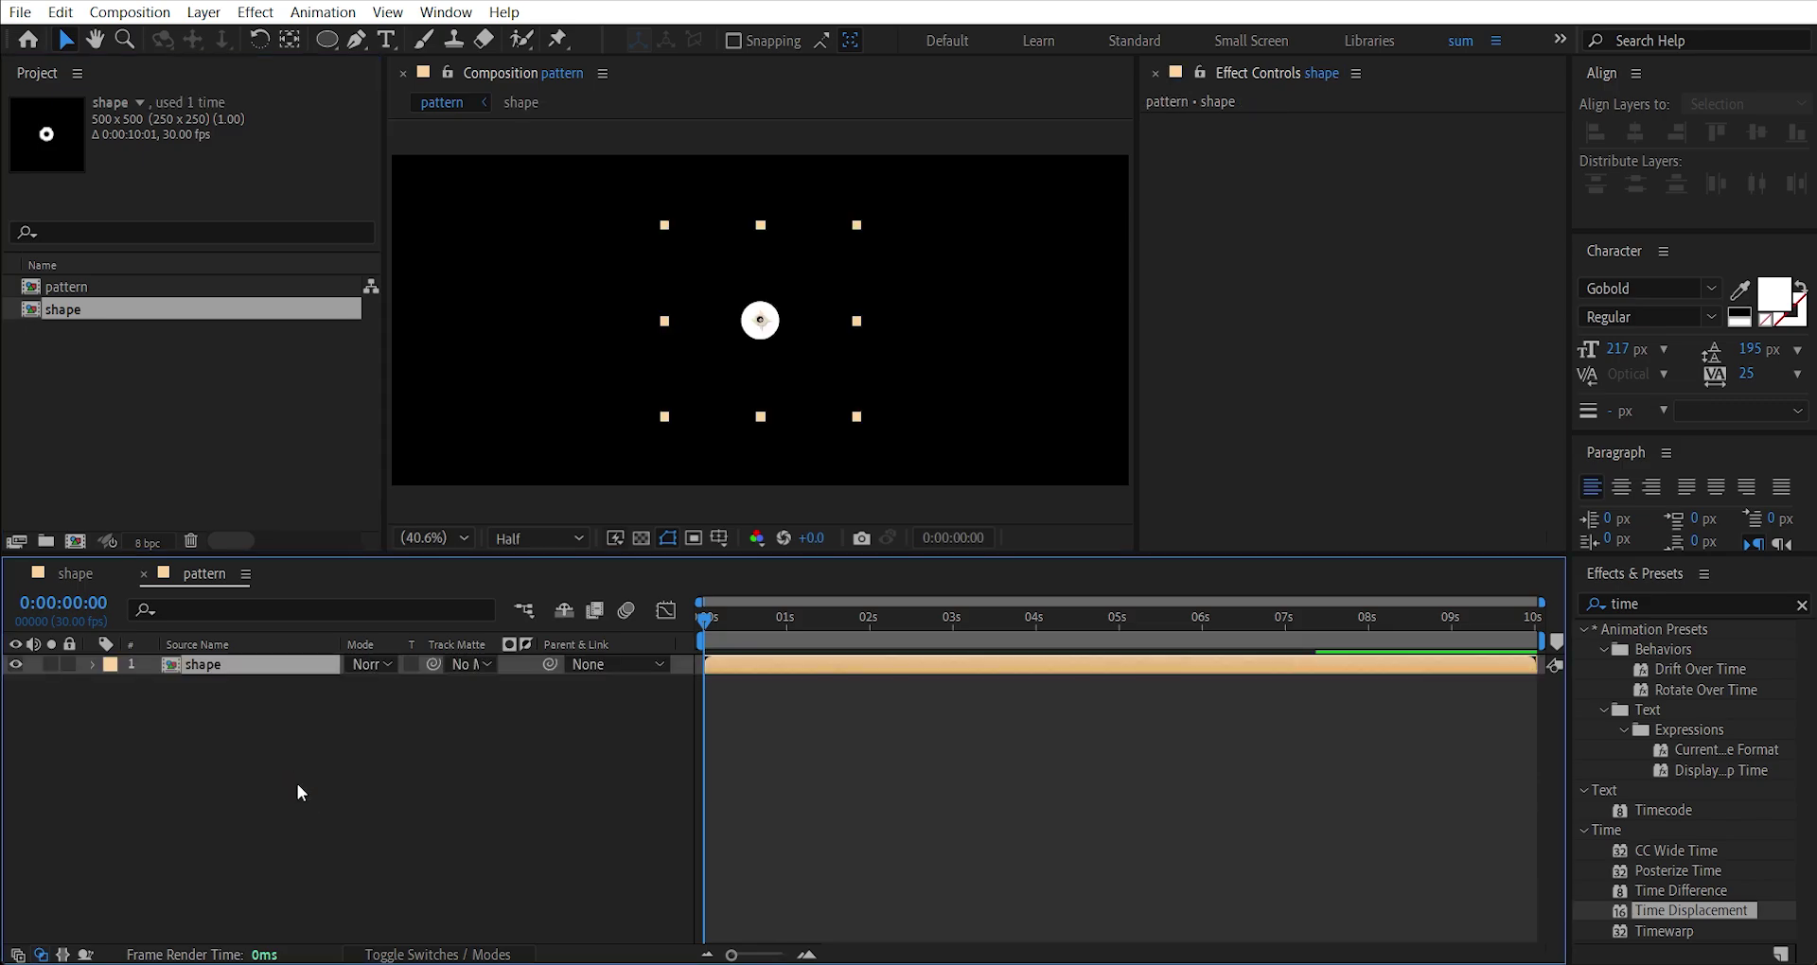
{"action": "key", "text": "comma"}
{"action": "key", "text": "comma"}
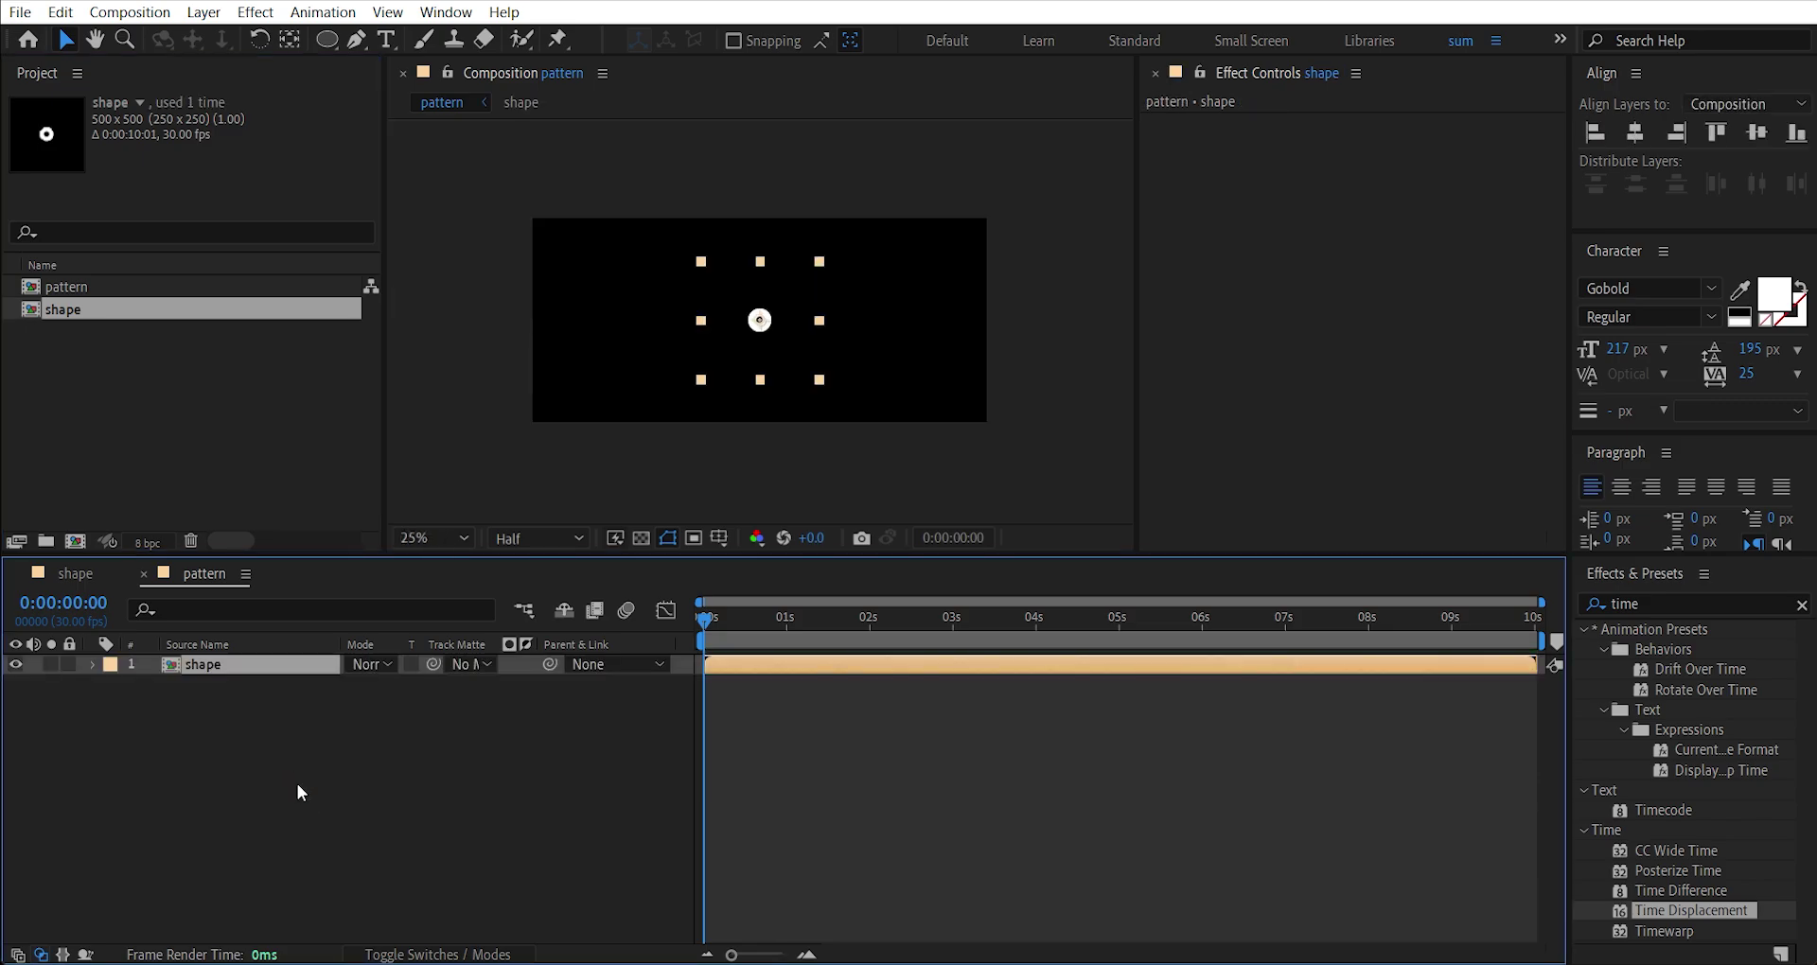
{"action": "key", "text": "period"}
{"action": "key", "text": "period"}
{"action": "left_click", "coordinate": [409, 539]}
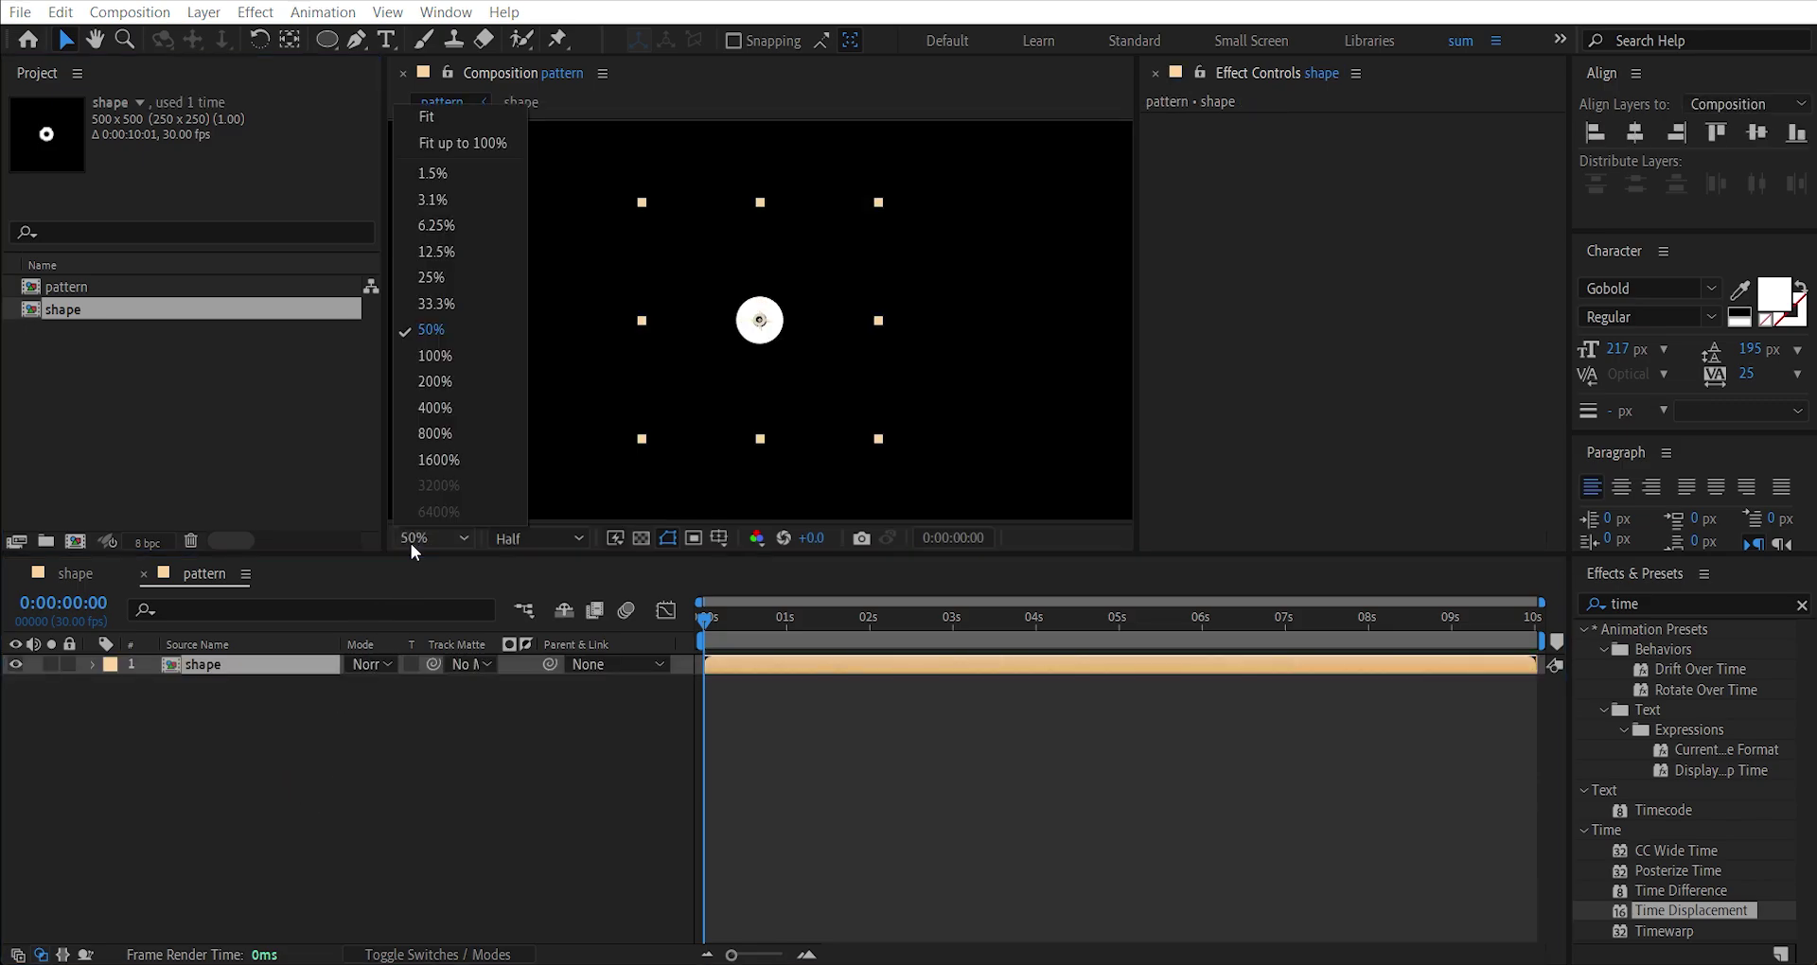
{"action": "left_click", "coordinate": [428, 116]}
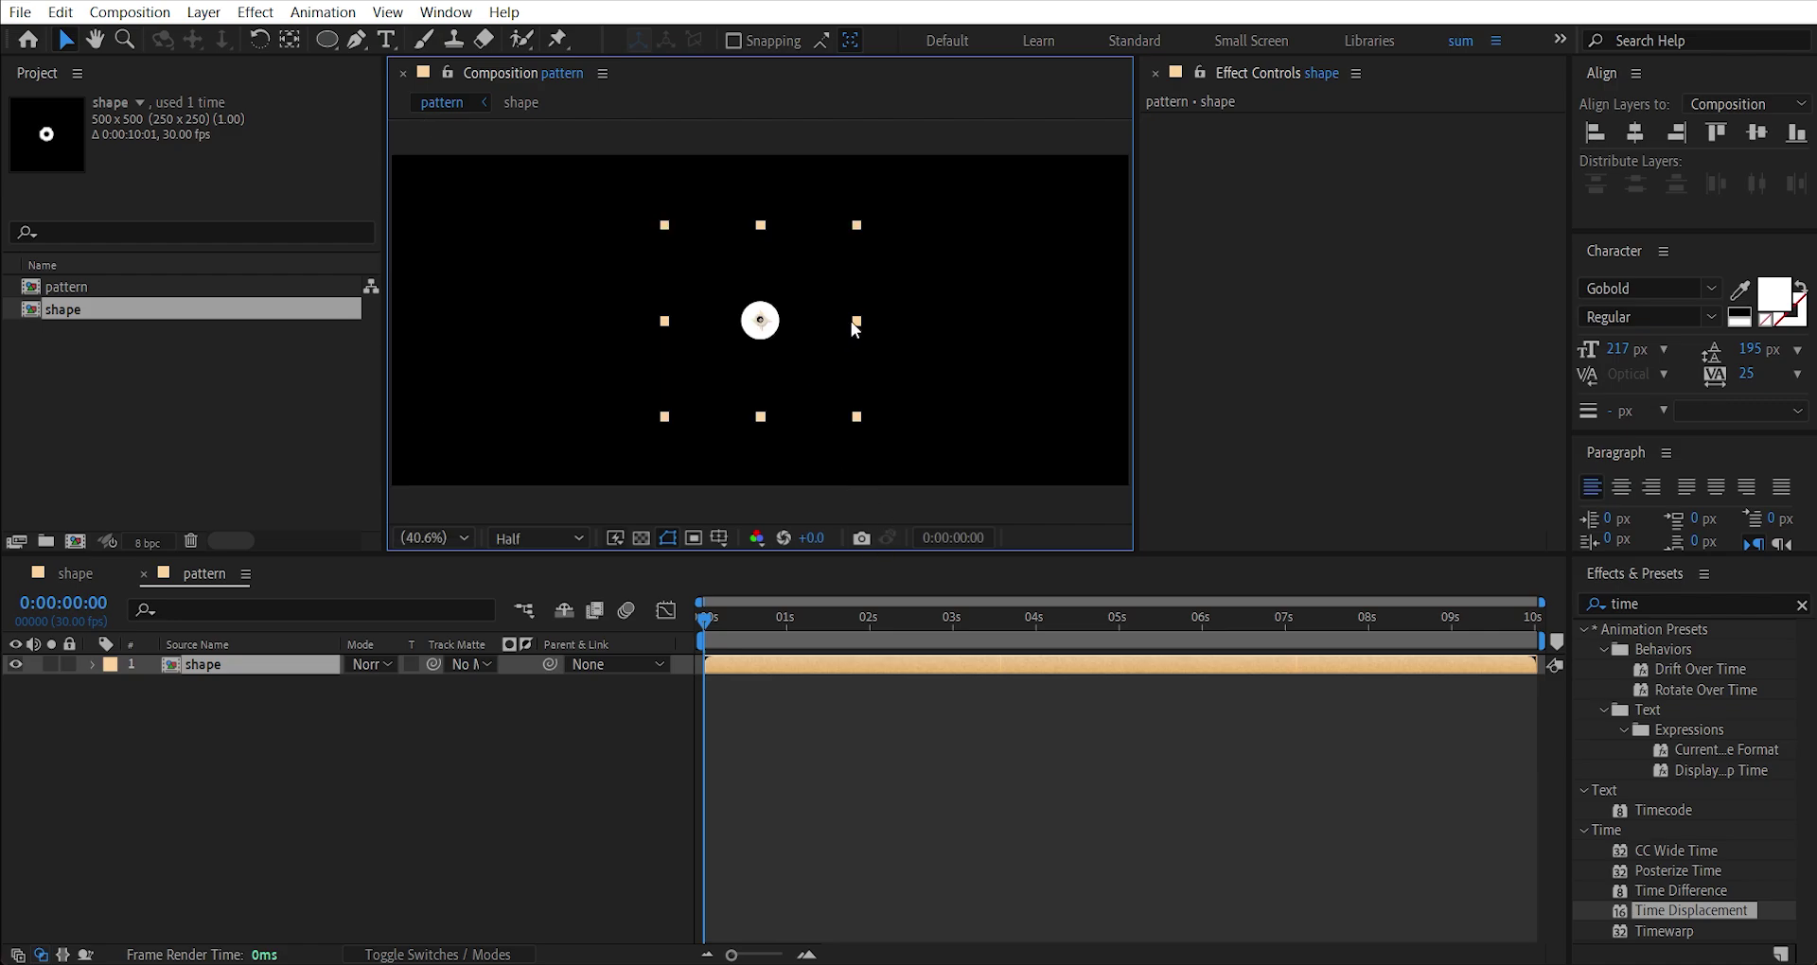
{"action": "left_click_drag", "start_coordinate": [850, 321], "coordinate": [800, 322]}
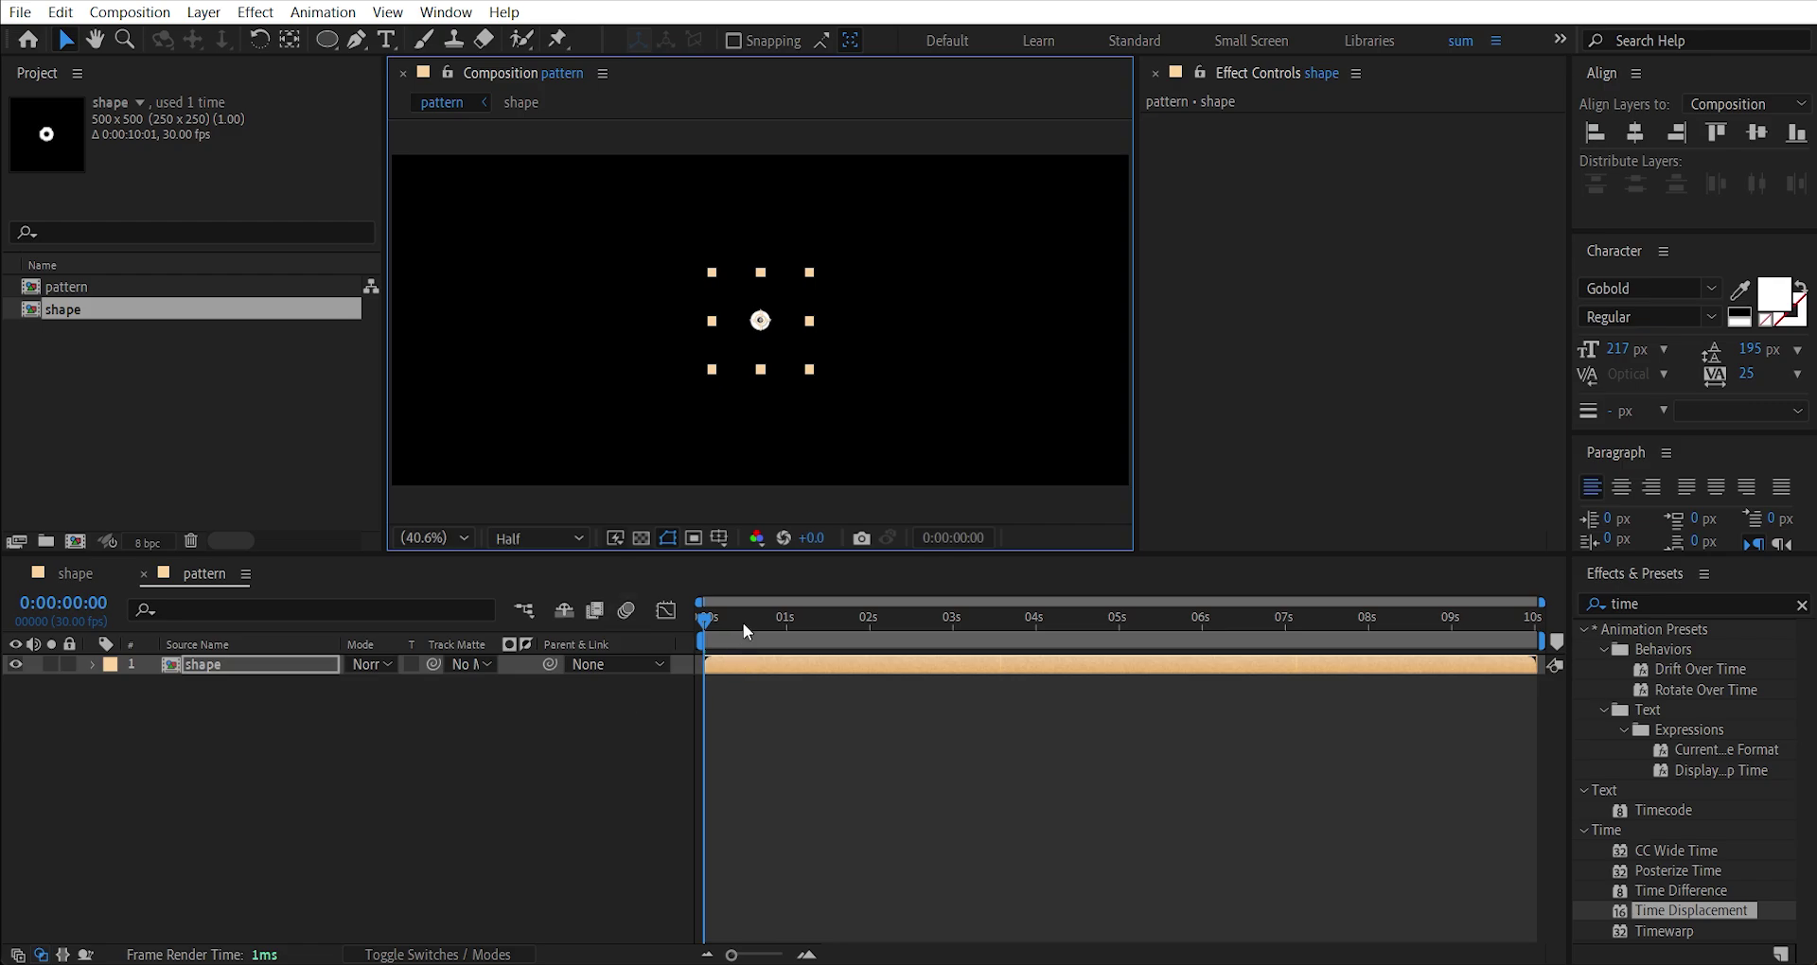
{"action": "left_click_drag", "start_coordinate": [744, 626], "coordinate": [906, 626]}
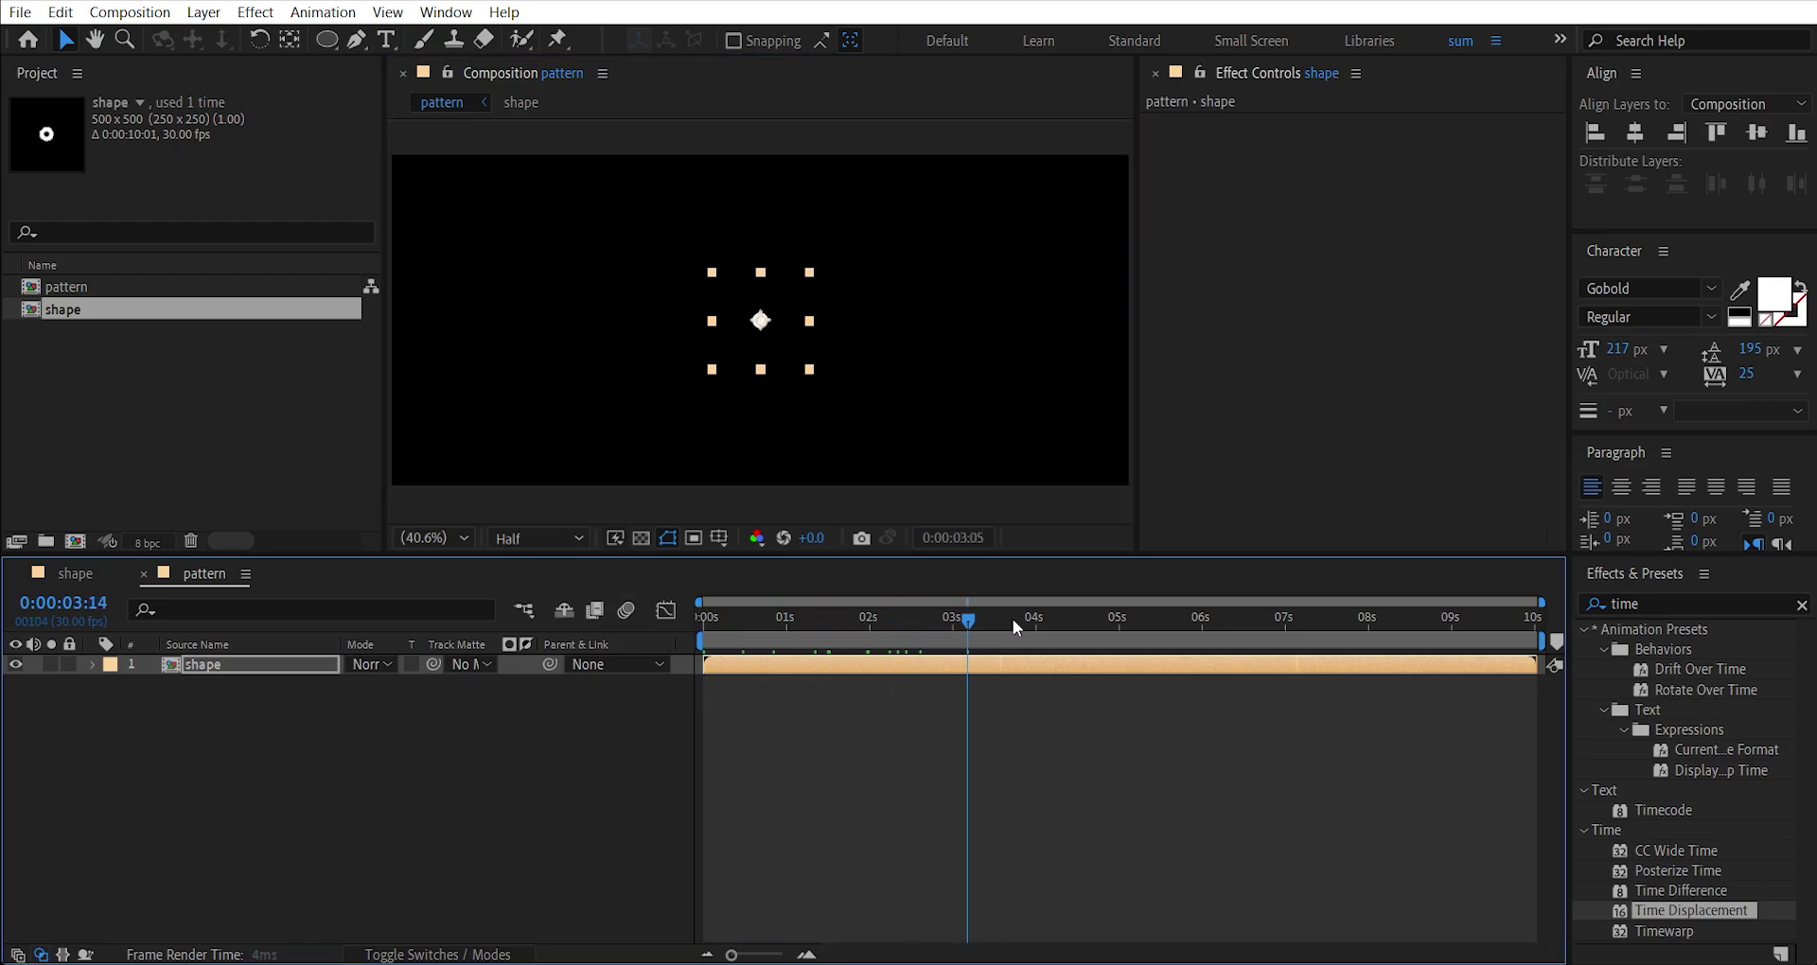
{"action": "left_click_drag", "start_coordinate": [1014, 621], "coordinate": [832, 626]}
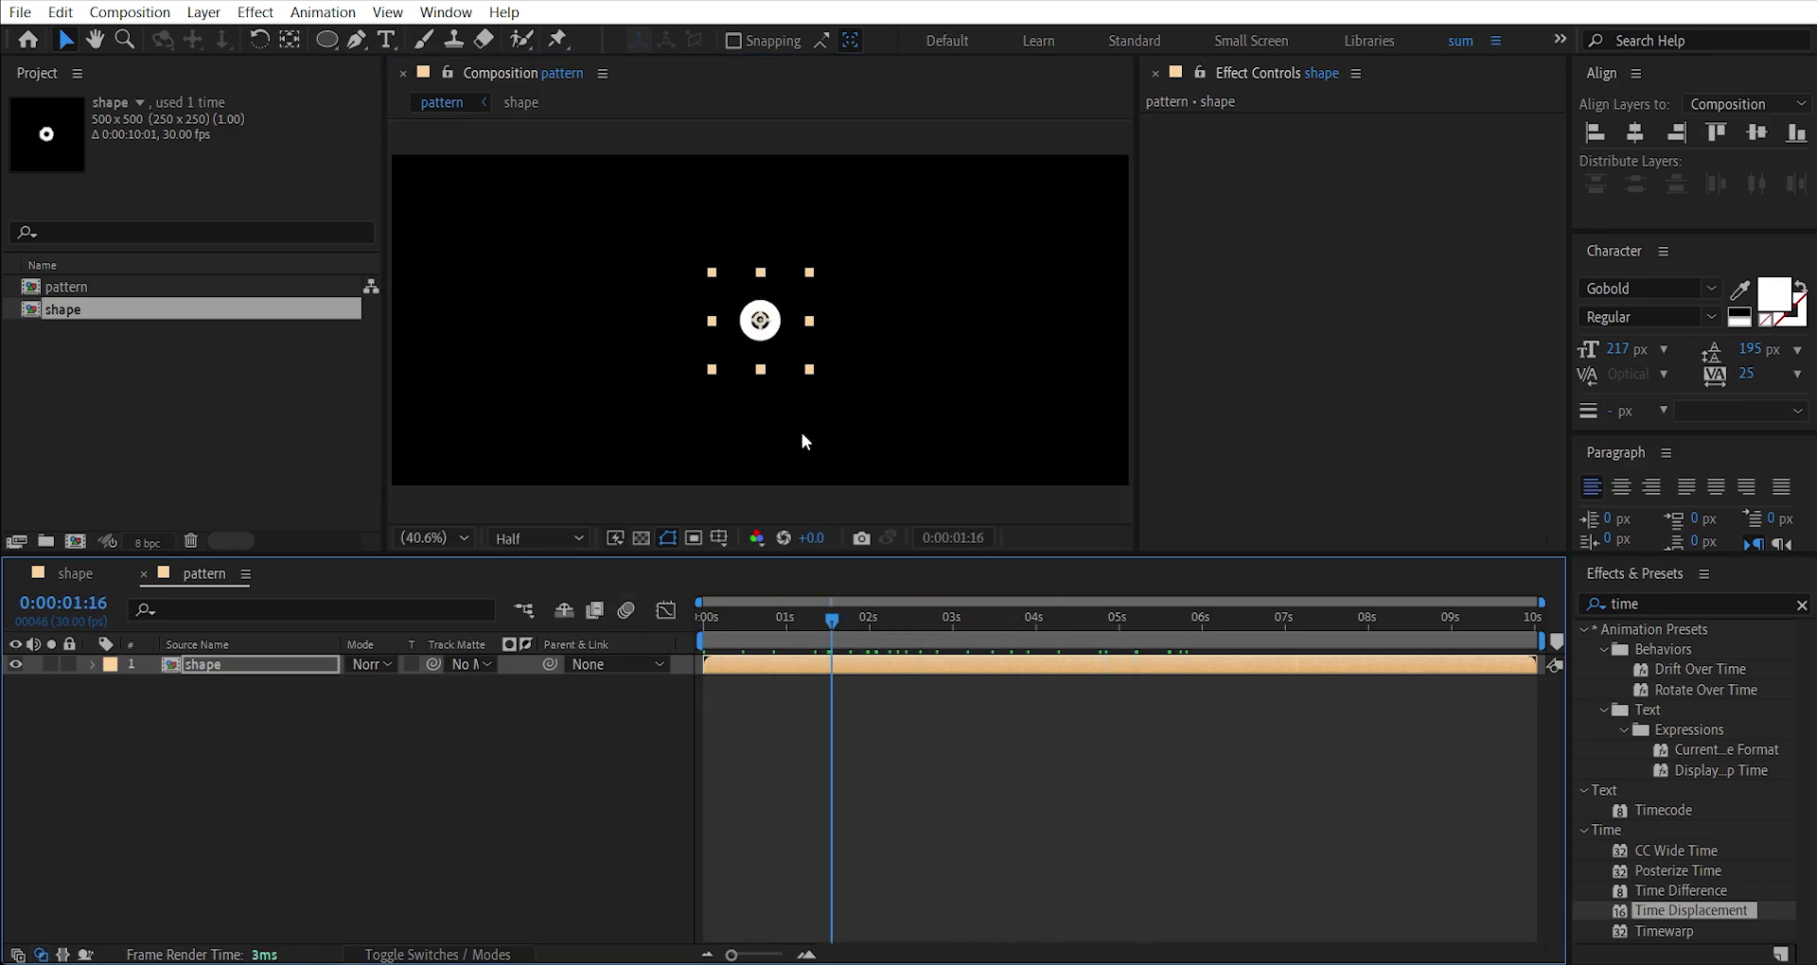
Shrink the ring a little more and apply CC RepeTile to the shape layer.
{"action": "left_click_drag", "start_coordinate": [810, 321], "coordinate": [804, 321]}
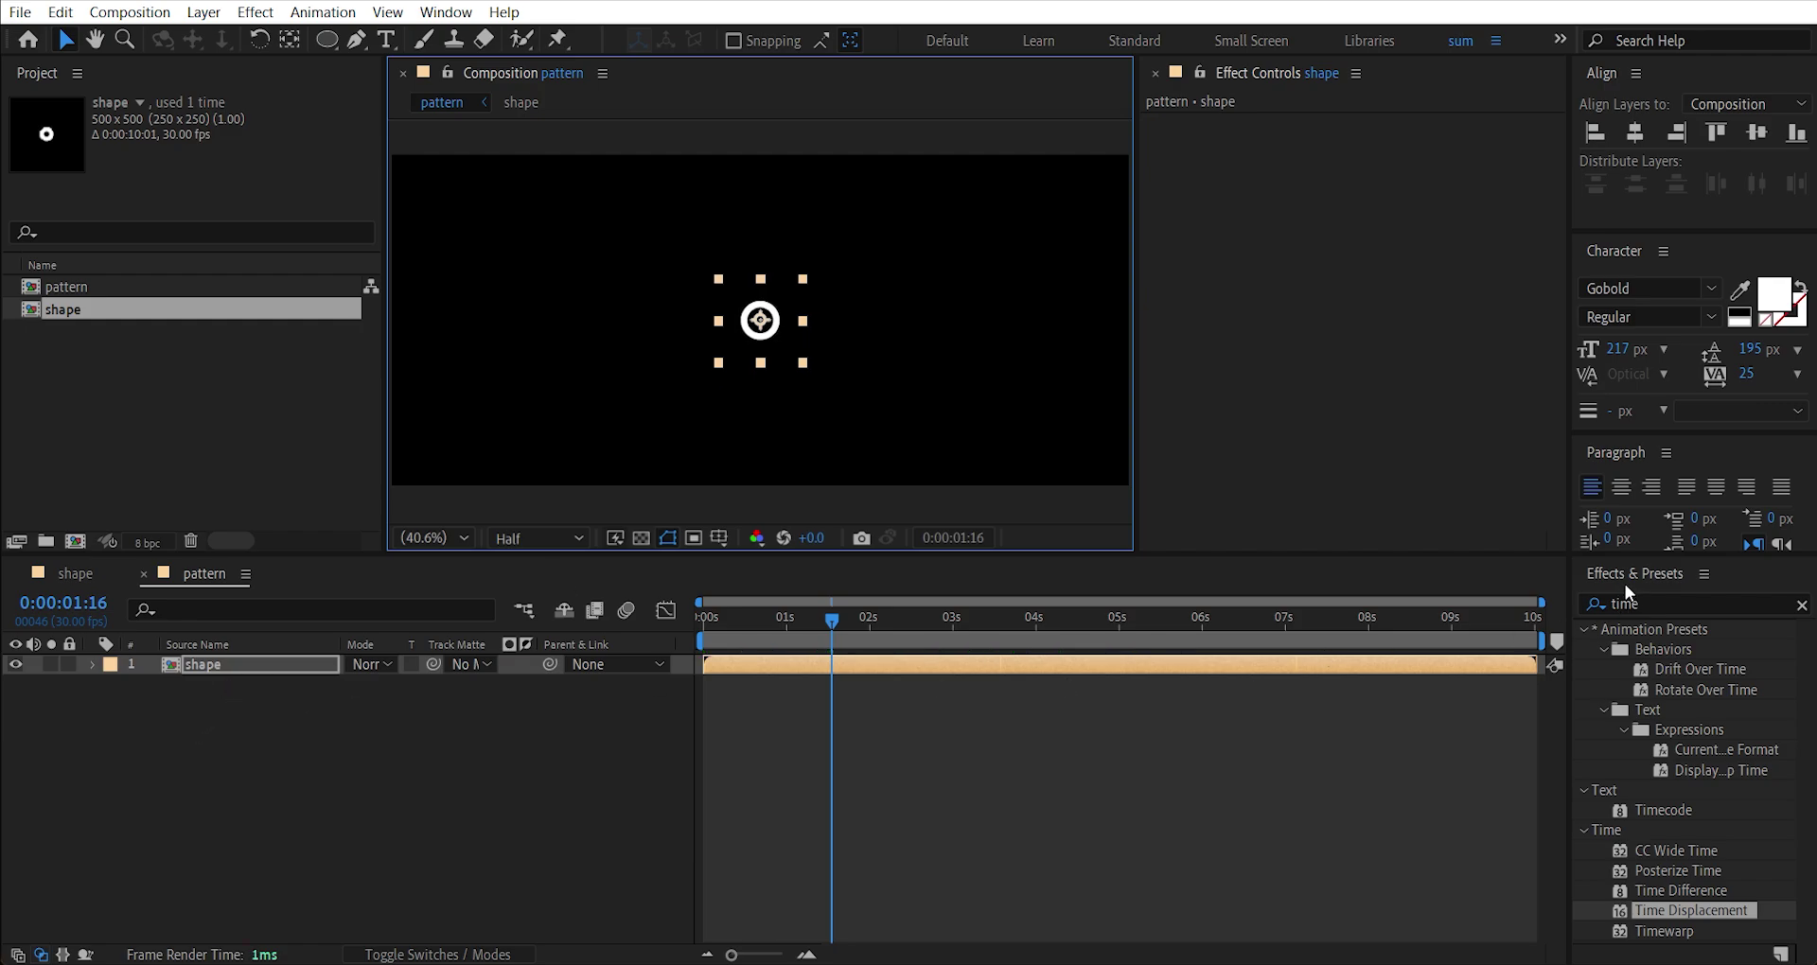
{"action": "left_click", "coordinate": [1802, 606]}
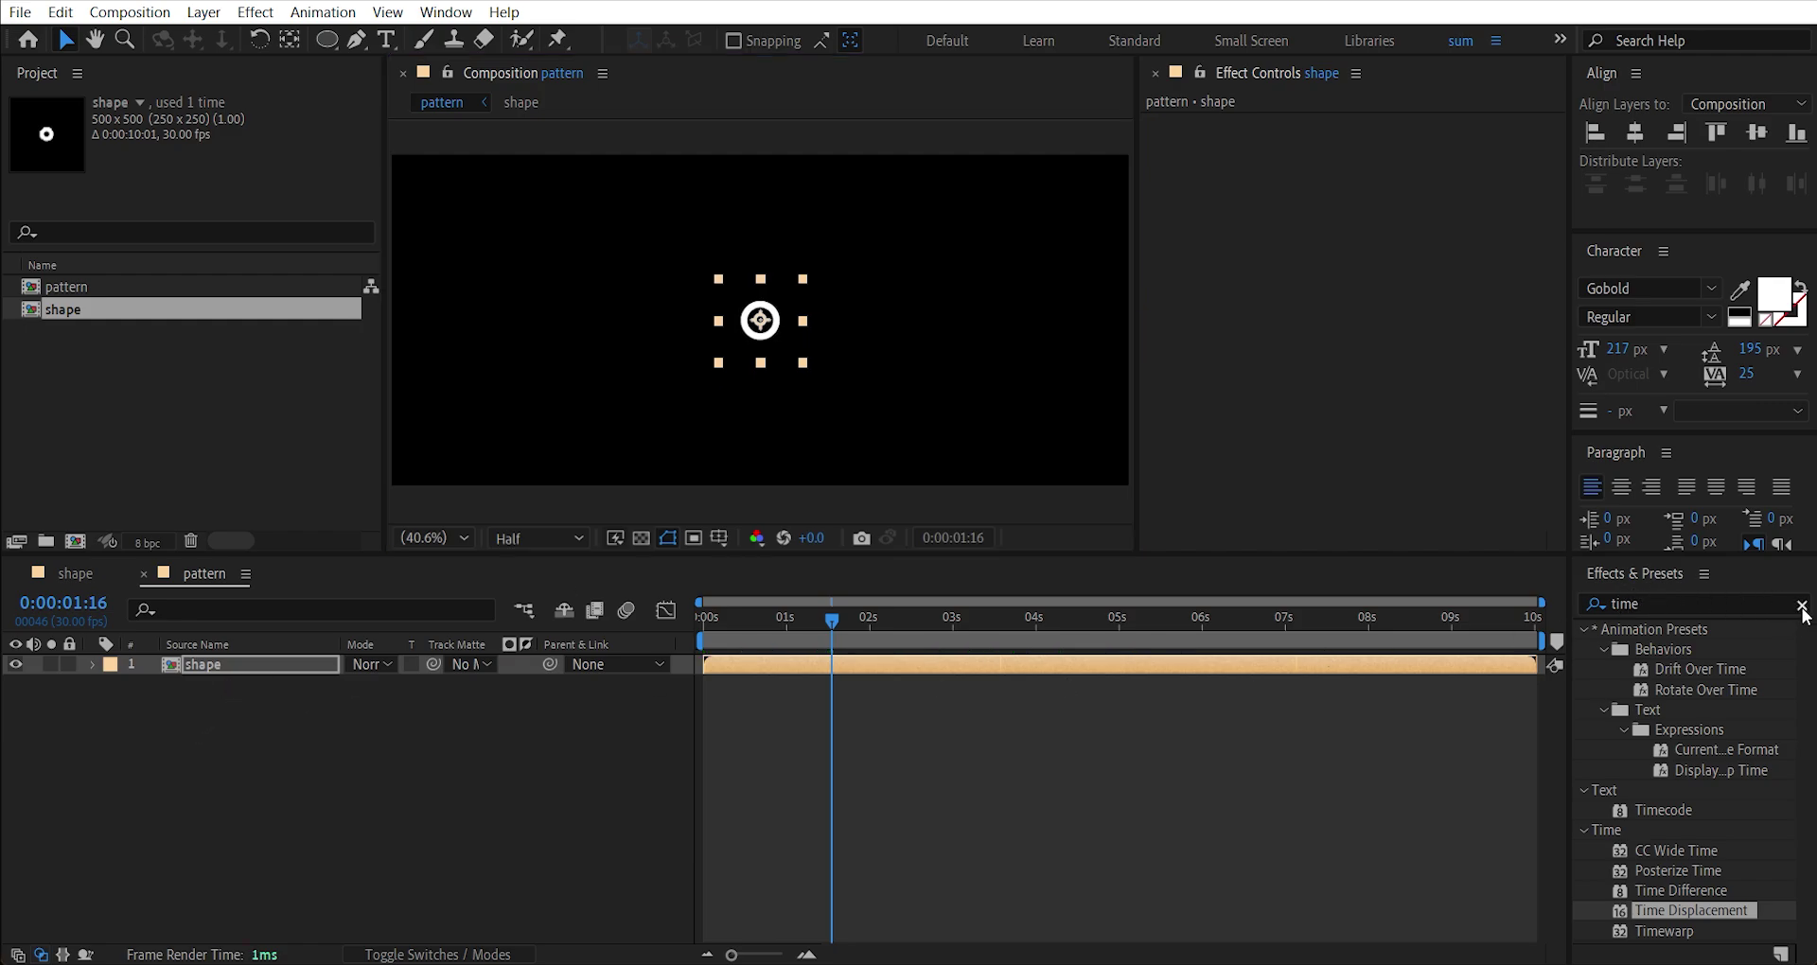
{"action": "left_click", "coordinate": [1749, 602]}
{"action": "type", "text": "repe"}
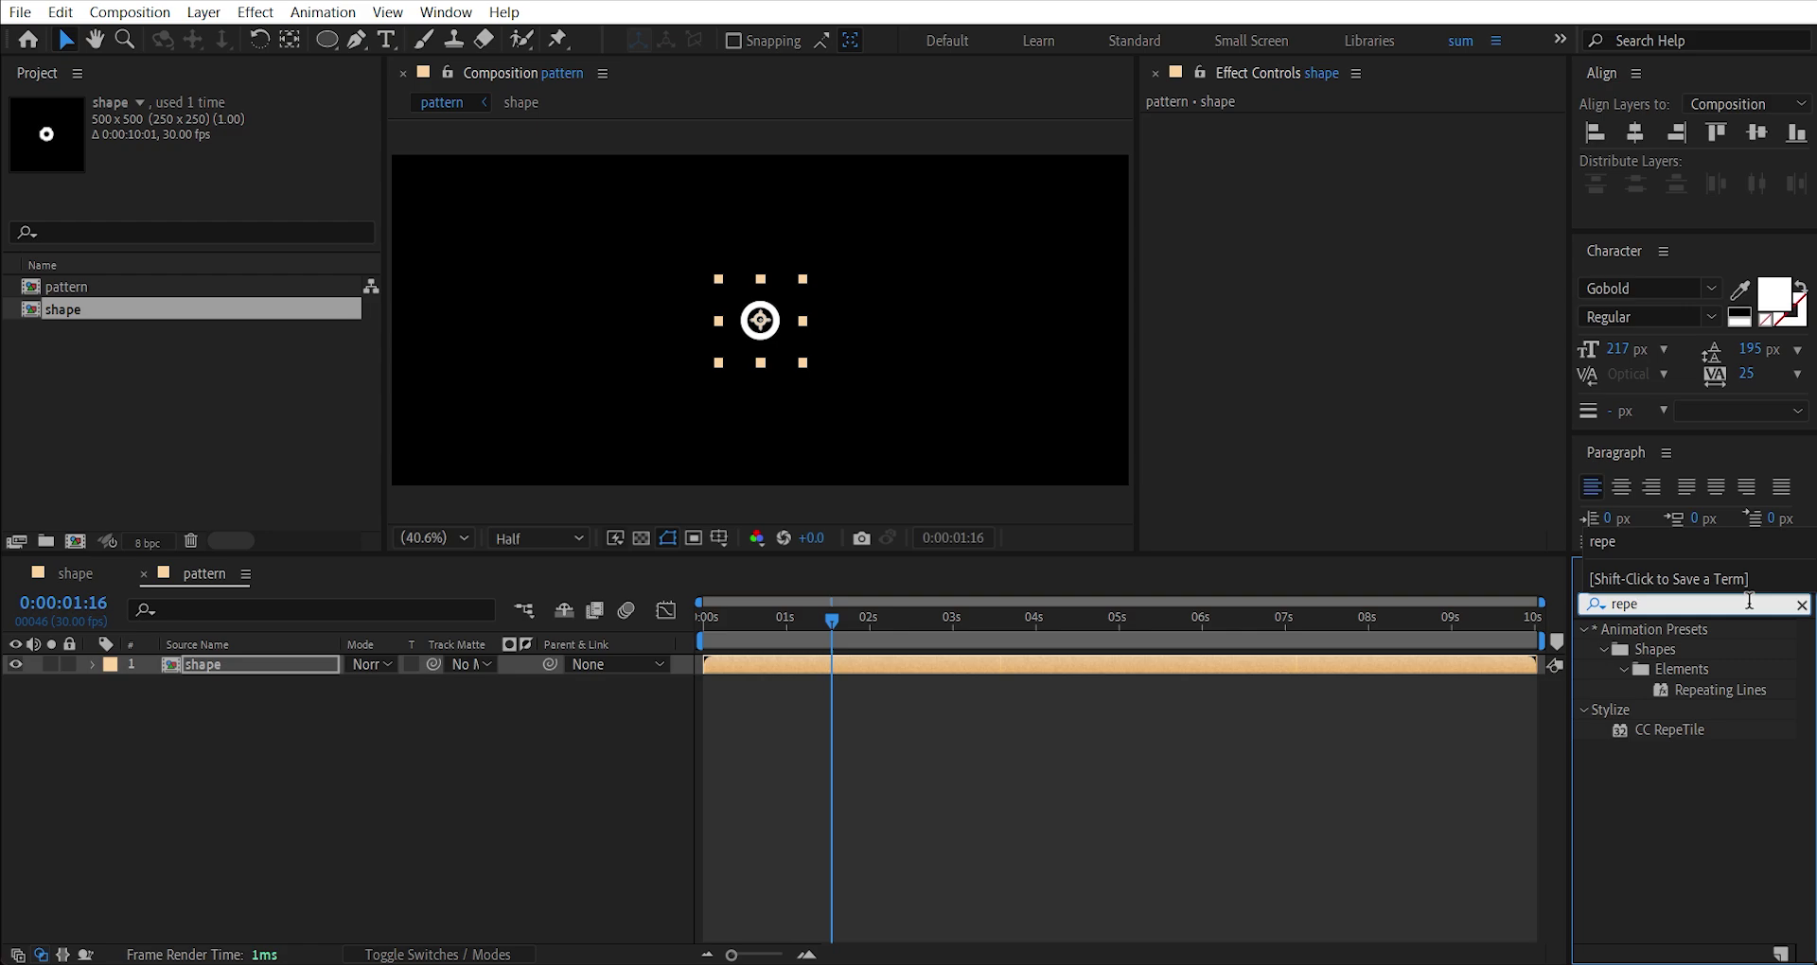
{"action": "double_click", "coordinate": [1660, 731]}
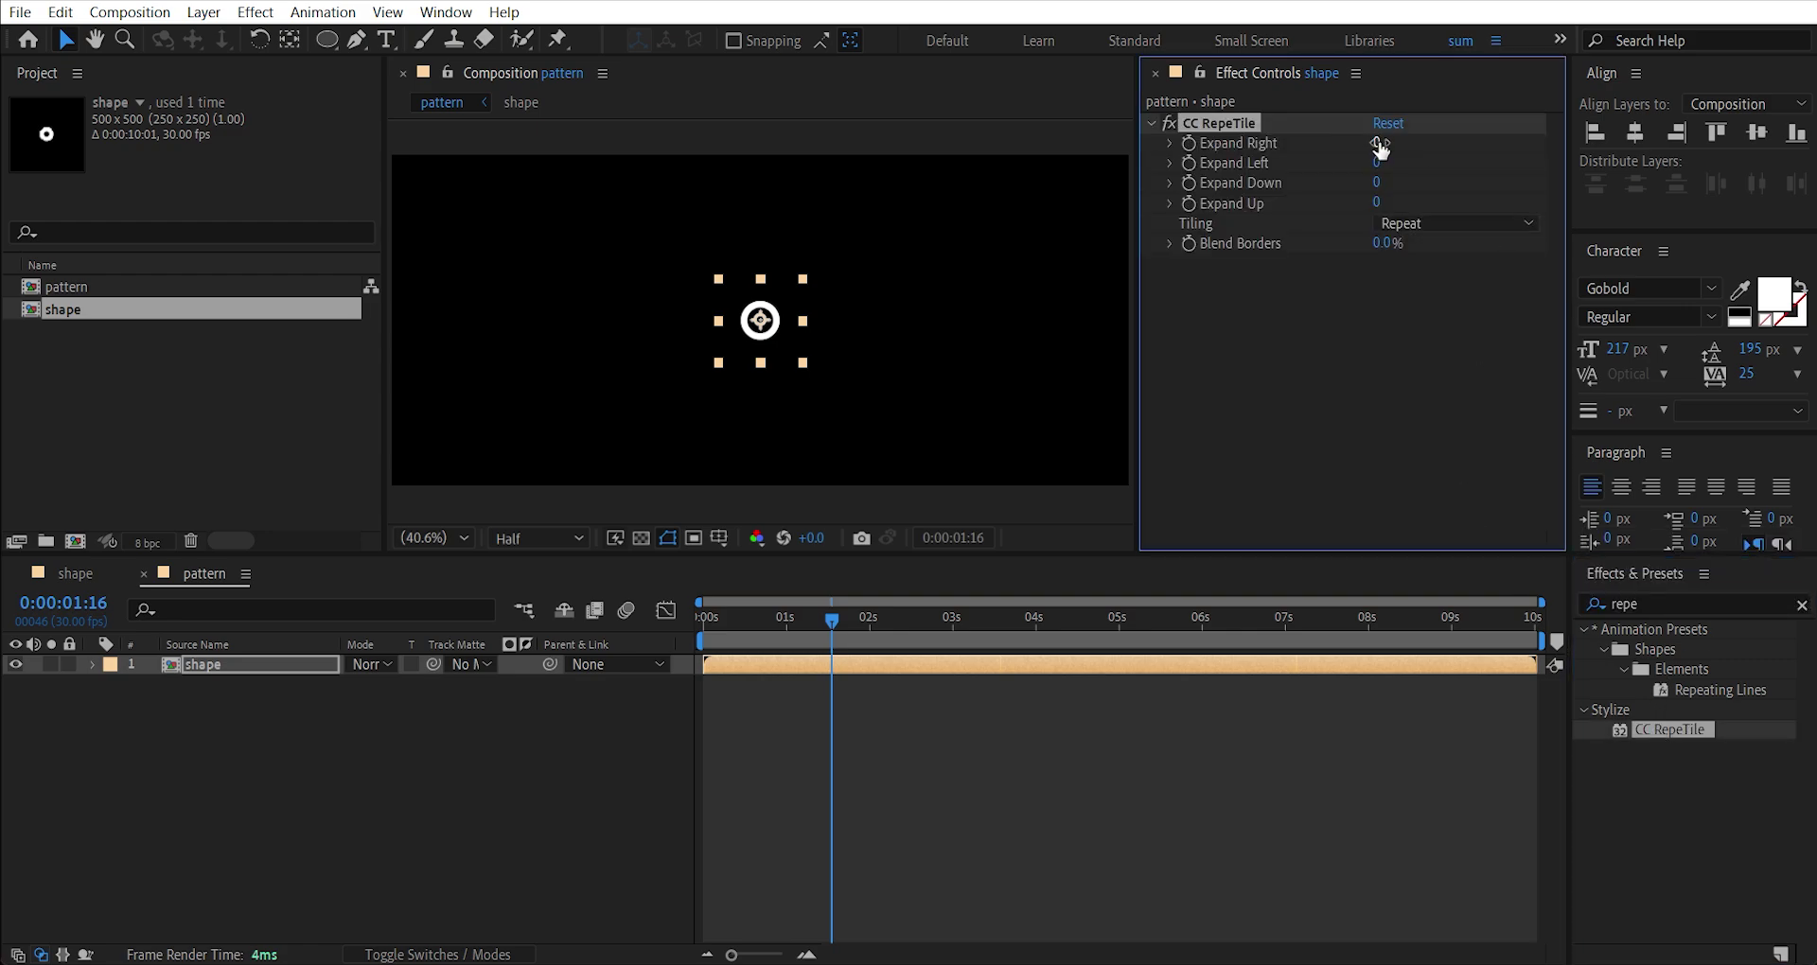
Set CC RepeTile Expand Right and Expand Left to 3580.
{"action": "left_click_drag", "start_coordinate": [1386, 142], "coordinate": [1672, 159]}
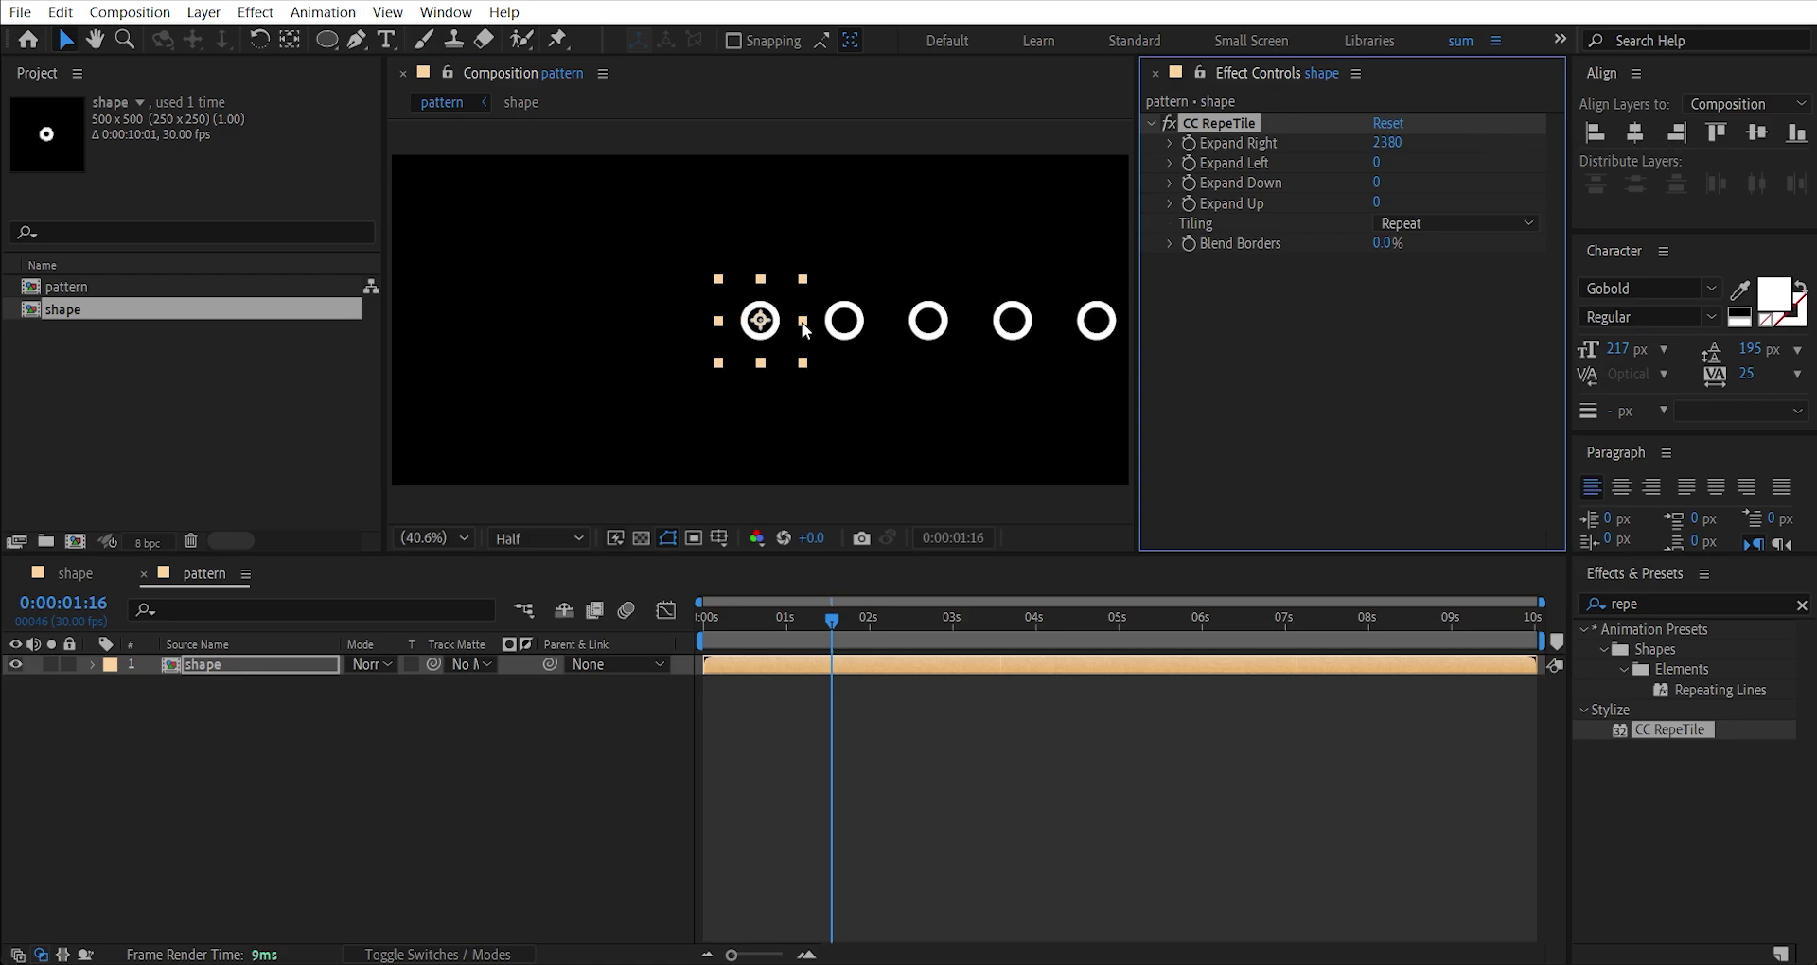
{"action": "left_click_drag", "start_coordinate": [799, 319], "coordinate": [787, 326]}
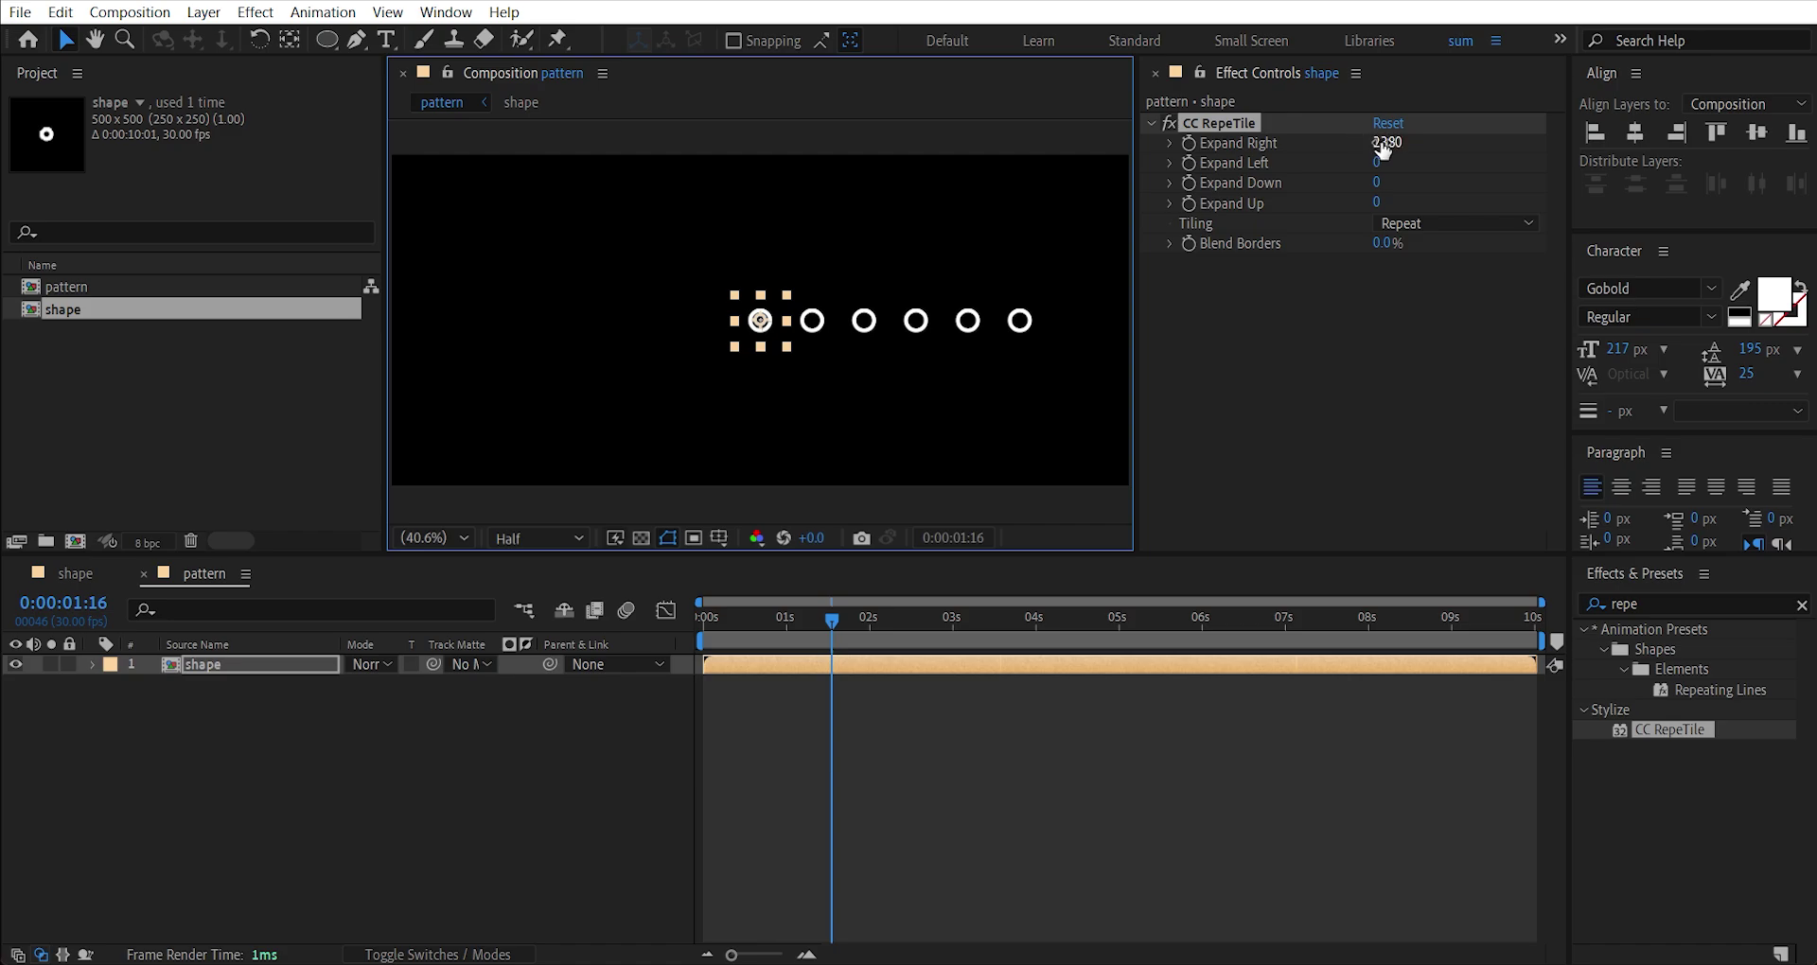
{"action": "left_click", "coordinate": [1406, 142]}
{"action": "left_click_drag", "start_coordinate": [1459, 136], "coordinate": [1509, 135]}
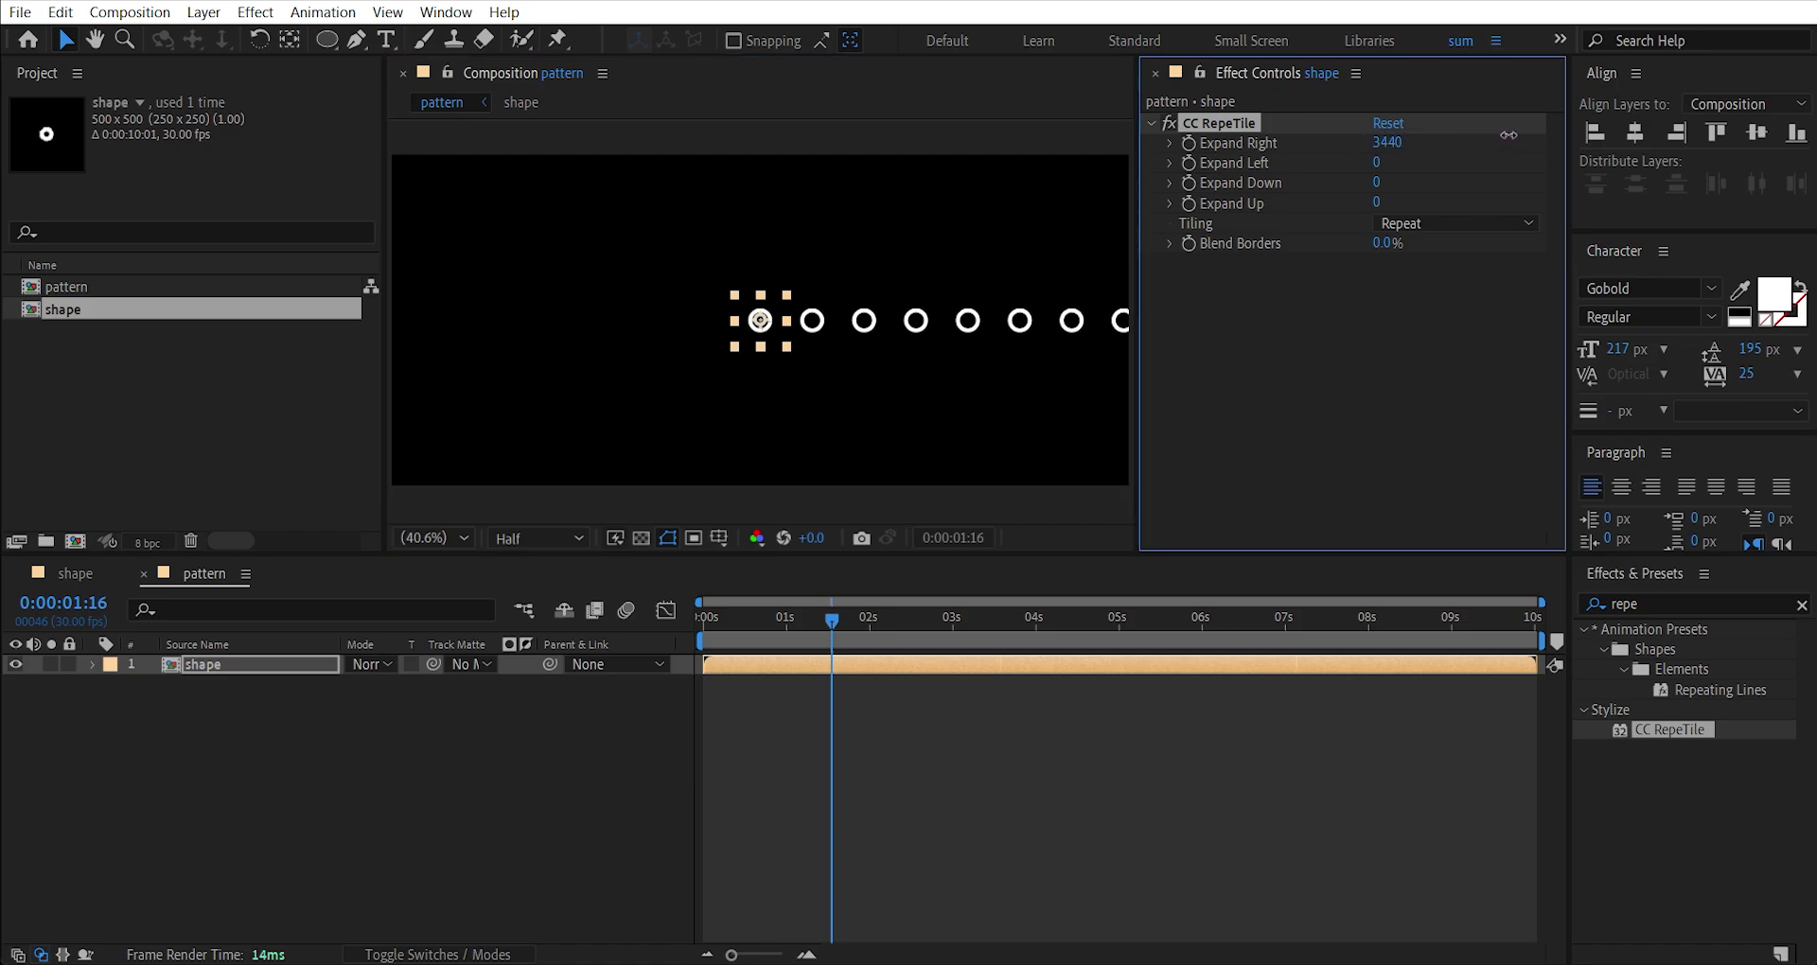
{"action": "left_click", "coordinate": [1388, 142]}
{"action": "left_click", "coordinate": [1382, 165]}
{"action": "left_click", "coordinate": [1383, 162]}
{"action": "type", "text": "3580"}
{"action": "key", "text": "Return"}
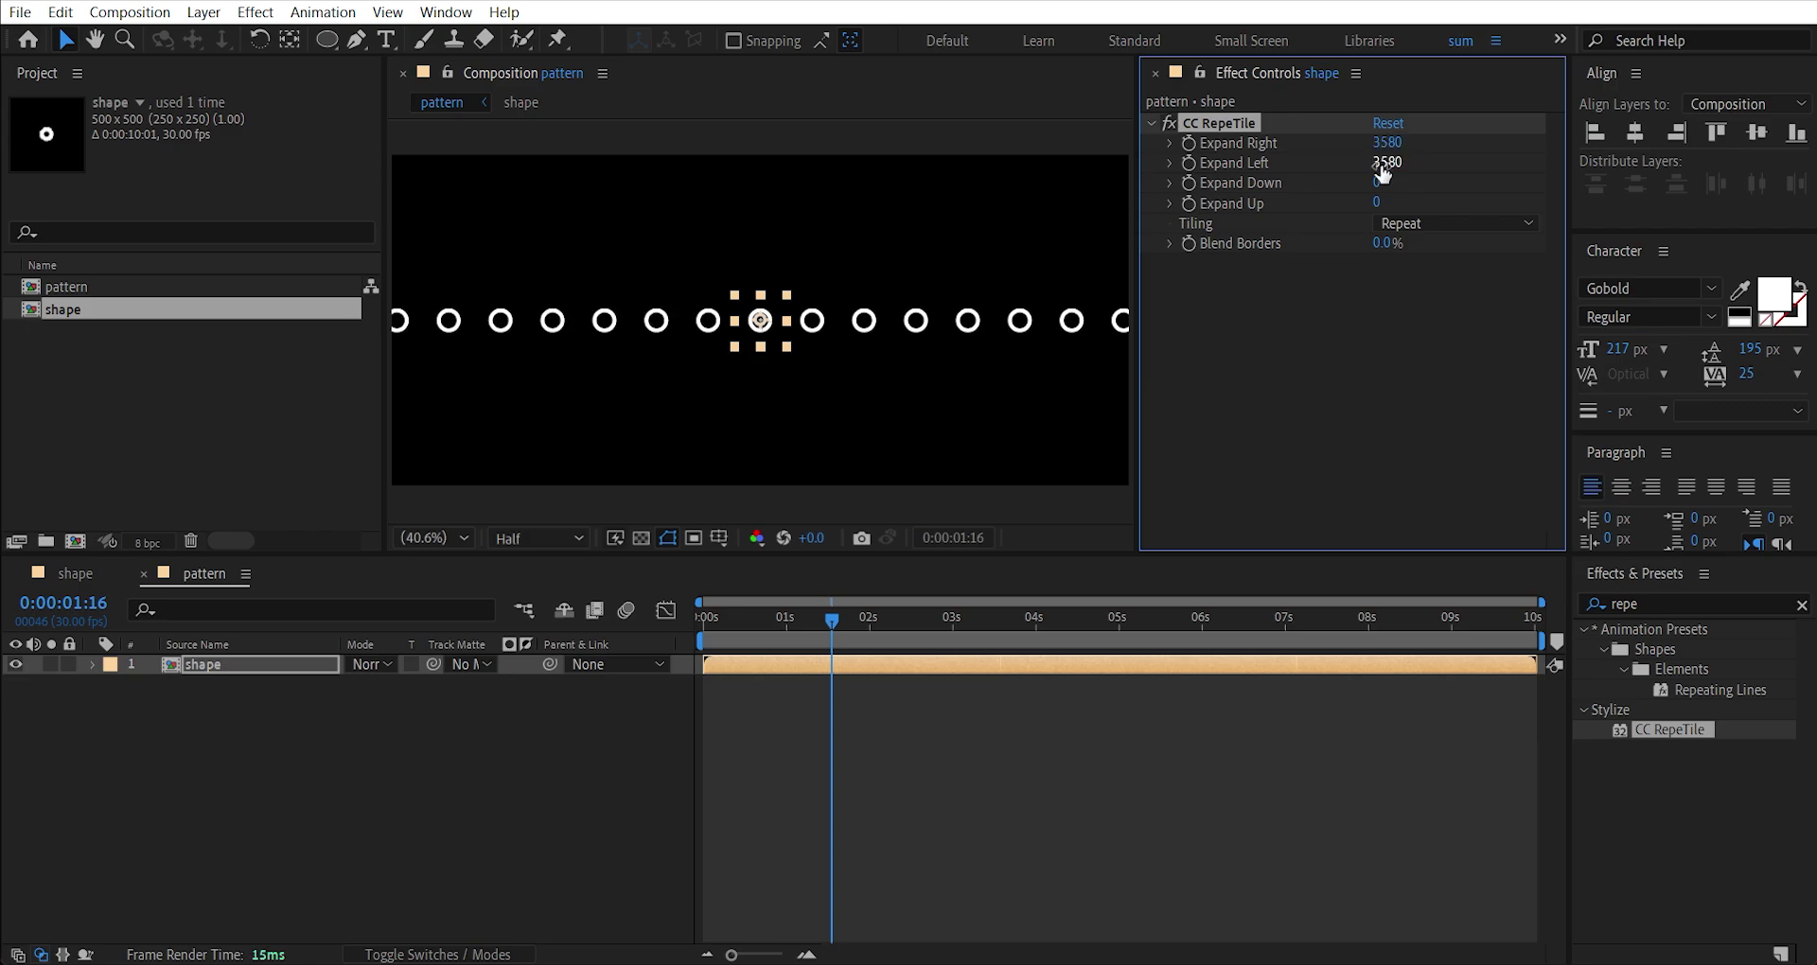
Set Expand Down and Expand Up to 1630 so the rings fill the frame.
{"action": "left_click_drag", "start_coordinate": [1372, 186], "coordinate": [1614, 227]}
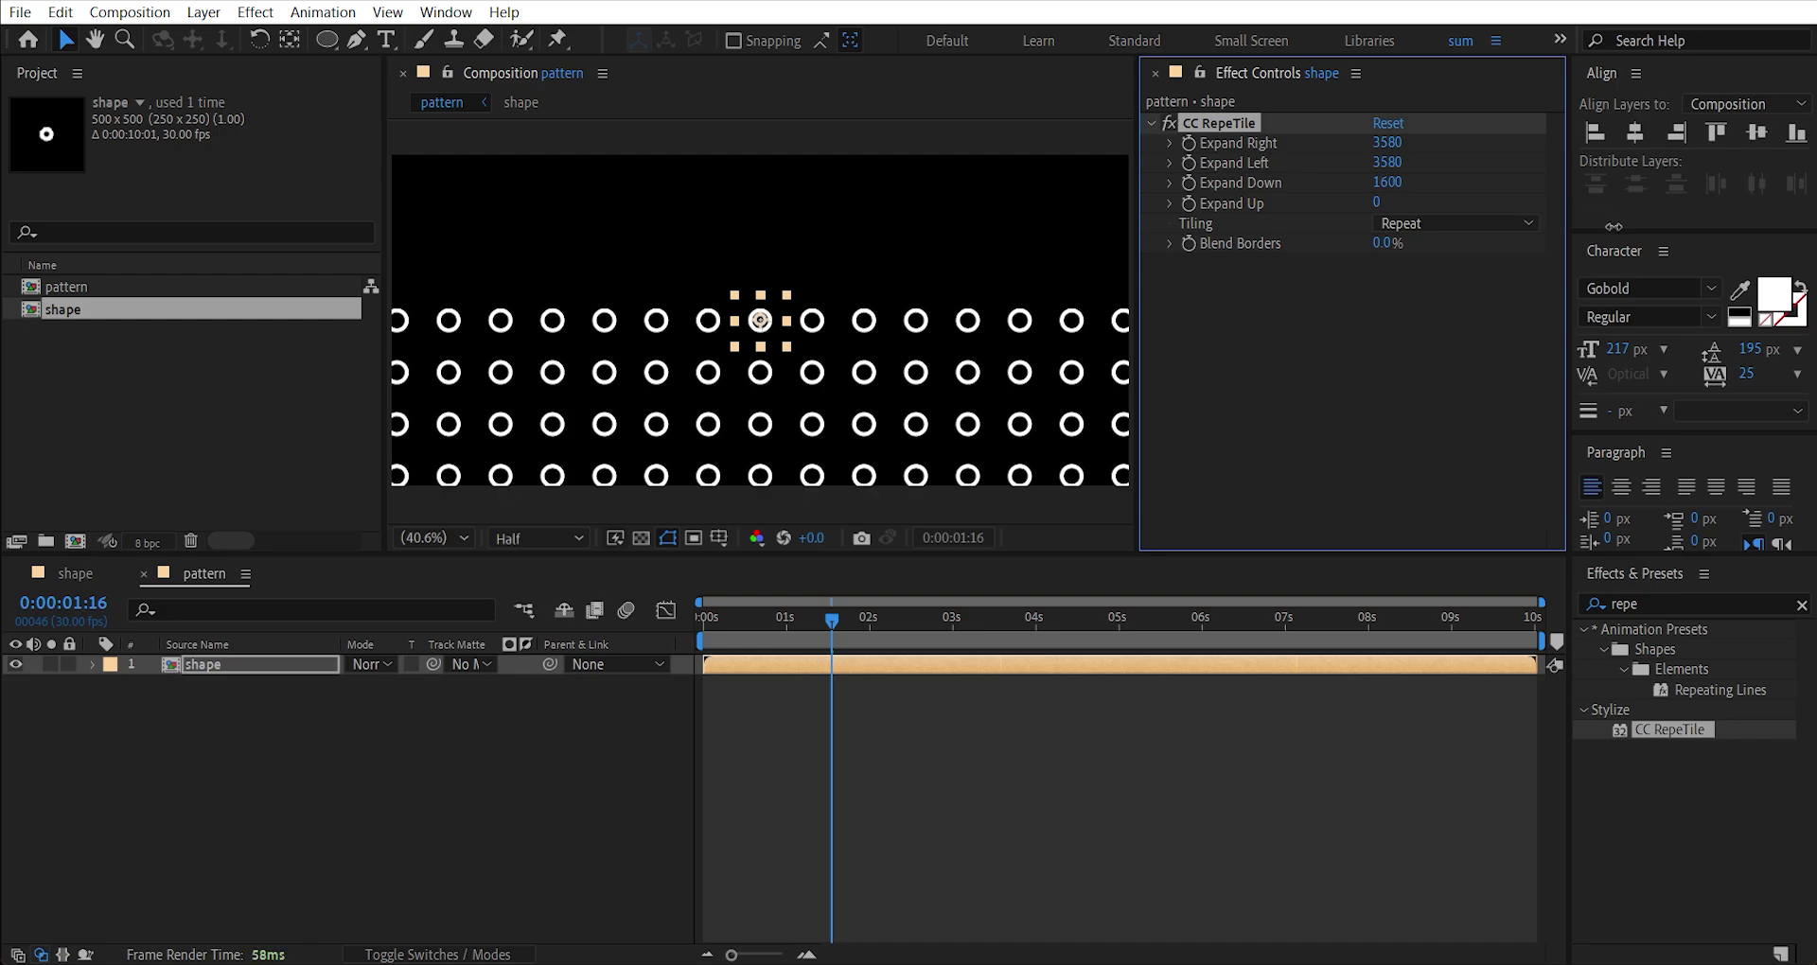
{"action": "left_click", "coordinate": [1401, 184]}
{"action": "left_click", "coordinate": [1377, 203]}
{"action": "key", "text": "Return"}
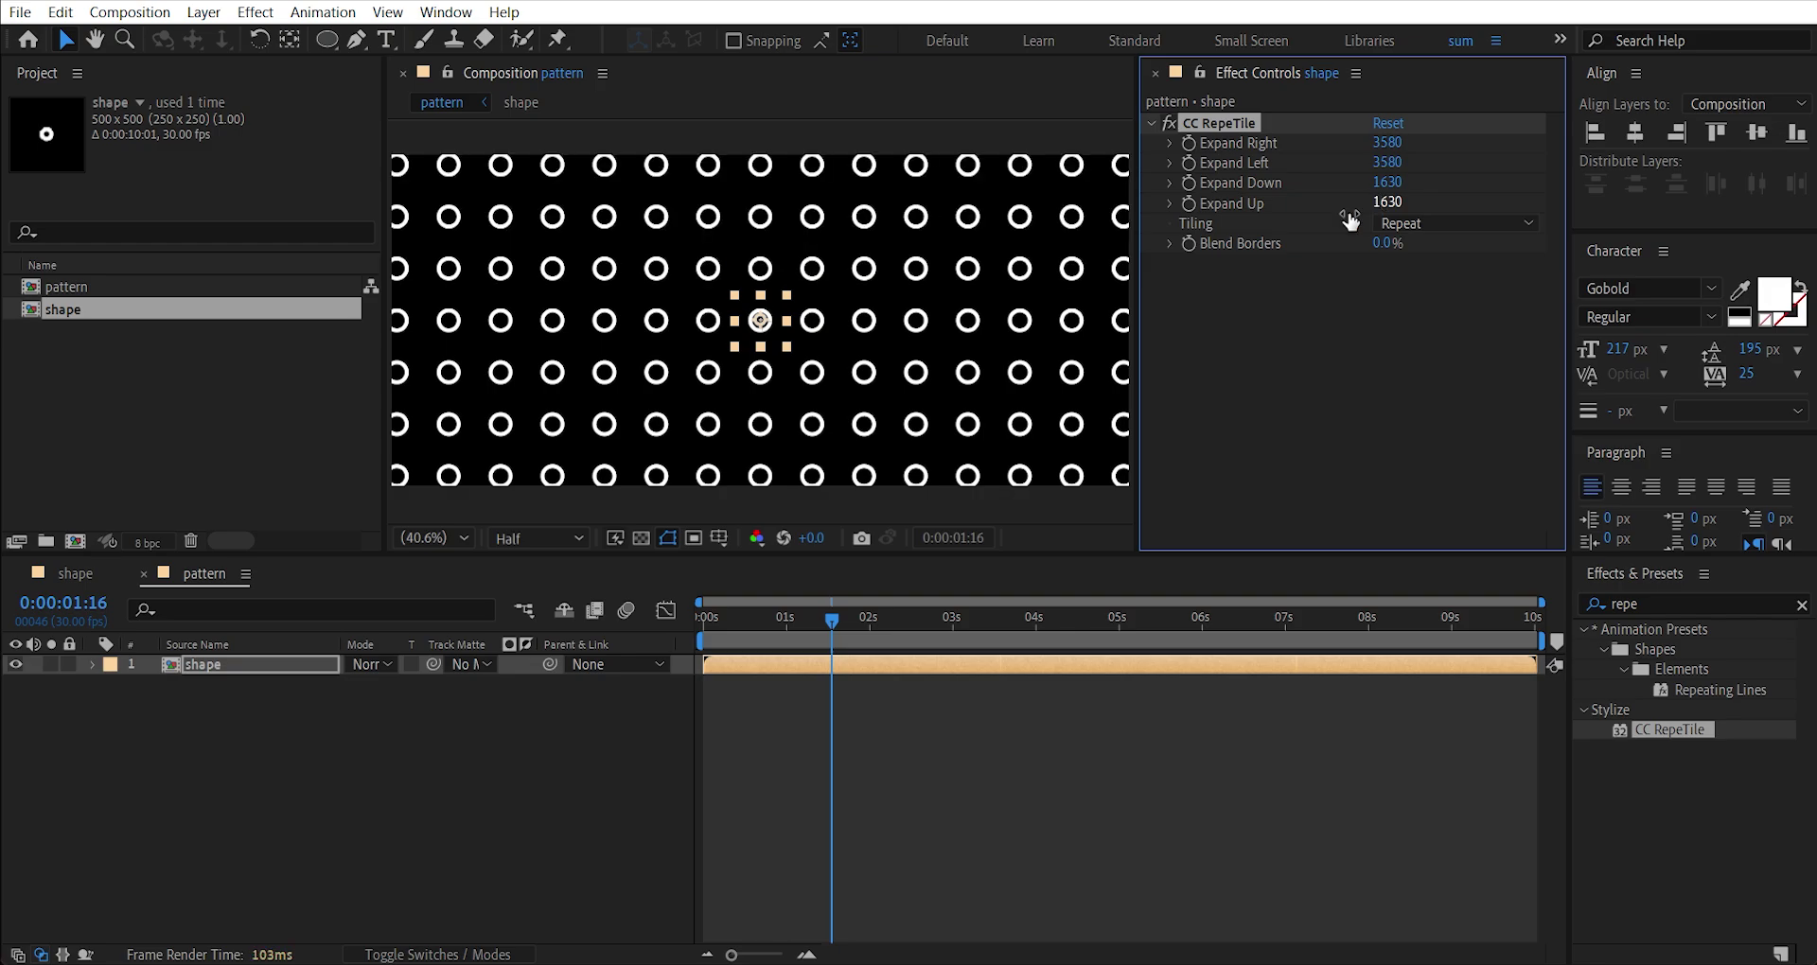
{"action": "left_click_drag", "start_coordinate": [804, 622], "coordinate": [623, 649]}
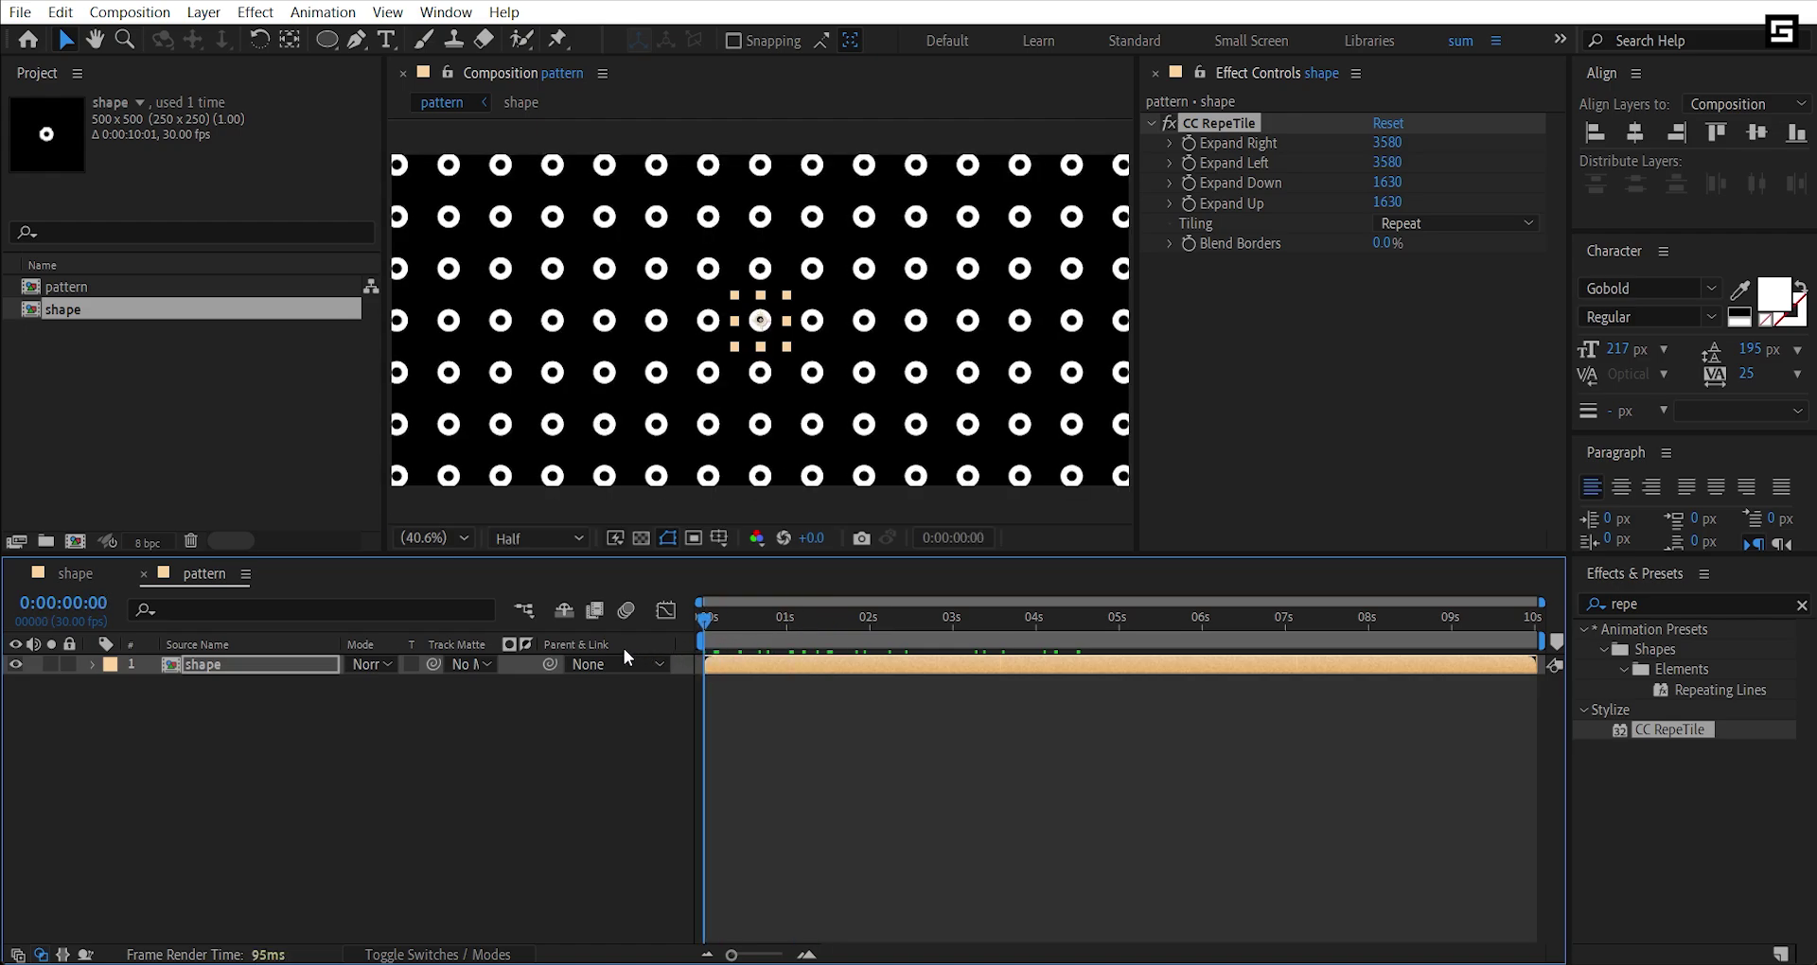
{"action": "left_click", "coordinate": [429, 761]}
Add a new solid layer named map.
{"action": "right_click", "coordinate": [428, 761]}
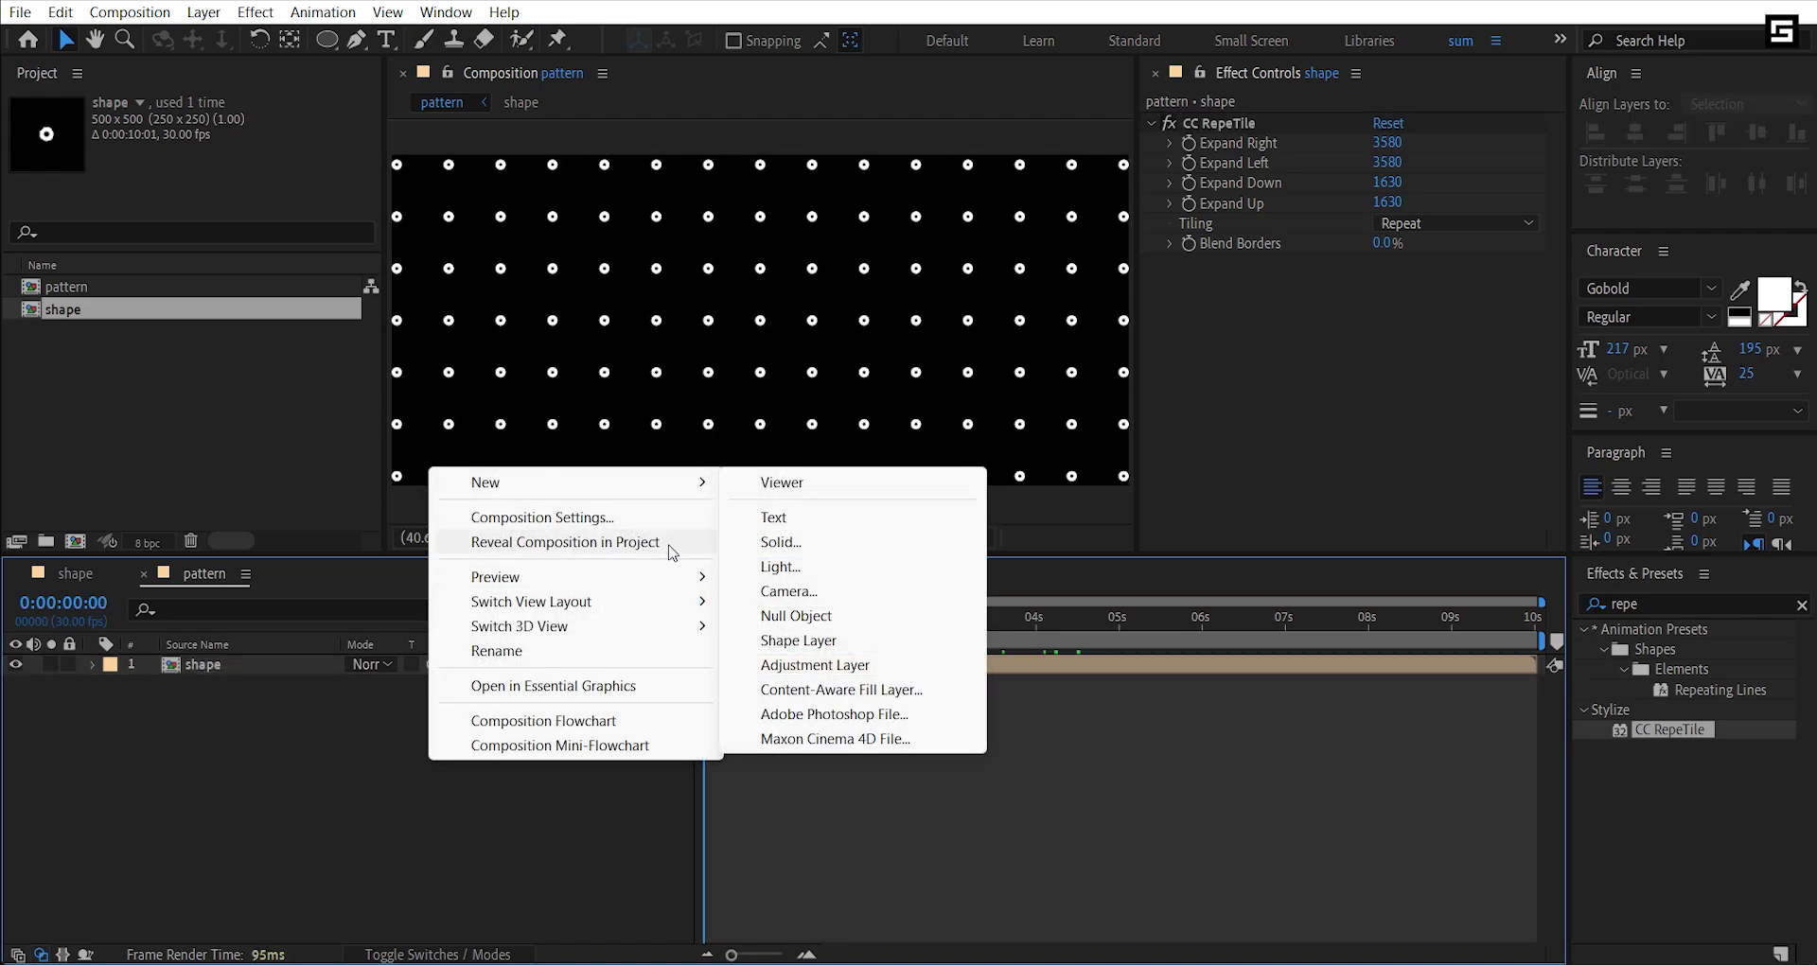
{"action": "left_click", "coordinate": [786, 543]}
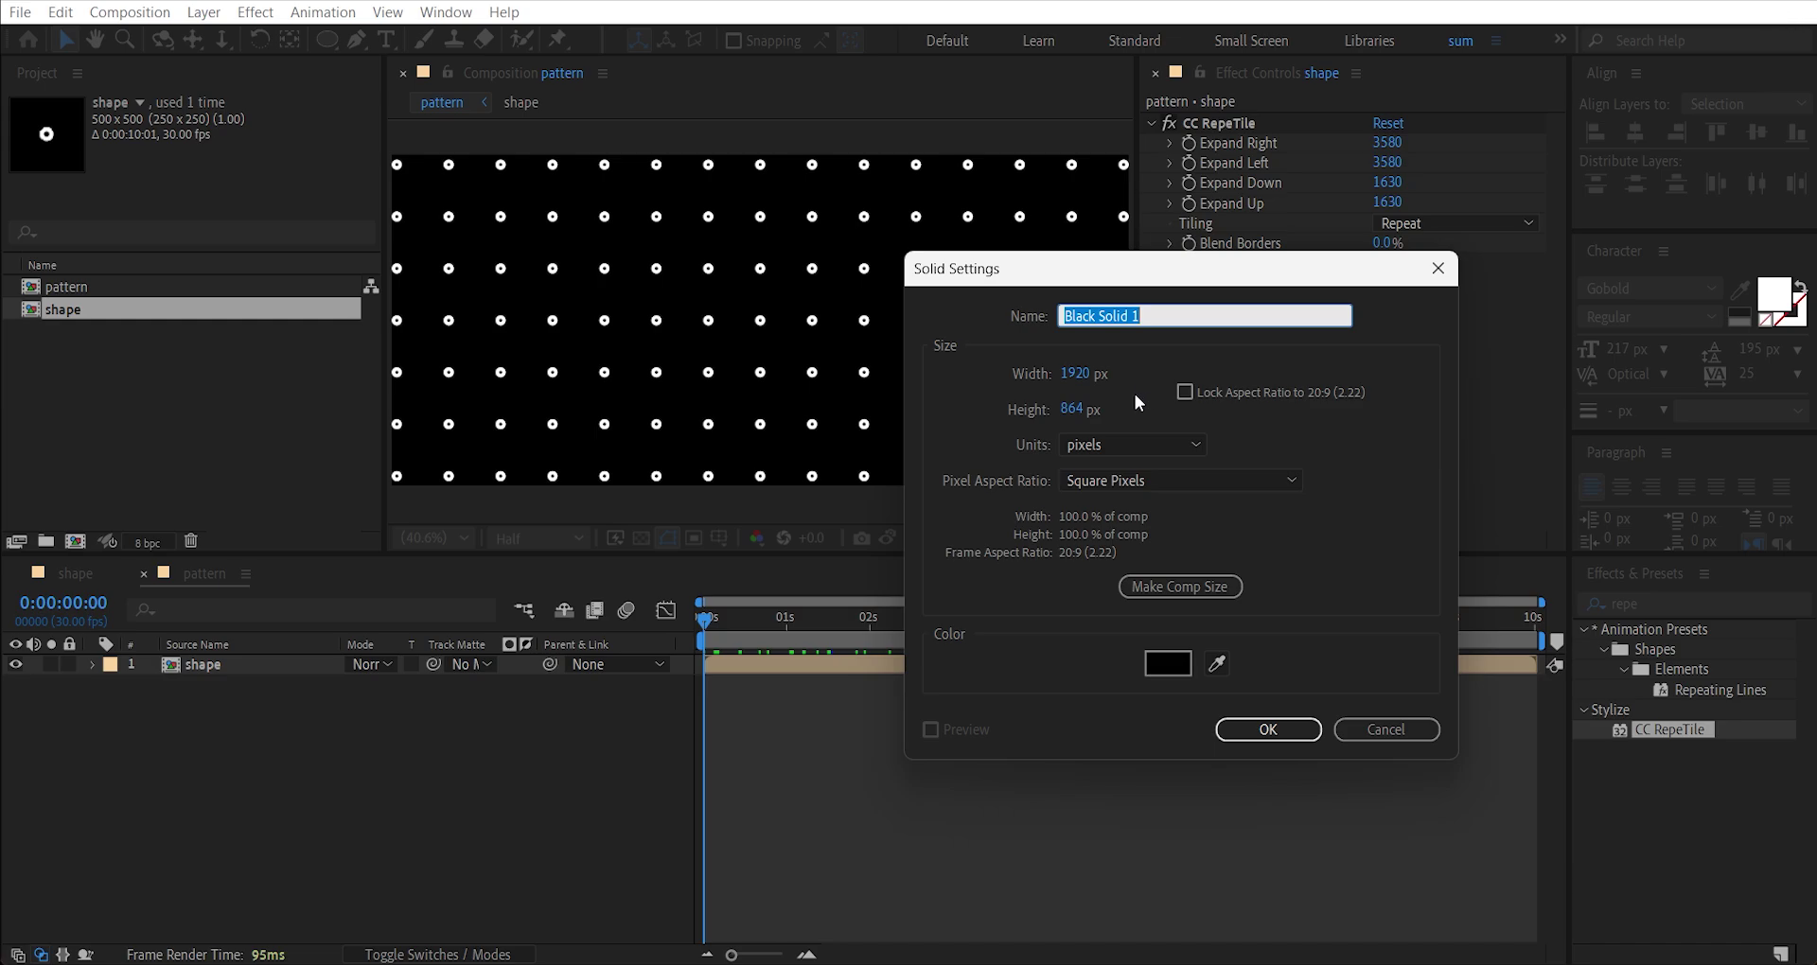
{"action": "type", "text": "map"}
{"action": "key", "text": "Return"}
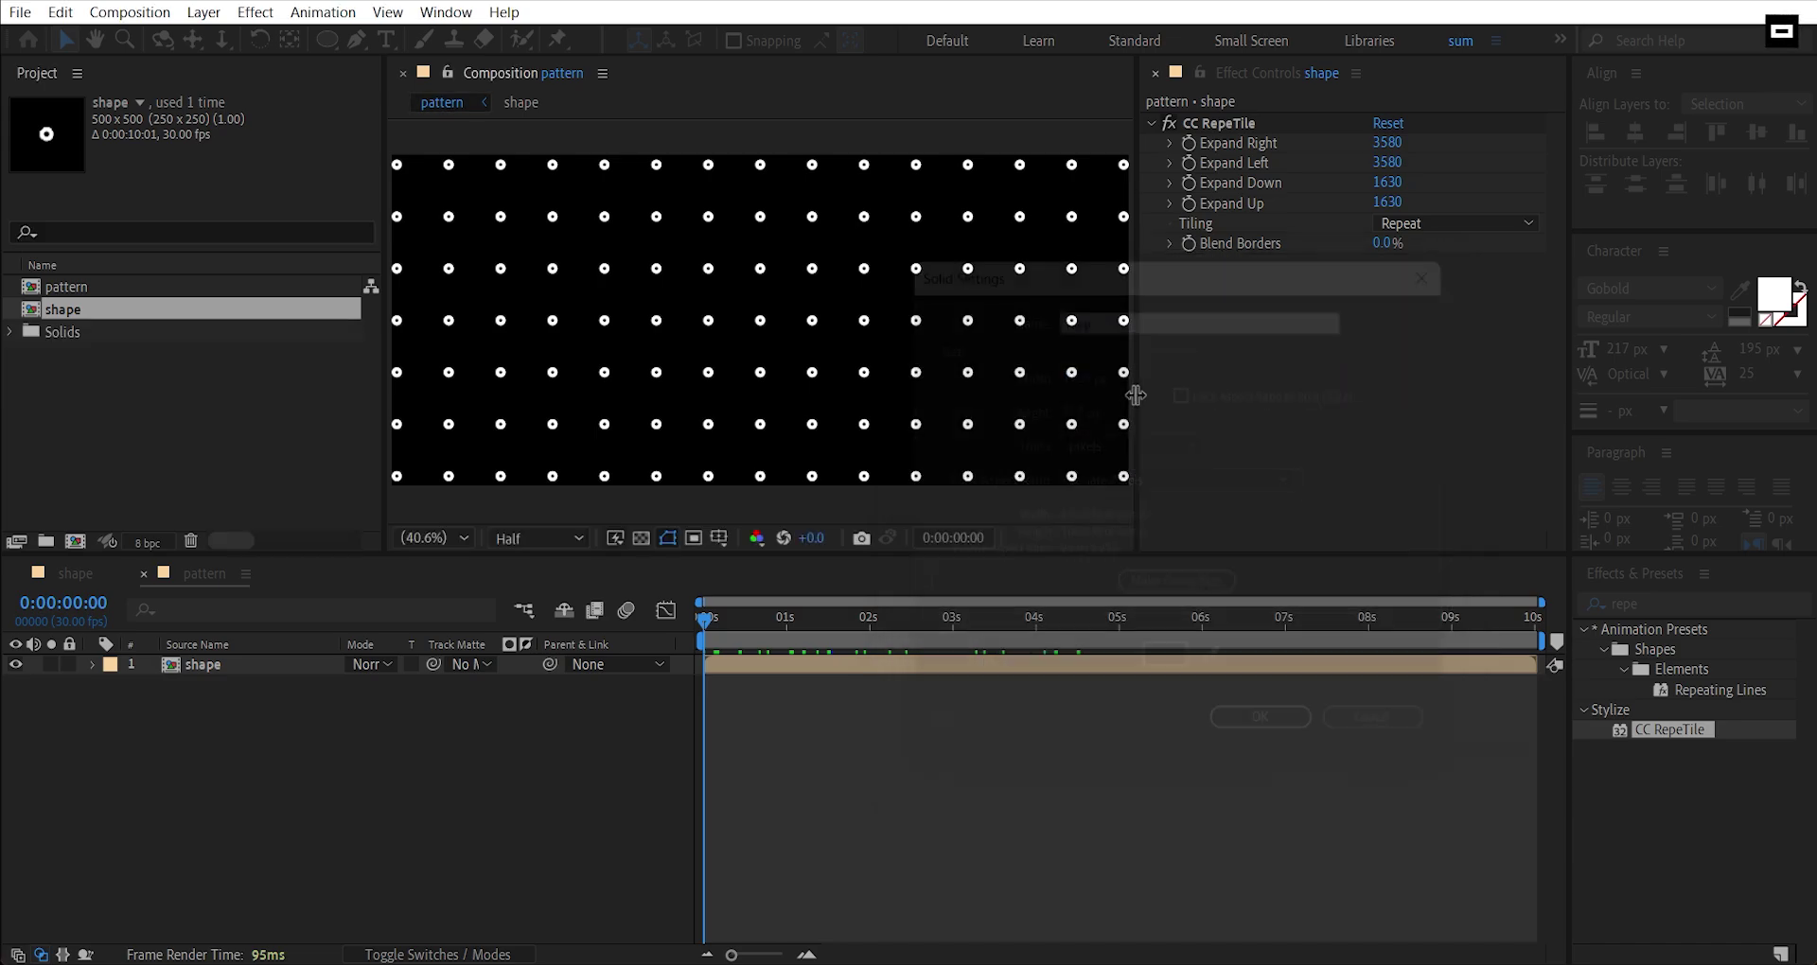
Apply Fractal Noise to map with Noise Type Block and Complexity 1.0.
{"action": "left_click", "coordinate": [1736, 611]}
{"action": "left_click", "coordinate": [1736, 604]}
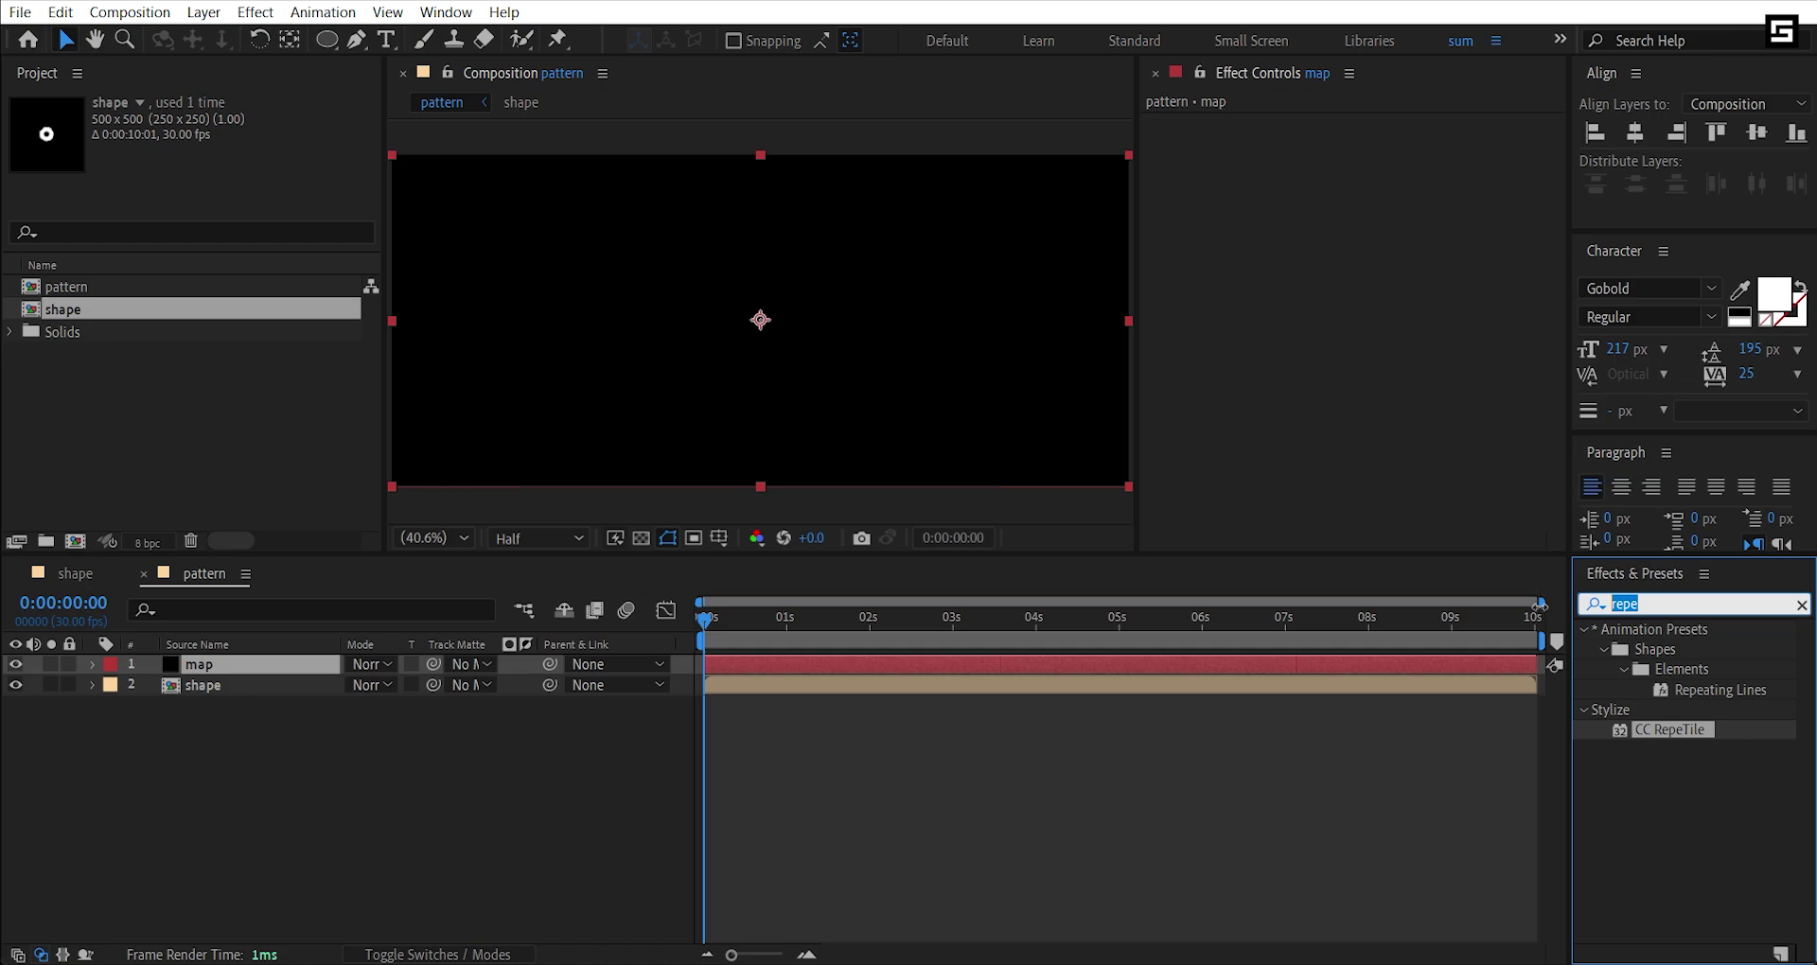
{"action": "type", "text": "frac"}
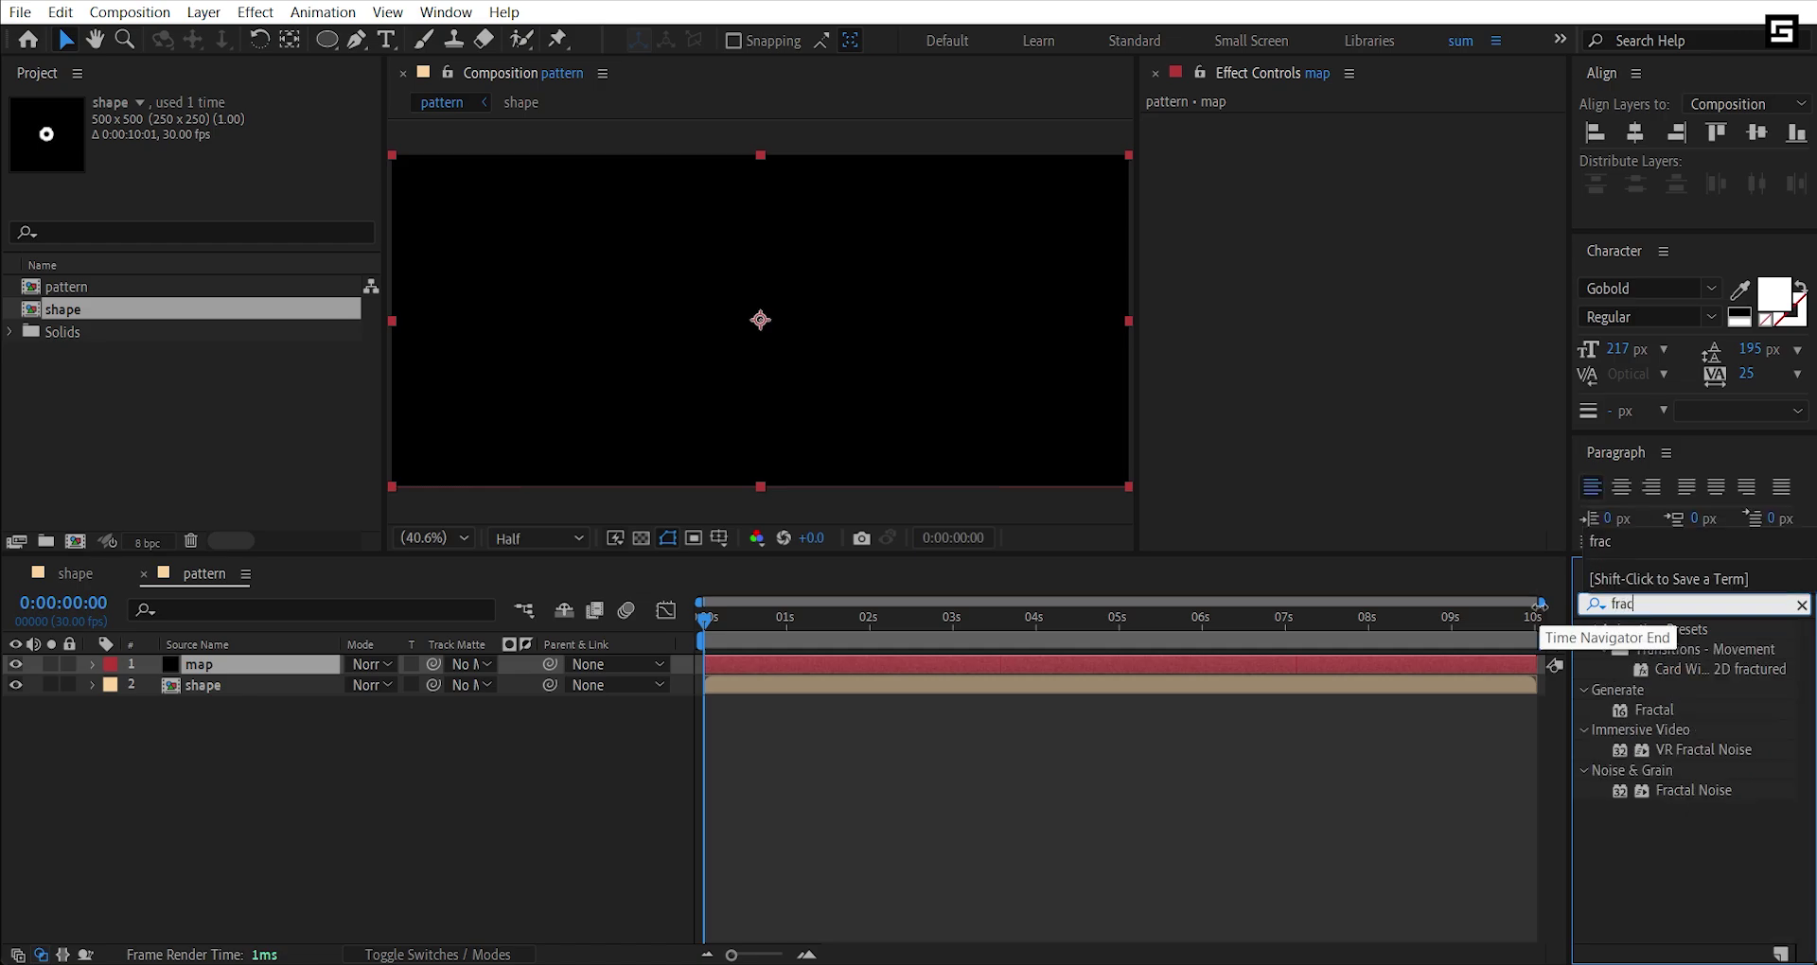
{"action": "double_click", "coordinate": [1636, 788]}
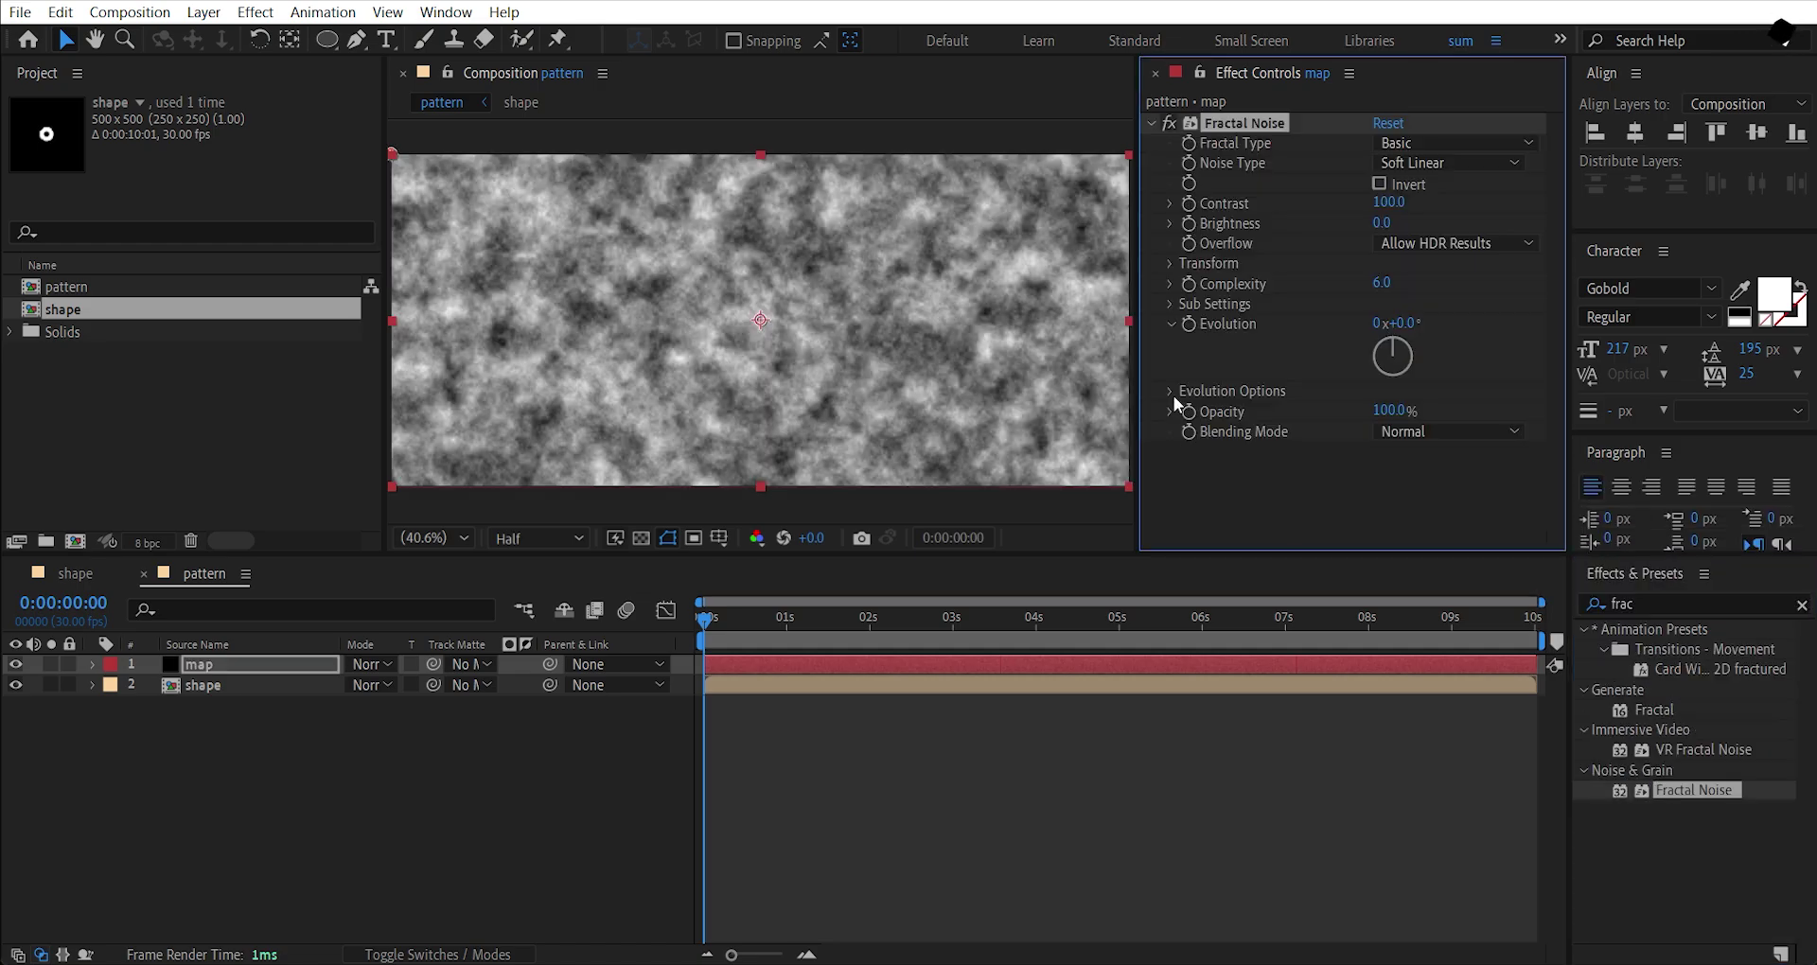
{"action": "left_click", "coordinate": [1400, 161]}
{"action": "left_click", "coordinate": [1417, 189]}
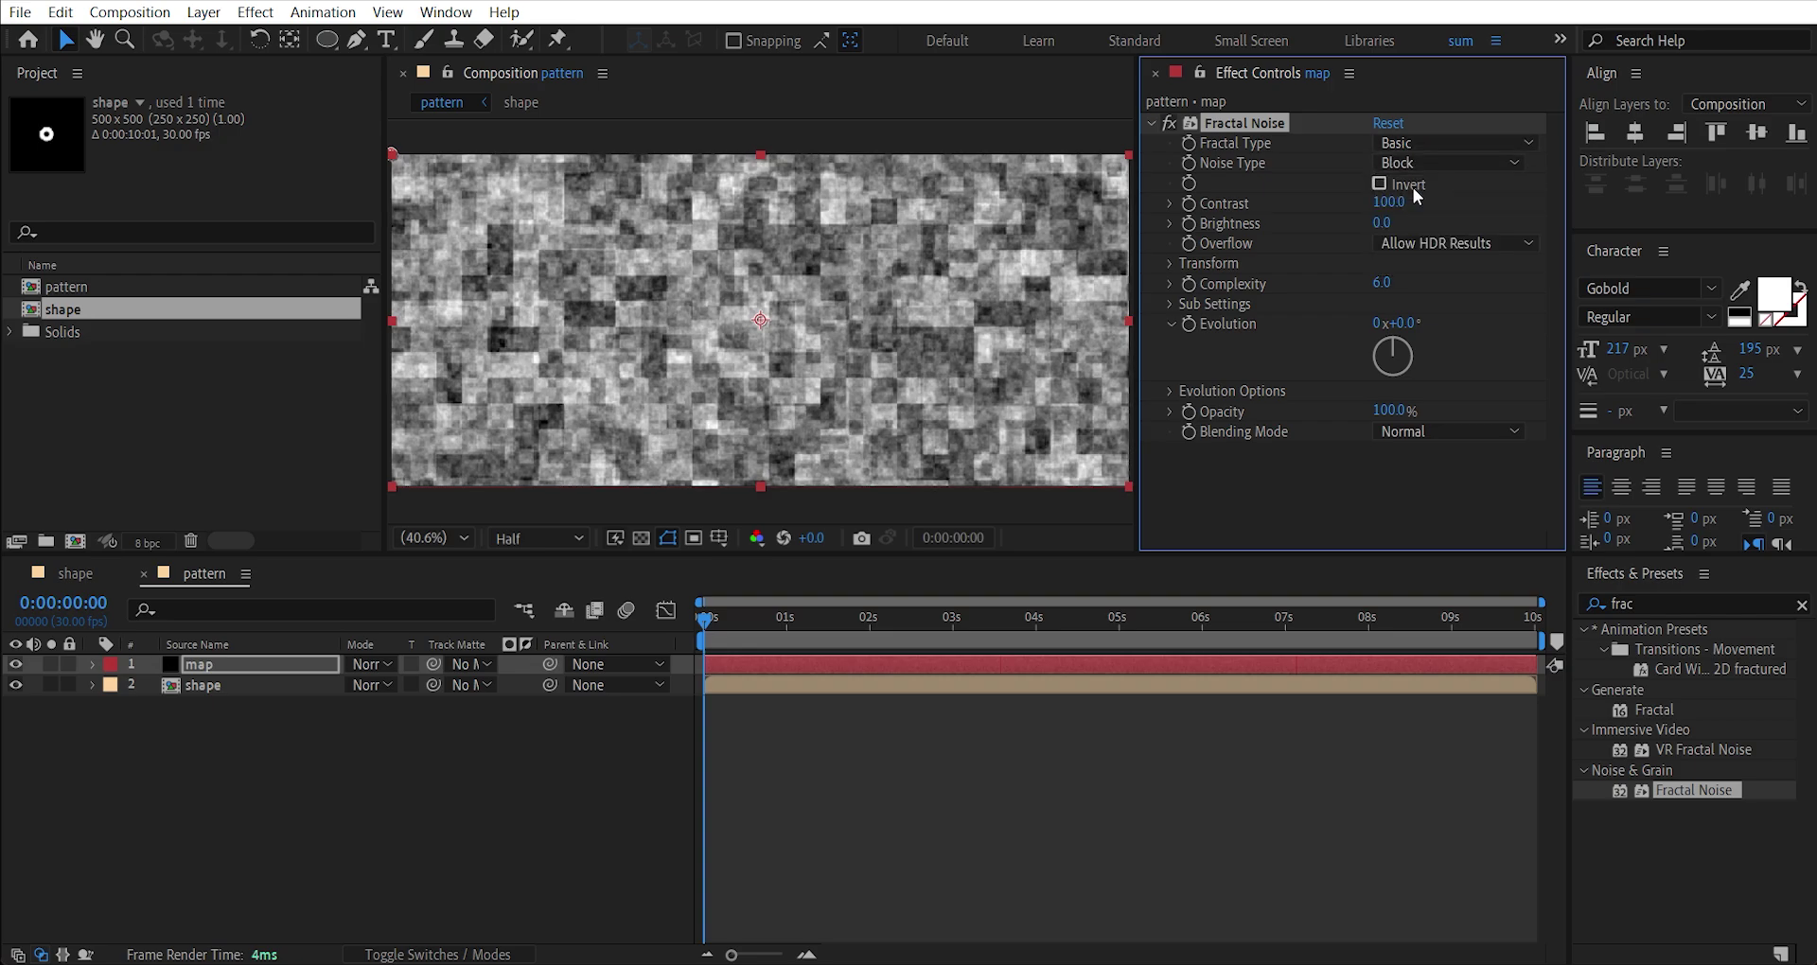
{"action": "left_click", "coordinate": [1382, 282]}
{"action": "type", "text": "1"}
{"action": "key", "text": "Return"}
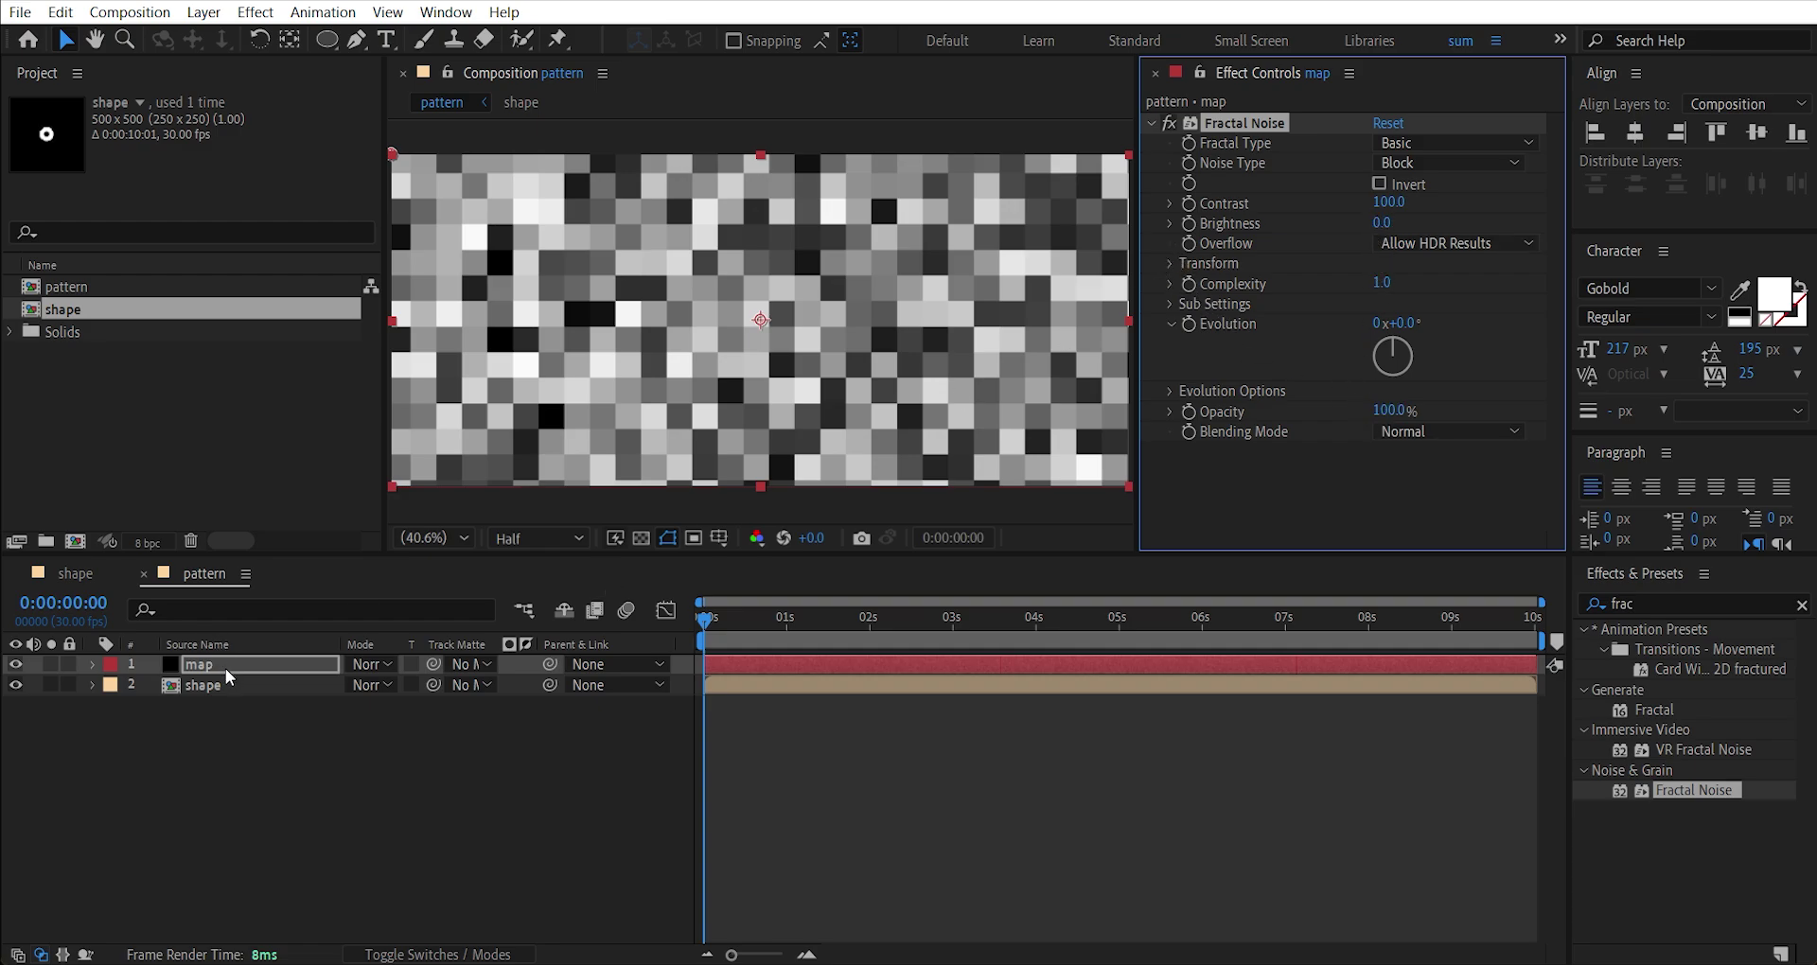
Move map below shape and set the noise Scale to 202.6 and Offset Turbulence to 976,455.
{"action": "left_click_drag", "start_coordinate": [226, 668], "coordinate": [235, 725]}
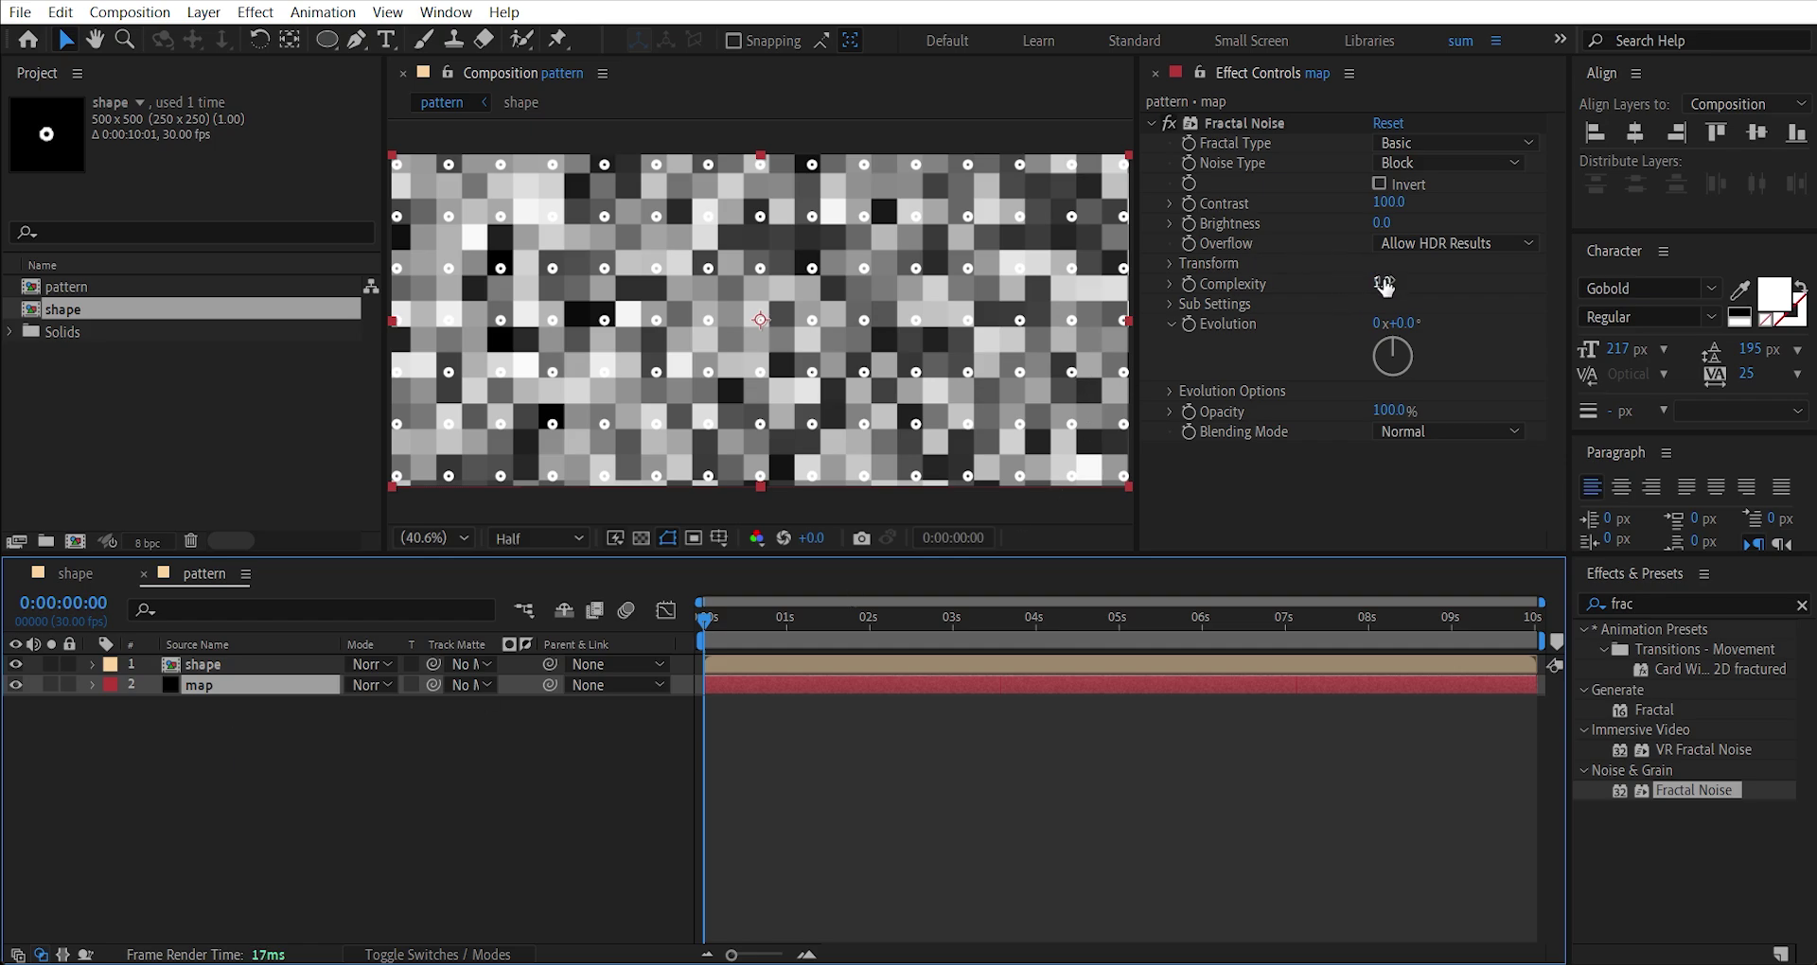
{"action": "left_click", "coordinate": [1171, 262]}
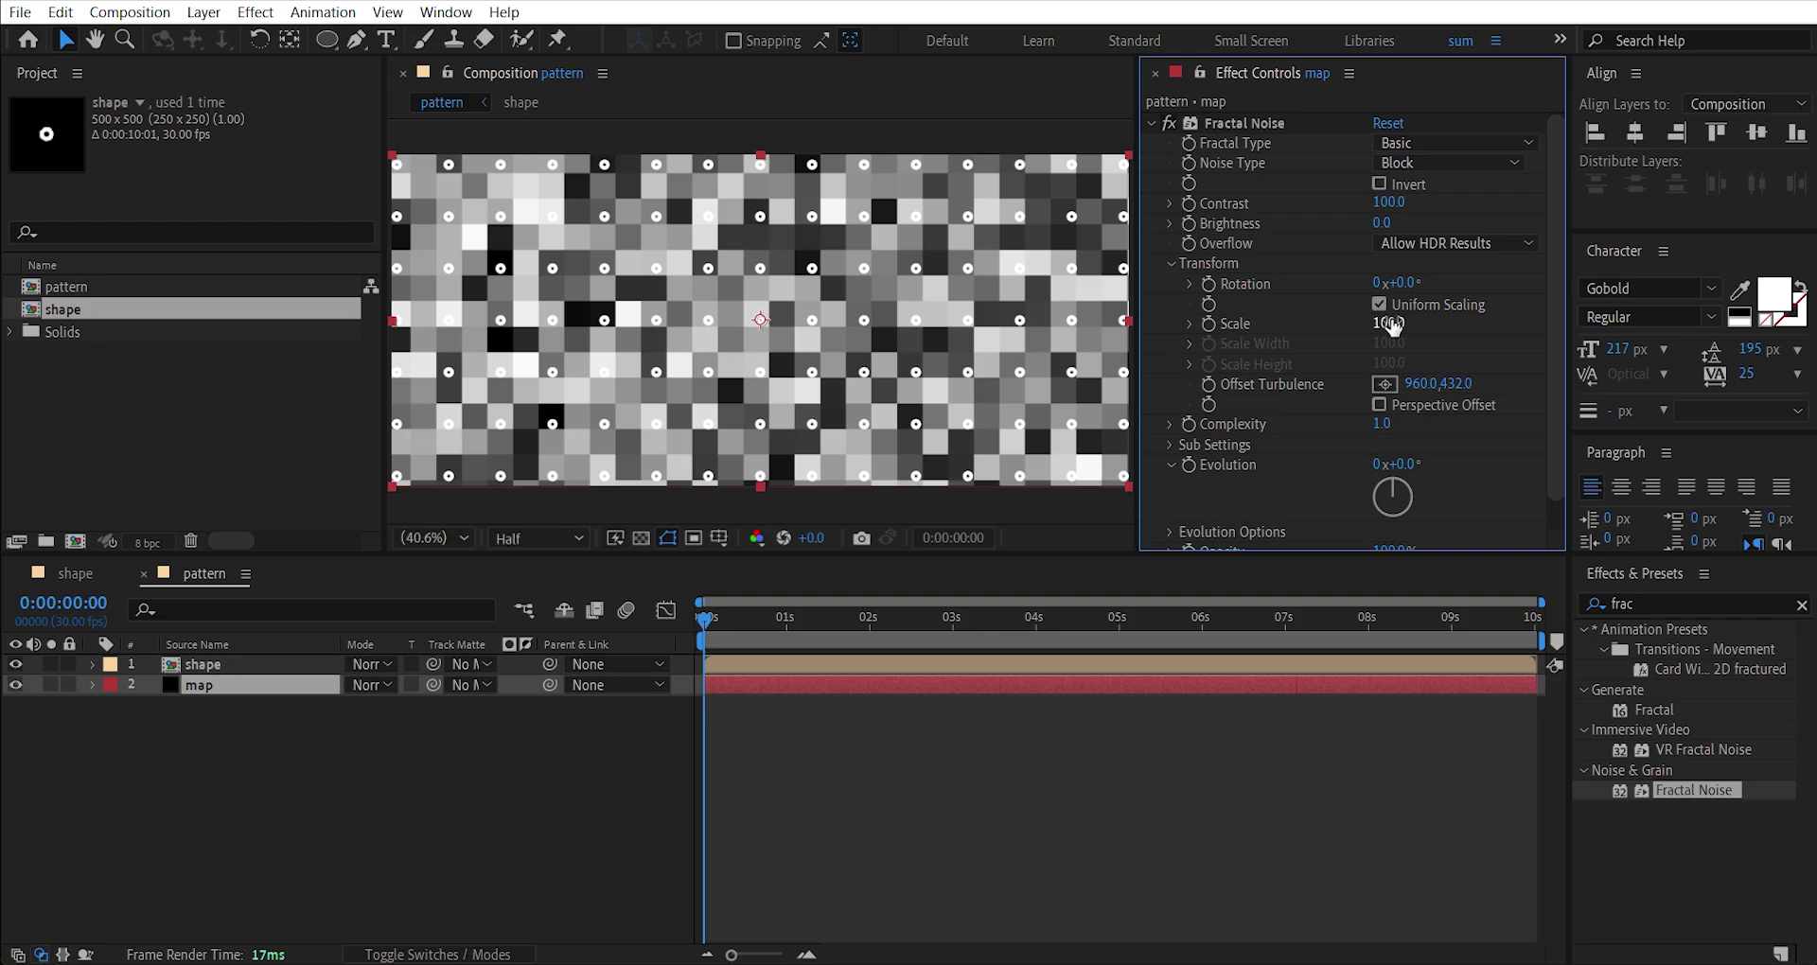
{"action": "left_click_drag", "start_coordinate": [1400, 322], "coordinate": [1446, 316]}
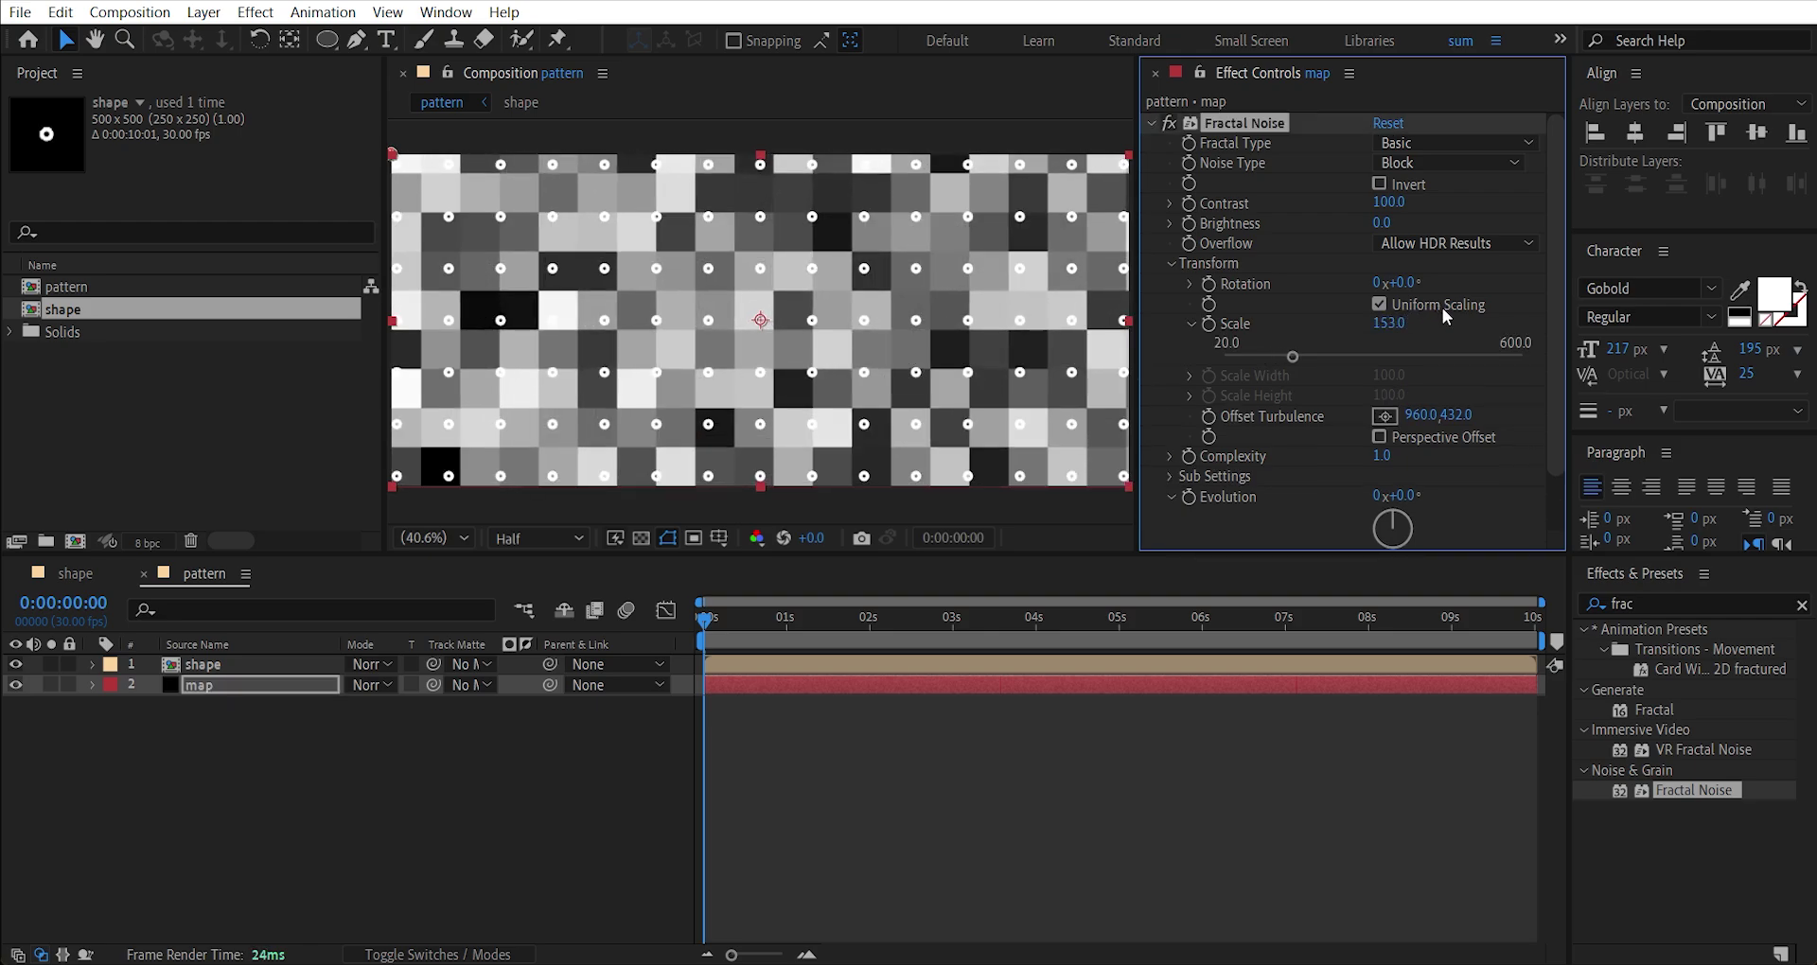
{"action": "mouse_move", "coordinate": [826, 626]}
{"action": "left_mouse_down"}
{"action": "mouse_move", "coordinate": [954, 627]}
{"action": "mouse_move", "coordinate": [831, 629]}
{"action": "left_mouse_up"}
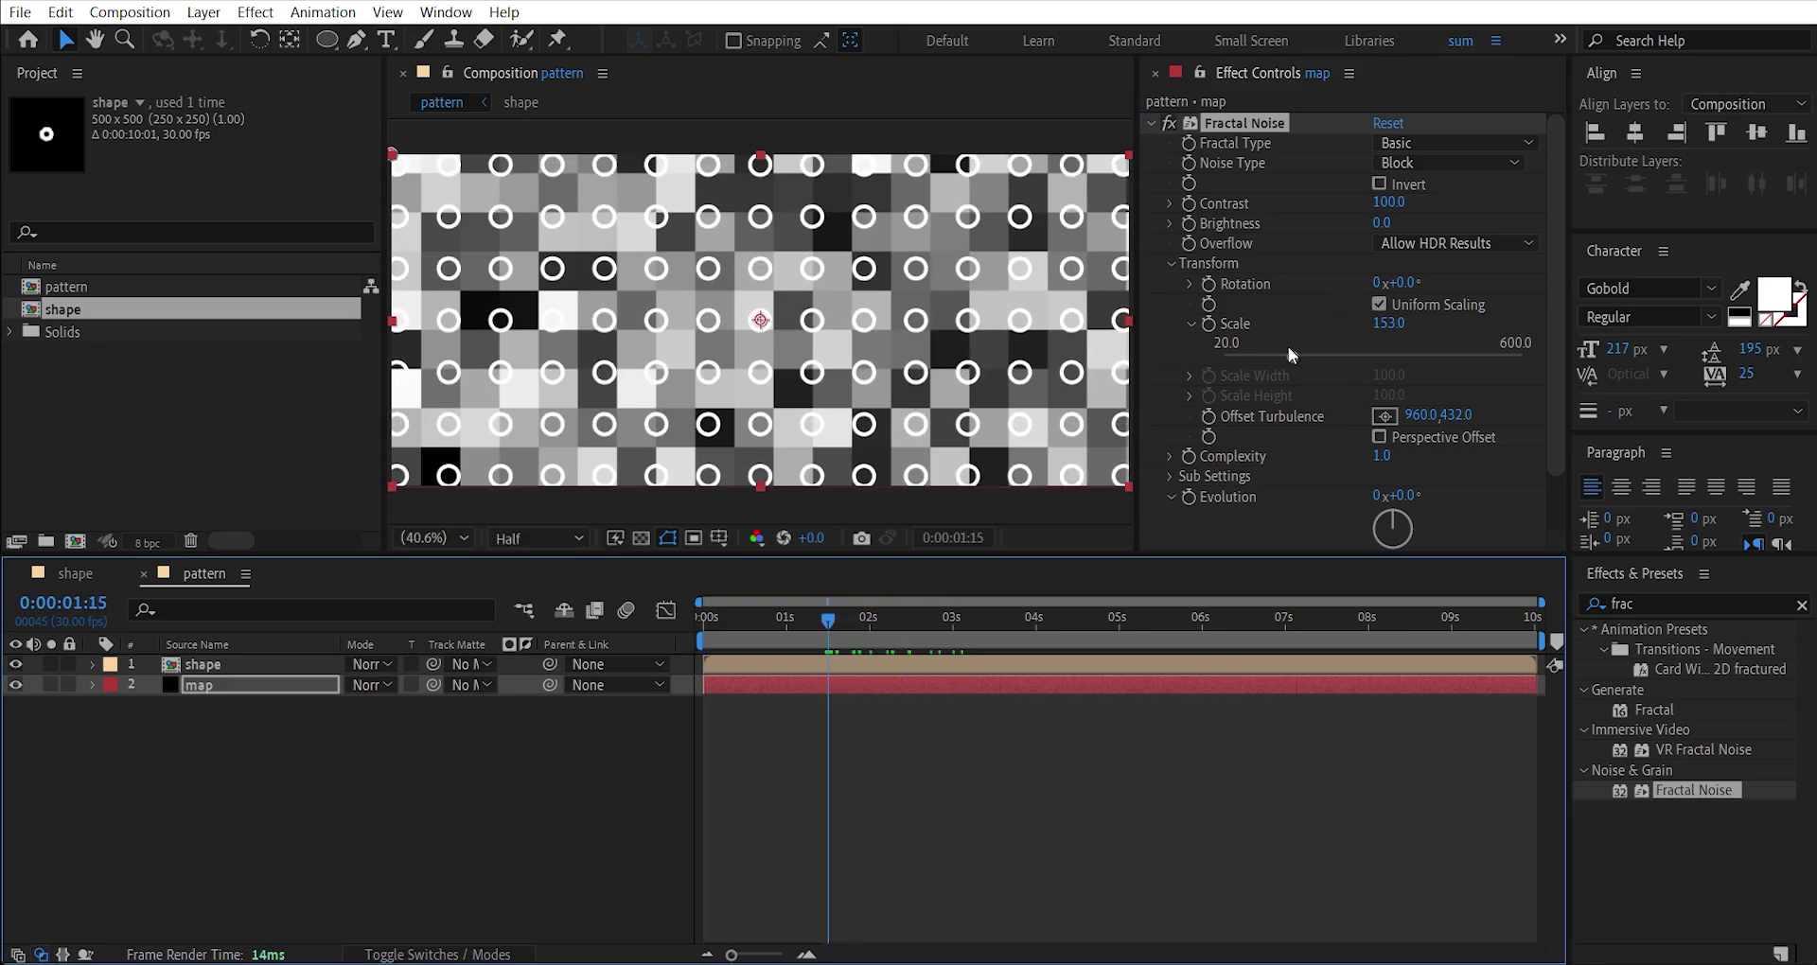
{"action": "left_click_drag", "start_coordinate": [1297, 358], "coordinate": [1303, 348]}
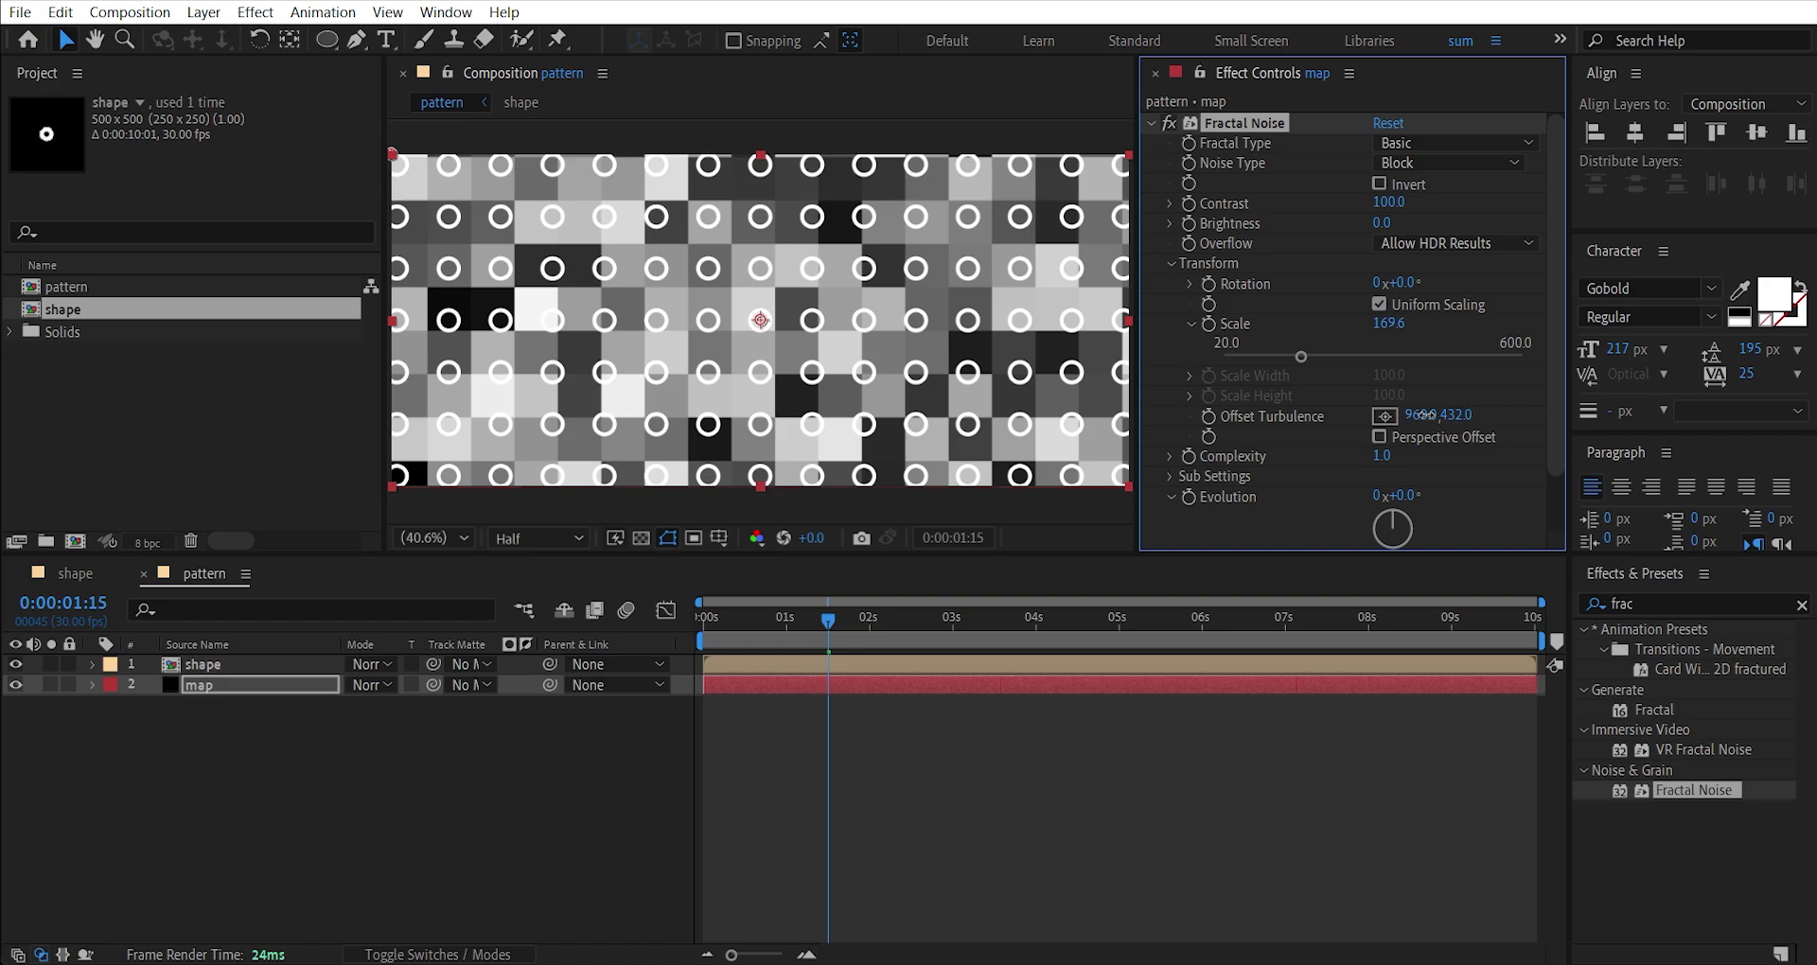
{"action": "left_click_drag", "start_coordinate": [1425, 414], "coordinate": [1440, 415]}
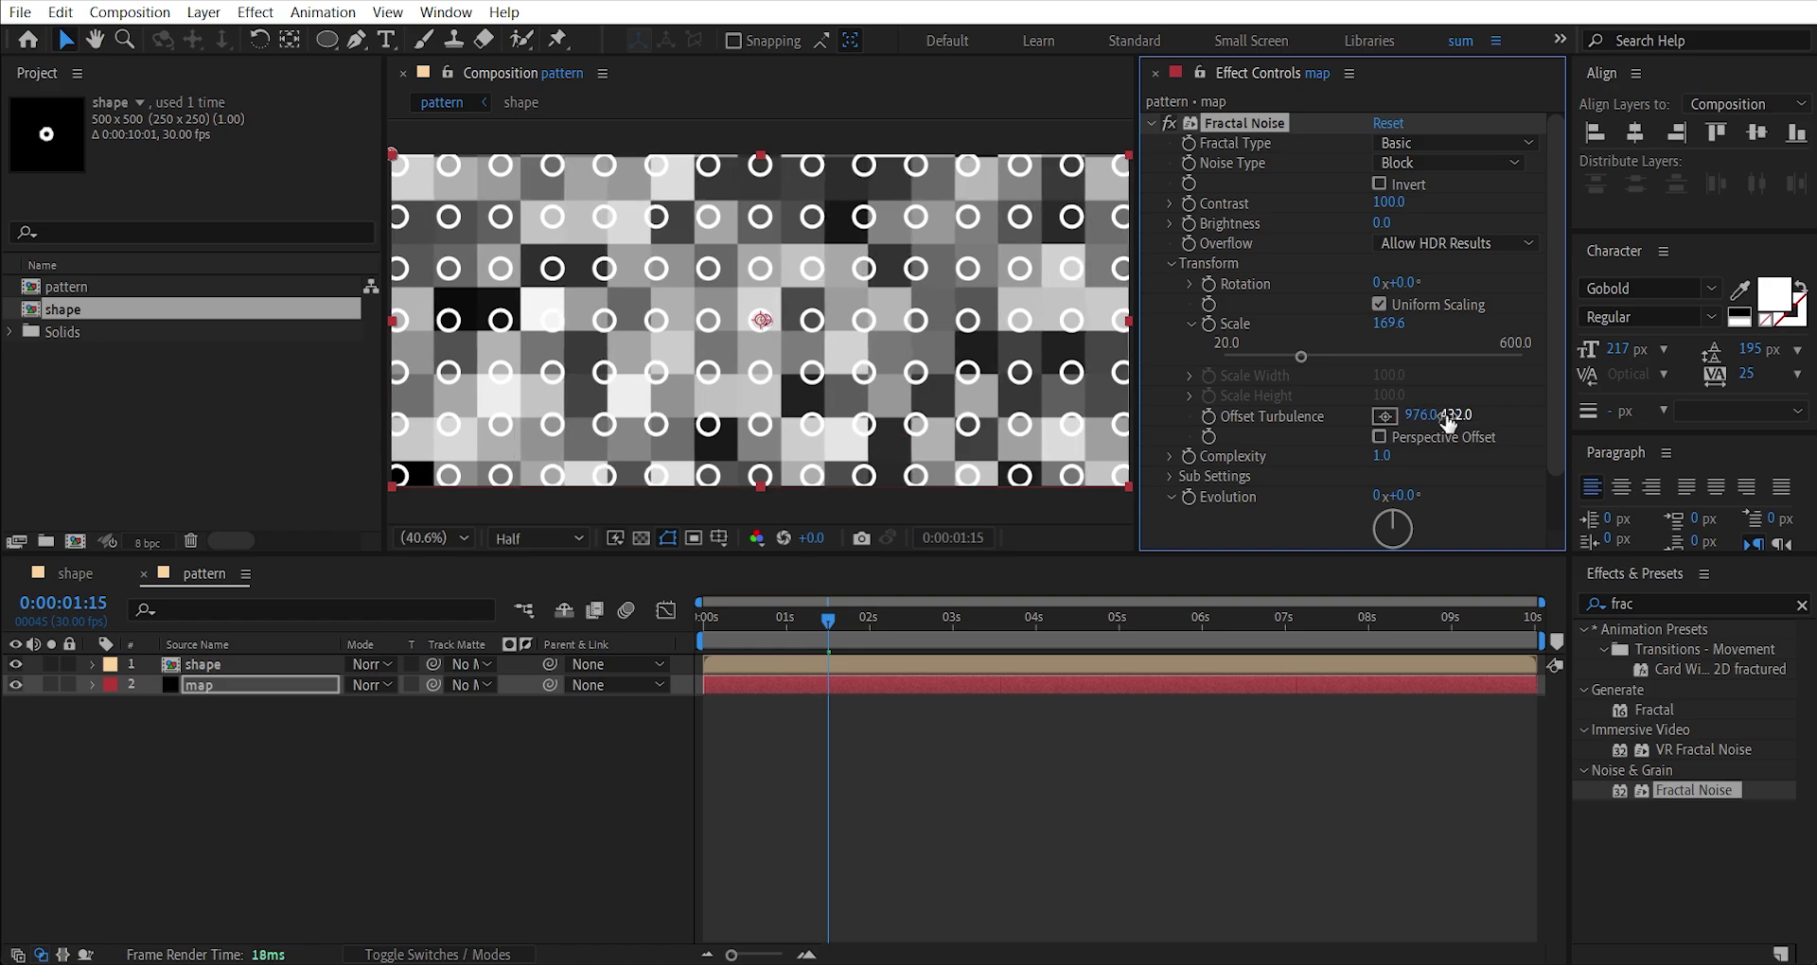
{"action": "left_click_drag", "start_coordinate": [1468, 415], "coordinate": [1482, 415]}
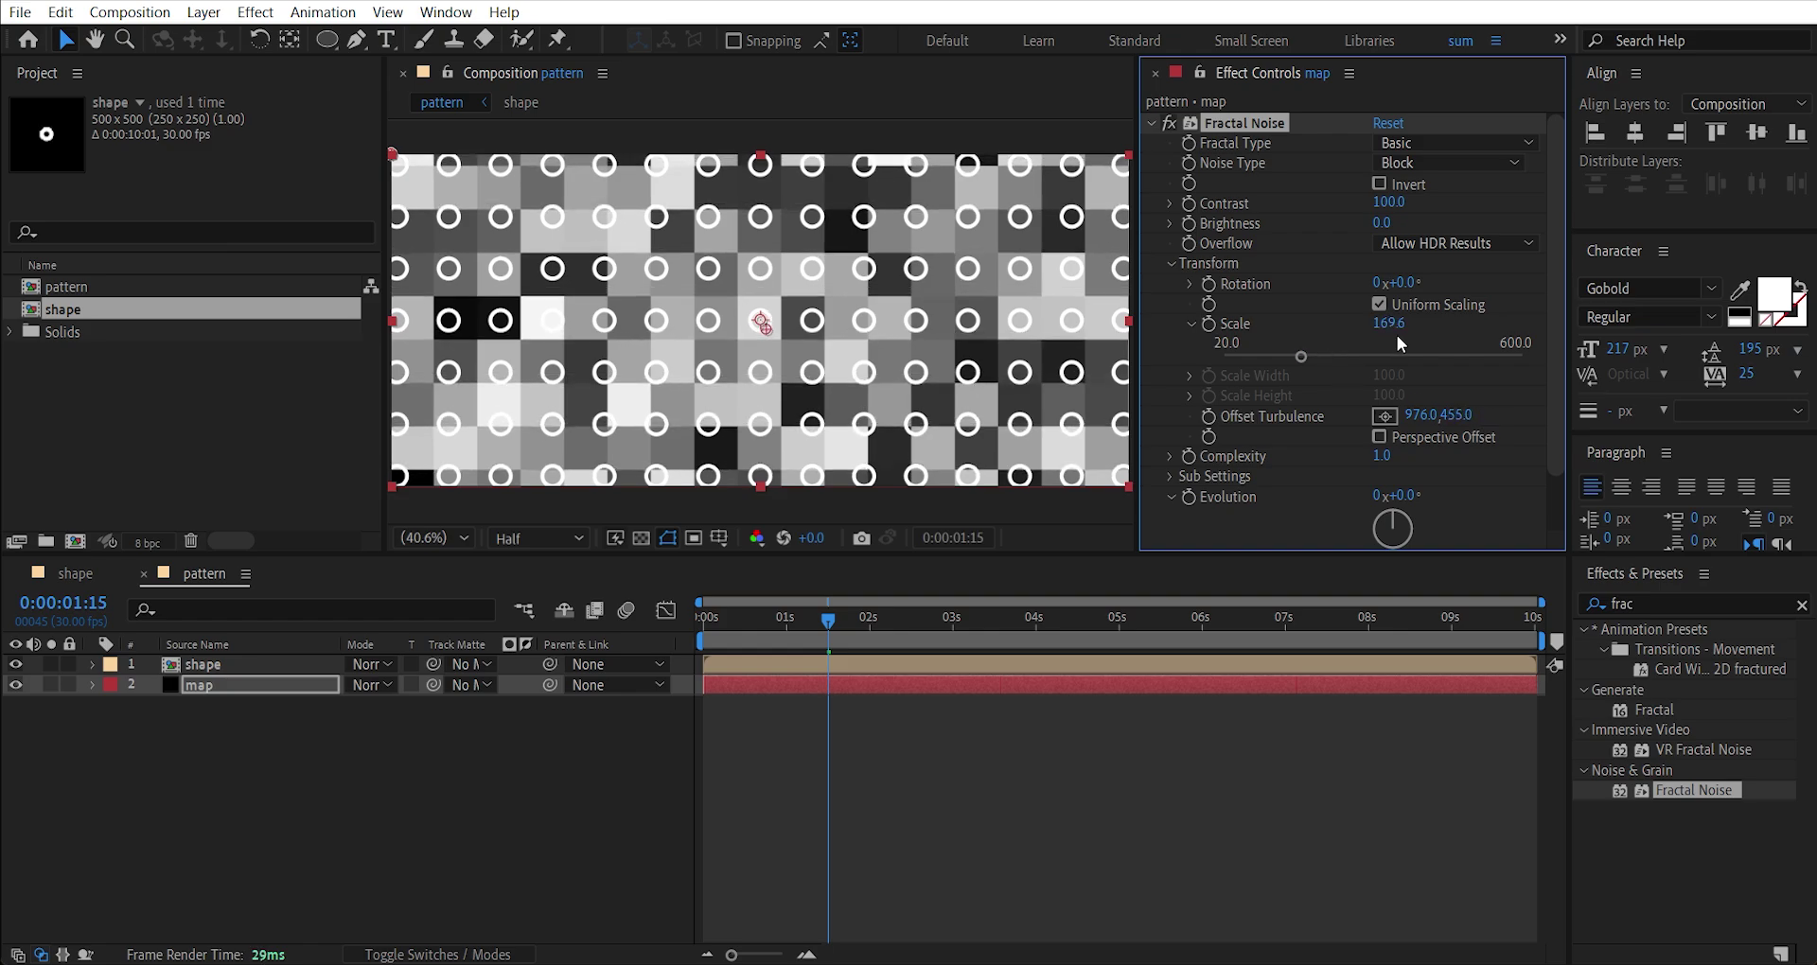
{"action": "left_click_drag", "start_coordinate": [1387, 323], "coordinate": [1422, 319]}
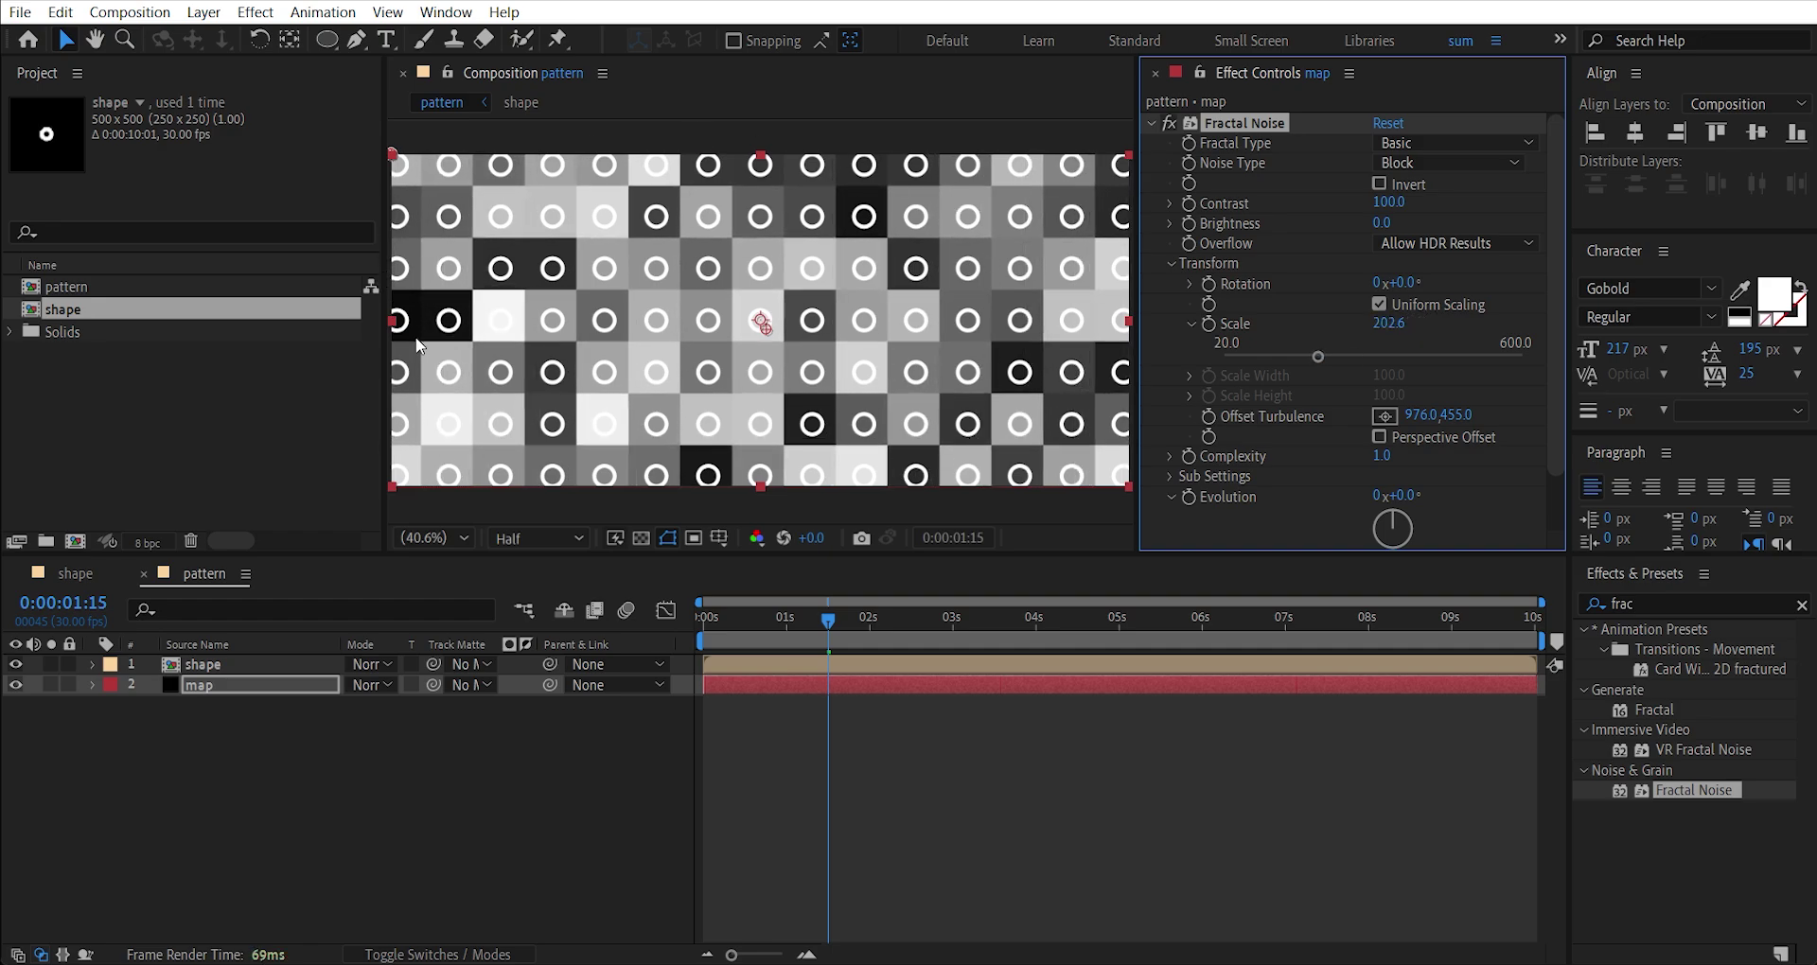
{"action": "left_click_drag", "start_coordinate": [838, 618], "coordinate": [787, 632]}
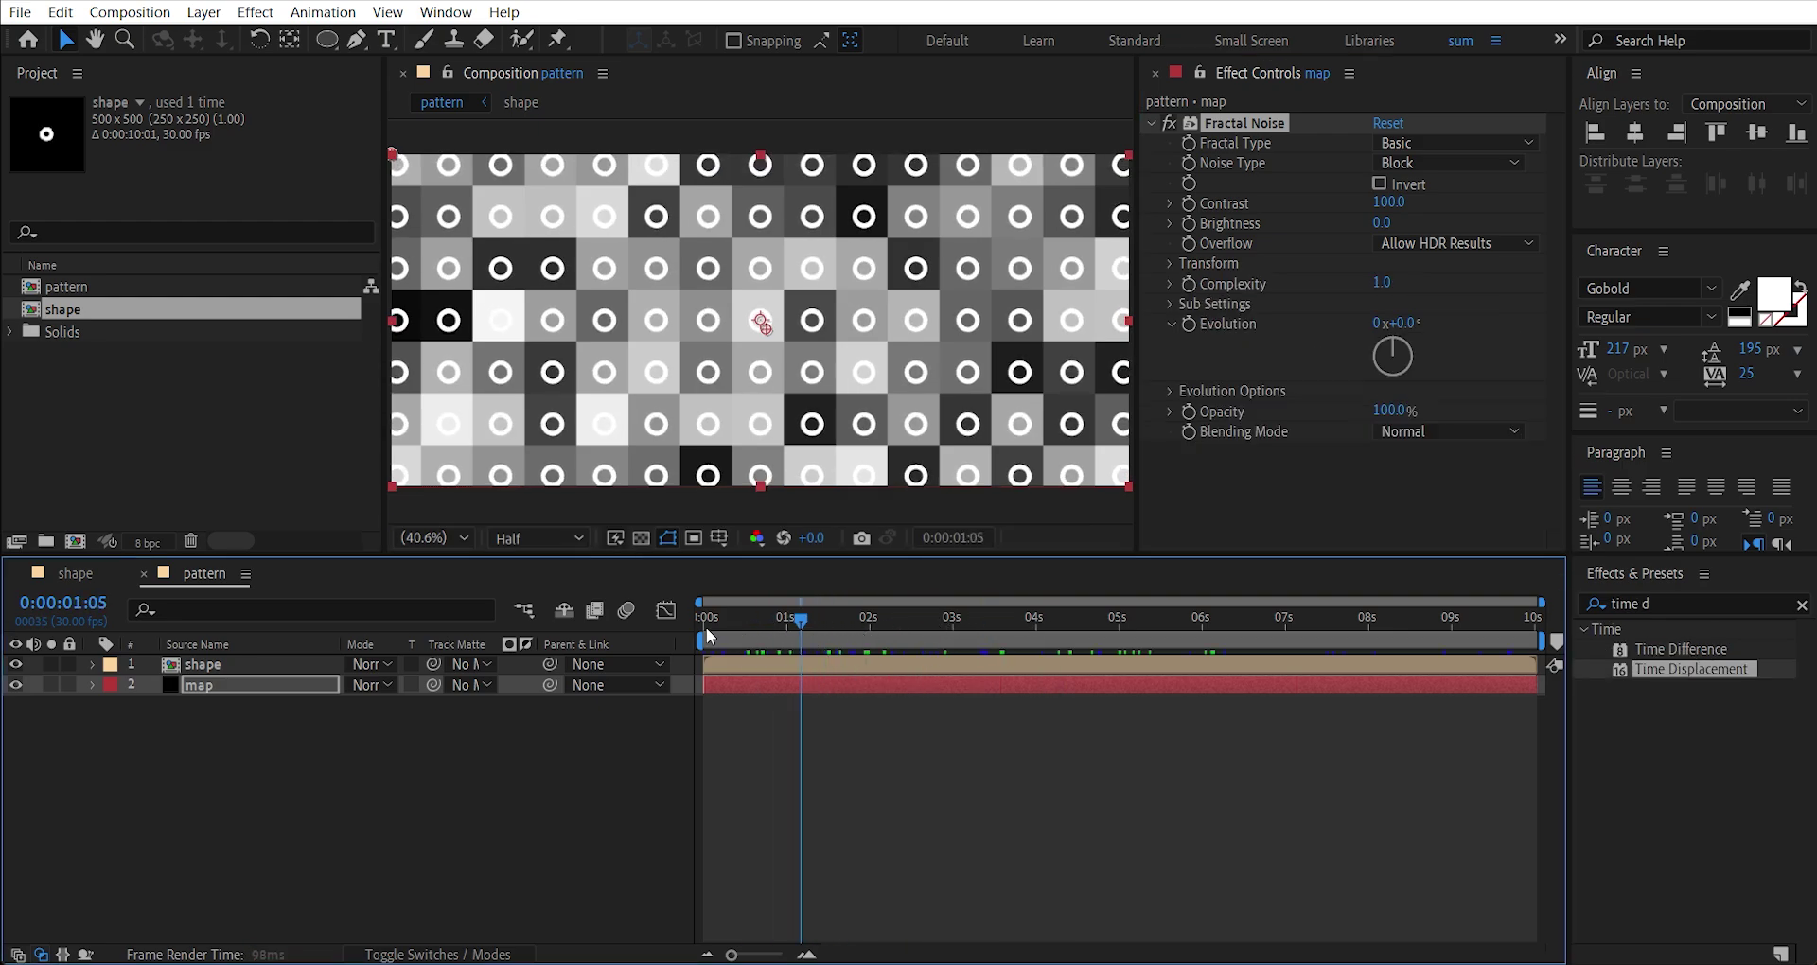
{"action": "left_click_drag", "start_coordinate": [706, 627], "coordinate": [610, 634]}
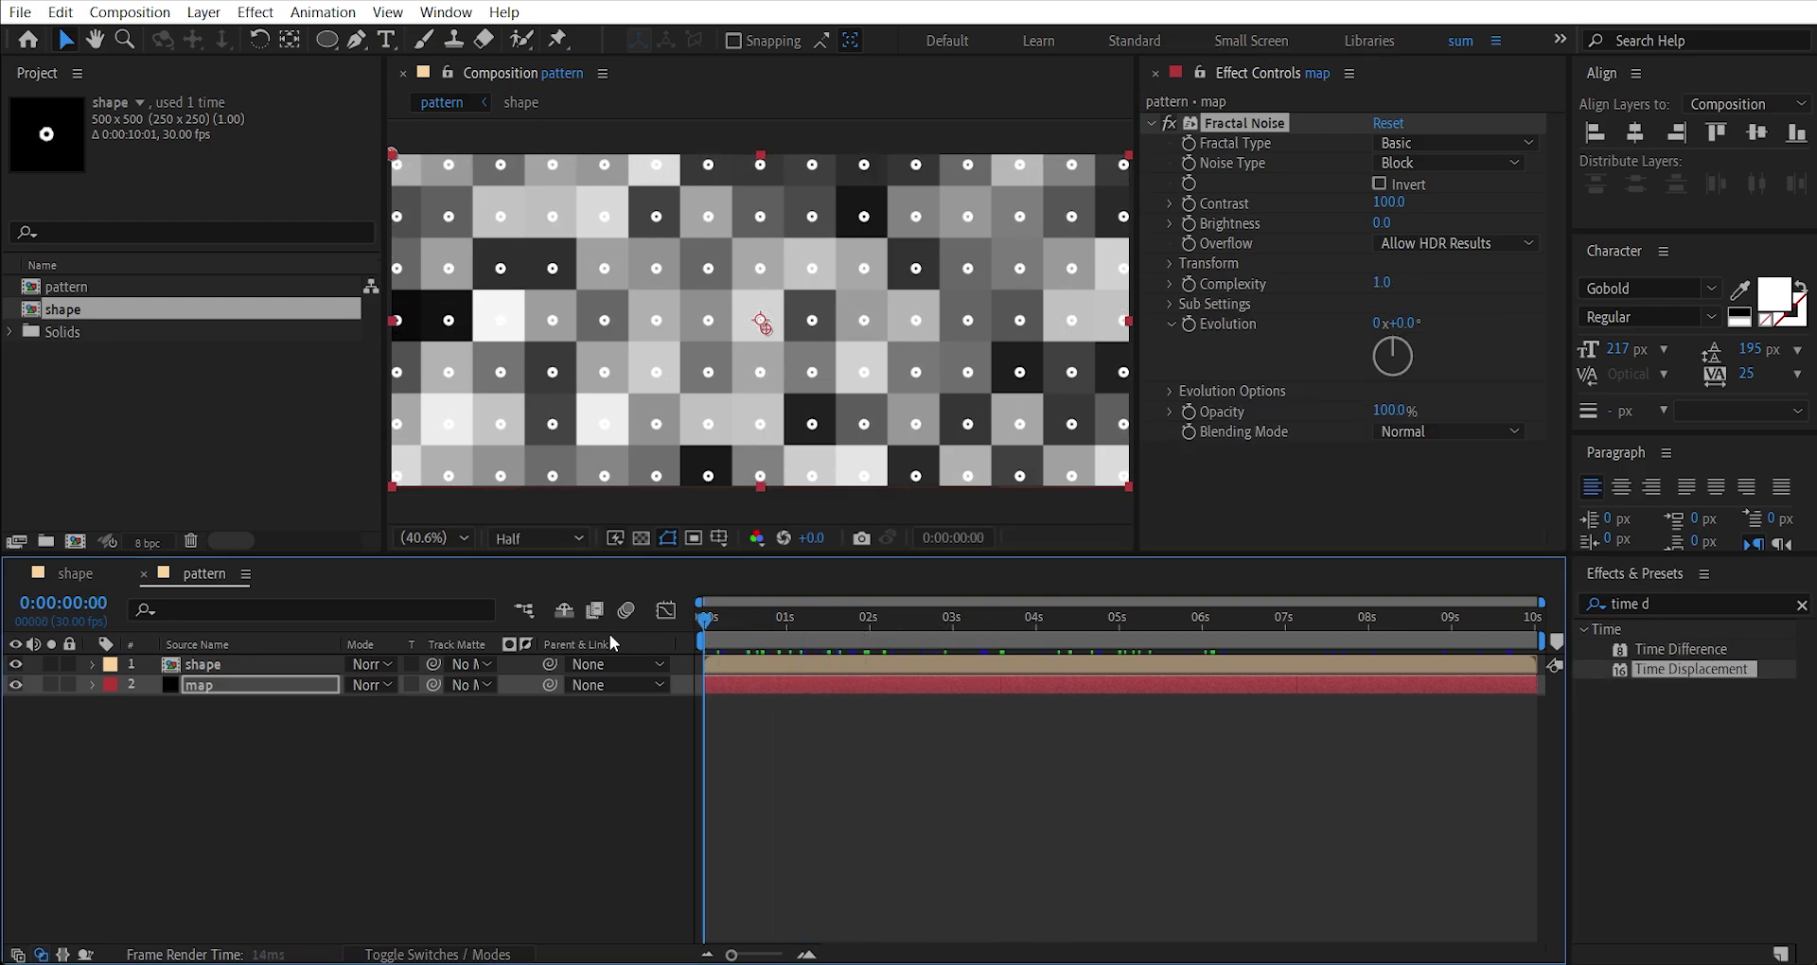
Keyframe the noise Evolution from 0 at the start to 2 revolutions at 10 seconds.
{"action": "left_click", "coordinate": [1188, 321]}
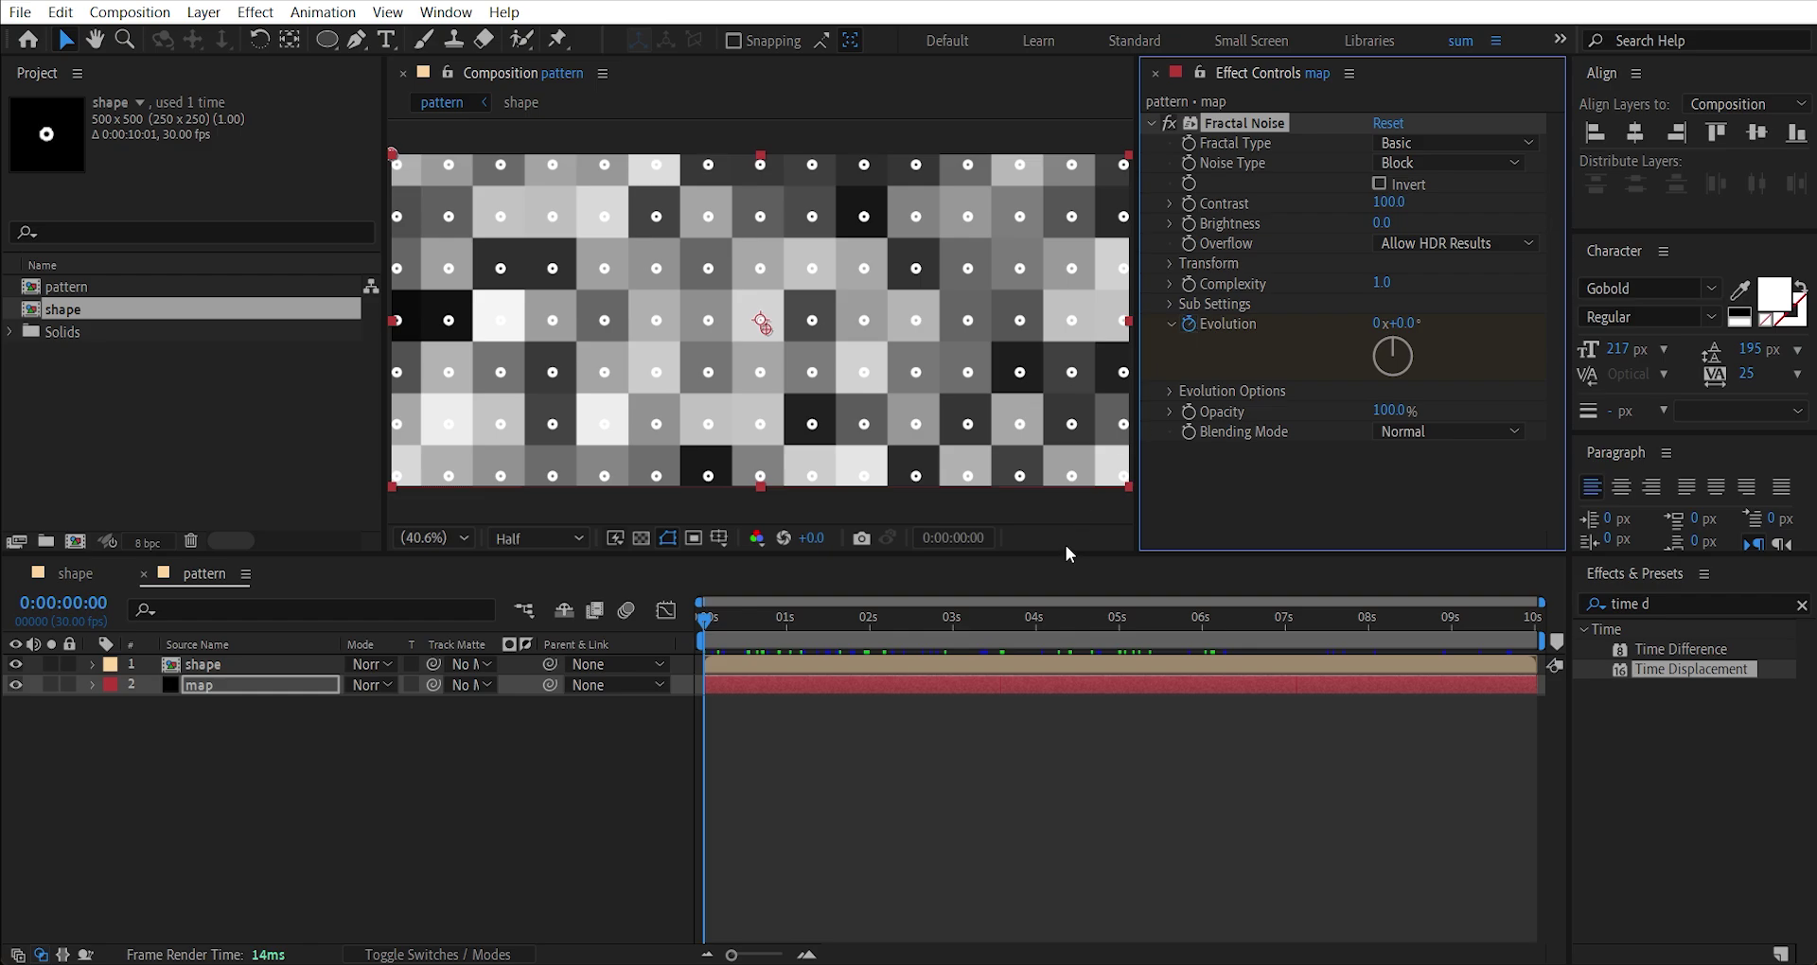
{"action": "key", "text": "u"}
{"action": "left_click_drag", "start_coordinate": [1132, 621], "coordinate": [1607, 612]}
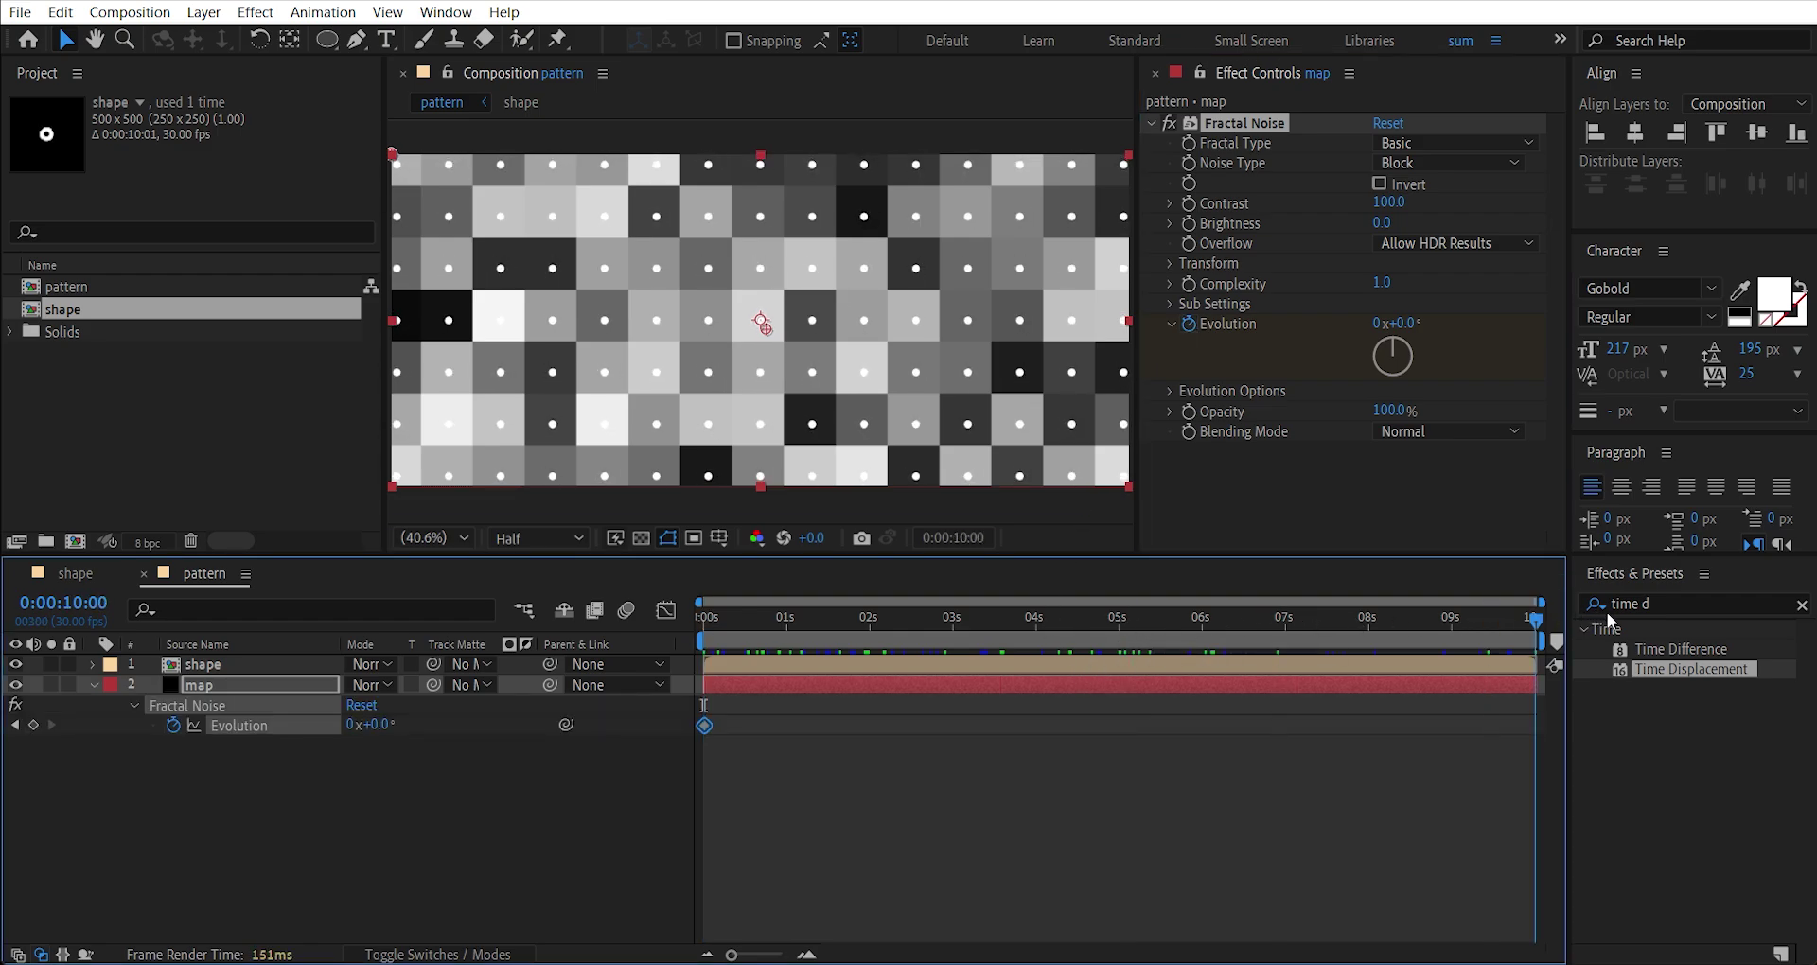
{"action": "left_click", "coordinate": [1377, 323]}
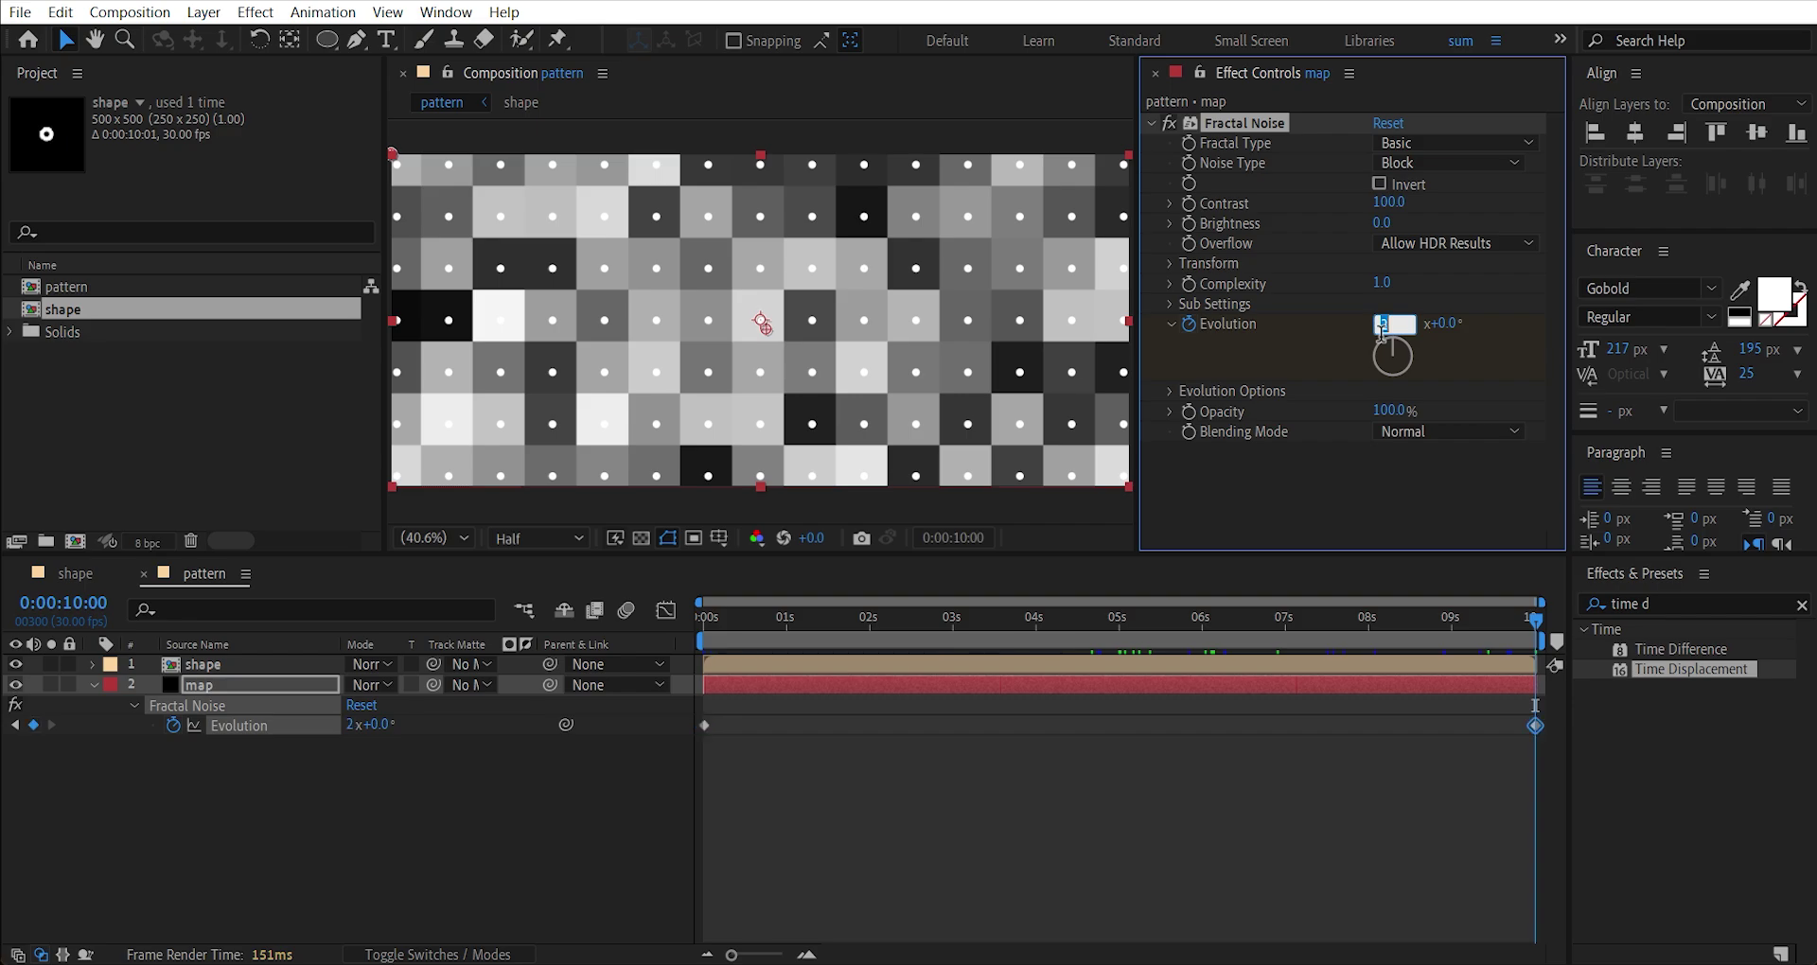
{"action": "key", "text": "Return"}
Preview the animated noise with layer handles hidden, then hide the map layer.
{"action": "key", "text": "ctrl+shift+h"}
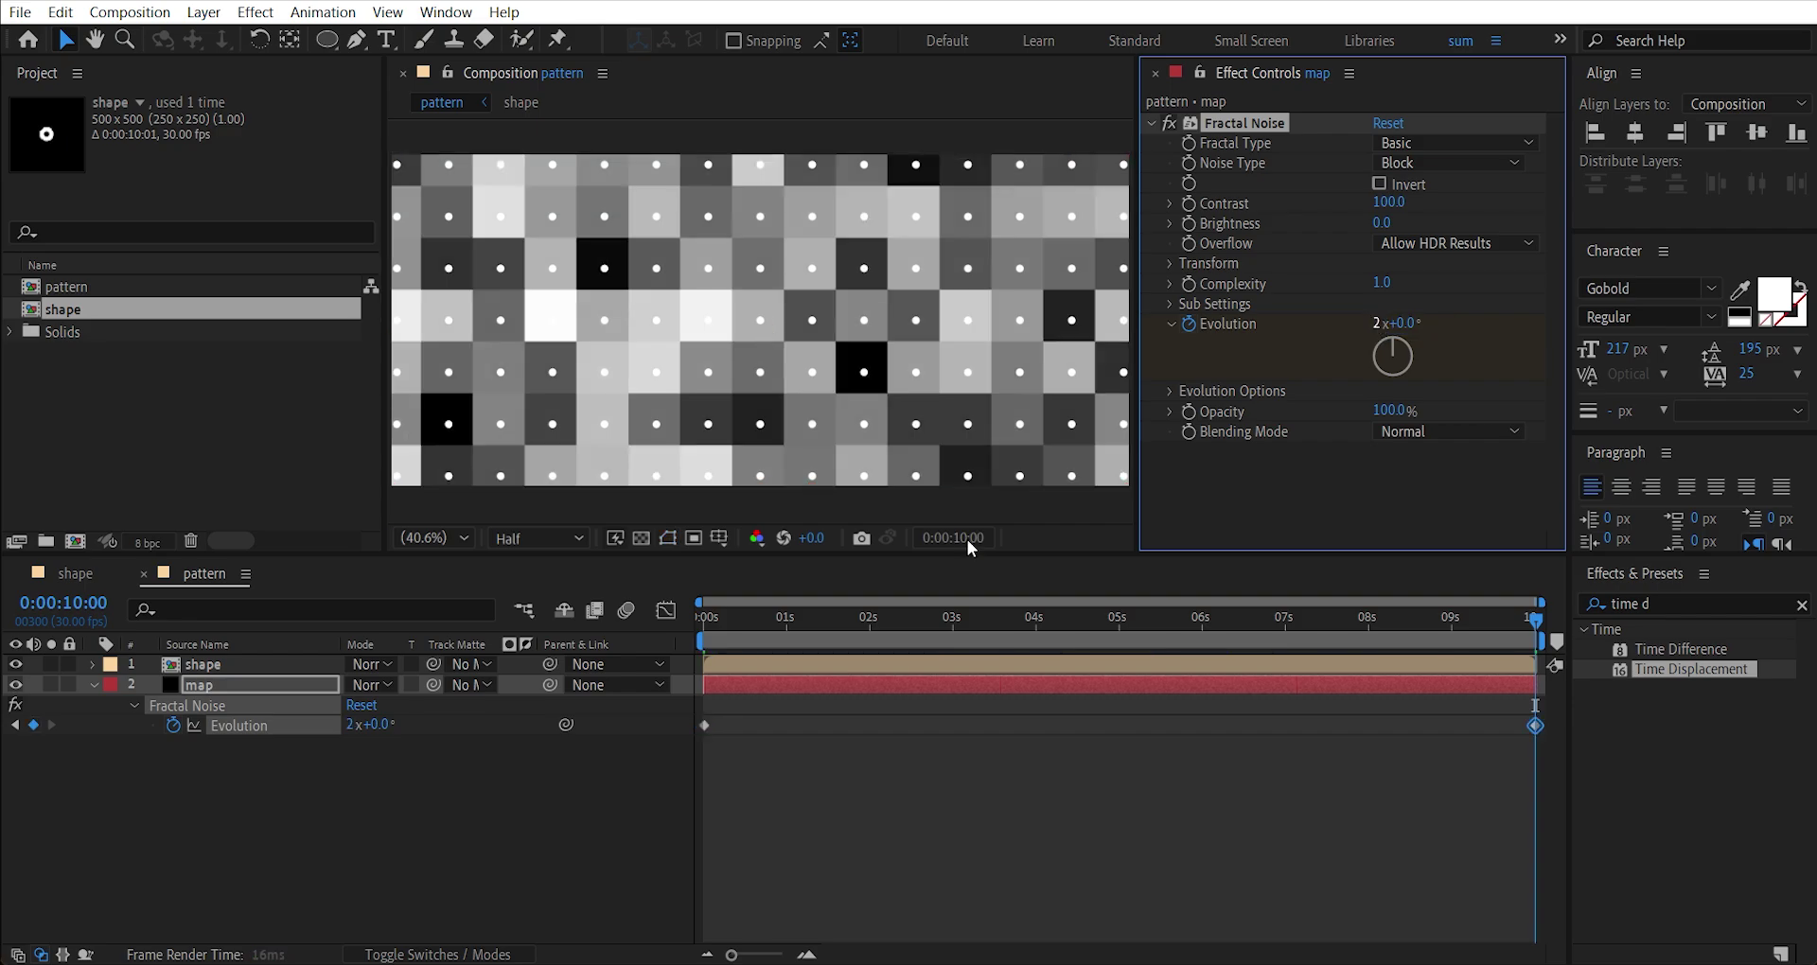
{"action": "key", "text": "space"}
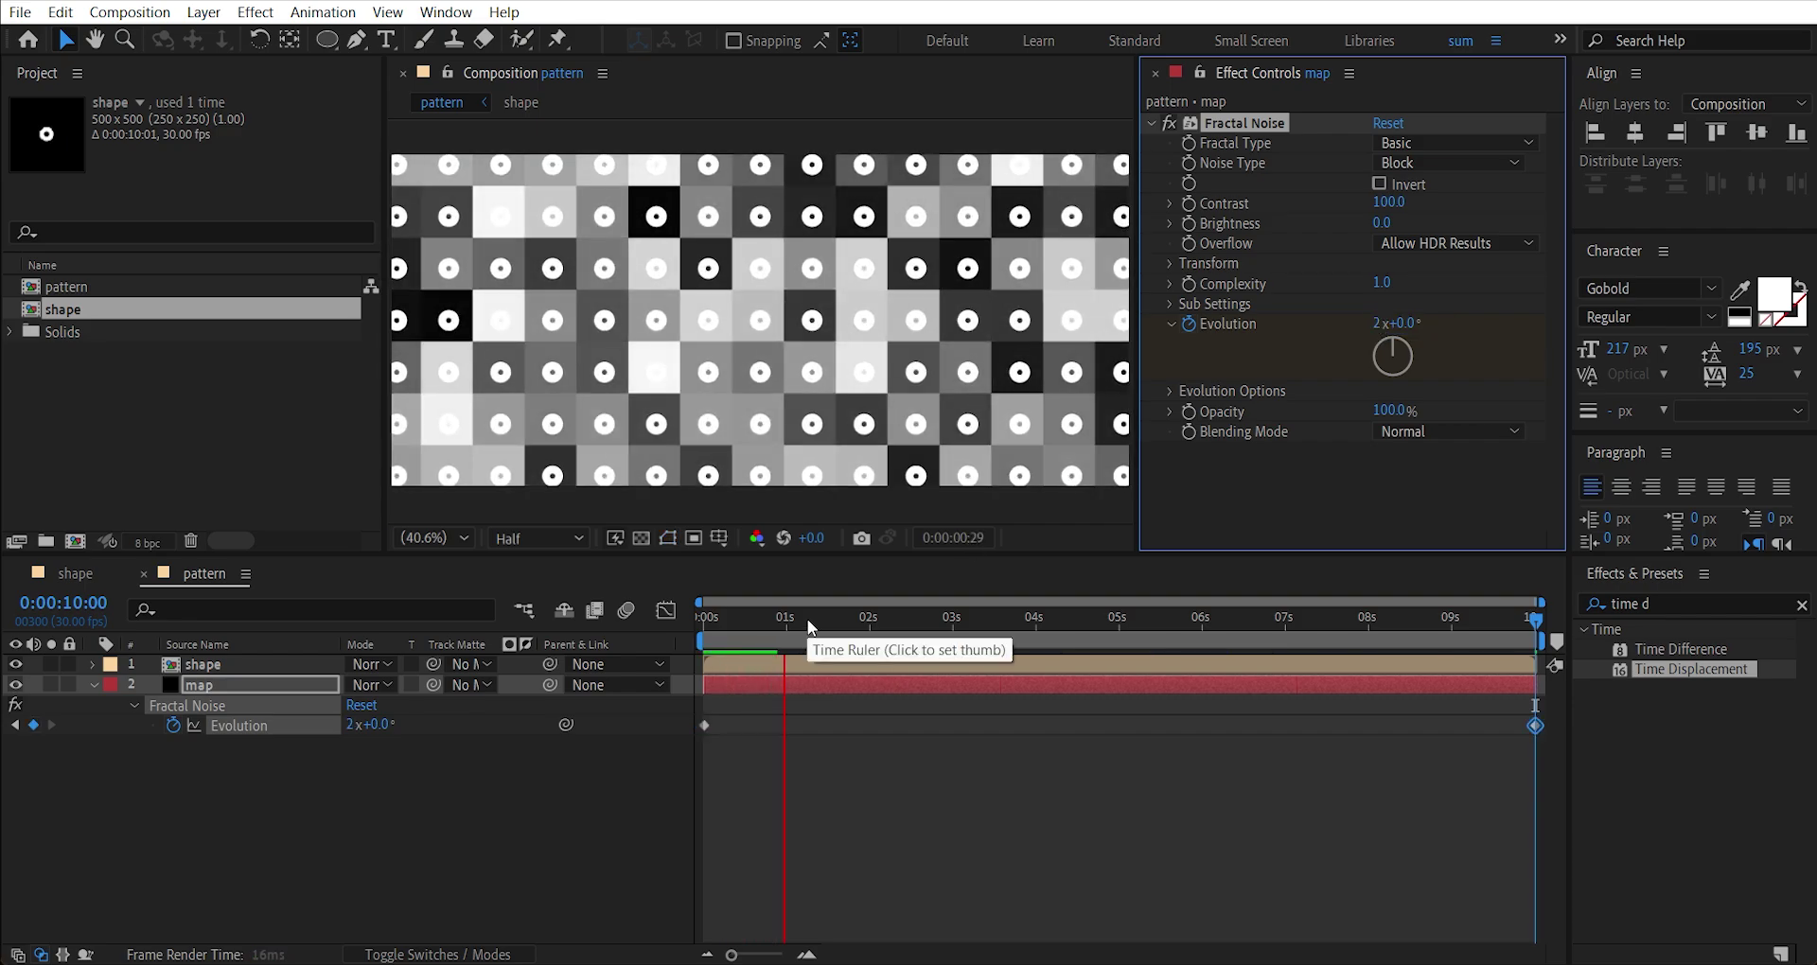
{"action": "left_click_drag", "start_coordinate": [811, 627], "coordinate": [1338, 621]}
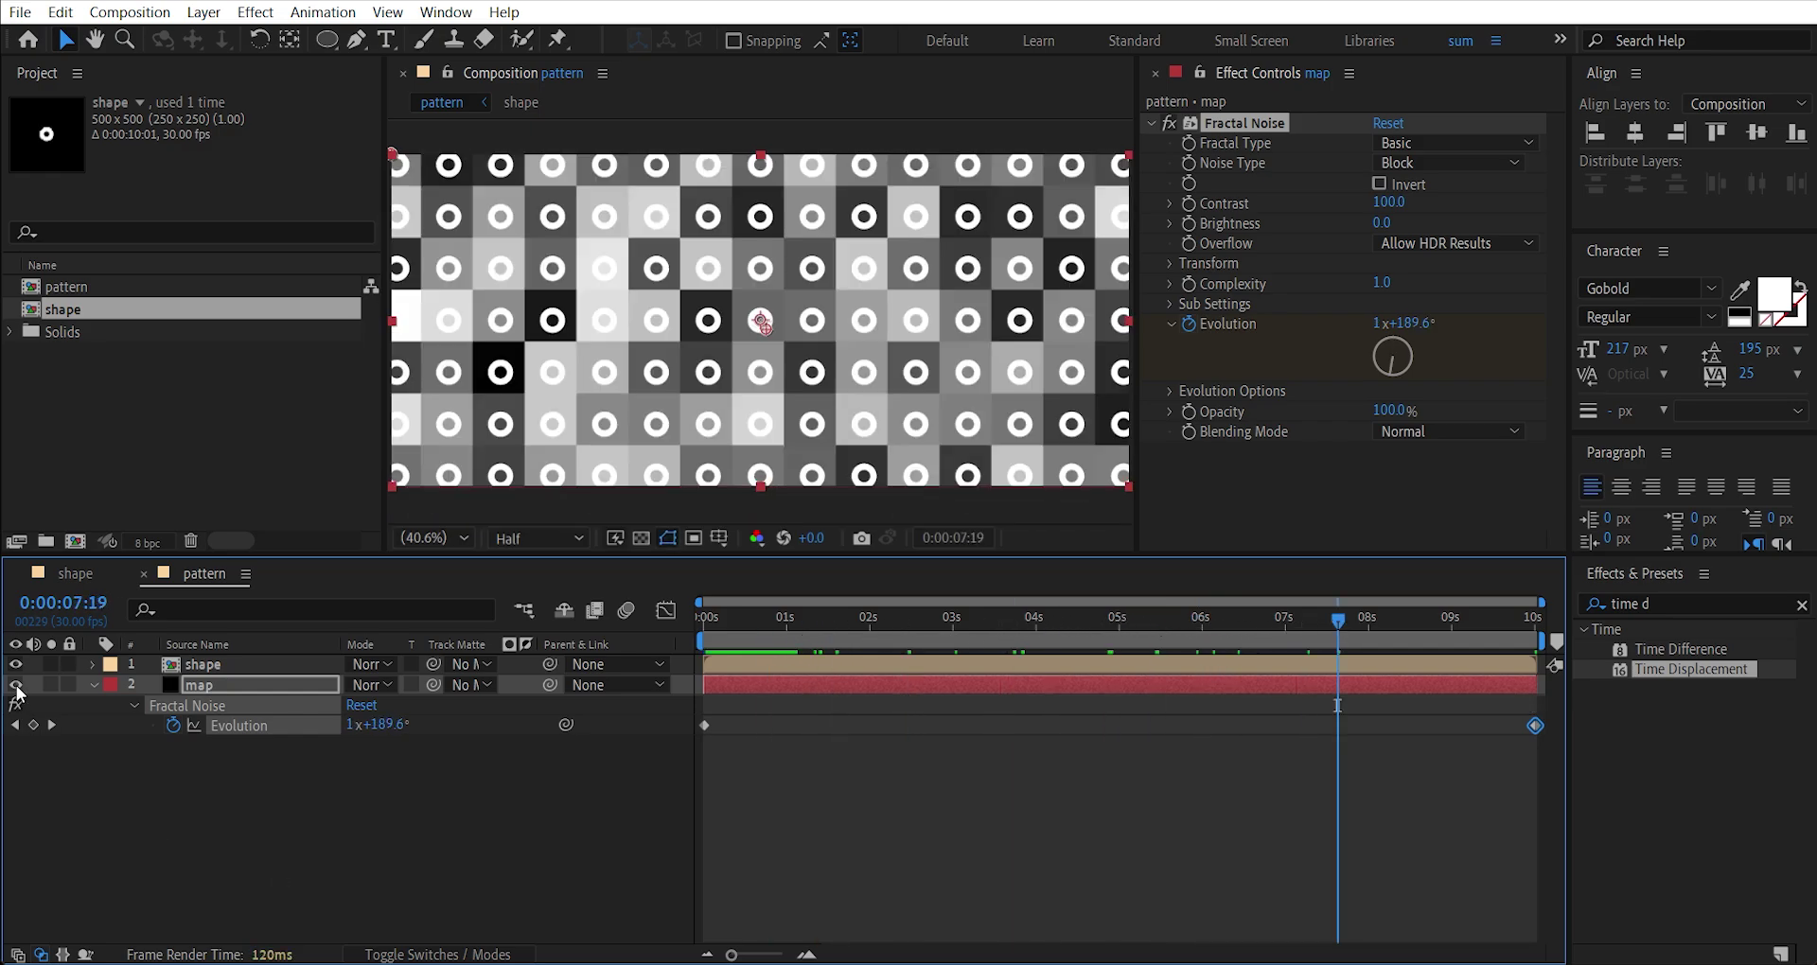
{"action": "left_click", "coordinate": [15, 685]}
{"action": "left_click", "coordinate": [380, 803]}
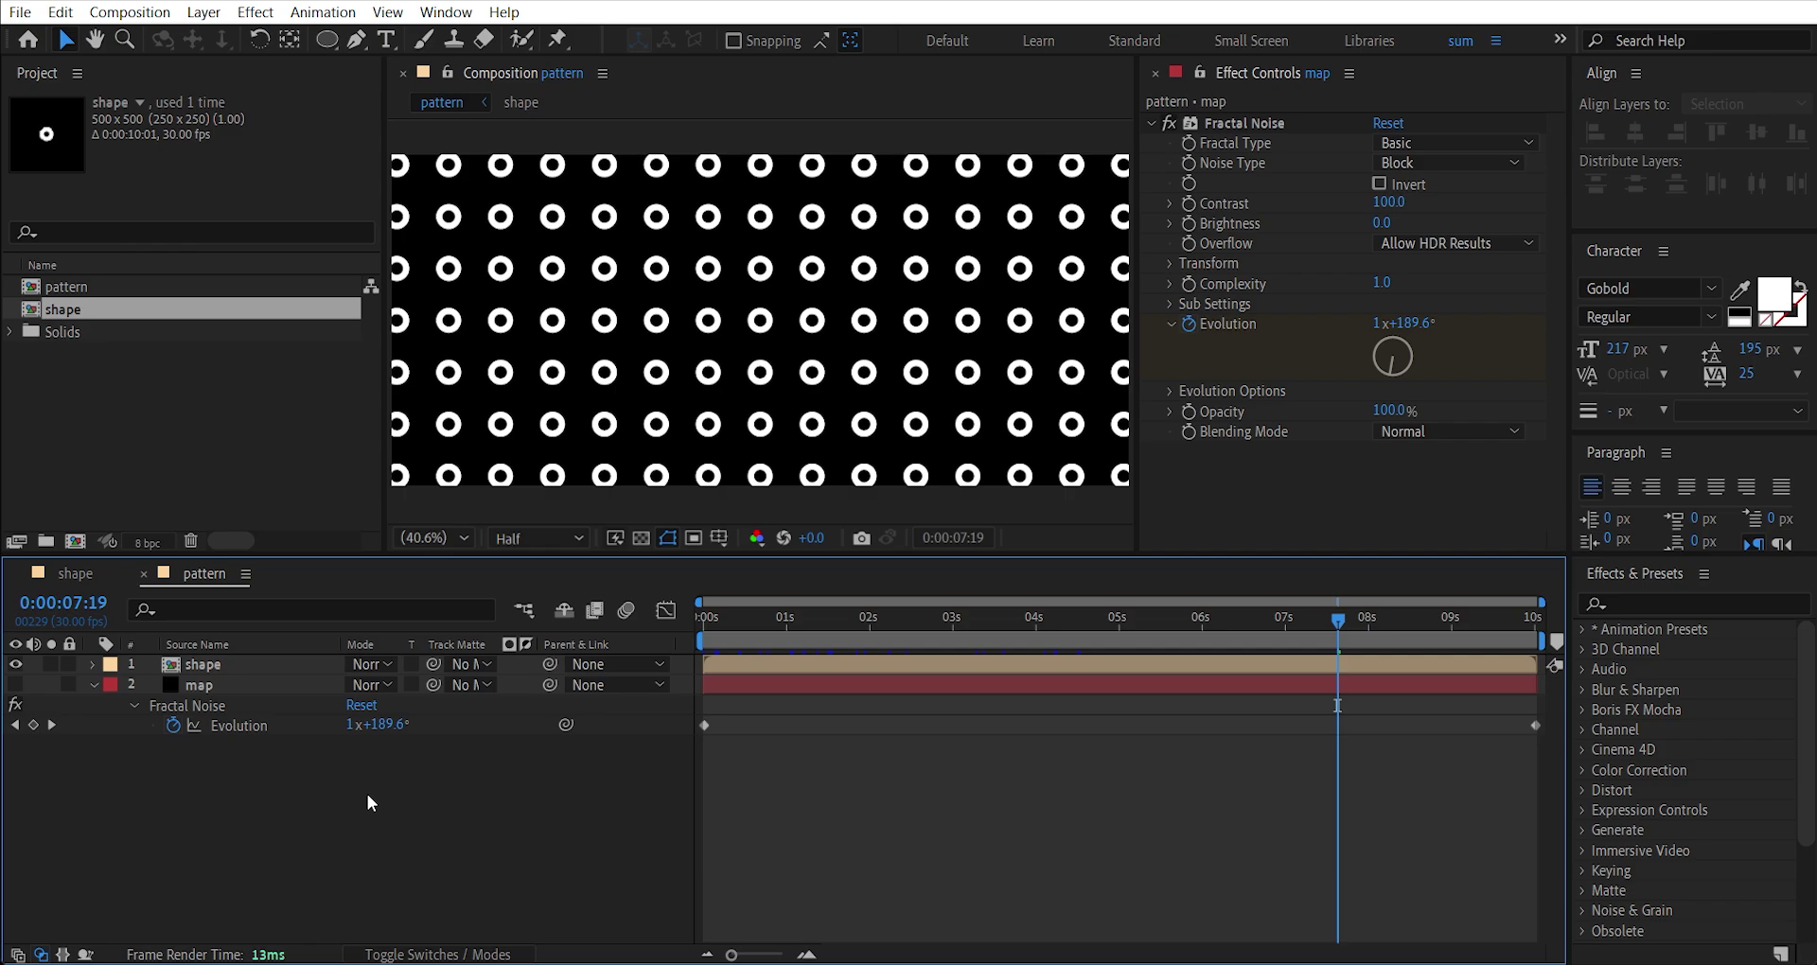
Add a new adjustment layer to the pattern comp.
{"action": "key", "text": "u"}
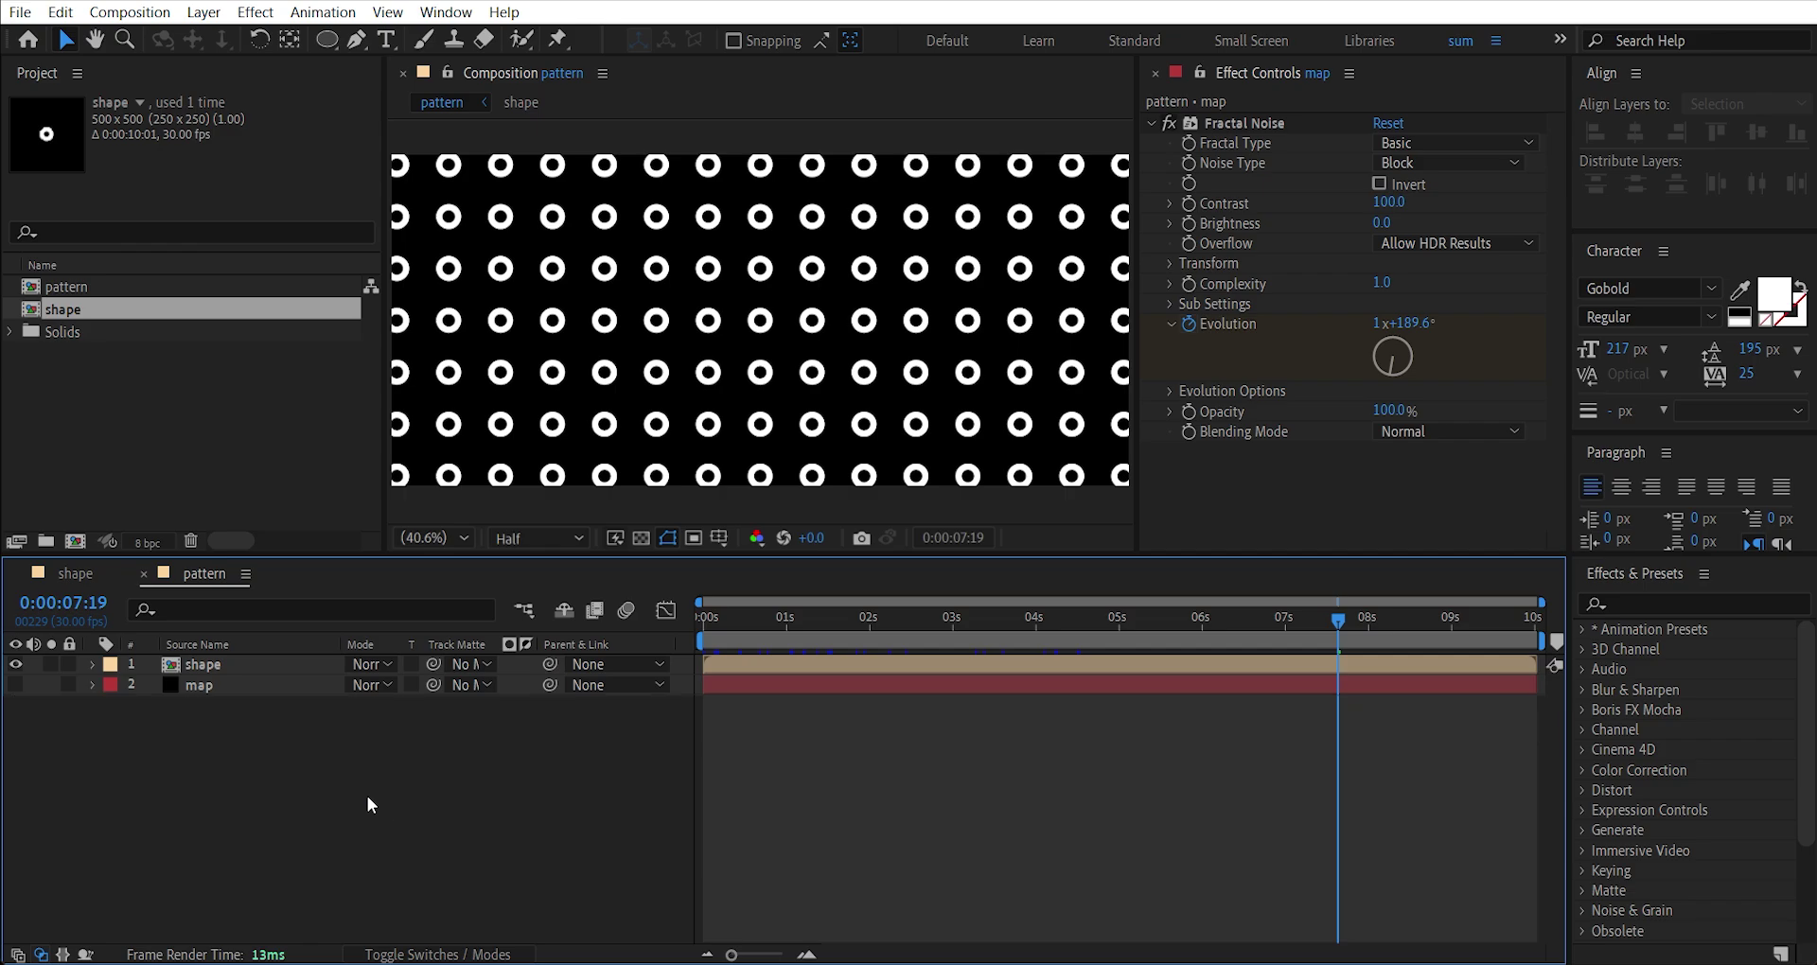
{"action": "right_click", "coordinate": [369, 798]}
{"action": "mouse_move", "coordinate": [465, 512]}
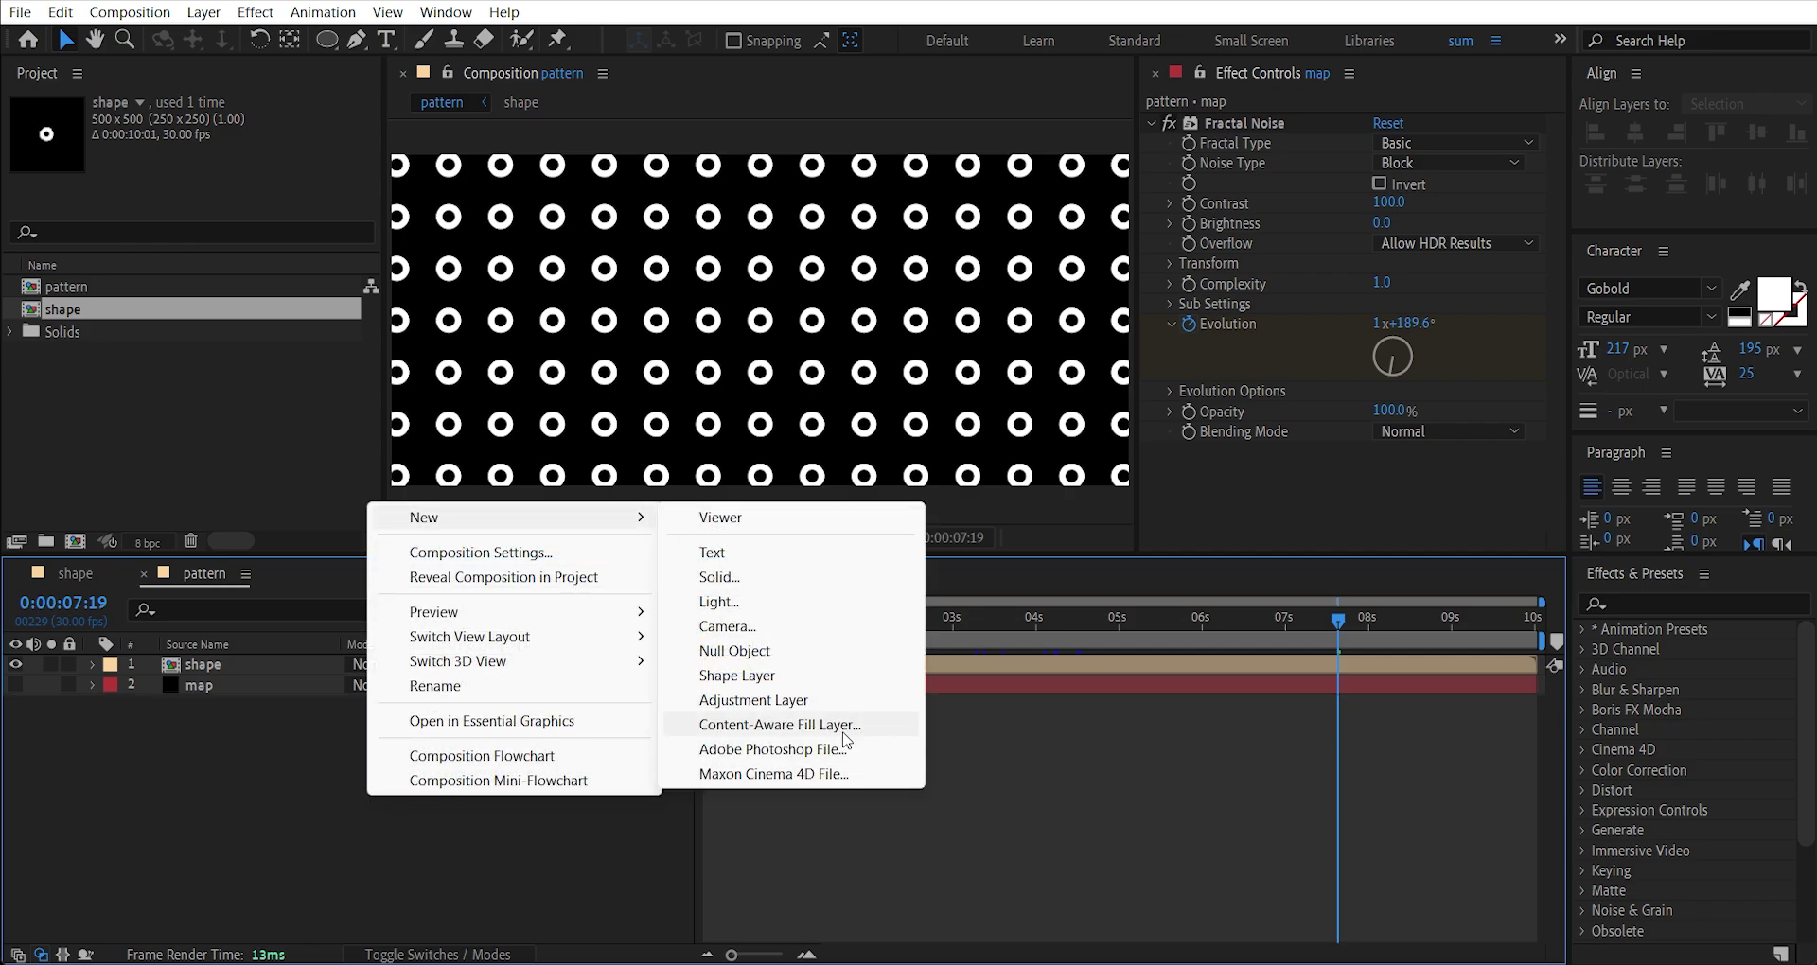
{"action": "left_click", "coordinate": [809, 700]}
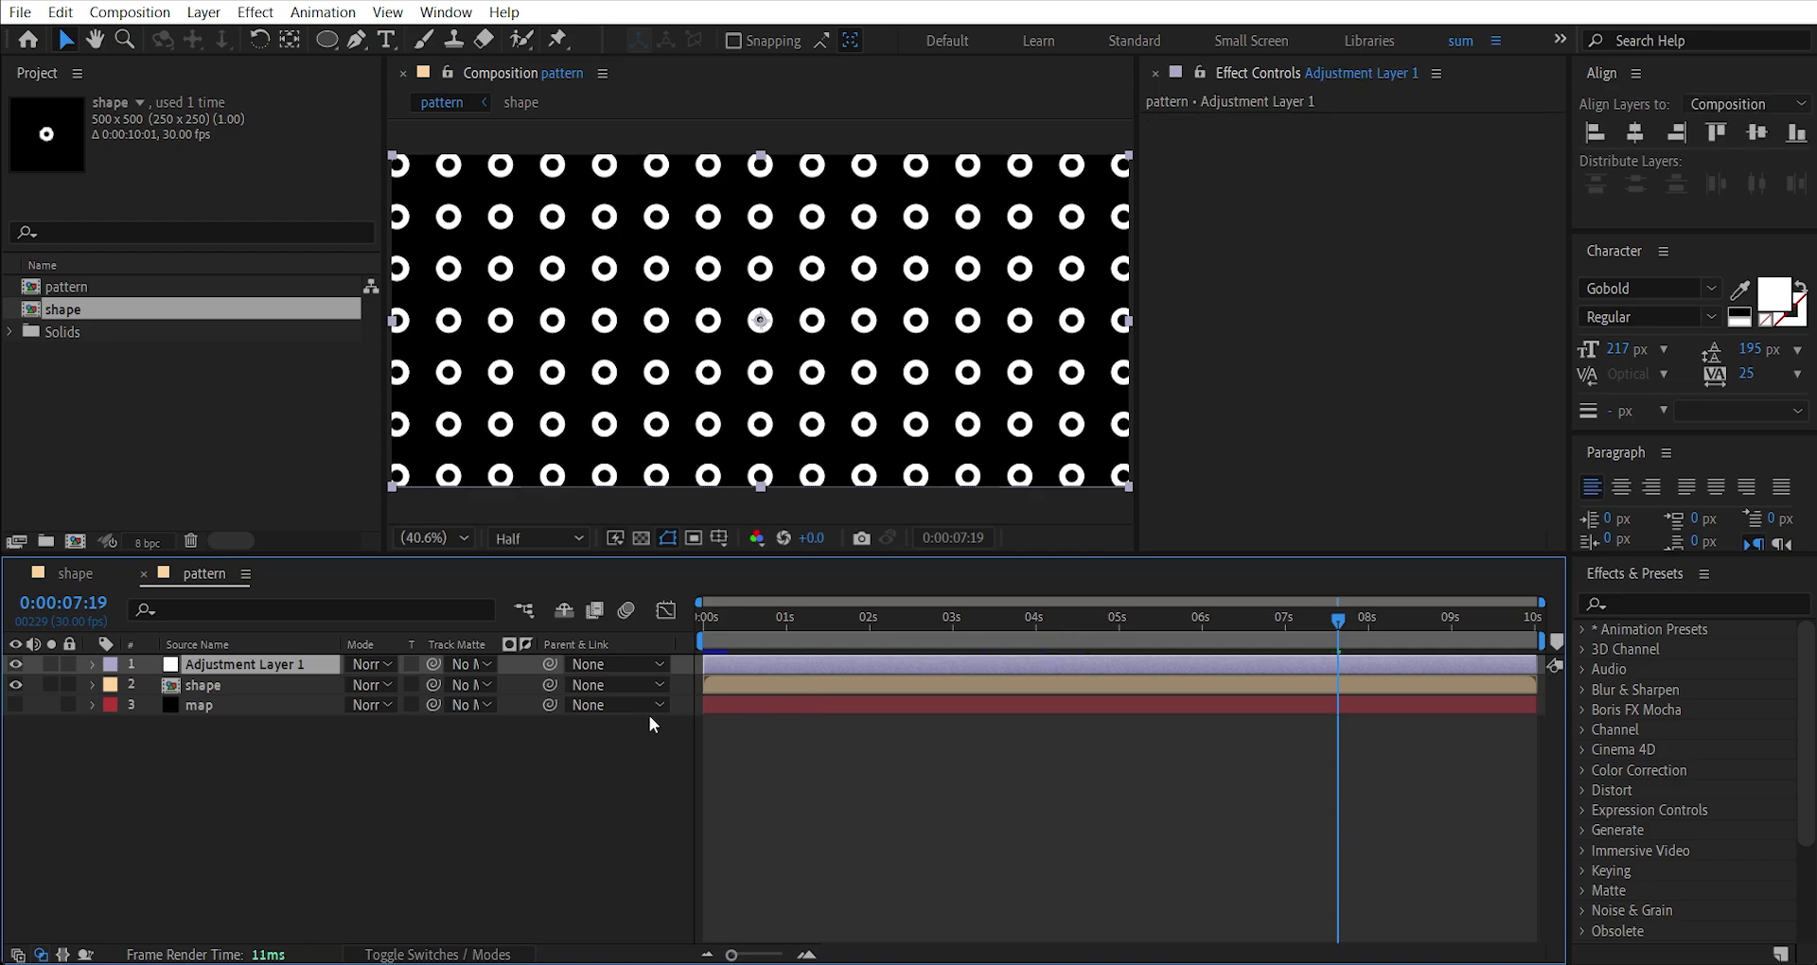
Apply Time Displacement driven by layer 3. map using its Effects & Masks, then preview.
{"action": "left_click", "coordinate": [1642, 604]}
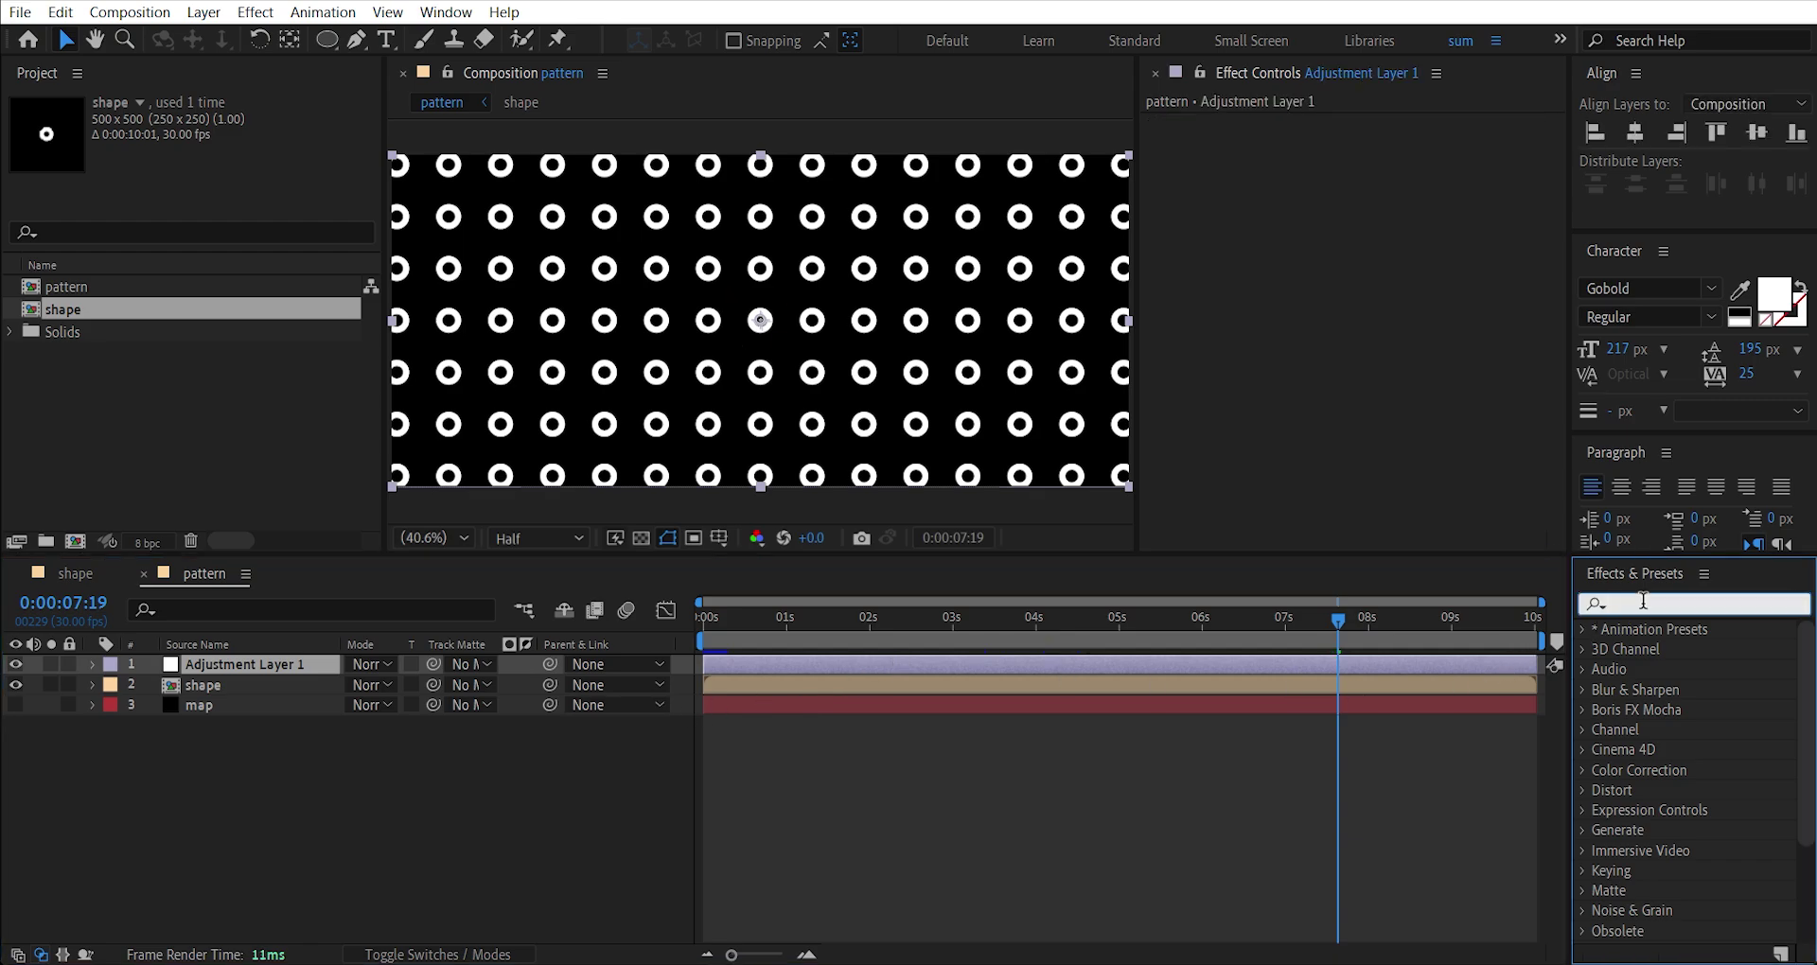
{"action": "type", "text": "time di"}
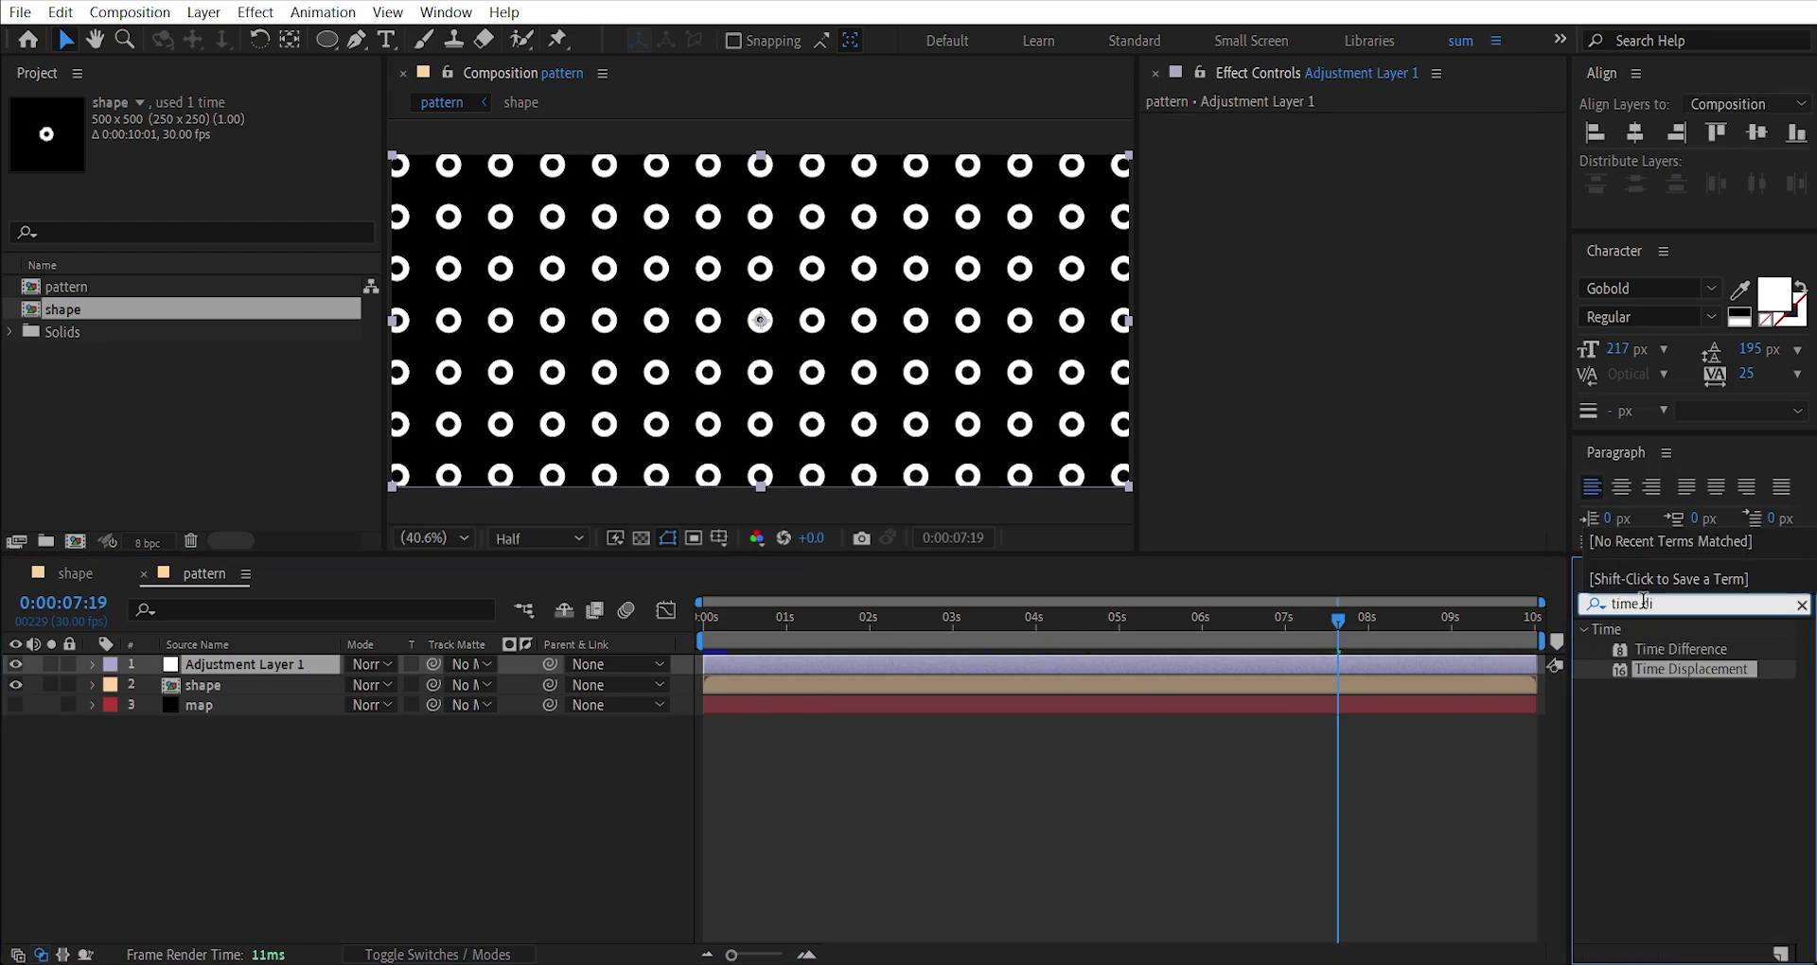
{"action": "double_click", "coordinate": [1704, 669]}
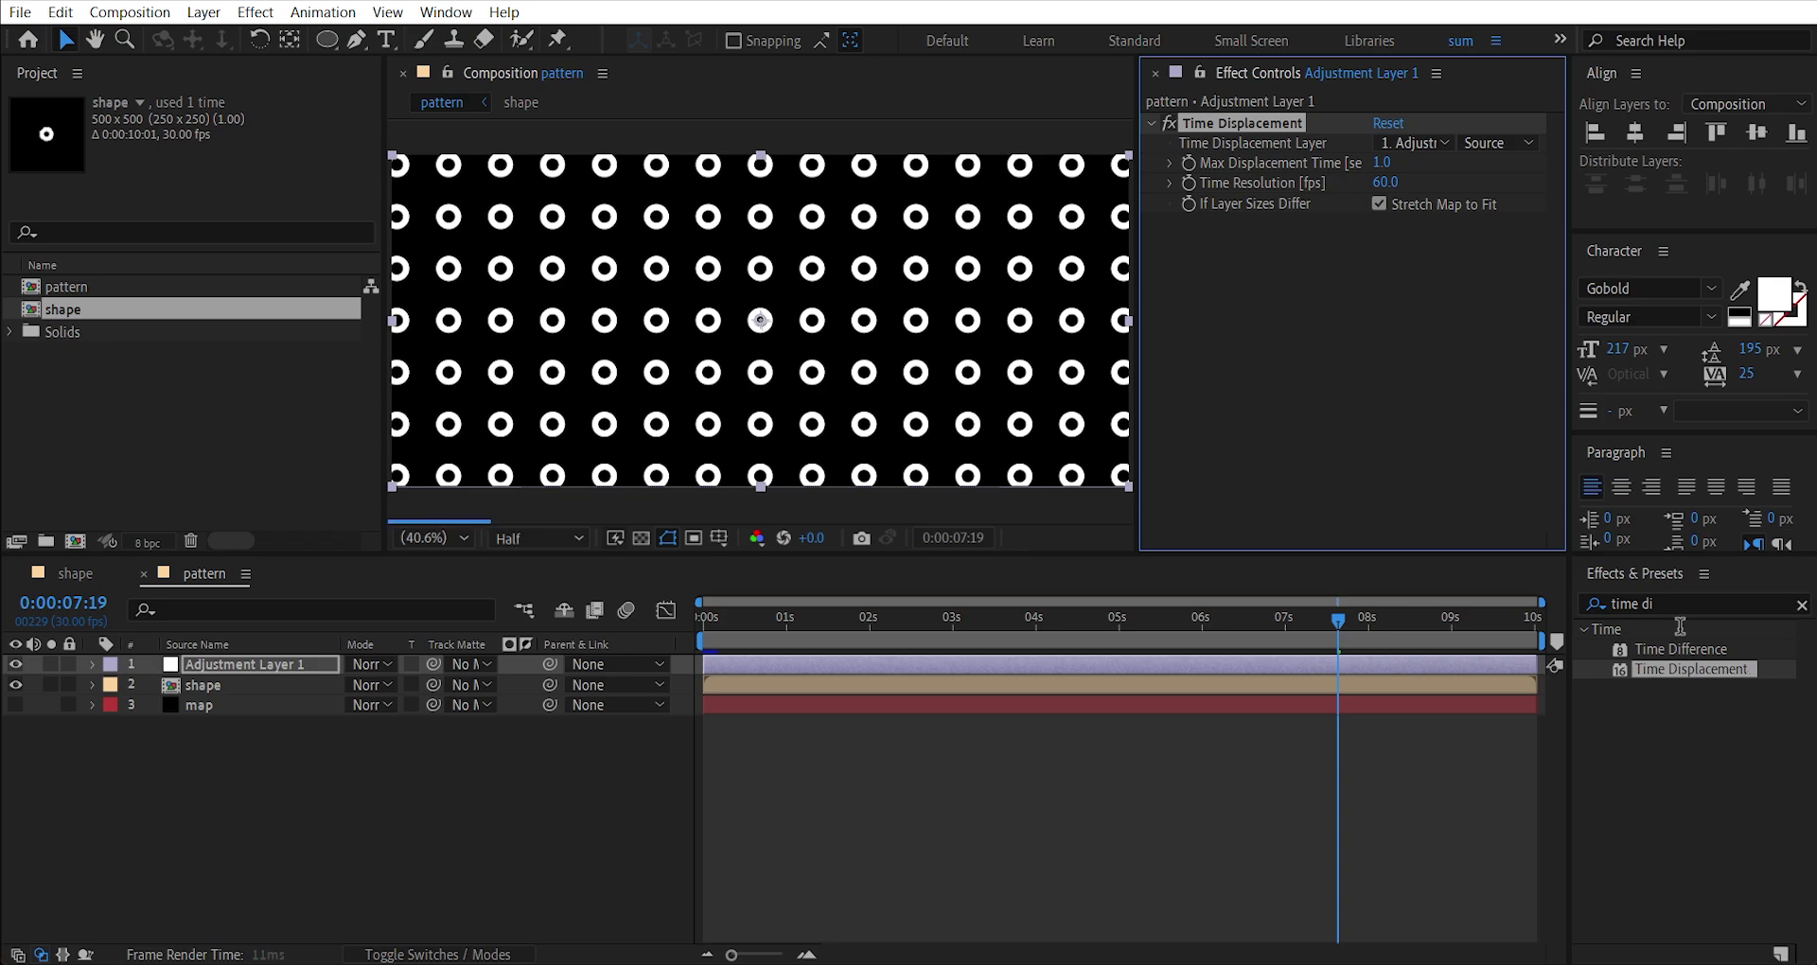
{"action": "left_click", "coordinate": [1416, 143]}
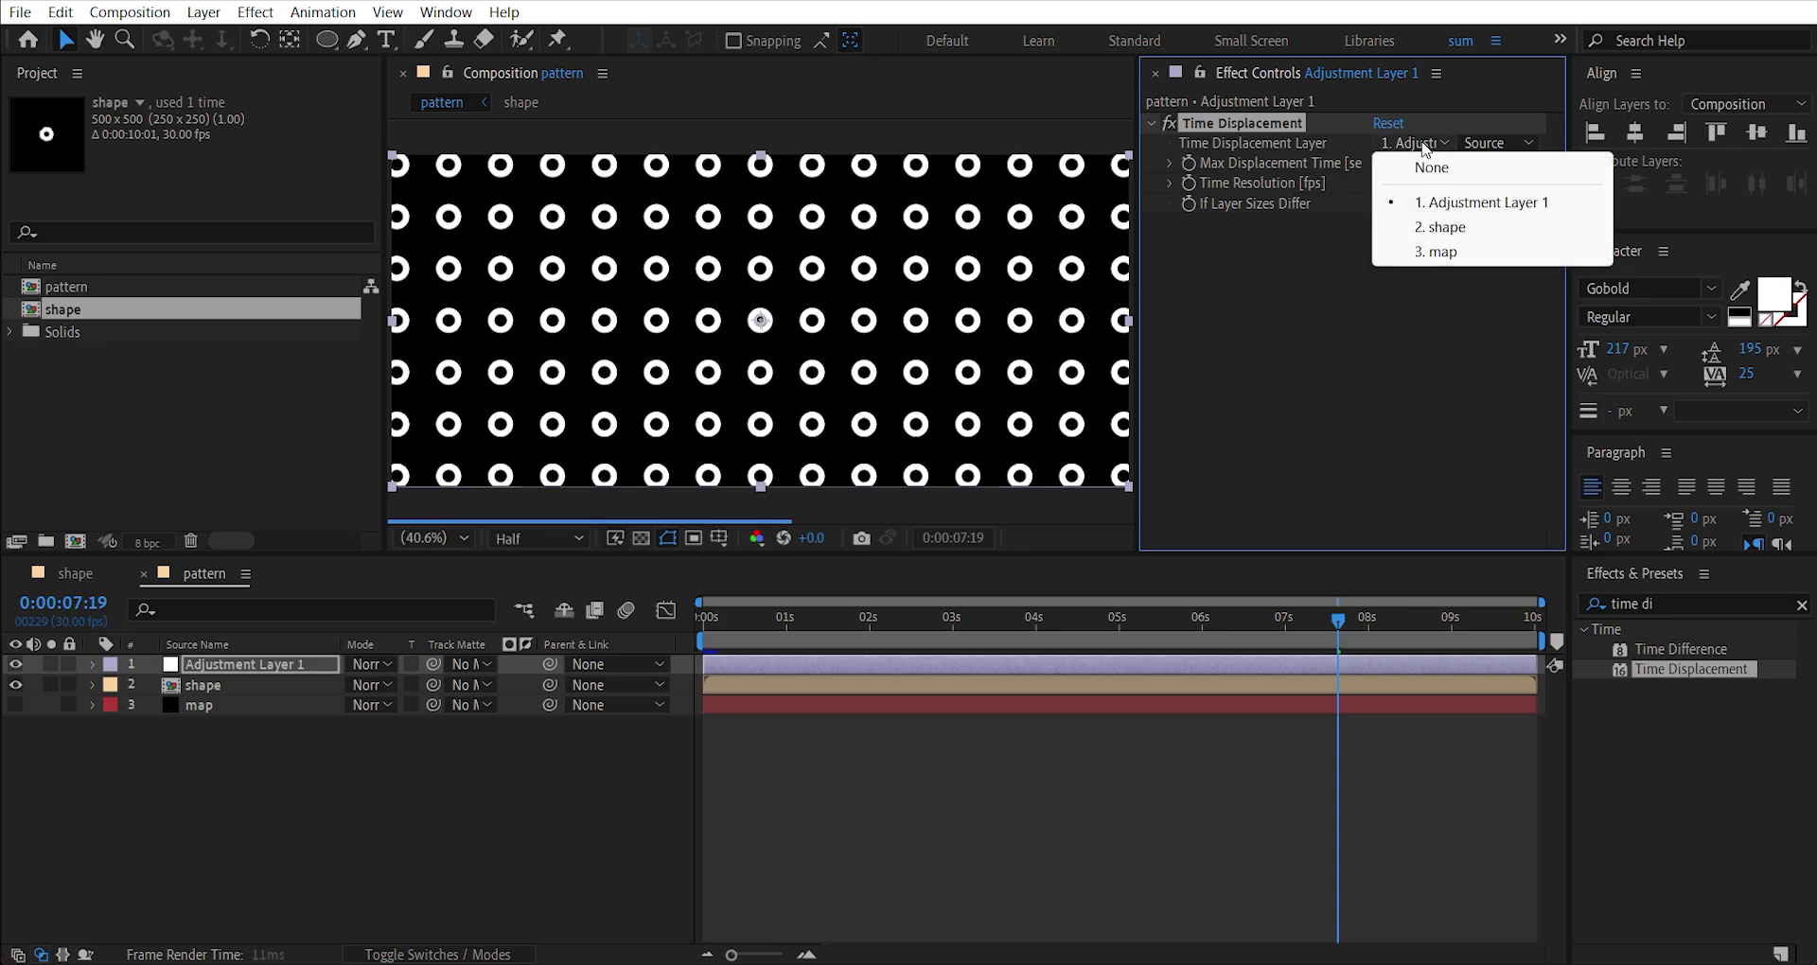
{"action": "left_click", "coordinate": [1430, 252]}
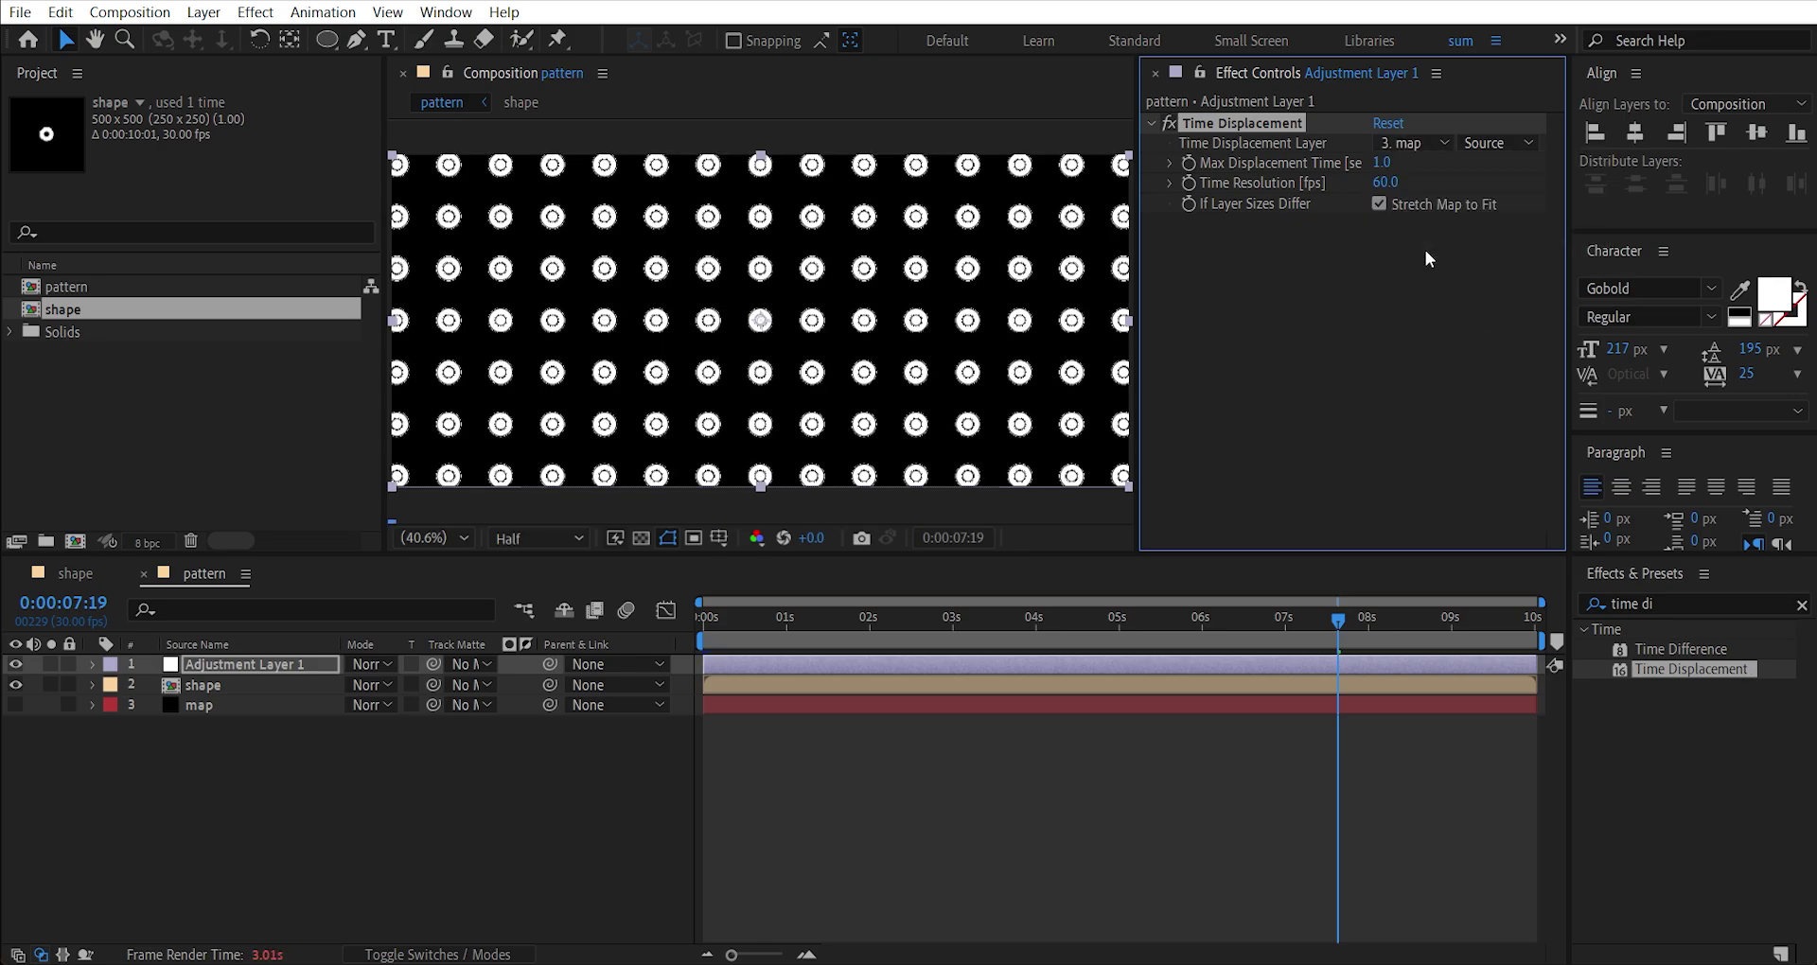
{"action": "left_click", "coordinate": [1498, 142]}
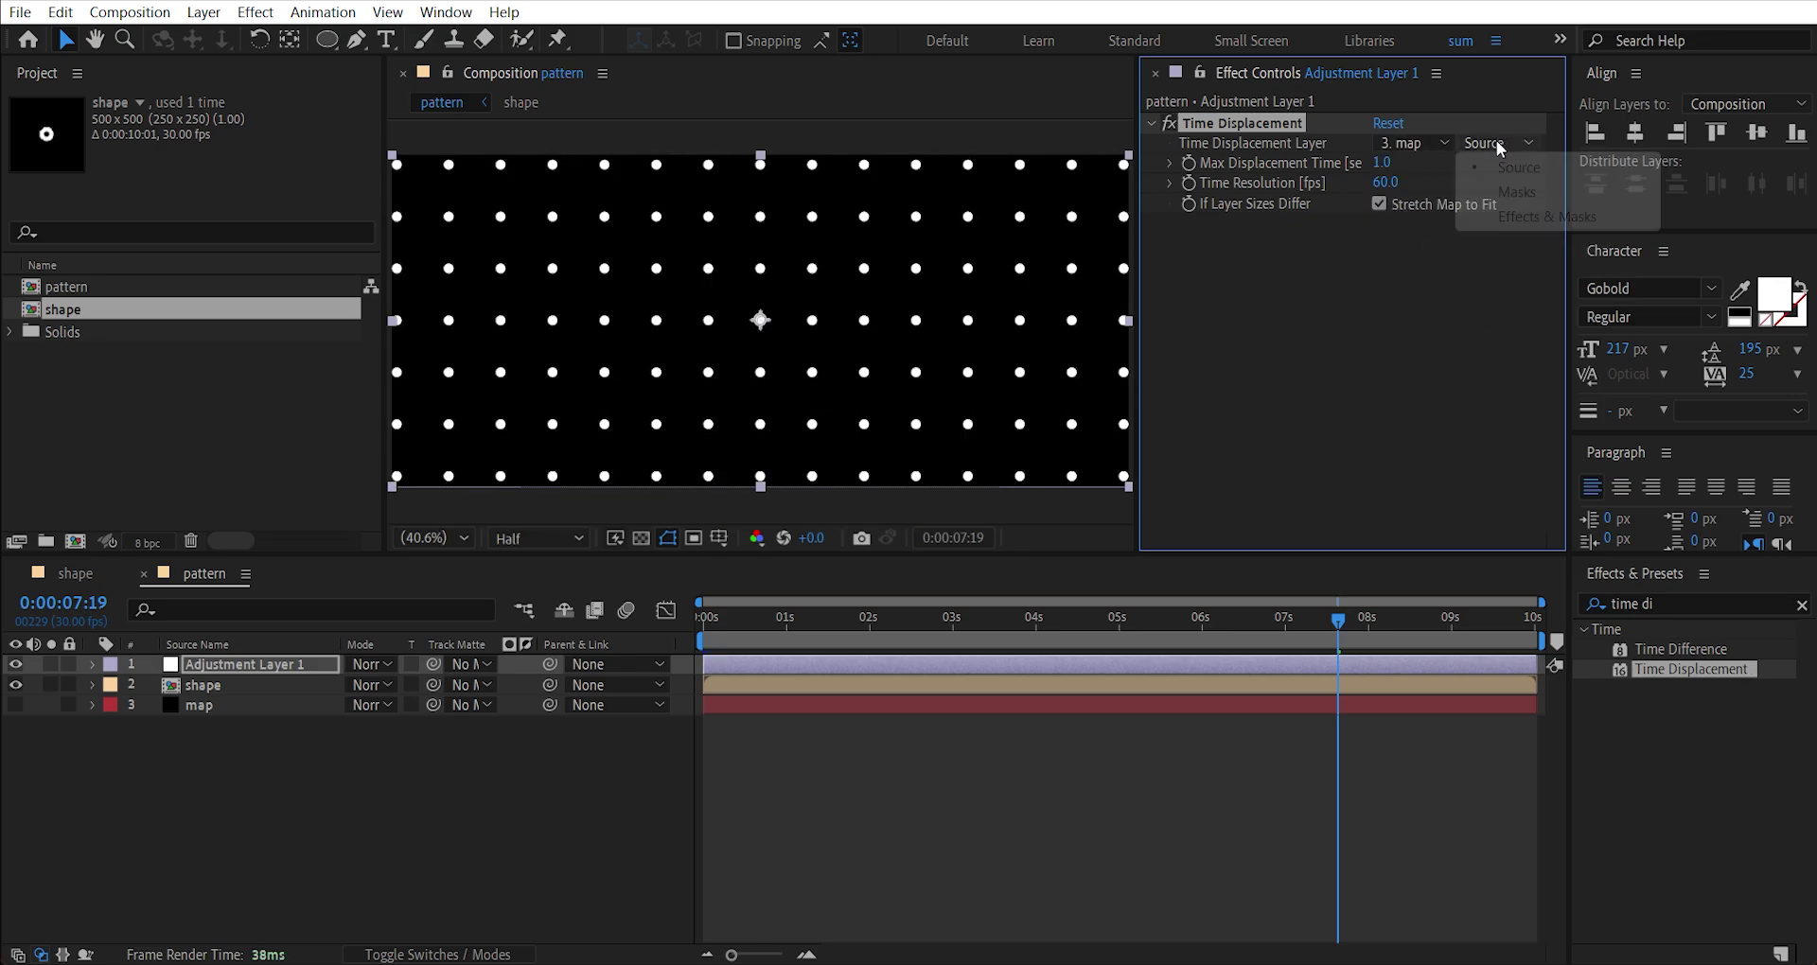
{"action": "left_click", "coordinate": [1505, 218]}
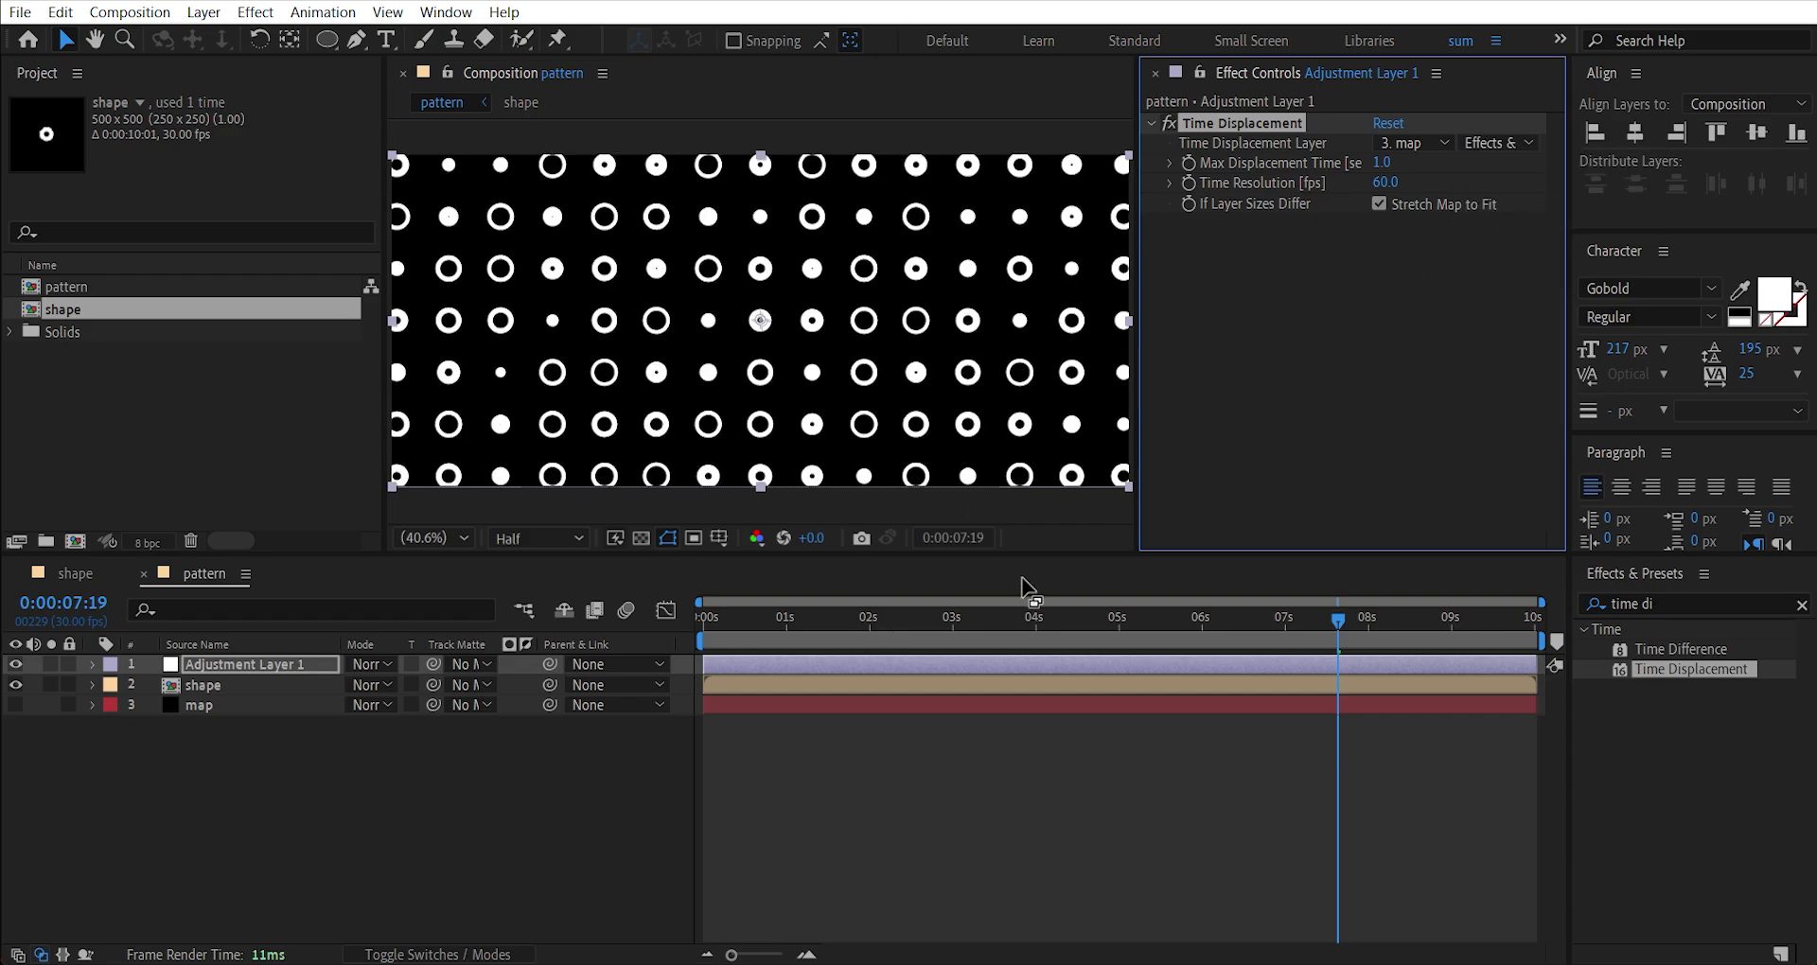
{"action": "left_click", "coordinate": [951, 617]}
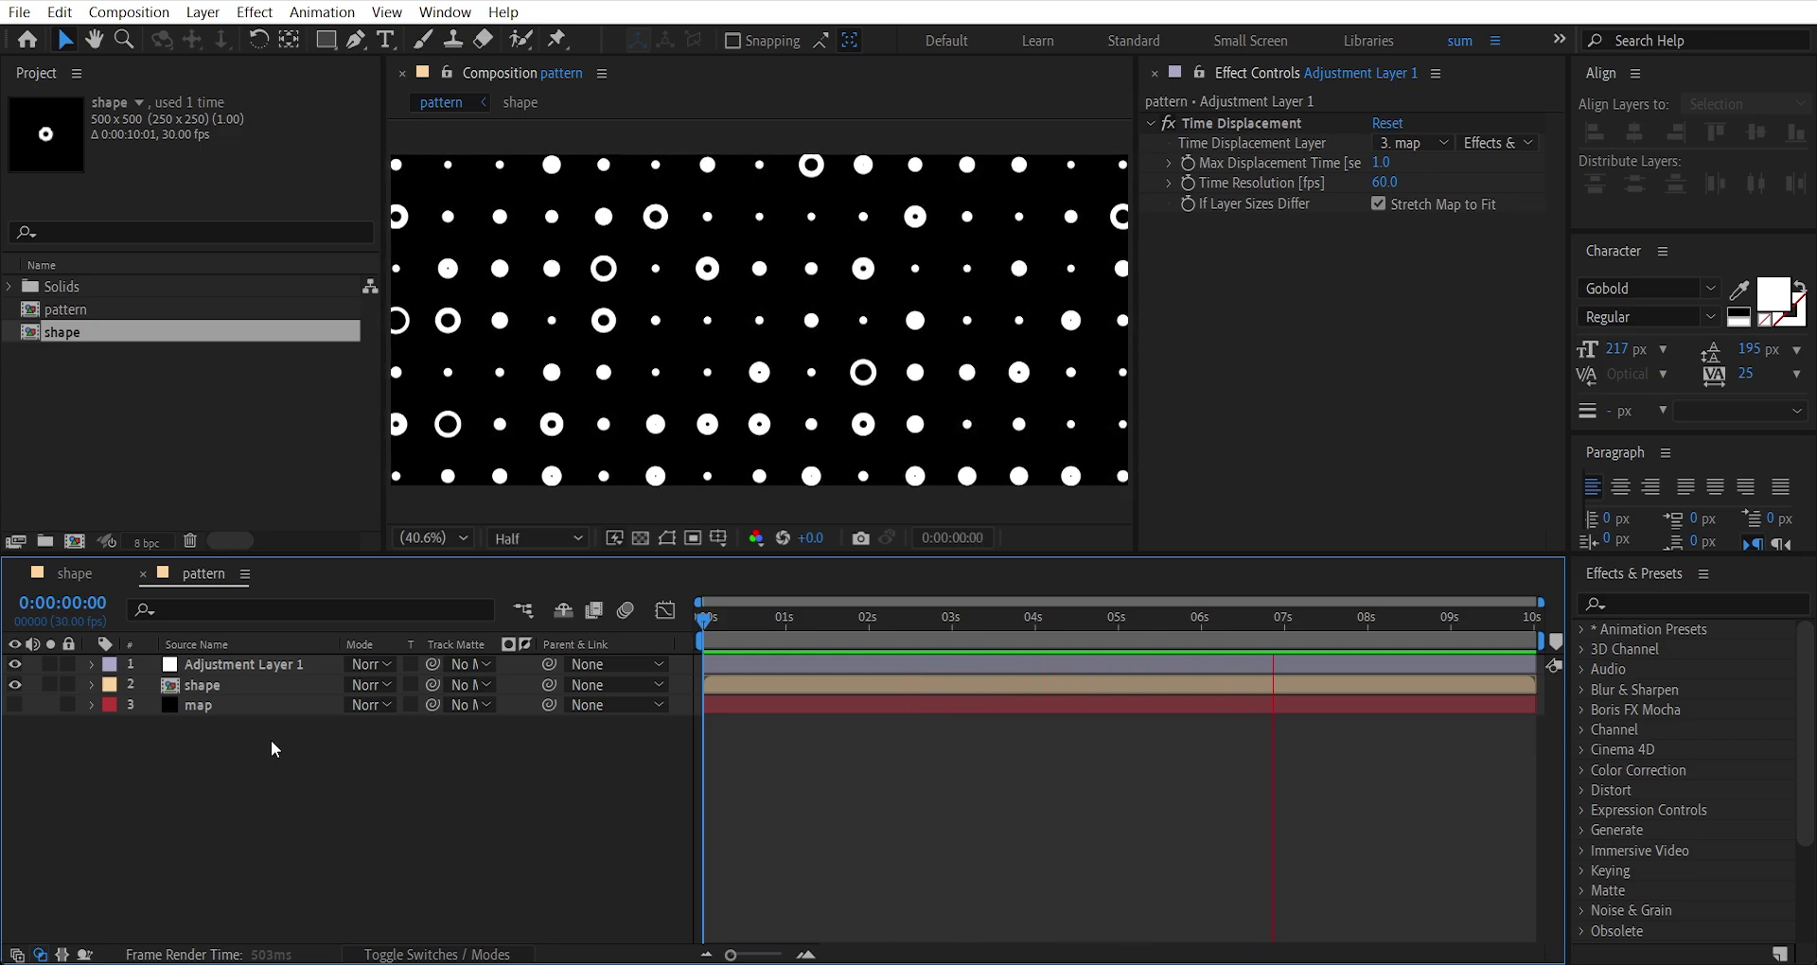
Select the adjustment, shape and map layers and pre-compose them as 'pattern displacement'.
{"action": "left_click_drag", "start_coordinate": [271, 740], "coordinate": [275, 582]}
{"action": "key", "text": "ctrl+shift+c"}
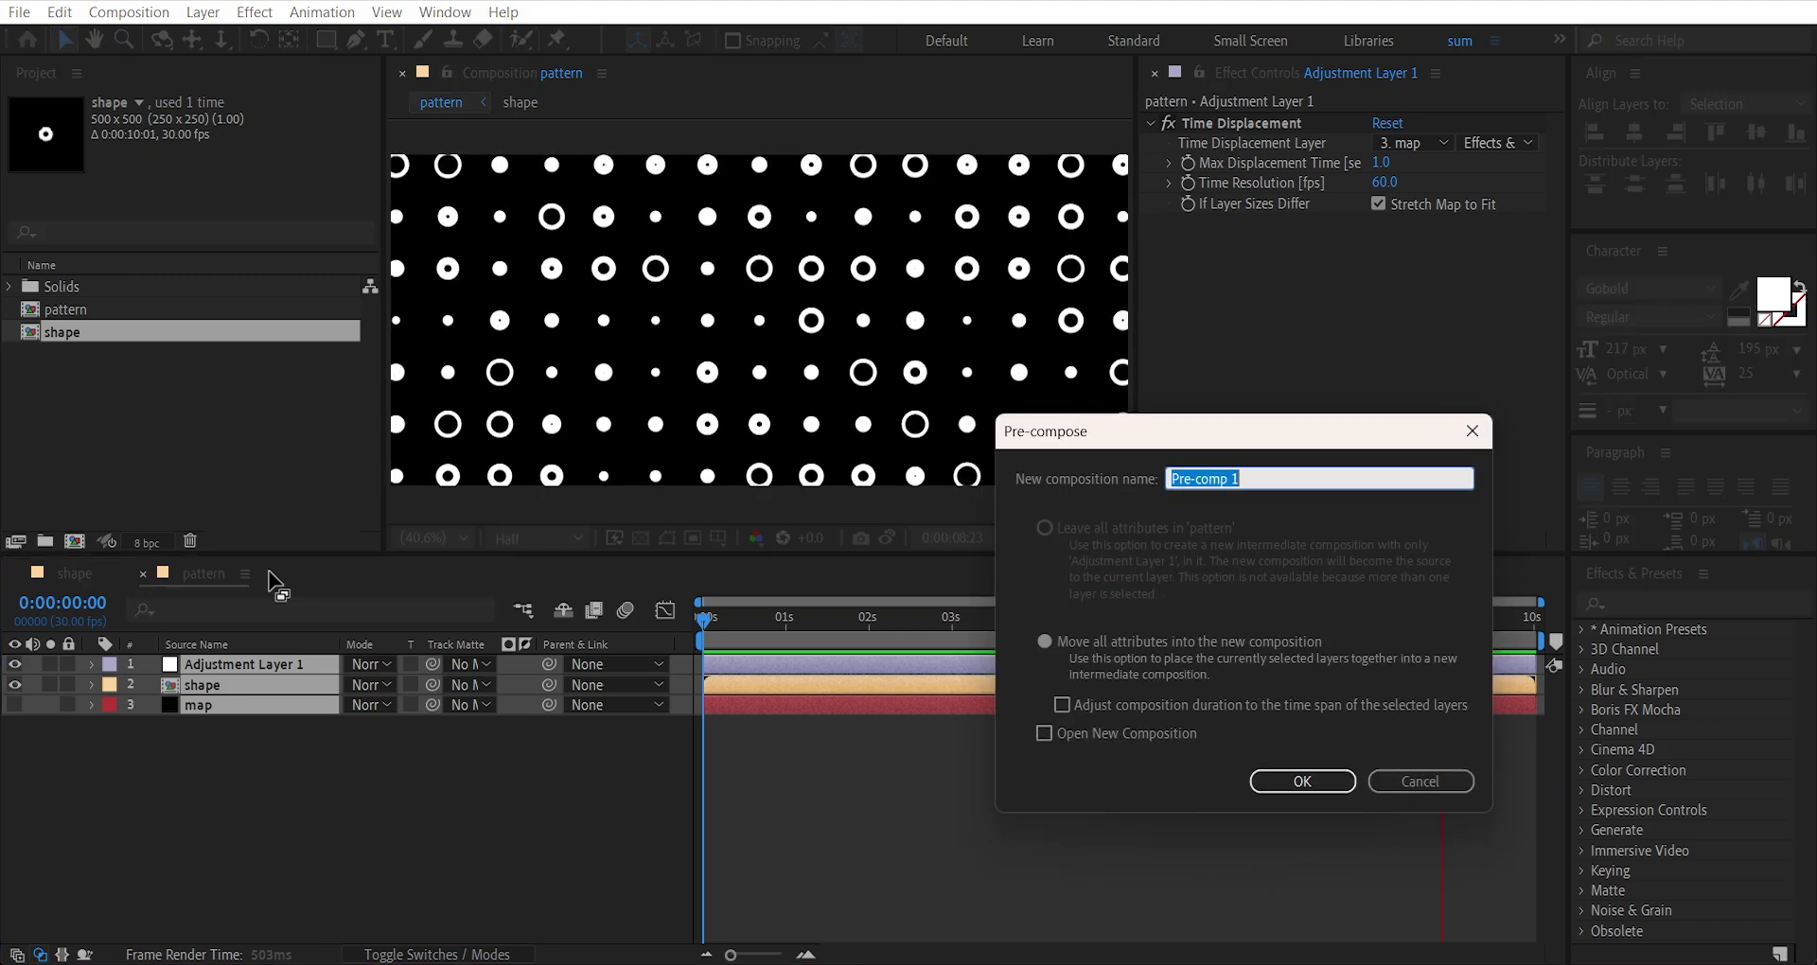
{"action": "type", "text": "pattern displ"}
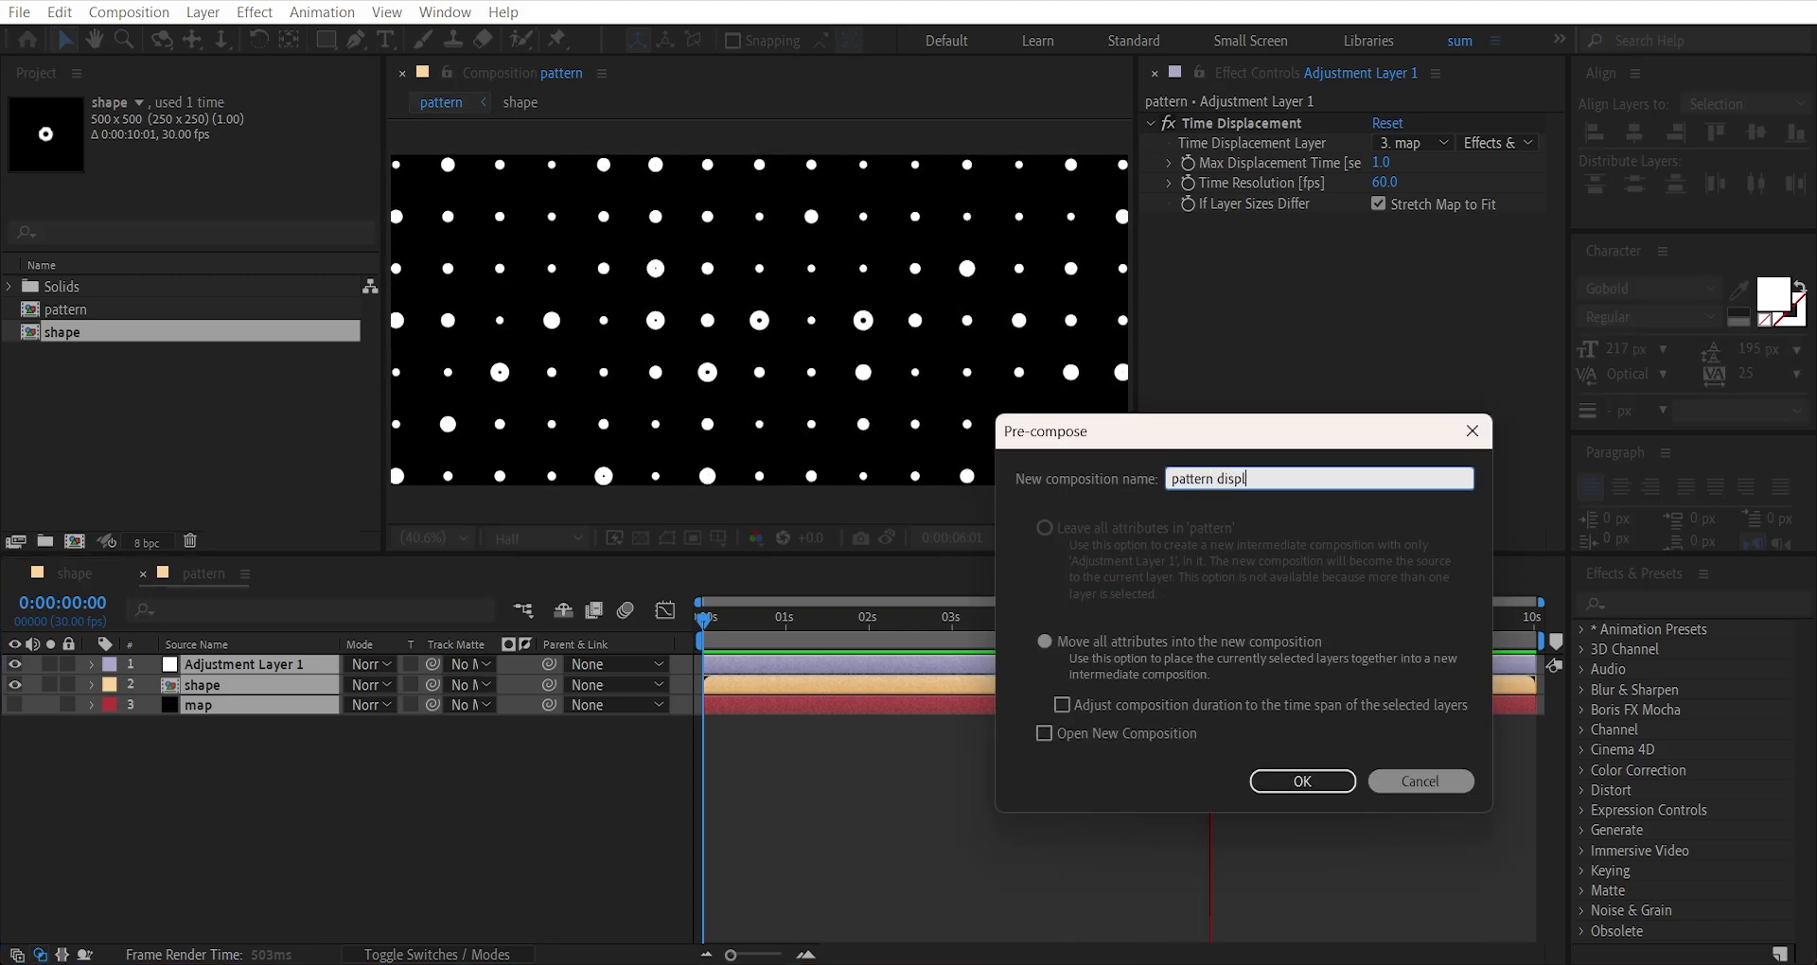
{"action": "type", "text": "acement"}
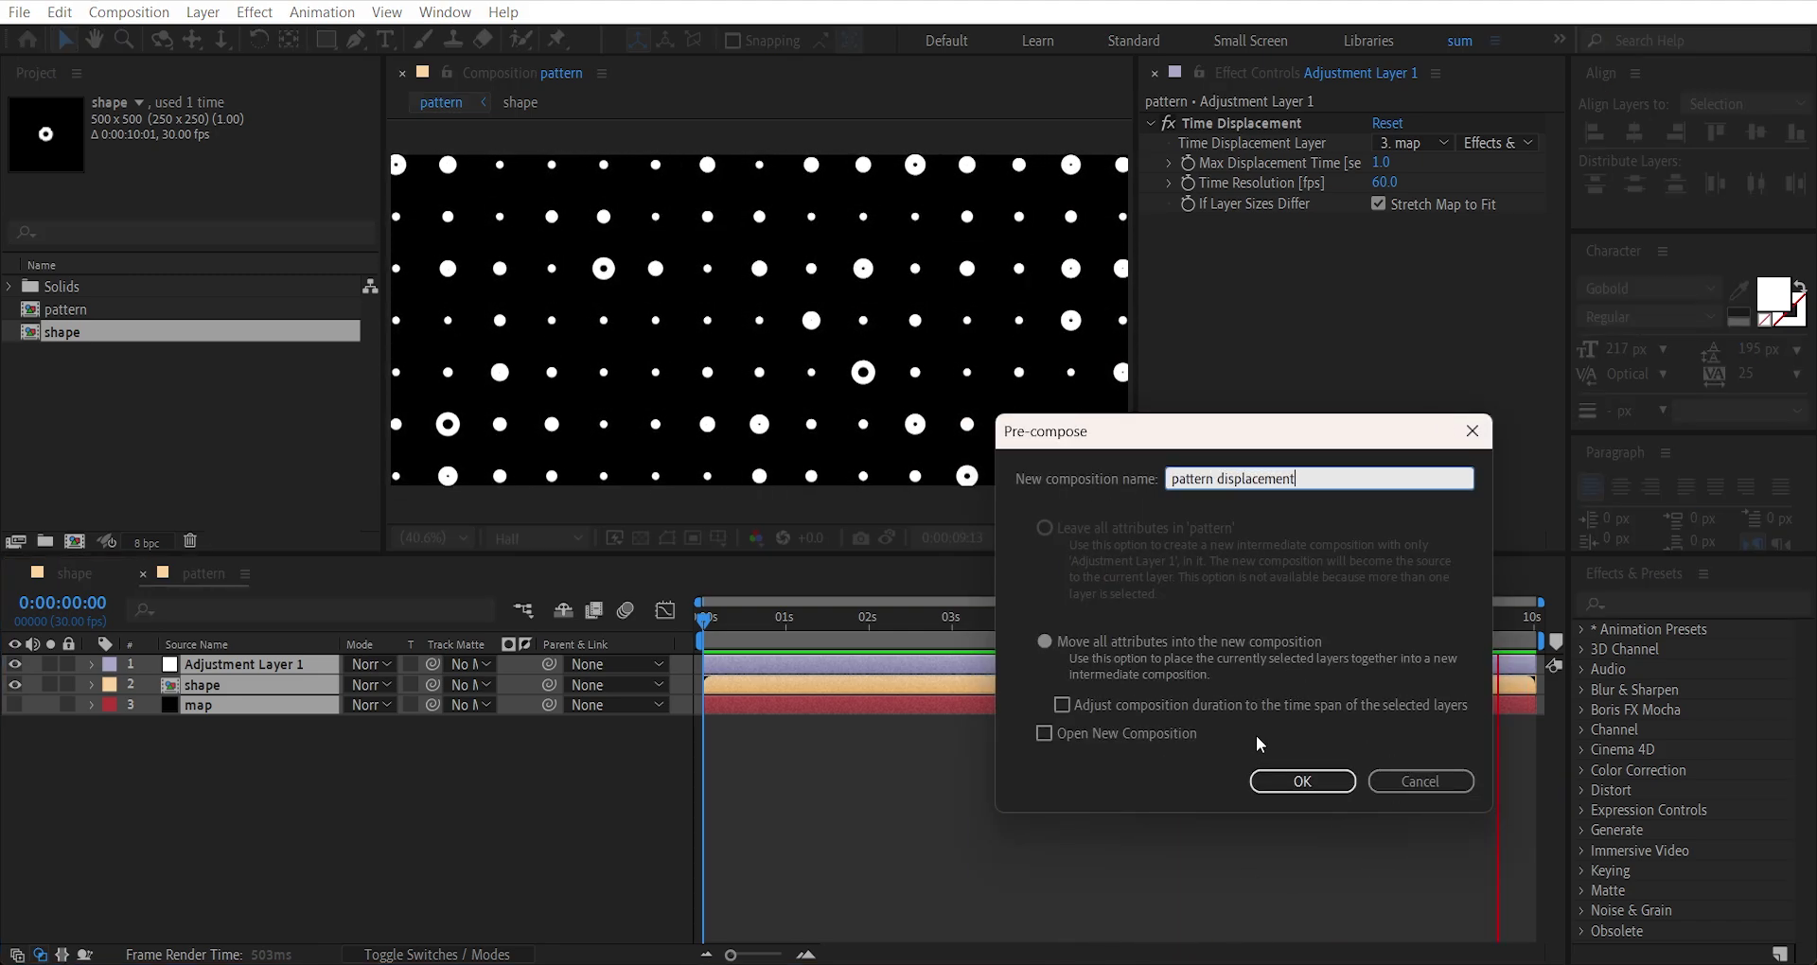
{"action": "left_click", "coordinate": [1302, 781]}
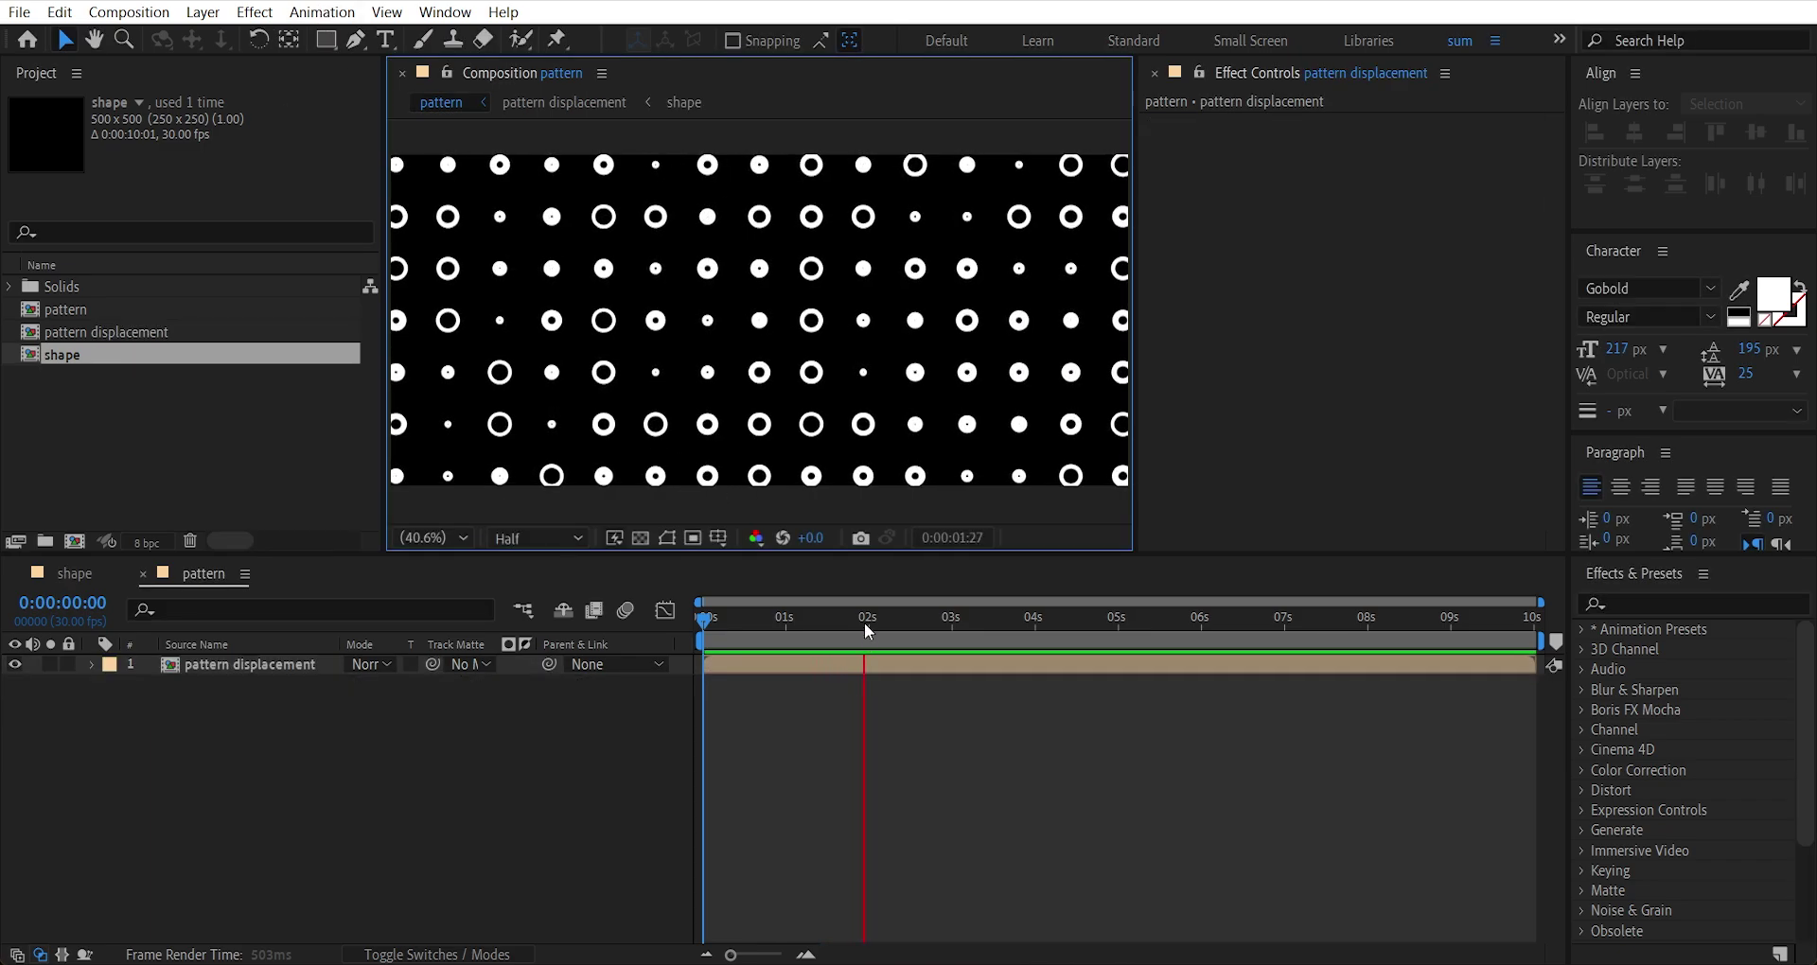
Draw a region of interest over the dot grid, raise its bottom edge, then crop the comp to it.
{"action": "left_click", "coordinate": [811, 629]}
{"action": "left_click_drag", "start_coordinate": [811, 630], "coordinate": [705, 625]}
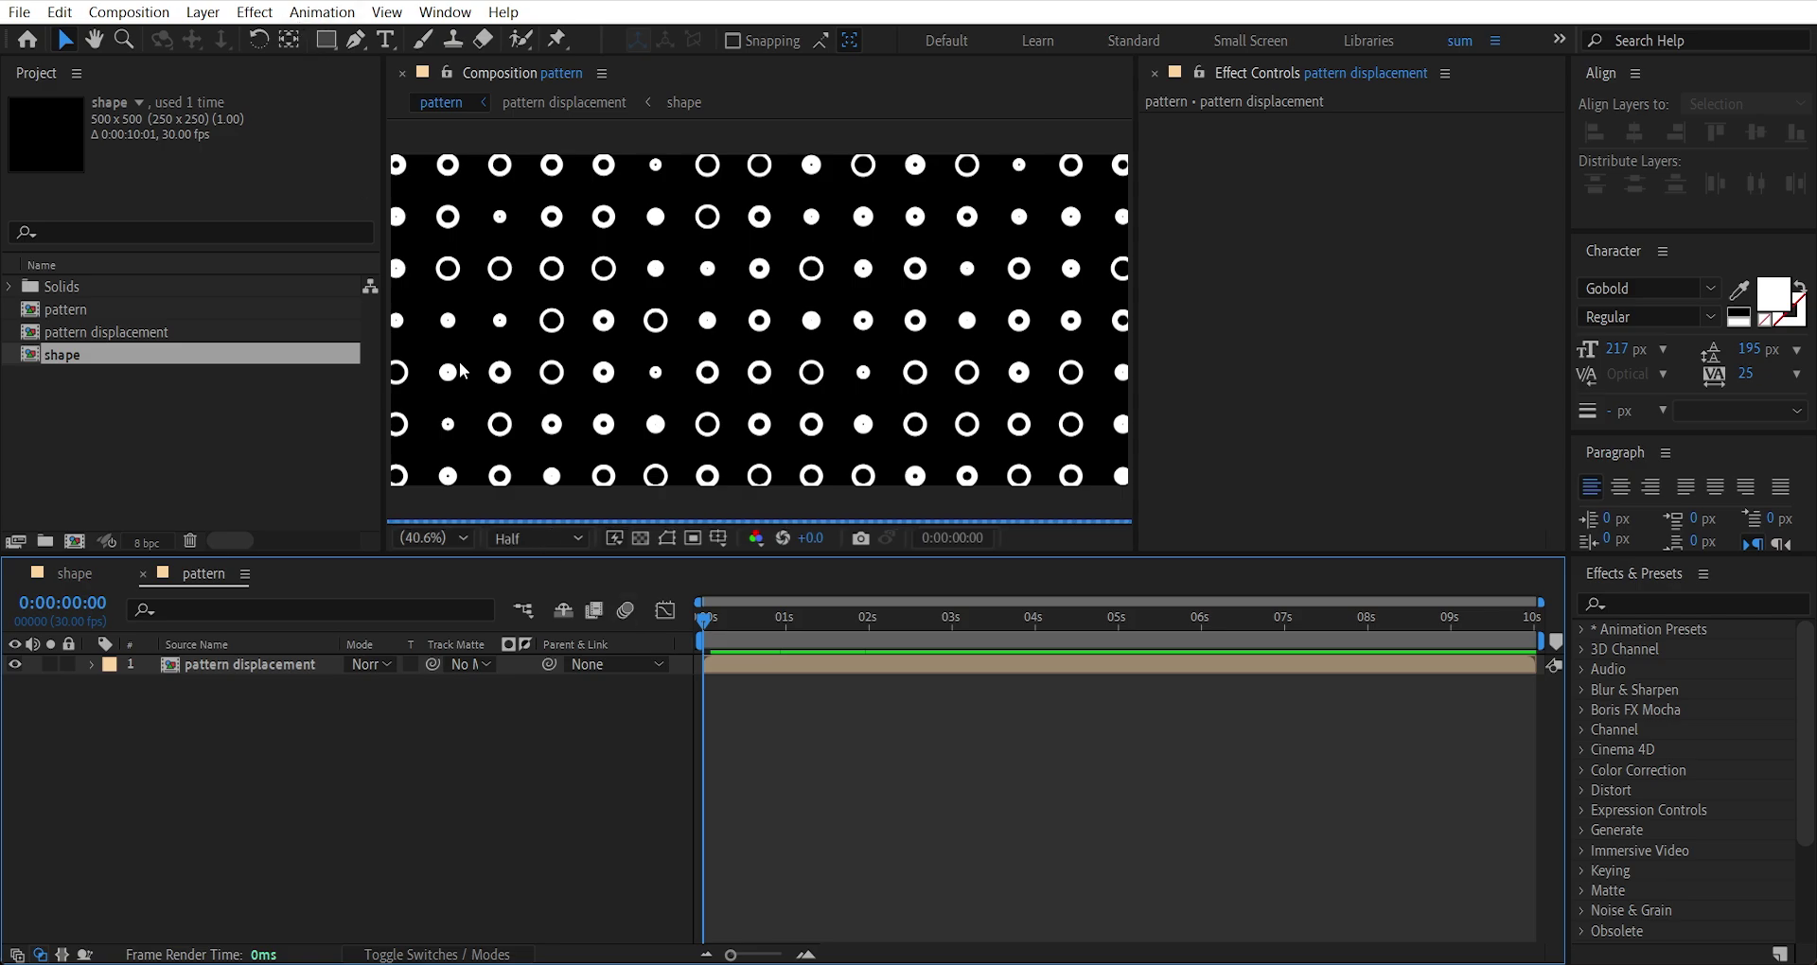
{"action": "left_click", "coordinate": [692, 538]}
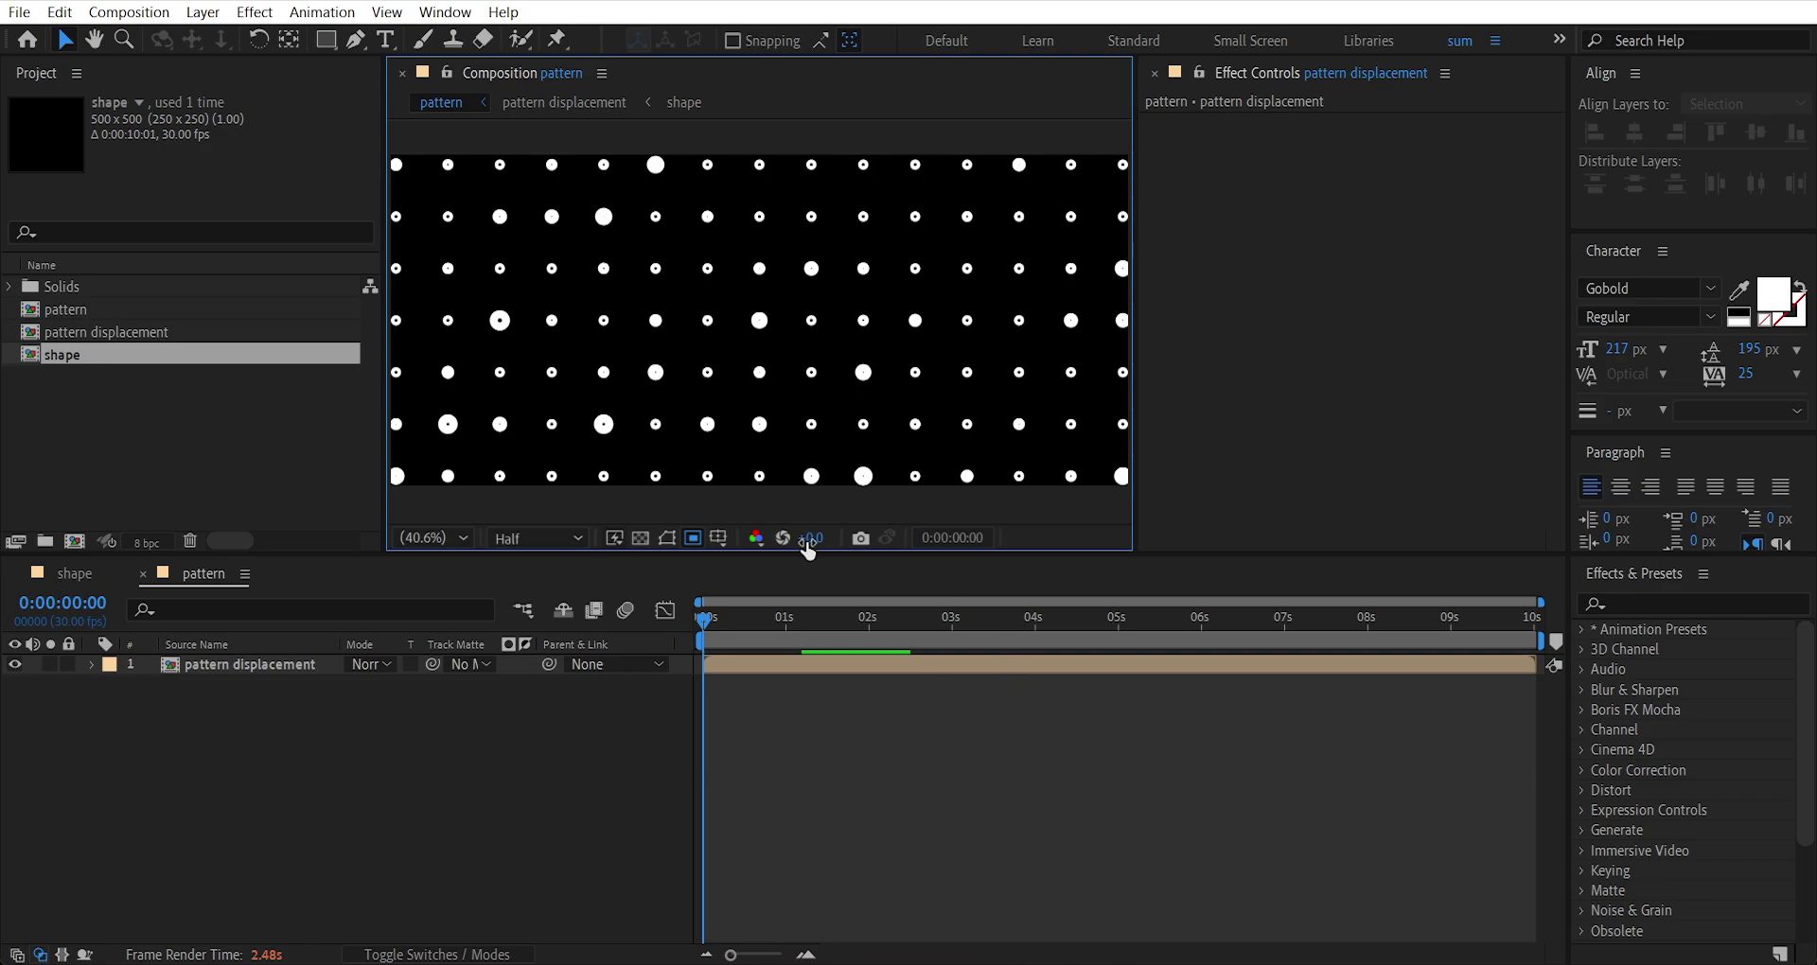
{"action": "mouse_move", "coordinate": [849, 621]}
{"action": "left_mouse_down"}
{"action": "mouse_move", "coordinate": [868, 621]}
{"action": "mouse_move", "coordinate": [843, 628]}
{"action": "left_mouse_up"}
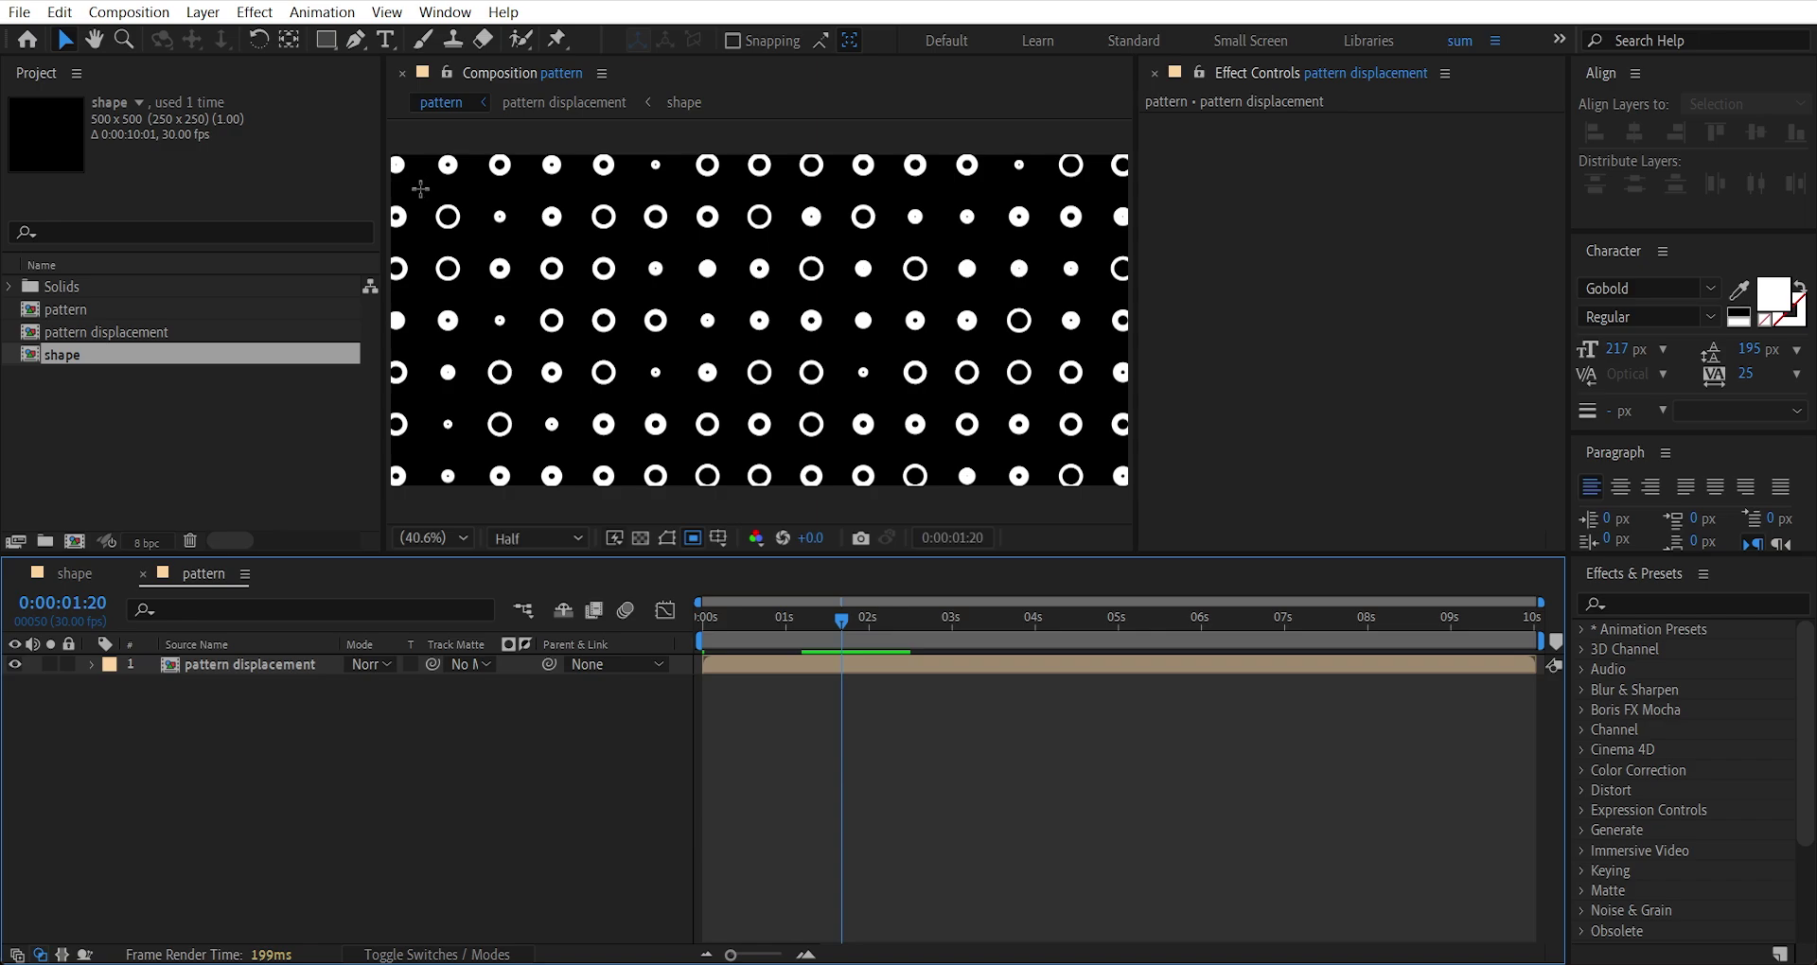
{"action": "left_click_drag", "start_coordinate": [423, 190], "coordinate": [1107, 500]}
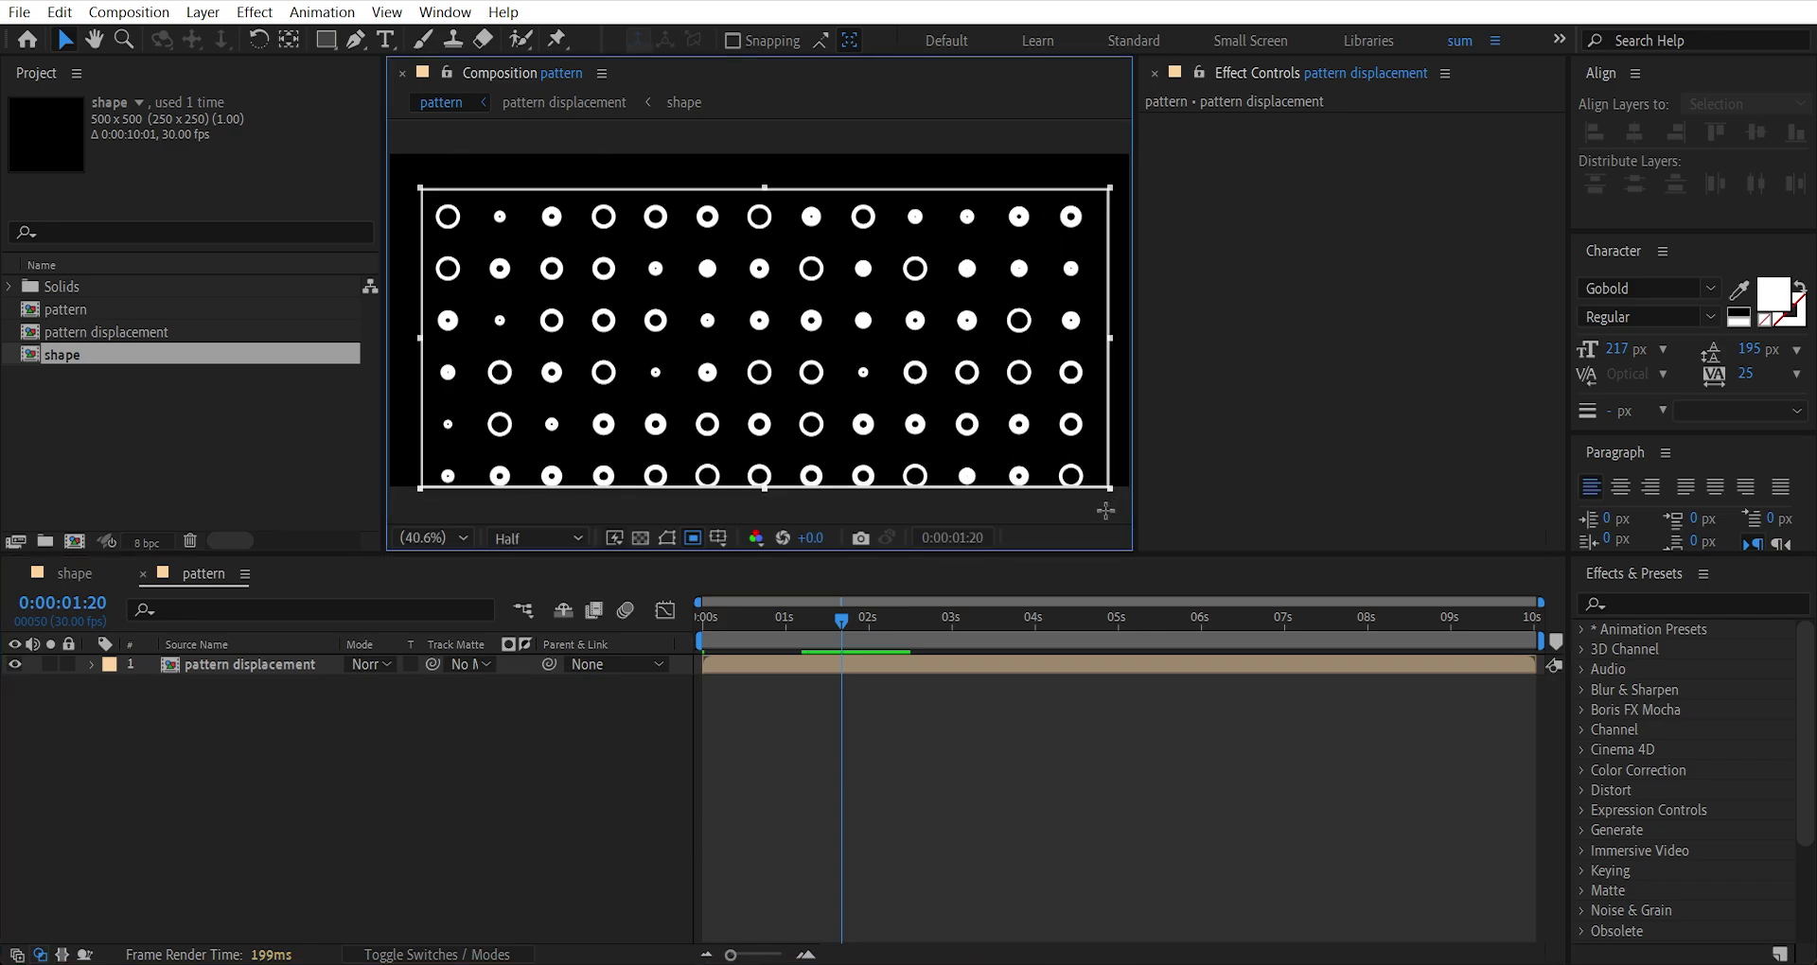
{"action": "left_click_drag", "start_coordinate": [1110, 490], "coordinate": [1103, 453]}
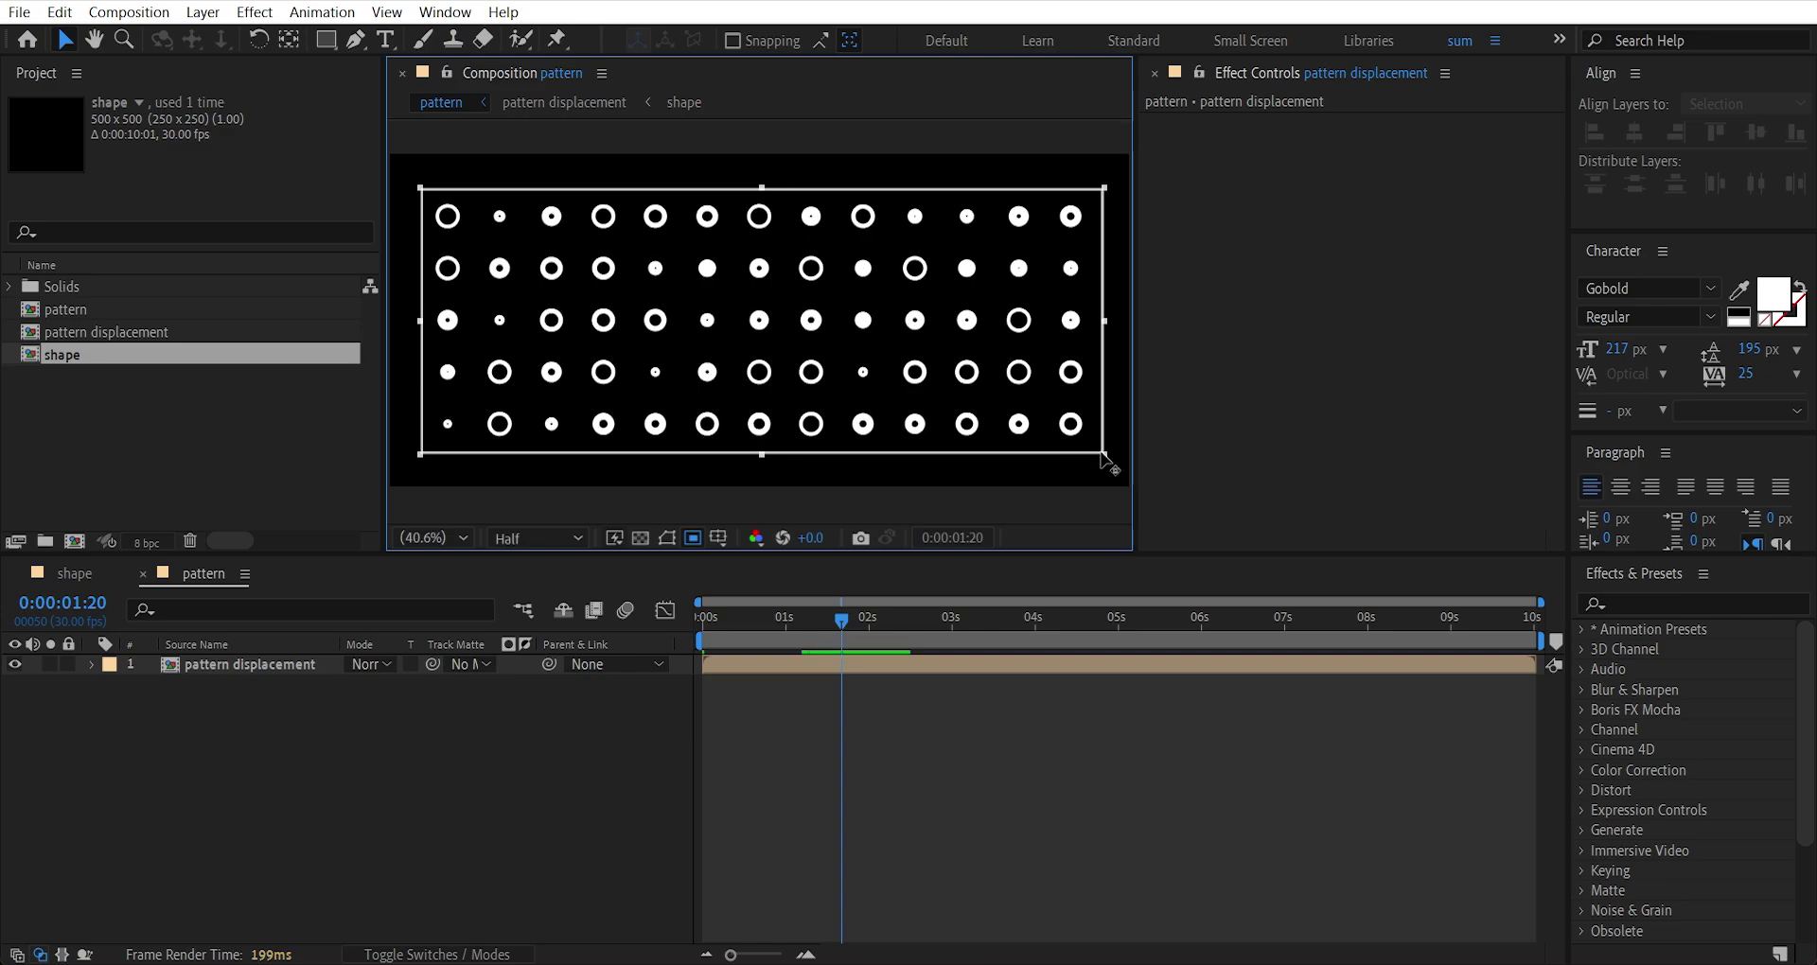
{"action": "left_click_drag", "start_coordinate": [895, 622], "coordinate": [763, 632]}
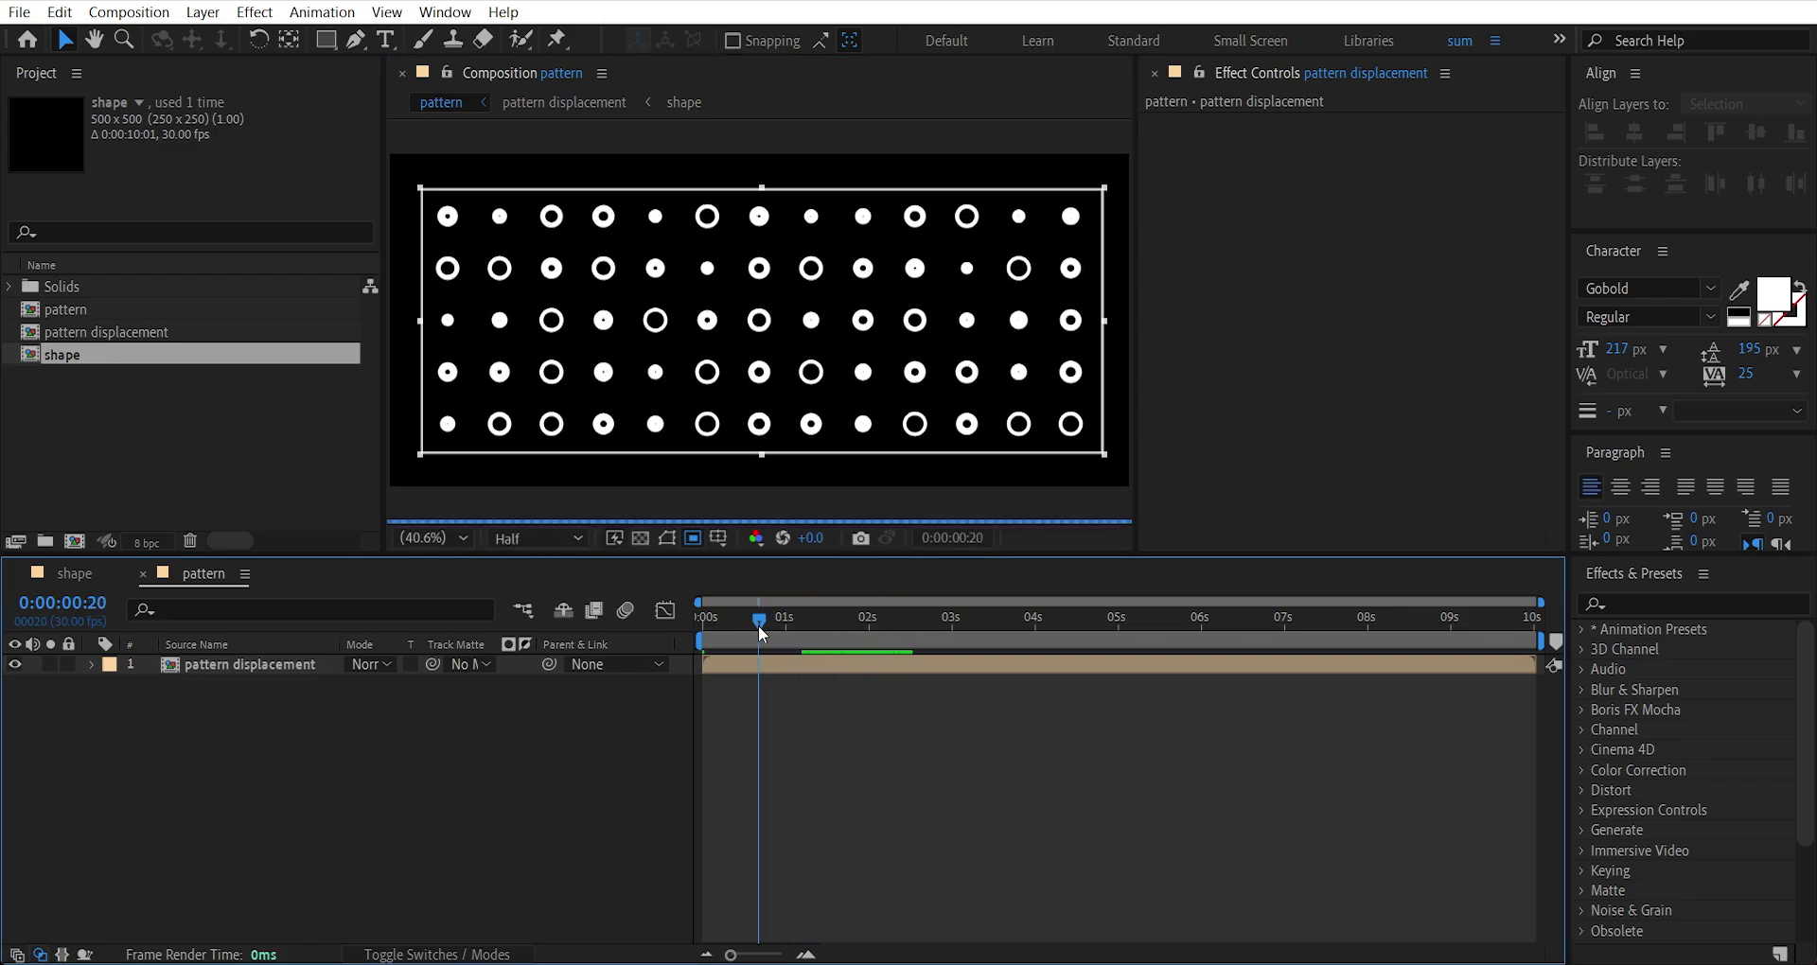
{"action": "left_click", "coordinate": [116, 12]}
{"action": "left_click", "coordinate": [168, 147]}
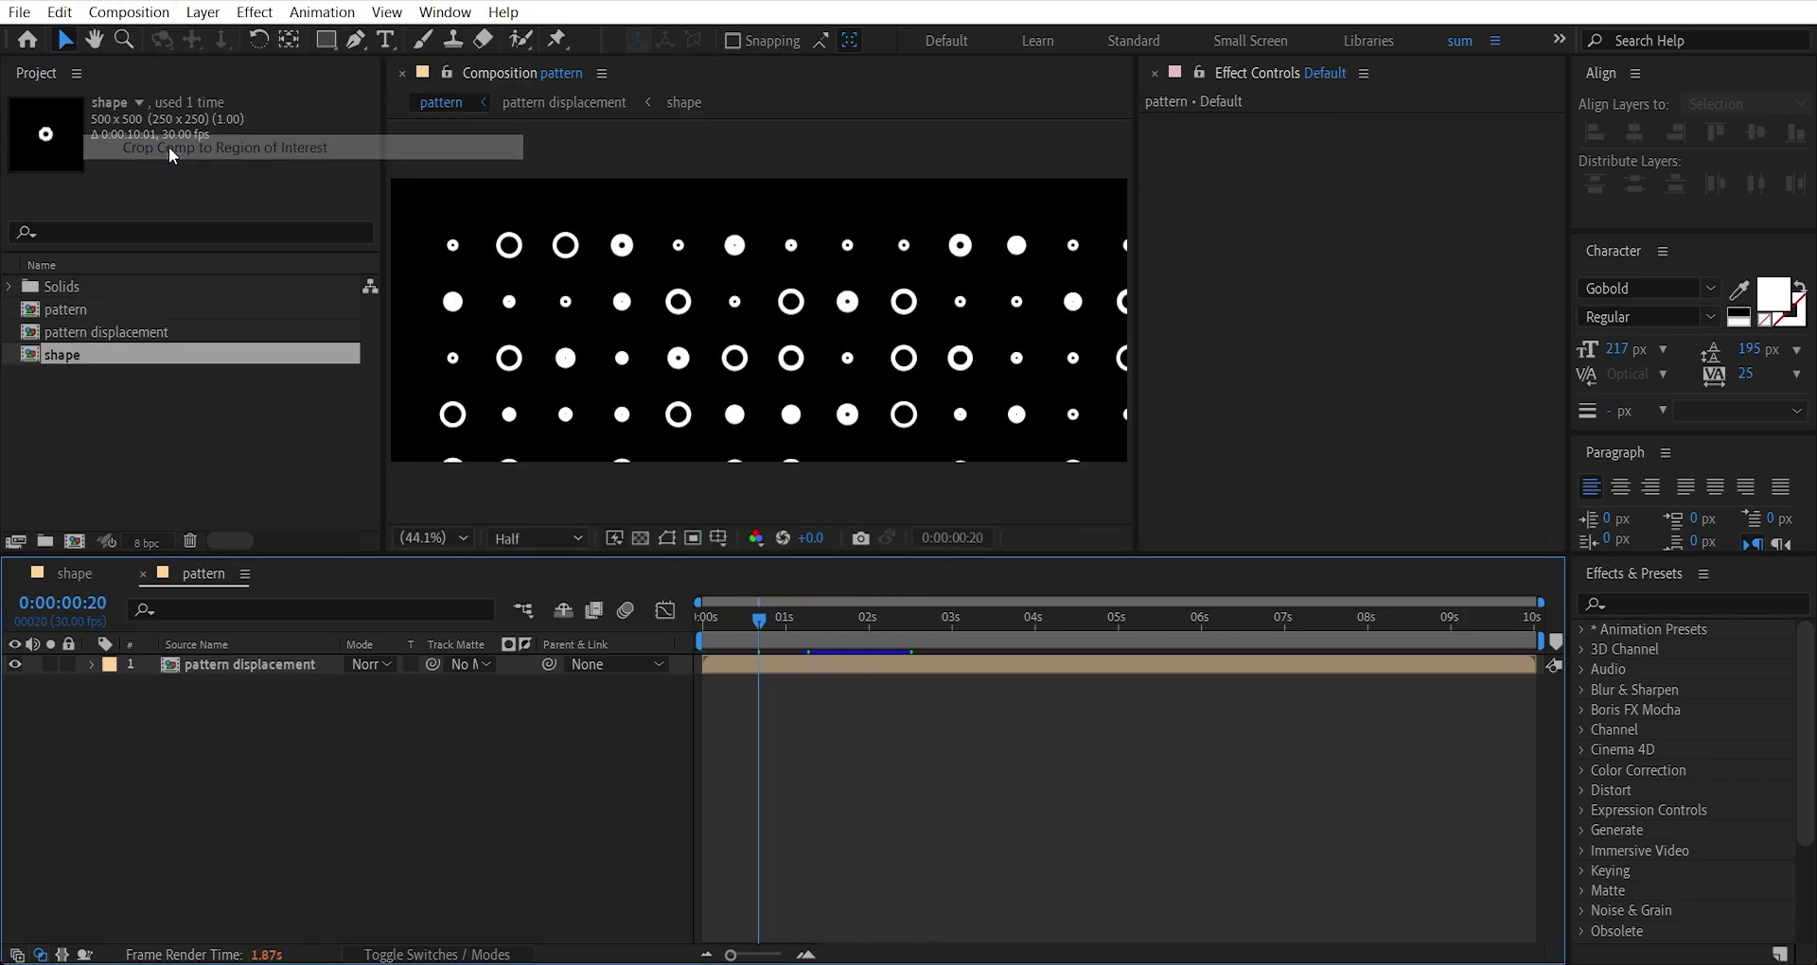
Create a new 1920×864 composition named 'render'.
{"action": "key", "text": "Home"}
{"action": "key", "text": "ctrl+n"}
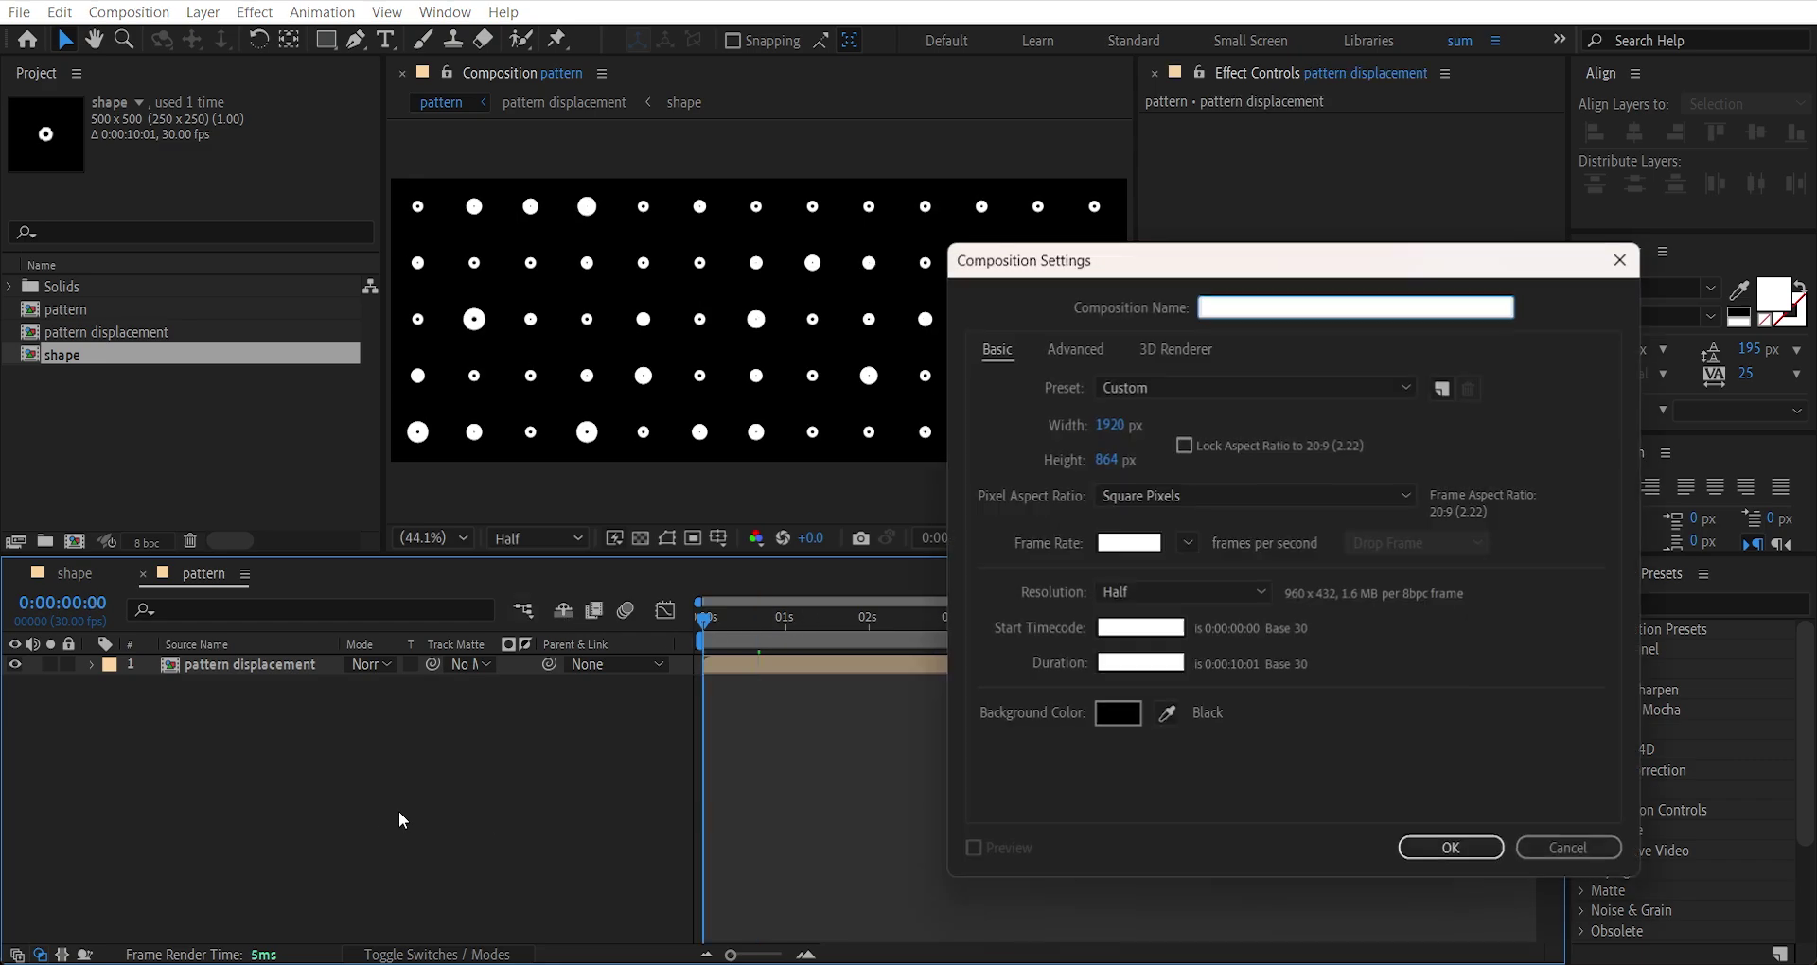
{"action": "type", "text": "render"}
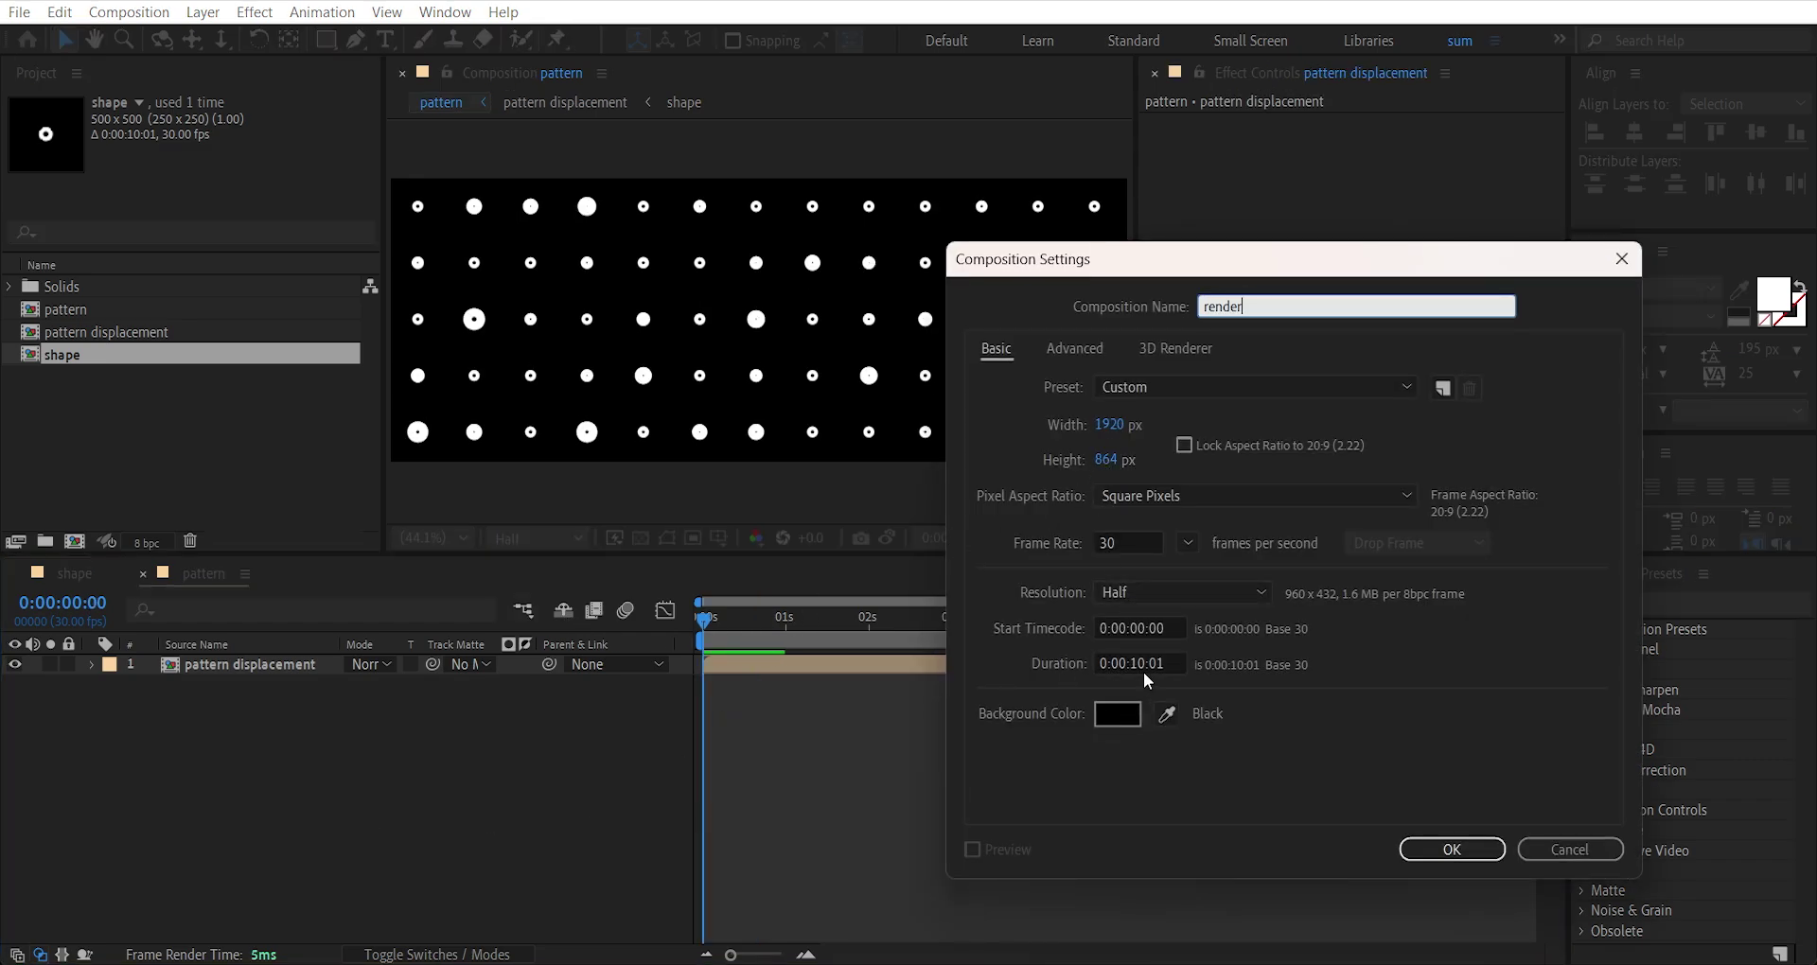
{"action": "left_click", "coordinate": [1422, 843]}
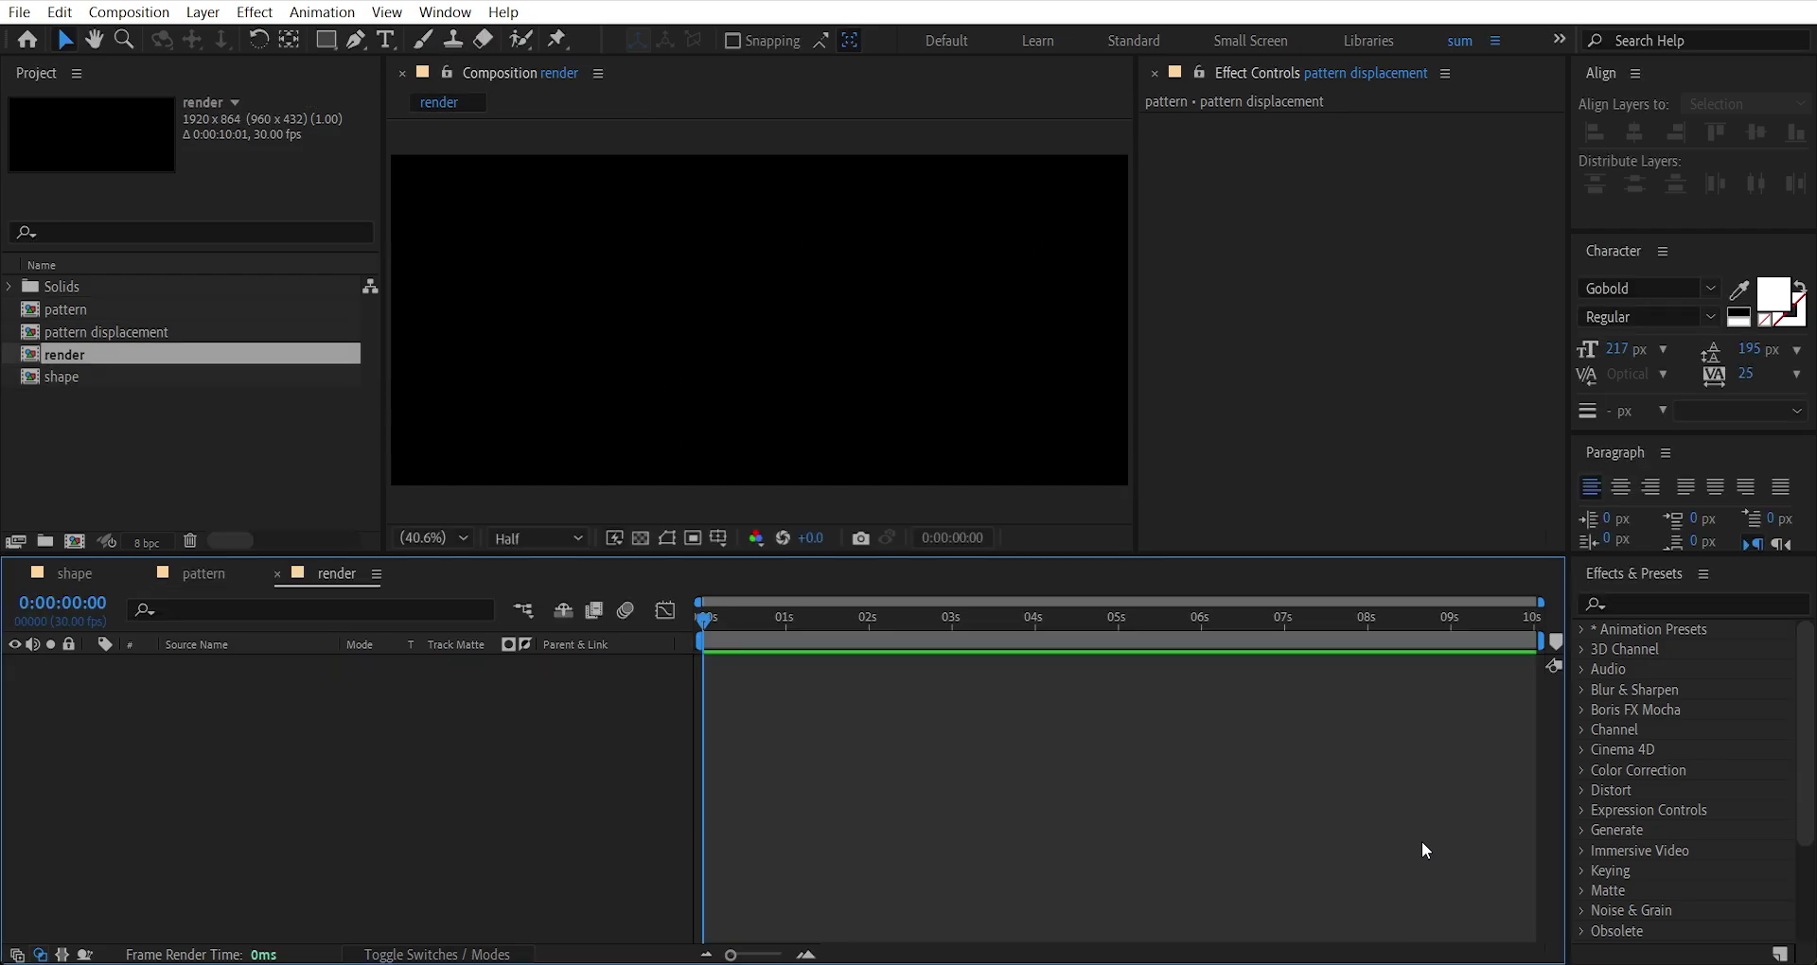
Place the pattern comp into the render comp and make it a 3D layer.
{"action": "left_click", "coordinate": [105, 310]}
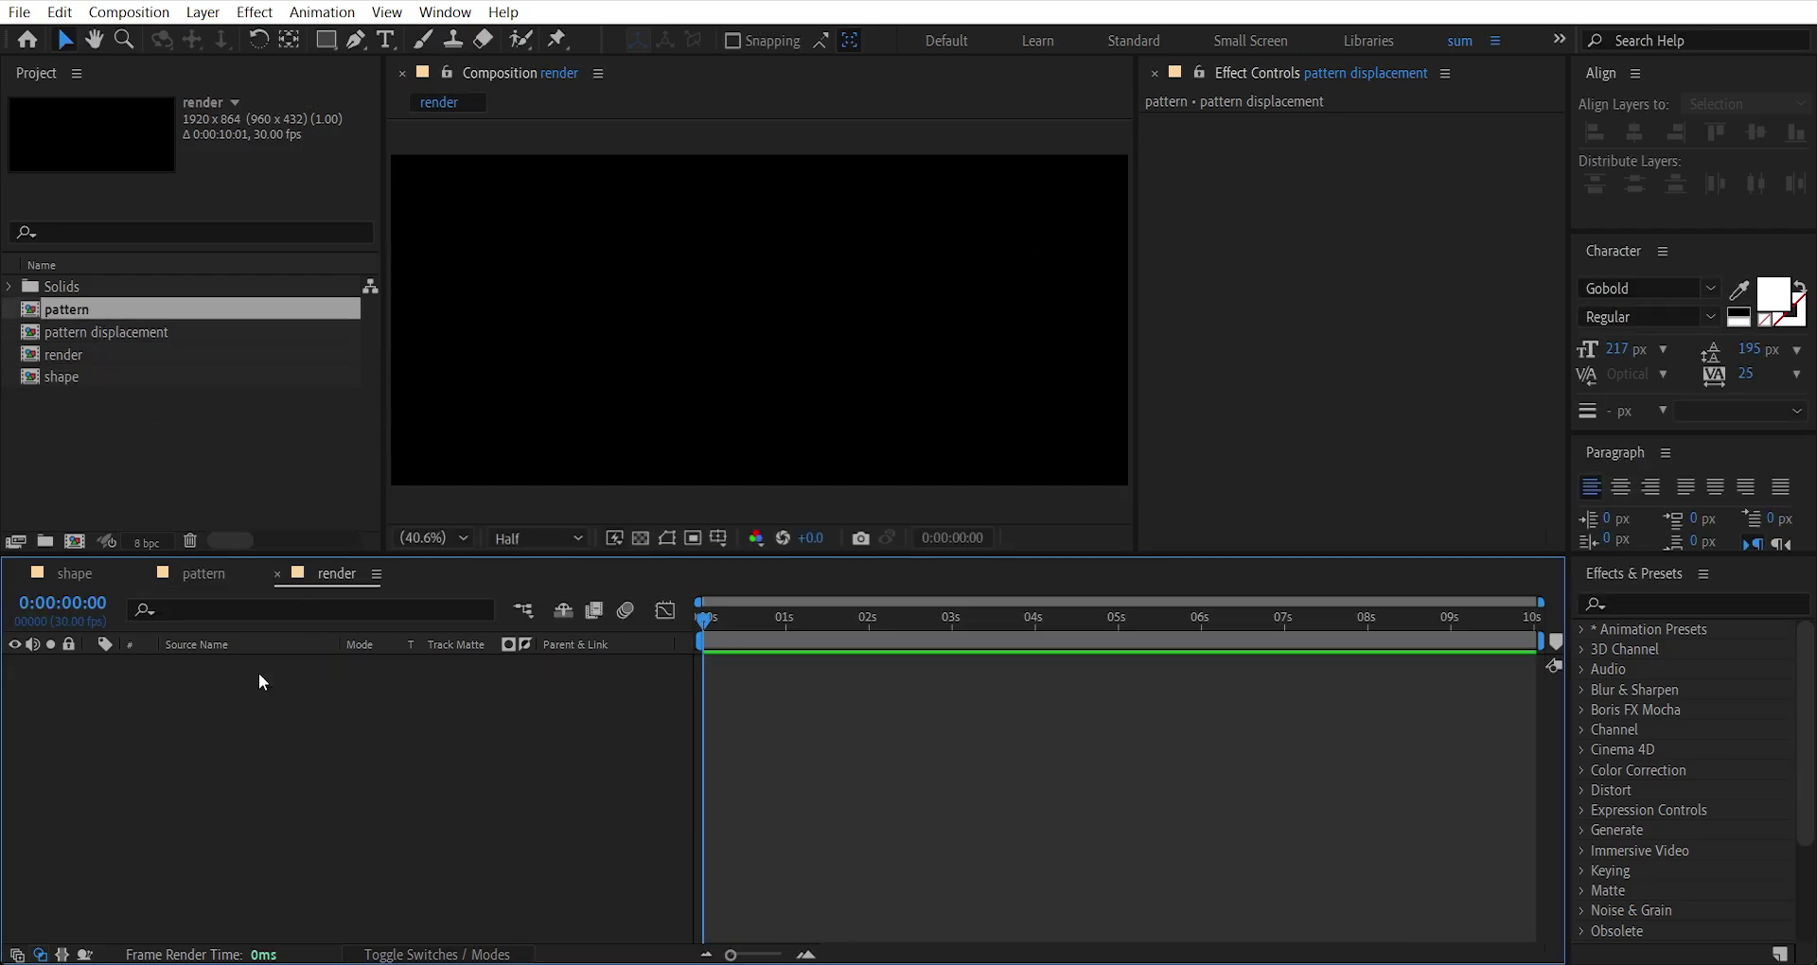
{"action": "left_click_drag", "start_coordinate": [284, 769], "coordinate": [284, 768]}
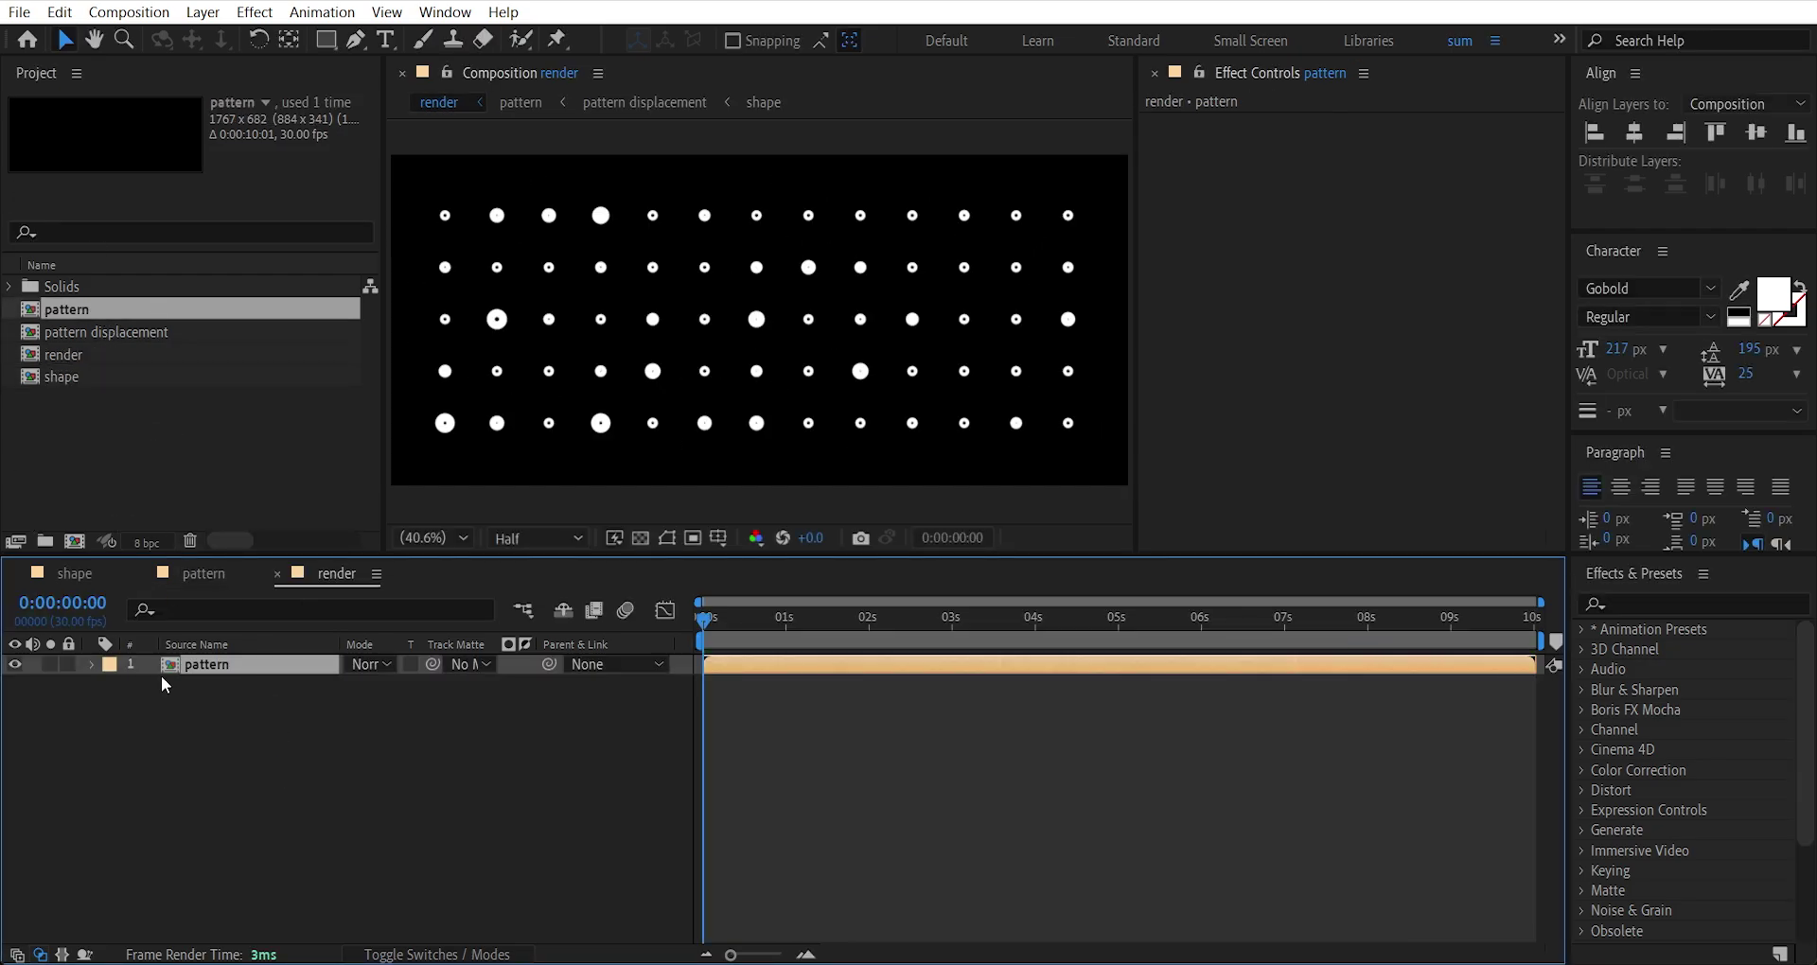
{"action": "key", "text": "space"}
{"action": "left_click", "coordinate": [464, 746]}
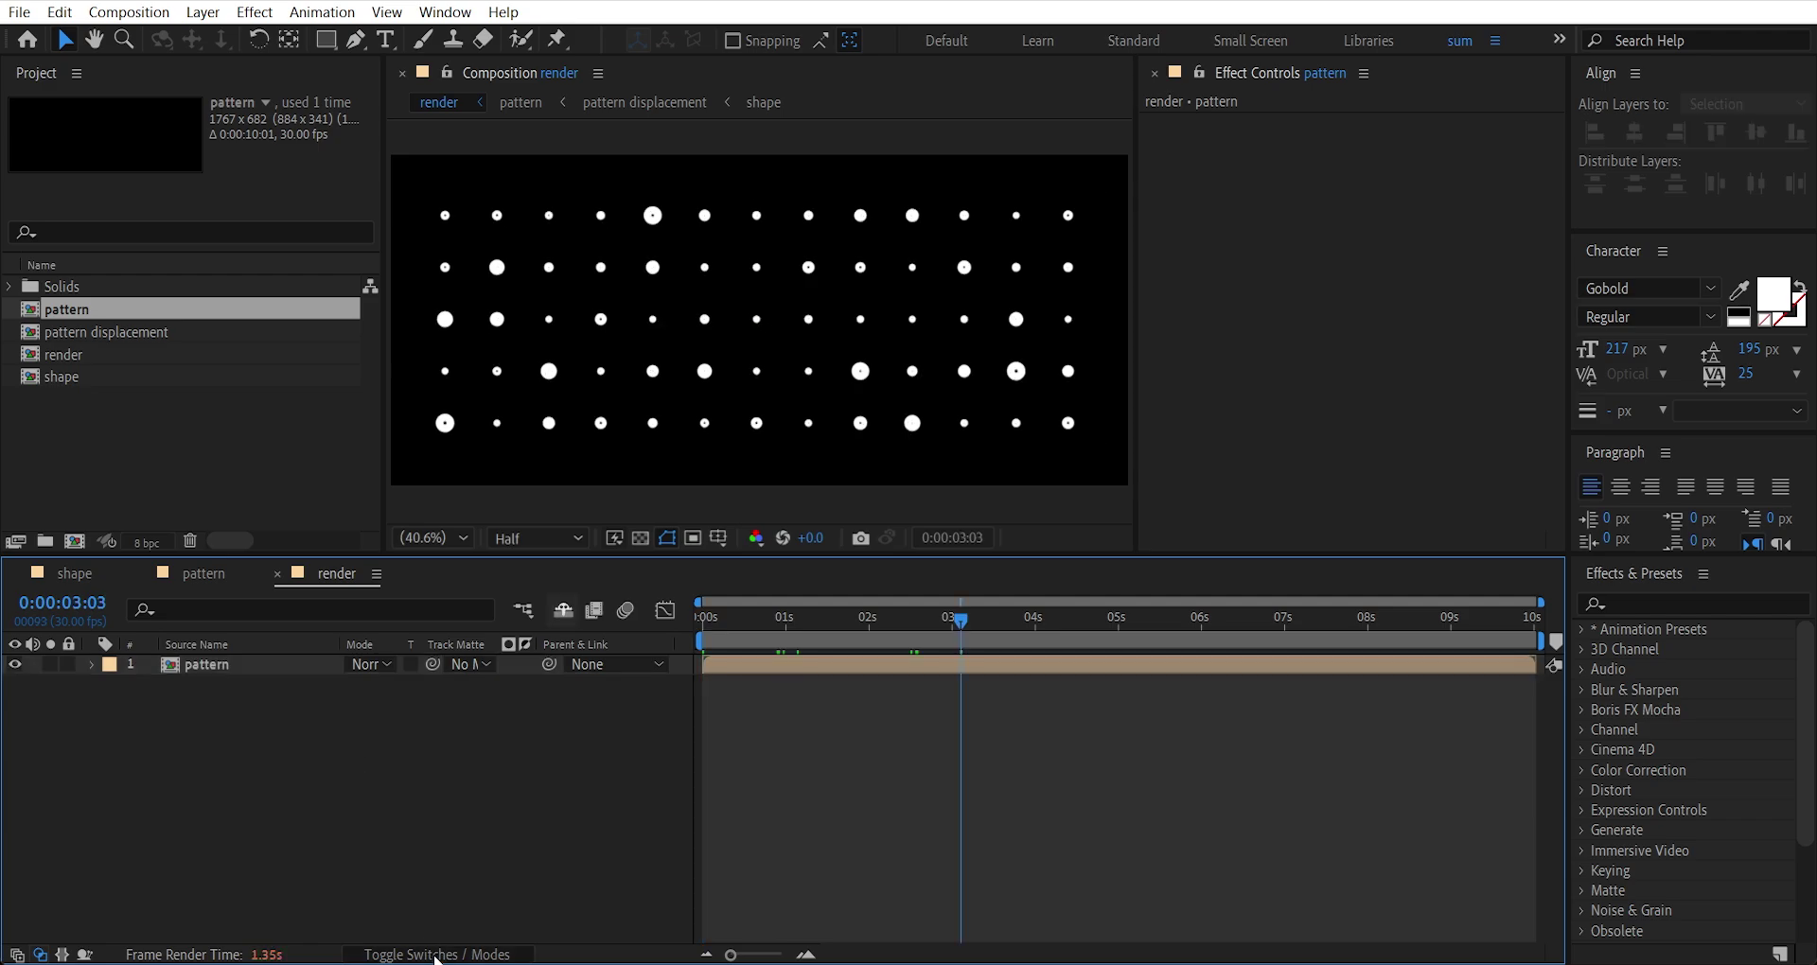
{"action": "left_click", "coordinate": [435, 954]}
{"action": "left_click", "coordinate": [476, 665]}
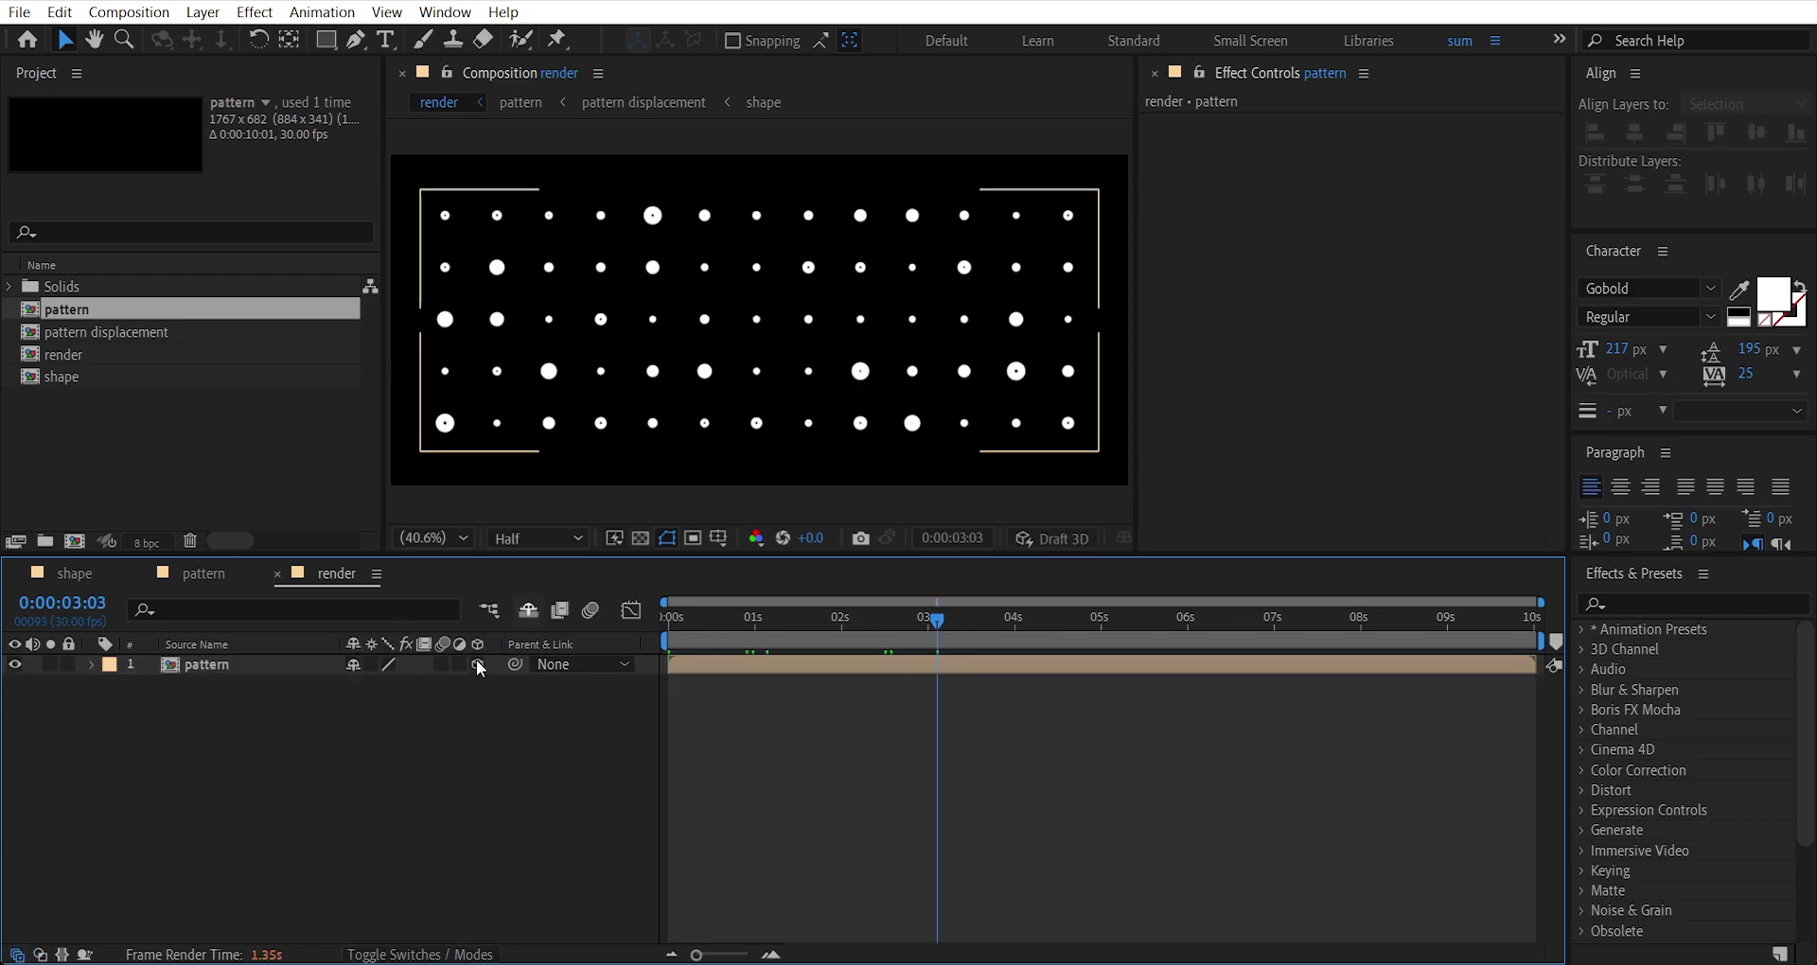
Add a new camera and edit its focal length in Camera Settings.
{"action": "right_click", "coordinate": [438, 791]}
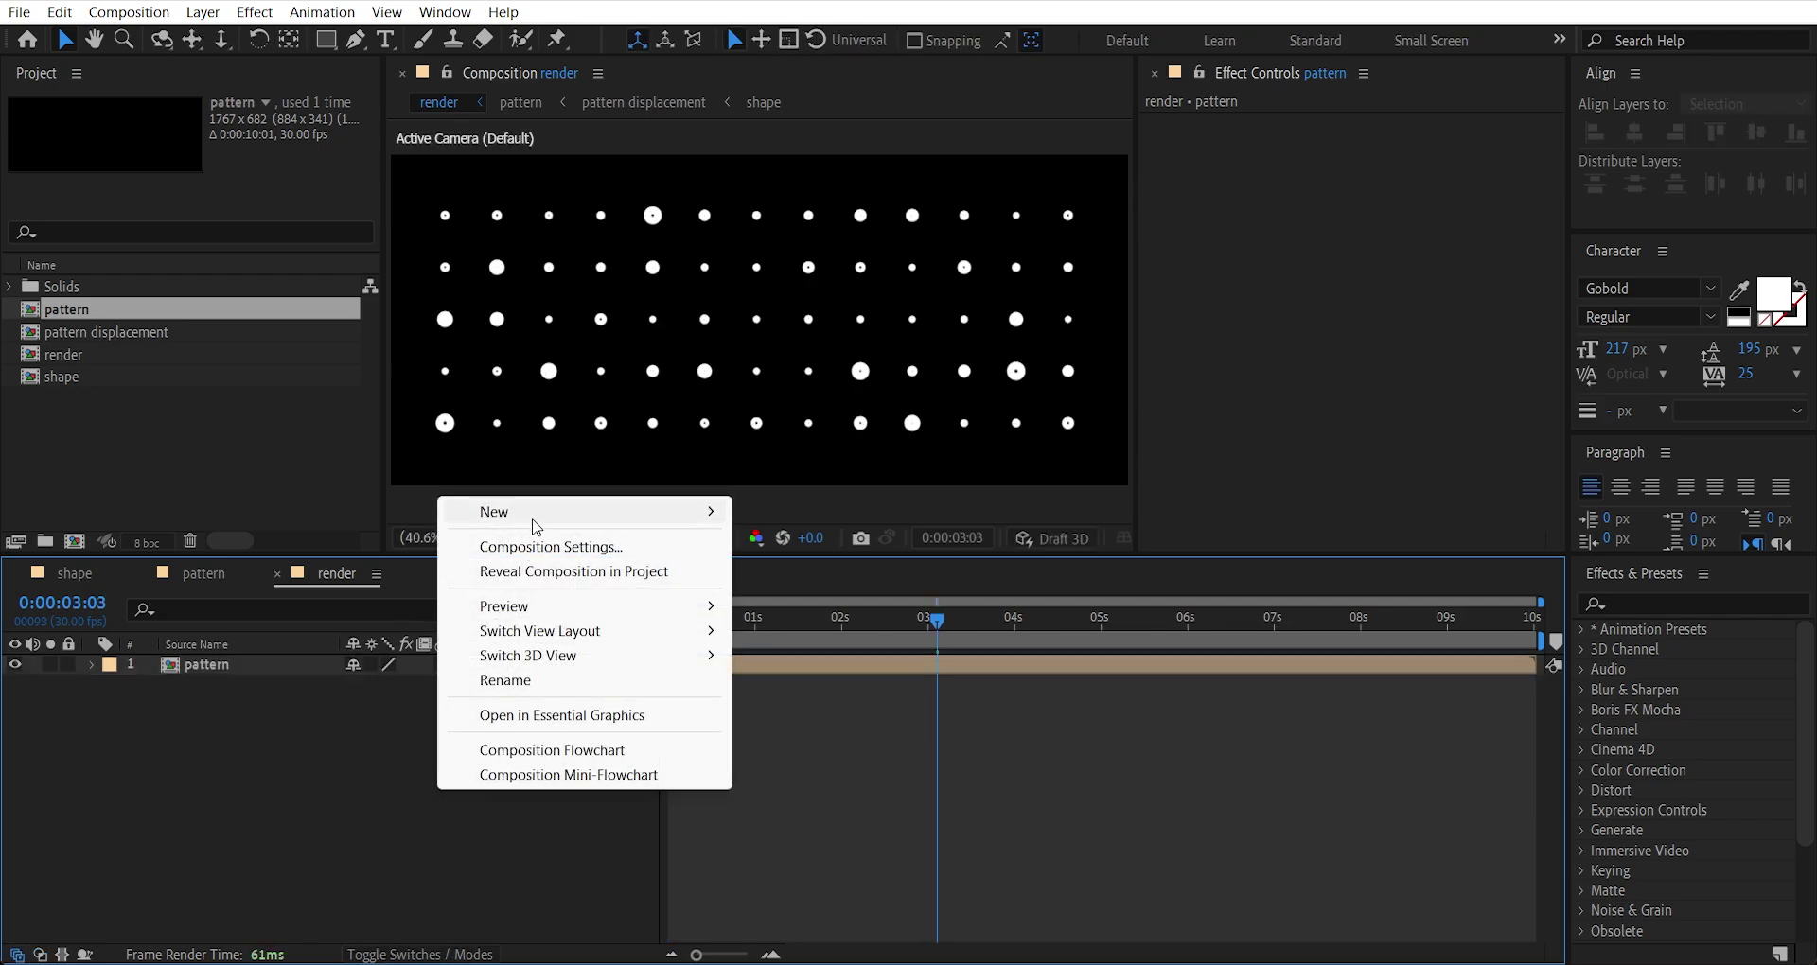
{"action": "mouse_move", "coordinate": [531, 516]}
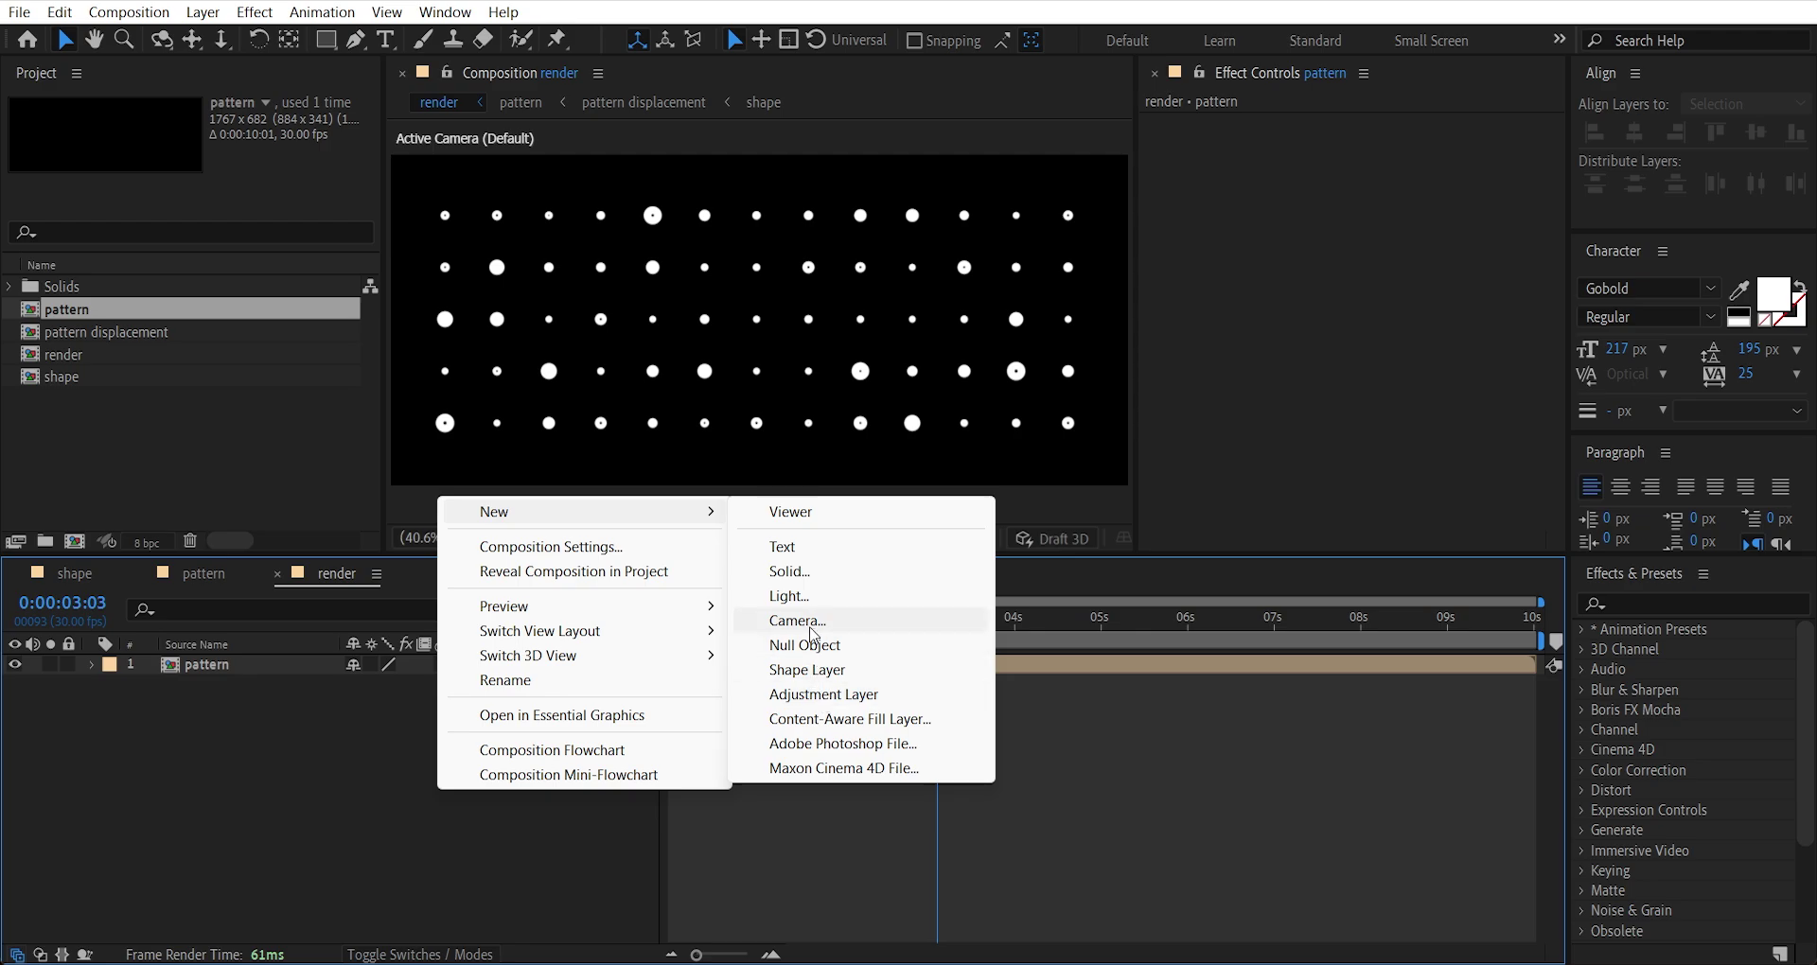
{"action": "left_click", "coordinate": [806, 621]}
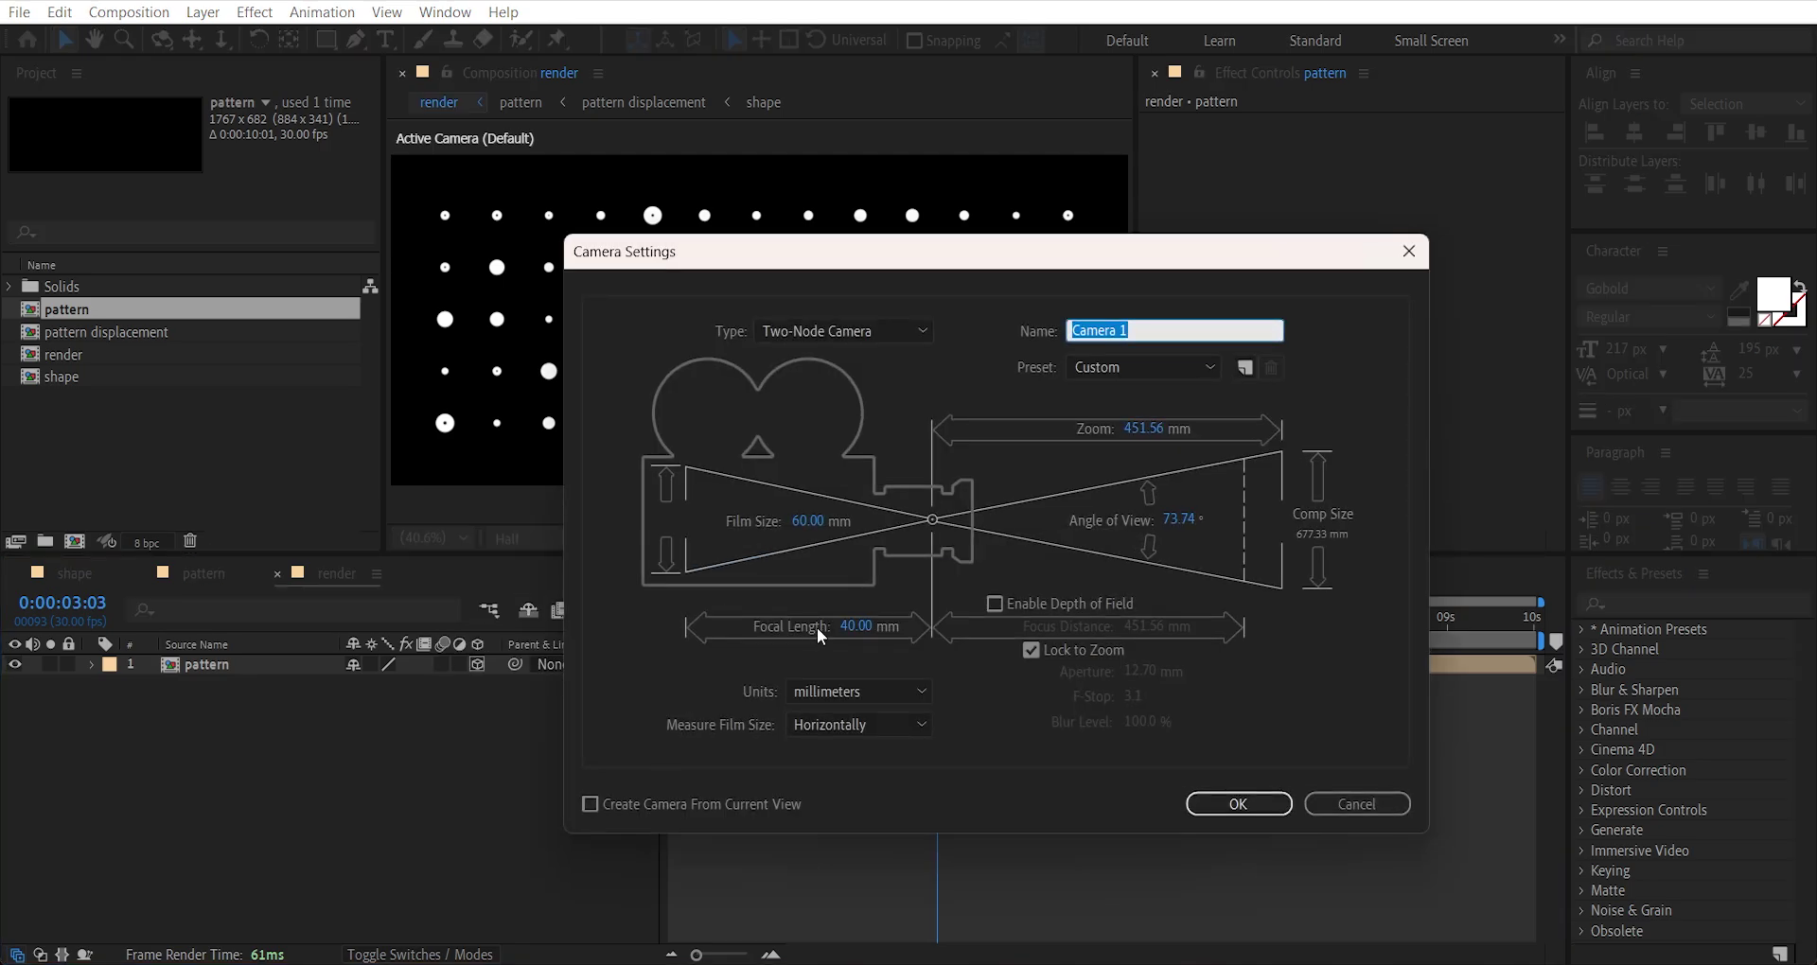
{"action": "left_click", "coordinate": [851, 626]}
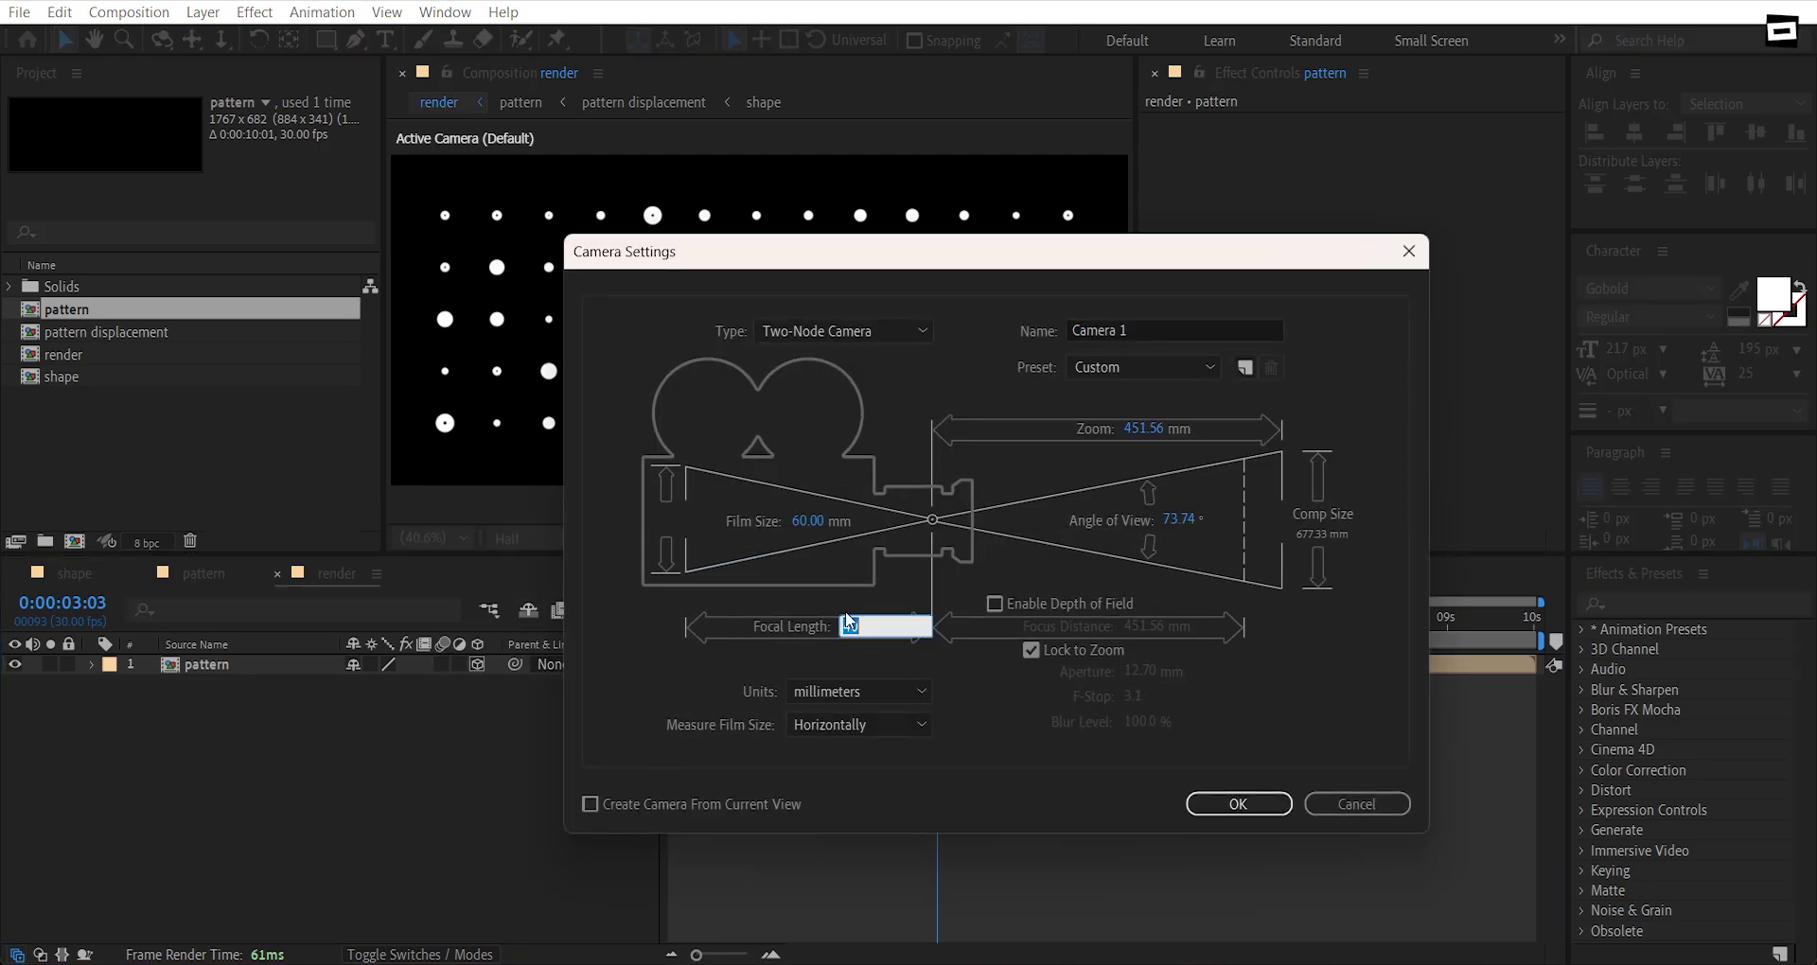
Confirm the camera, add Null 1 and parent Camera 1 to it.
{"action": "left_click", "coordinate": [1236, 802]}
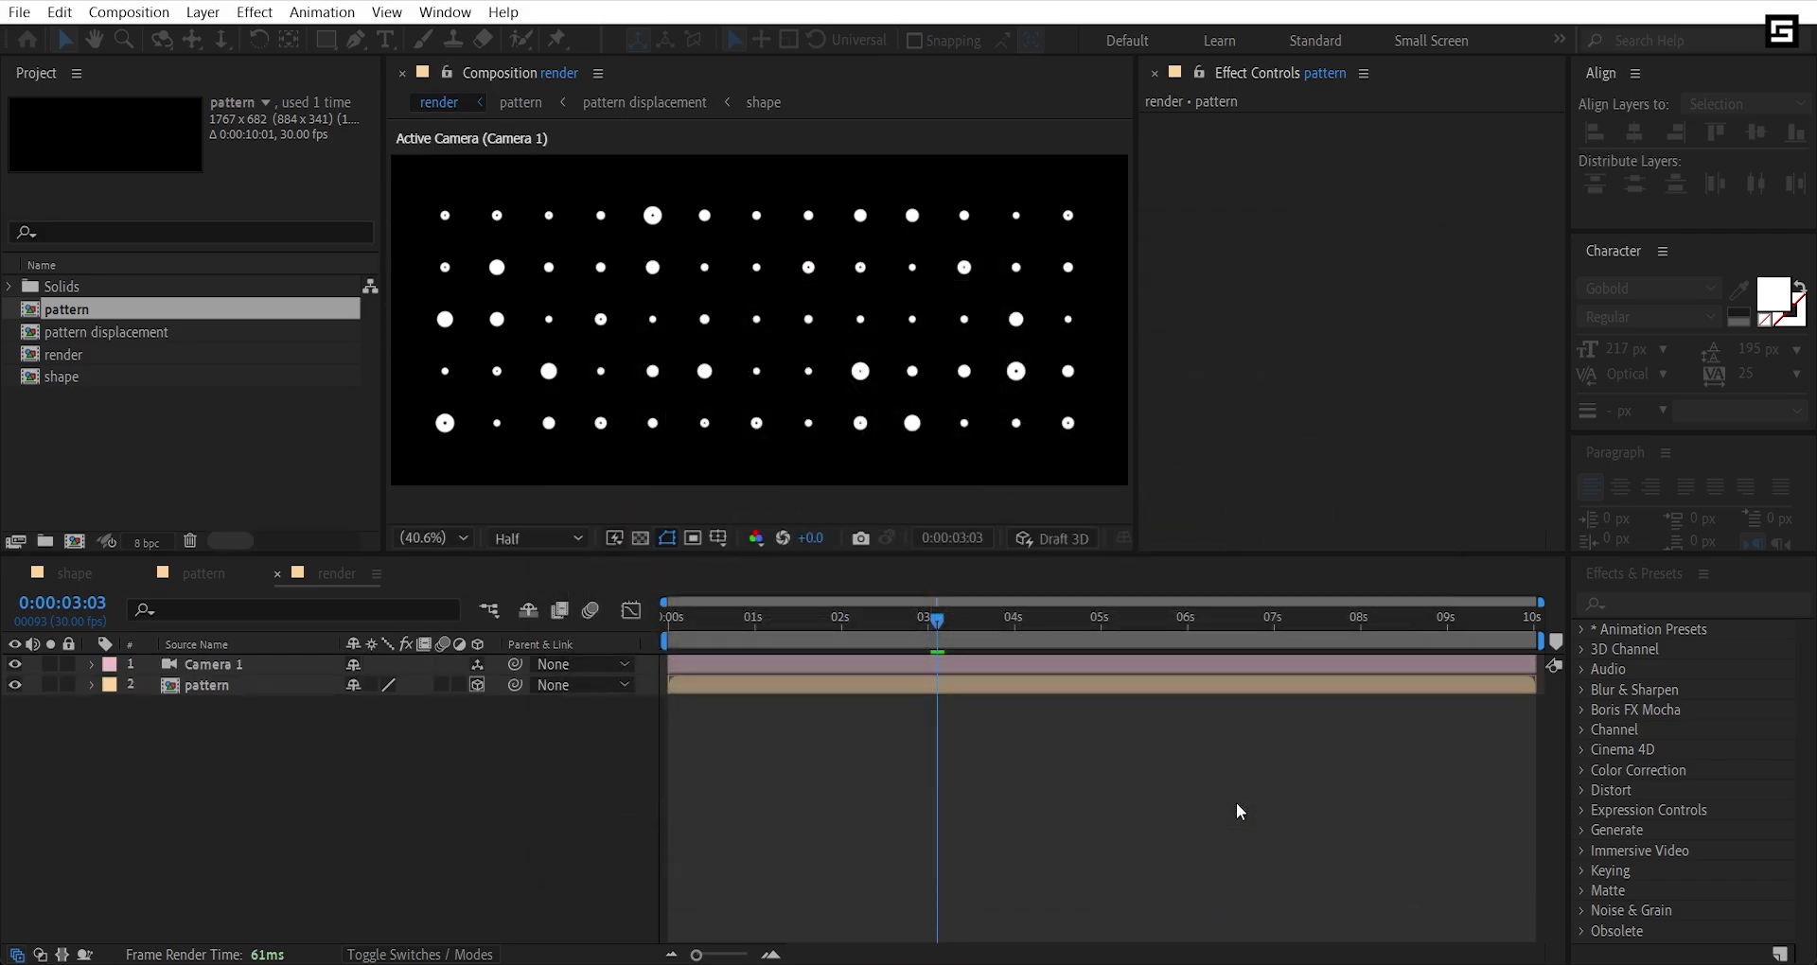
{"action": "right_click", "coordinate": [373, 759]}
{"action": "mouse_move", "coordinate": [458, 485]}
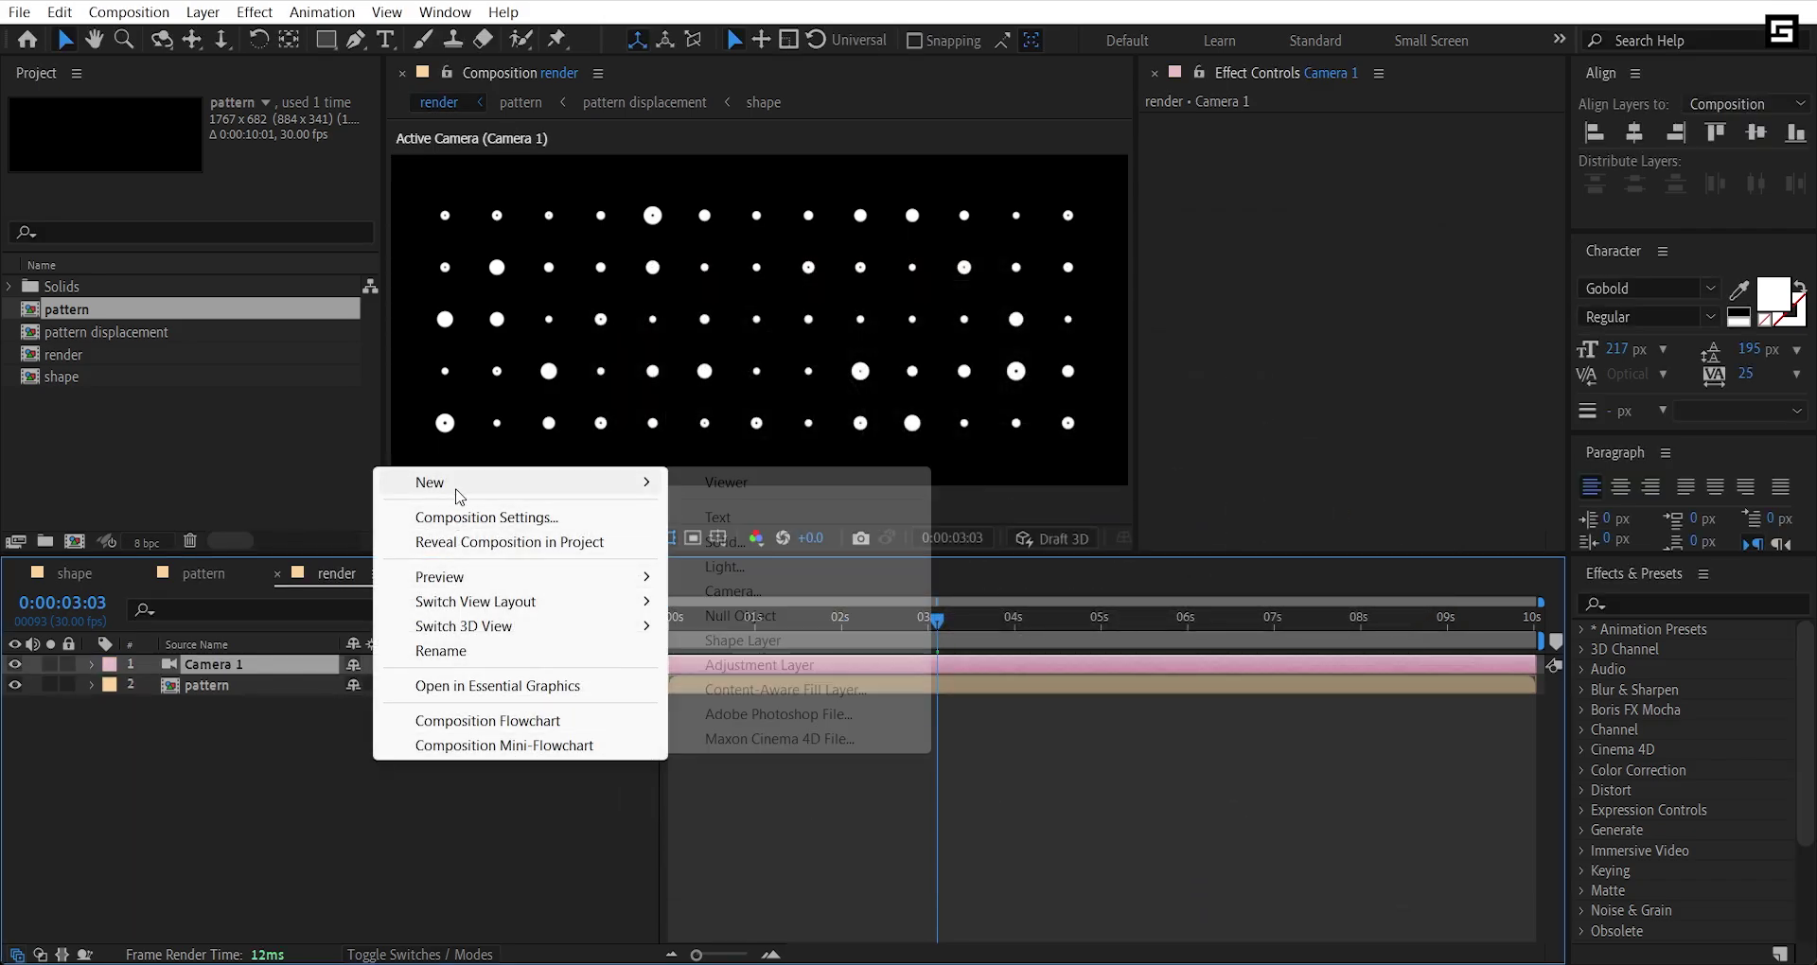
{"action": "left_click", "coordinate": [729, 617]}
{"action": "left_click", "coordinate": [730, 617]}
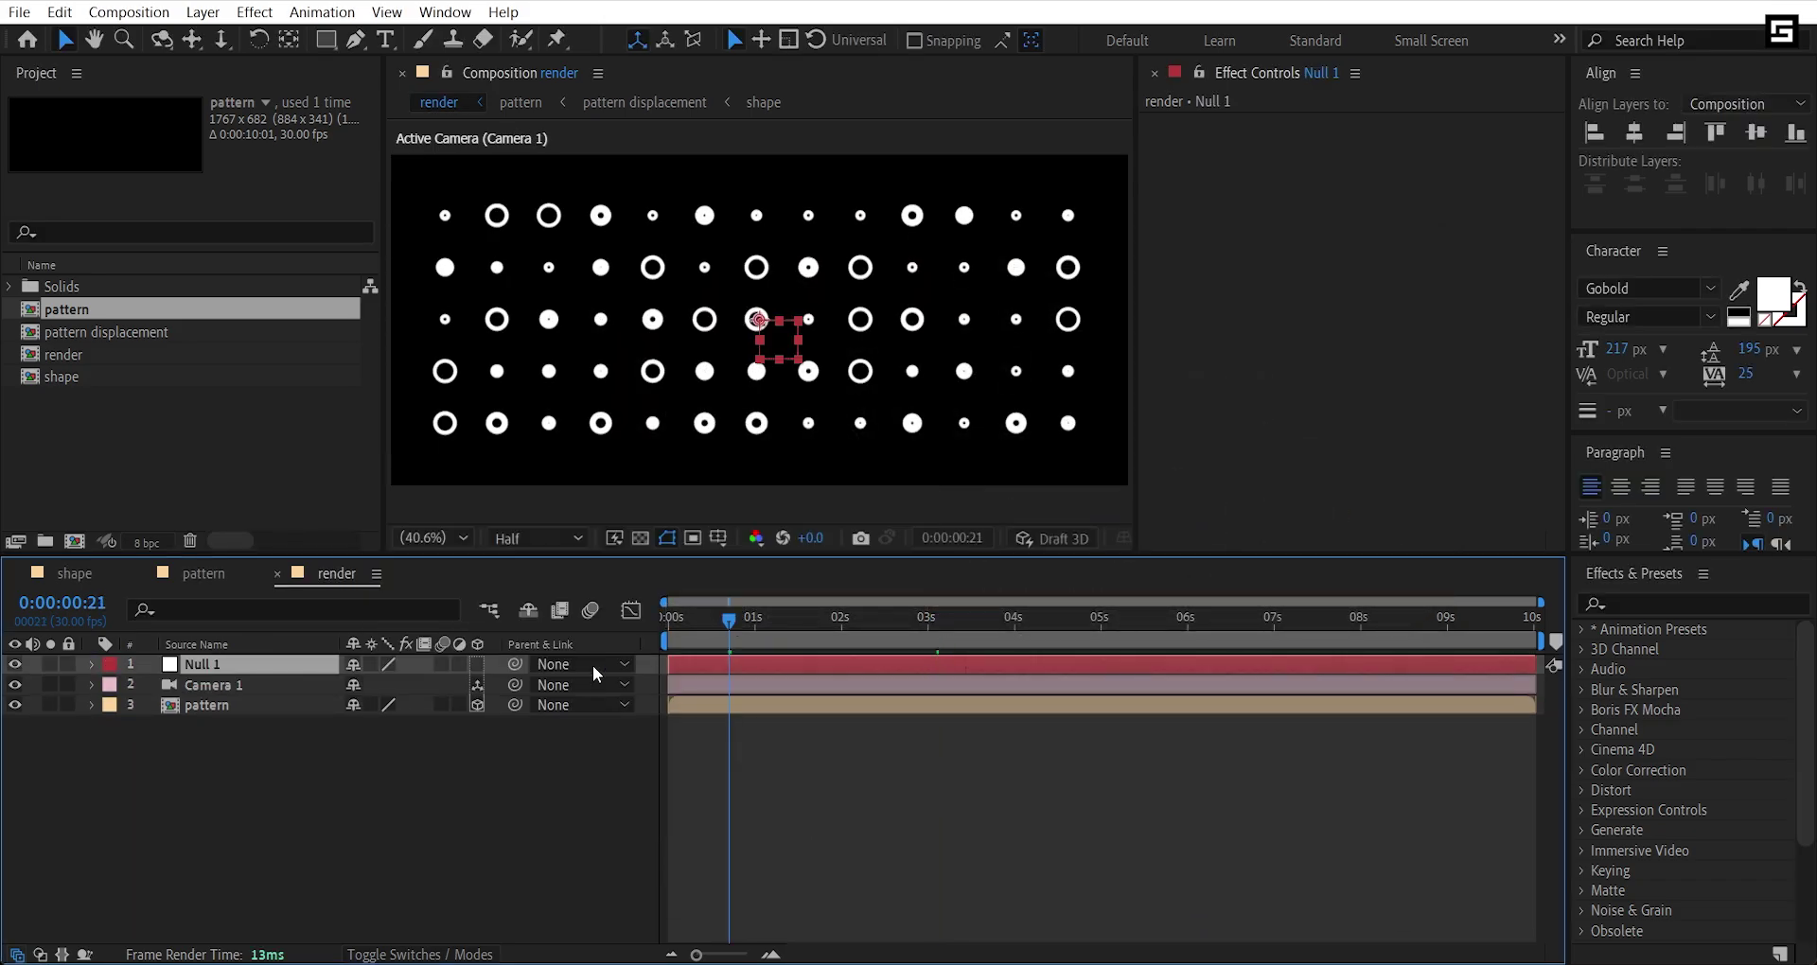
{"action": "left_click_drag", "start_coordinate": [515, 684], "coordinate": [273, 662]}
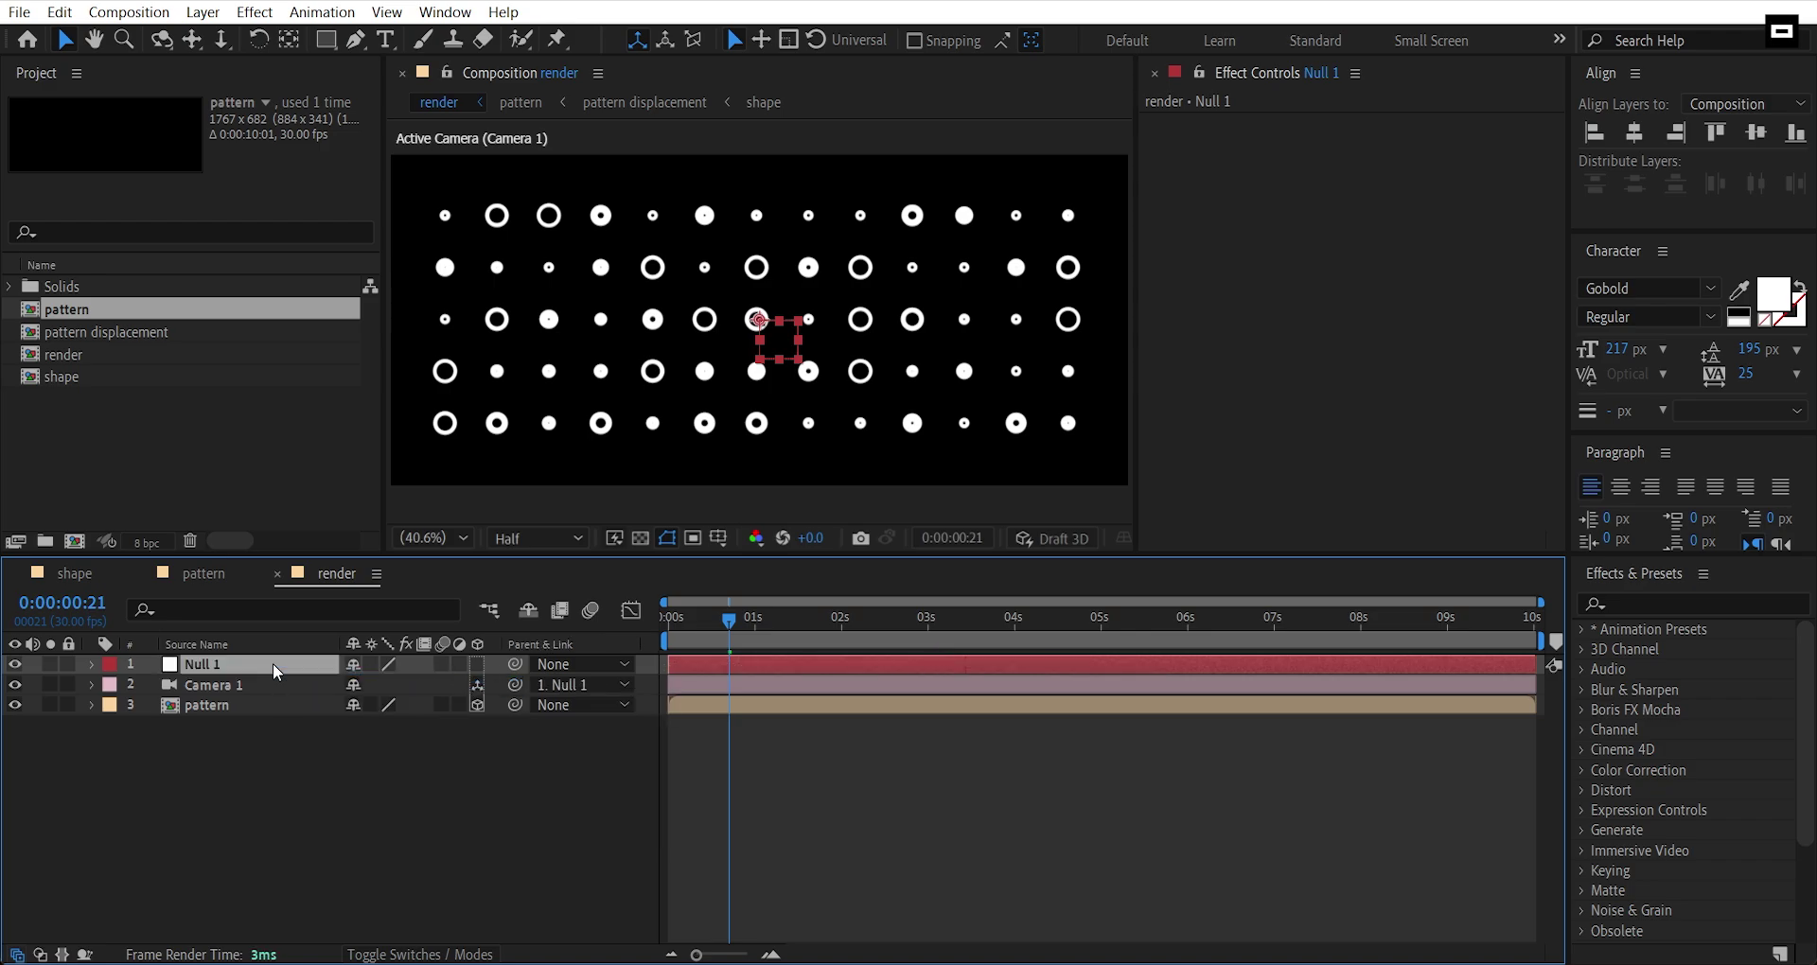
Make Null 1 3D and set its Orientation to 45°, 50°, 0° for perspective.
{"action": "left_click", "coordinate": [474, 666]}
{"action": "key", "text": "r"}
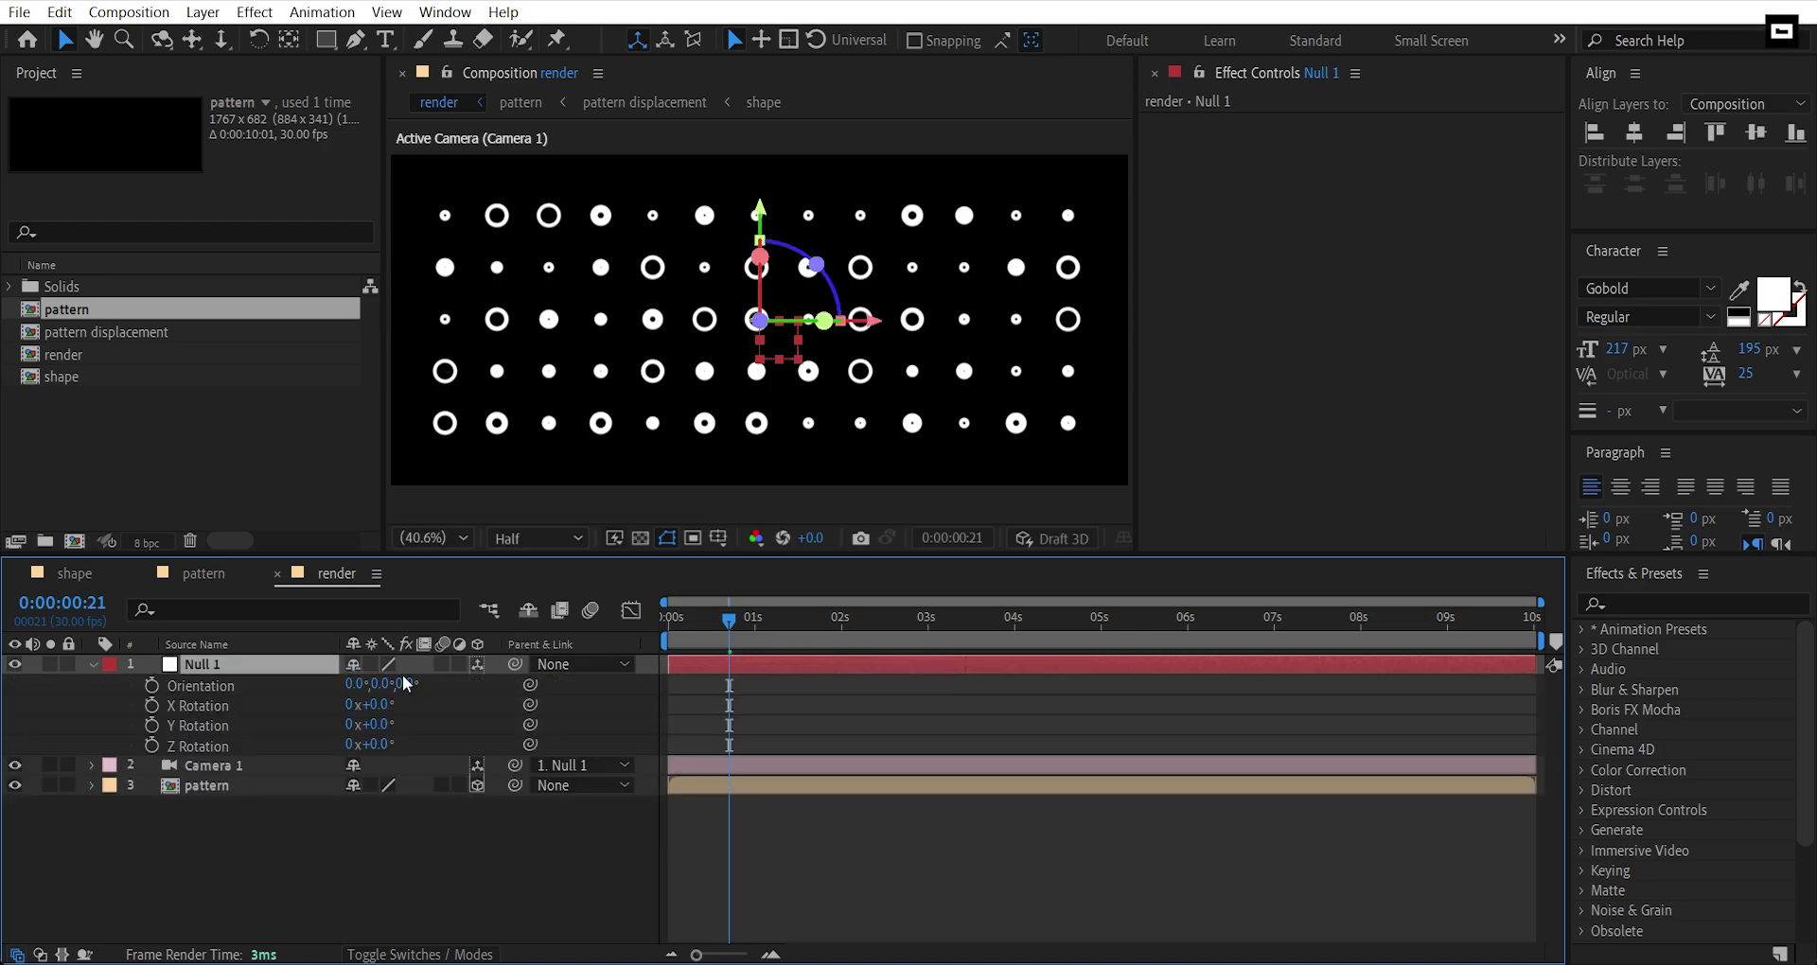
{"action": "mouse_move", "coordinate": [382, 685]}
{"action": "left_mouse_down"}
{"action": "mouse_move", "coordinate": [433, 679]}
{"action": "mouse_move", "coordinate": [375, 685]}
{"action": "mouse_move", "coordinate": [422, 682]}
{"action": "mouse_move", "coordinate": [394, 684]}
{"action": "left_mouse_up"}
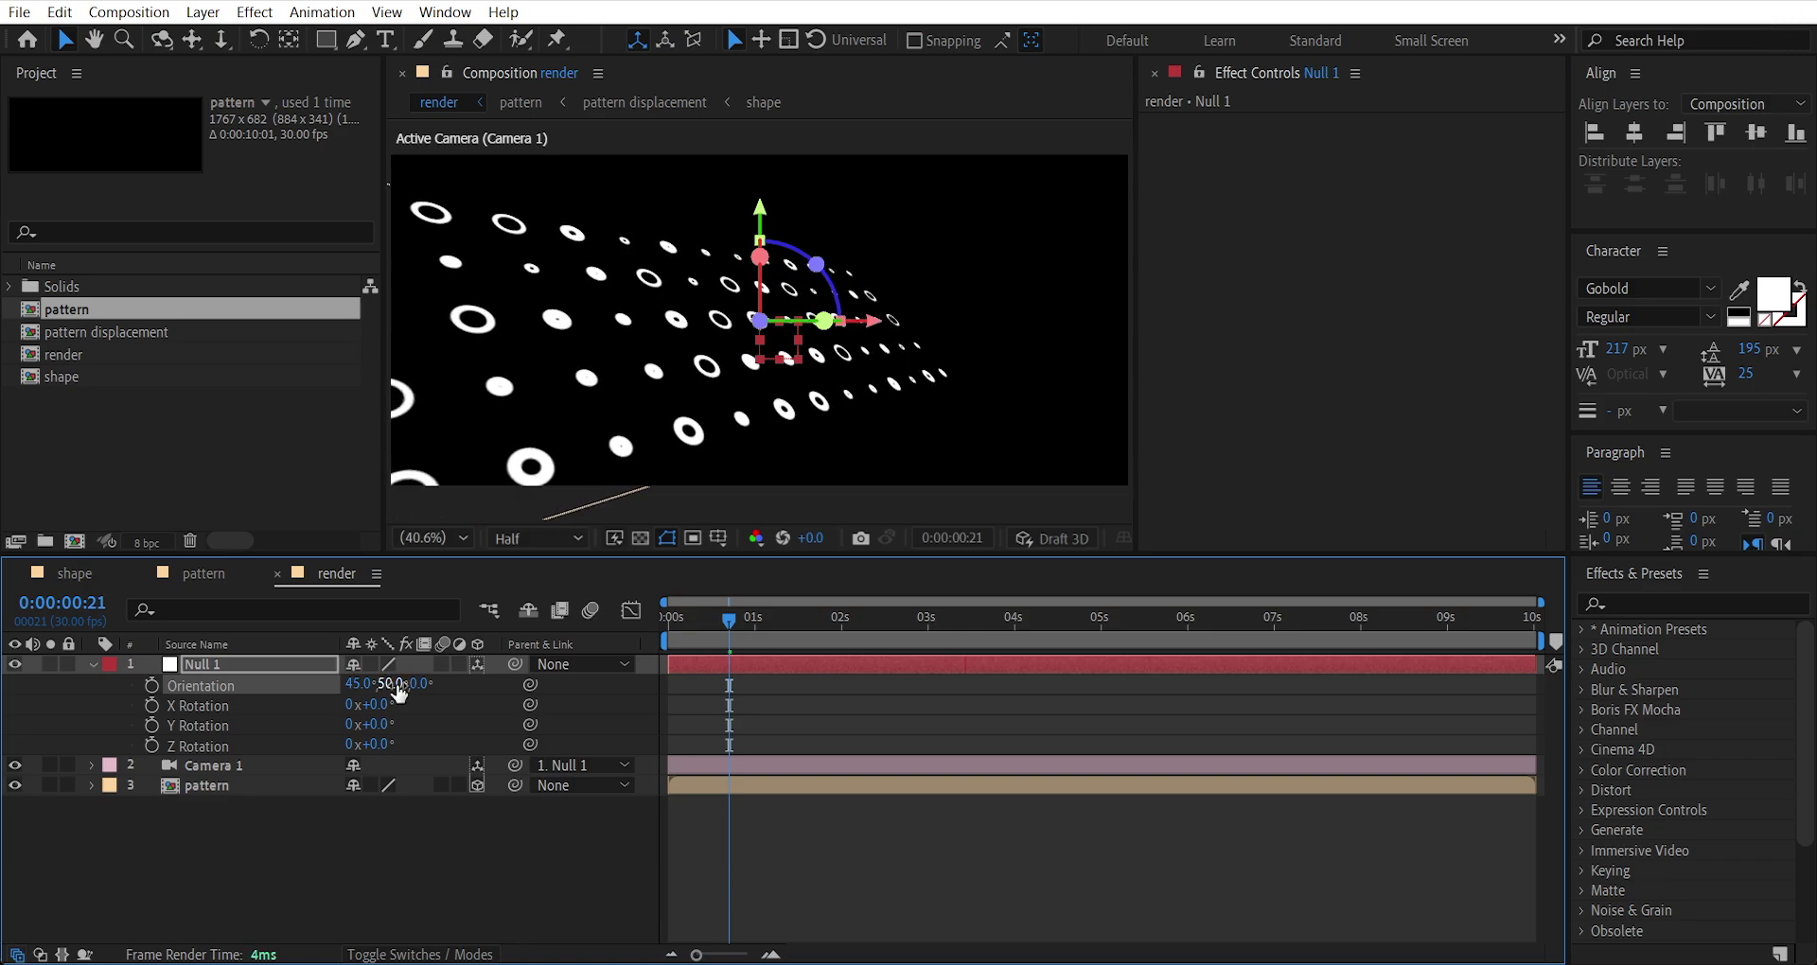
Scale the pattern layer down to about 77%.
{"action": "left_click", "coordinate": [229, 788]}
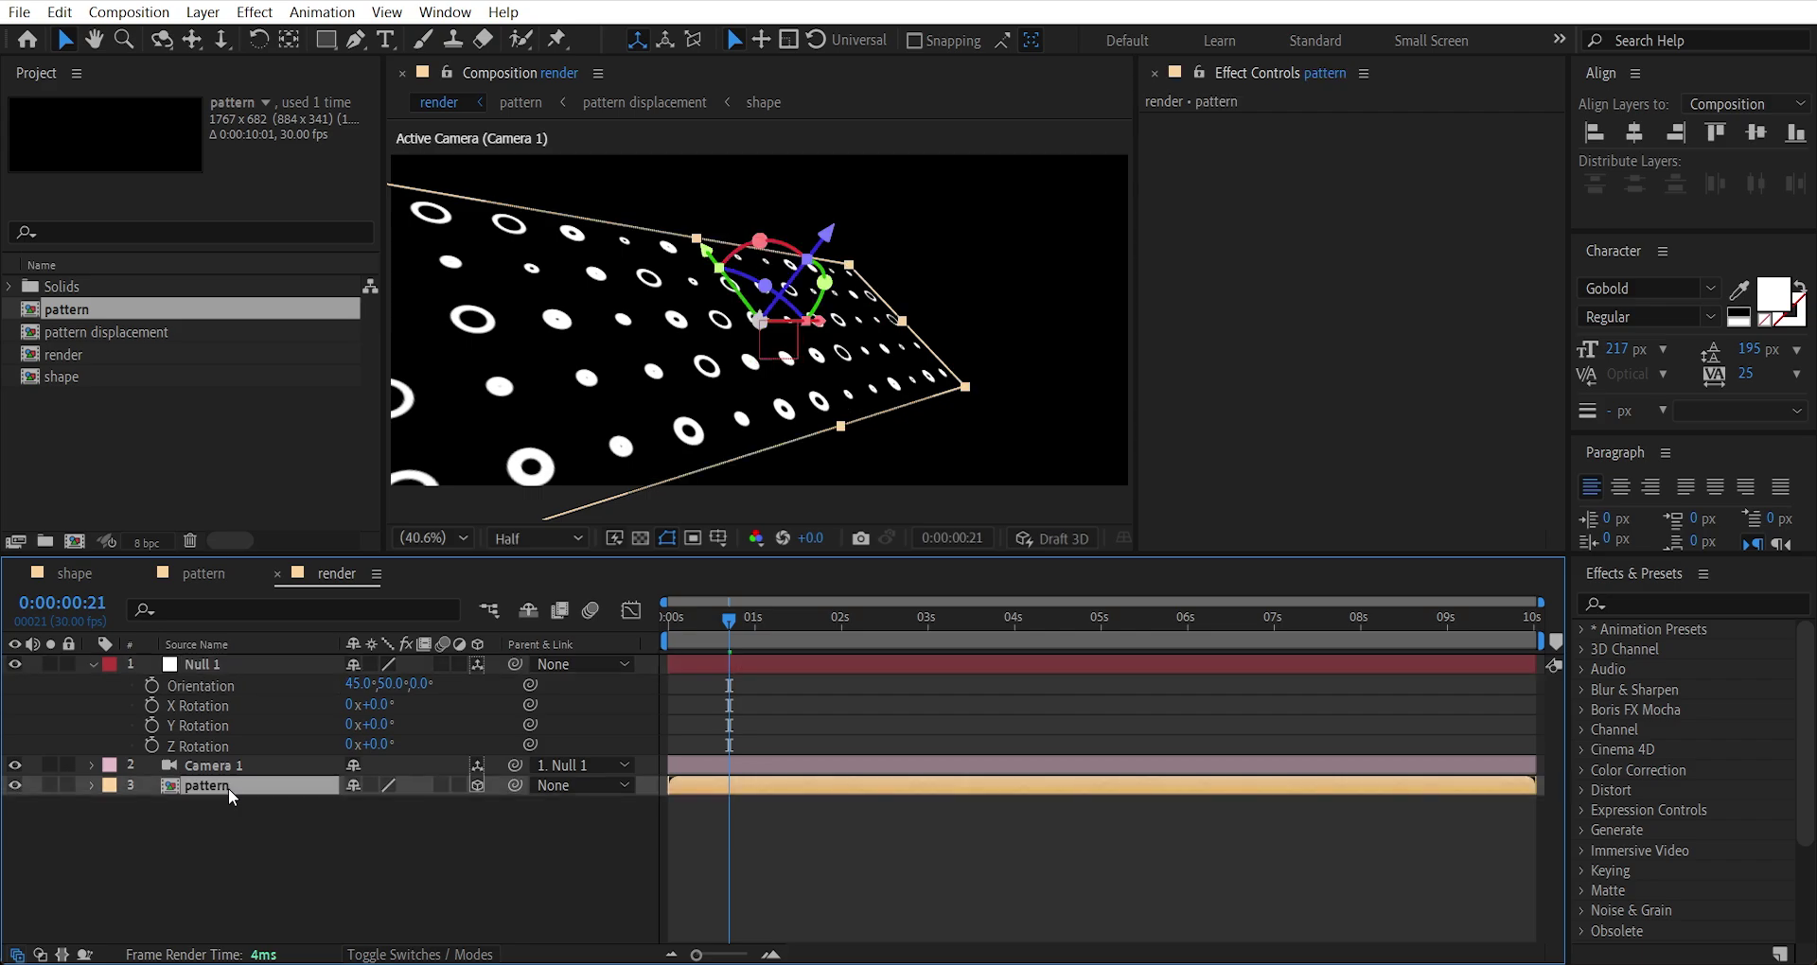
{"action": "key", "text": "s"}
{"action": "left_click_drag", "start_coordinate": [375, 806], "coordinate": [358, 803]}
{"action": "key", "text": "Return"}
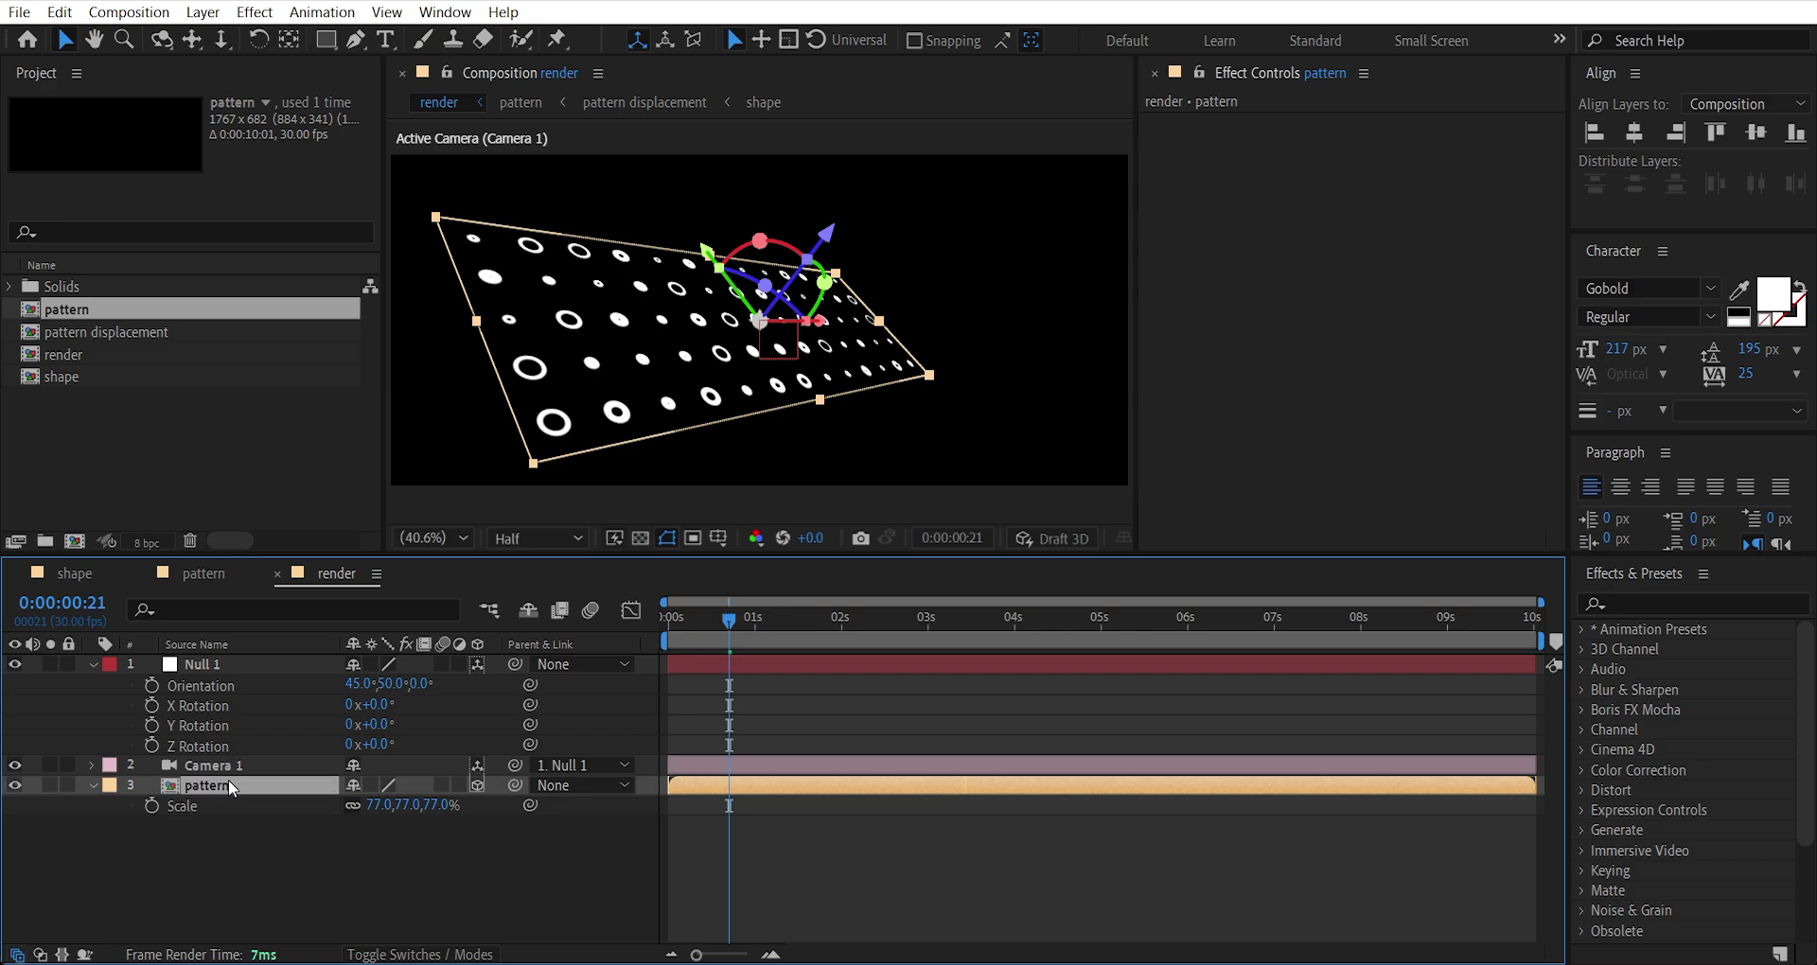
Apply CC RepeTile and expand it Right 9180, Left 1180, Down 2120, Up 3430.
{"action": "left_click", "coordinate": [1639, 602]}
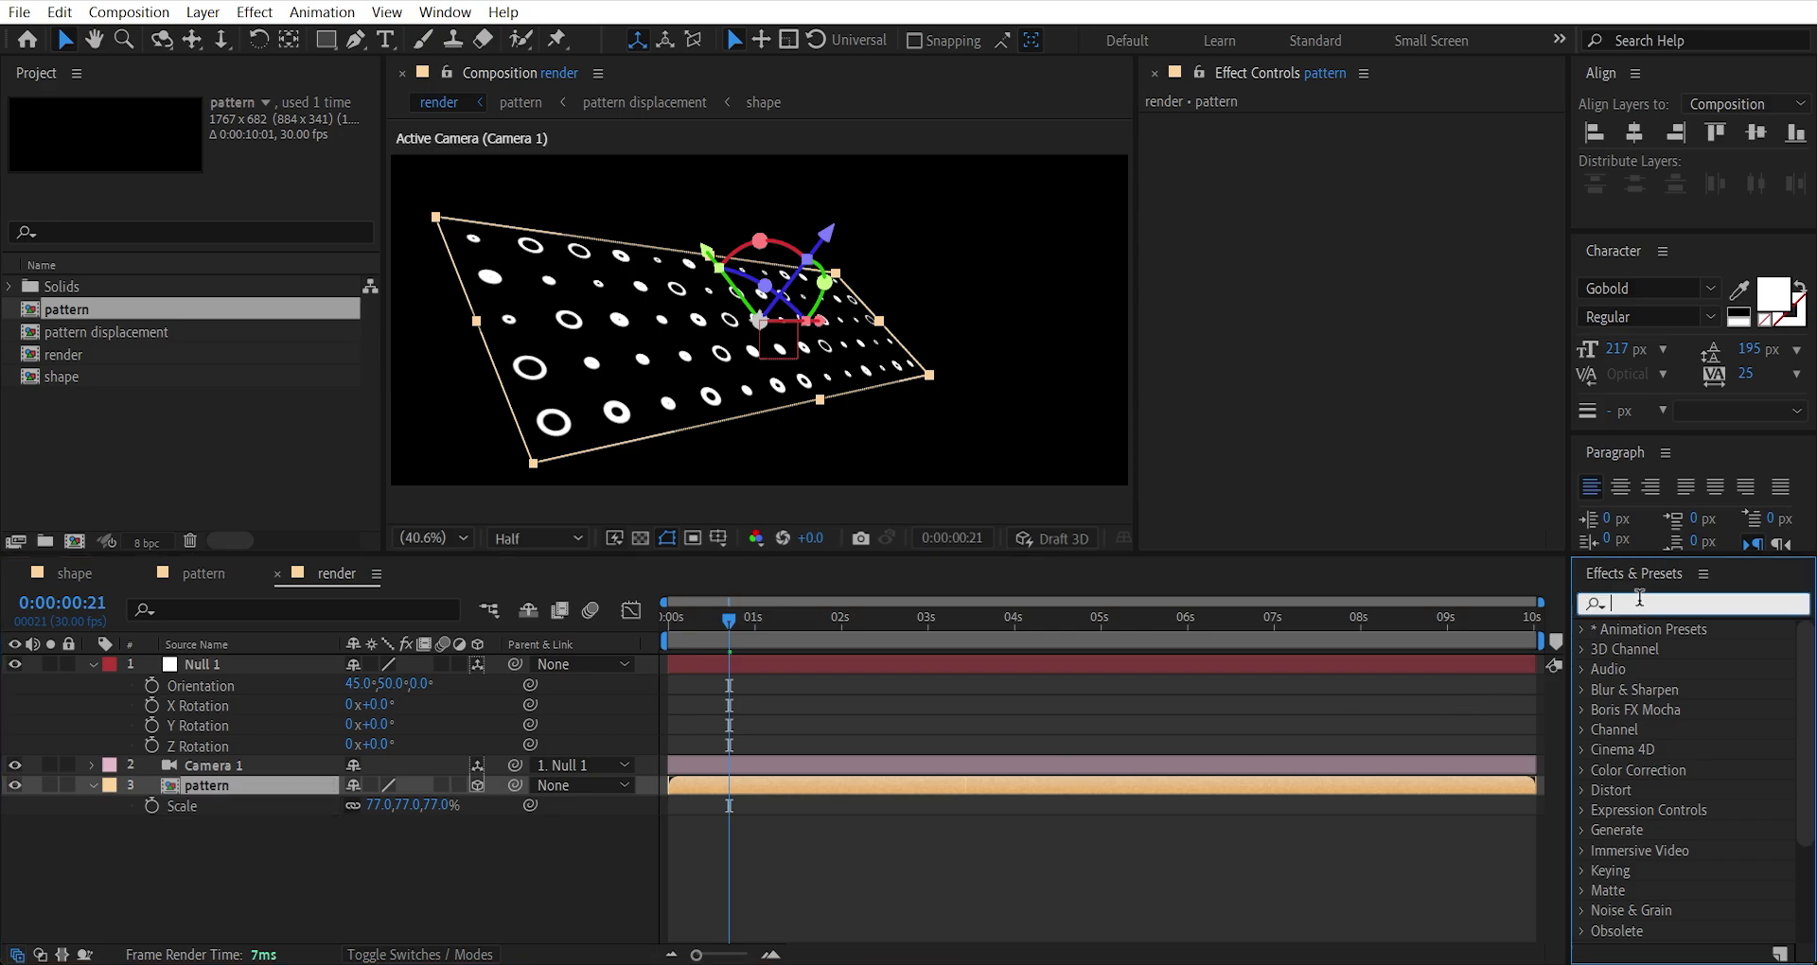
{"action": "type", "text": "repe"}
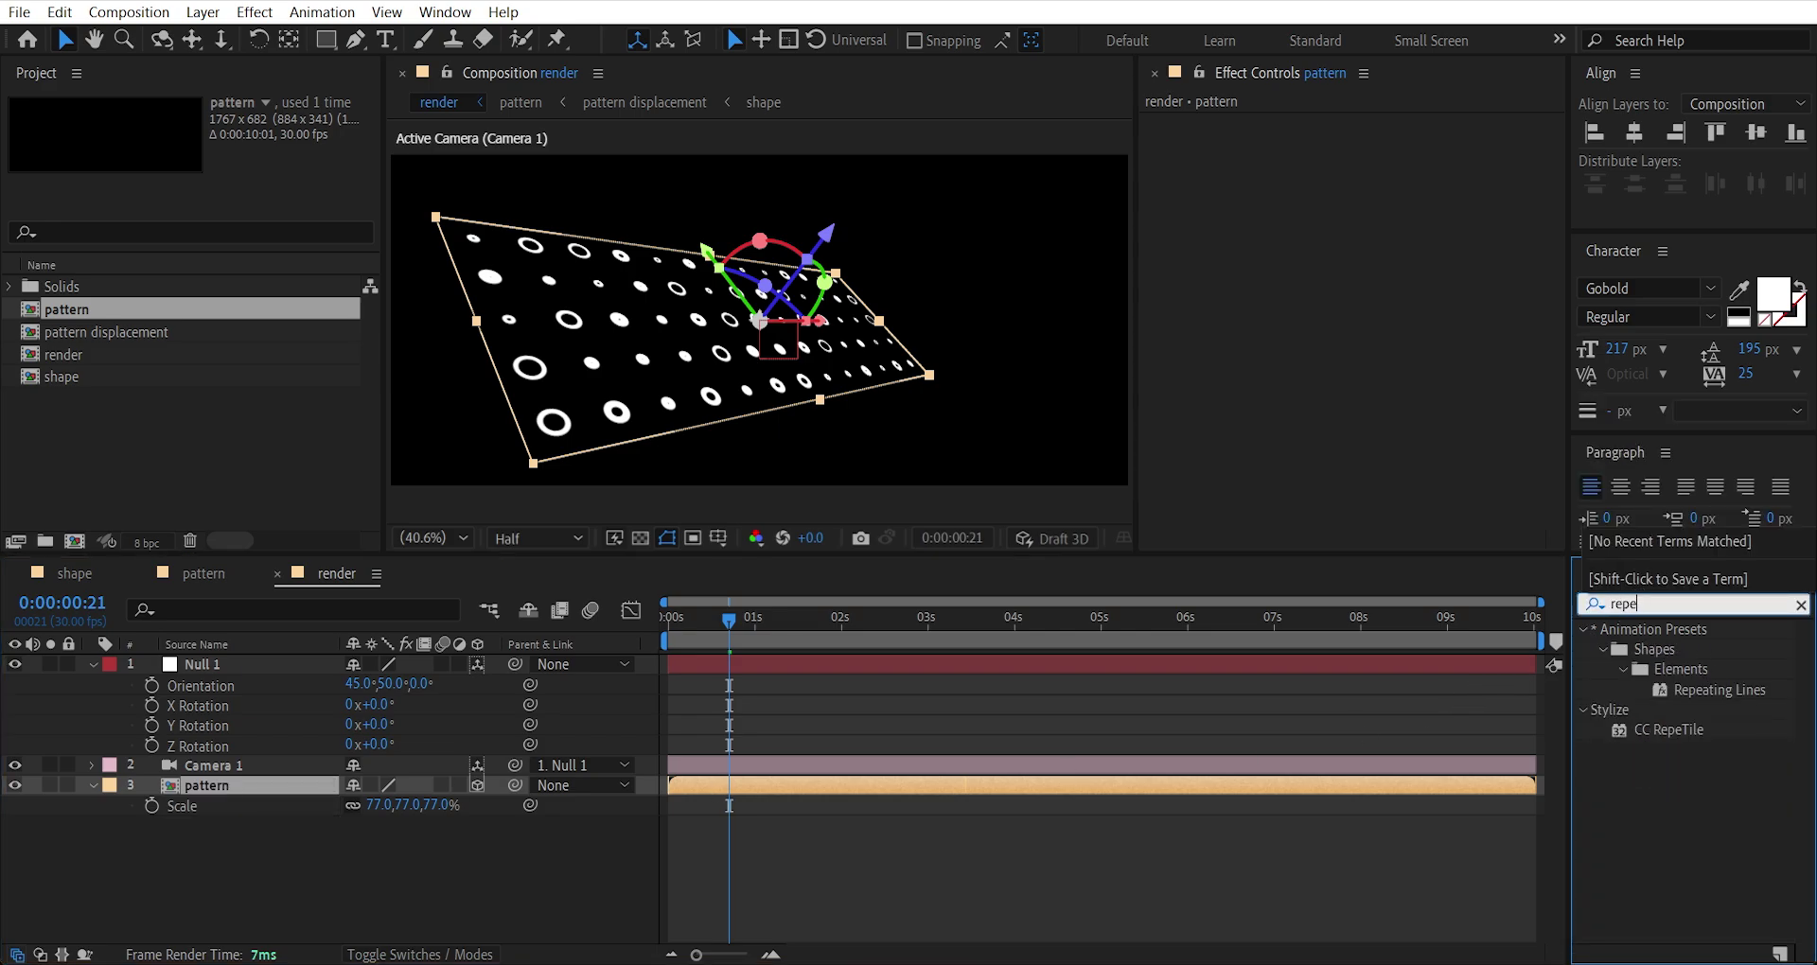
{"action": "double_click", "coordinate": [1660, 724]}
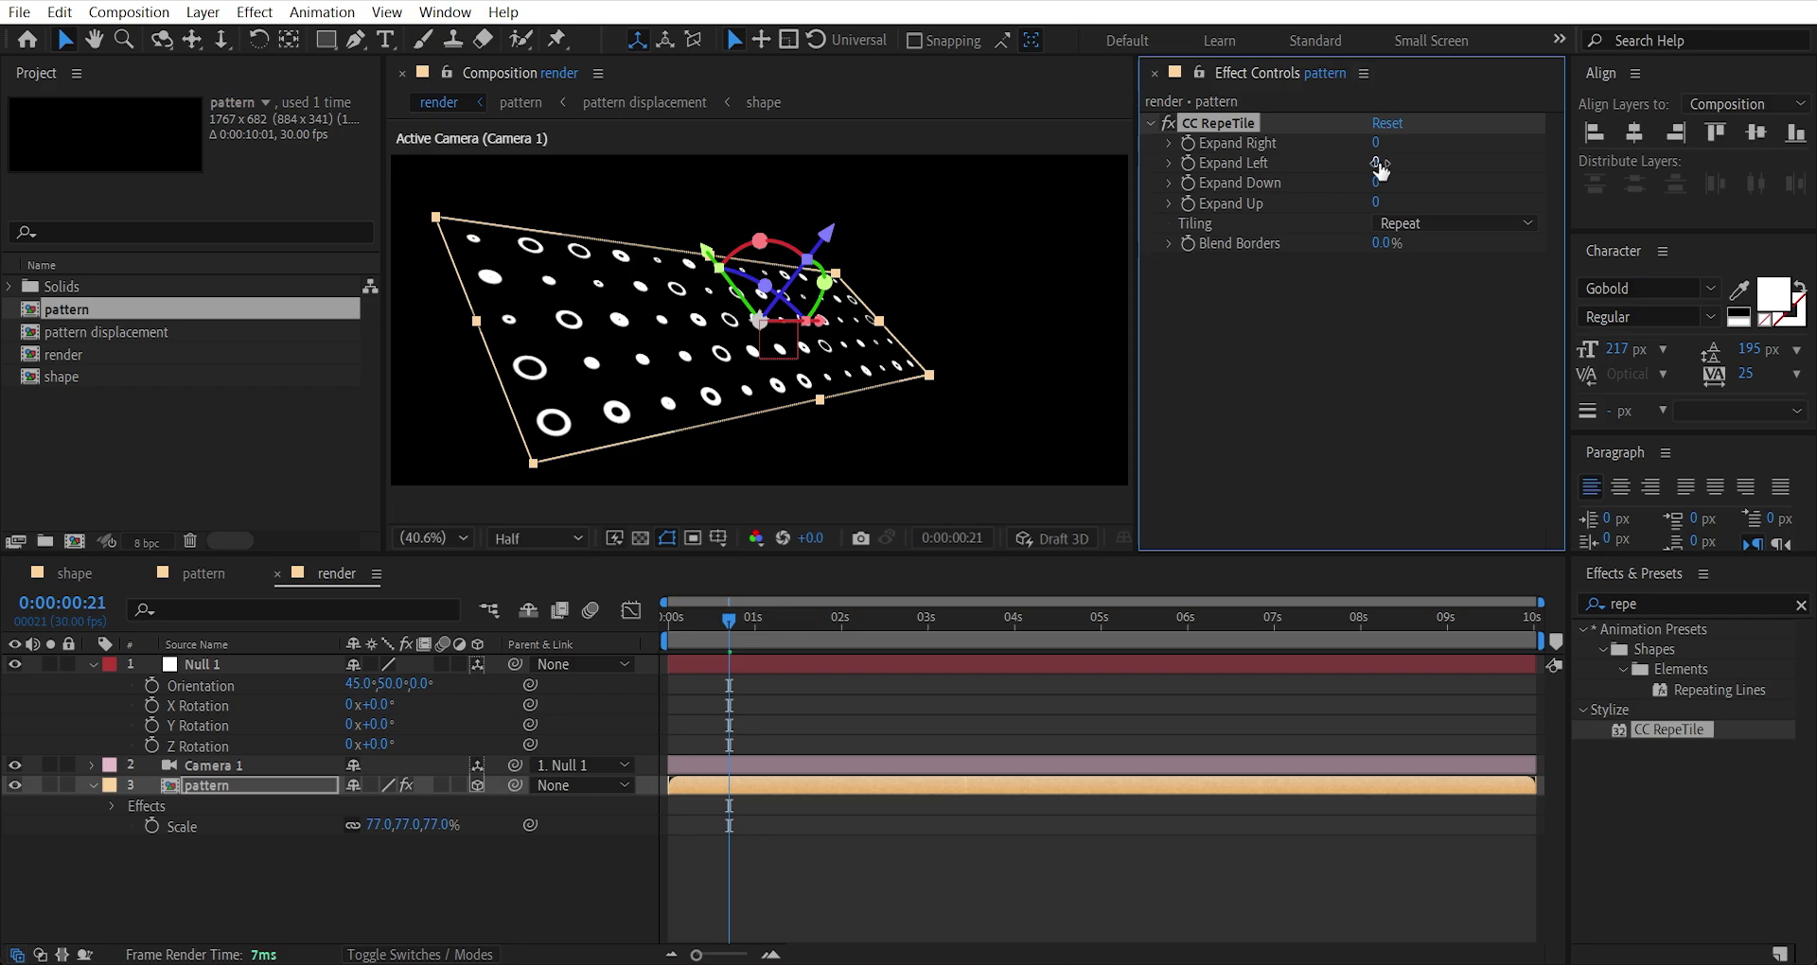
{"action": "left_click_drag", "start_coordinate": [1377, 140], "coordinate": [1514, 140]}
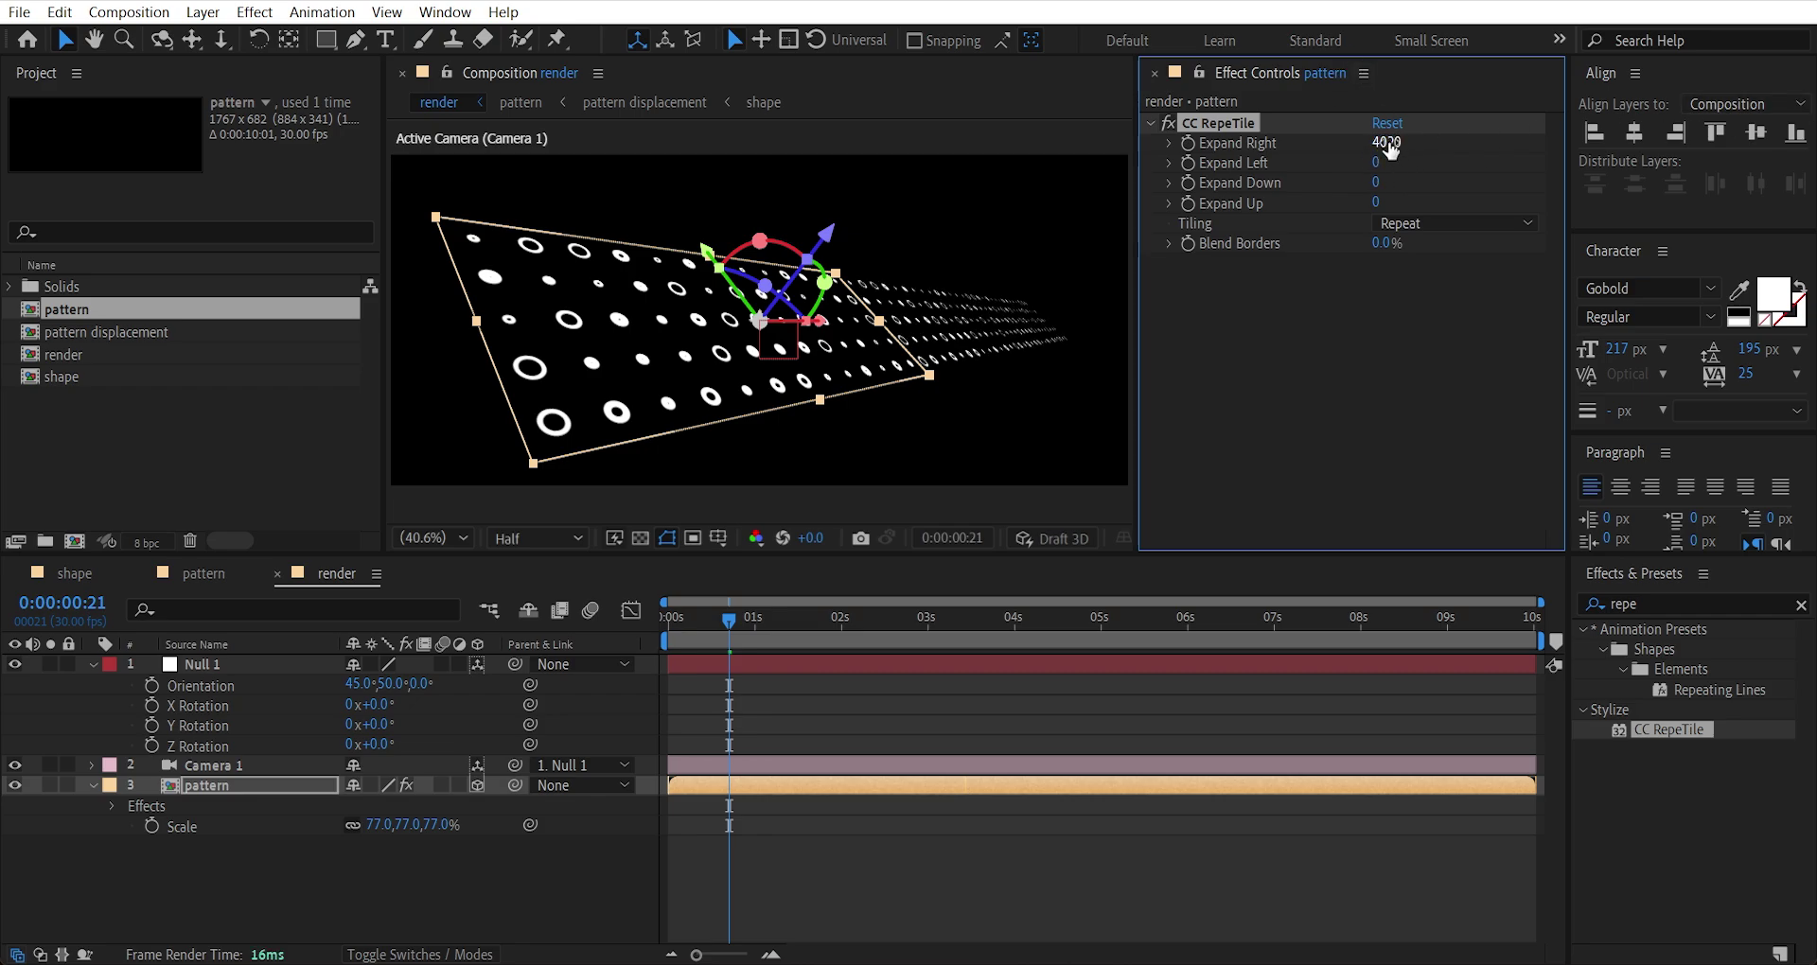
{"action": "left_click_drag", "start_coordinate": [1389, 150], "coordinate": [1579, 151]}
{"action": "left_click_drag", "start_coordinate": [1377, 163], "coordinate": [1247, 209]}
{"action": "left_click_drag", "start_coordinate": [1390, 208], "coordinate": [1457, 207]}
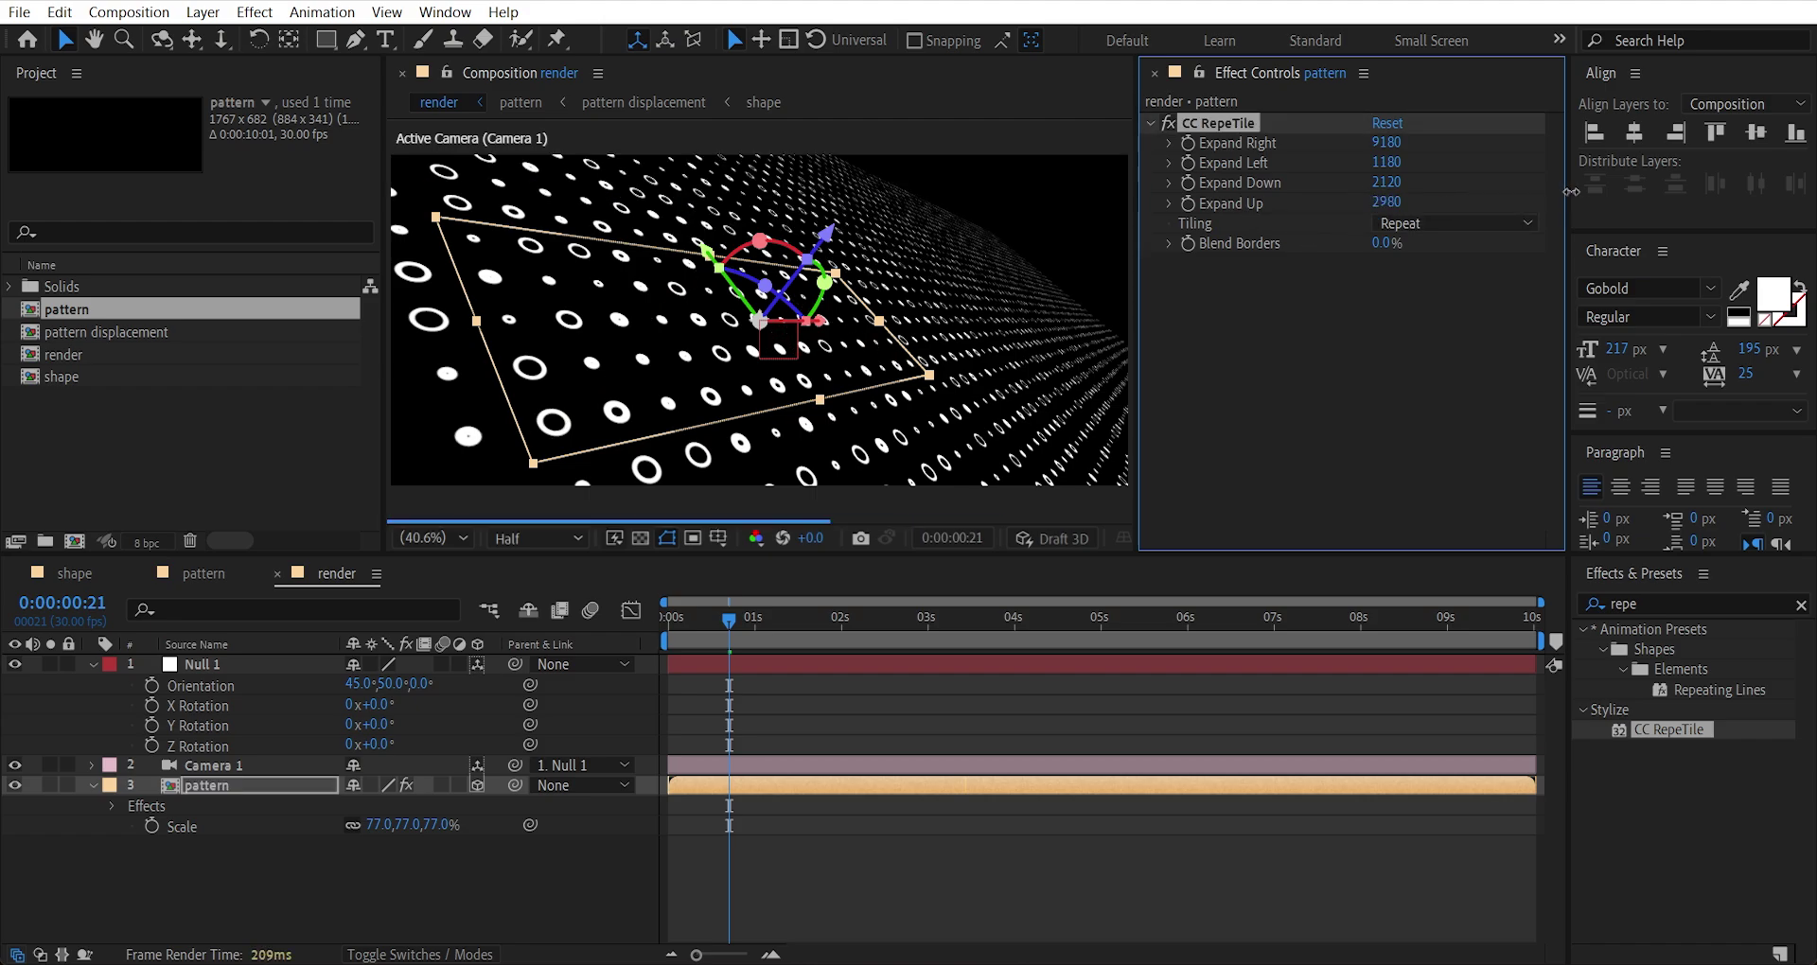
{"action": "left_click", "coordinate": [1656, 603]}
{"action": "type", "text": "fi"}
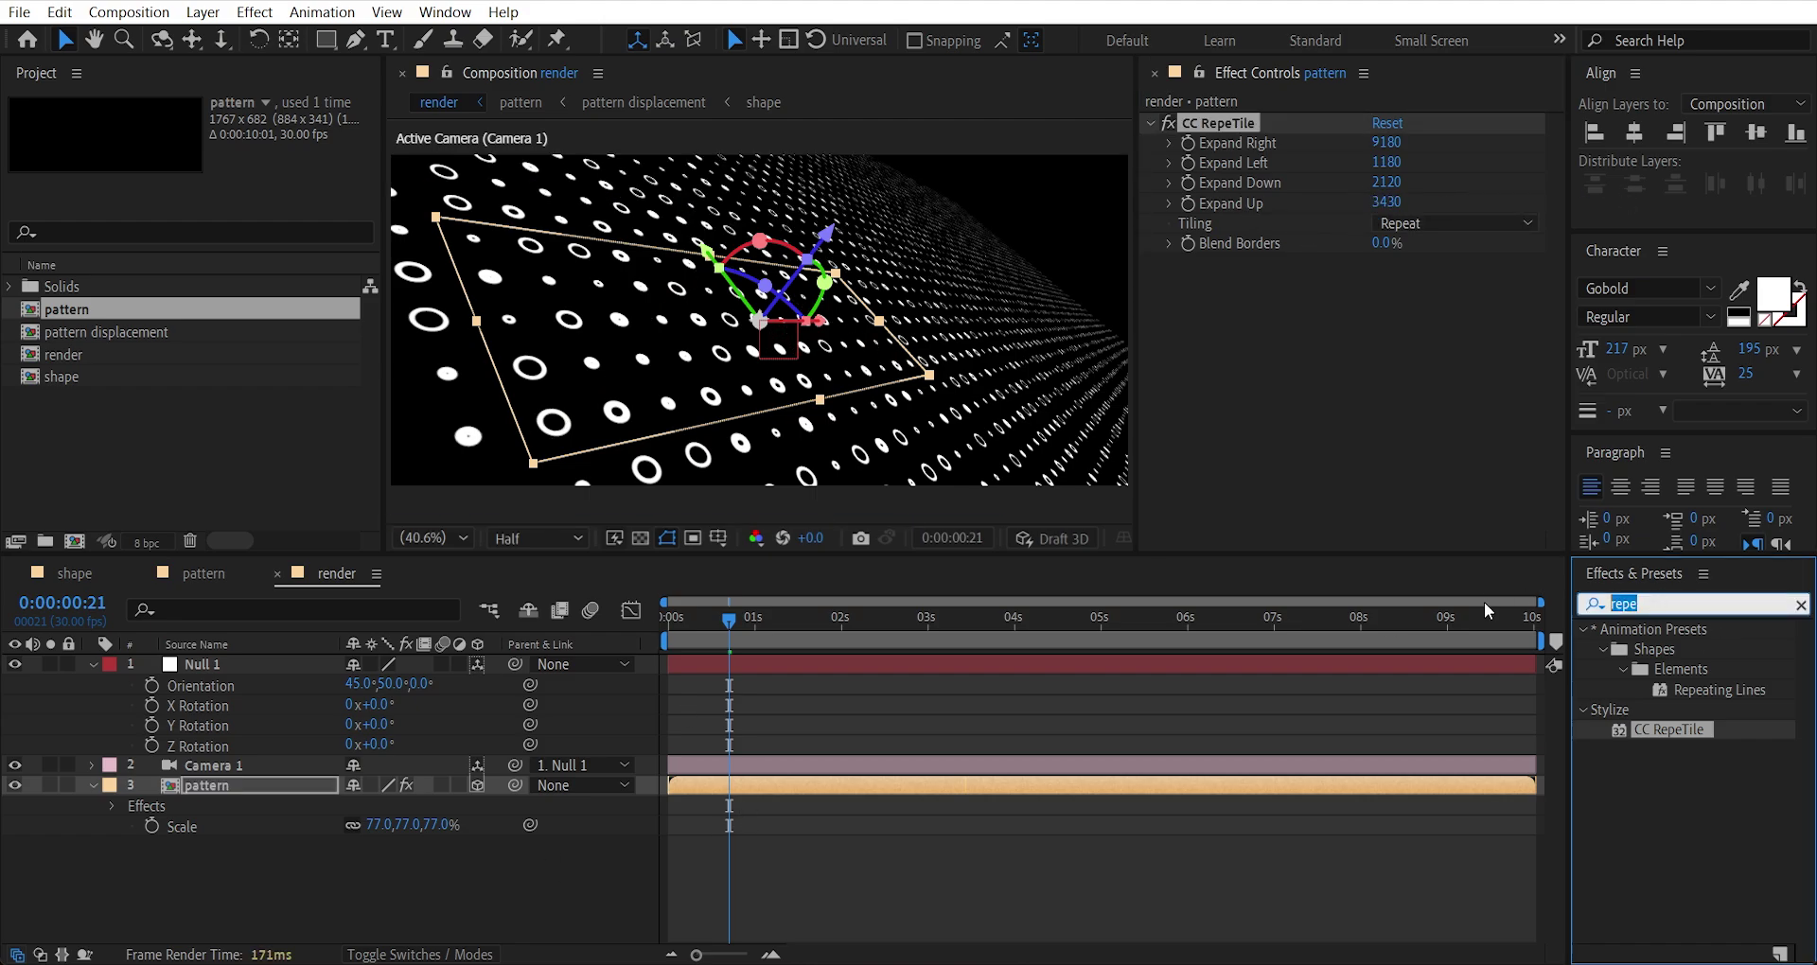
{"action": "type", "text": "ll"}
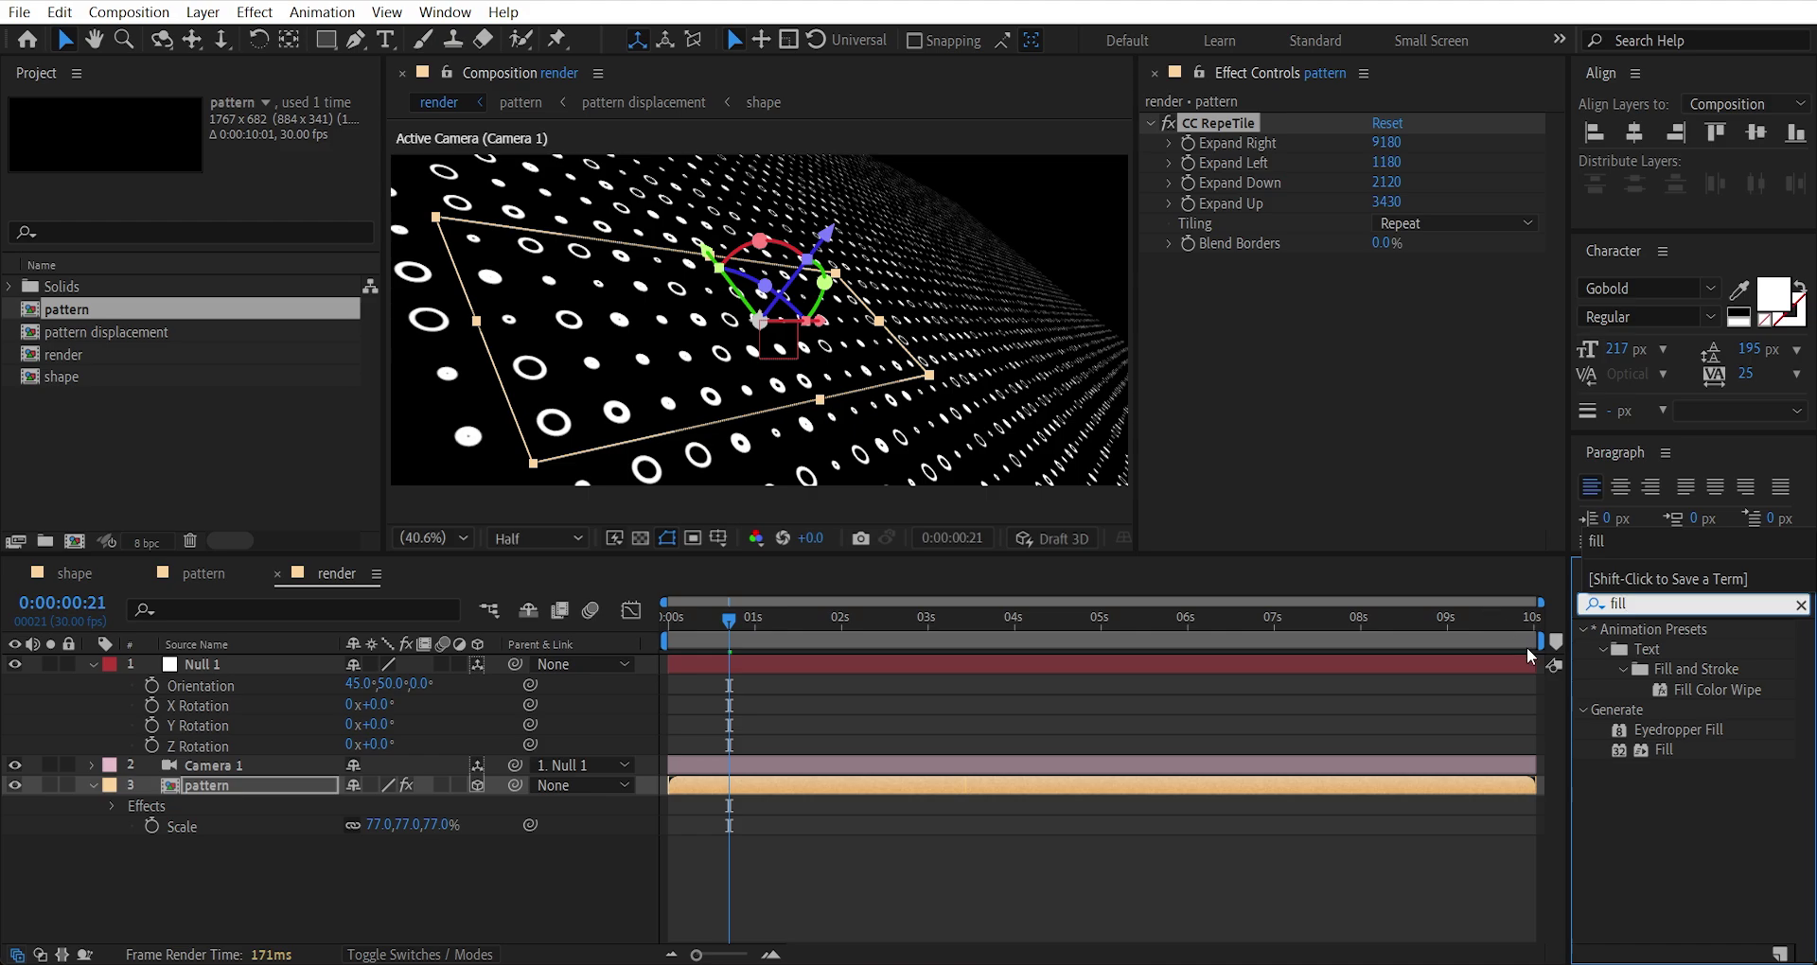
Apply a Fill effect to the pattern layer with colour orange FF6B00.
{"action": "double_click", "coordinate": [1662, 750]}
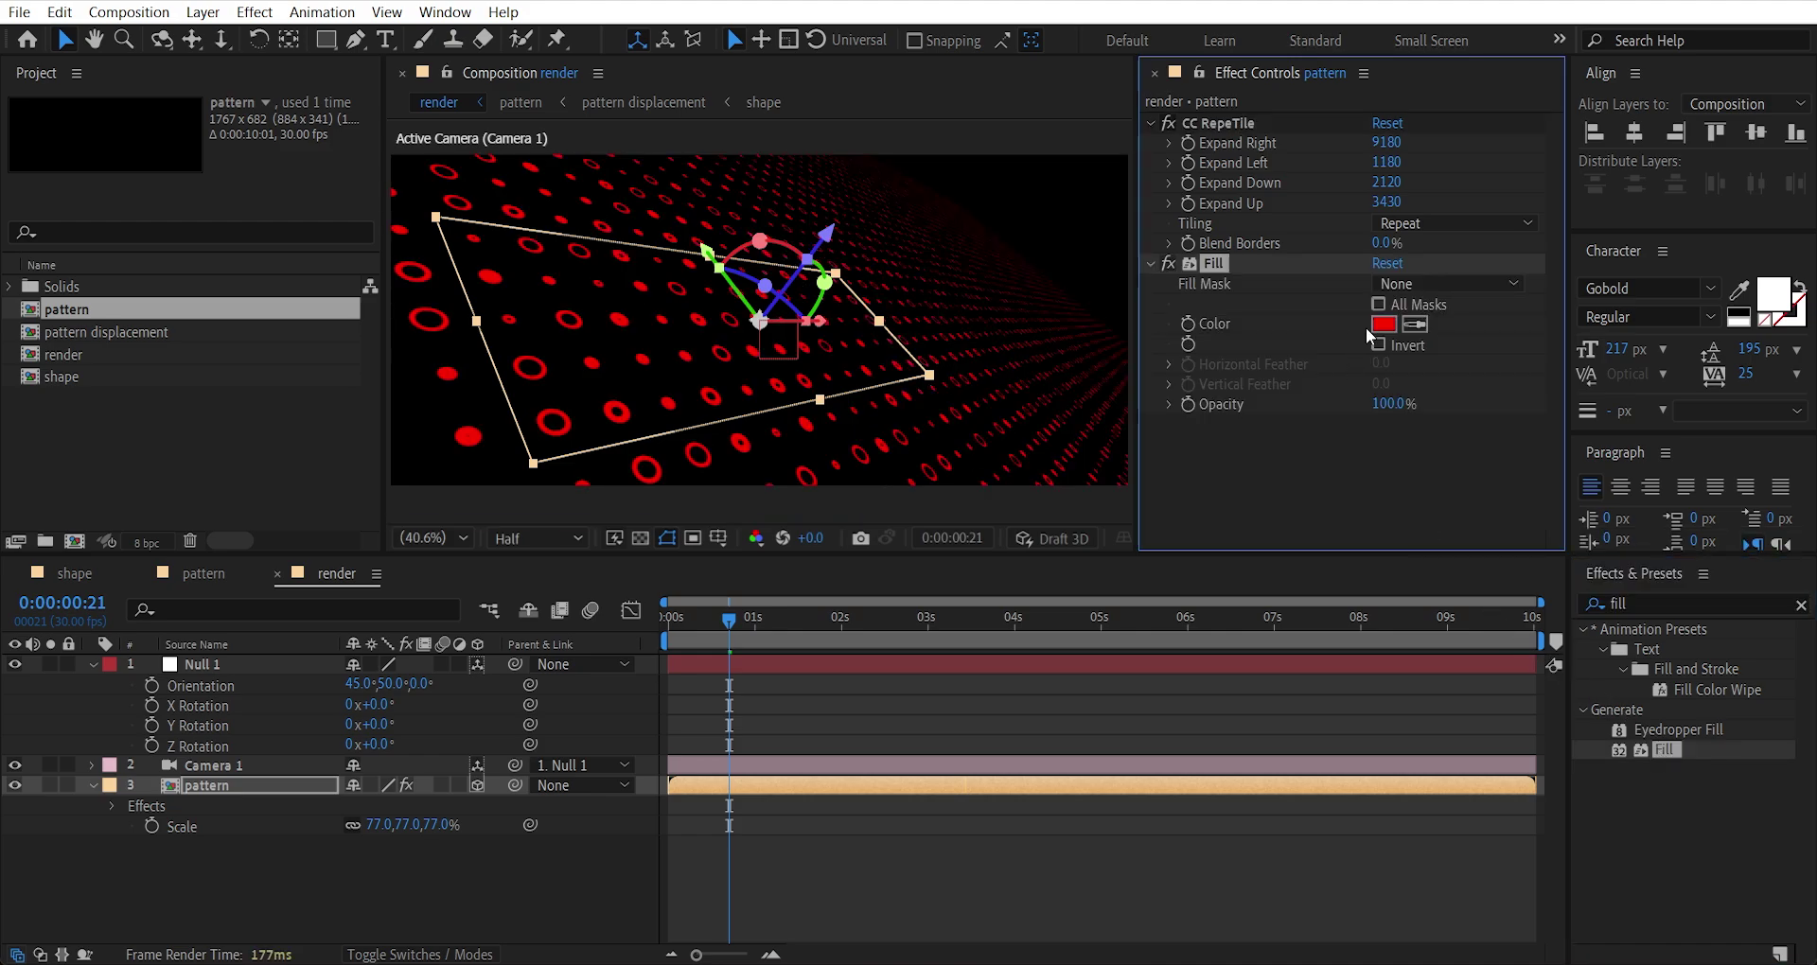
{"action": "left_click", "coordinate": [1383, 323]}
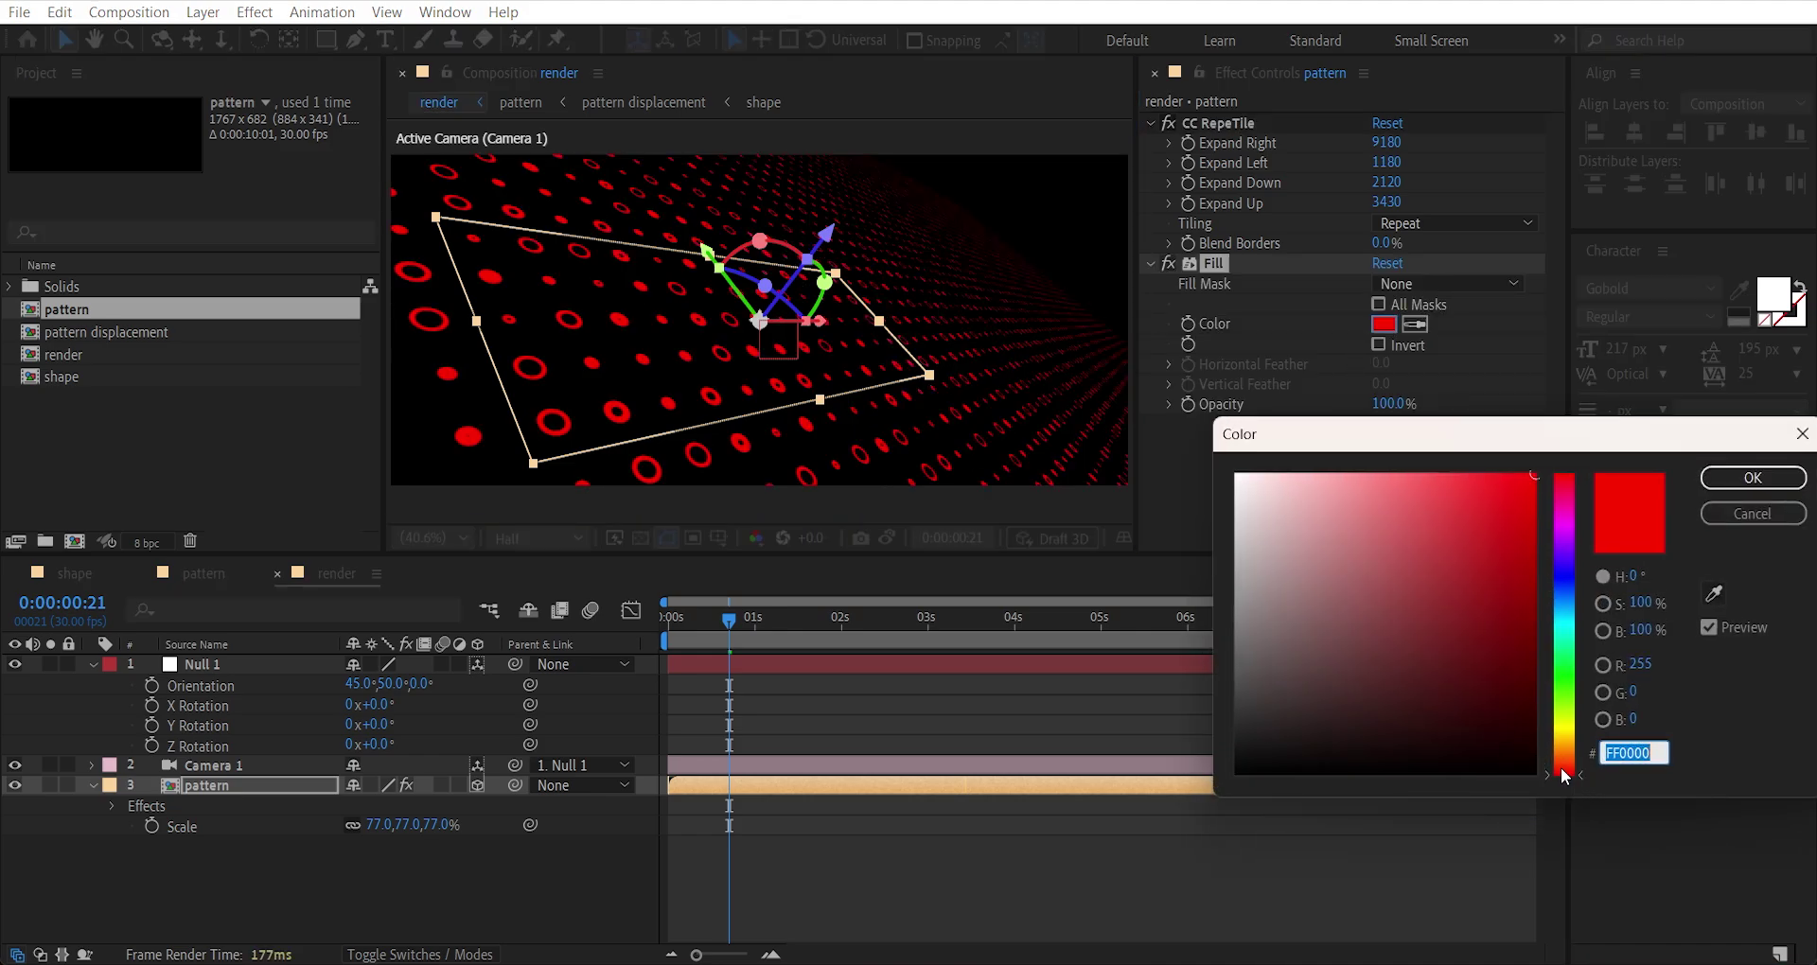
{"action": "left_click_drag", "start_coordinate": [1564, 775], "coordinate": [1566, 754]}
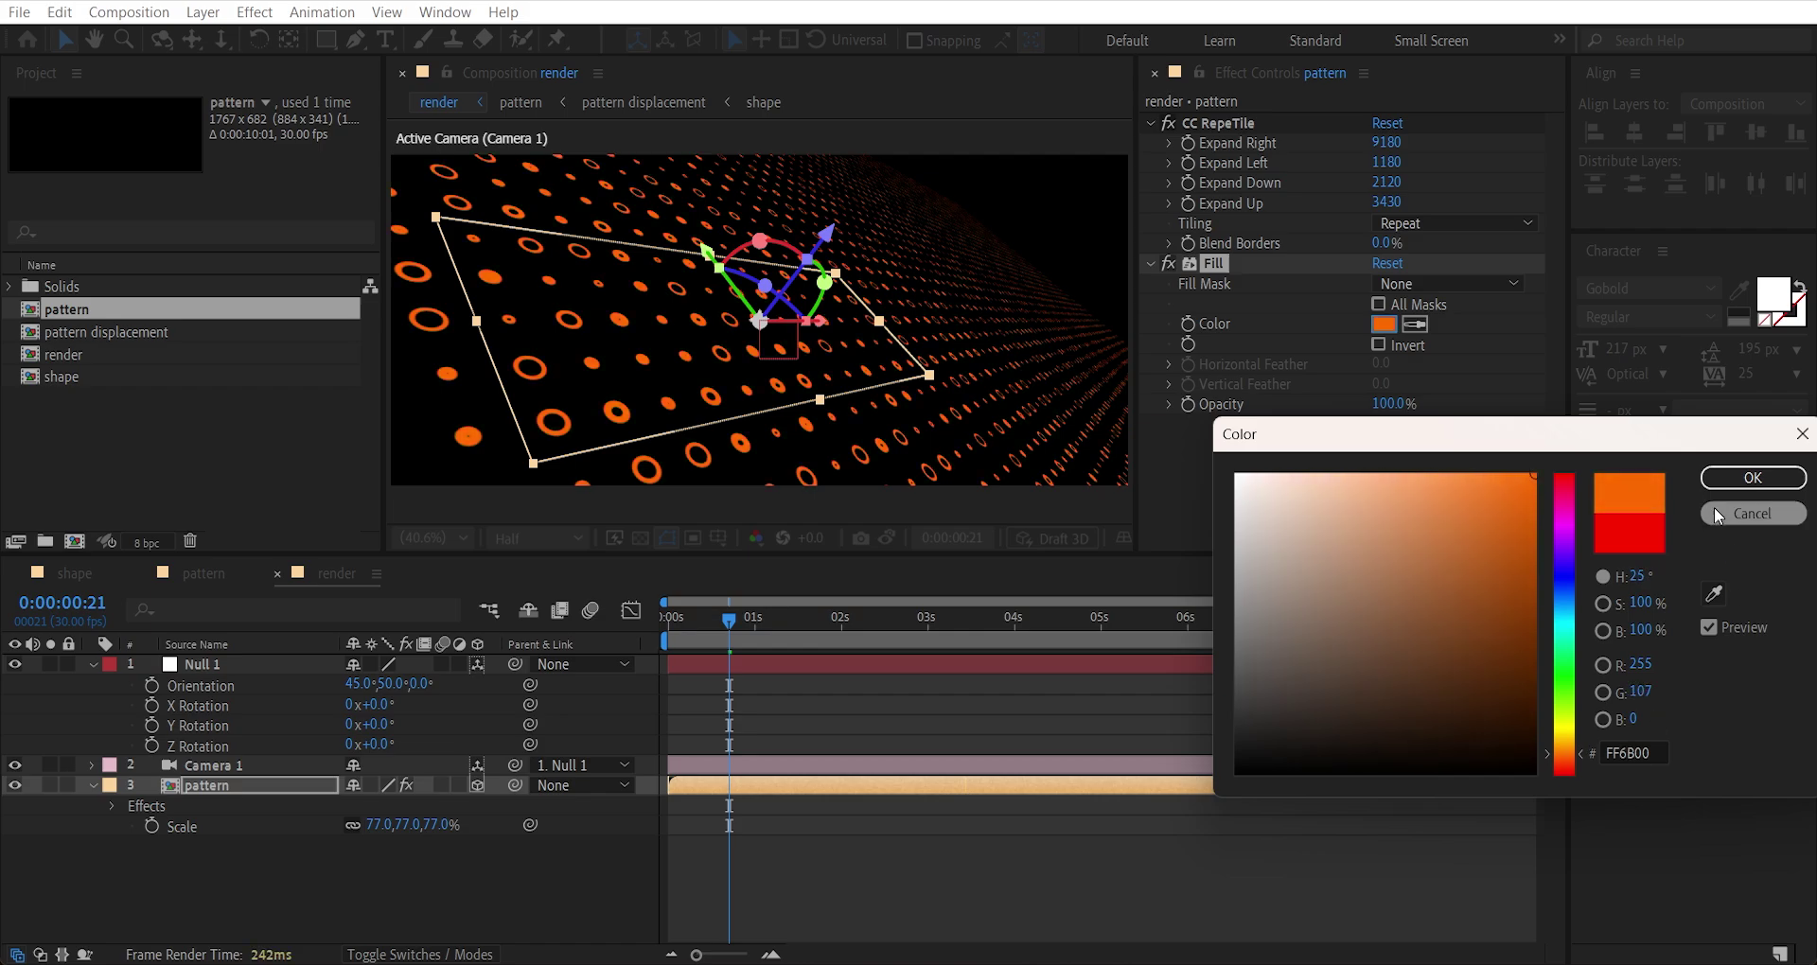
{"action": "left_click", "coordinate": [1740, 486]}
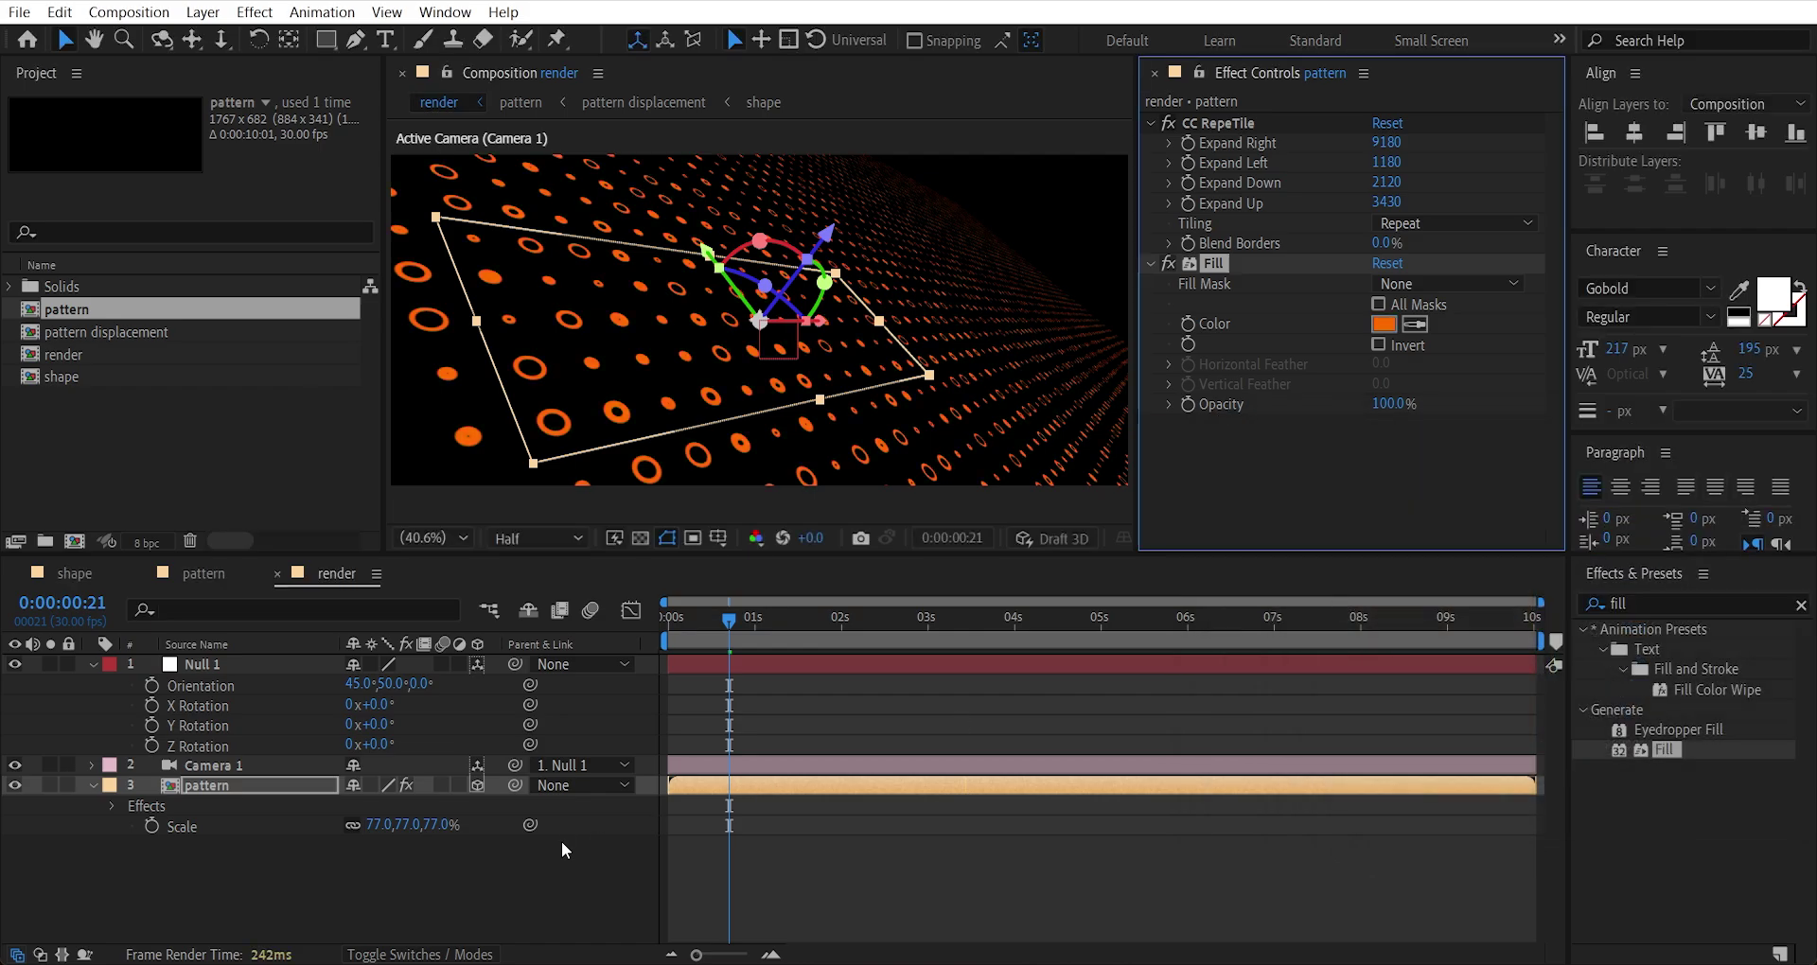
Open Camera 1's Camera Options and turn Depth of Field on.
{"action": "left_click", "coordinate": [259, 865]}
{"action": "key", "text": "Home"}
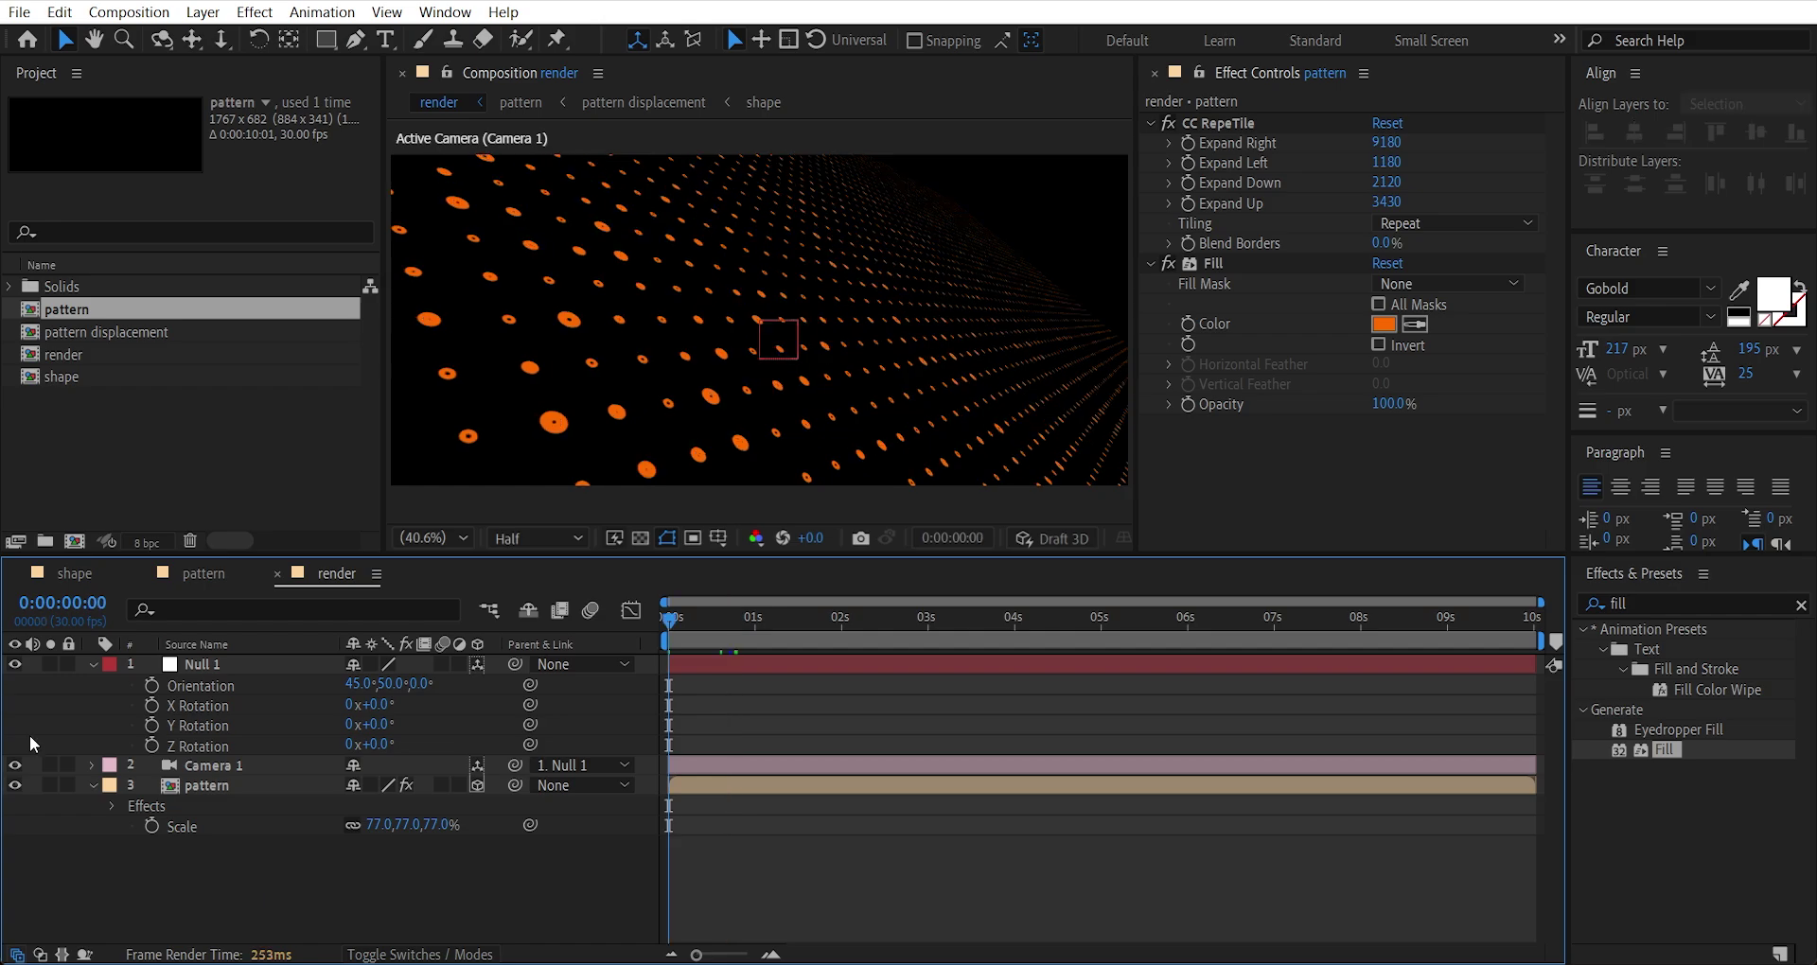
{"action": "left_click", "coordinate": [93, 664]}
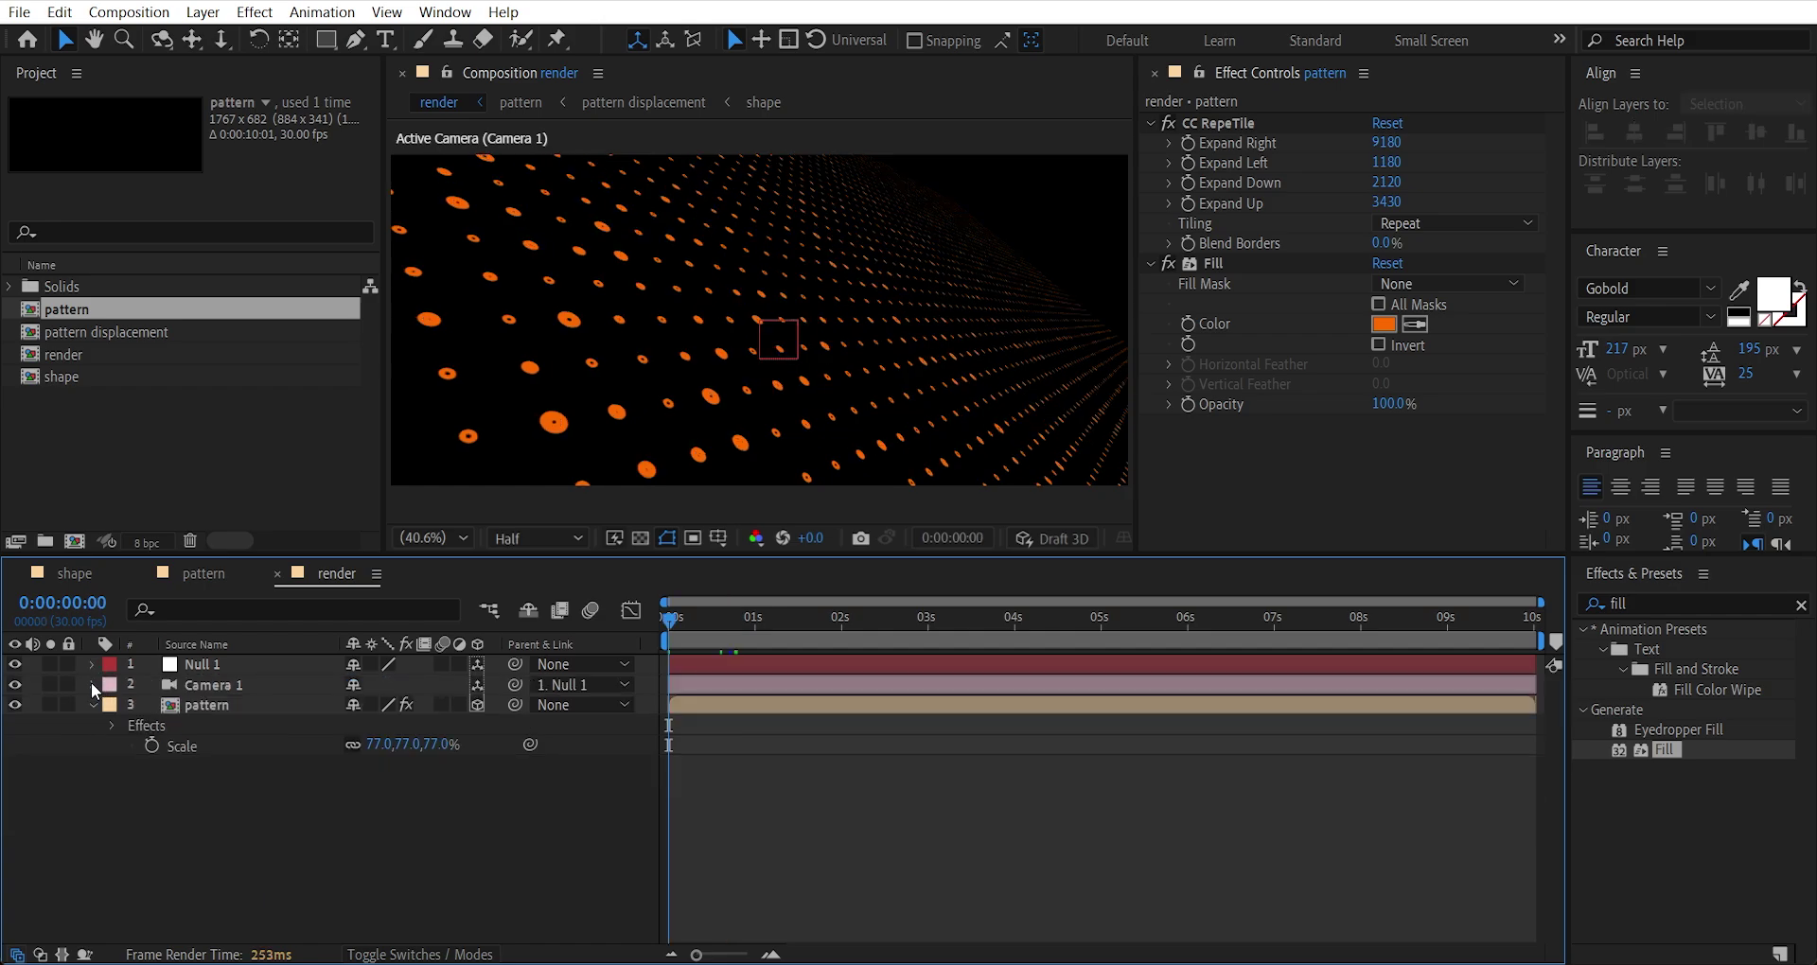
{"action": "left_click", "coordinate": [92, 684]}
{"action": "left_click", "coordinate": [114, 726]}
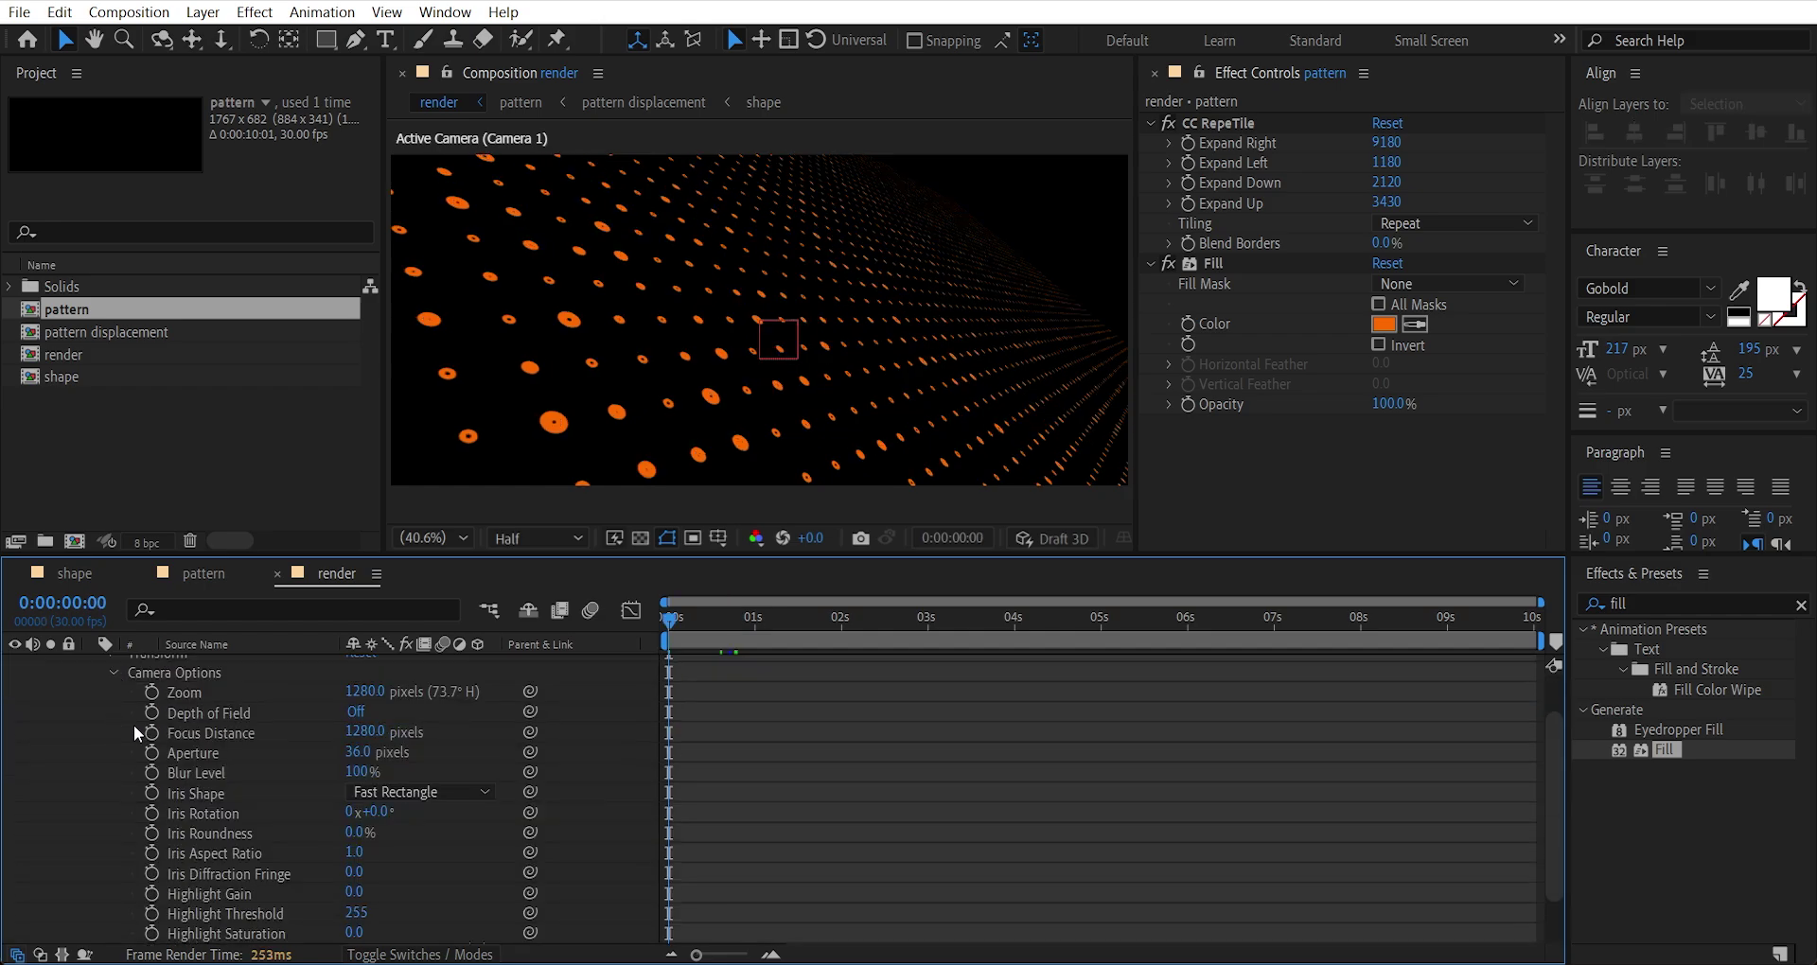
{"action": "left_click", "coordinate": [354, 710]}
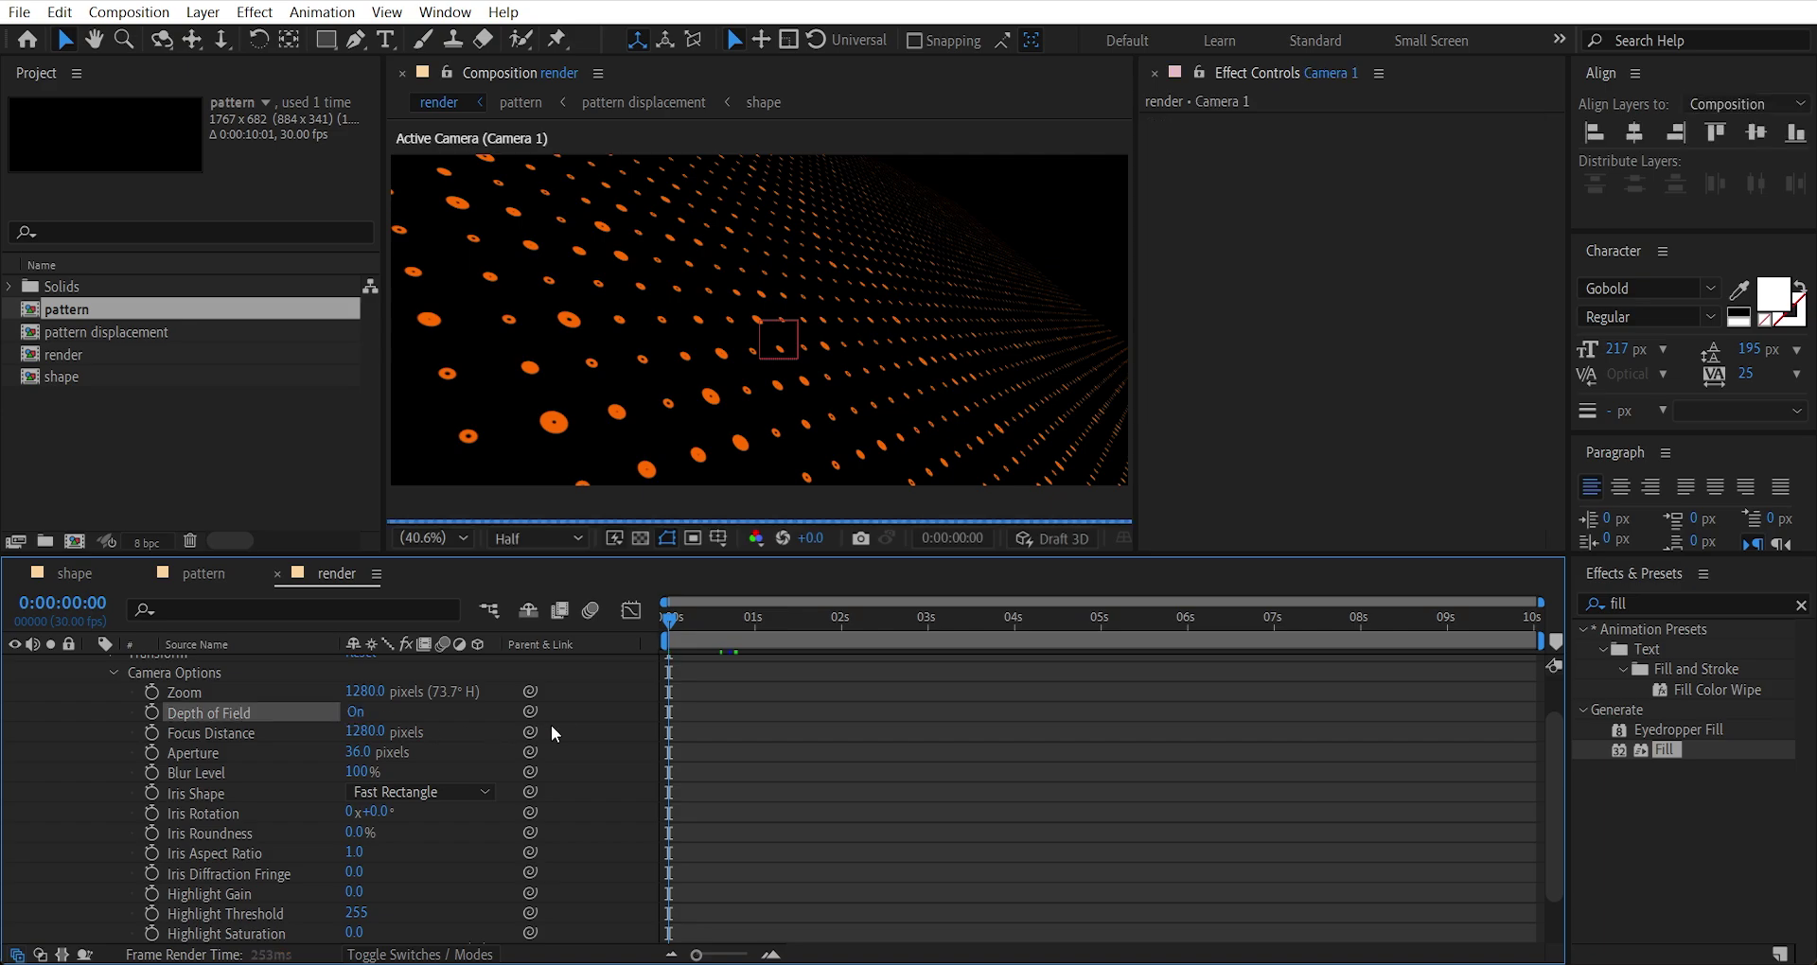
Raise Blur Level to about 507%, set Aperture to 42 and Focus Distance near 1136.
{"action": "left_click_drag", "start_coordinate": [713, 621], "coordinate": [783, 622]}
{"action": "left_click_drag", "start_coordinate": [355, 772], "coordinate": [701, 791]}
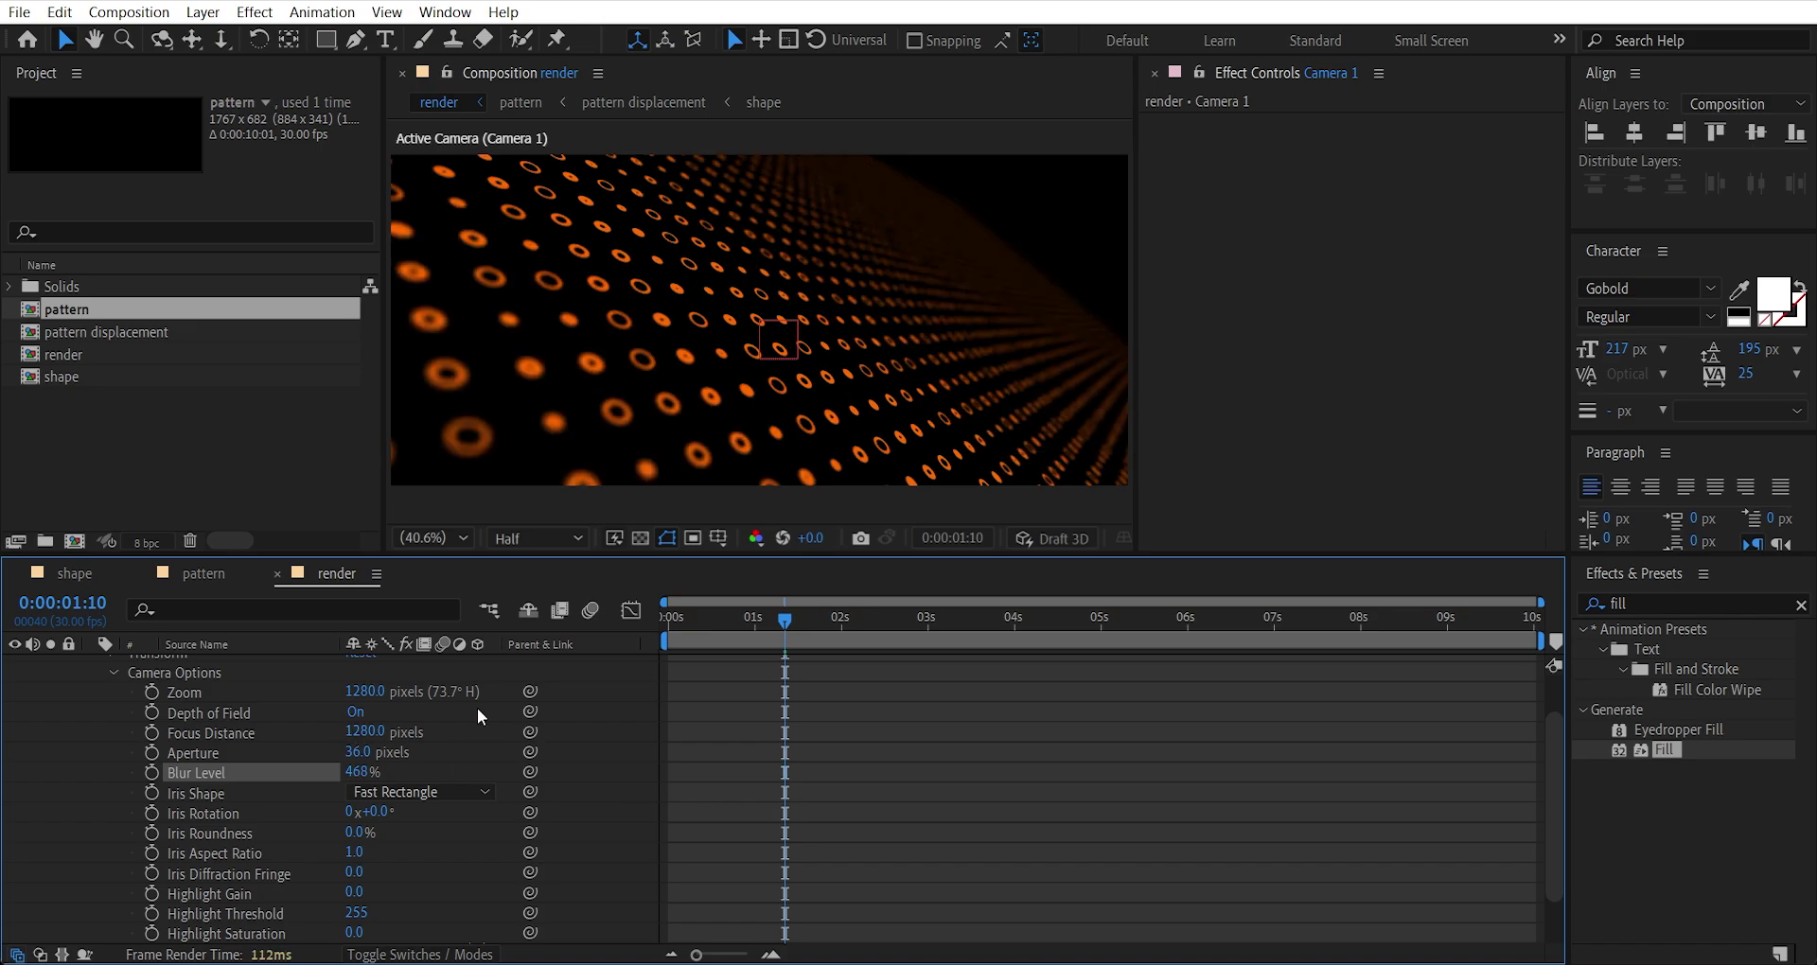
{"action": "left_click_drag", "start_coordinate": [356, 752], "coordinate": [265, 735]}
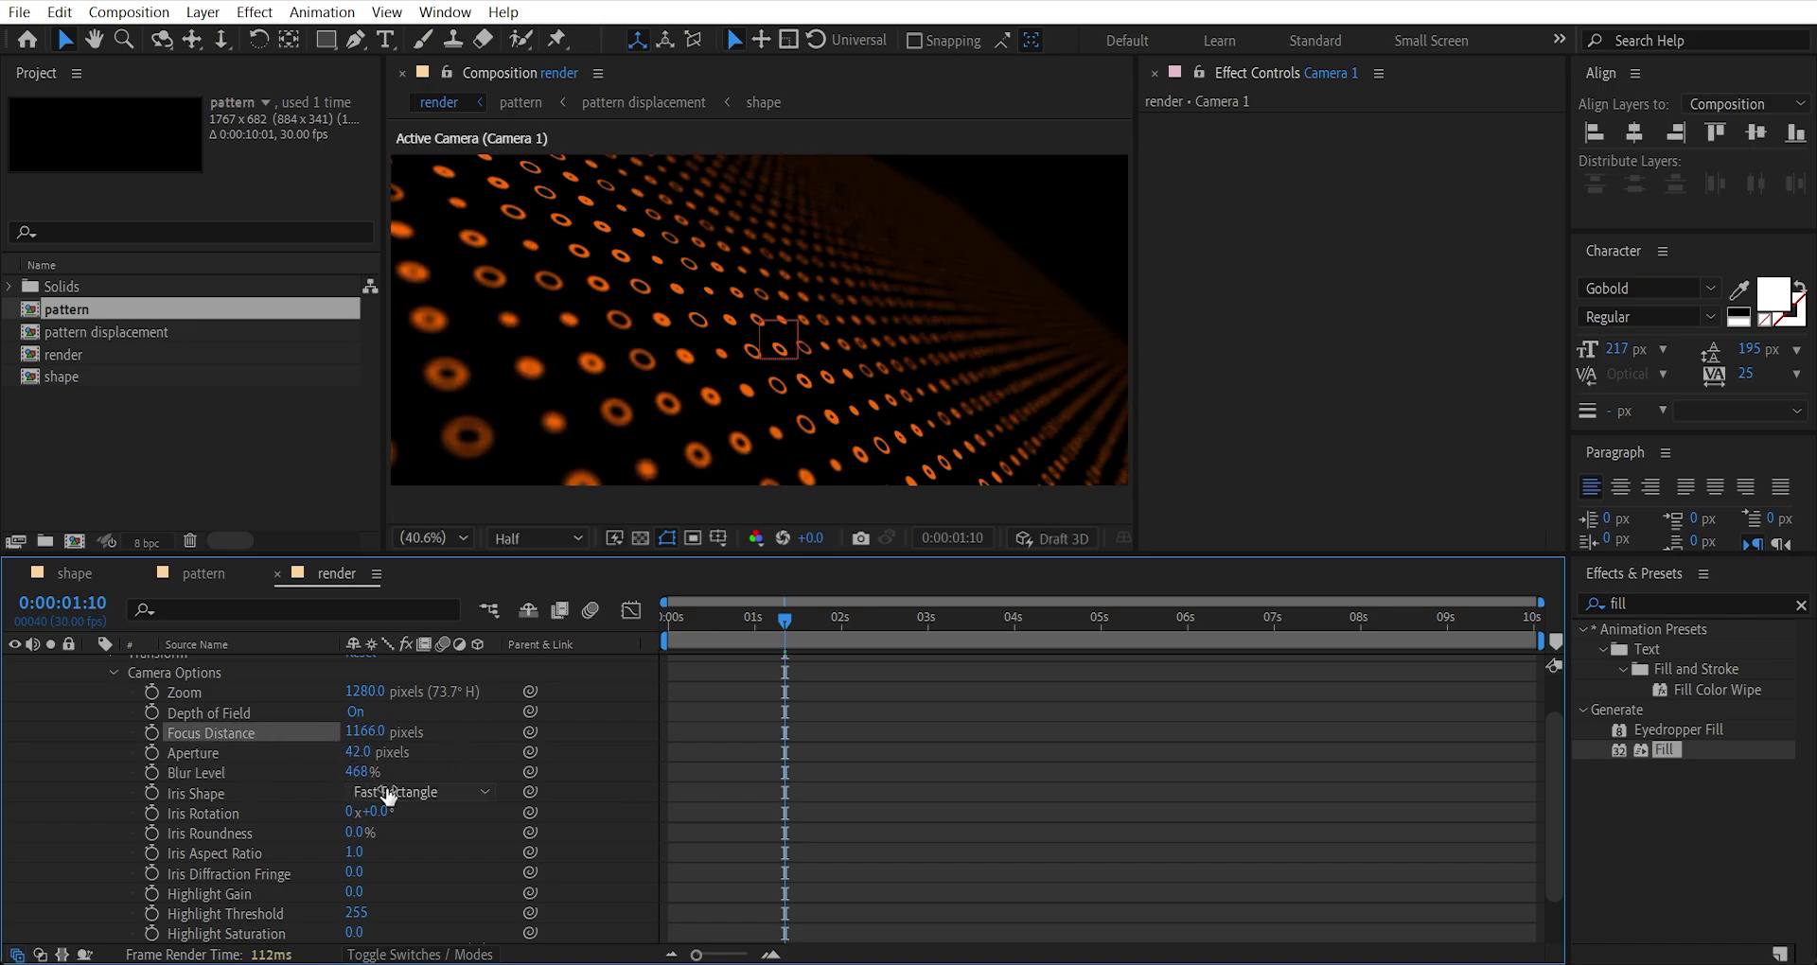
{"action": "left_click_drag", "start_coordinate": [357, 772], "coordinate": [272, 767]}
{"action": "left_click_drag", "start_coordinate": [368, 733], "coordinate": [284, 731]}
Create a full-frame rectangle shape layer filled with black (000000).
{"action": "left_click", "coordinate": [799, 735]}
{"action": "key", "text": "ctrl+grave"}
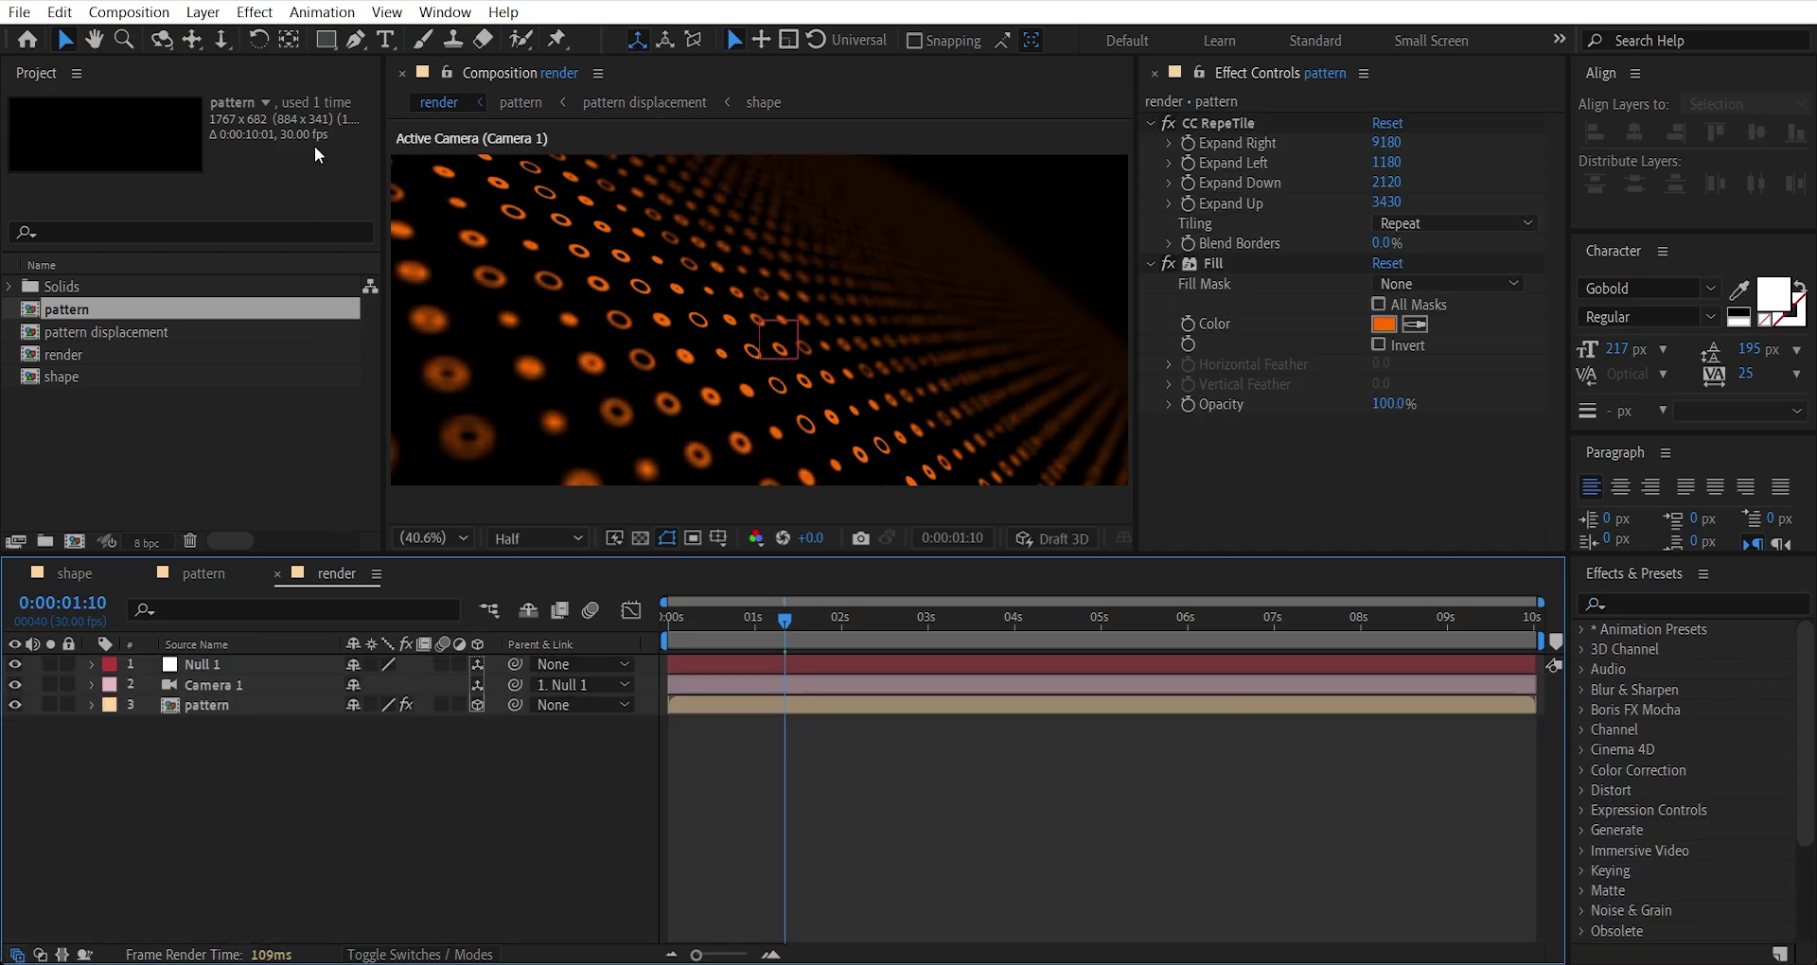
{"action": "double_click", "coordinate": [327, 42]}
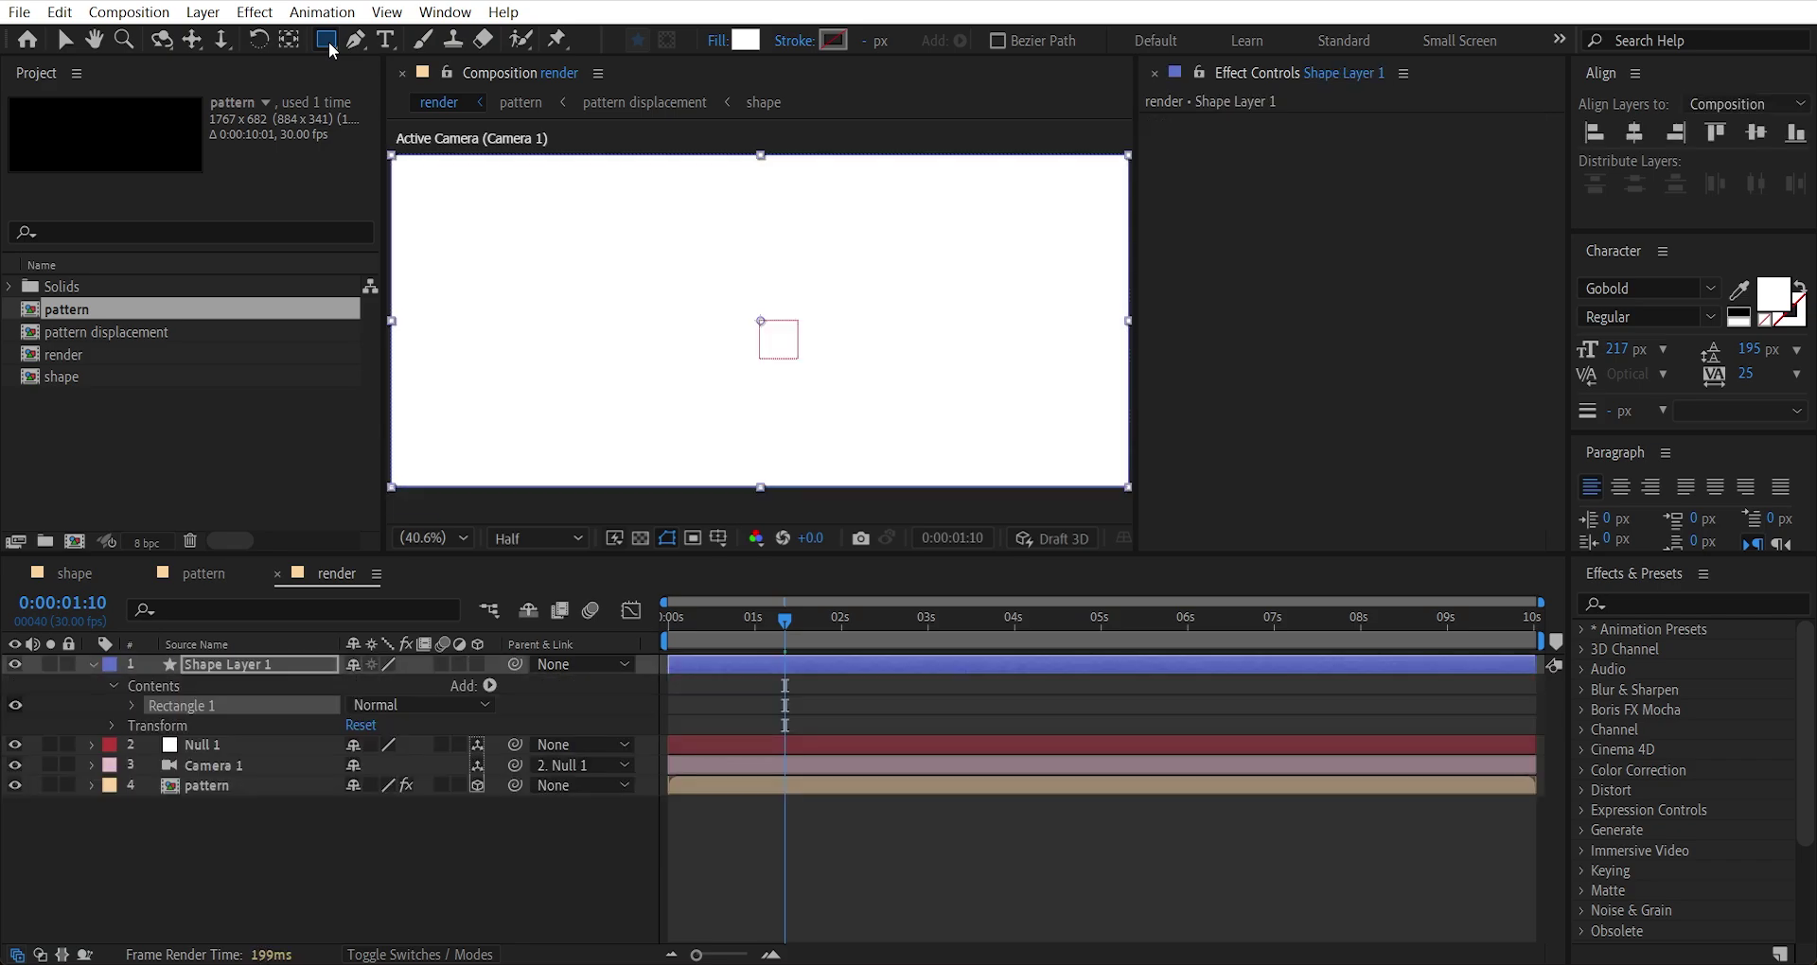
{"action": "left_click", "coordinate": [1111, 40]}
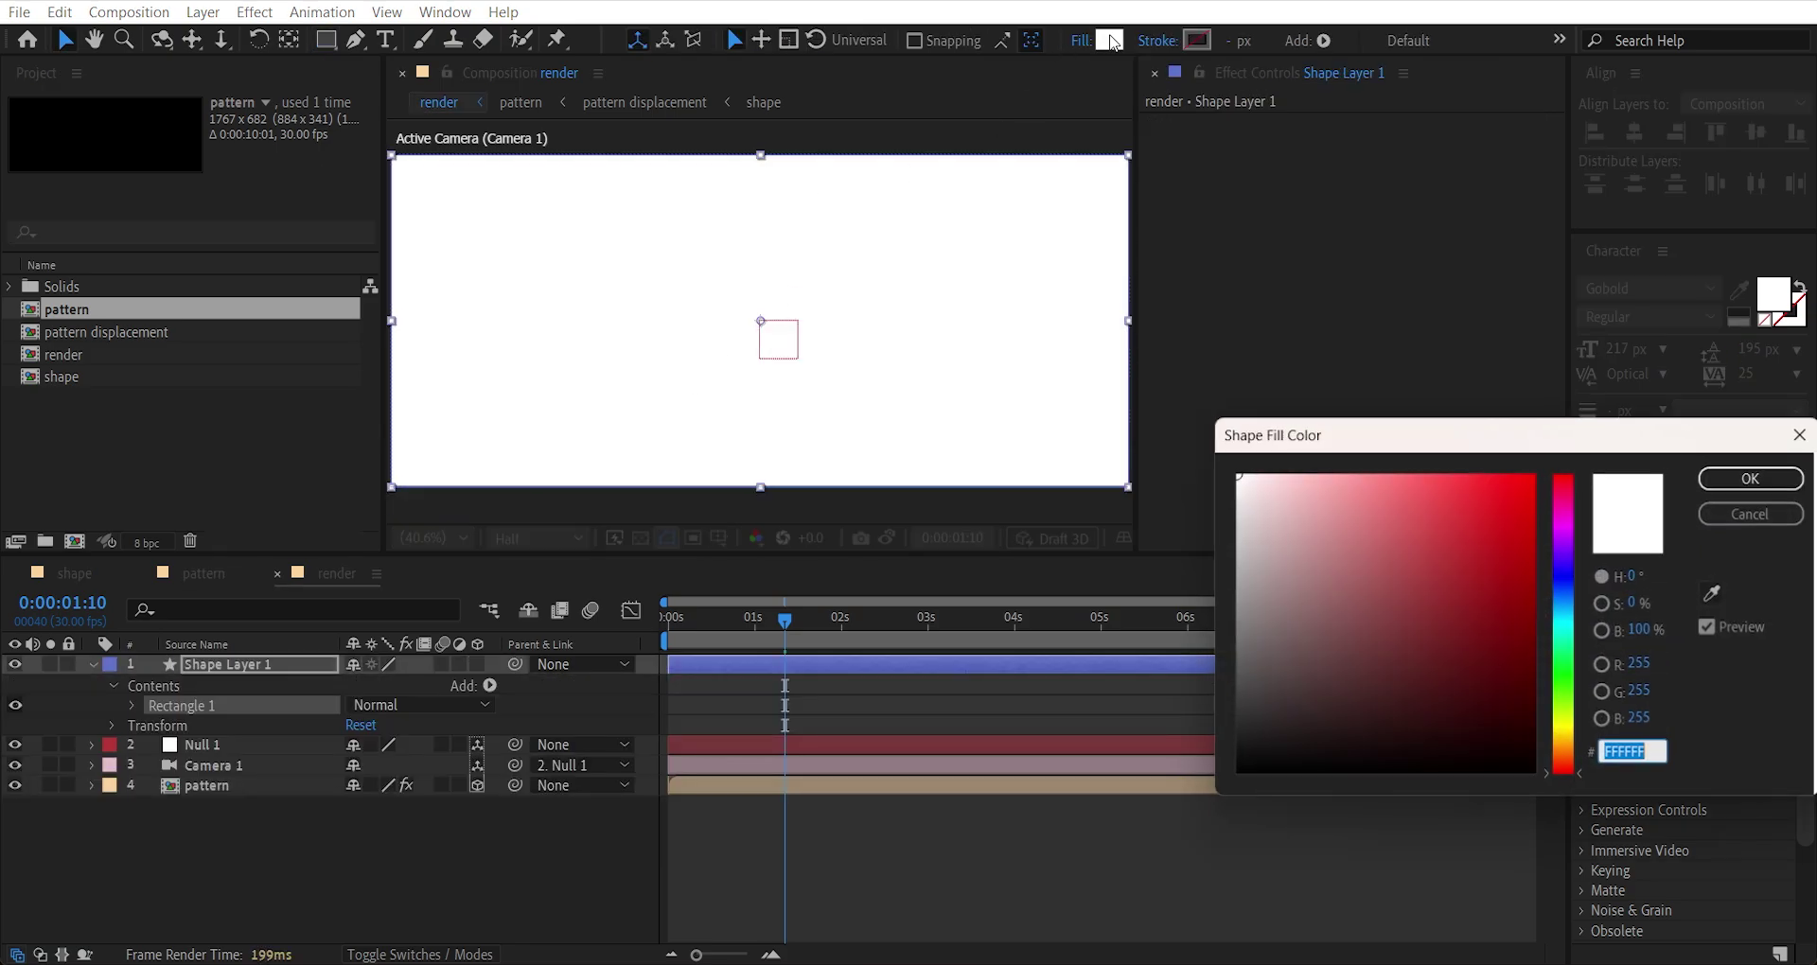
{"action": "left_click_drag", "start_coordinate": [1498, 662], "coordinate": [1574, 806]}
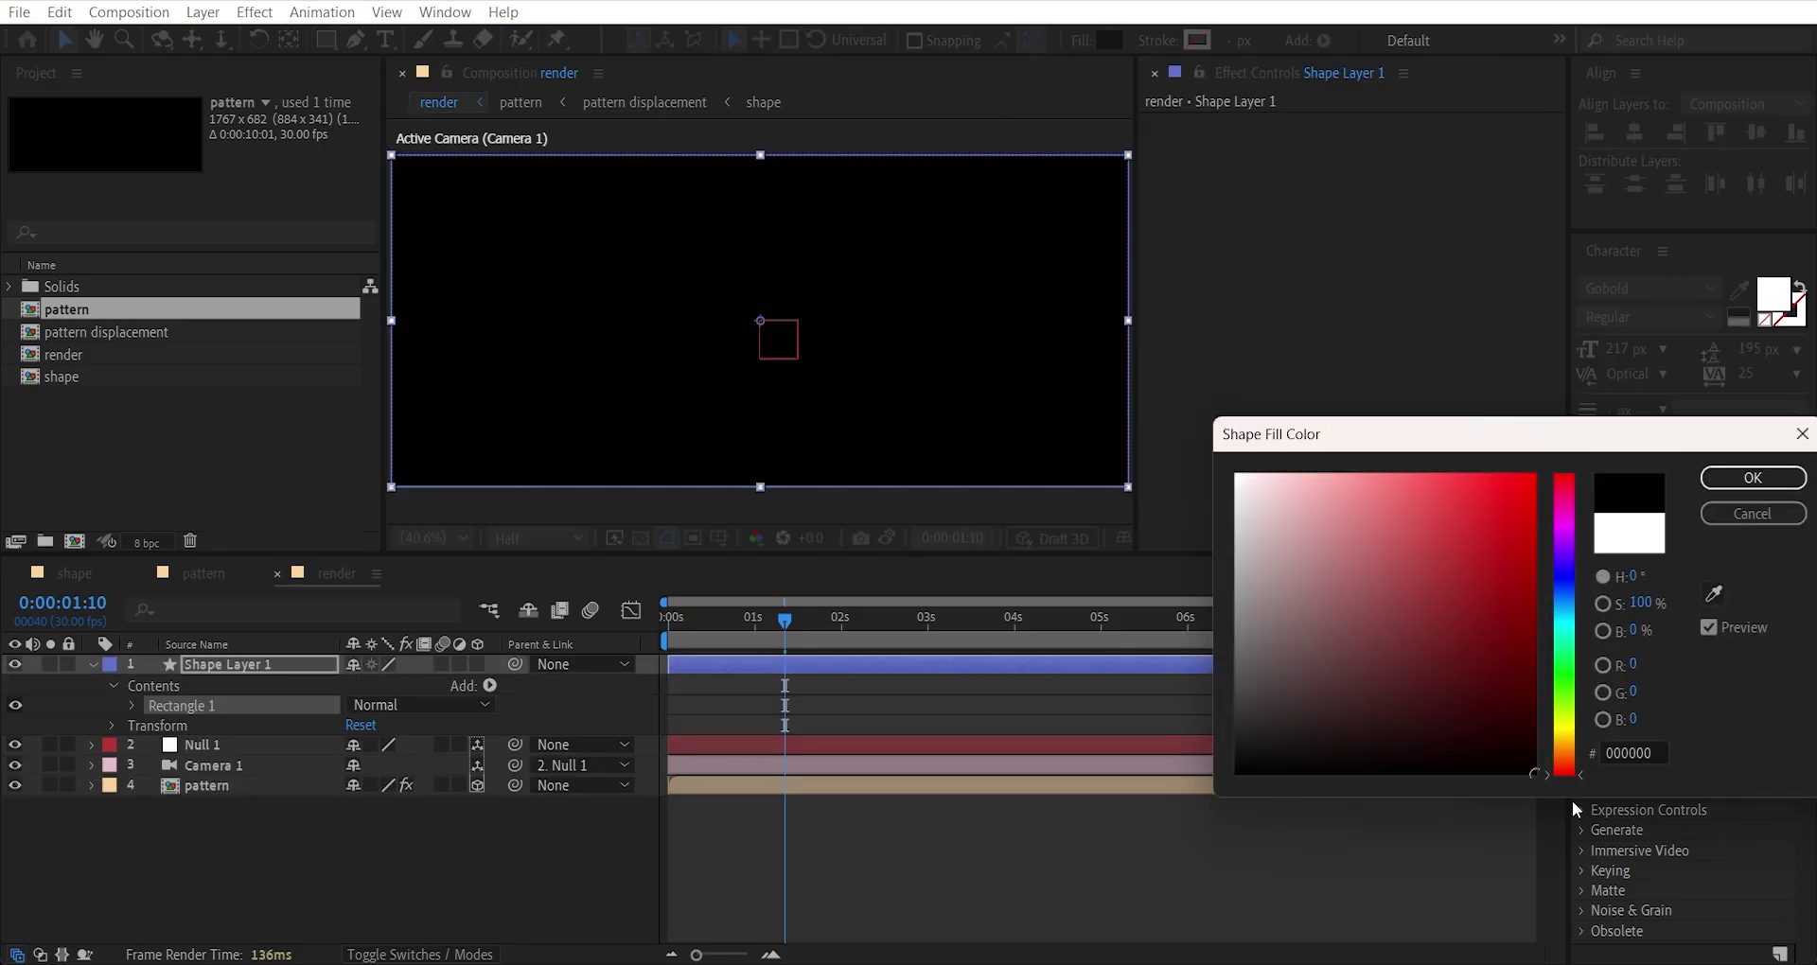
{"action": "key", "text": "Return"}
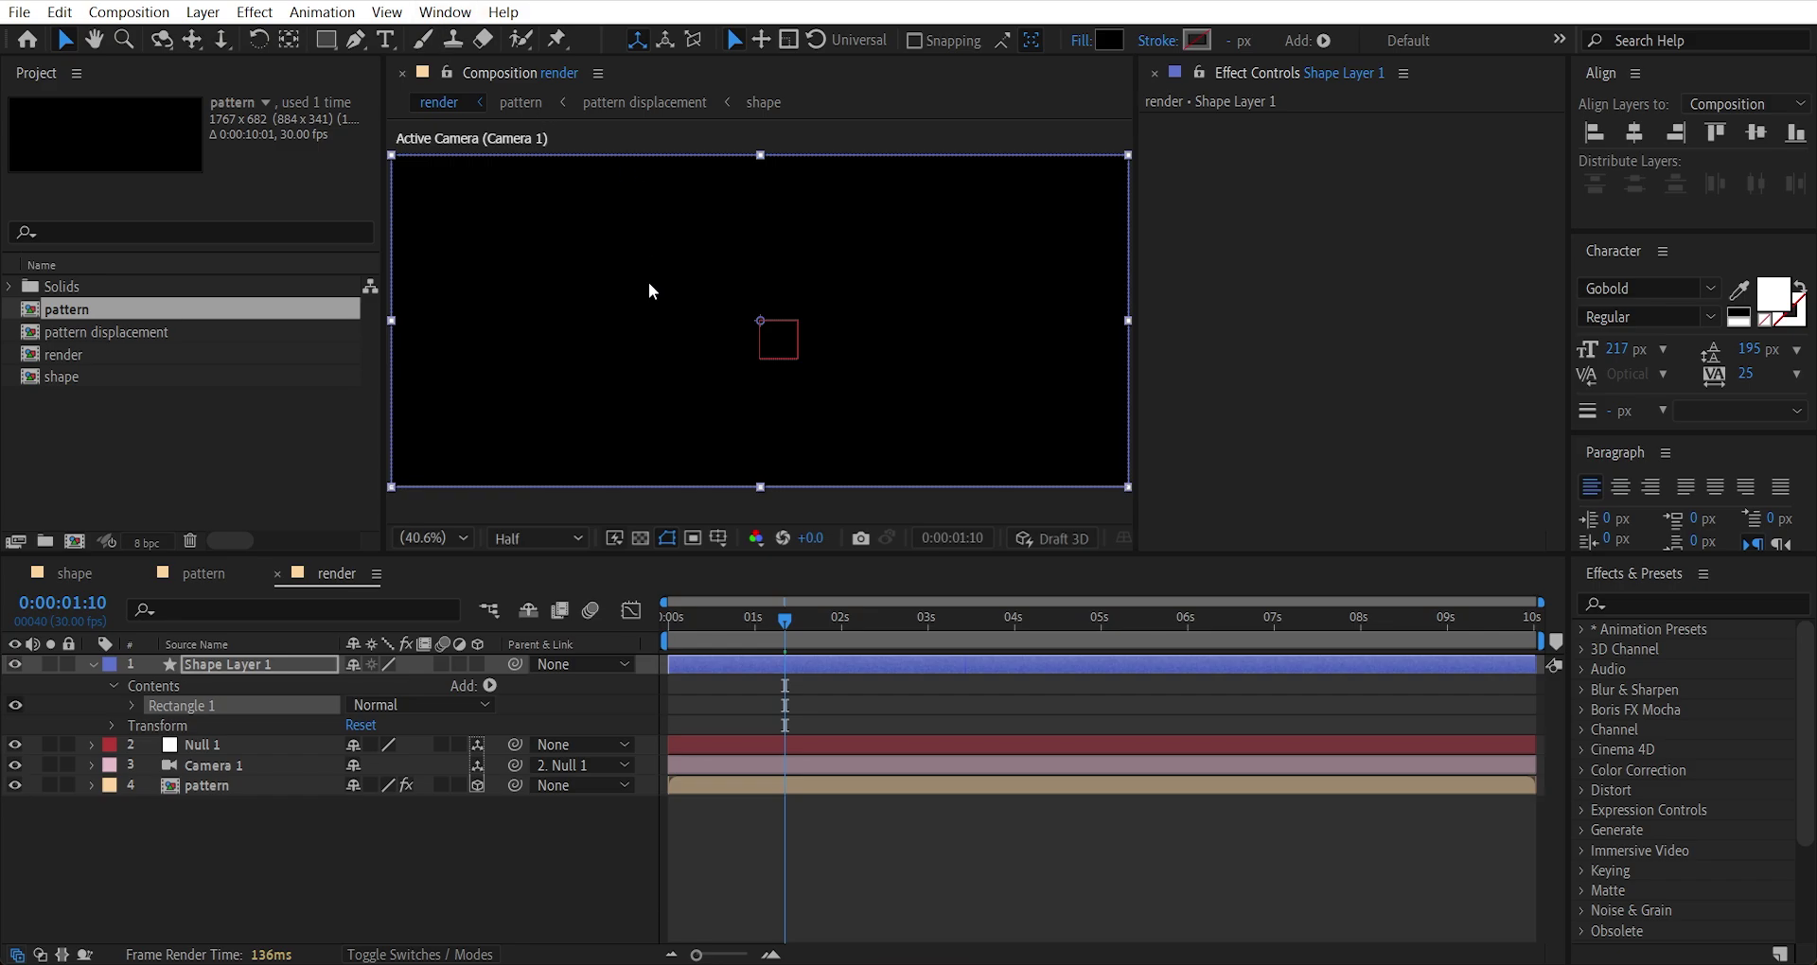
Zoom the viewer out and set the Pen tool to draw masks.
{"action": "key", "text": "comma"}
{"action": "key", "text": "comma"}
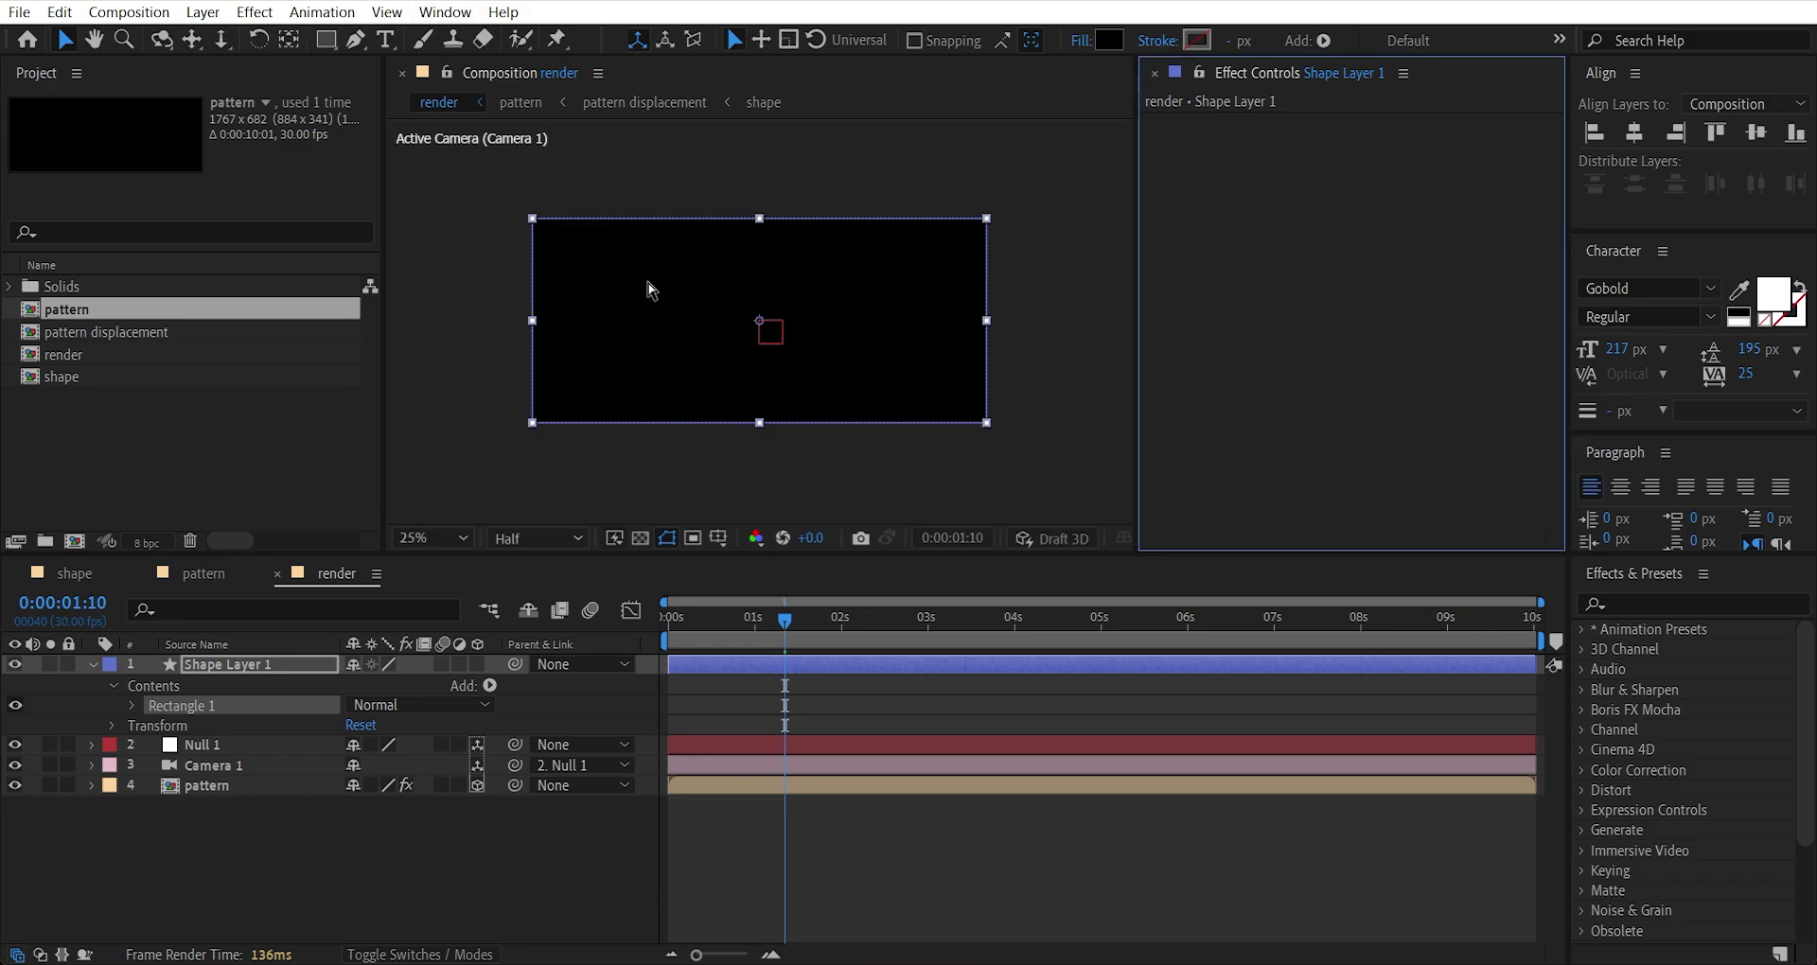
{"action": "left_click", "coordinate": [351, 43]}
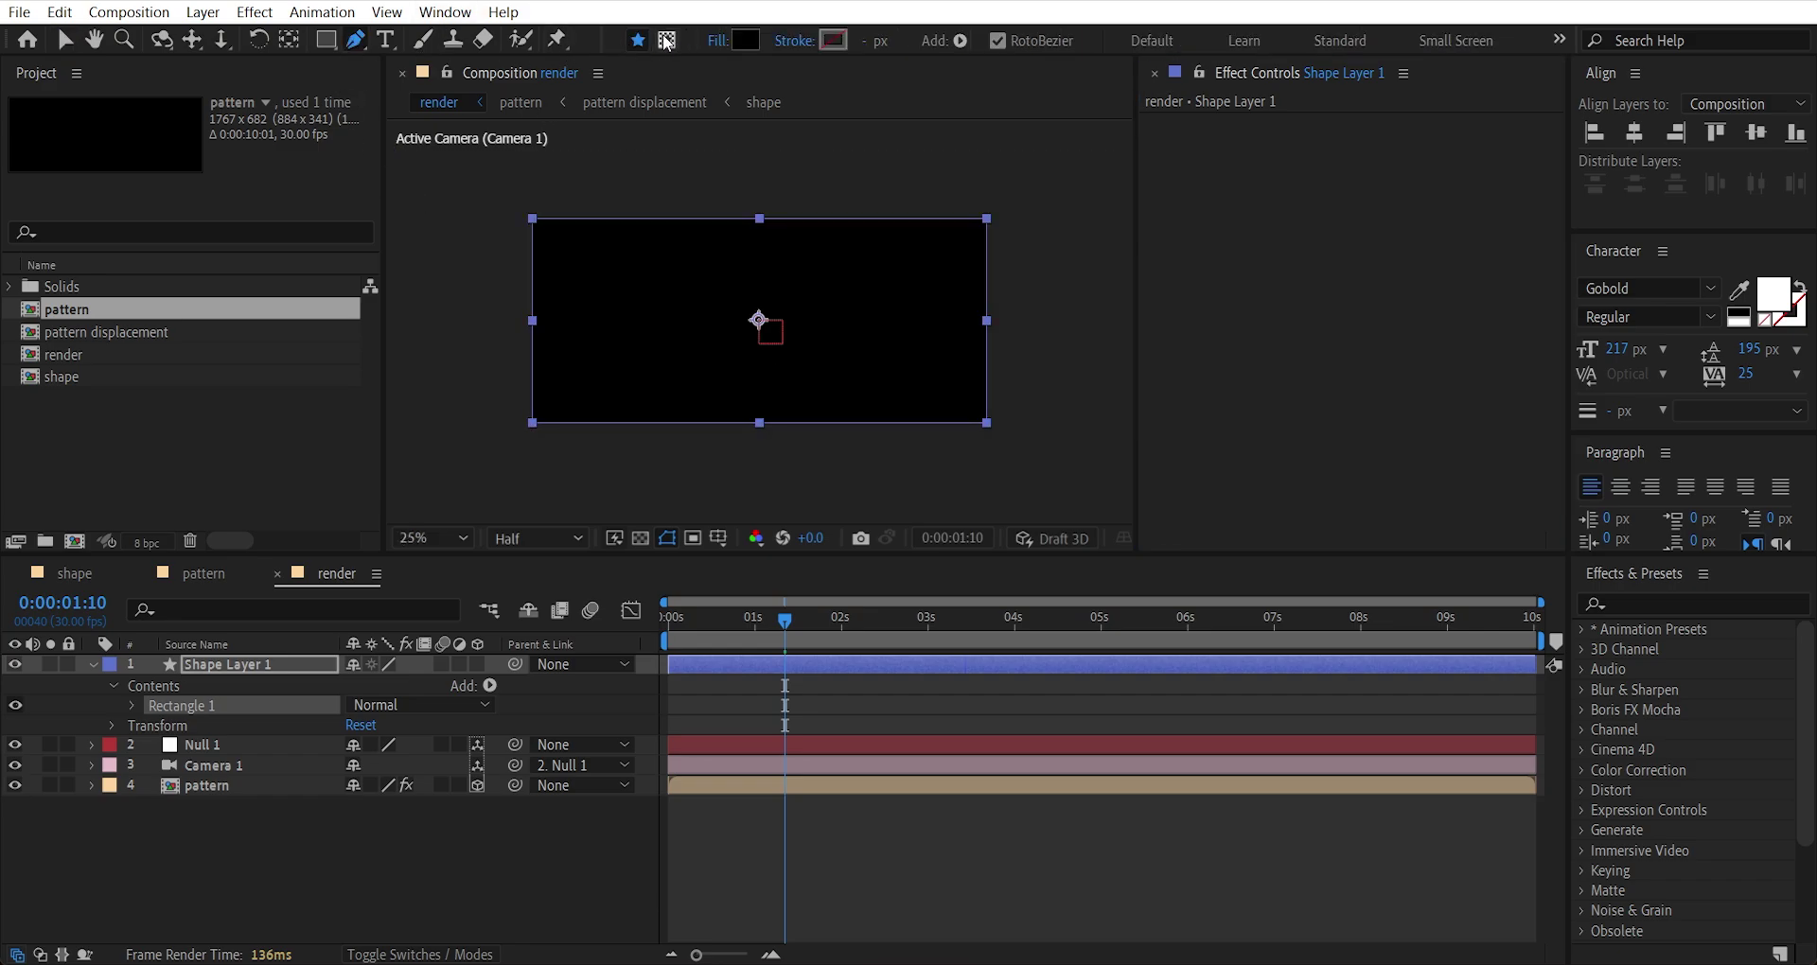
{"action": "left_click", "coordinate": [667, 40]}
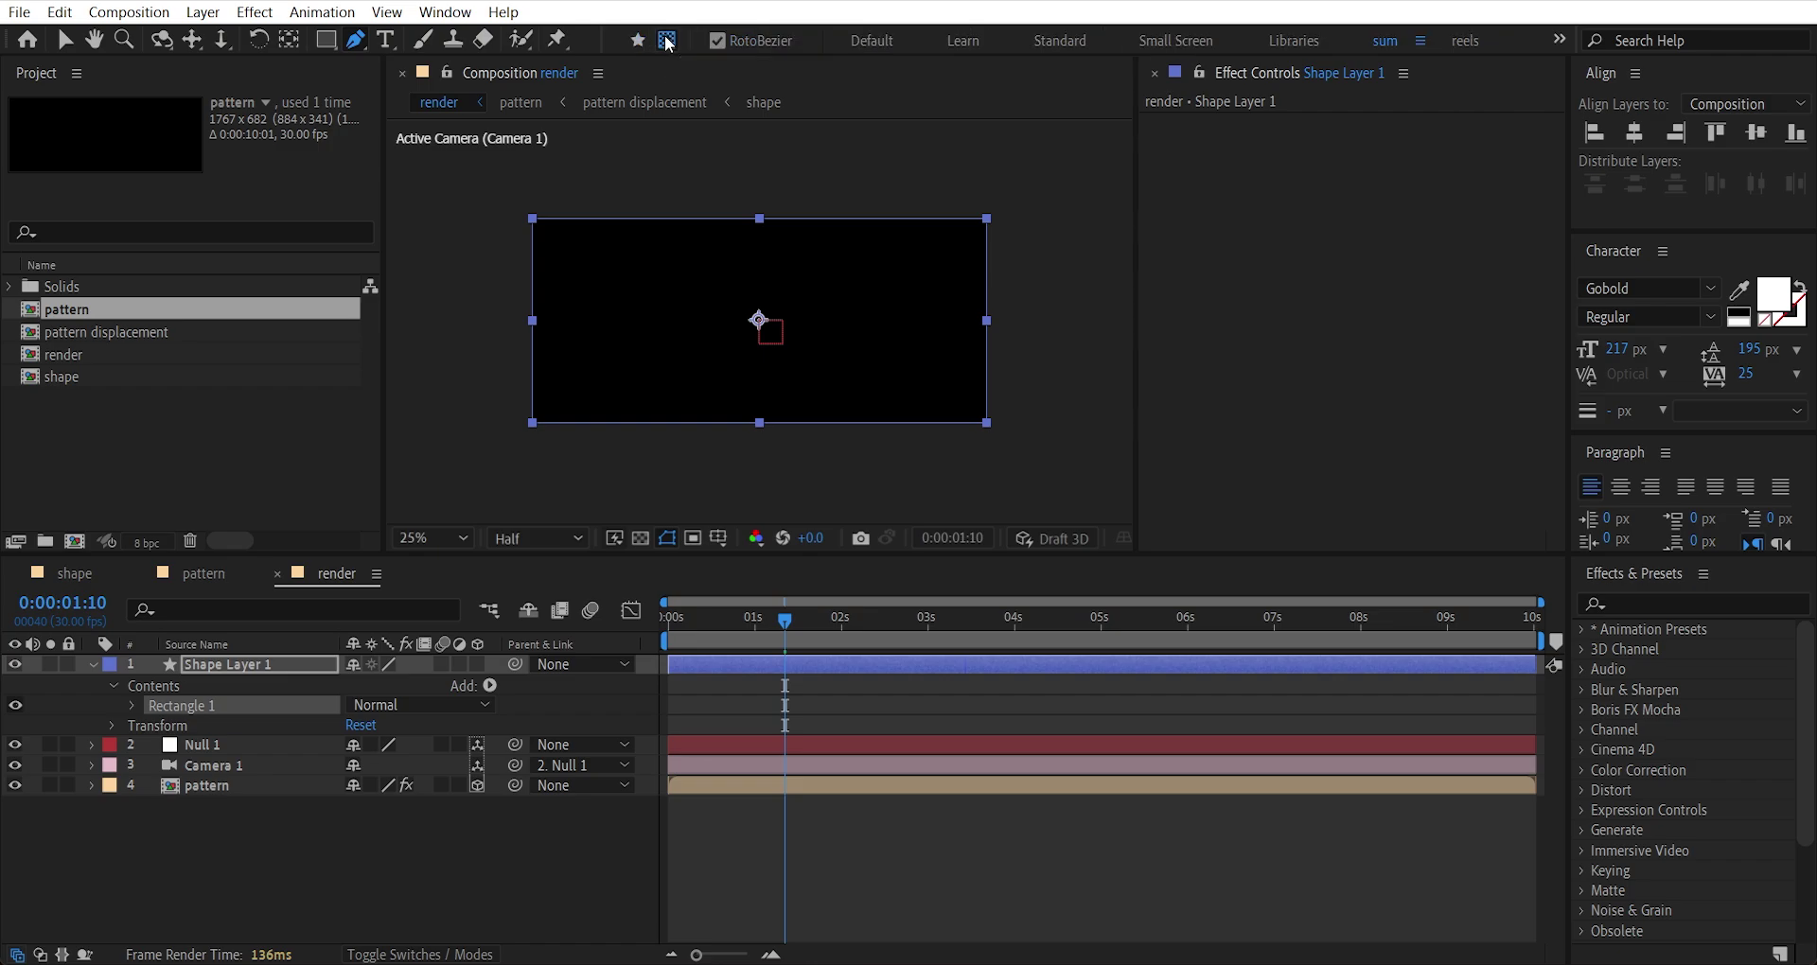
Draw a closed five-point mask around the frame on the black shape layer.
{"action": "left_click", "coordinate": [676, 187]}
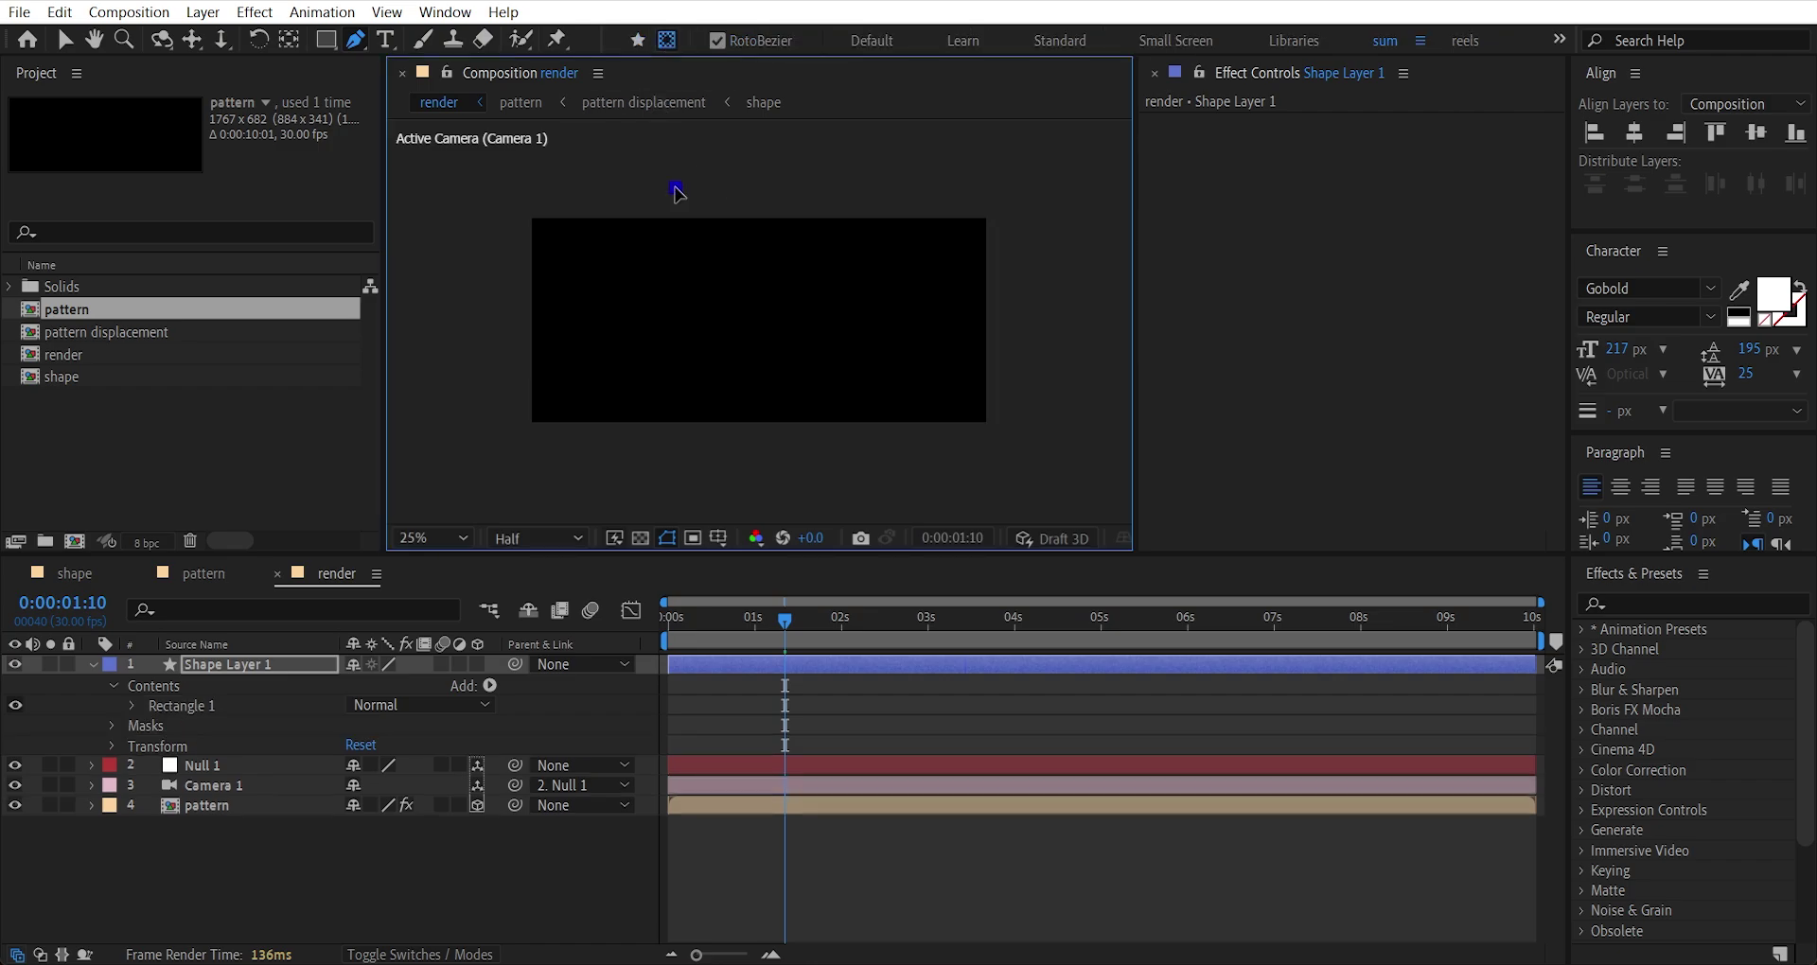
{"action": "left_click", "coordinate": [822, 460]}
{"action": "left_click", "coordinate": [589, 478]}
{"action": "left_click", "coordinate": [441, 458]}
{"action": "left_click", "coordinate": [468, 184]}
{"action": "left_click", "coordinate": [676, 187]}
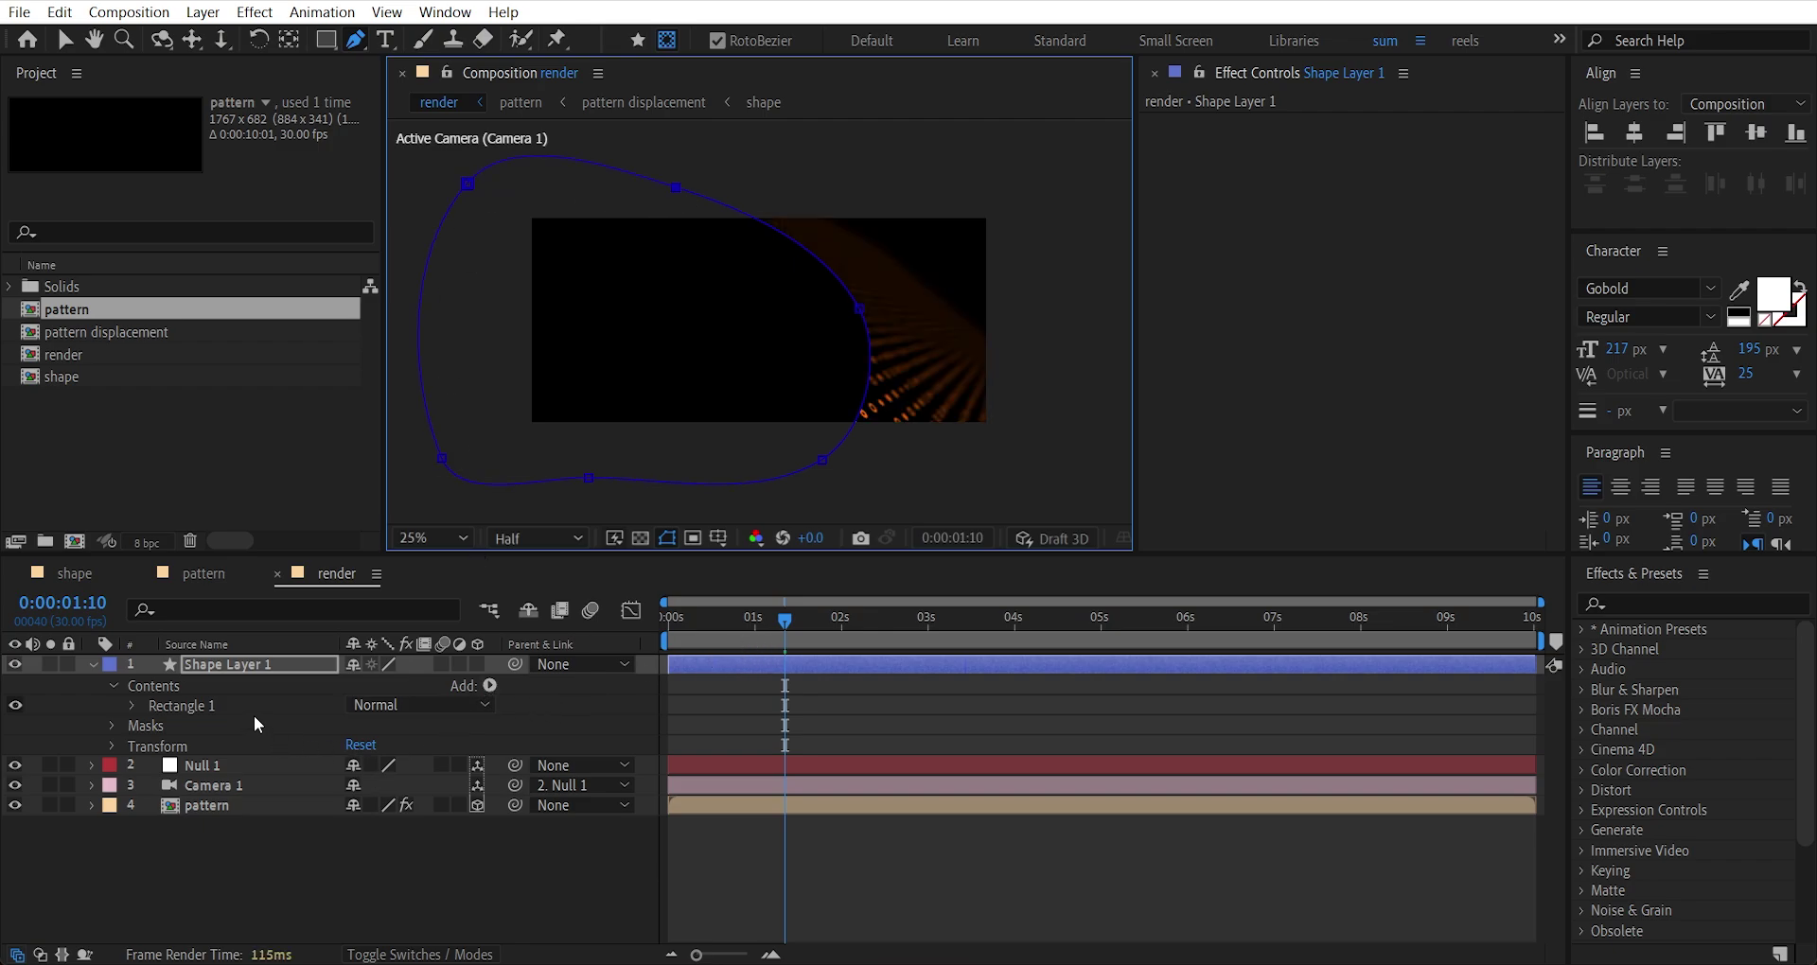
Invert the mask and feather it to about 373 px.
{"action": "key", "text": "m"}
{"action": "left_click", "coordinate": [434, 685]}
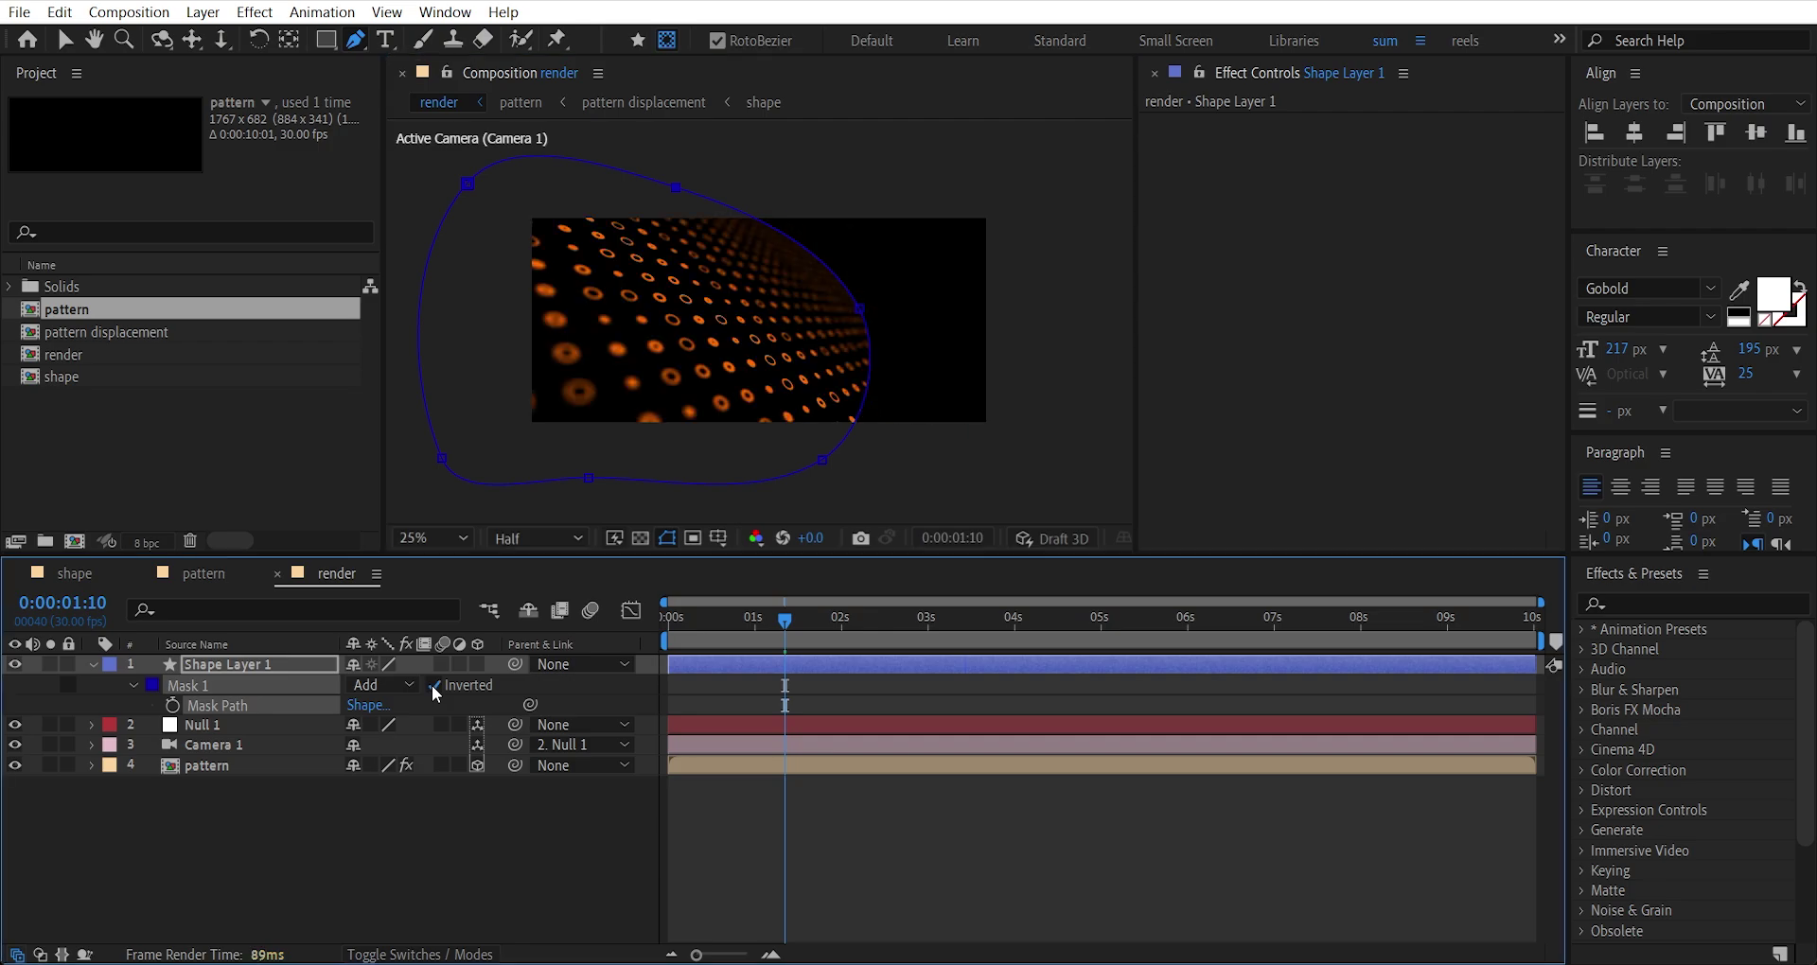
{"action": "left_click", "coordinate": [131, 683]}
{"action": "left_click", "coordinate": [131, 683]}
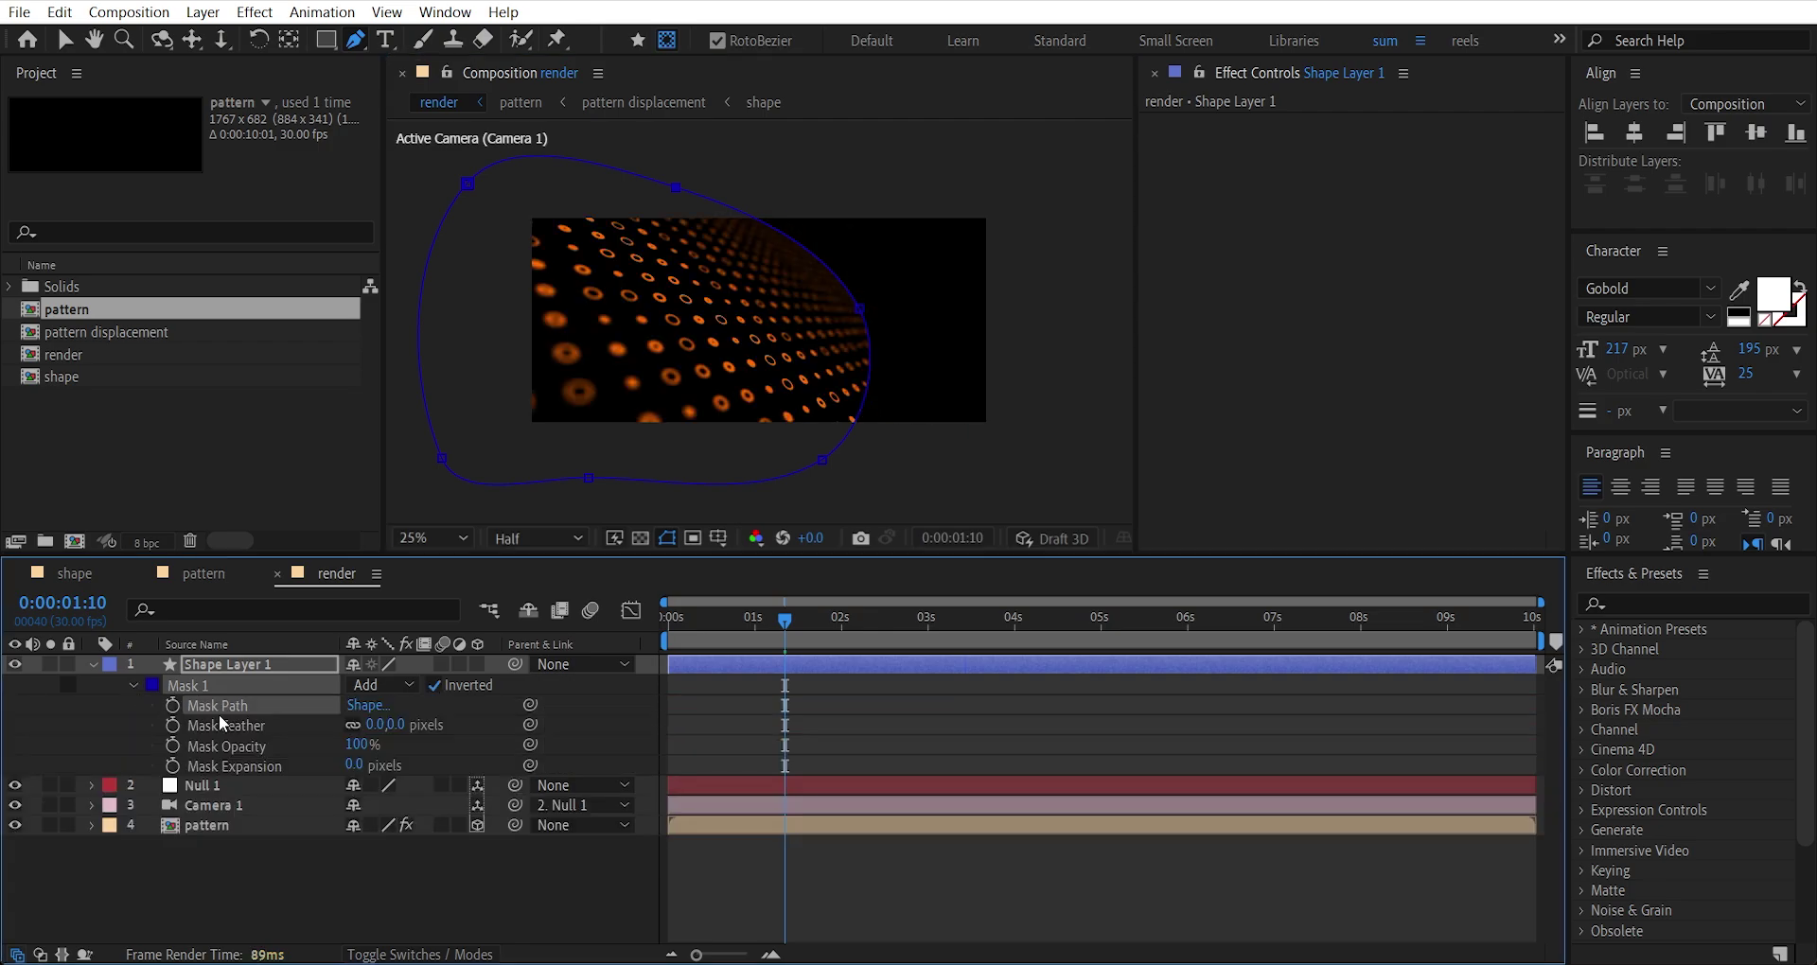
{"action": "left_click_drag", "start_coordinate": [376, 725], "coordinate": [653, 717]}
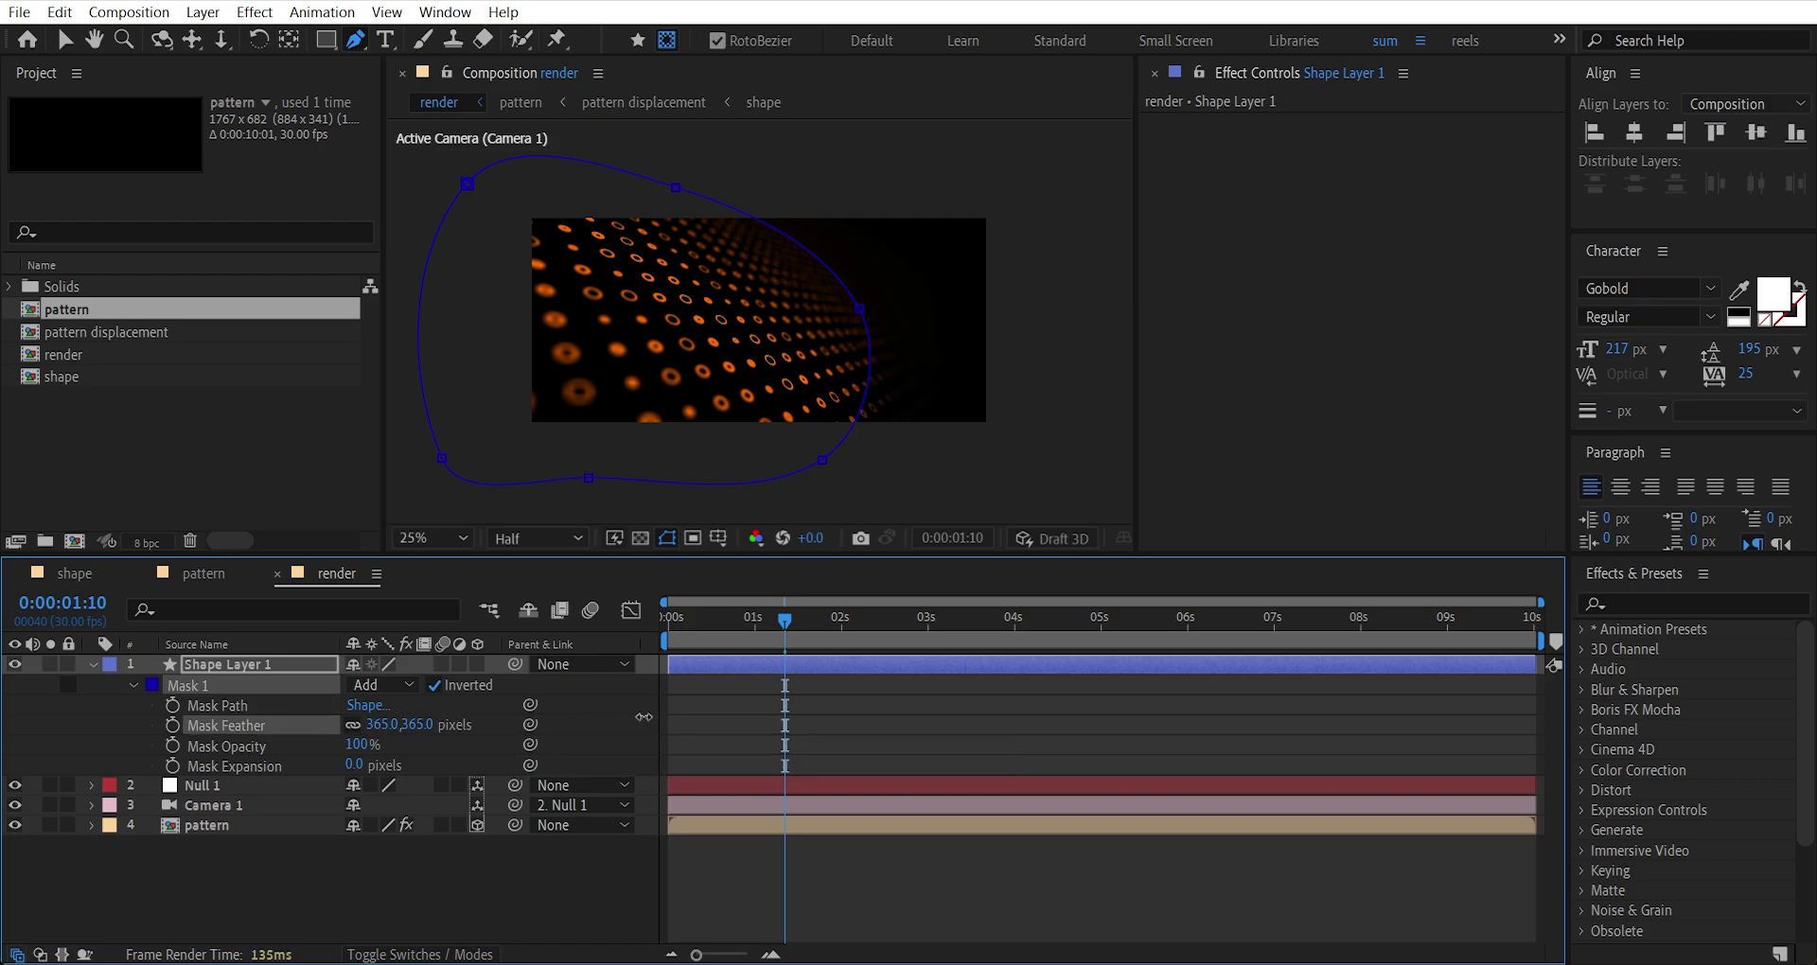
Reshape the mask, moving the top point left and the bottom-right point down-left.
{"action": "left_click", "coordinate": [225, 707]}
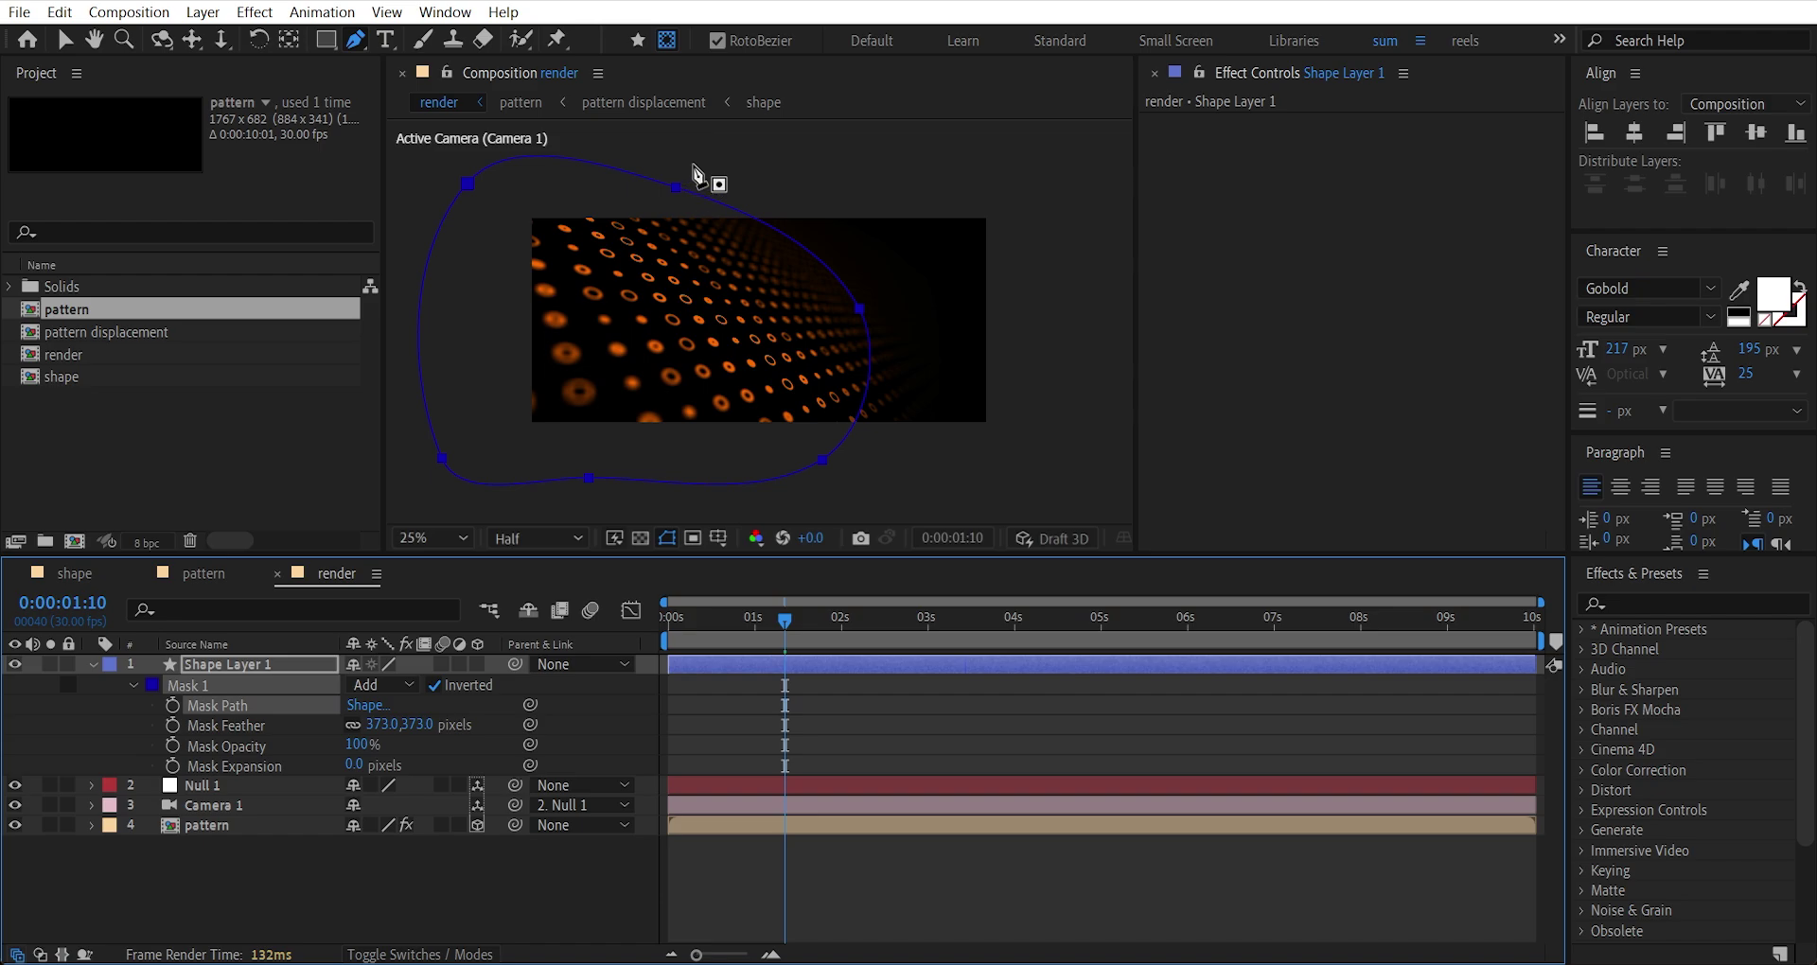
{"action": "key", "text": "v"}
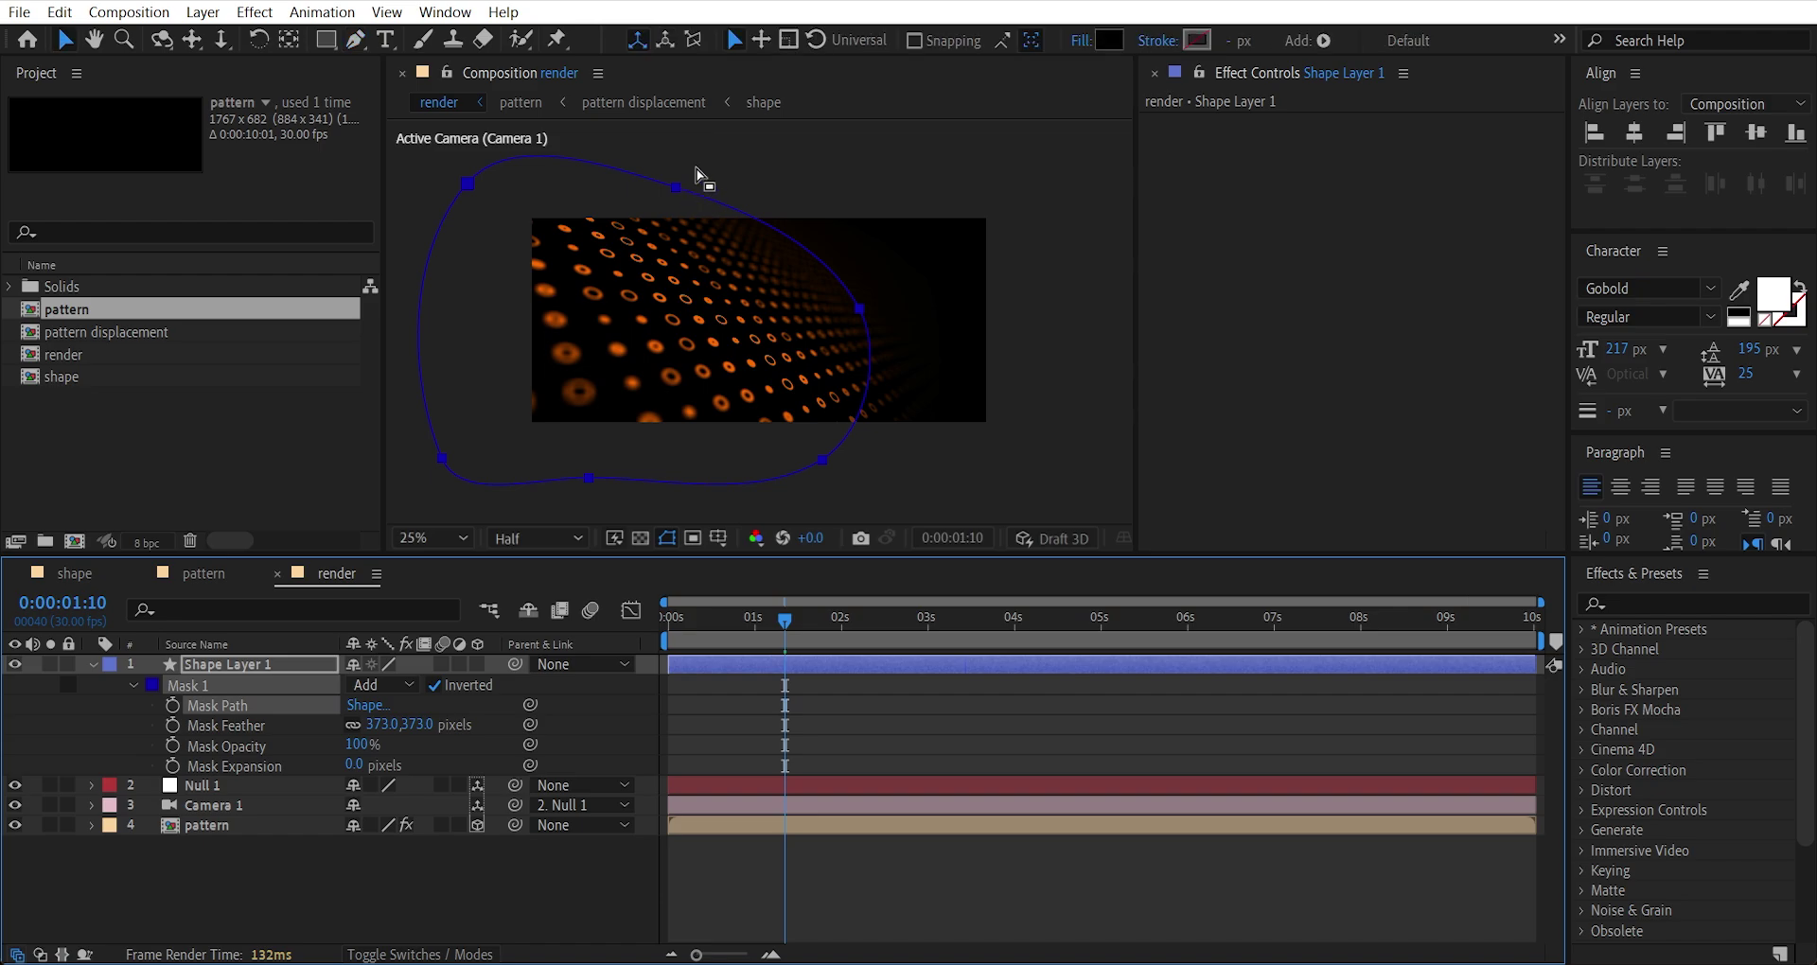
{"action": "left_click_drag", "start_coordinate": [674, 187], "coordinate": [574, 188]}
{"action": "left_click_drag", "start_coordinate": [821, 461], "coordinate": [800, 479]}
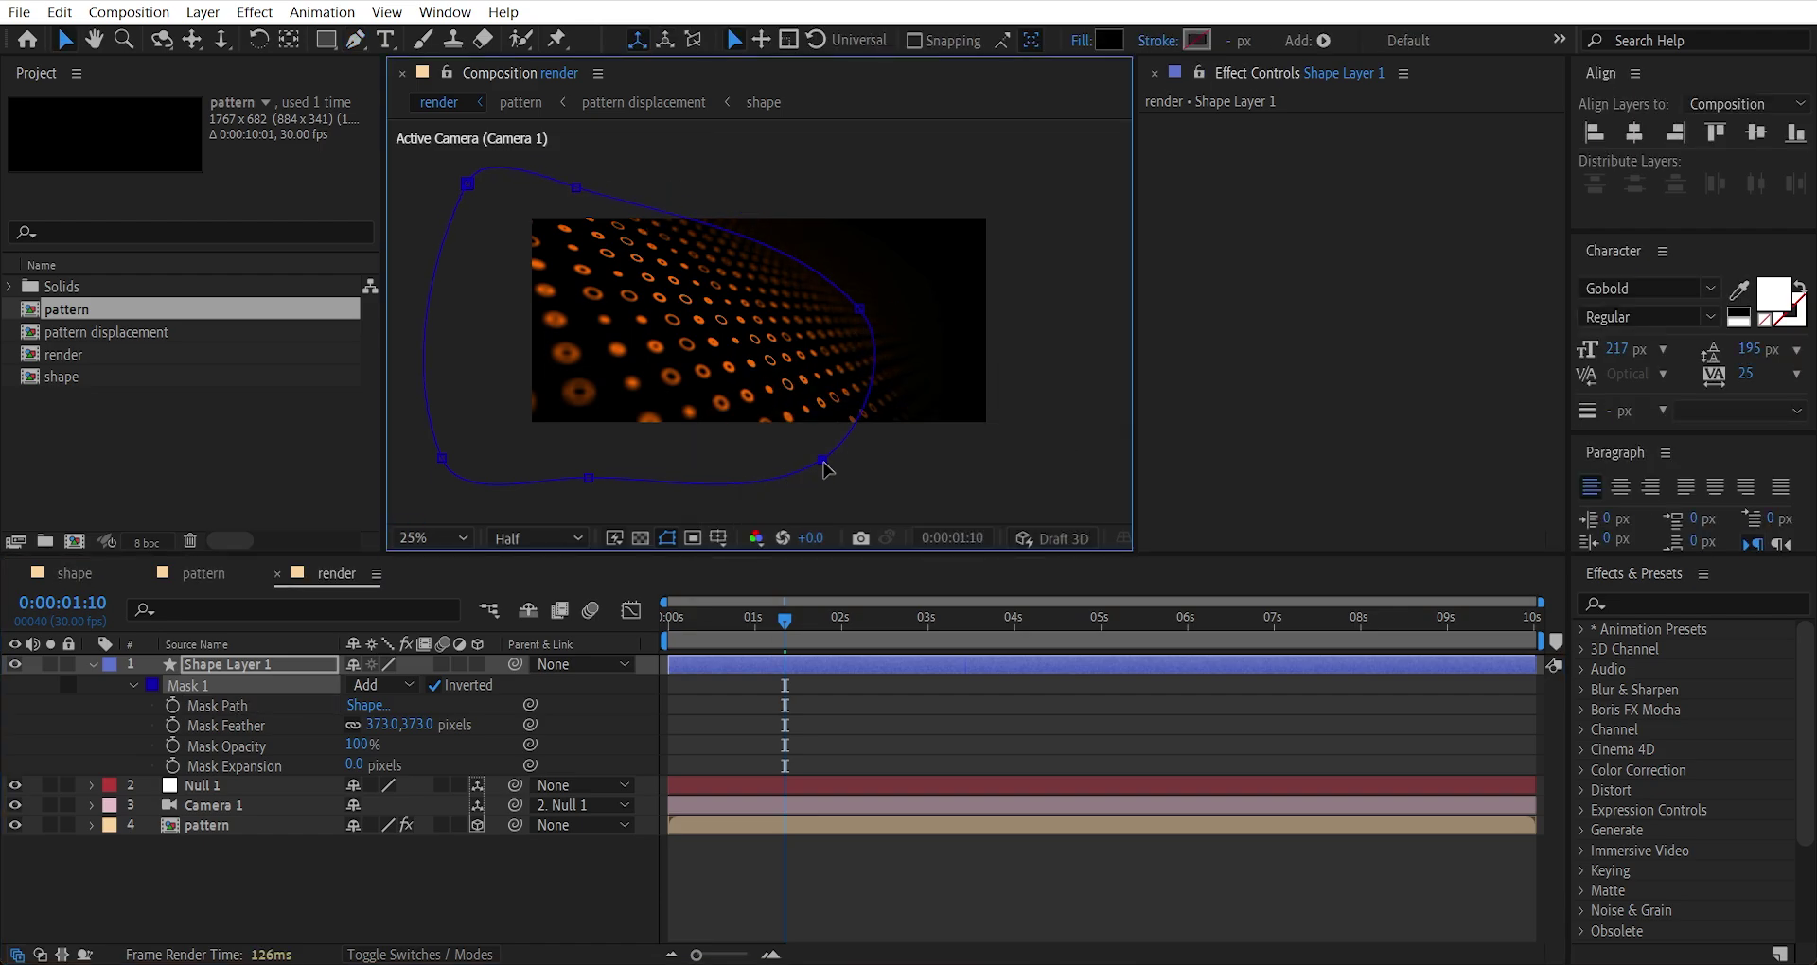
{"action": "left_click", "coordinate": [751, 852]}
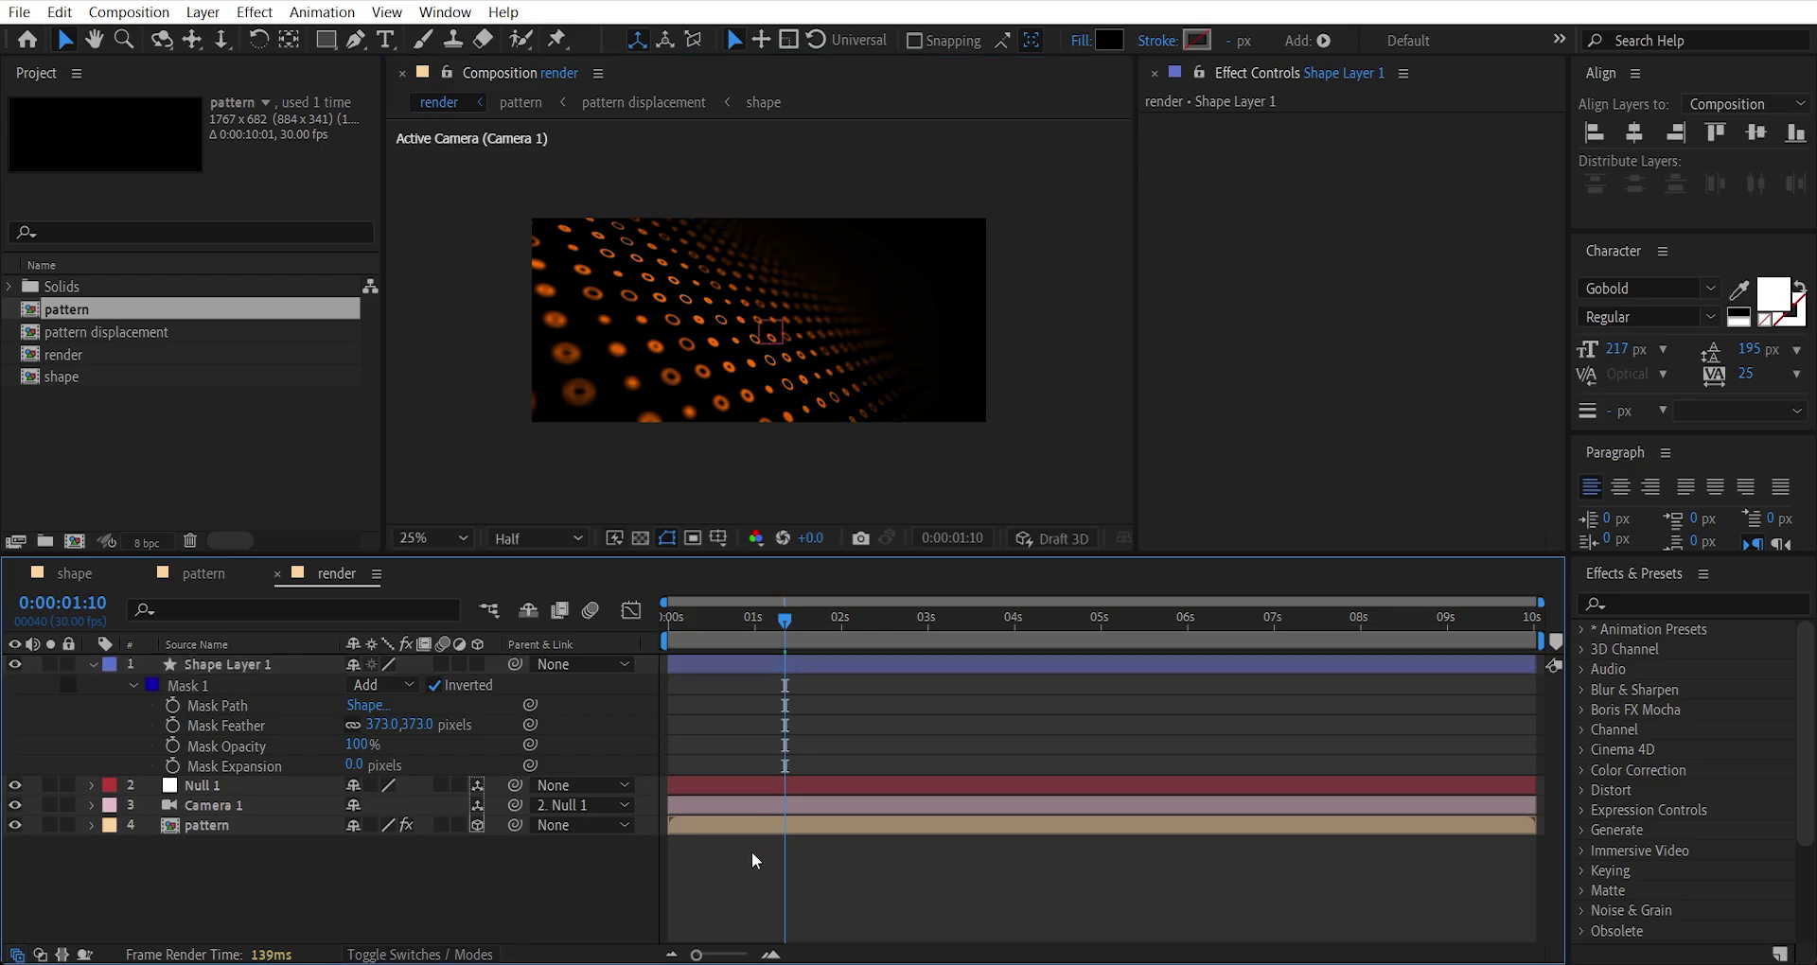
Toggle Shape Layer 1's visibility off and on to compare the vignette.
{"action": "key", "text": "ctrl+grave"}
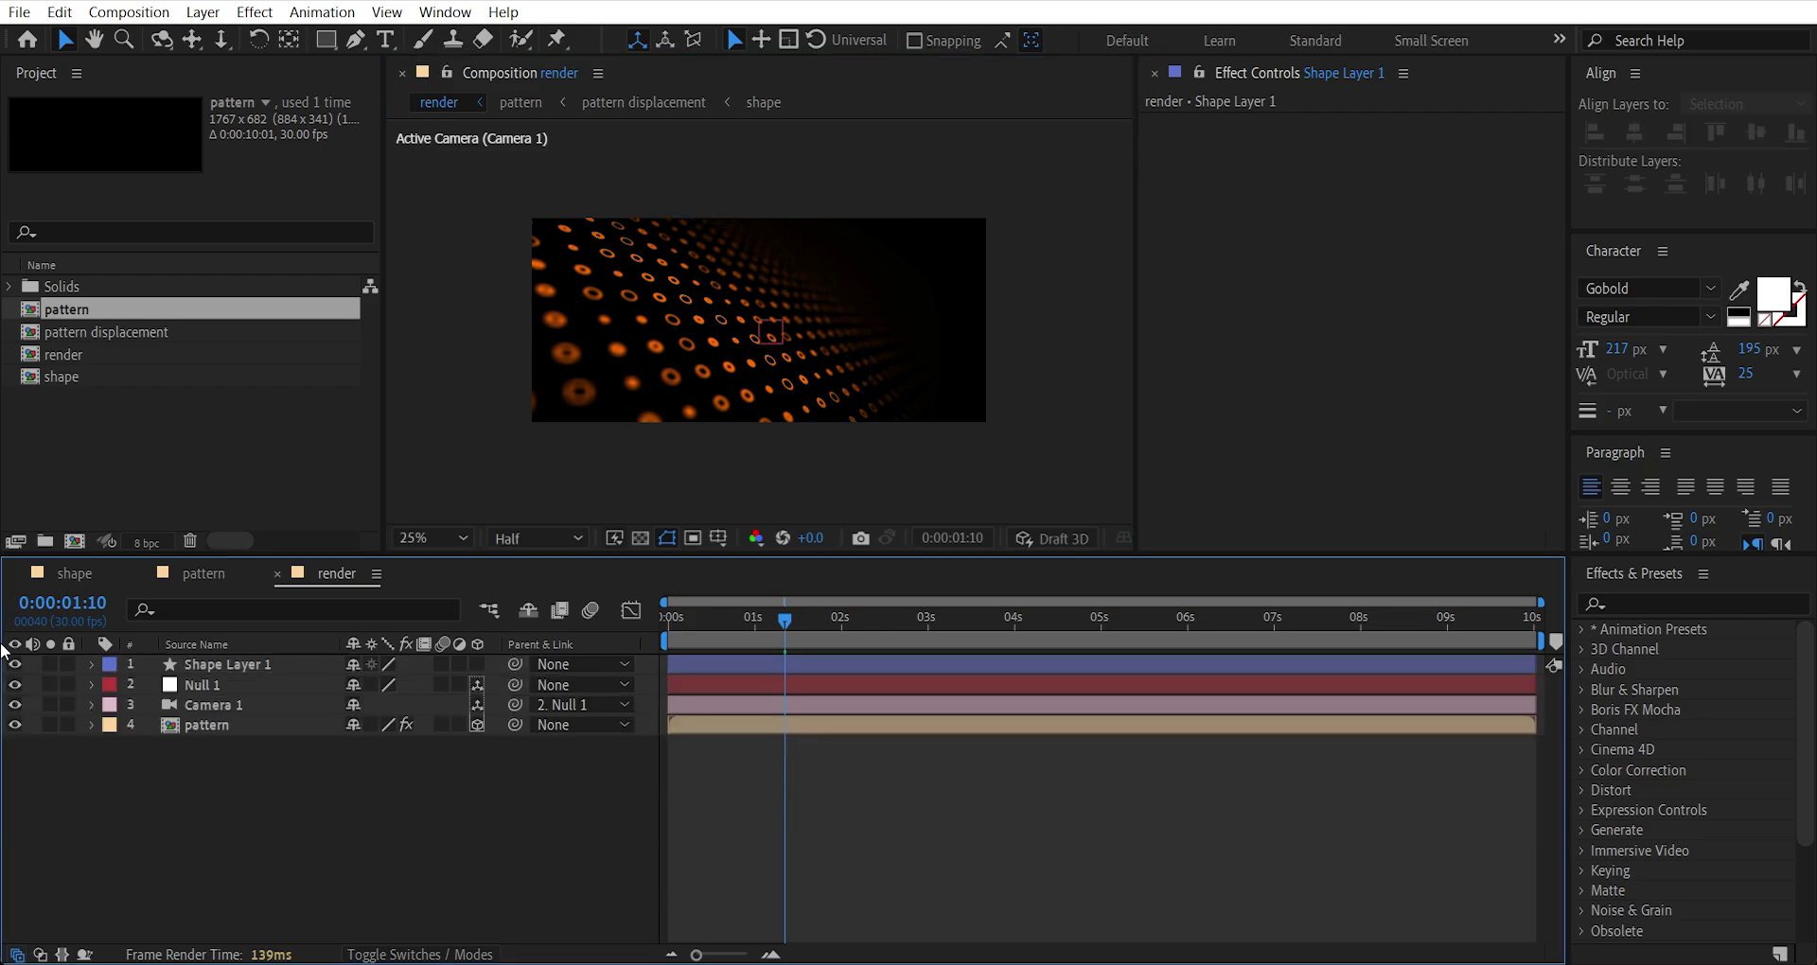
{"action": "left_click", "coordinate": [15, 665]}
{"action": "left_click", "coordinate": [14, 664]}
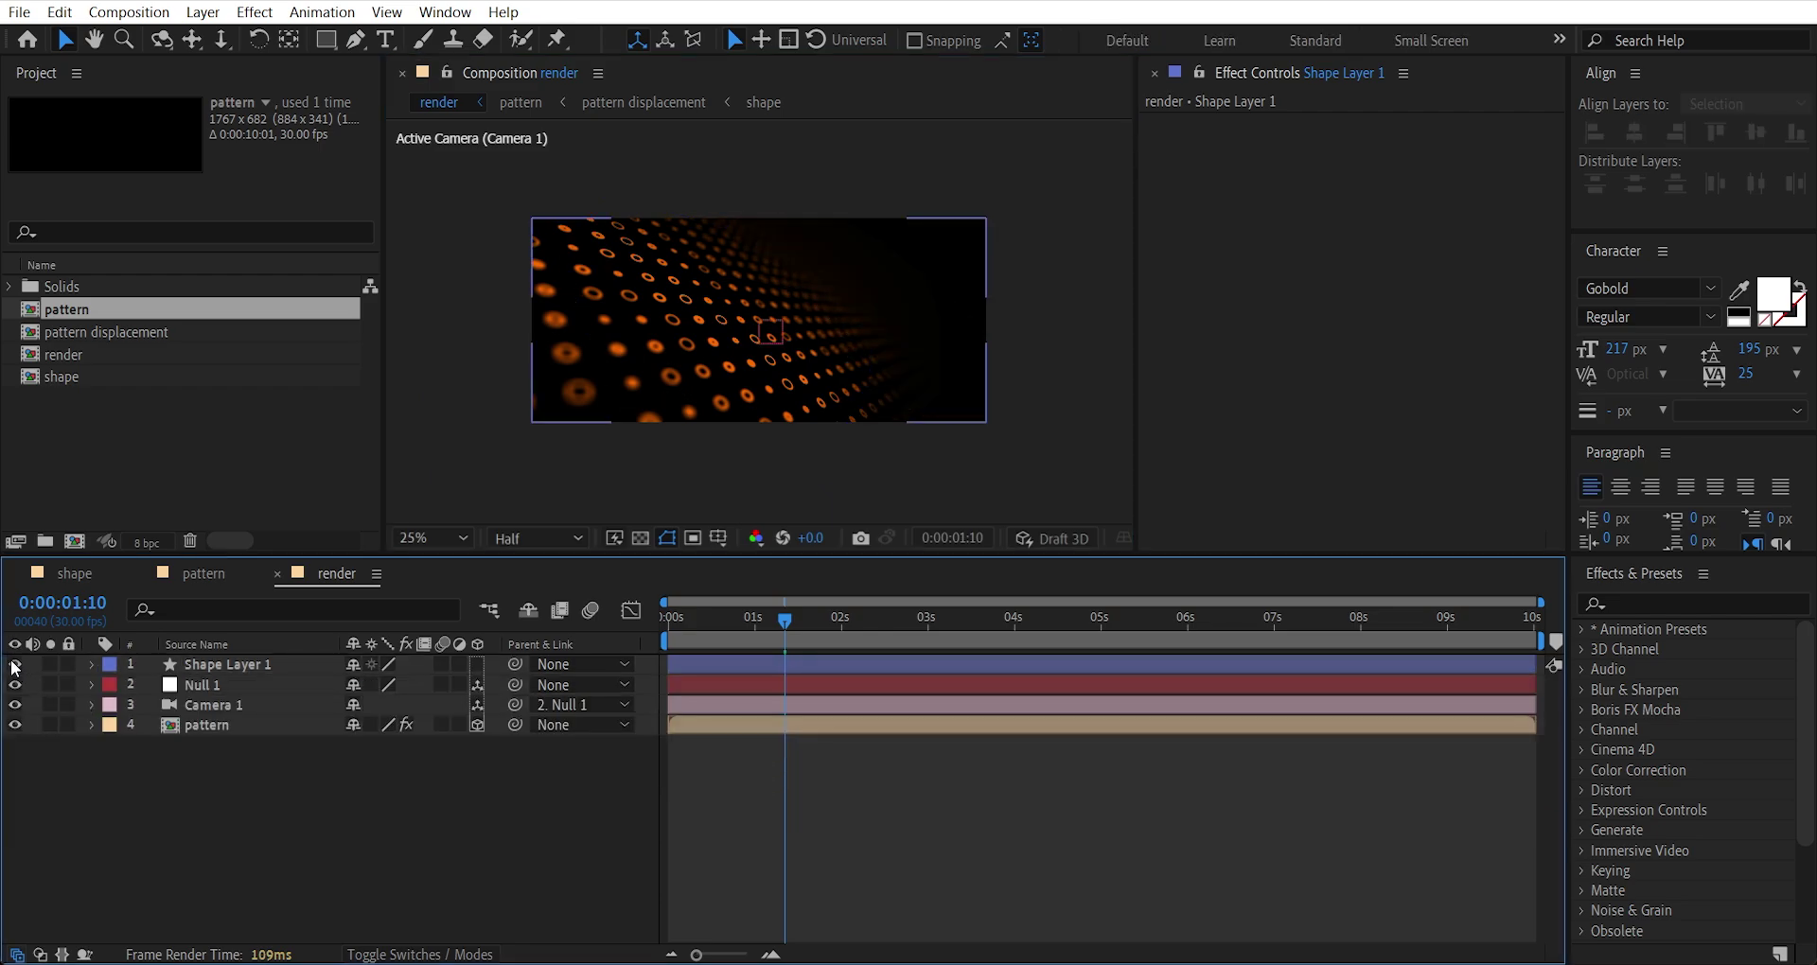
{"action": "left_click", "coordinate": [15, 665]}
{"action": "left_click", "coordinate": [14, 664]}
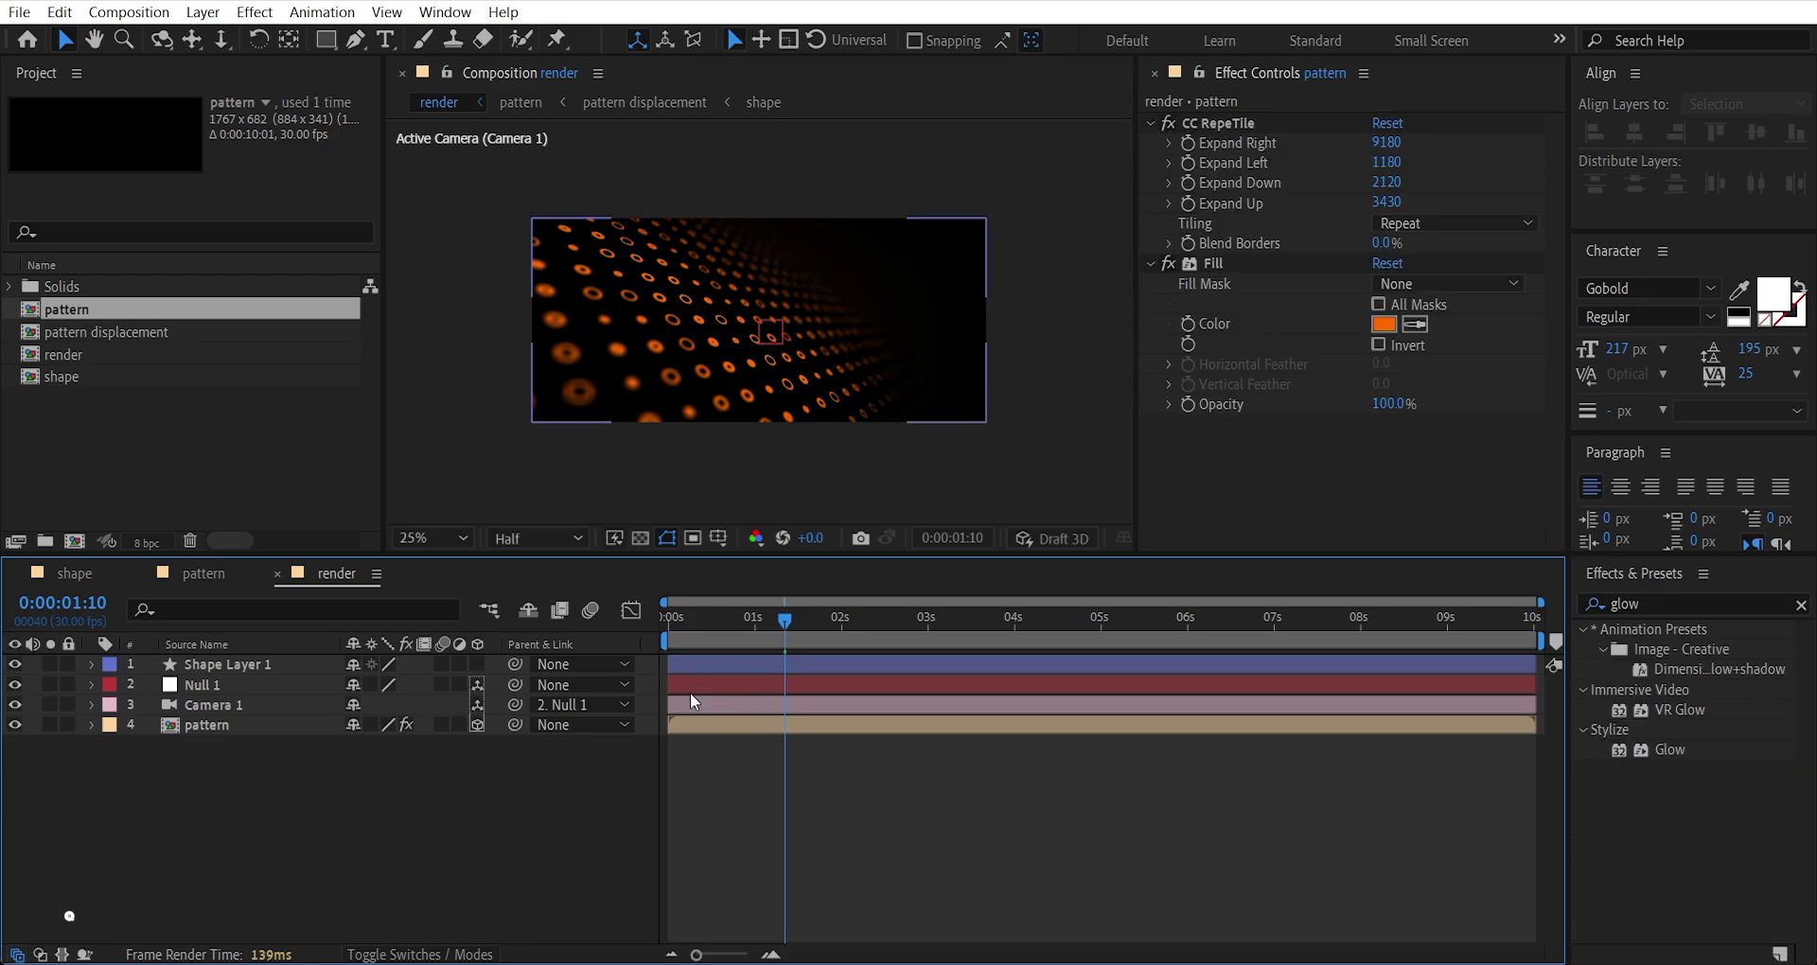
Keyframe Null 1's Position X from 960 at 0s to 1349 at 10s and preview.
{"action": "left_click", "coordinate": [700, 686]}
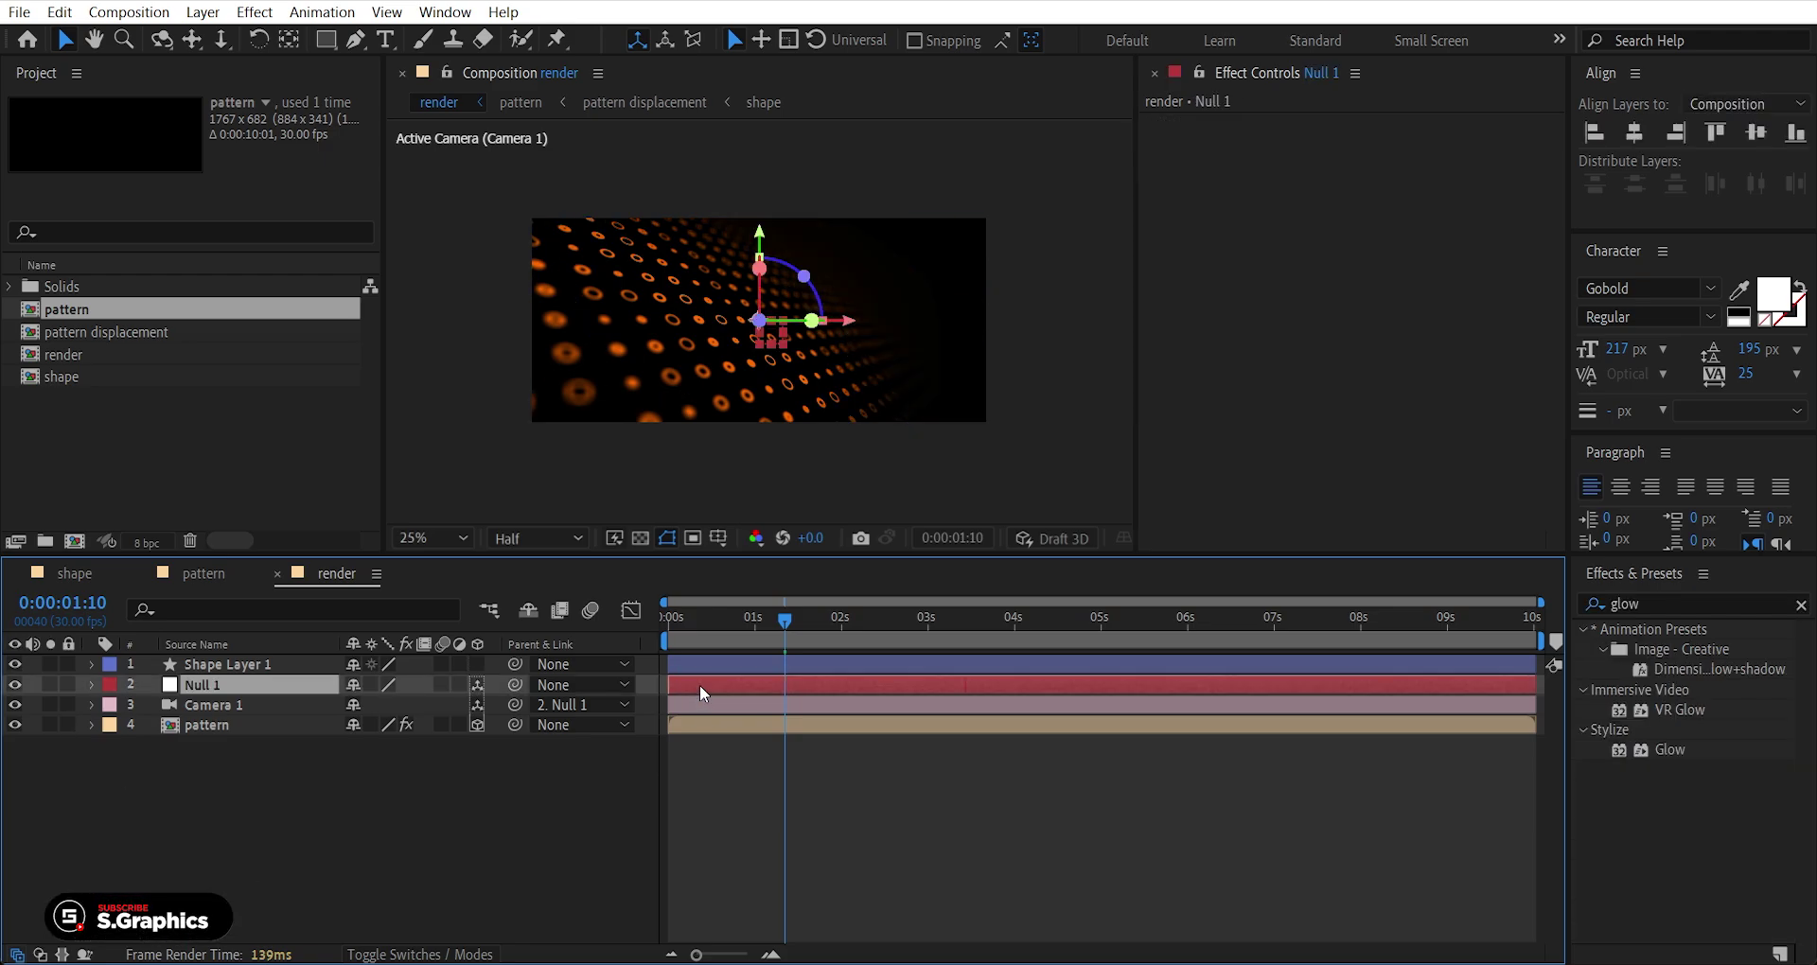
{"action": "key", "text": "p"}
{"action": "left_click_drag", "start_coordinate": [750, 621], "coordinate": [669, 629]}
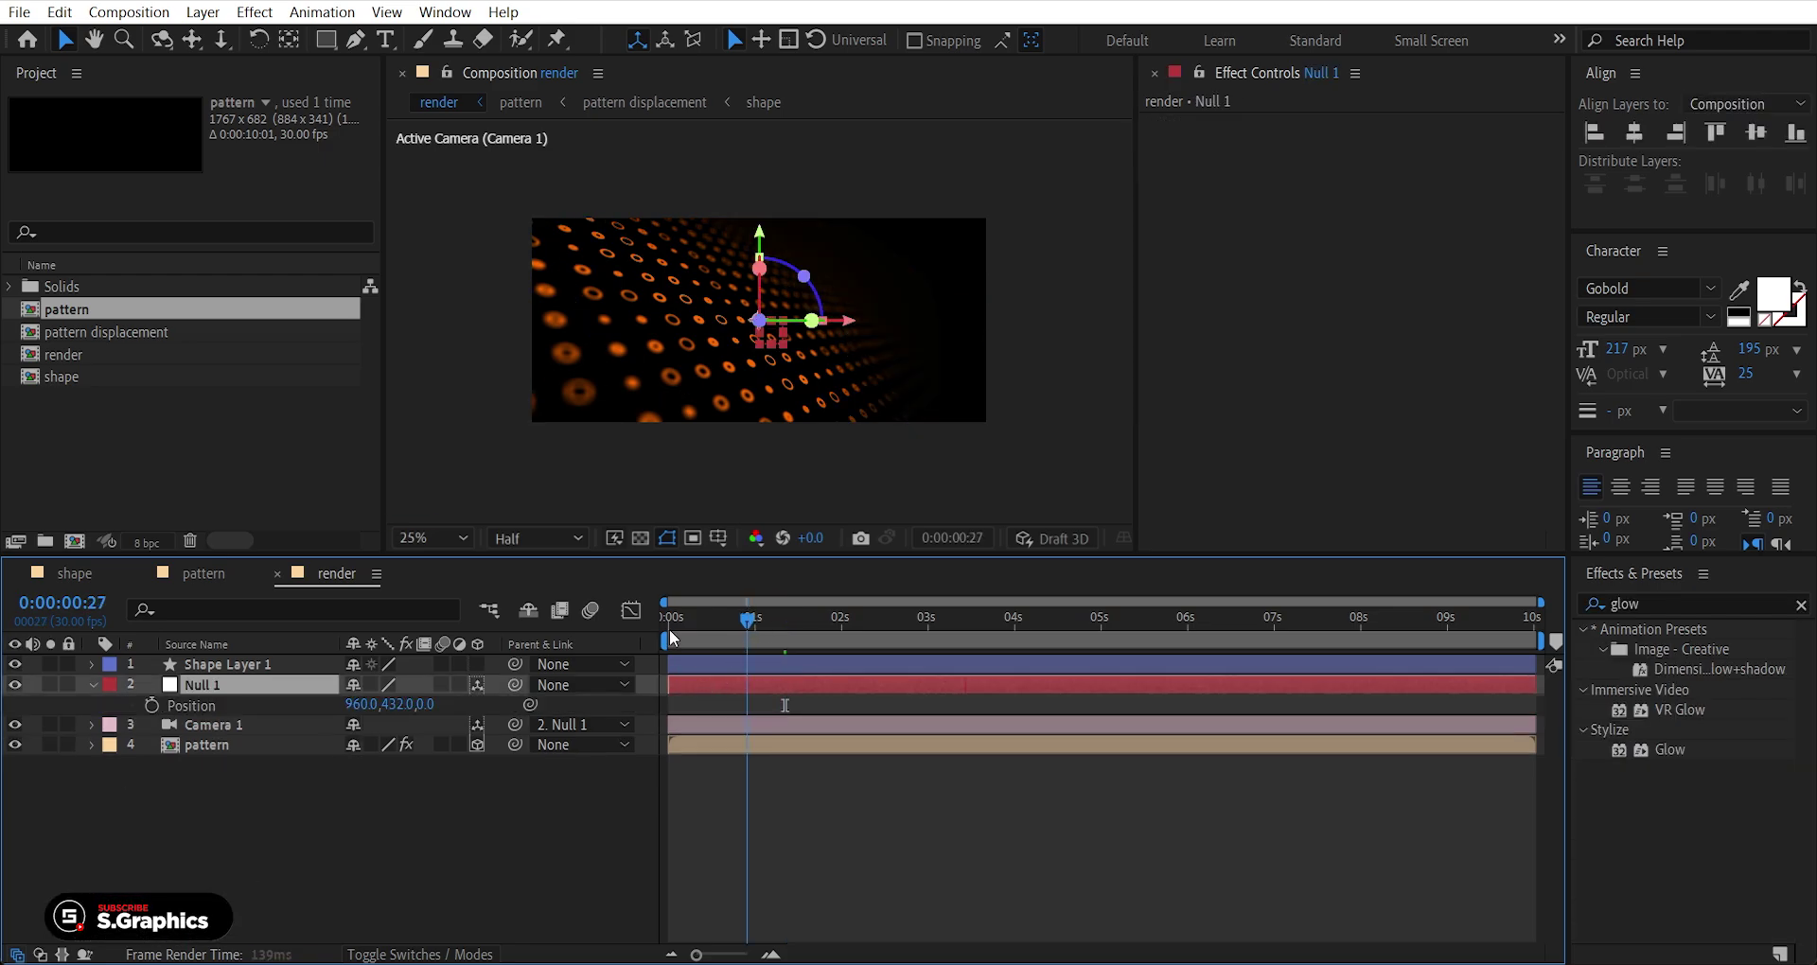
{"action": "left_click", "coordinate": [152, 706]}
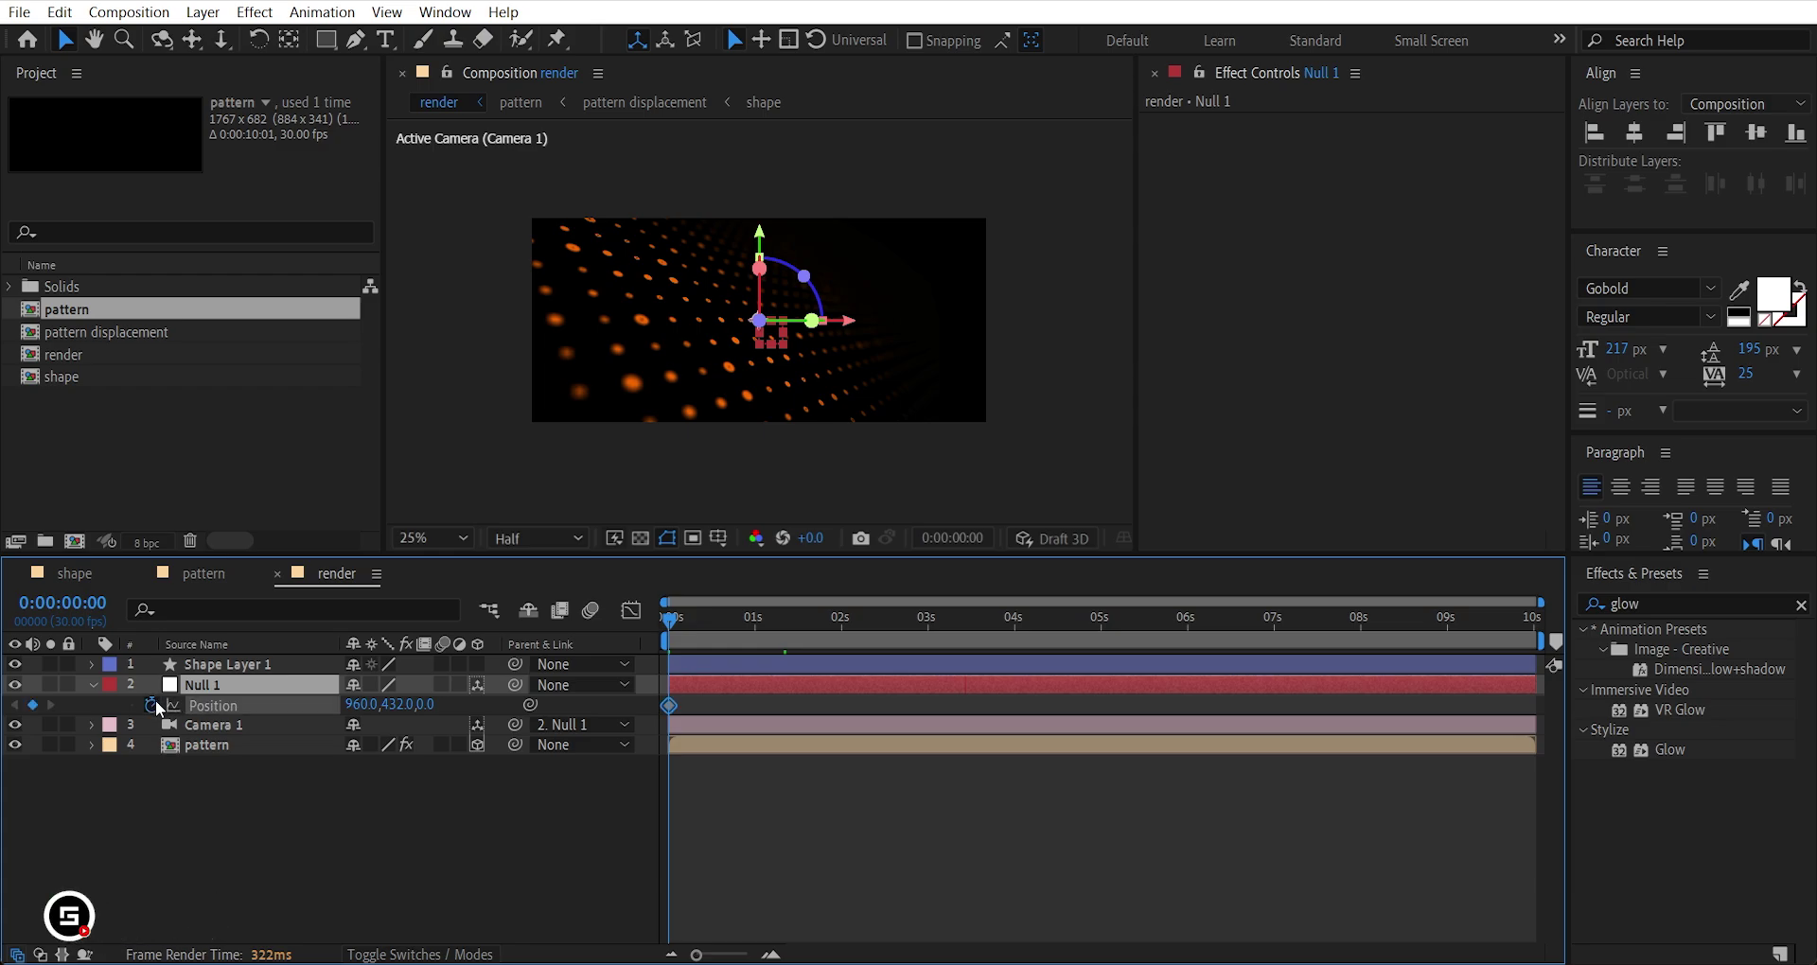
{"action": "left_click_drag", "start_coordinate": [759, 623], "coordinate": [1597, 632]}
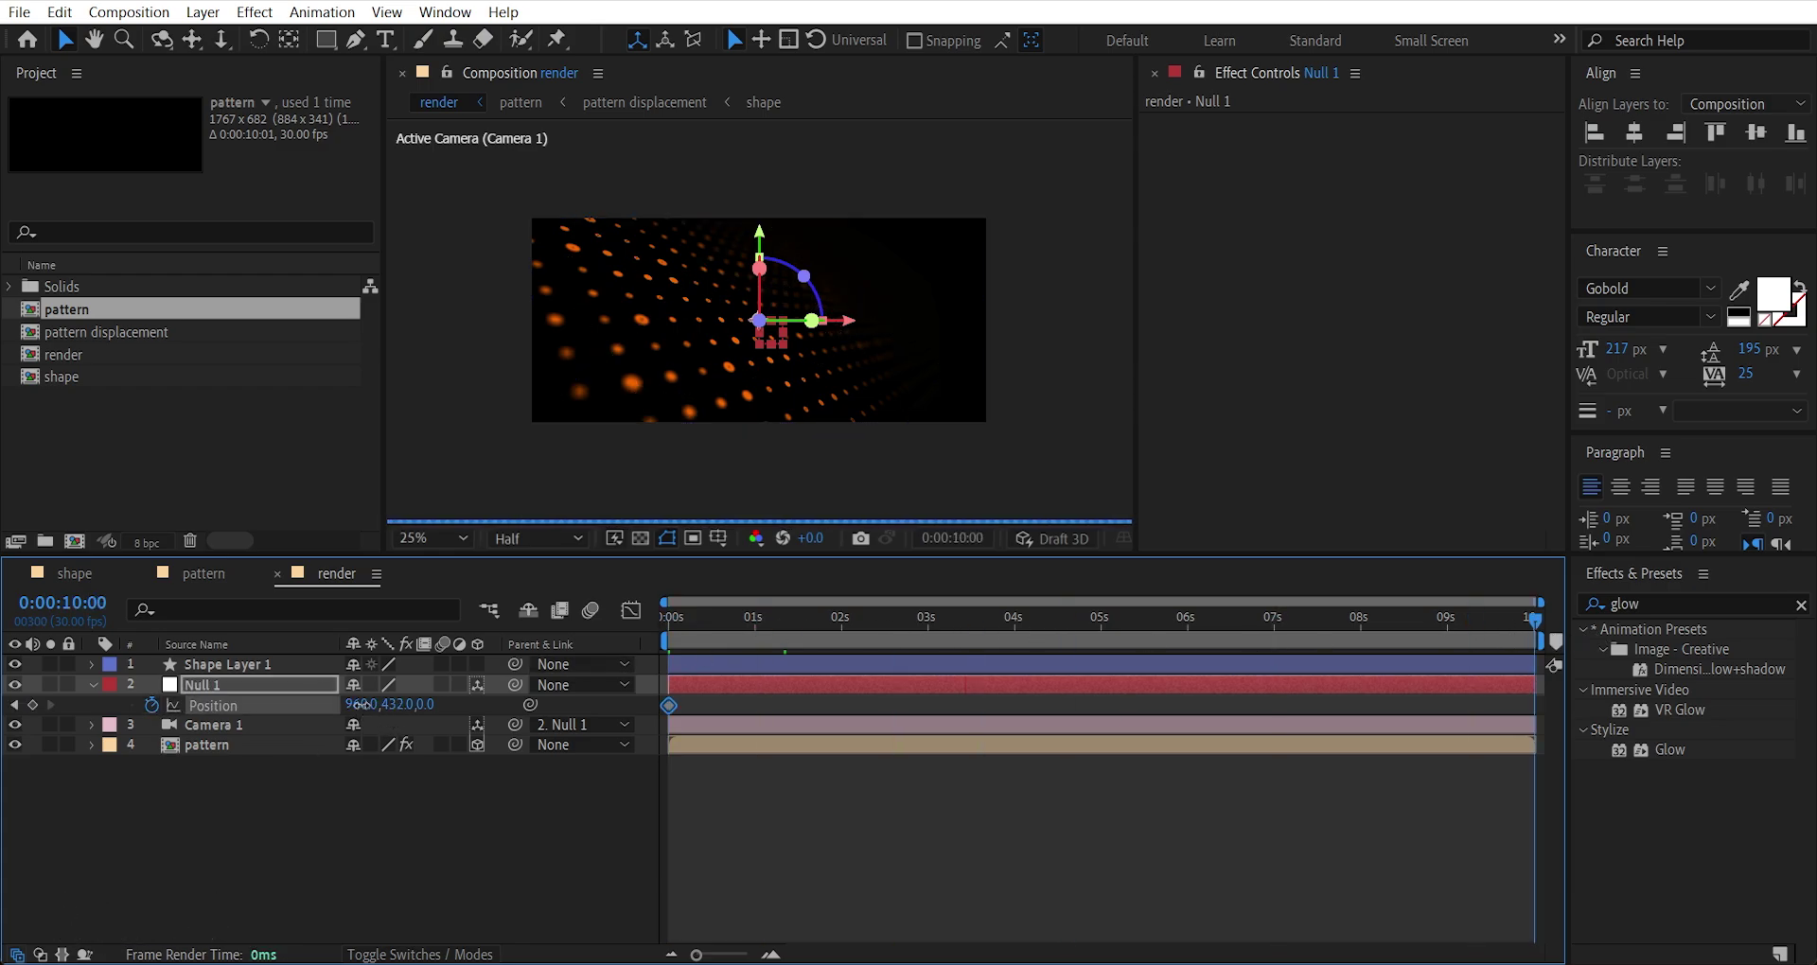
{"action": "left_click_drag", "start_coordinate": [359, 705], "coordinate": [805, 682]}
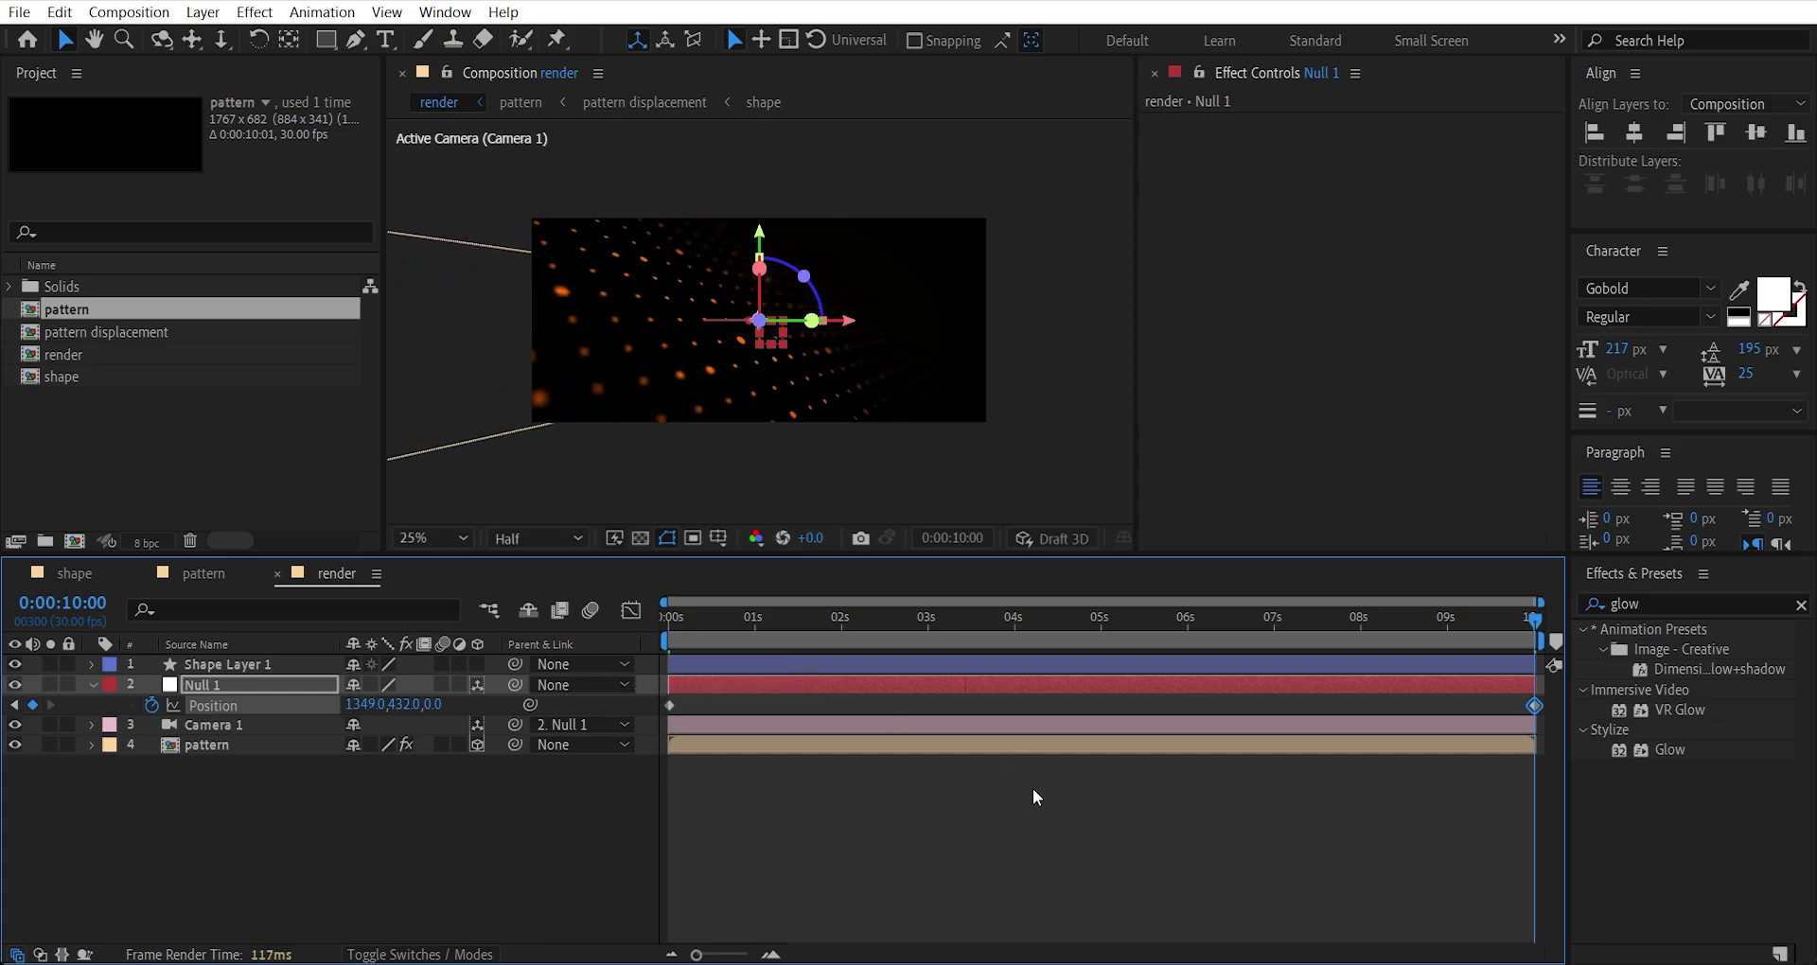
{"action": "key", "text": "space"}
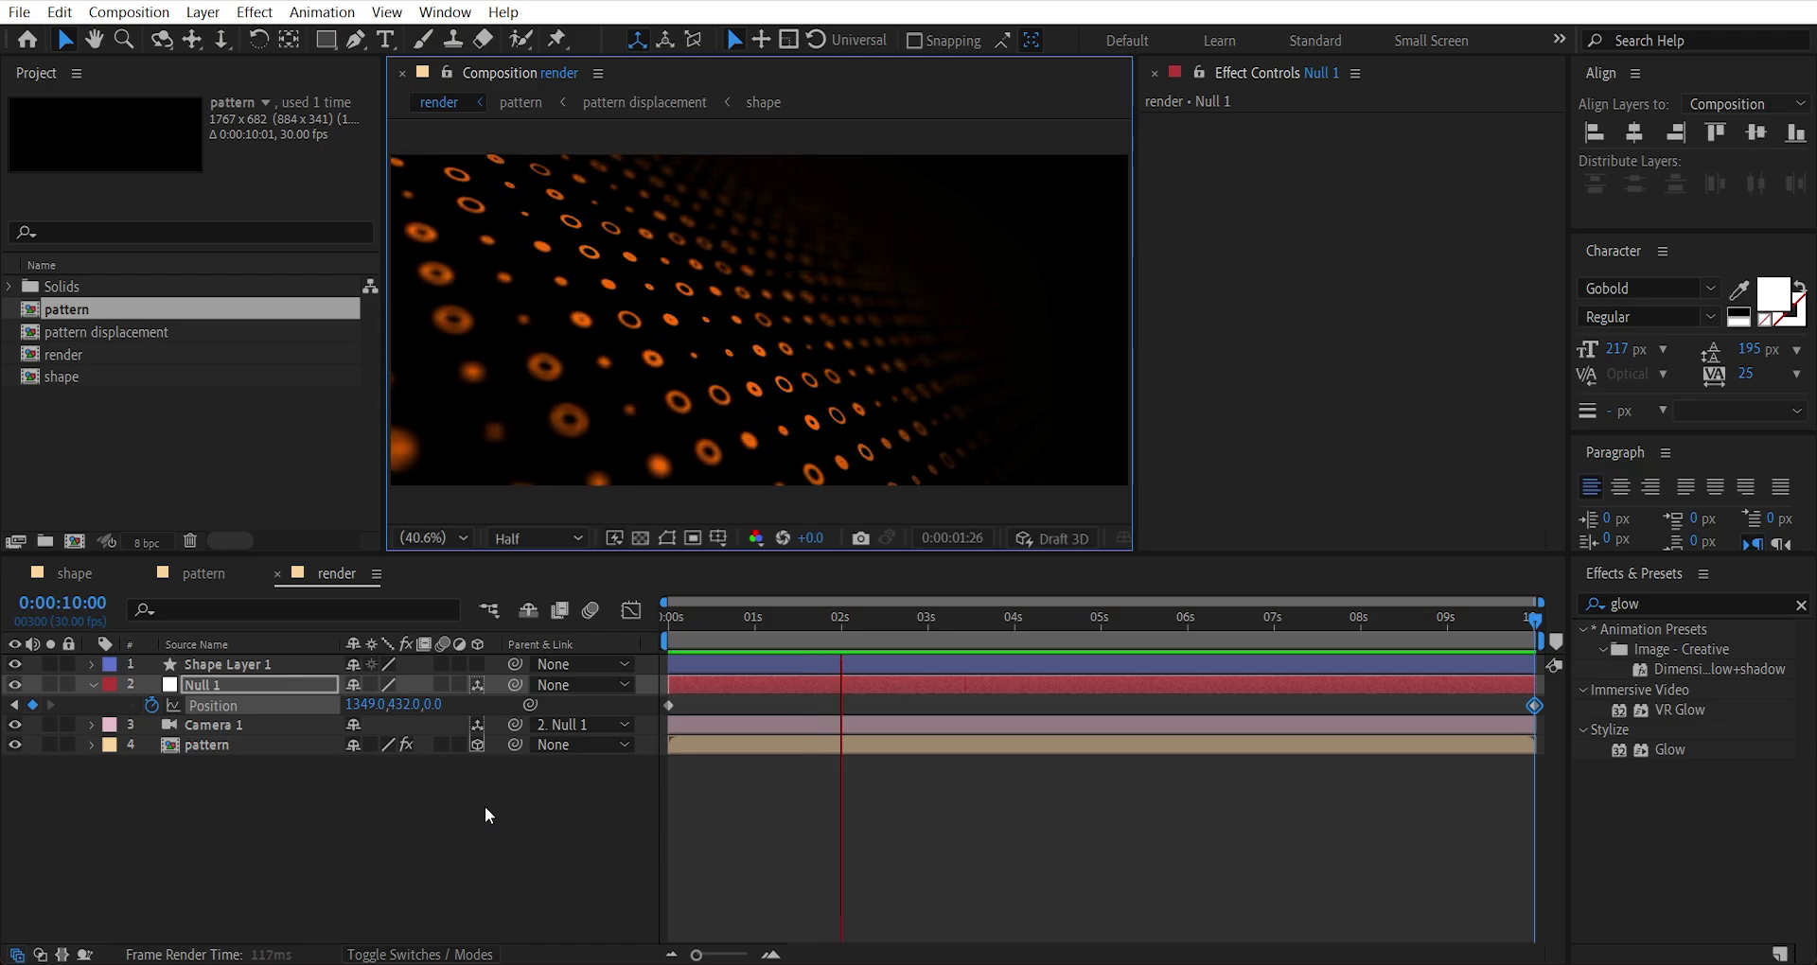
{"action": "left_click", "coordinate": [519, 876]}
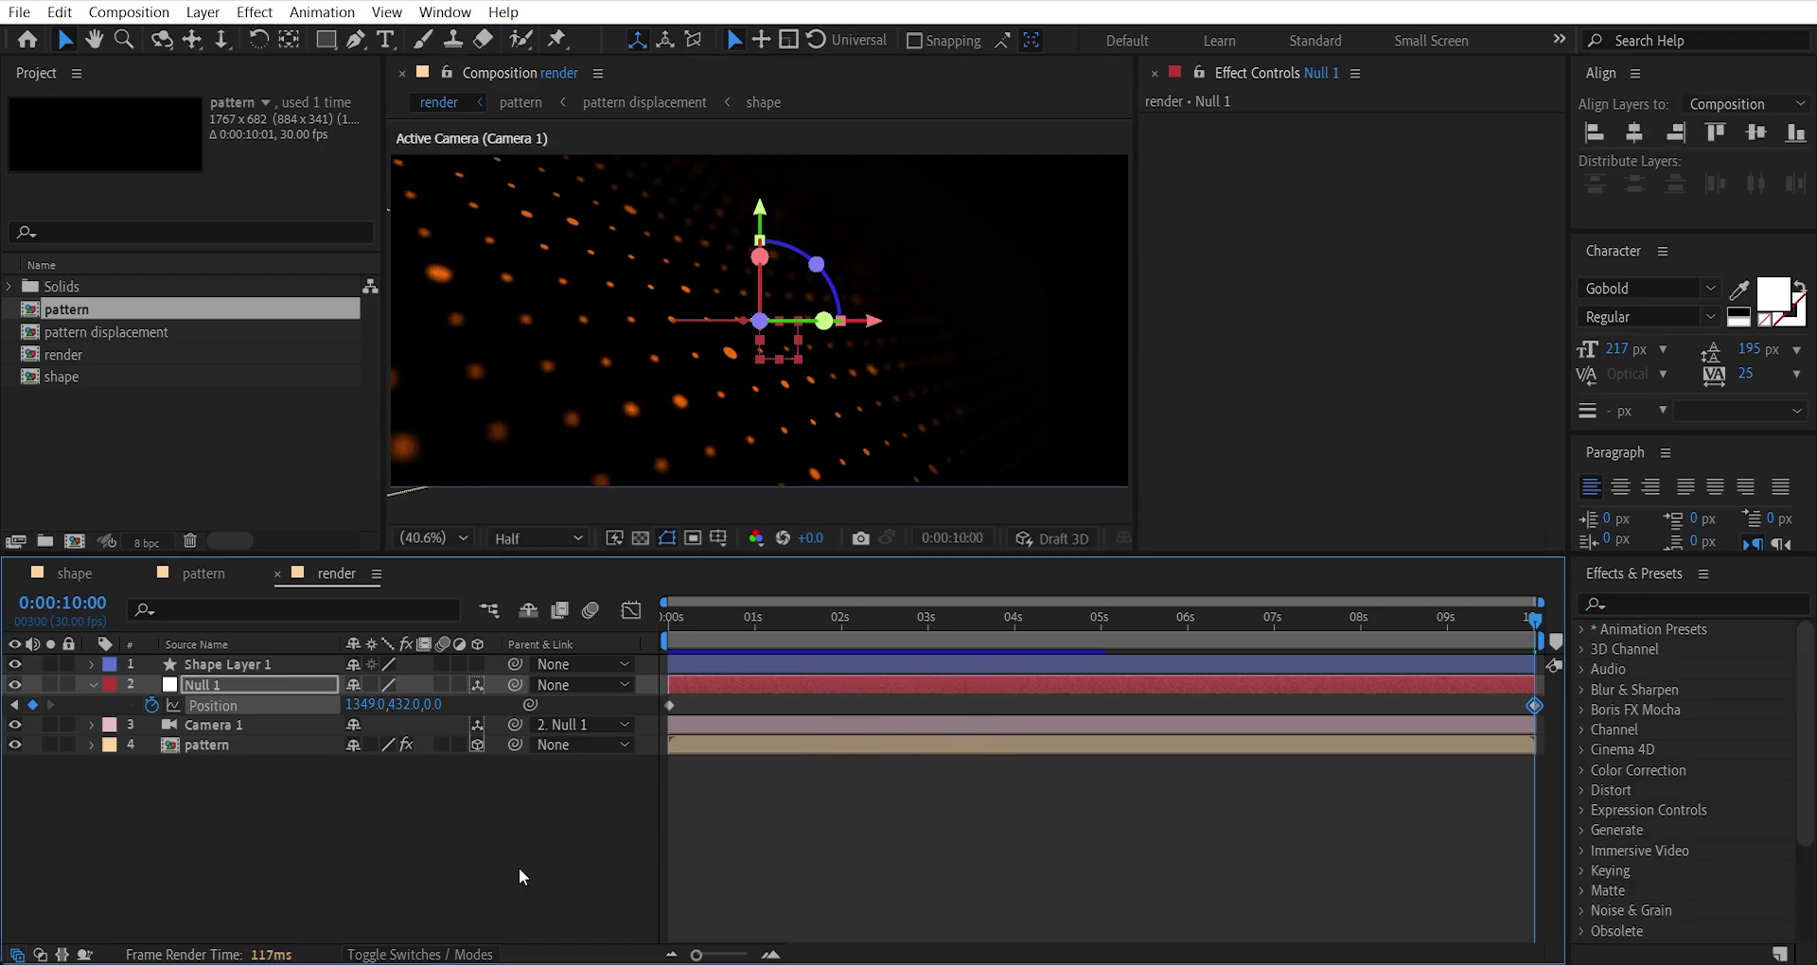
Add an adjustment layer and apply the Glow effect to it.
{"action": "right_click", "coordinate": [518, 870]}
{"action": "mouse_move", "coordinate": [587, 590]}
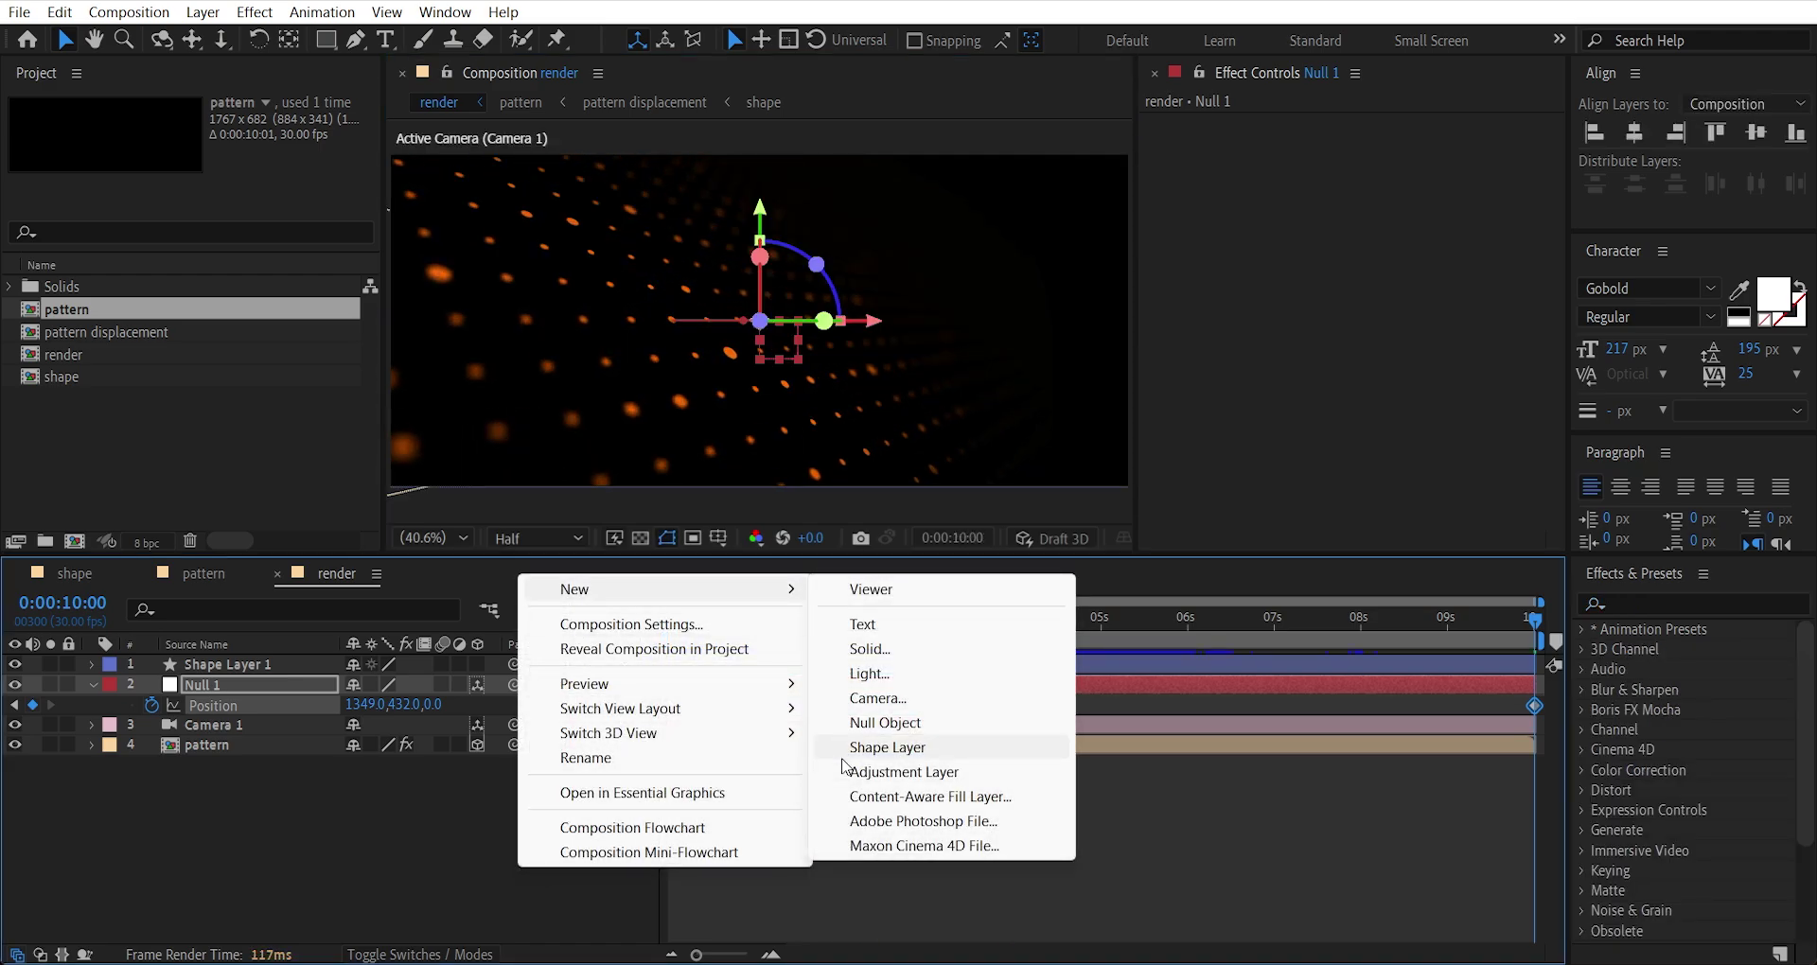
{"action": "left_click", "coordinate": [852, 772]}
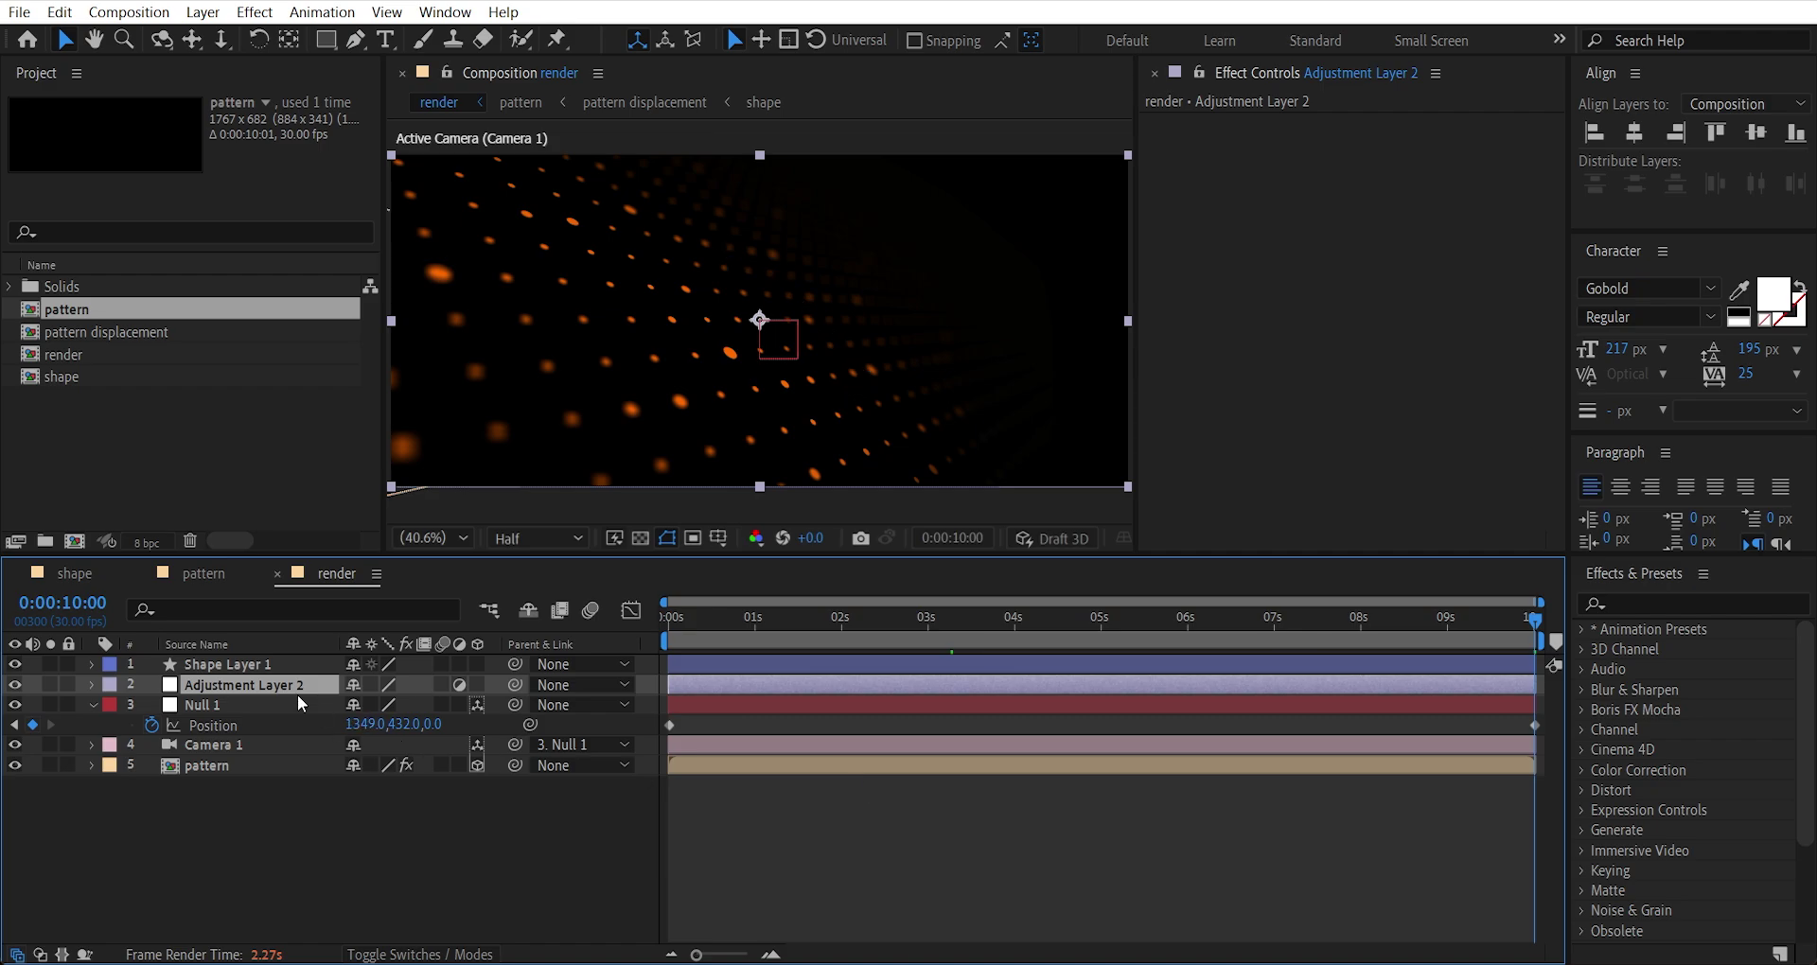
{"action": "left_click", "coordinate": [1654, 602]}
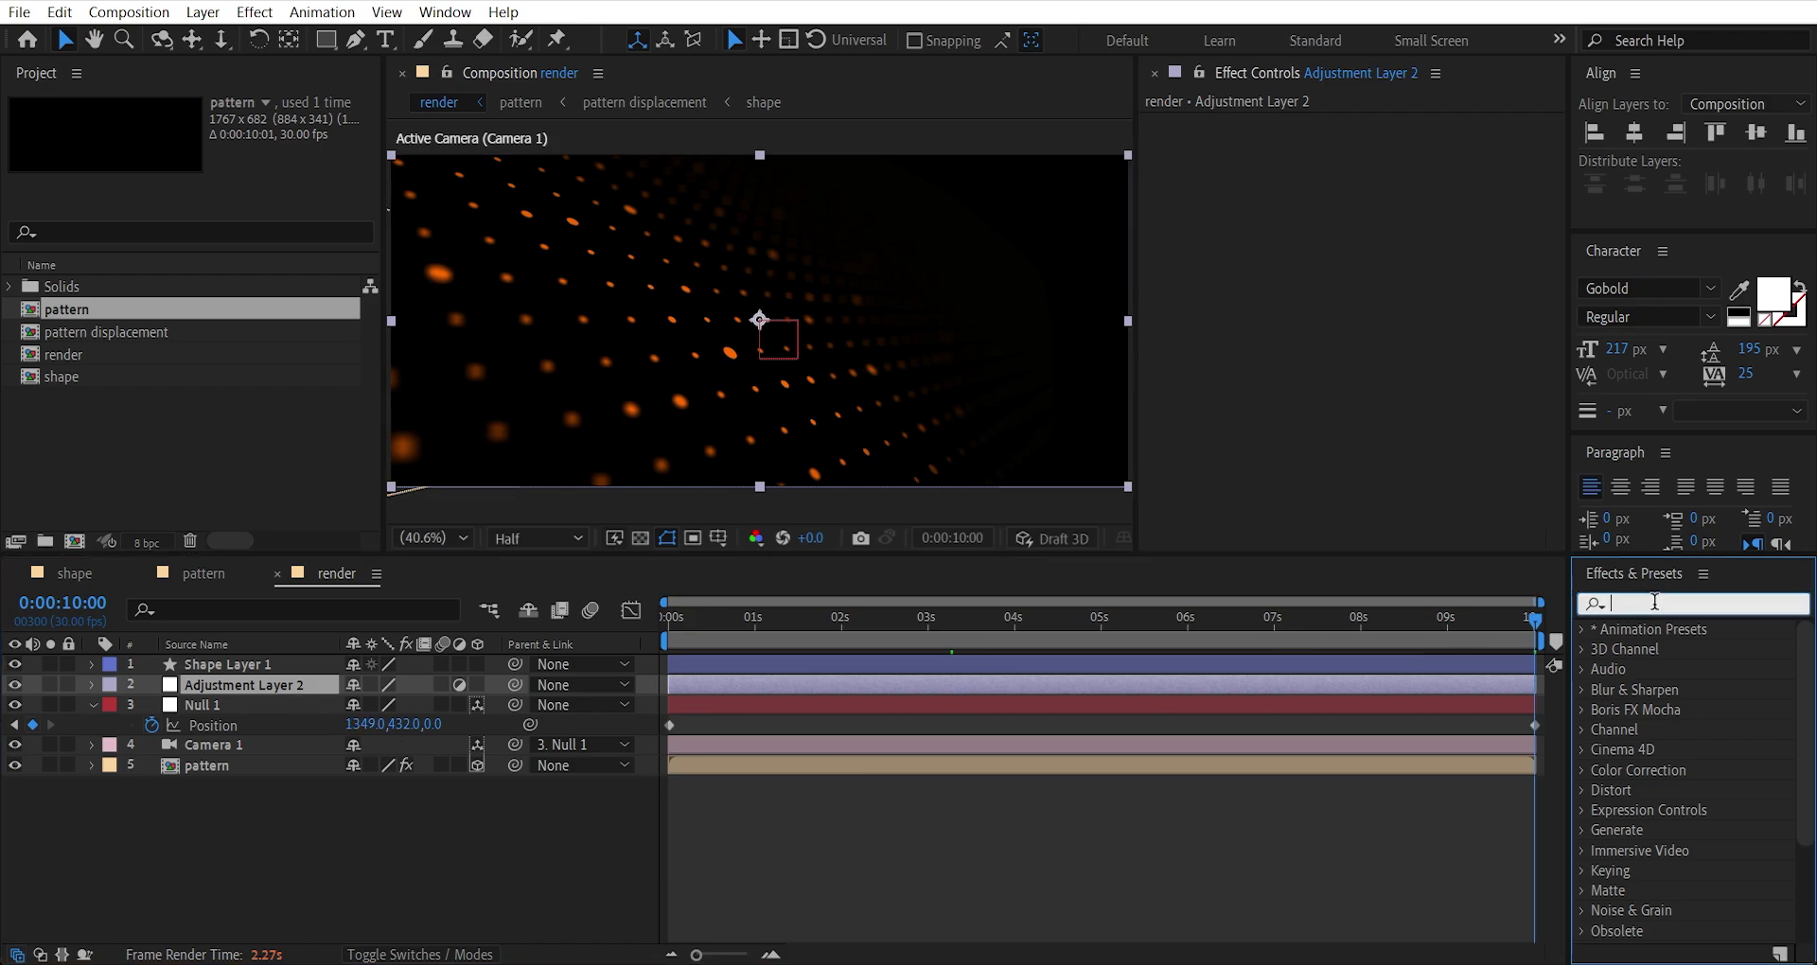
{"action": "type", "text": "glow"}
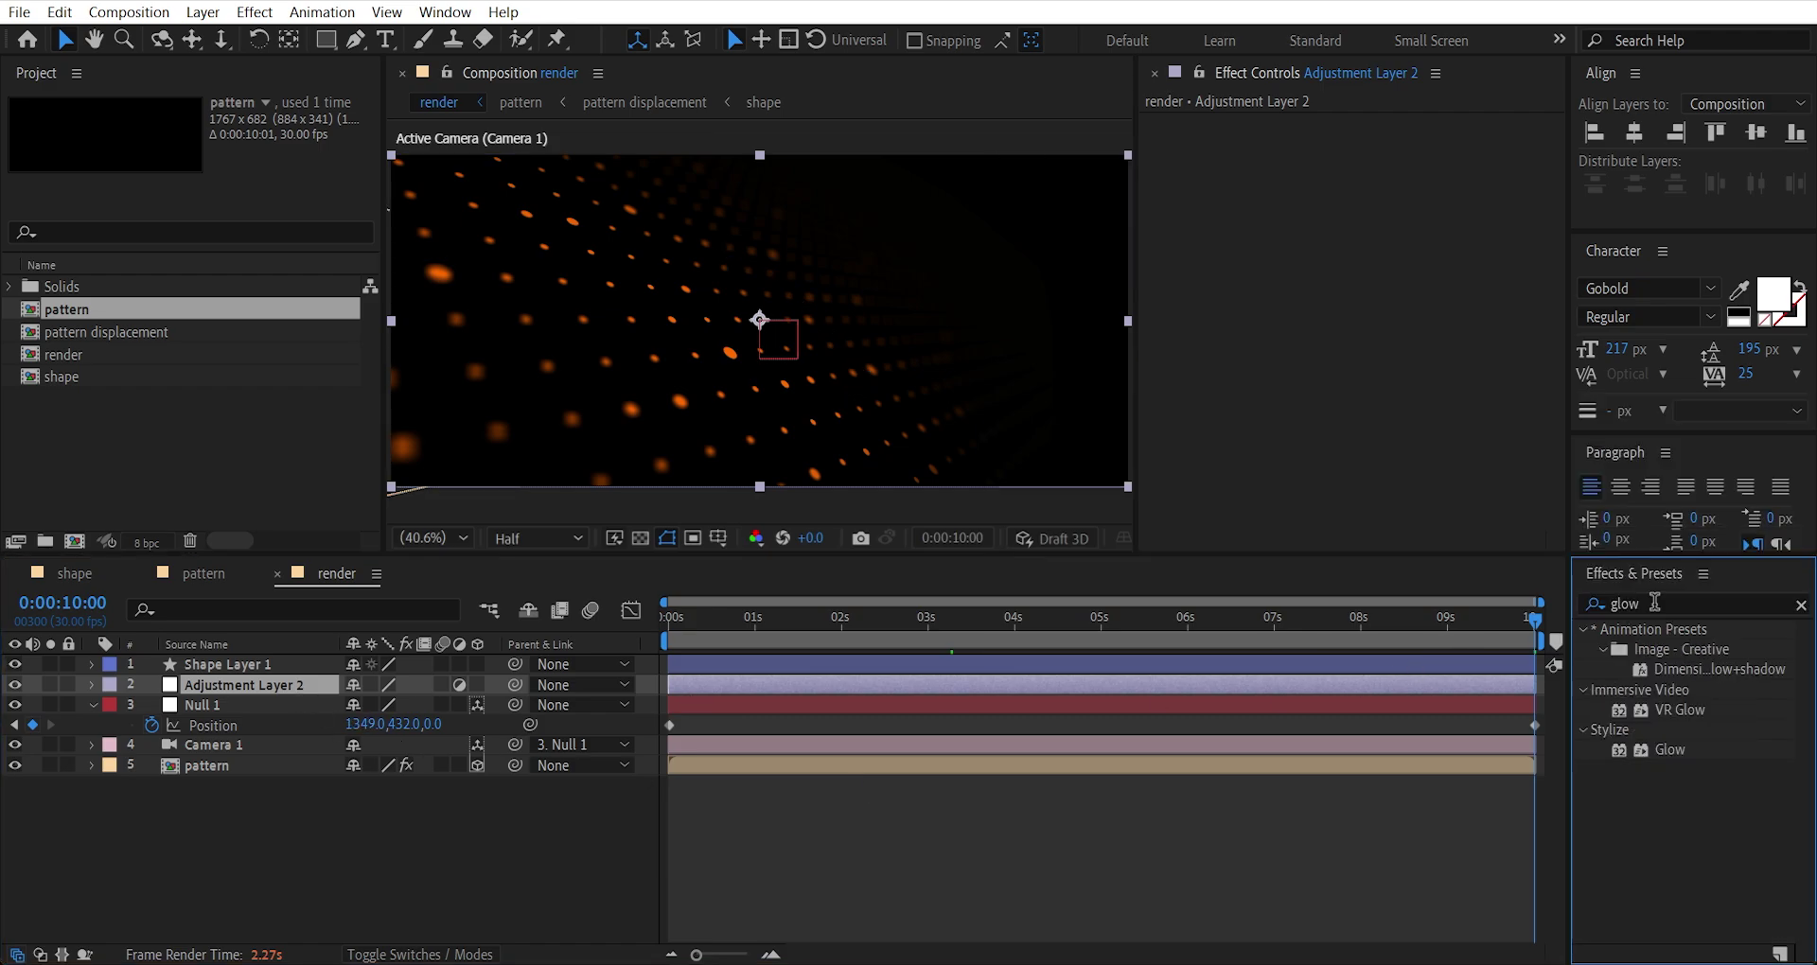
{"action": "double_click", "coordinate": [1663, 753]}
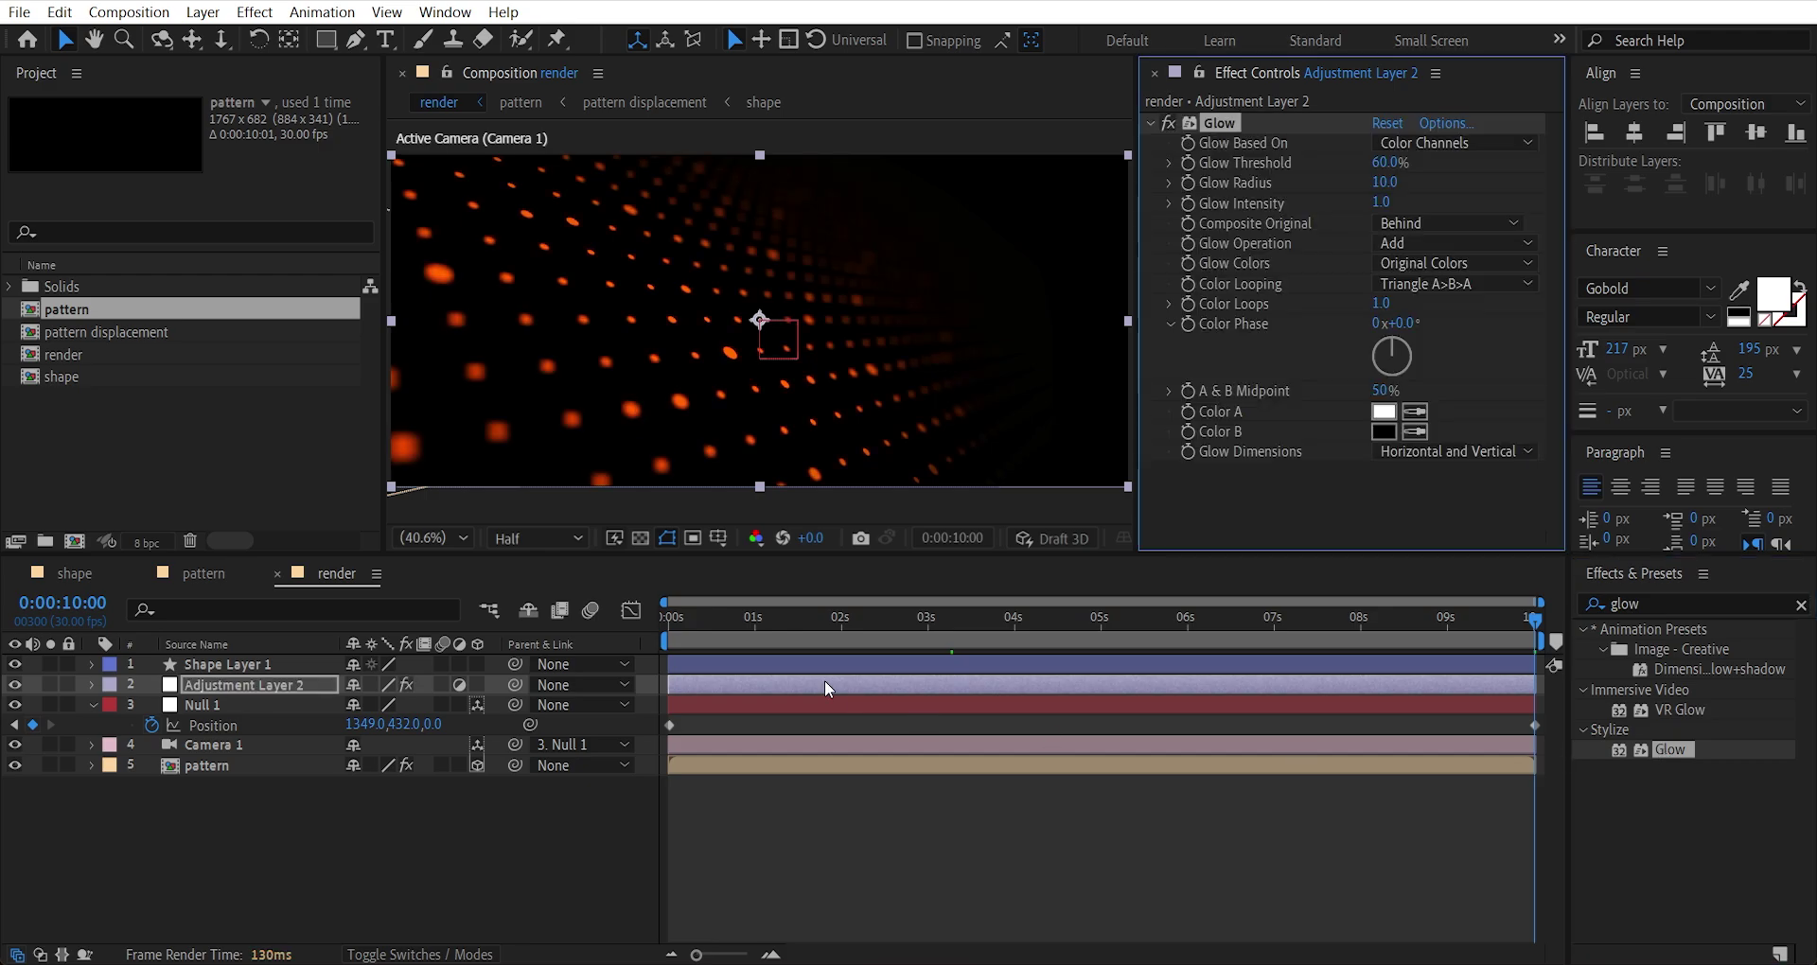
Set the first Glow's threshold to 45% and radius to 84.
{"action": "left_click", "coordinate": [873, 633]}
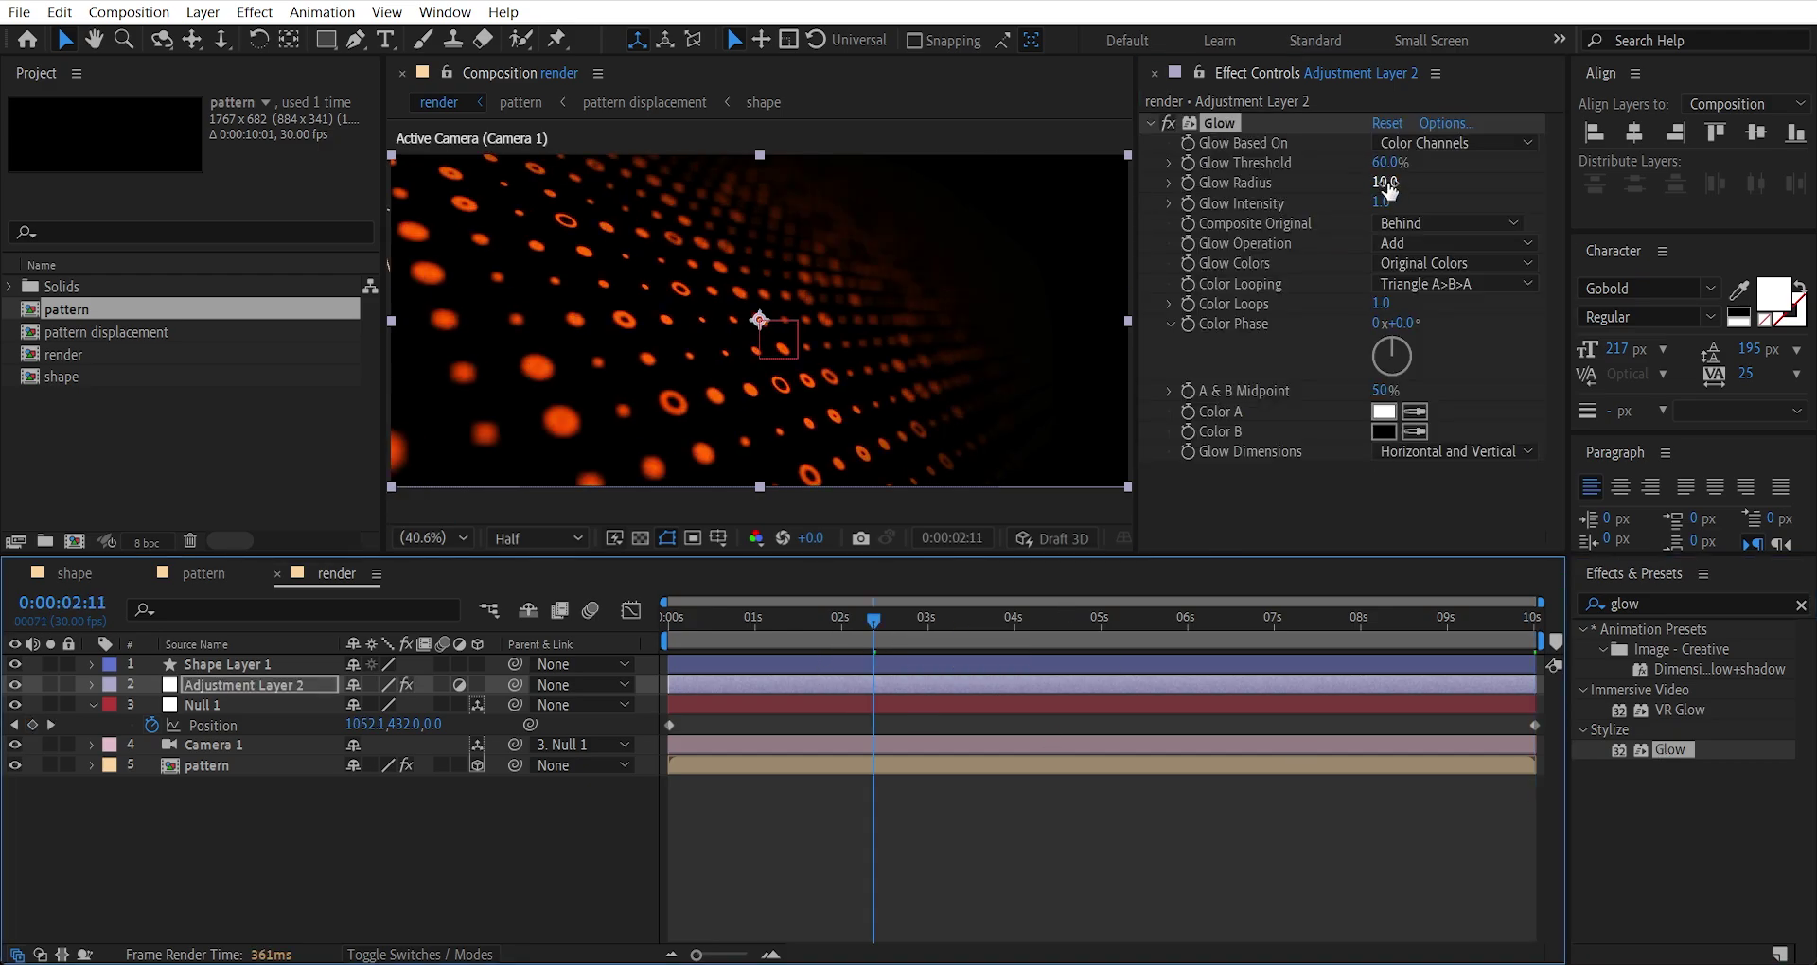
{"action": "left_click_drag", "start_coordinate": [1382, 169], "coordinate": [1374, 166]}
{"action": "left_click", "coordinate": [1384, 163]}
{"action": "key", "text": "Return"}
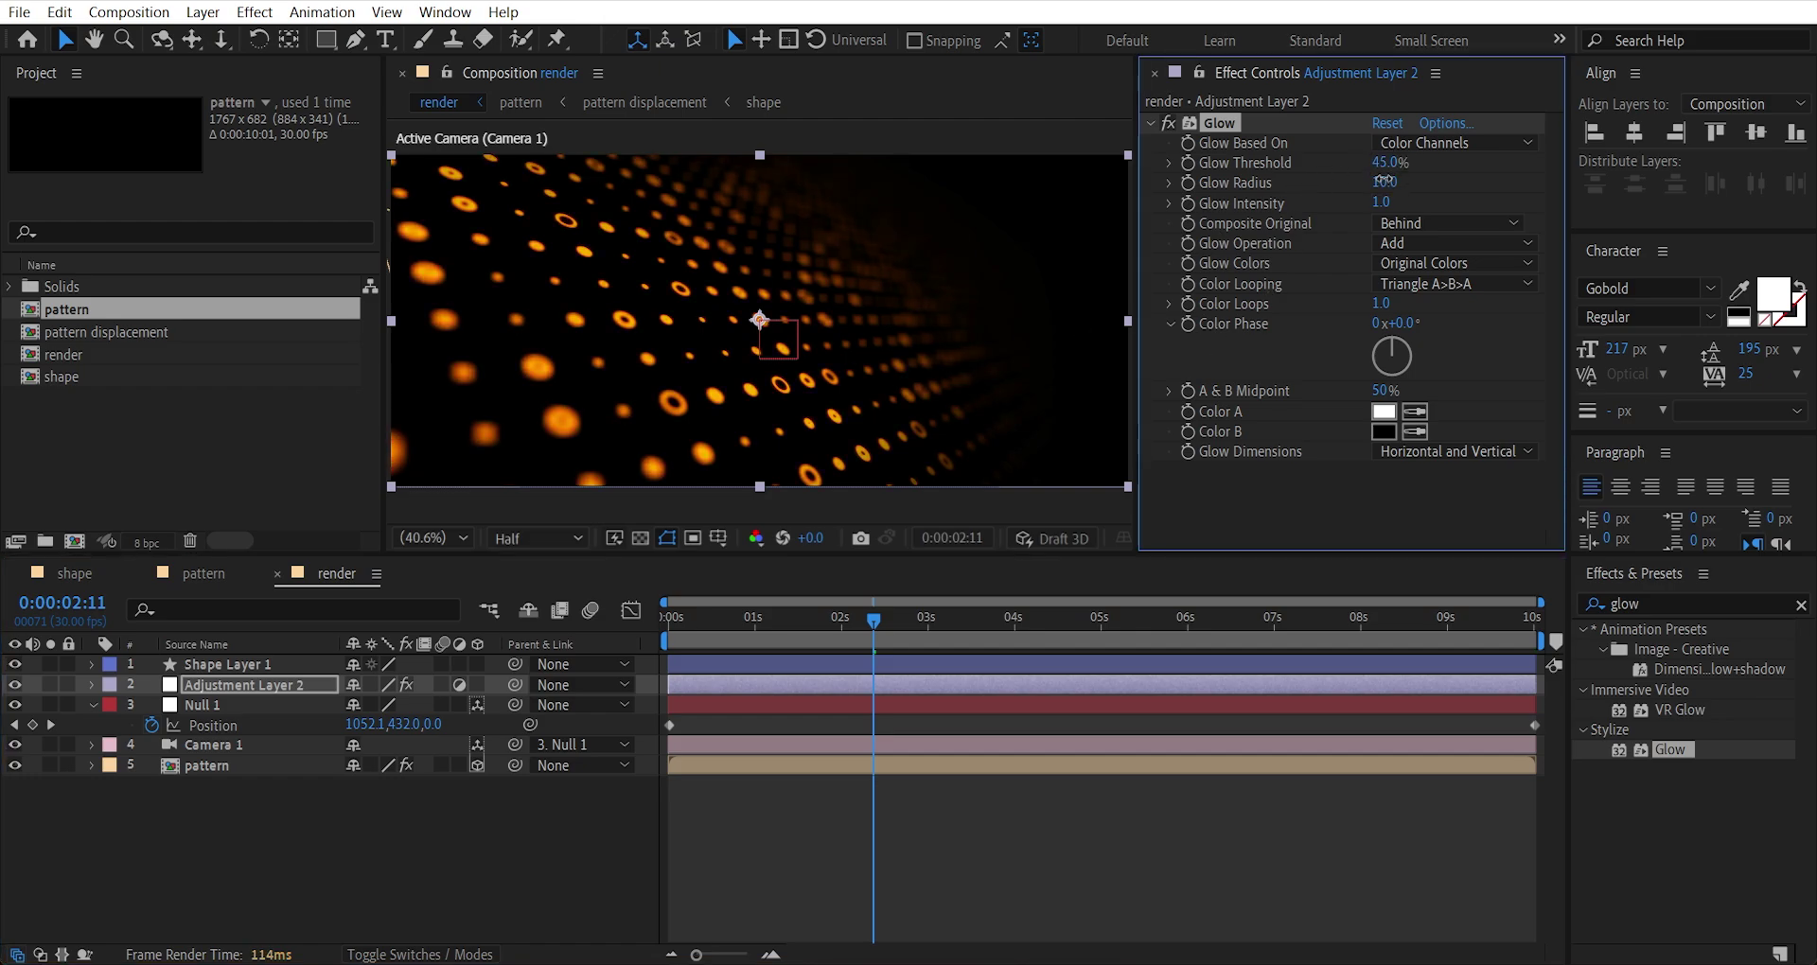
{"action": "mouse_move", "coordinate": [1384, 183]}
{"action": "left_mouse_down"}
{"action": "mouse_move", "coordinate": [1438, 183]}
{"action": "mouse_move", "coordinate": [1393, 183]}
{"action": "mouse_move", "coordinate": [1411, 179]}
{"action": "left_mouse_up"}
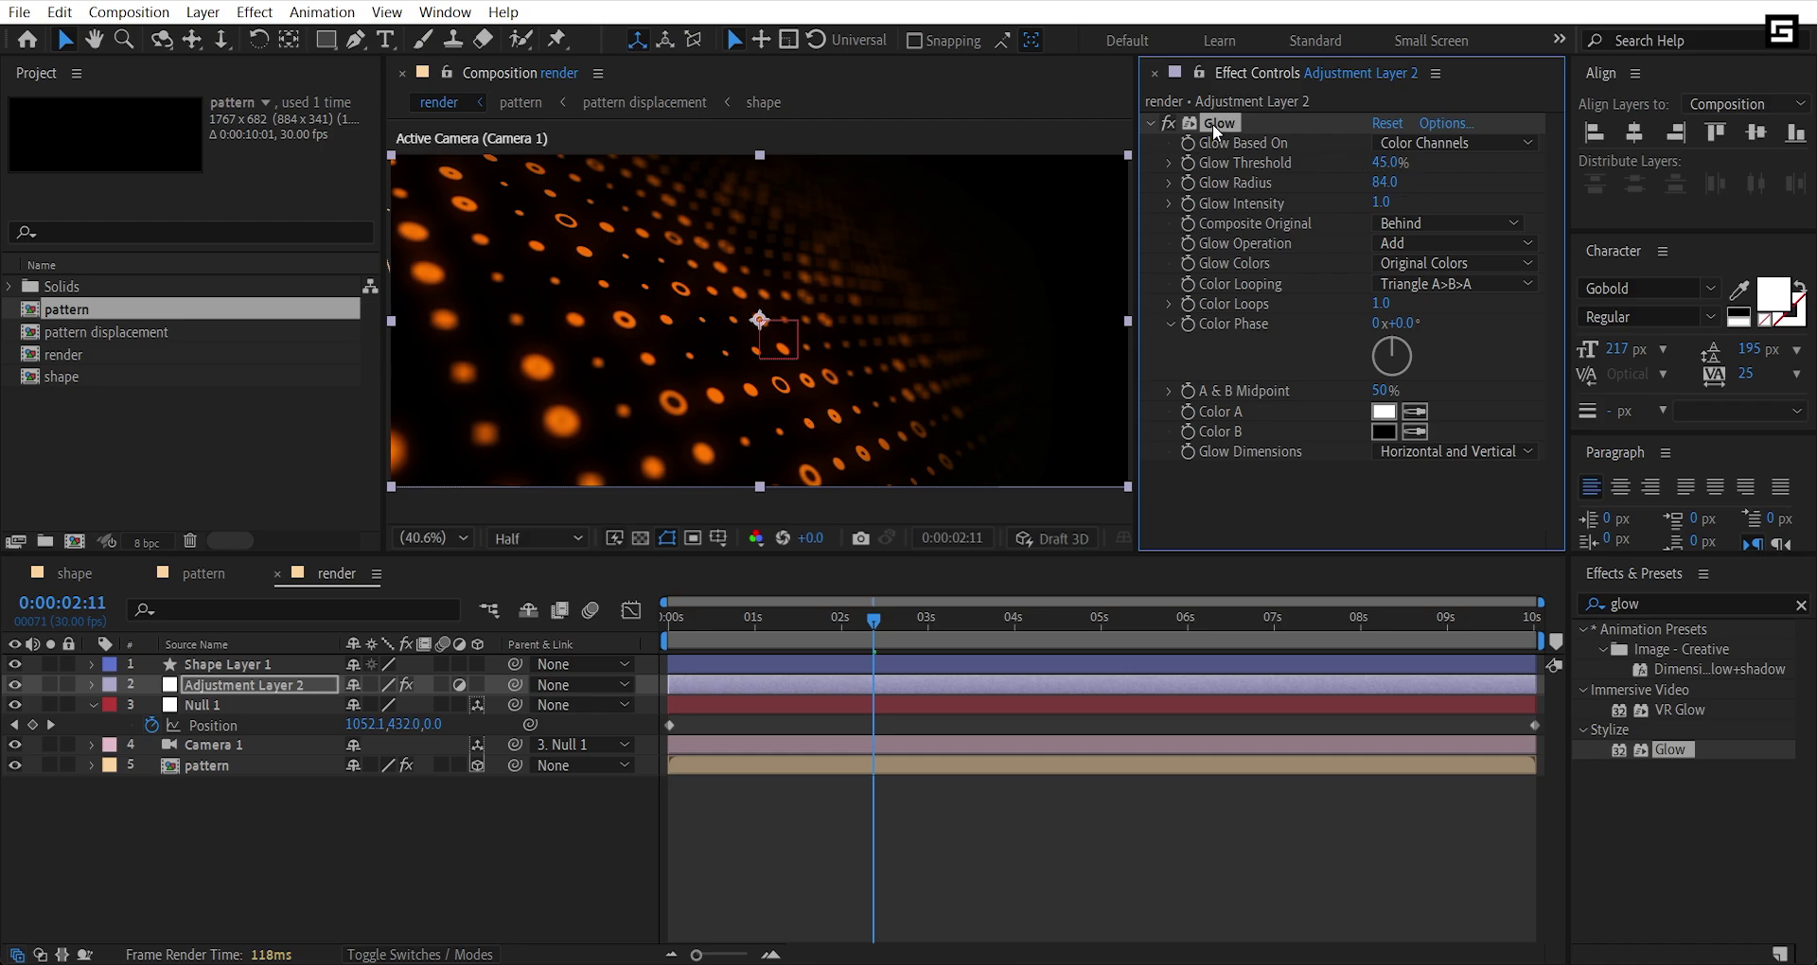
Duplicate the Glow and set the copy to threshold 100%, radius 316, intensity 0.3.
{"action": "key", "text": "ctrl+d"}
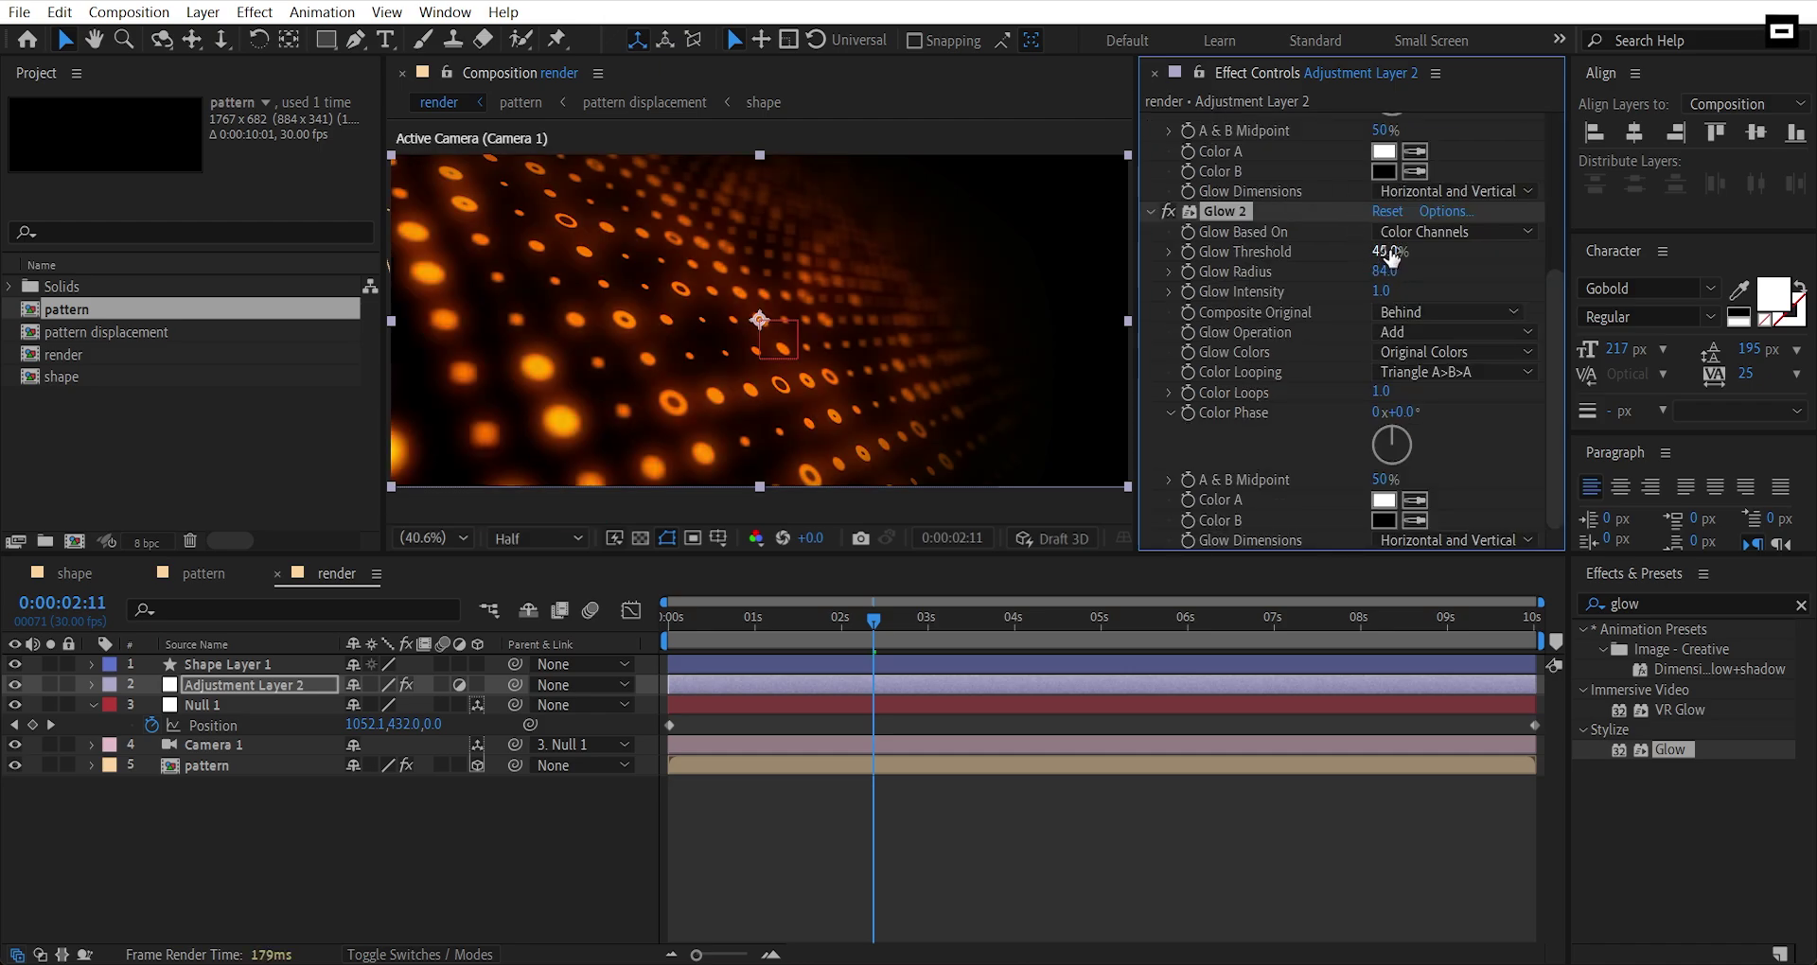
{"action": "left_click", "coordinate": [1387, 251]}
{"action": "type", "text": "100"}
{"action": "key", "text": "Return"}
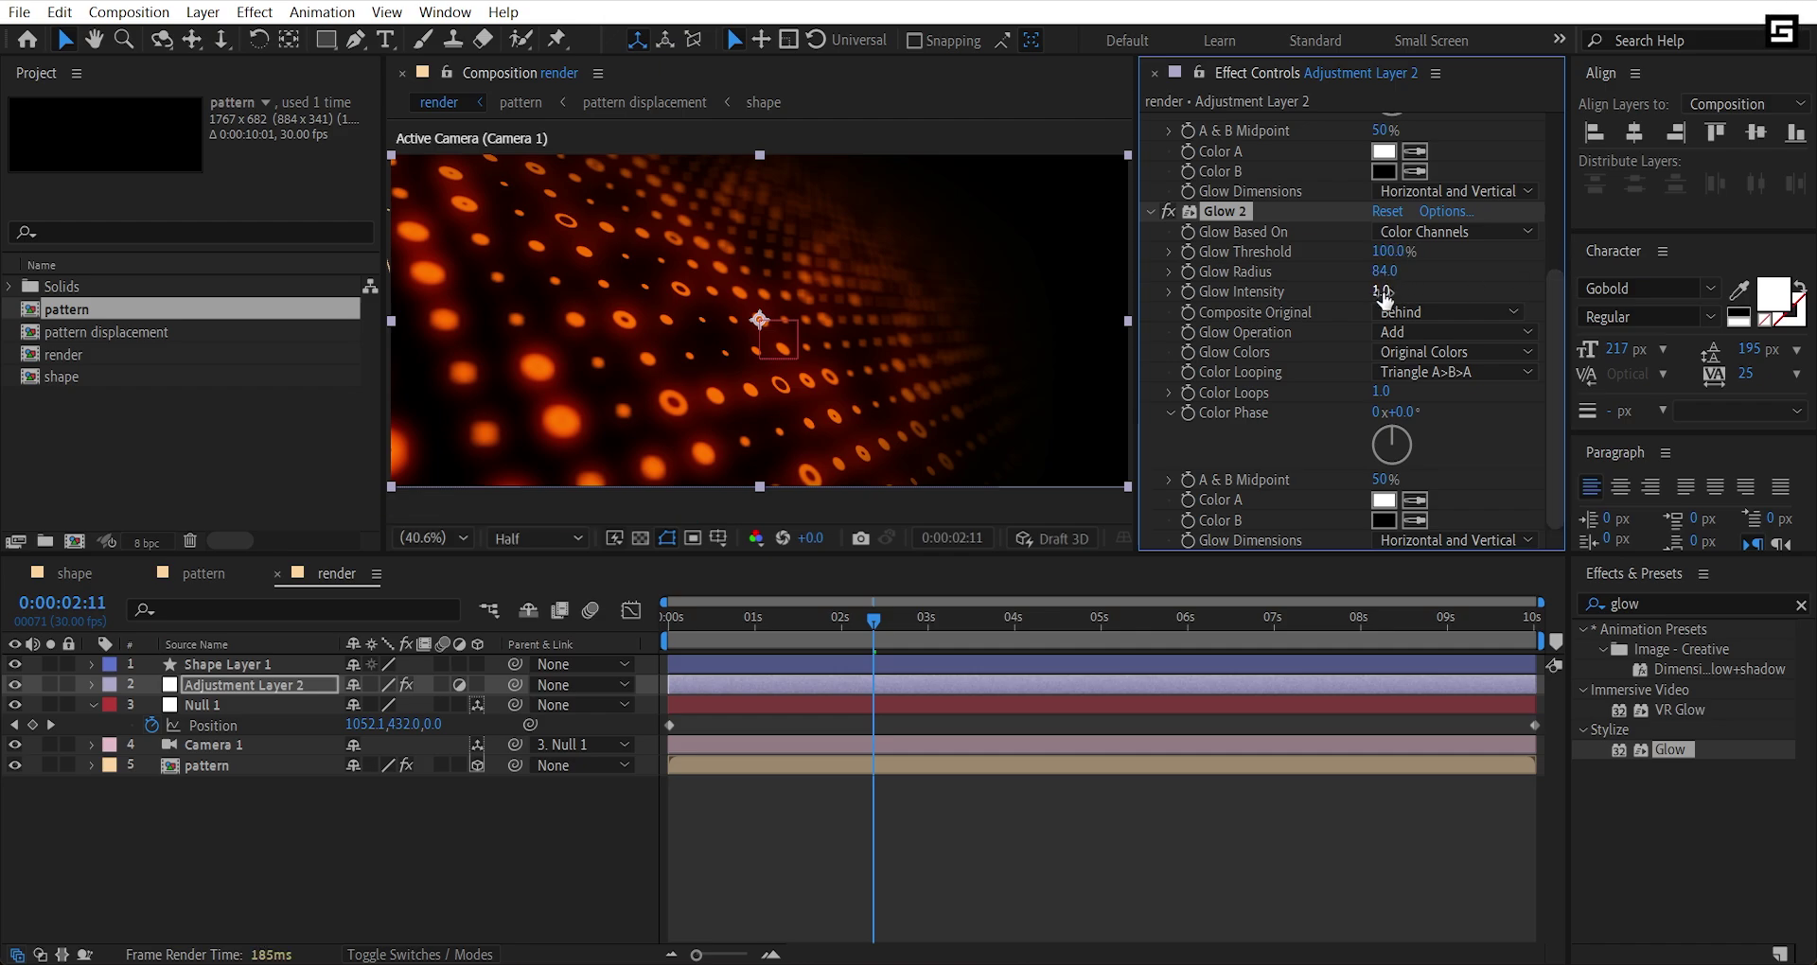
{"action": "left_click", "coordinate": [1382, 291]}
{"action": "key", "text": "Return"}
{"action": "left_click_drag", "start_coordinate": [1384, 272], "coordinate": [1711, 288]}
{"action": "left_click", "coordinate": [1390, 272]}
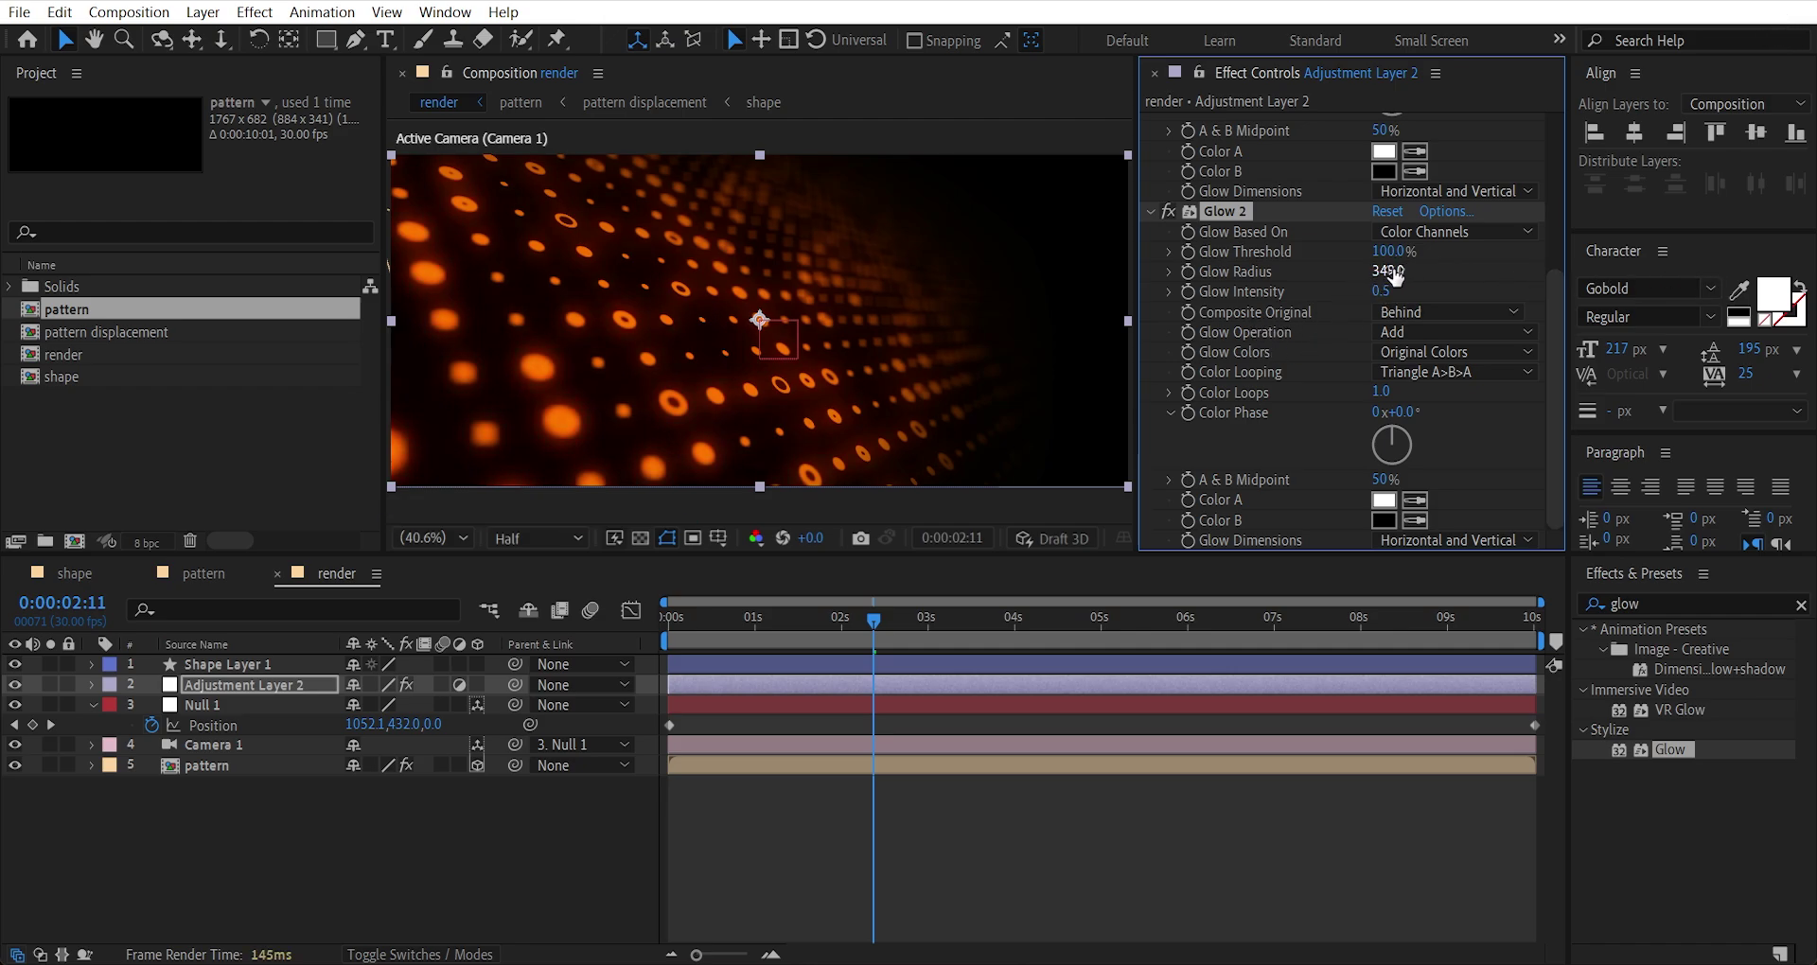
{"action": "key", "text": "Return"}
{"action": "left_click", "coordinate": [1384, 293]}
Duplicate the pattern layer and push the copy 25 units back in Z at 5% opacity.
{"action": "type", "text": "0.3"}
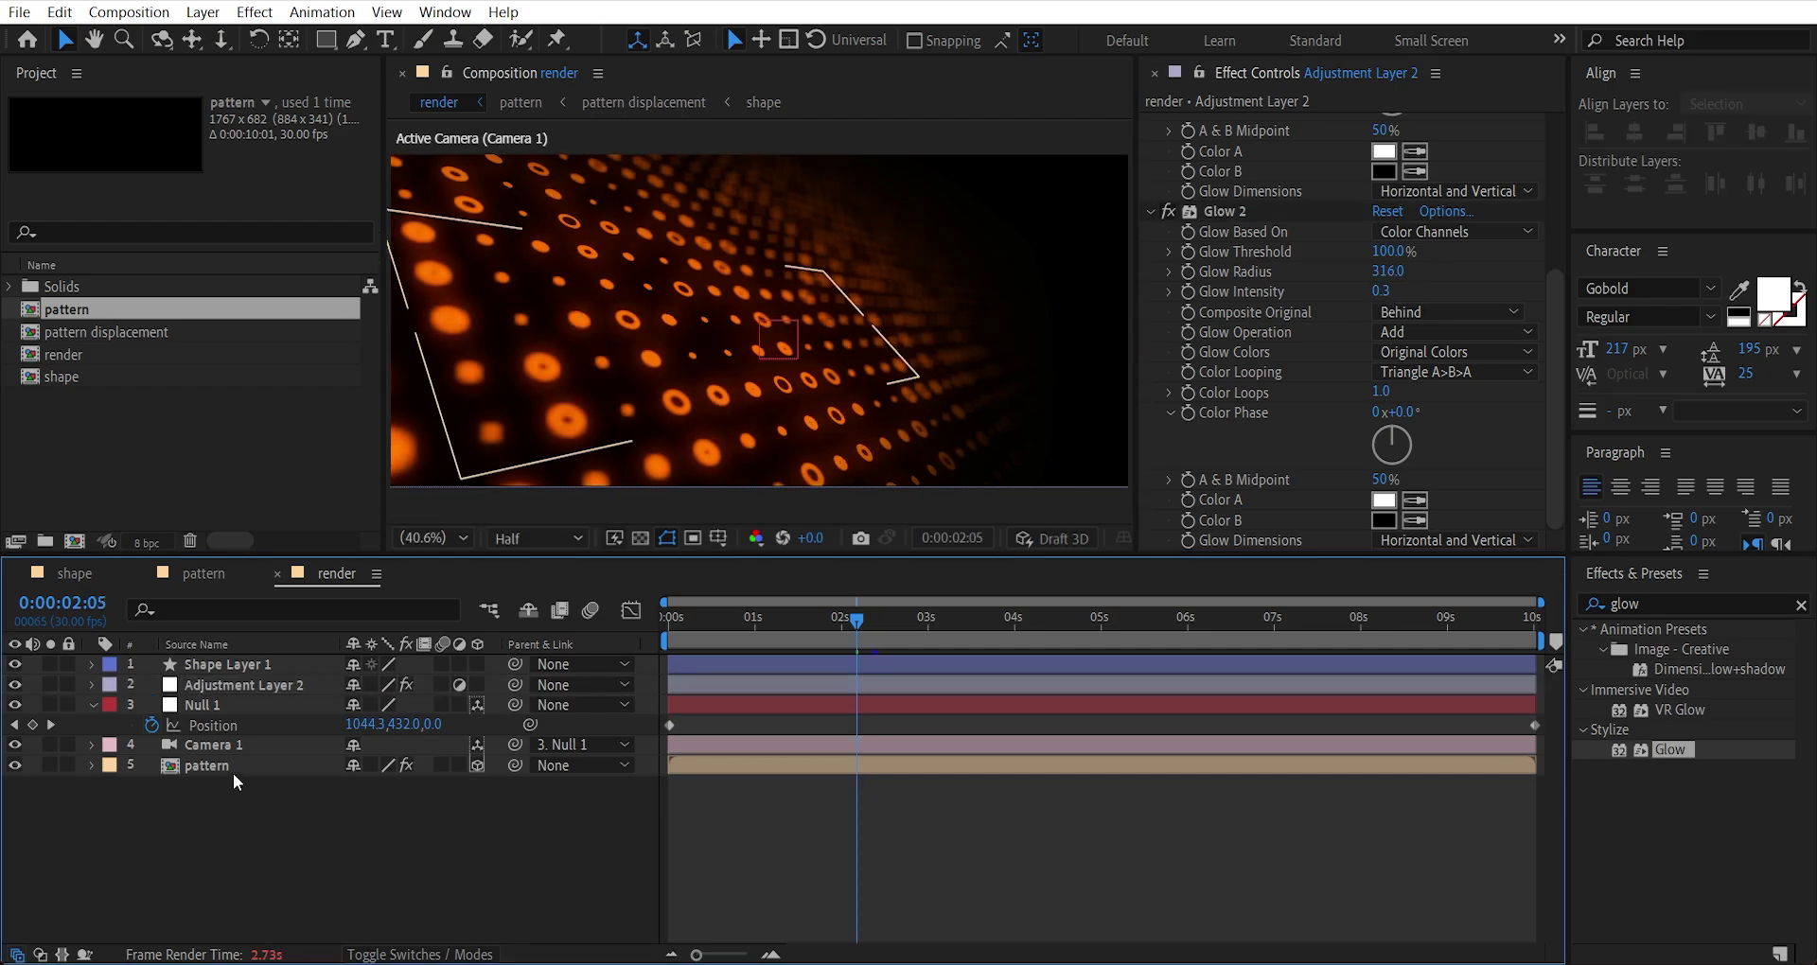
{"action": "left_click", "coordinate": [235, 768]}
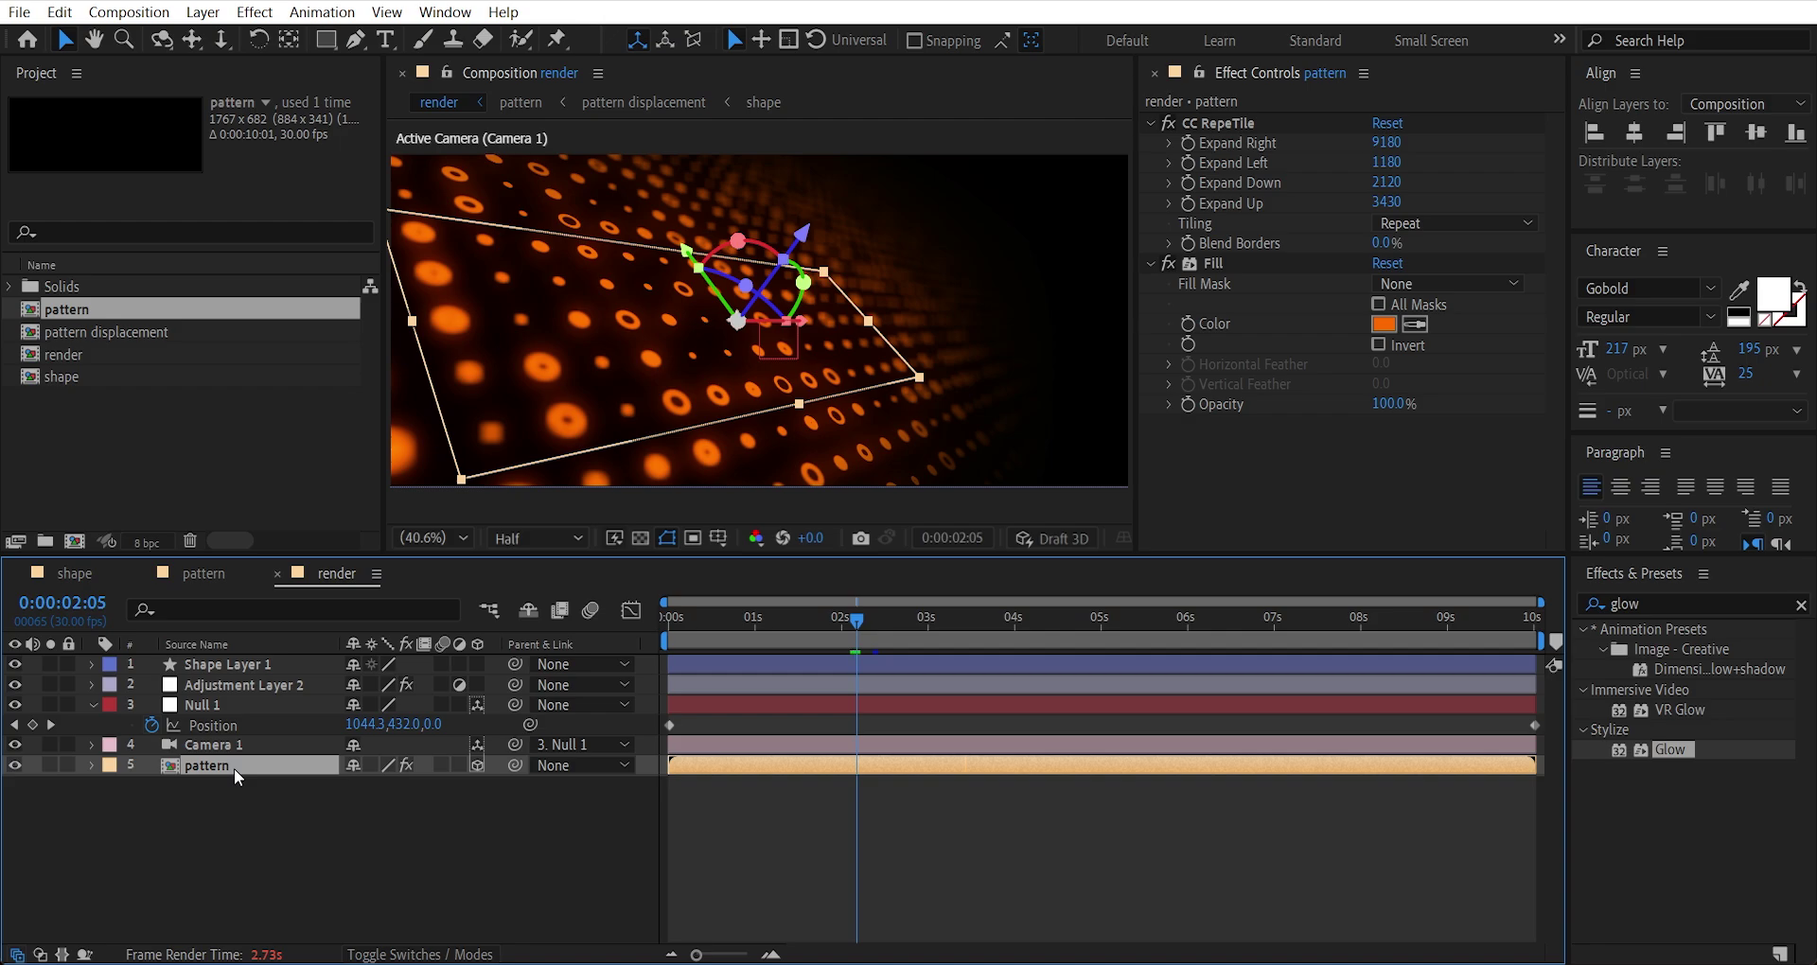
{"action": "key", "text": "ctrl+d"}
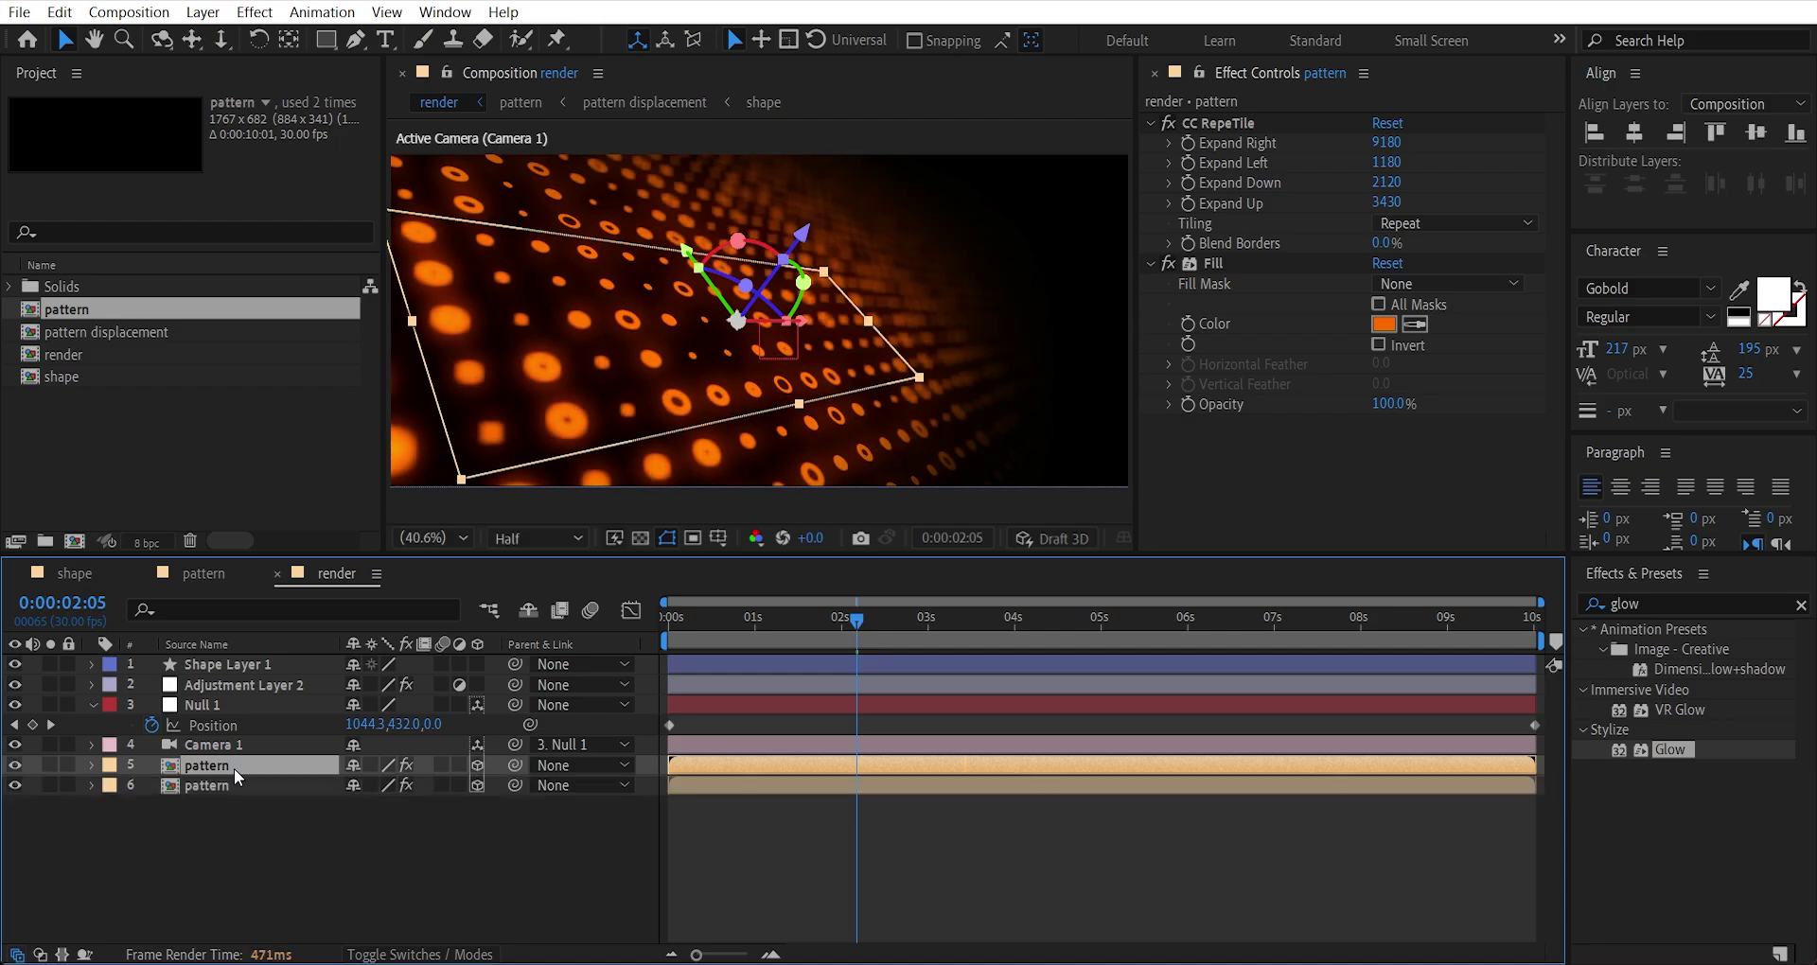
{"action": "key", "text": "p"}
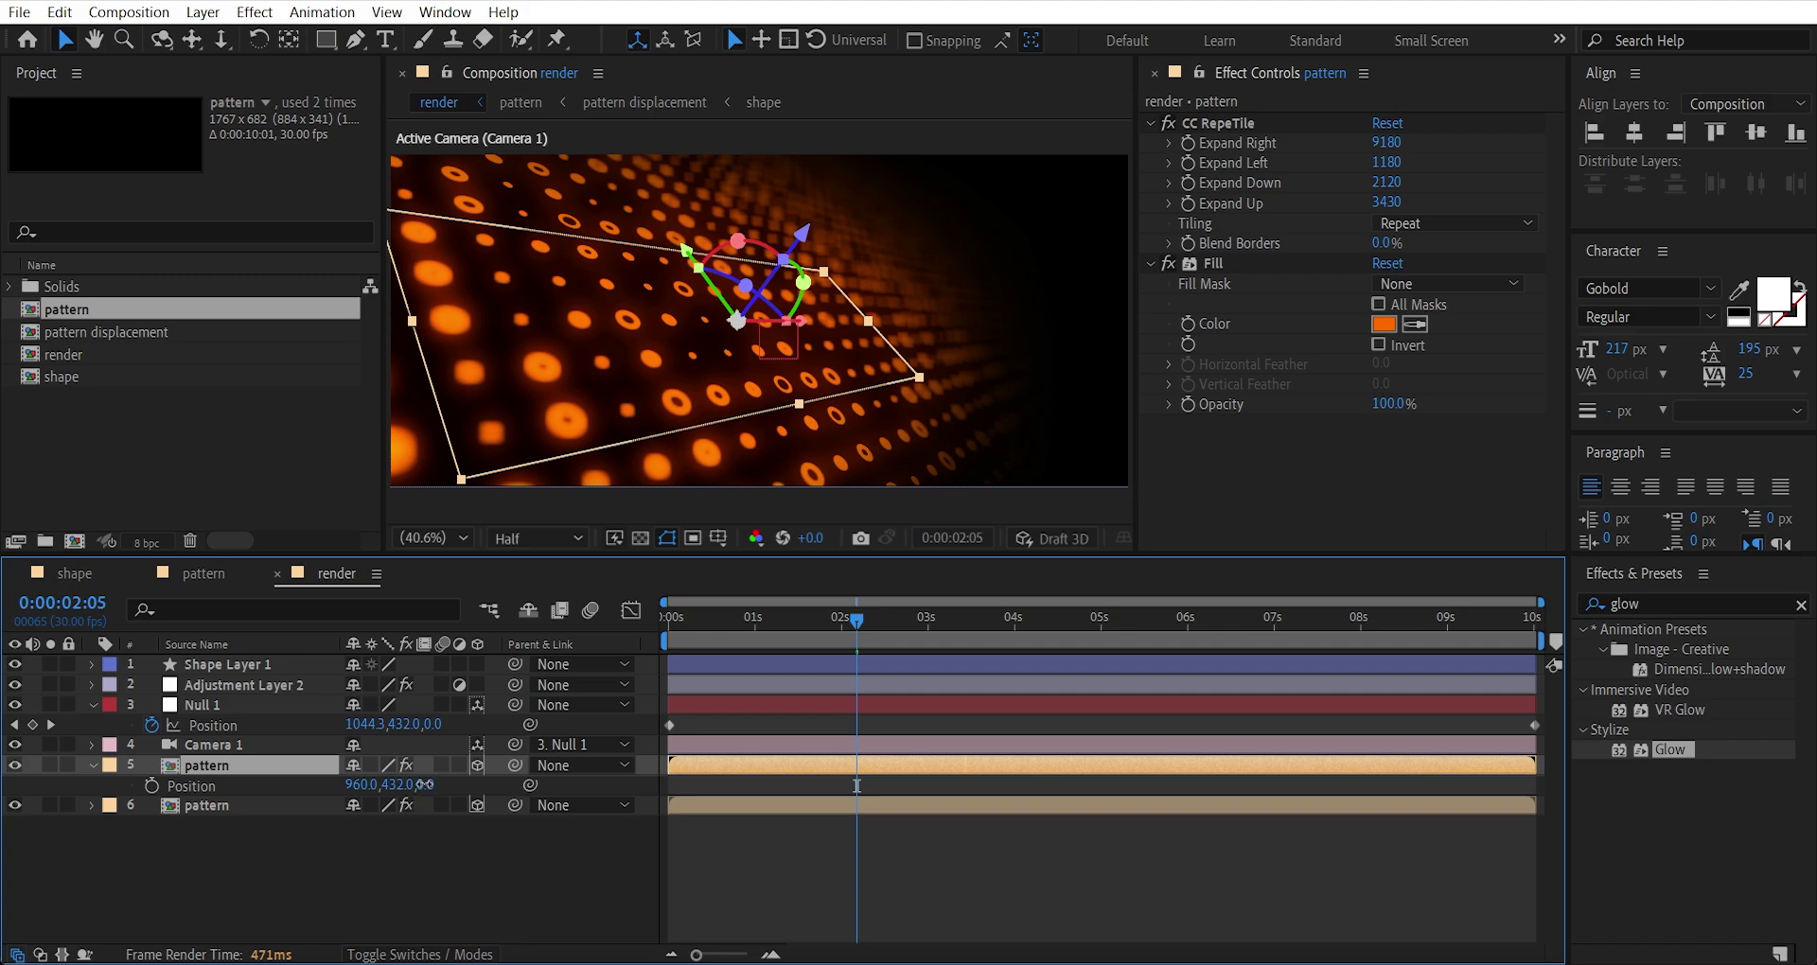
{"action": "left_click_drag", "start_coordinate": [424, 785], "coordinate": [457, 793]}
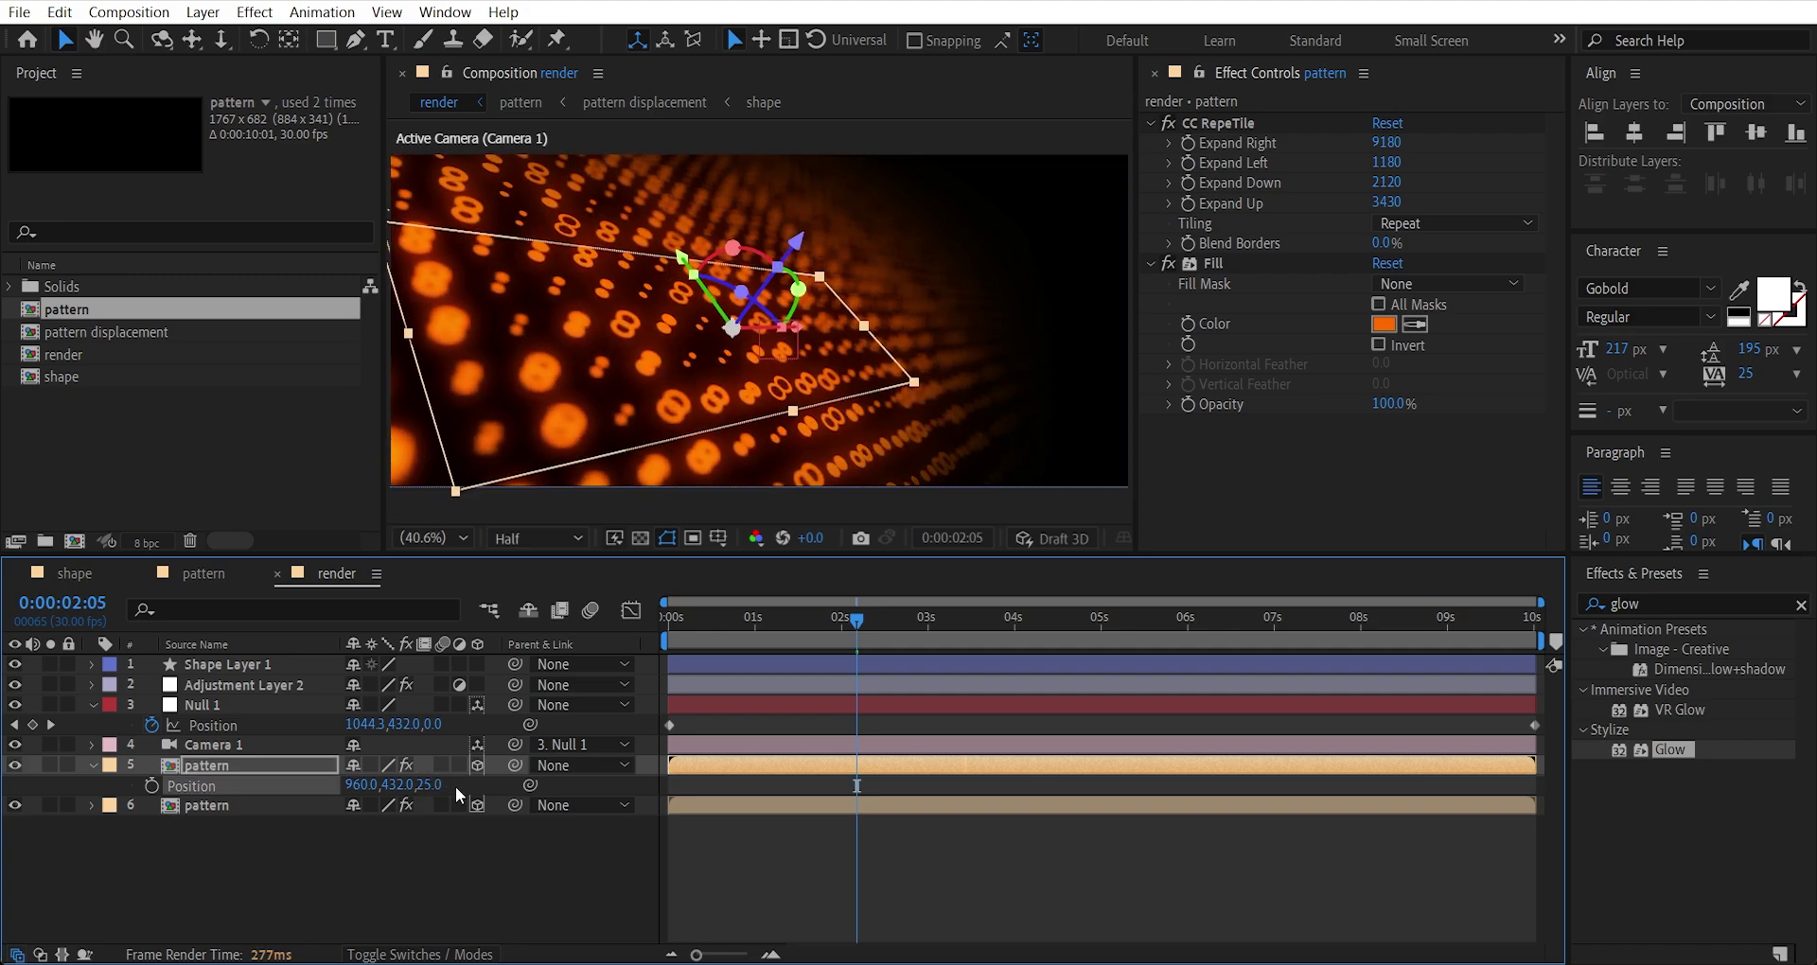
{"action": "key", "text": "t"}
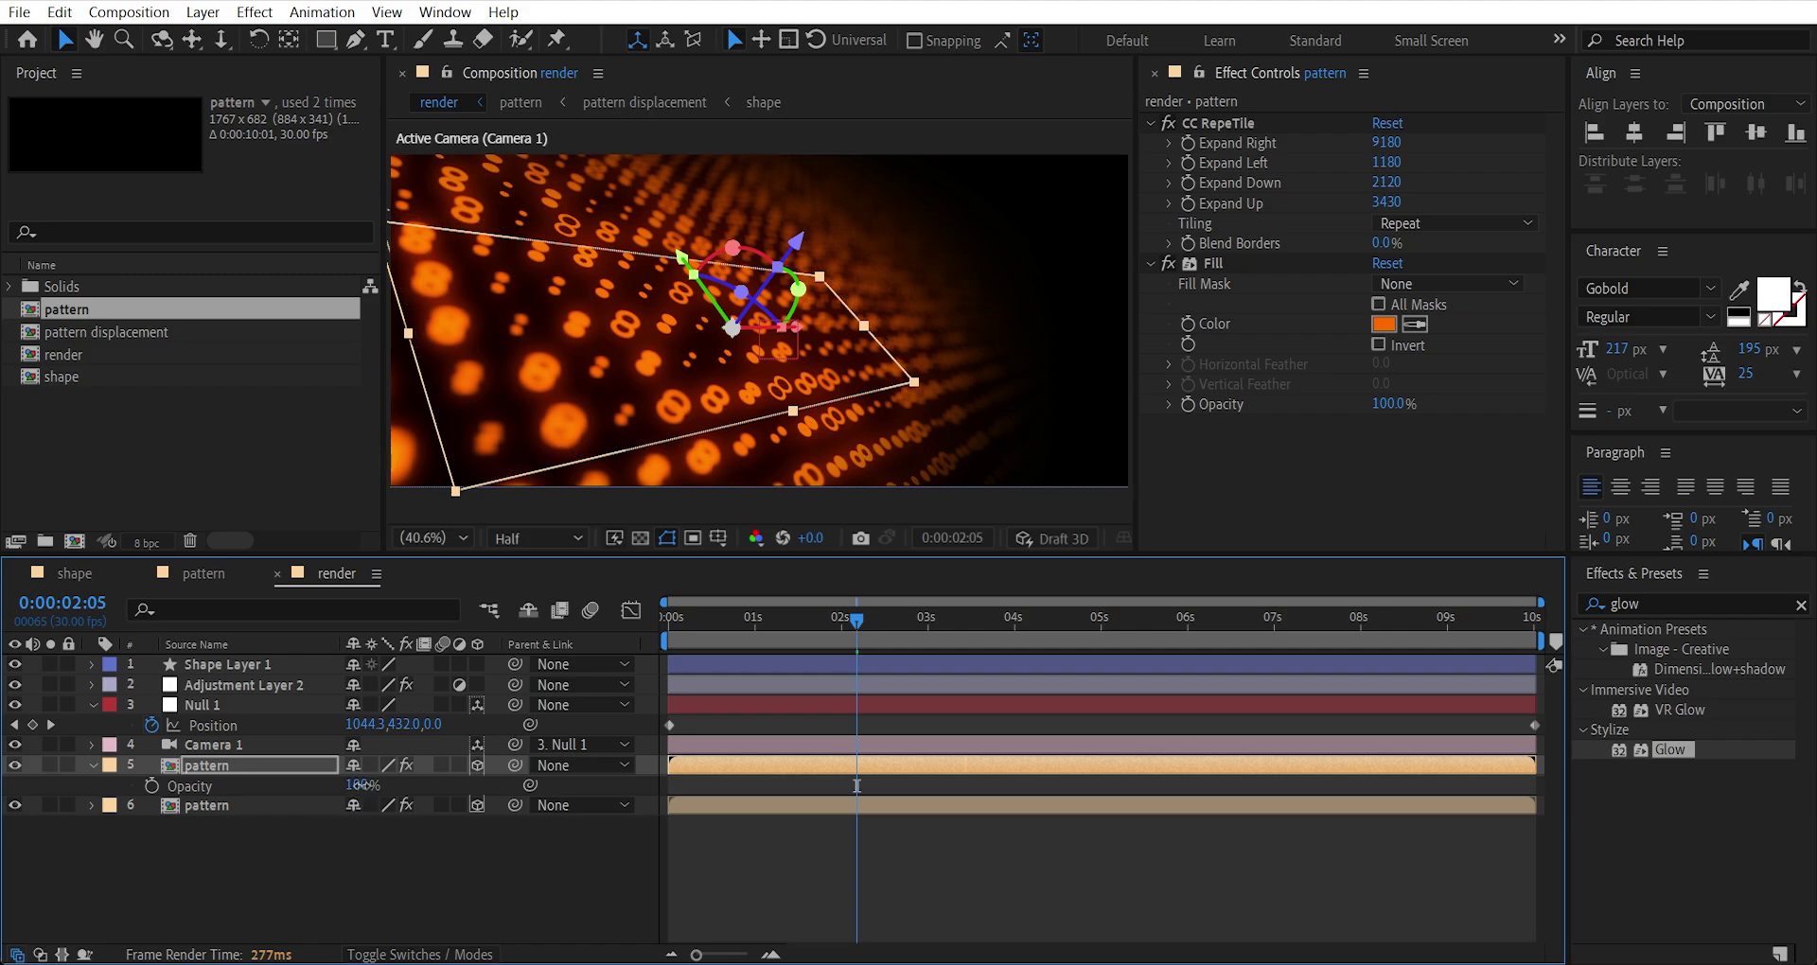
{"action": "left_click", "coordinate": [358, 786]}
{"action": "type", "text": "5"}
{"action": "key", "text": "Return"}
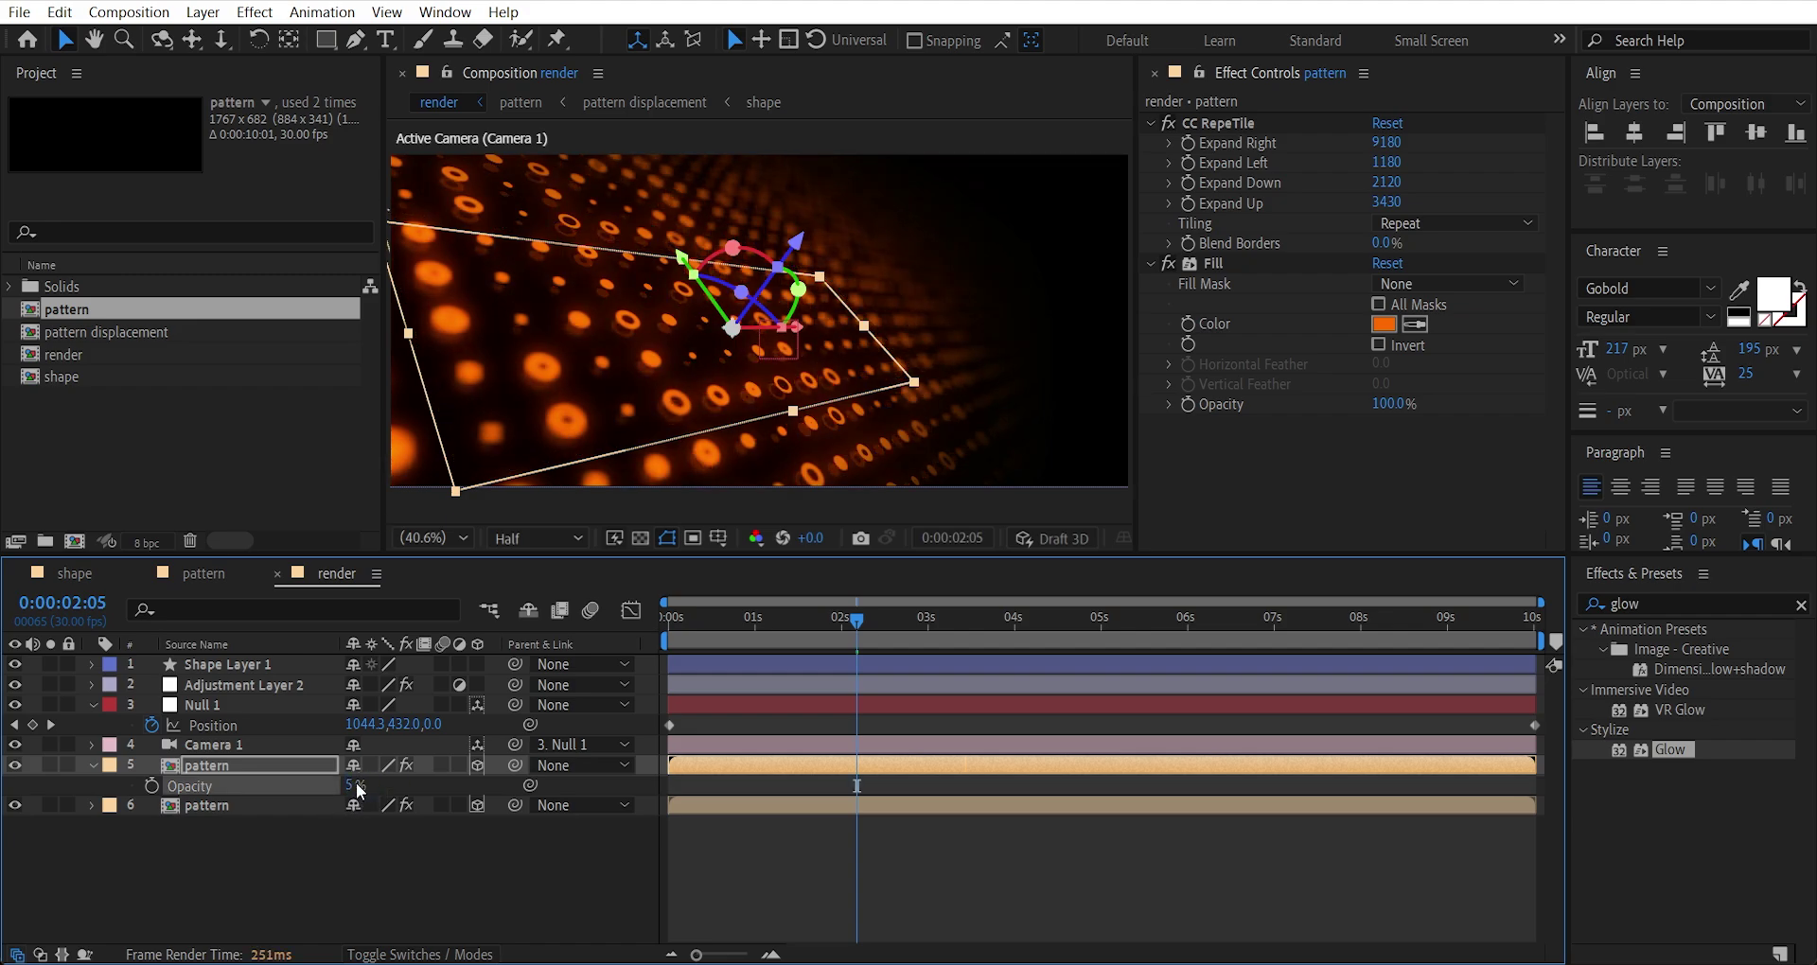
Duplicate the faint copy, push it deeper to around Z 44, and set its opacity to 3%.
{"action": "left_click", "coordinate": [309, 775]}
{"action": "key", "text": "ctrl+d"}
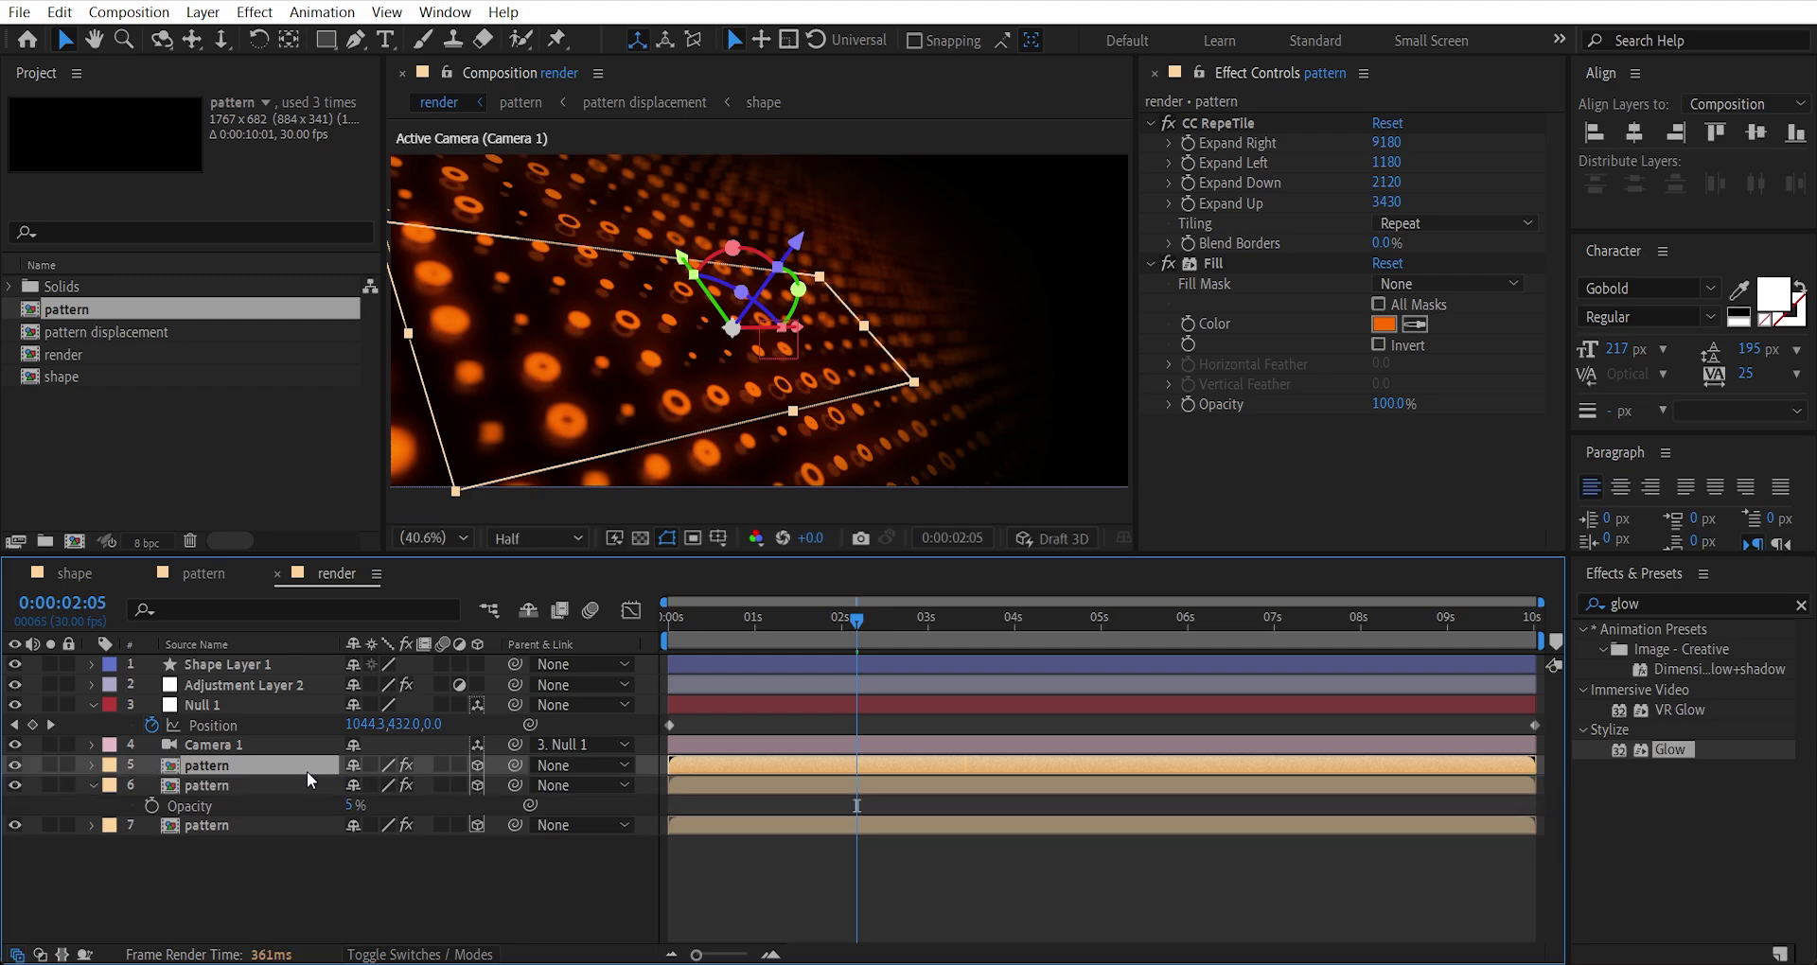
{"action": "key", "text": "p"}
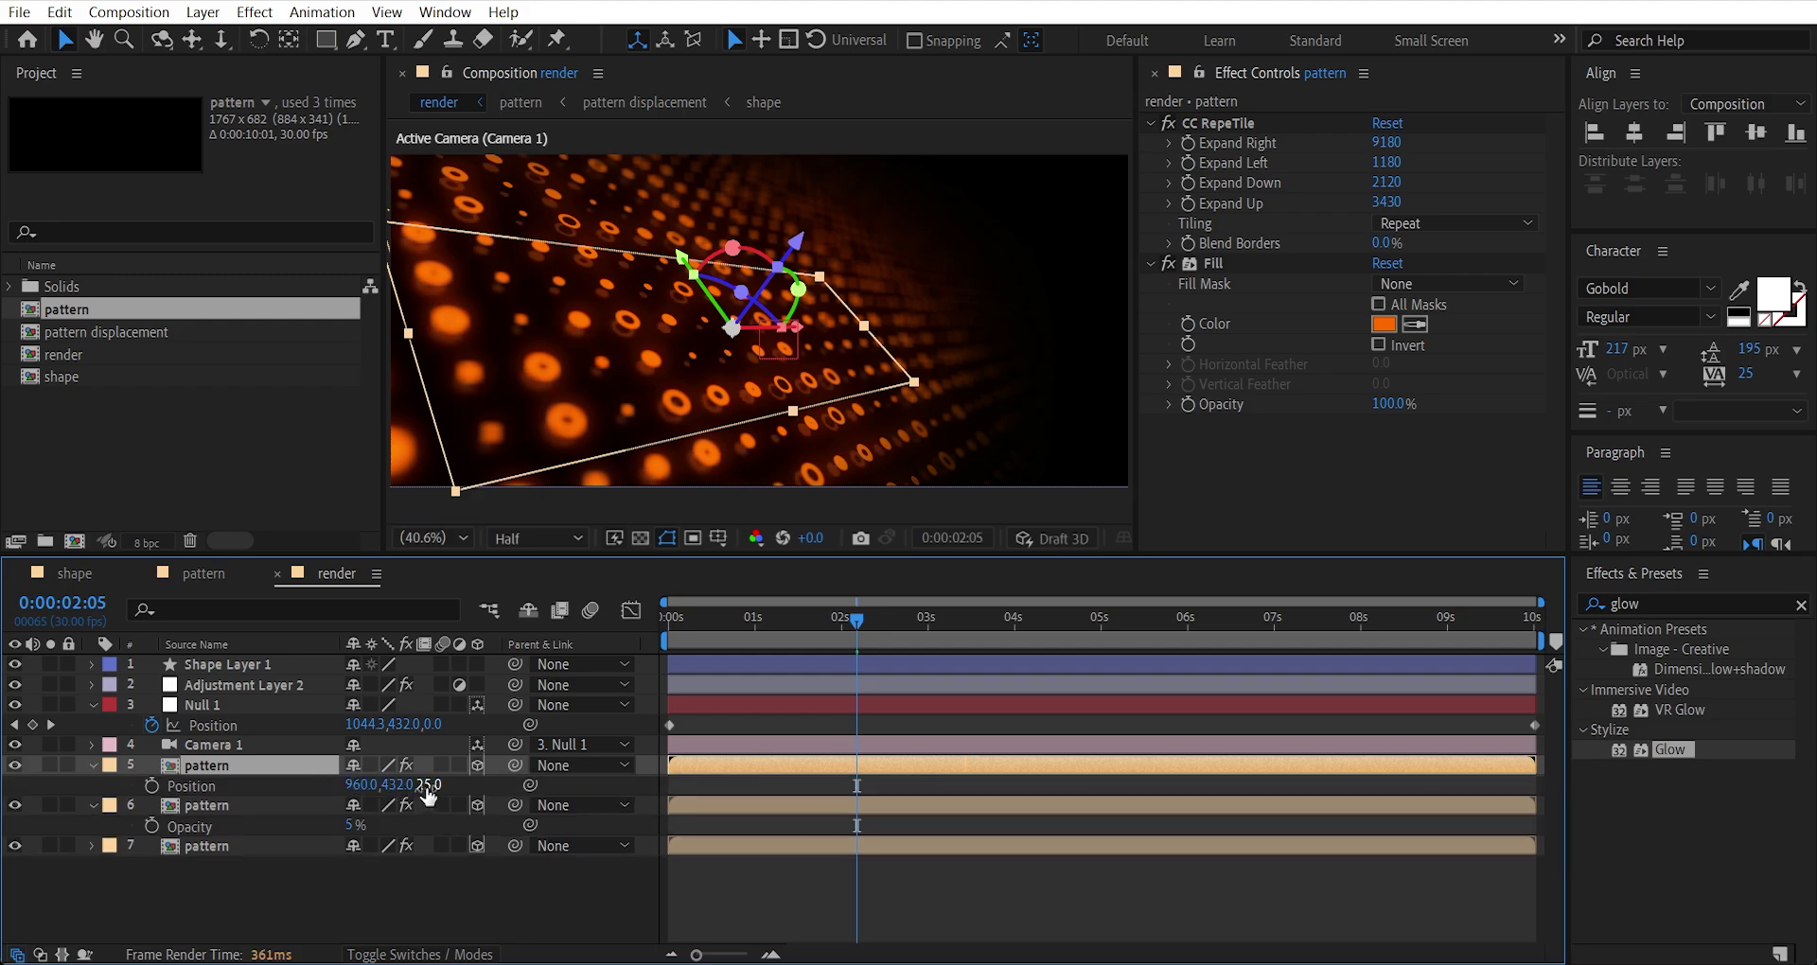
{"action": "left_click_drag", "start_coordinate": [426, 785], "coordinate": [450, 790]}
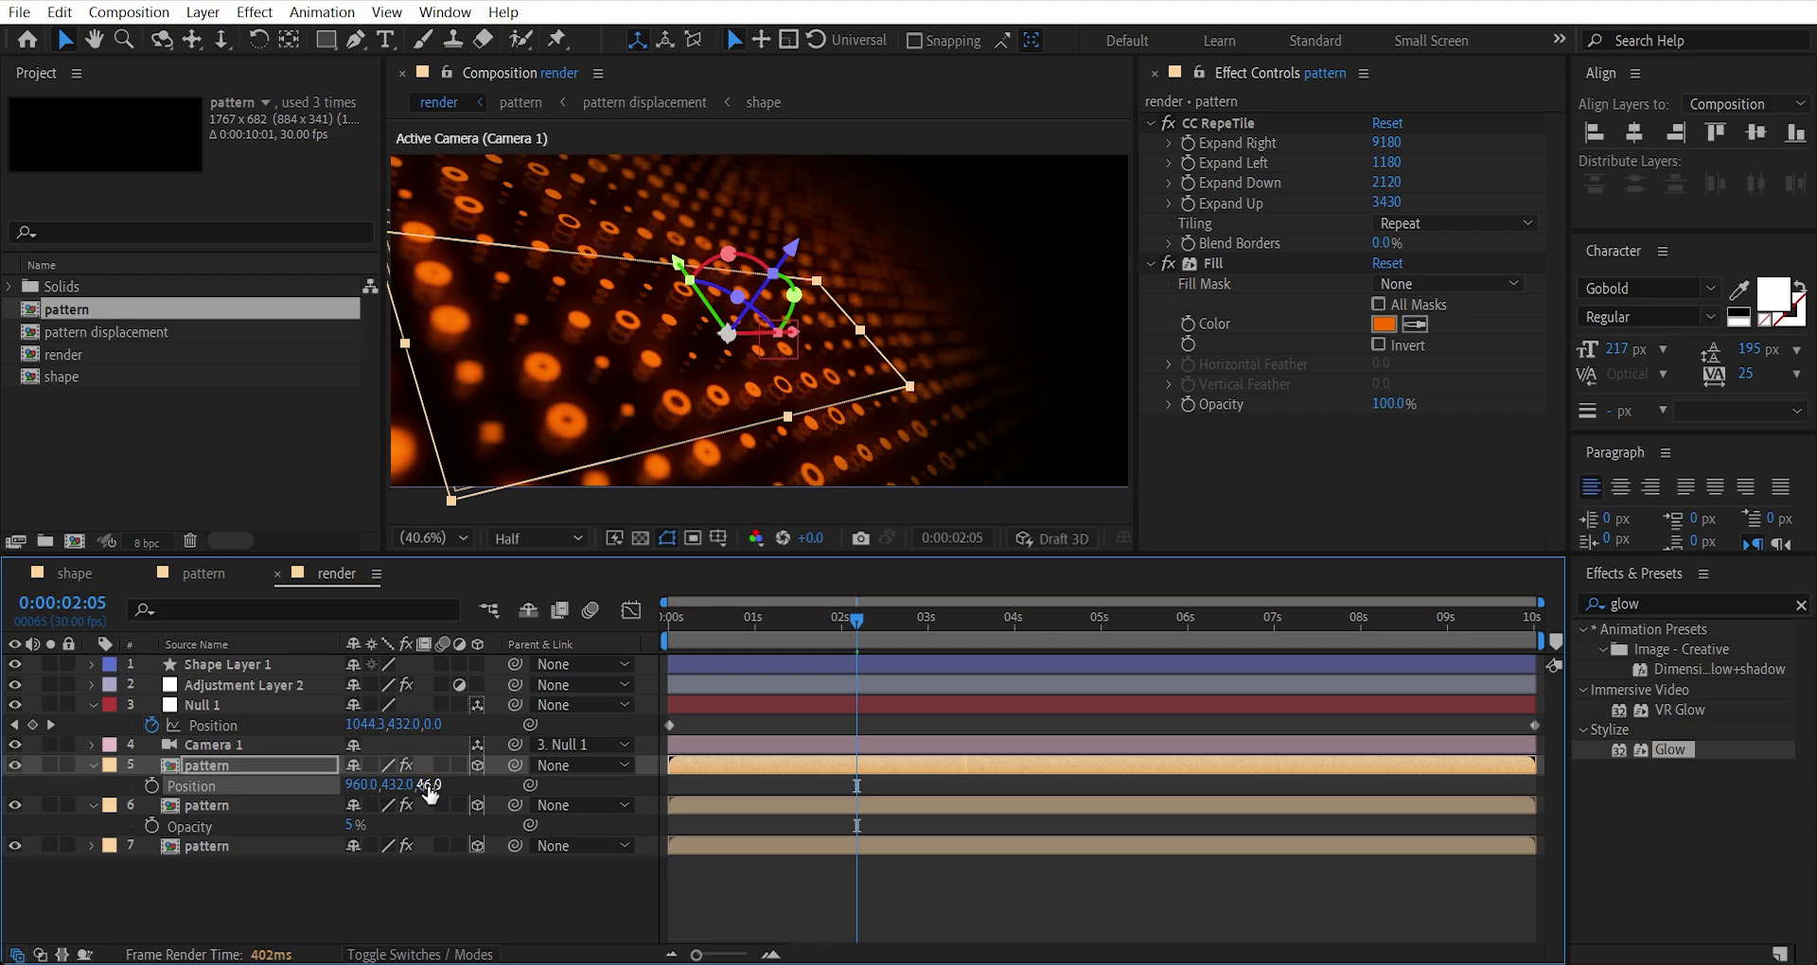
{"action": "key", "text": "t"}
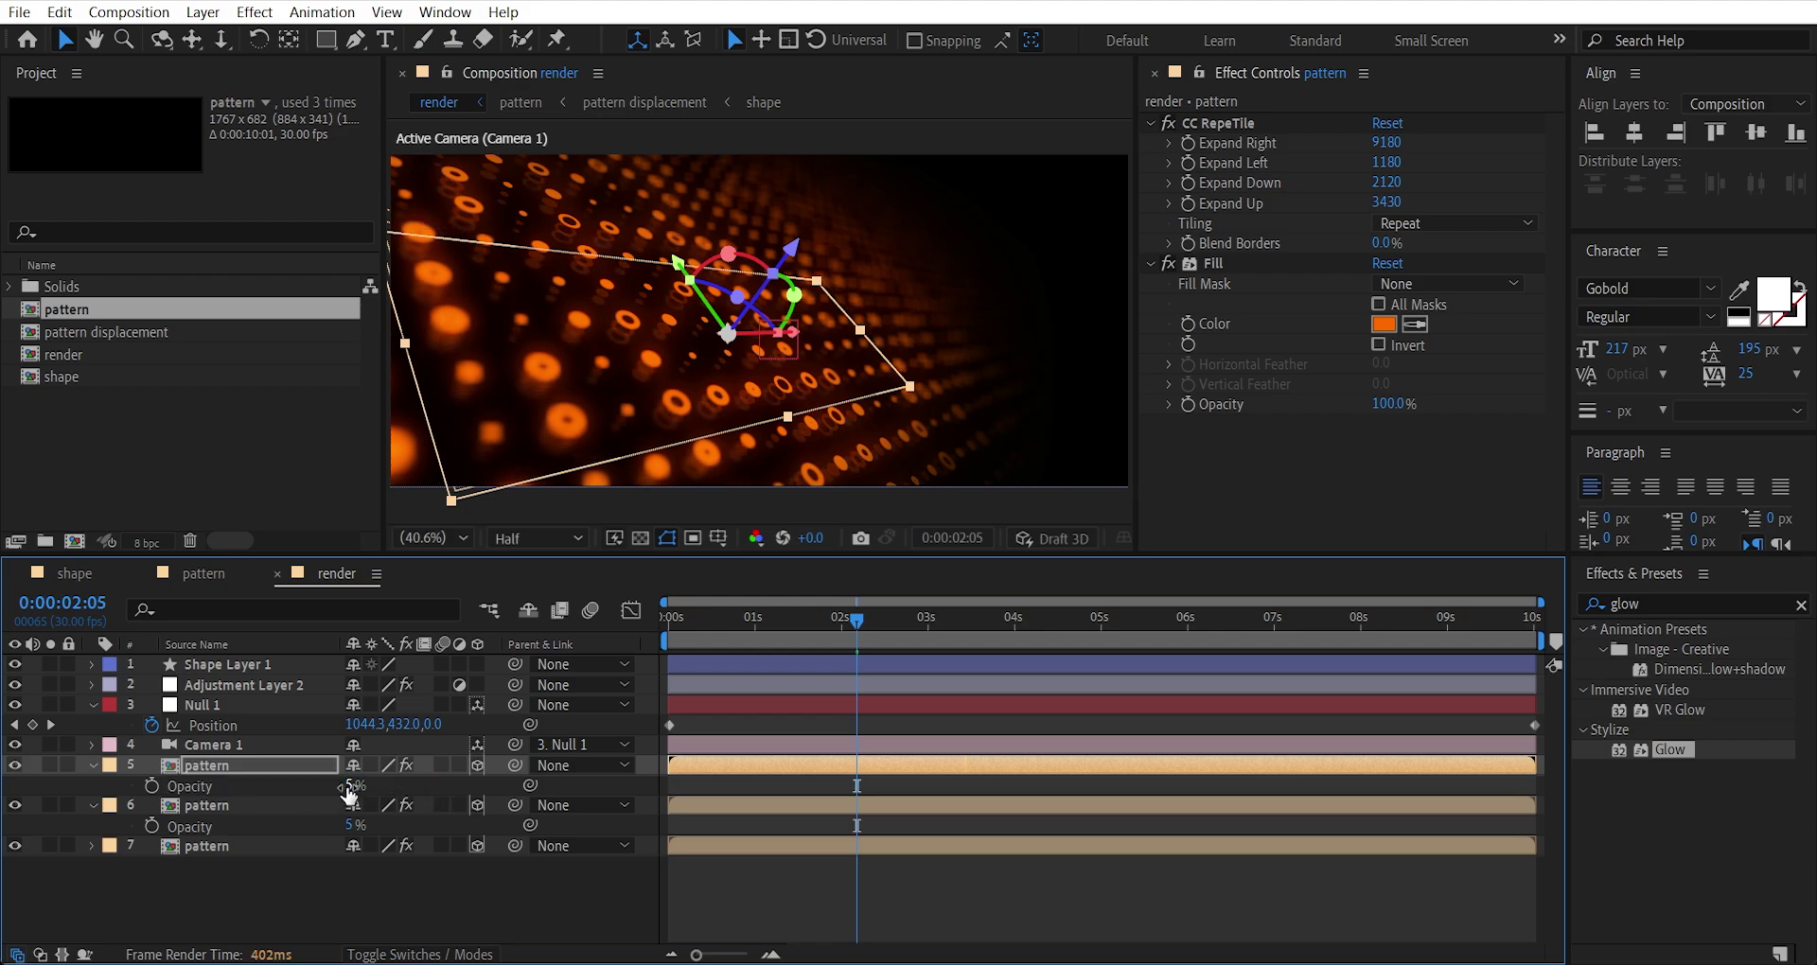
{"action": "left_click", "coordinate": [349, 787]}
{"action": "key", "text": "Return"}
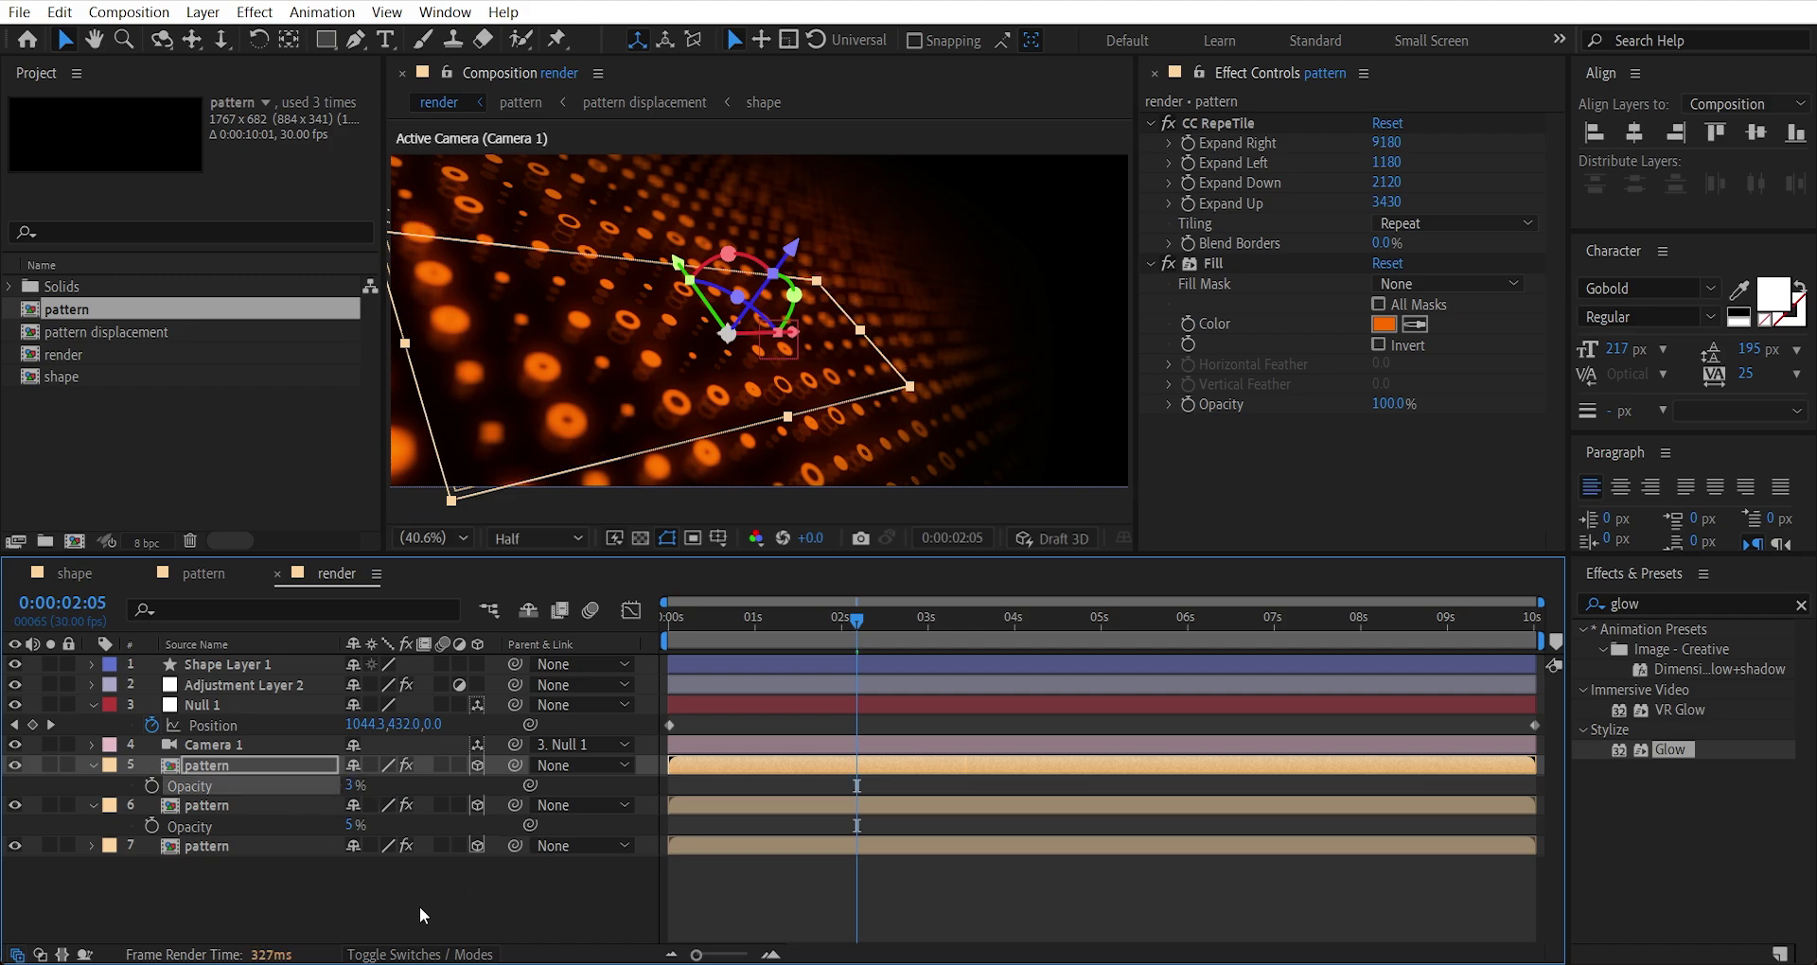
{"action": "key", "text": "F2"}
{"action": "left_click", "coordinate": [850, 624]}
Tilt Null 1's X Orientation from 45° to 48°.
{"action": "left_click_drag", "start_coordinate": [850, 625], "coordinate": [858, 624]}
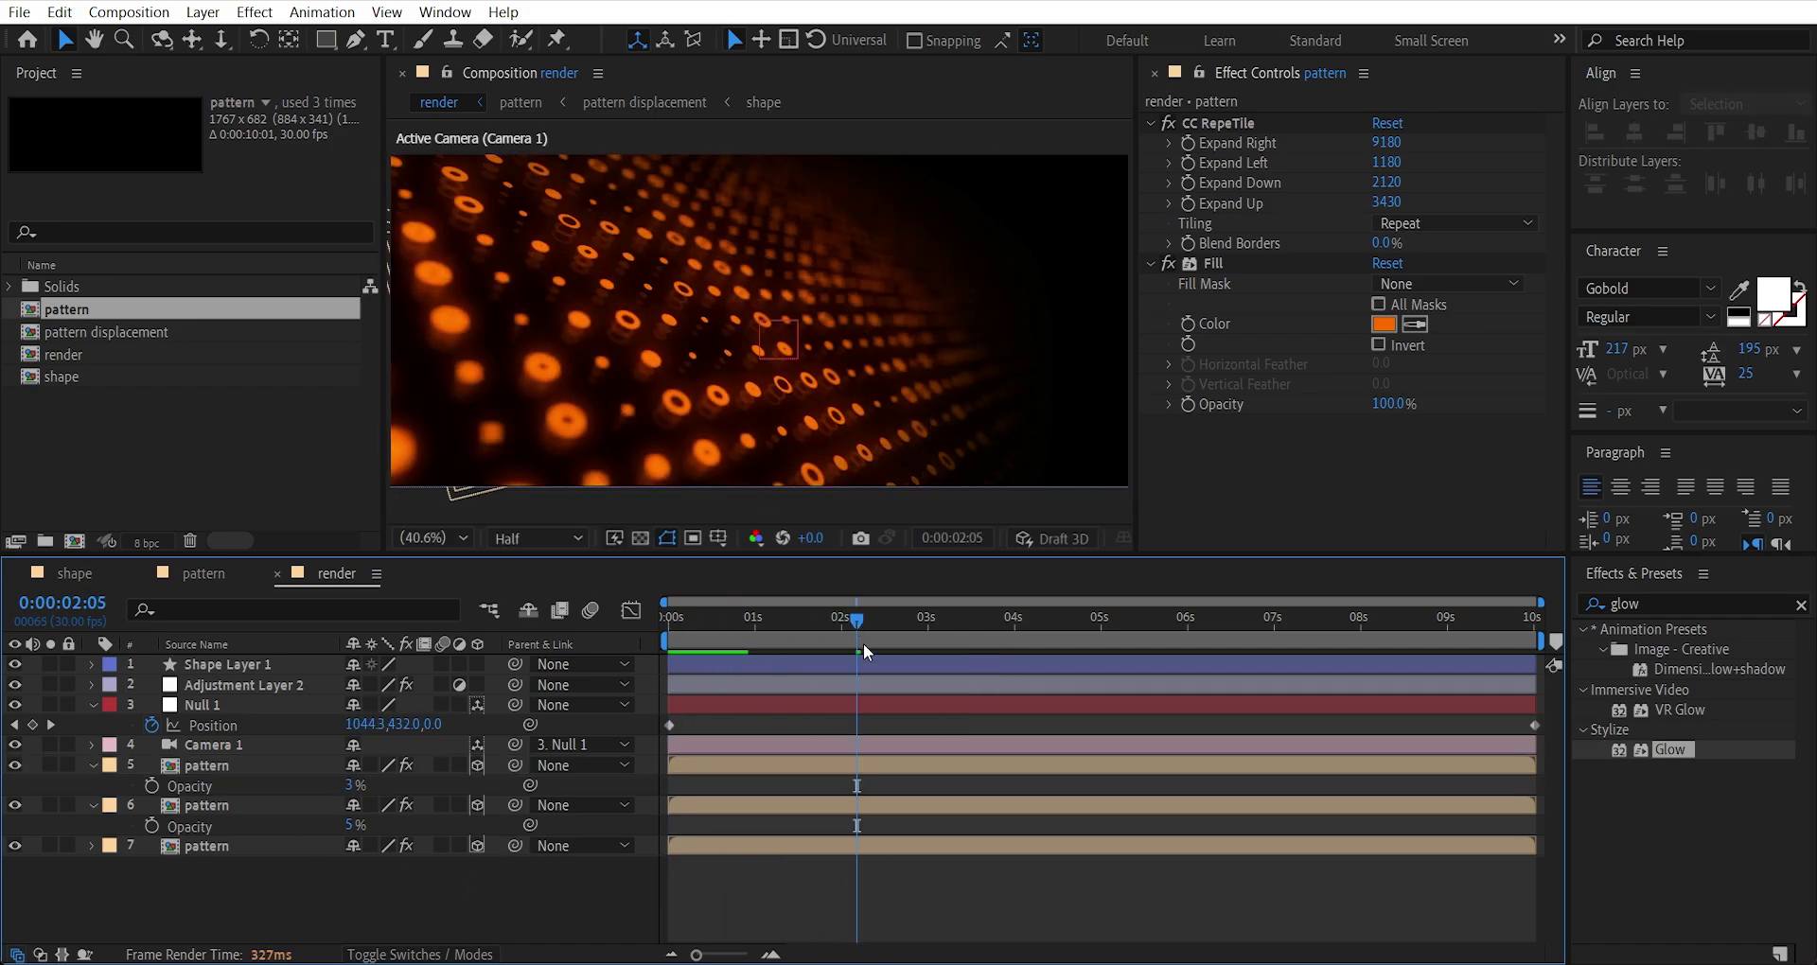
{"action": "left_click", "coordinate": [213, 707]}
{"action": "key", "text": "r"}
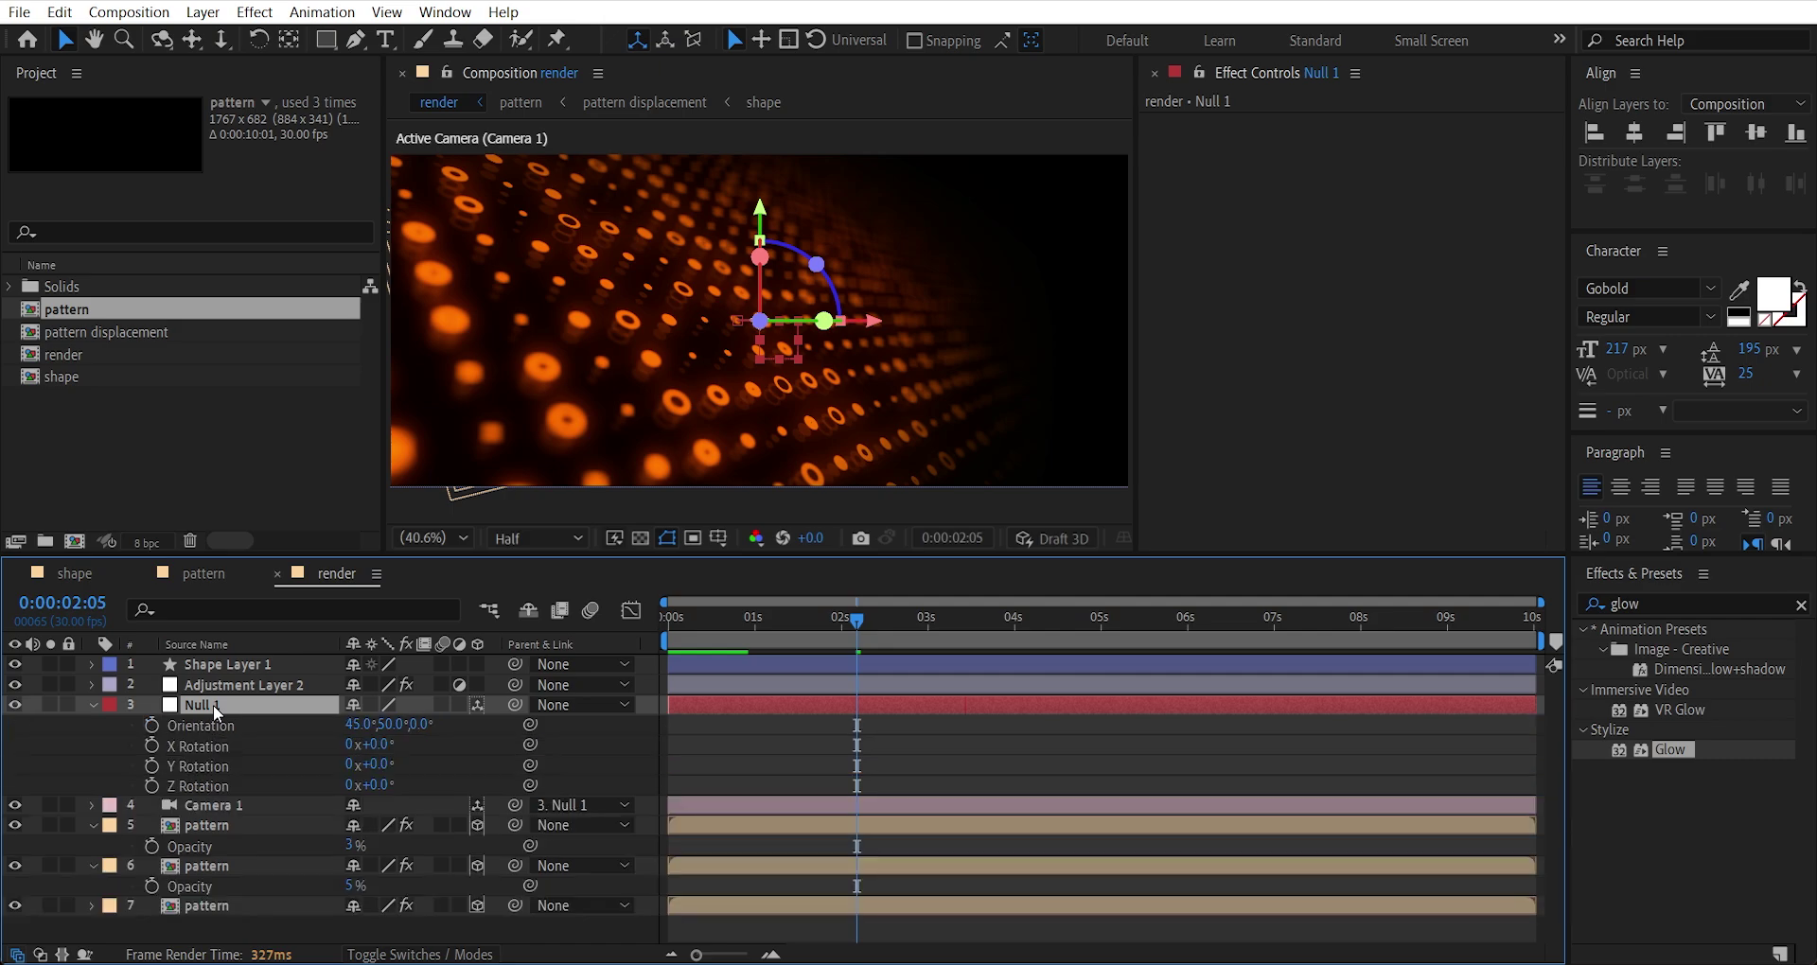
{"action": "left_click", "coordinate": [388, 725]}
{"action": "left_click_drag", "start_coordinate": [388, 724], "coordinate": [392, 725]}
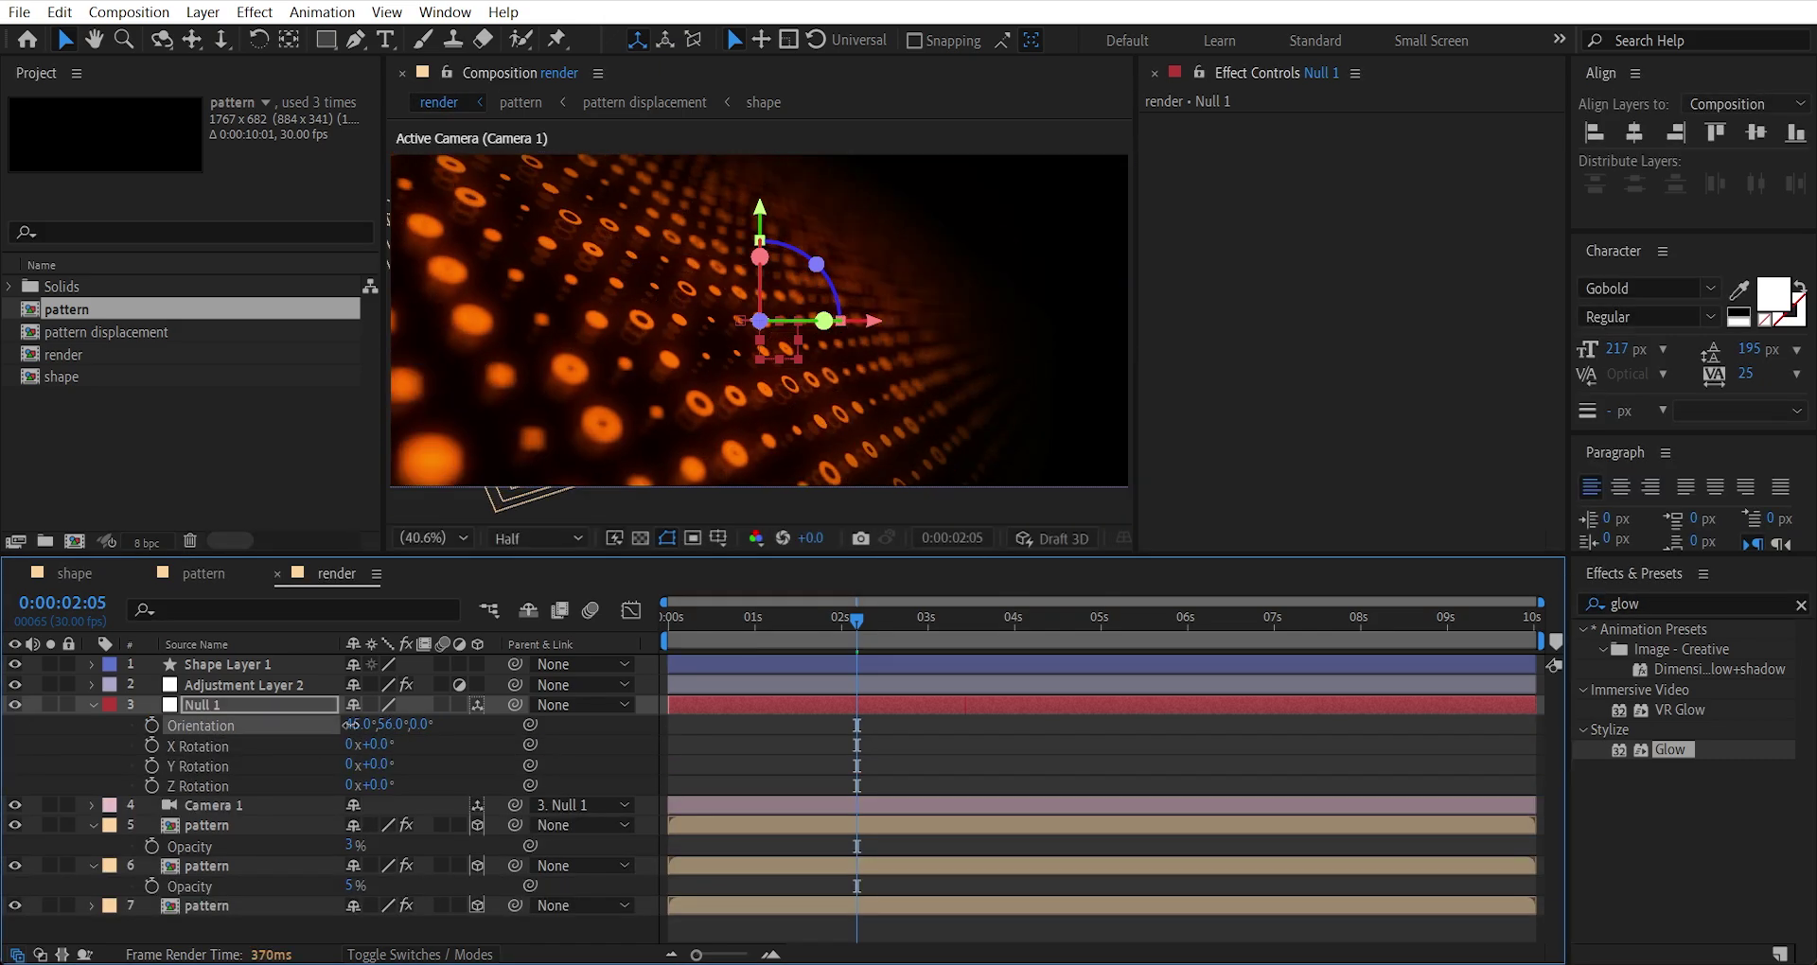
Collapse the layers and preview the glowing ring grid from the first frame.
{"action": "left_click", "coordinate": [945, 765]}
{"action": "key", "text": "u"}
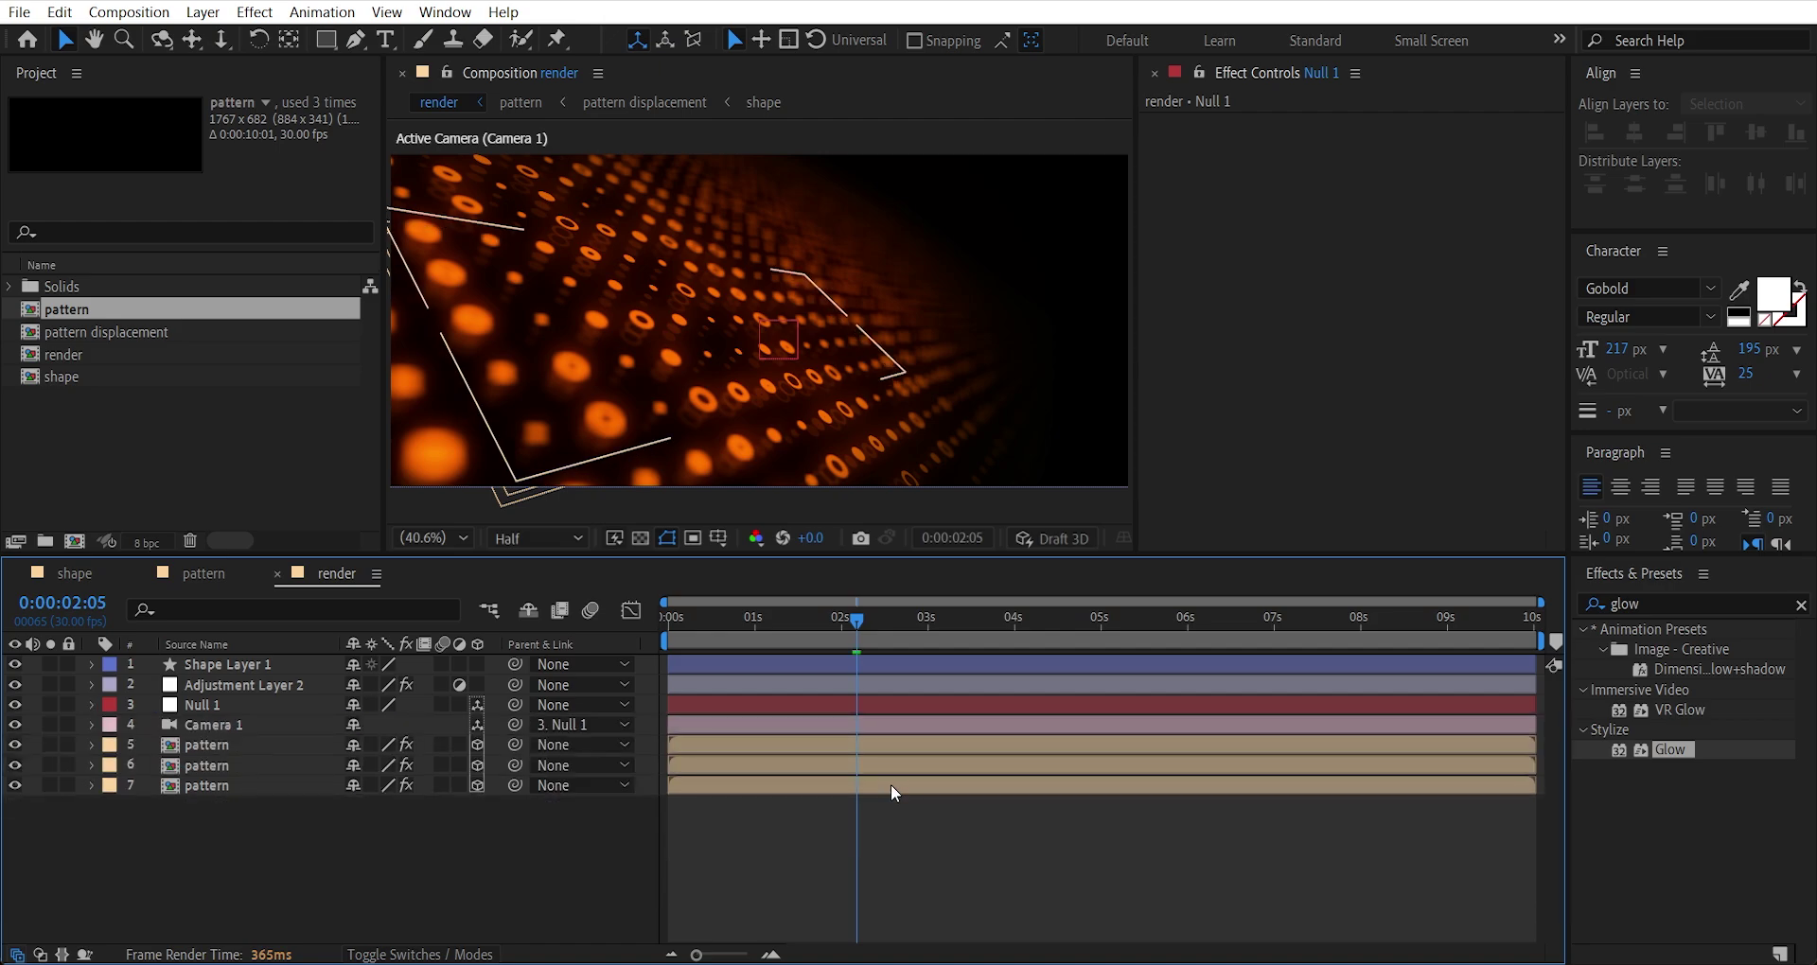
{"action": "key", "text": "Home"}
{"action": "key", "text": "space"}
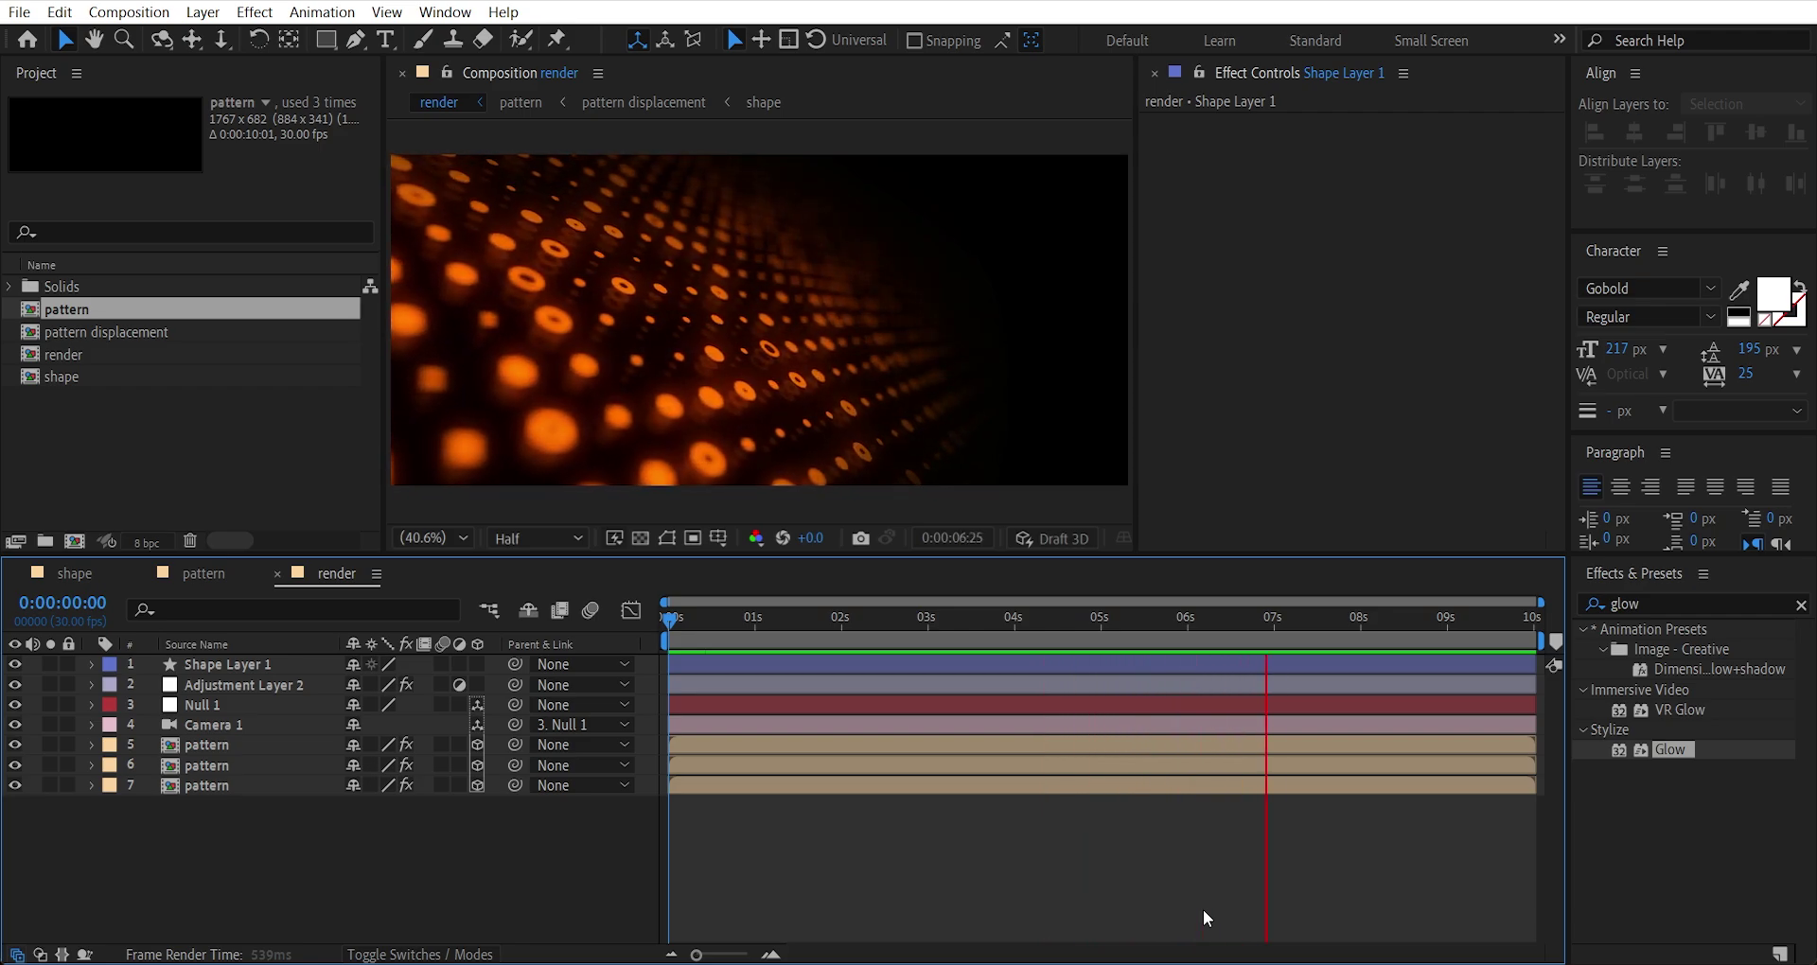
Apply Noise to Adjustment Layer 2 with Use Color Noise off and Amount of Noise at 8%.
{"action": "left_click", "coordinate": [1111, 684]}
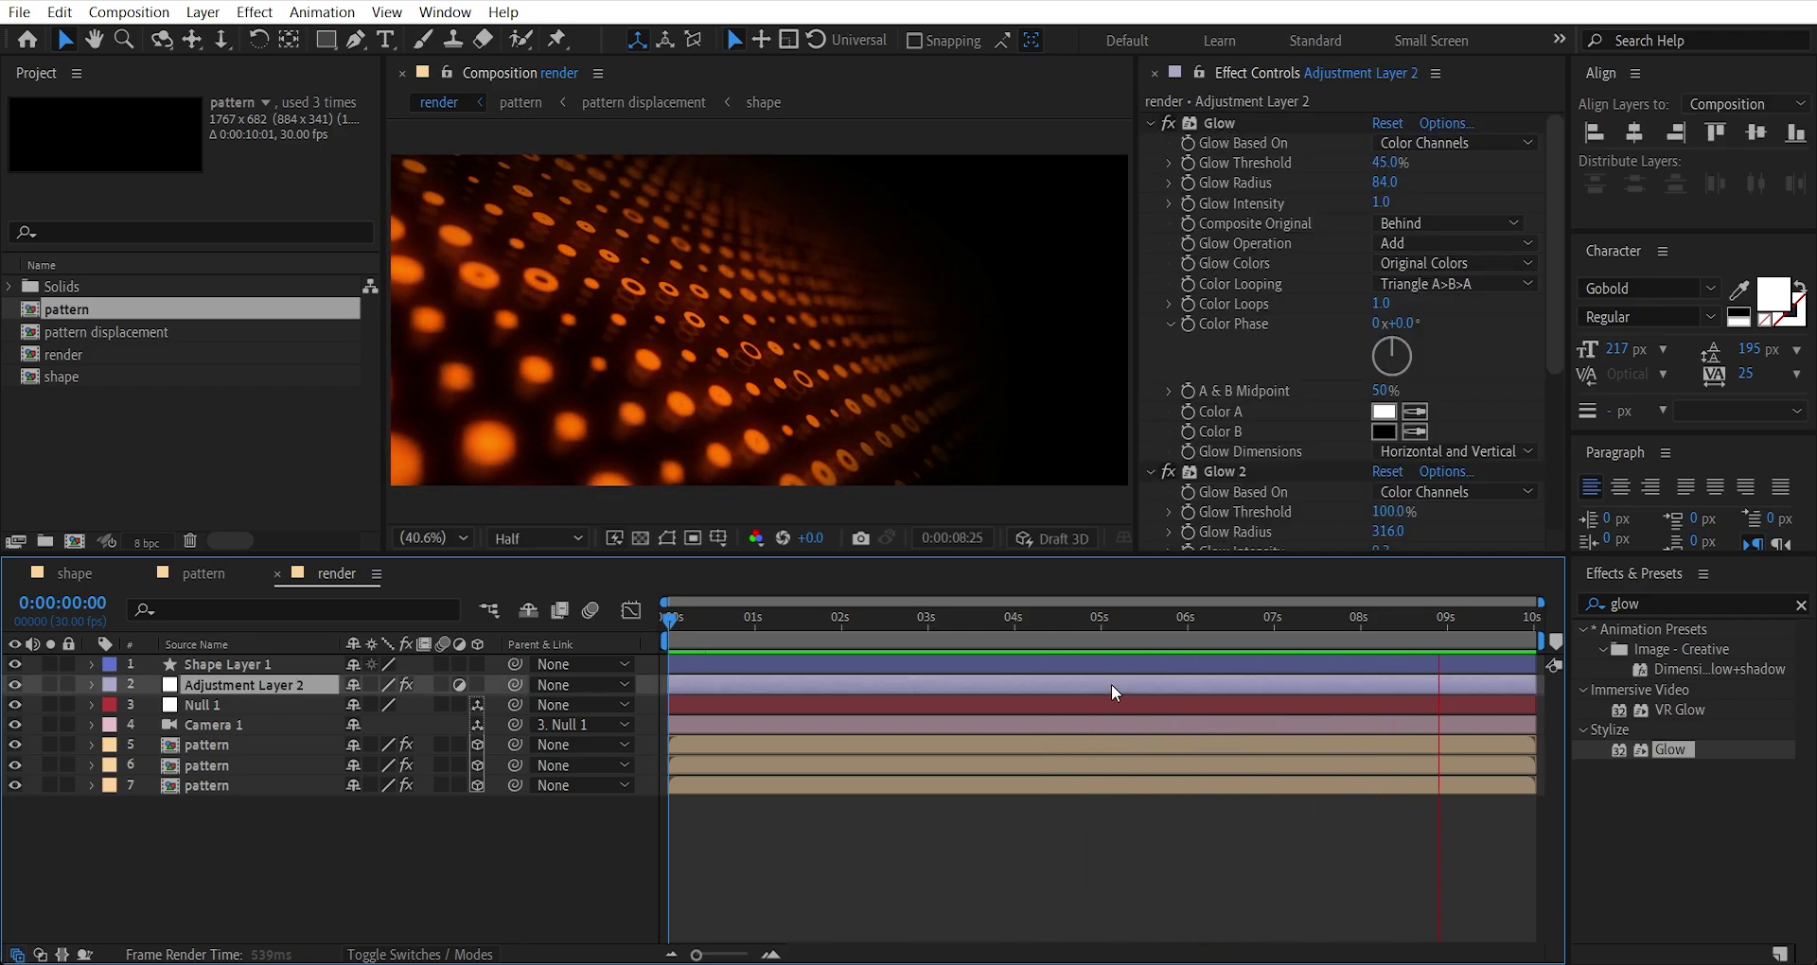
{"action": "left_click", "coordinate": [1650, 603]}
{"action": "key", "text": "BackSpace"}
{"action": "key", "text": "BackSpace"}
{"action": "key", "text": "BackSpace"}
{"action": "key", "text": "BackSpace"}
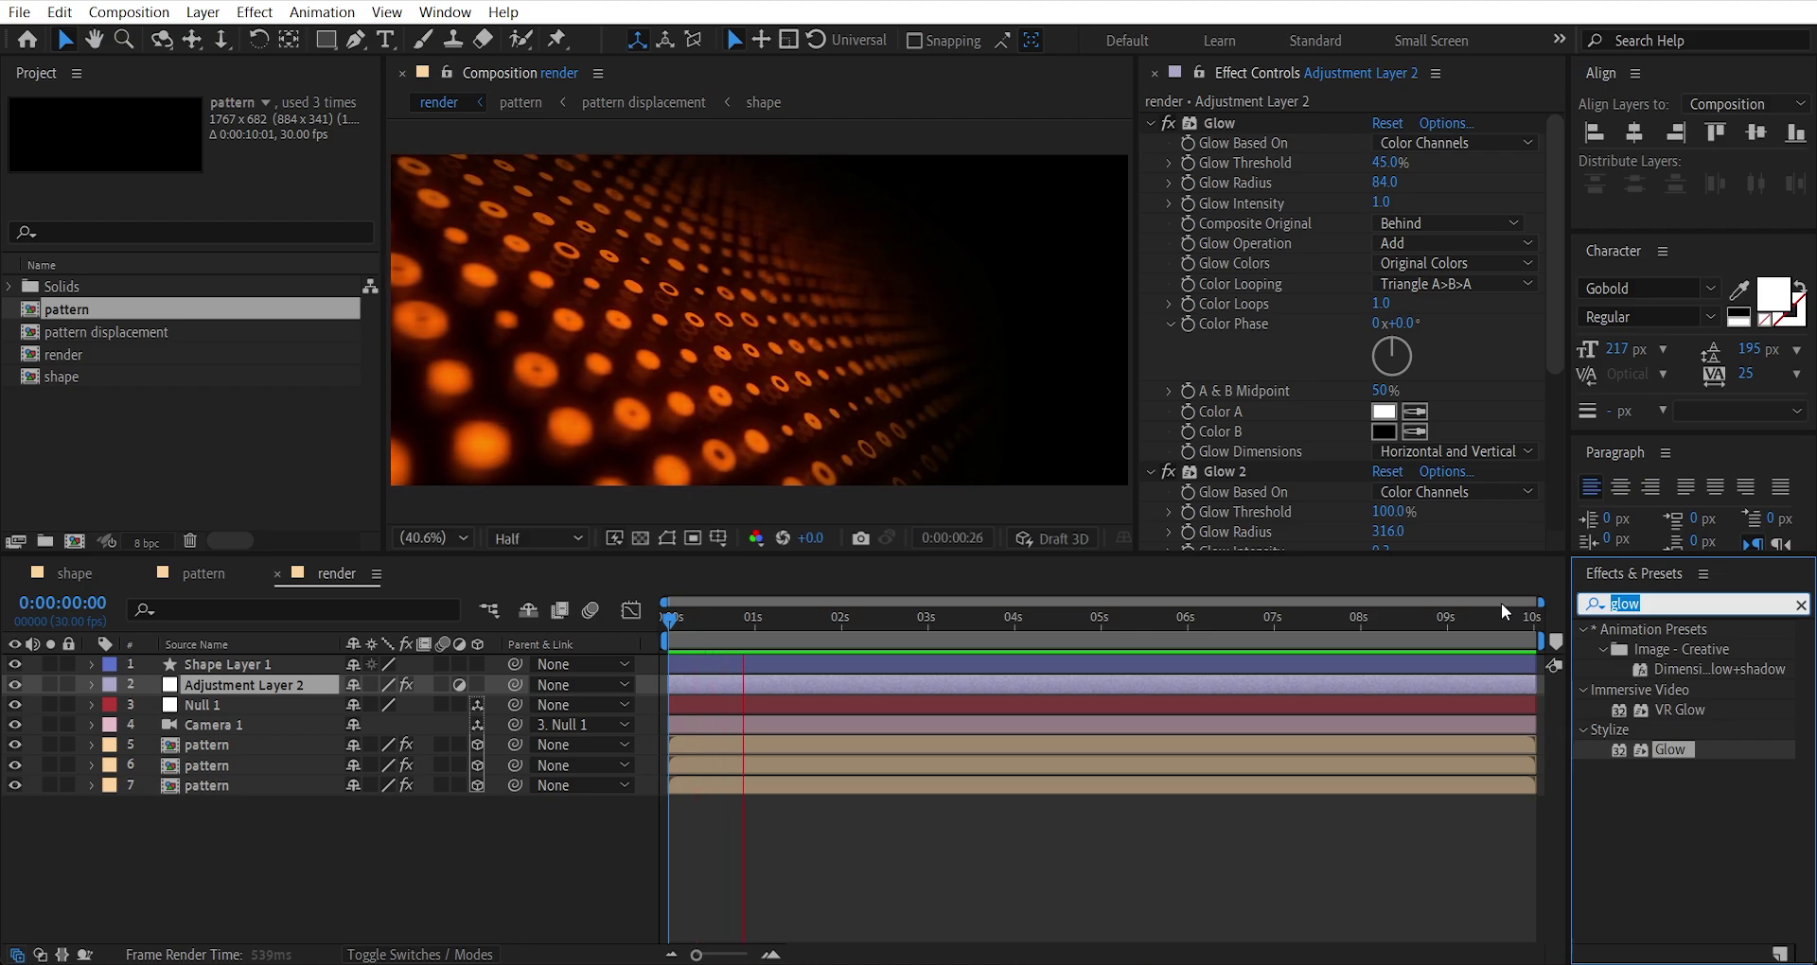
{"action": "type", "text": "noise"}
{"action": "double_click", "coordinate": [1672, 729]}
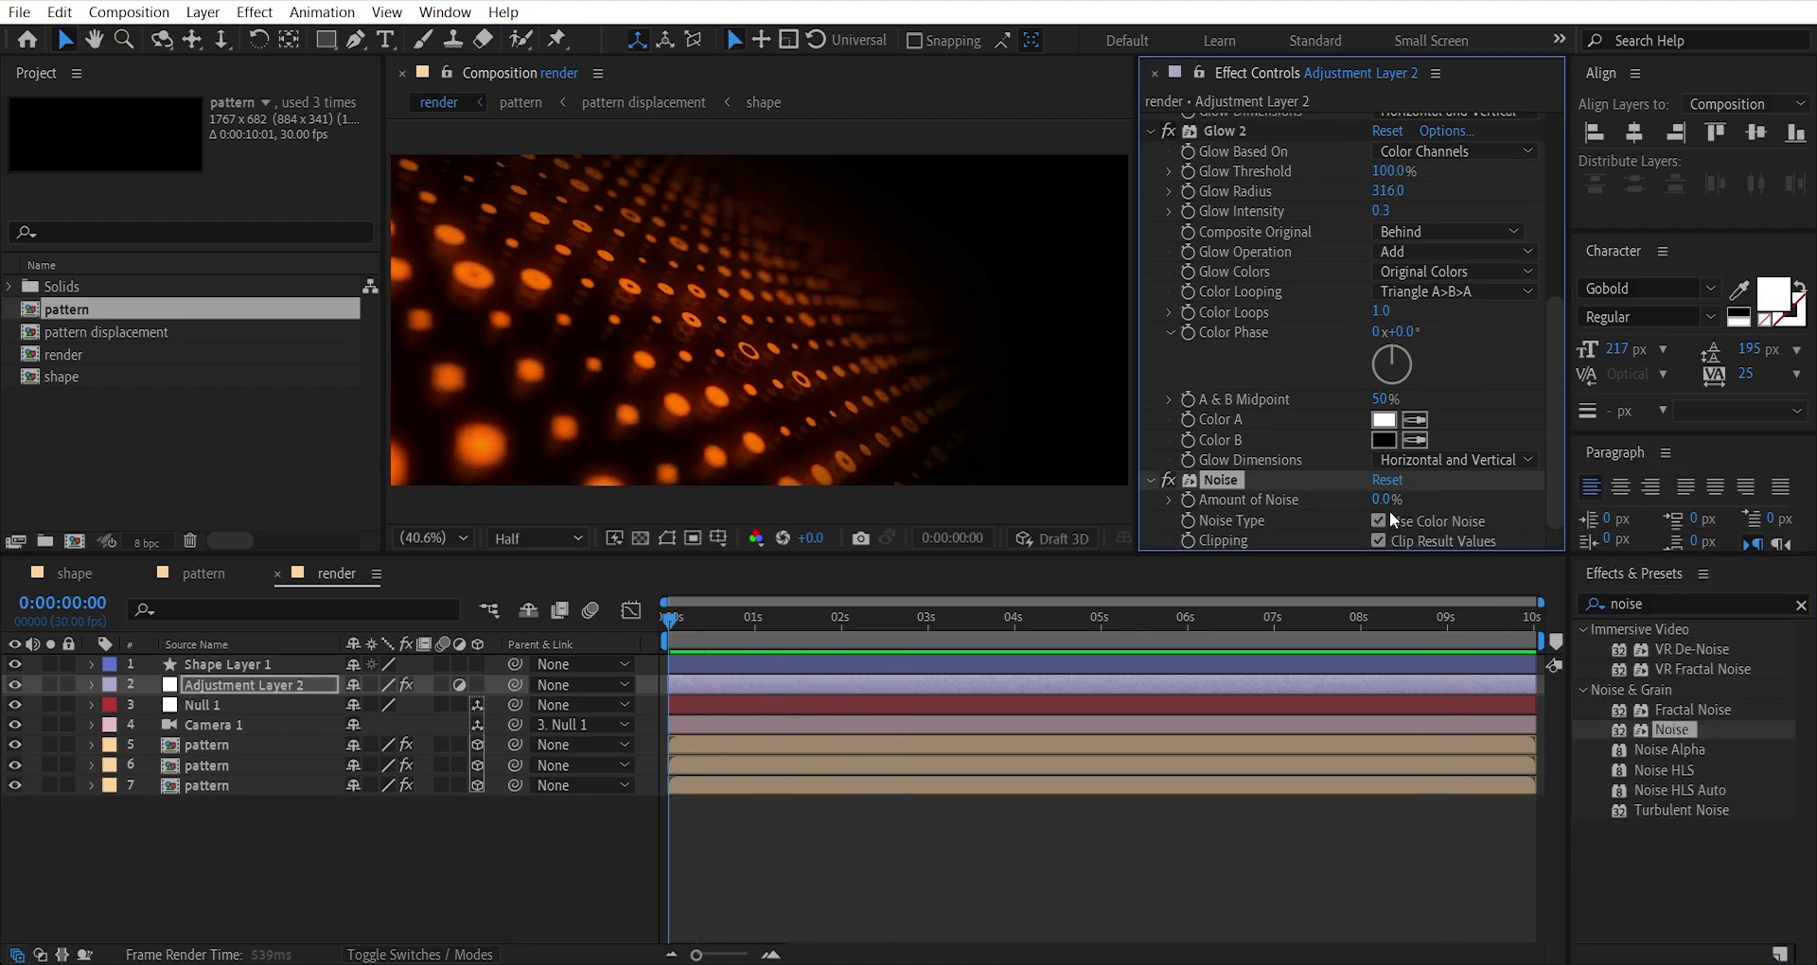
{"action": "left_click", "coordinate": [1382, 531]}
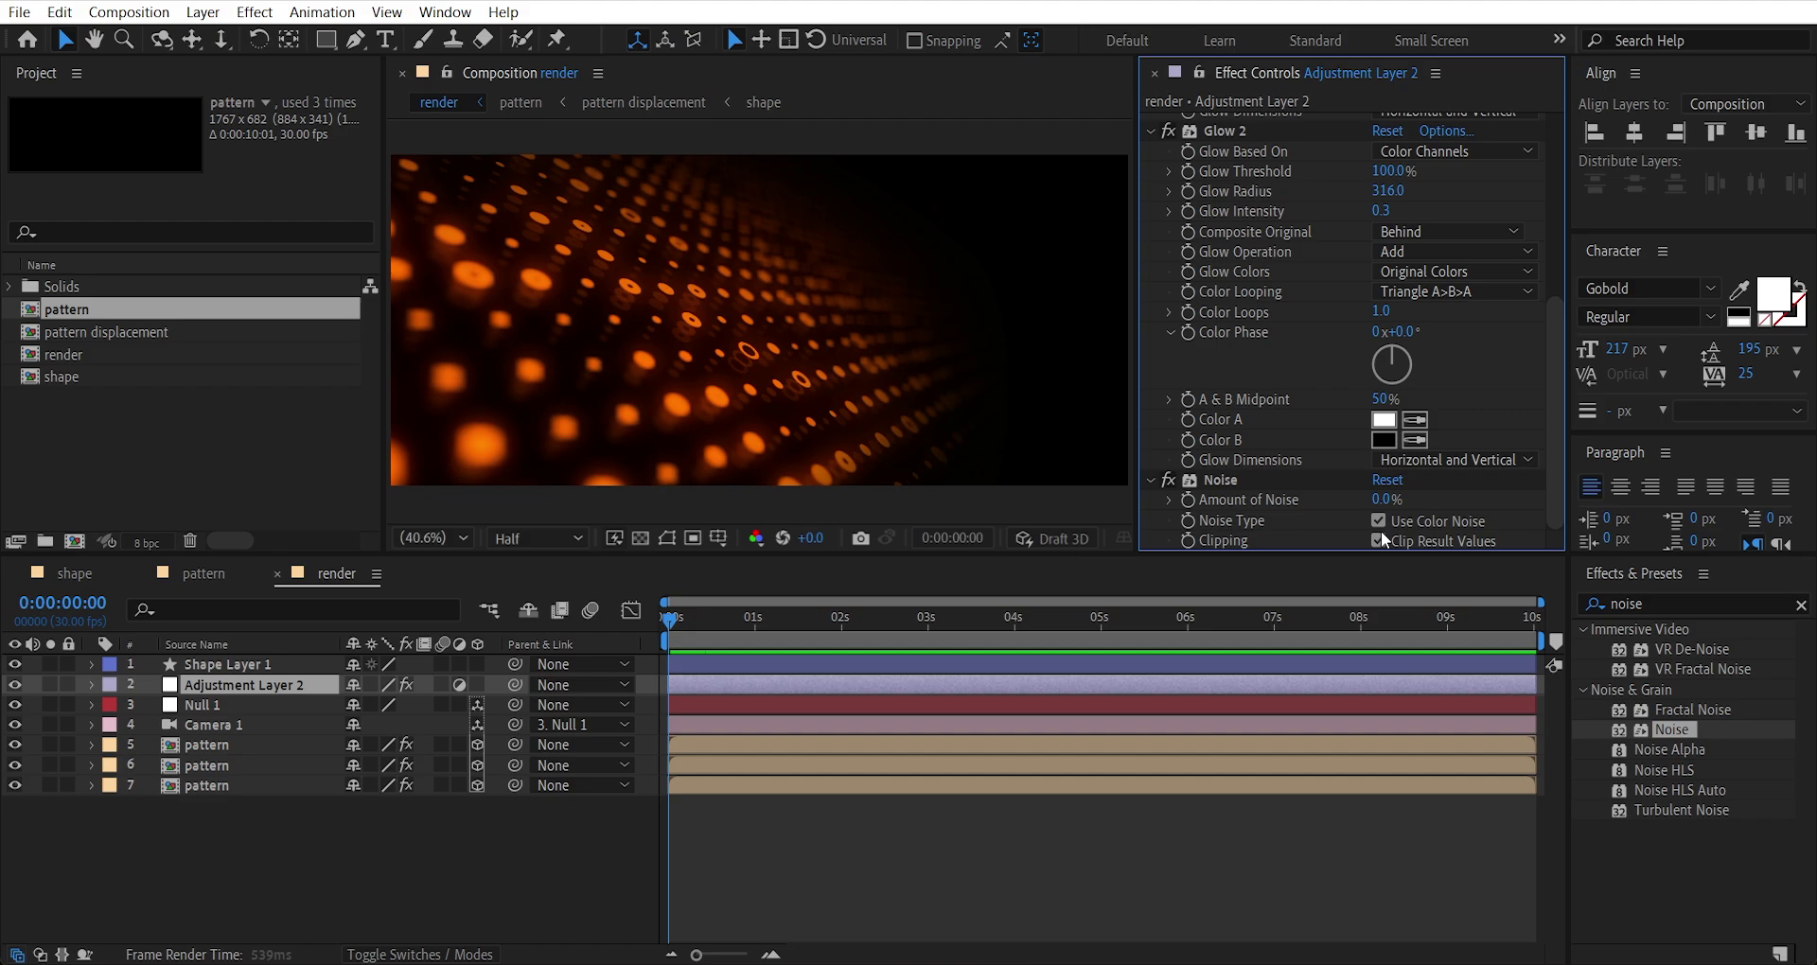
{"action": "left_click", "coordinate": [1380, 520]}
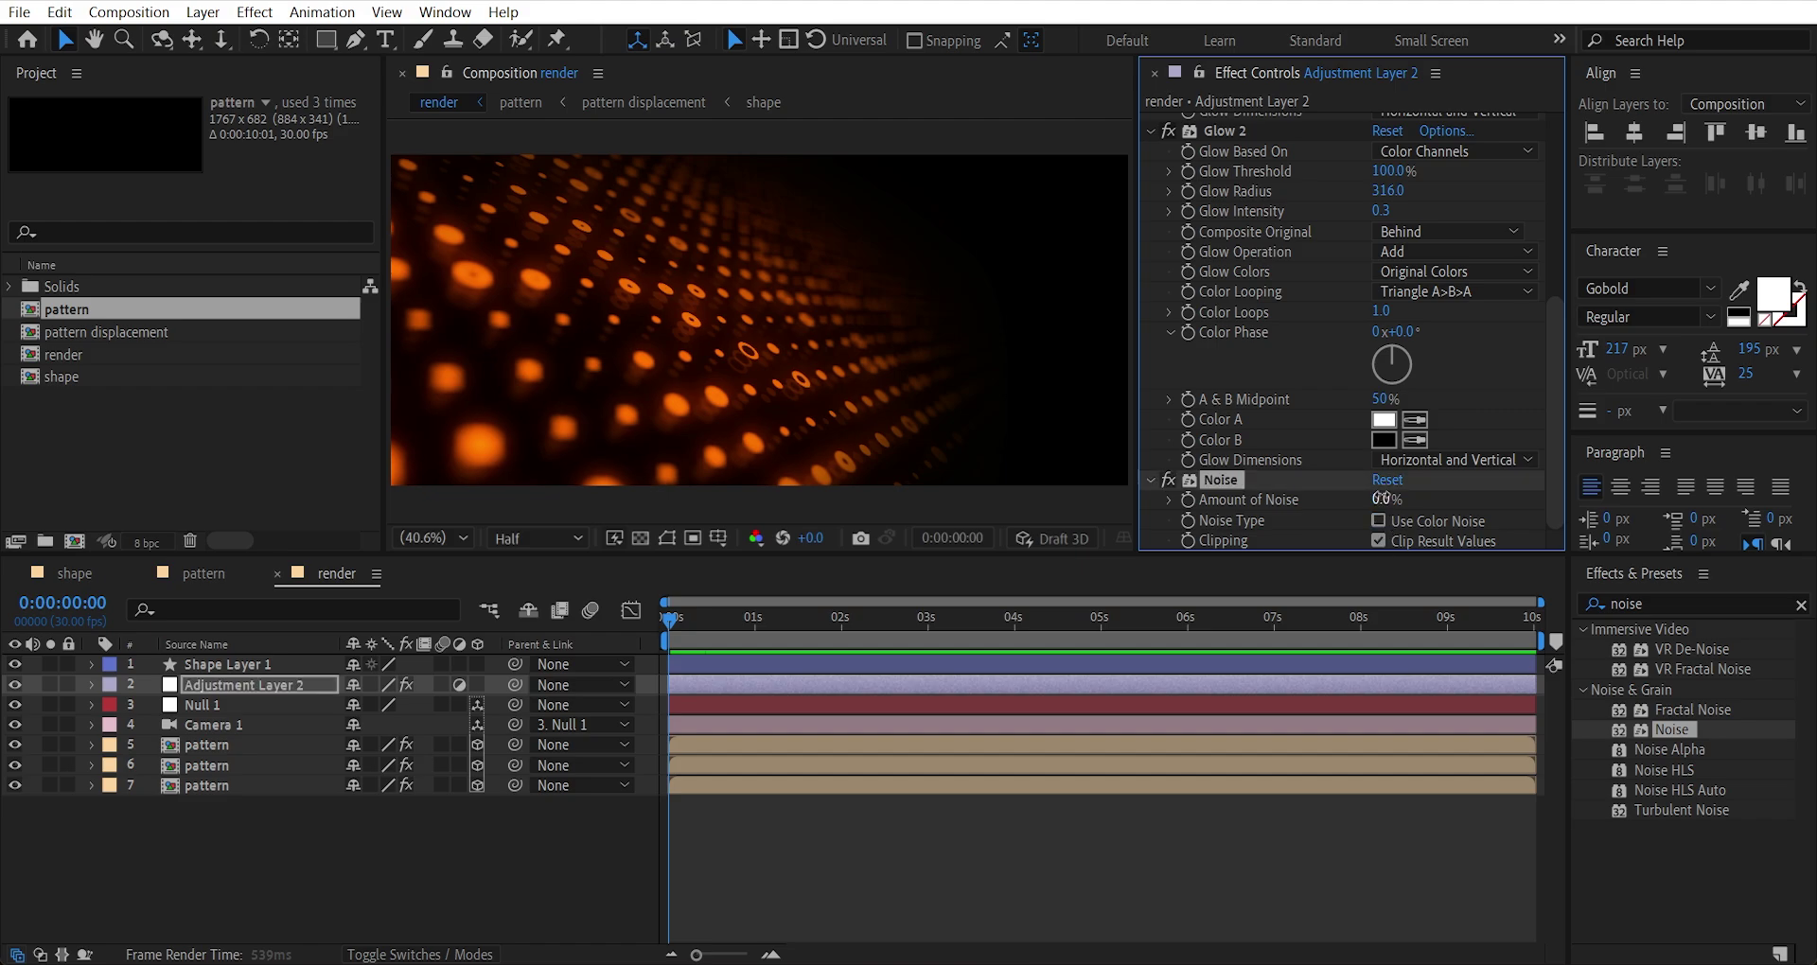
{"action": "left_click", "coordinate": [1384, 498]}
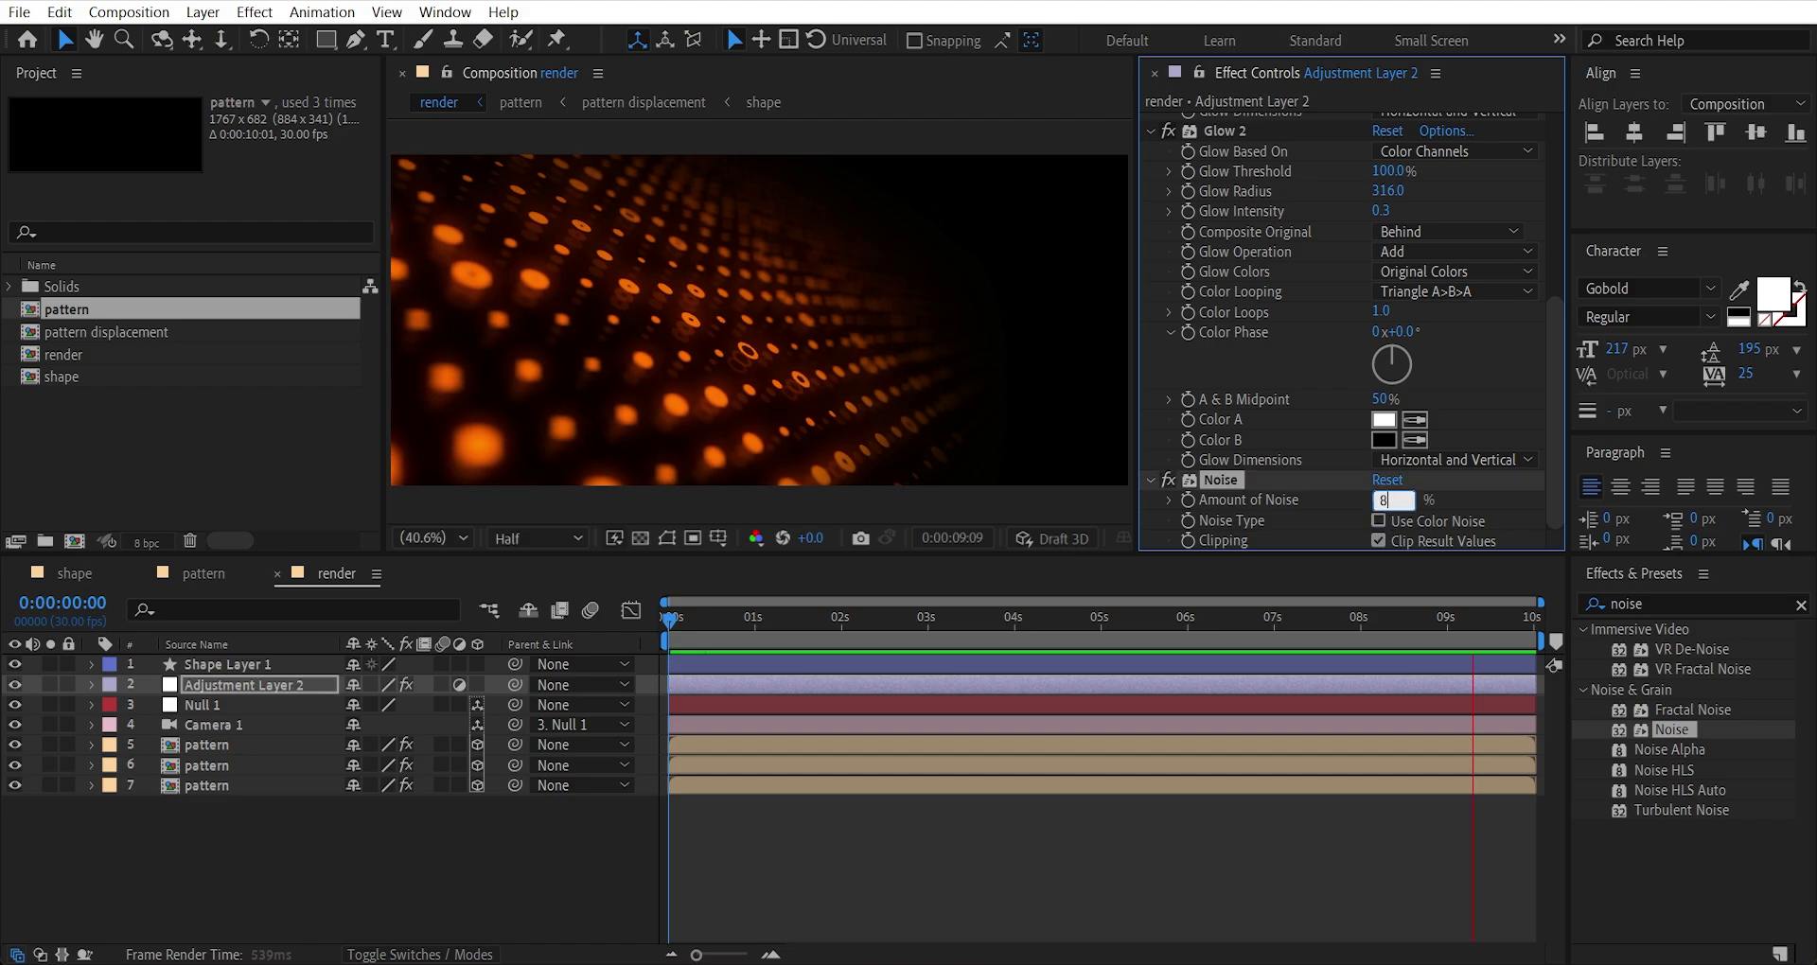
{"action": "key", "text": "Return"}
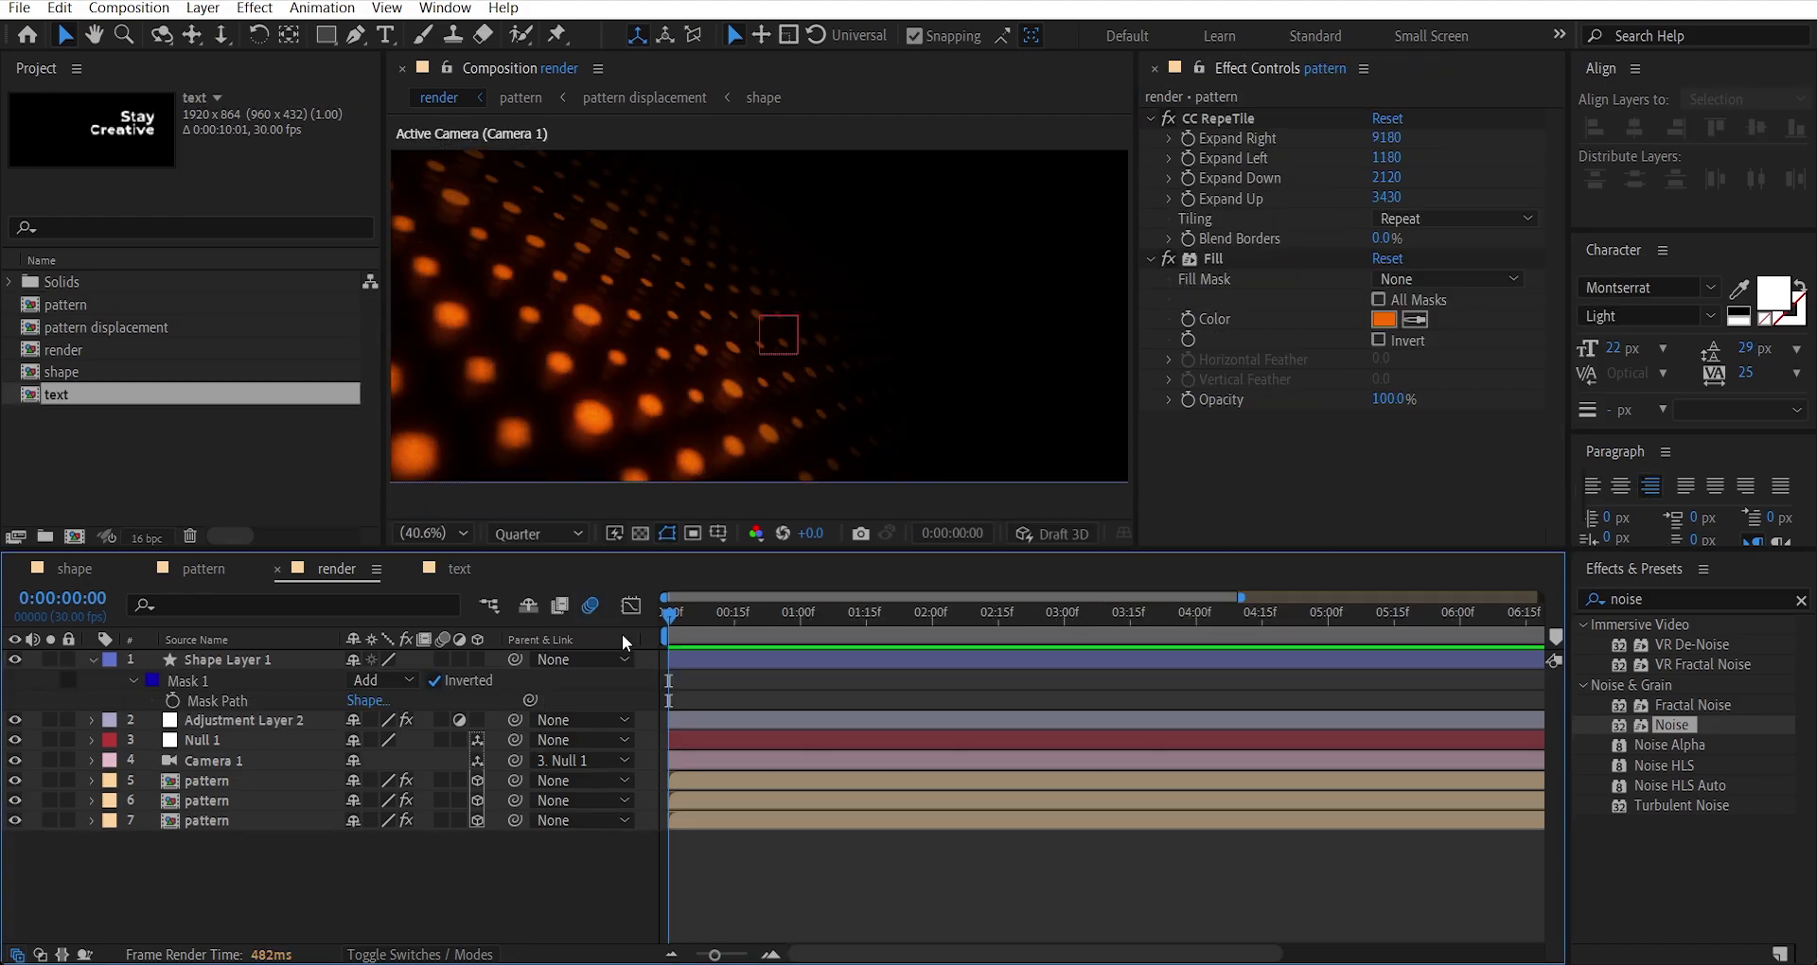
Type the two-line title 'Motion Graphics' in Montserrat ExtraBold with wider line spacing.
{"action": "left_click", "coordinate": [386, 35]}
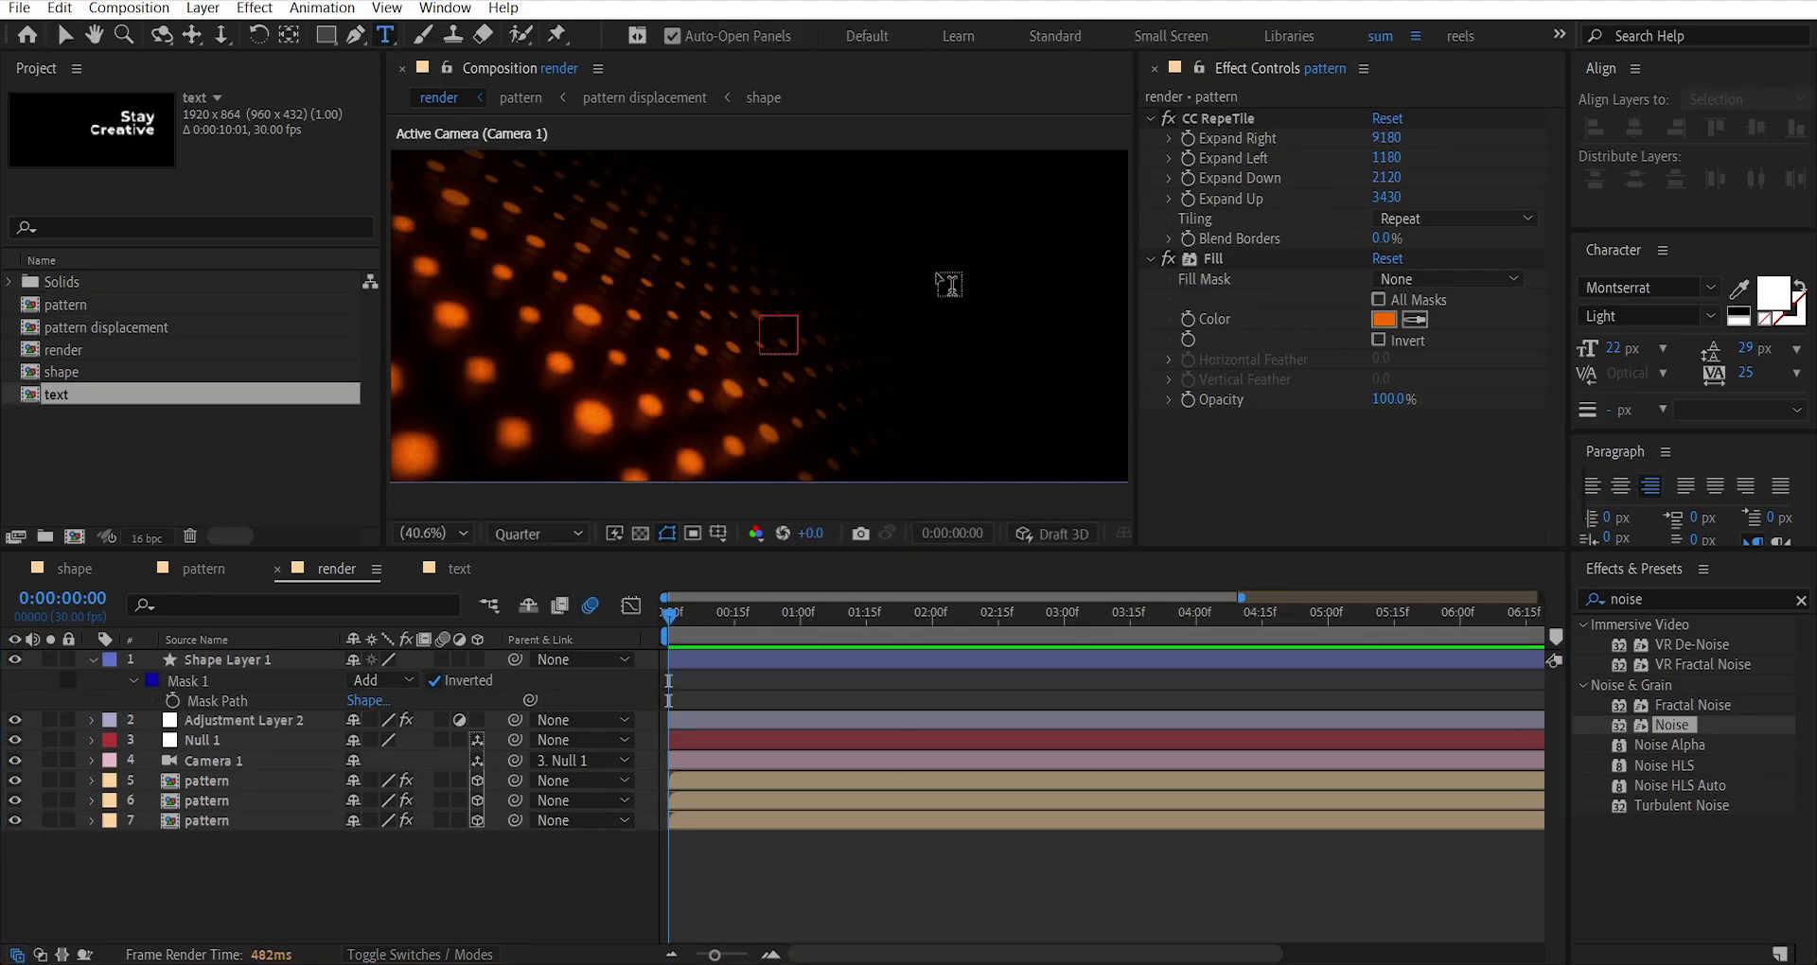
{"action": "left_click", "coordinate": [951, 284]}
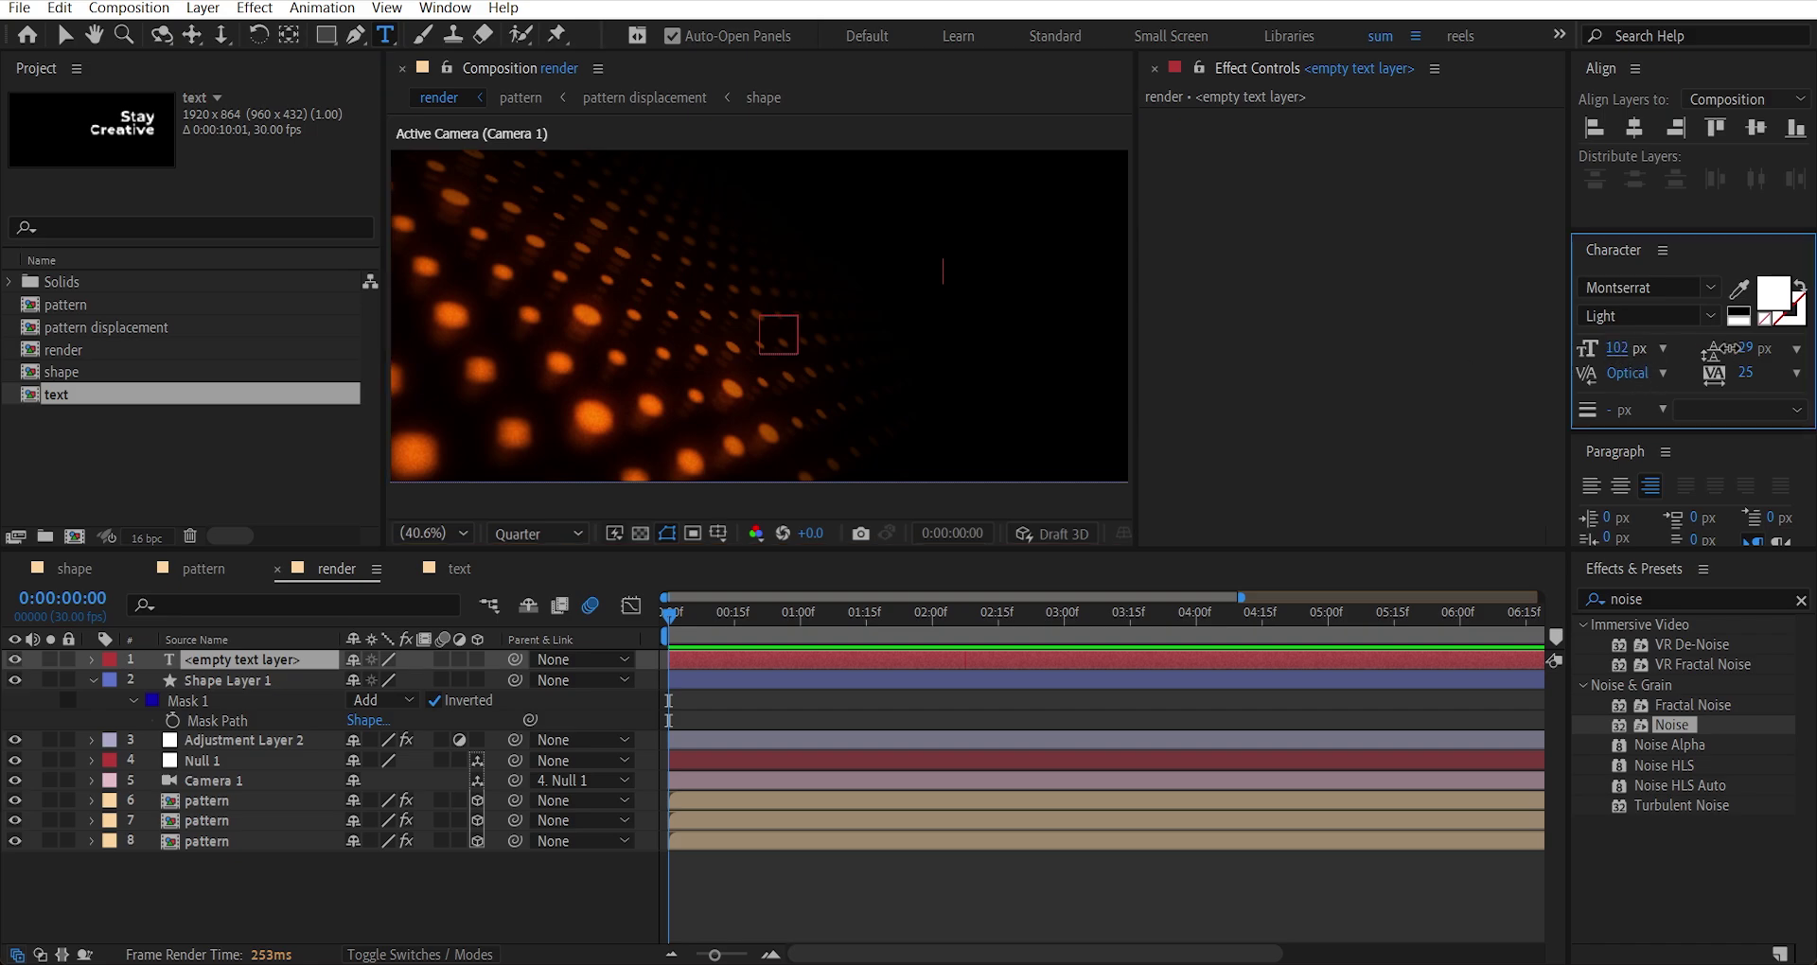
{"action": "type", "text": "Motion"}
{"action": "key", "text": "Return"}
{"action": "type", "text": "Graphic"}
{"action": "key", "text": "ctrl+a"}
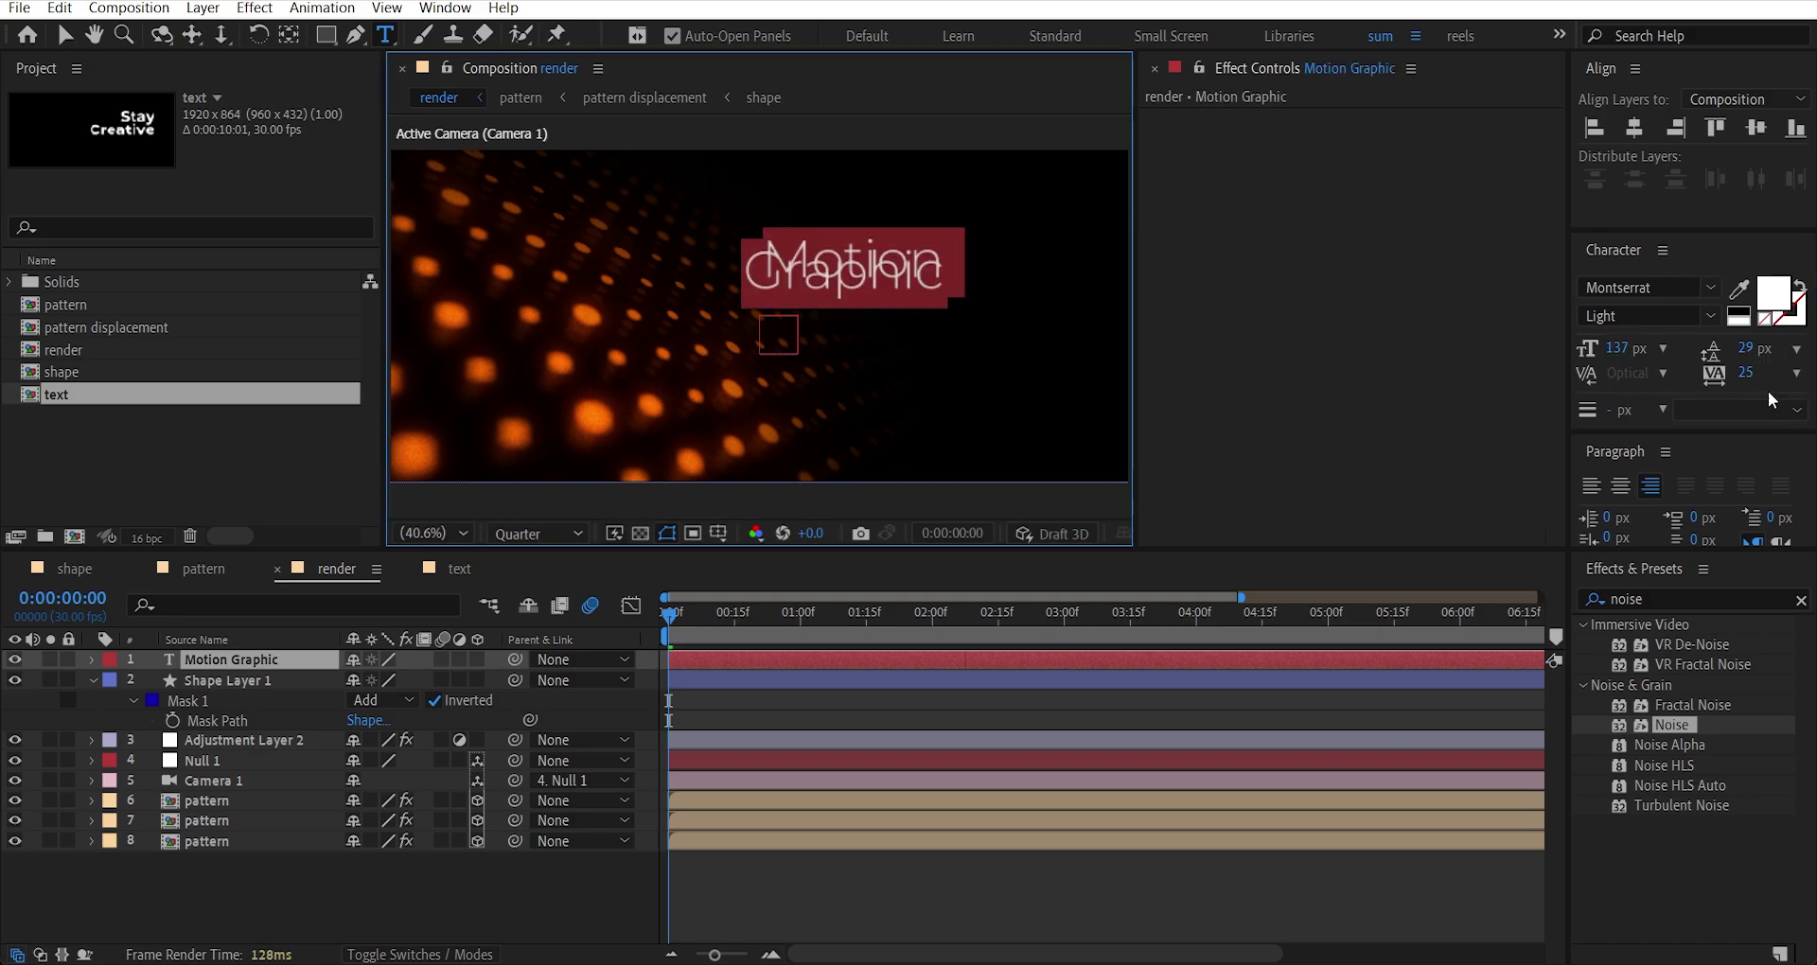
{"action": "left_click_drag", "start_coordinate": [1744, 349], "coordinate": [1792, 357]}
{"action": "left_click", "coordinate": [1711, 315]}
{"action": "left_click", "coordinate": [1638, 804]}
{"action": "key", "text": "End"}
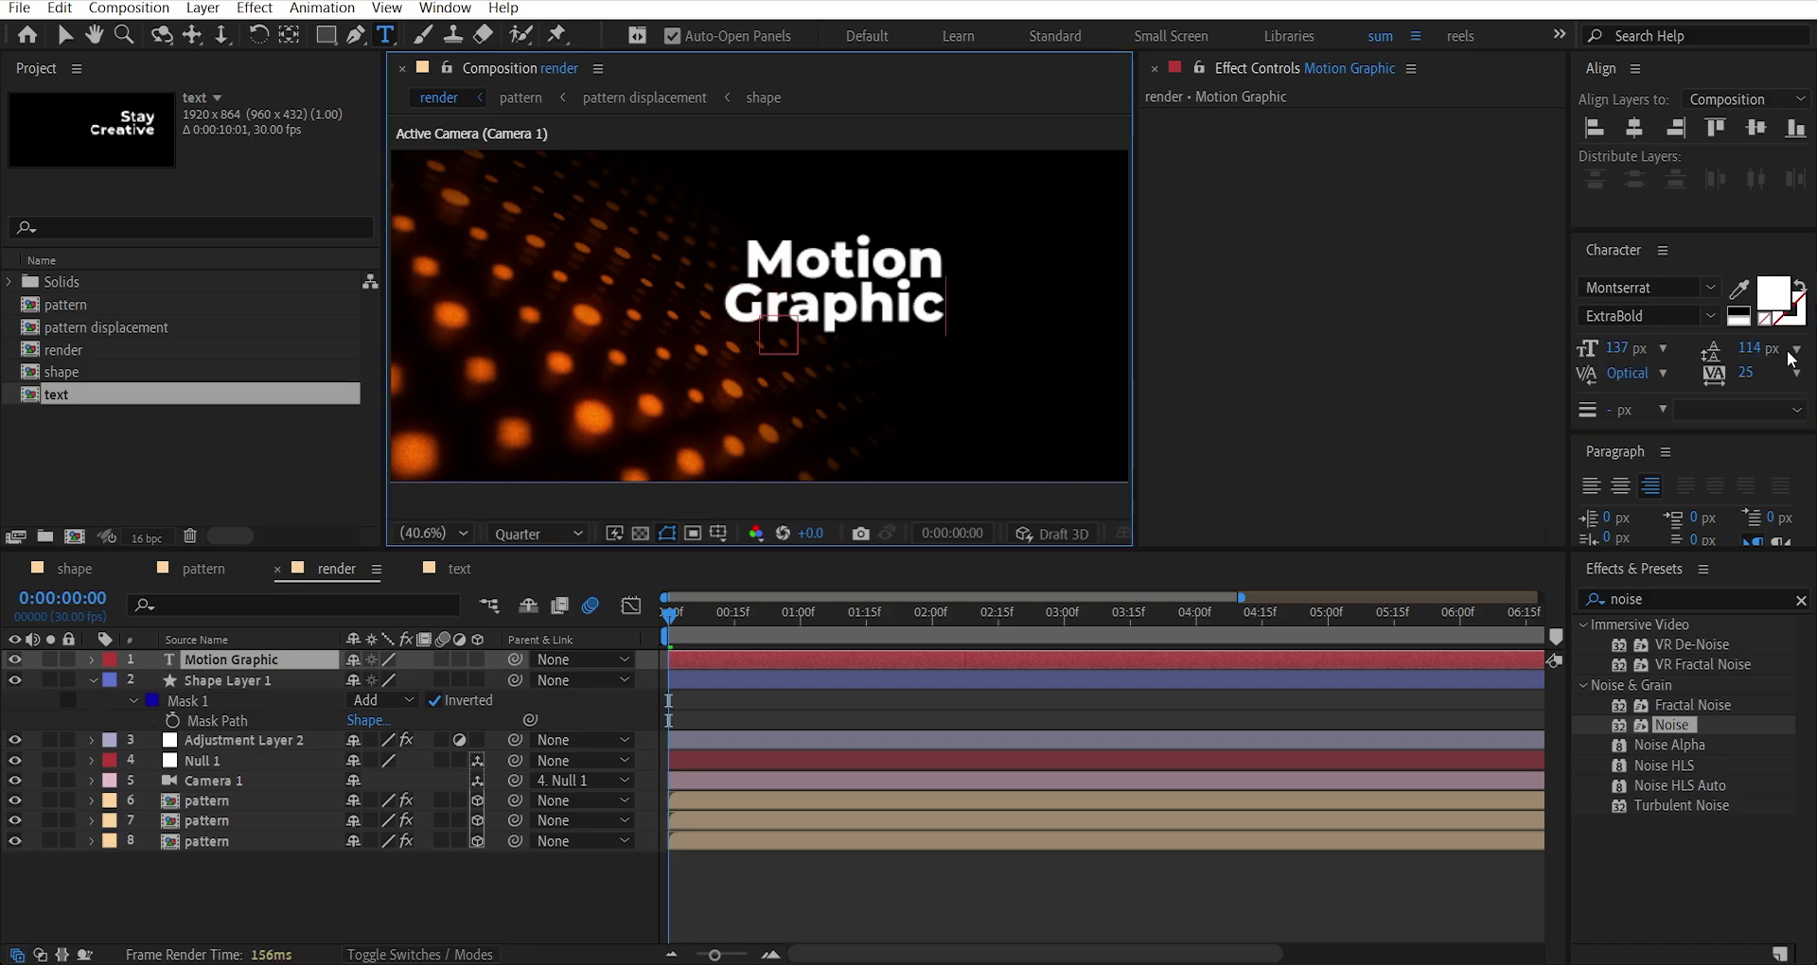
{"action": "type", "text": "s"}
{"action": "key", "text": "ctrl+a"}
{"action": "key", "text": "Escape"}
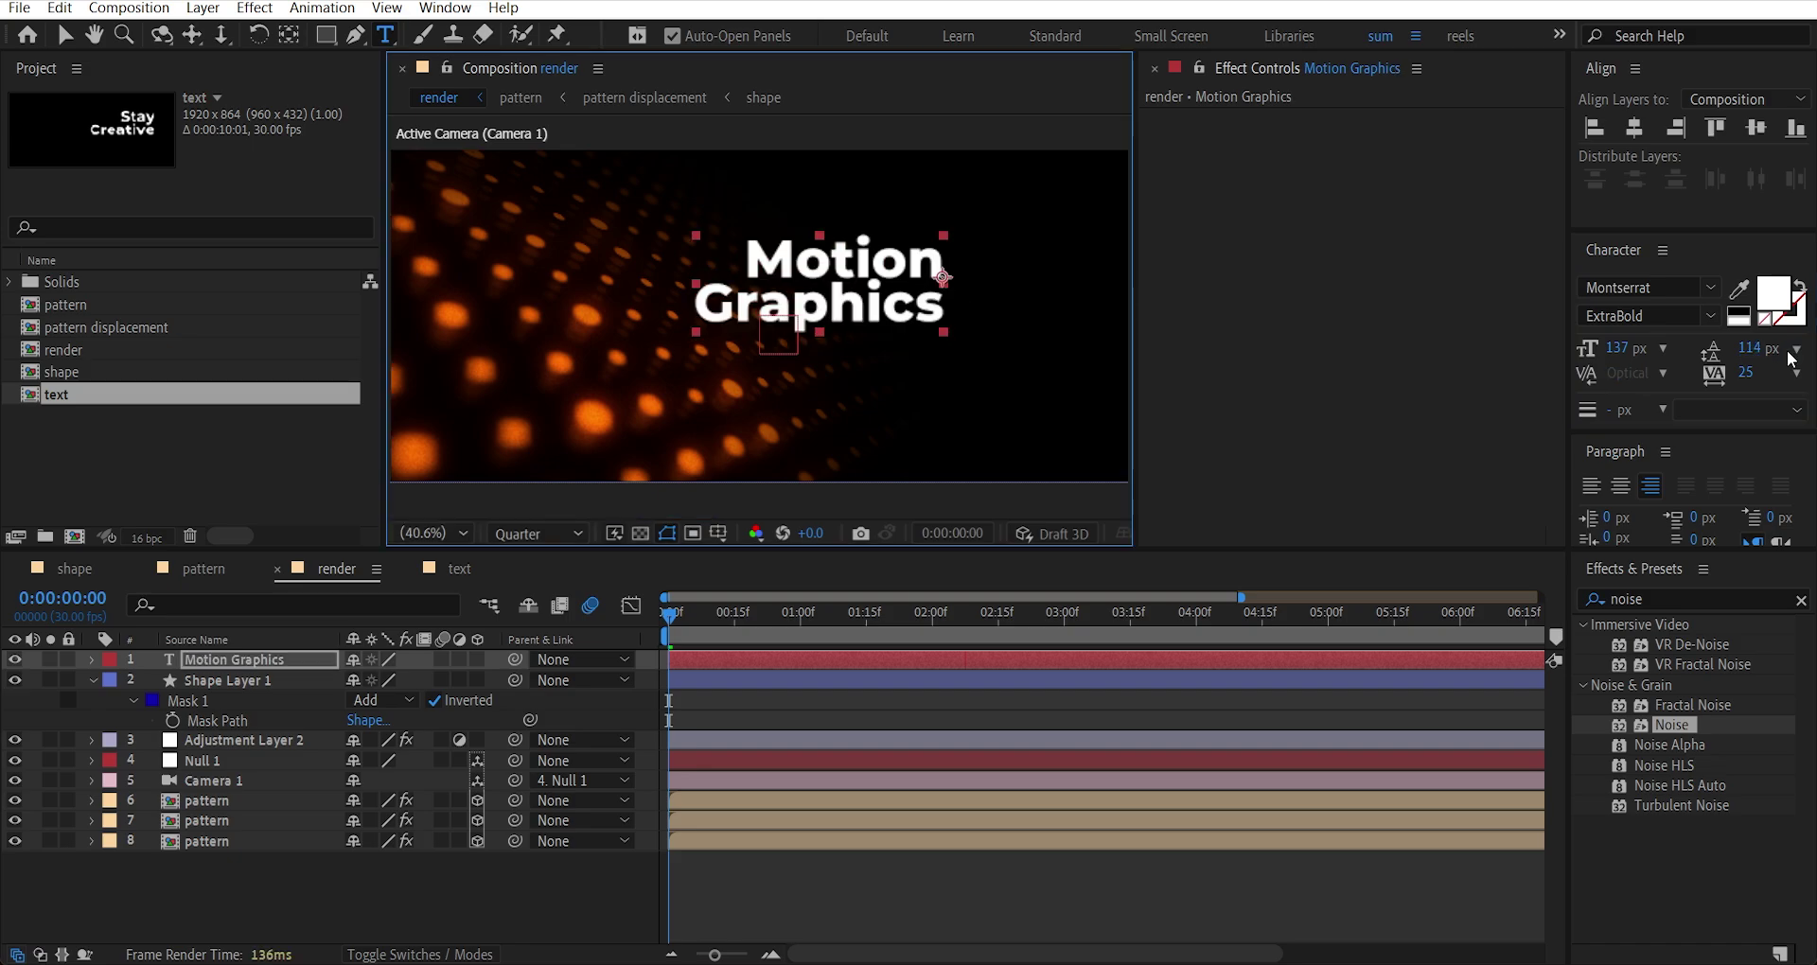
Move the title's anchor point to its bottom right and shift the title right of centre.
{"action": "key", "text": "v"}
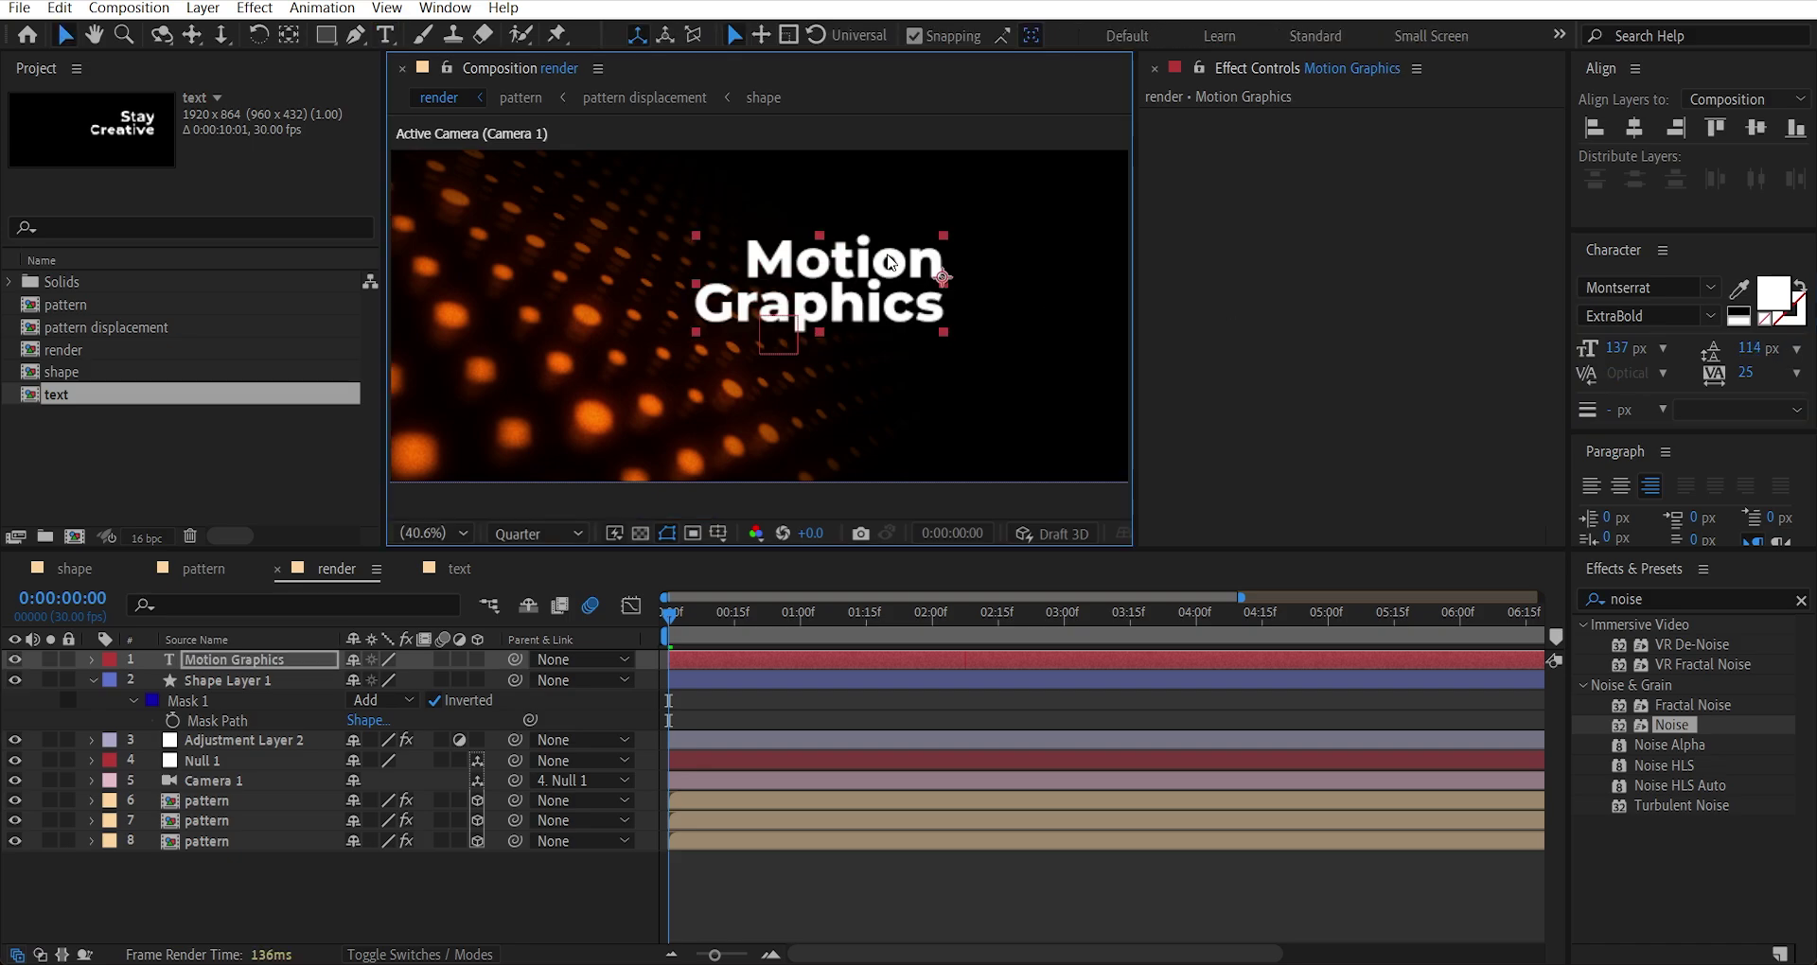
{"action": "left_click", "coordinate": [289, 38]}
{"action": "left_click_drag", "start_coordinate": [943, 278], "coordinate": [943, 332]}
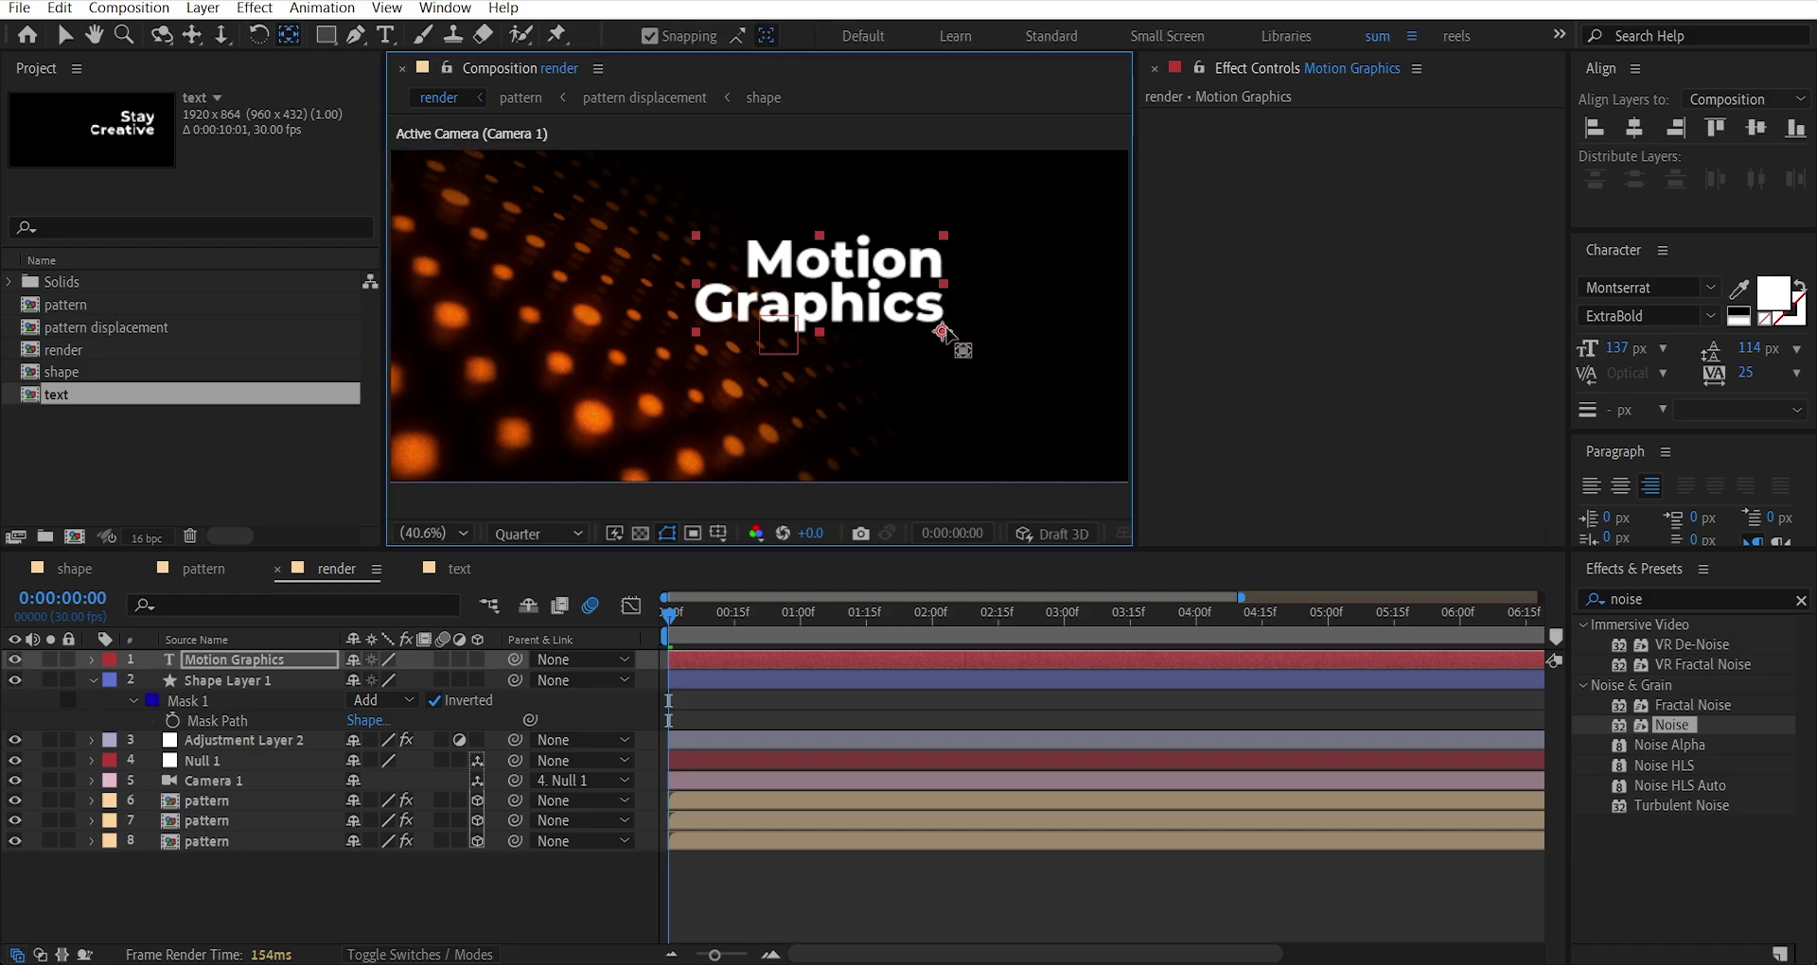
{"action": "key", "text": "v"}
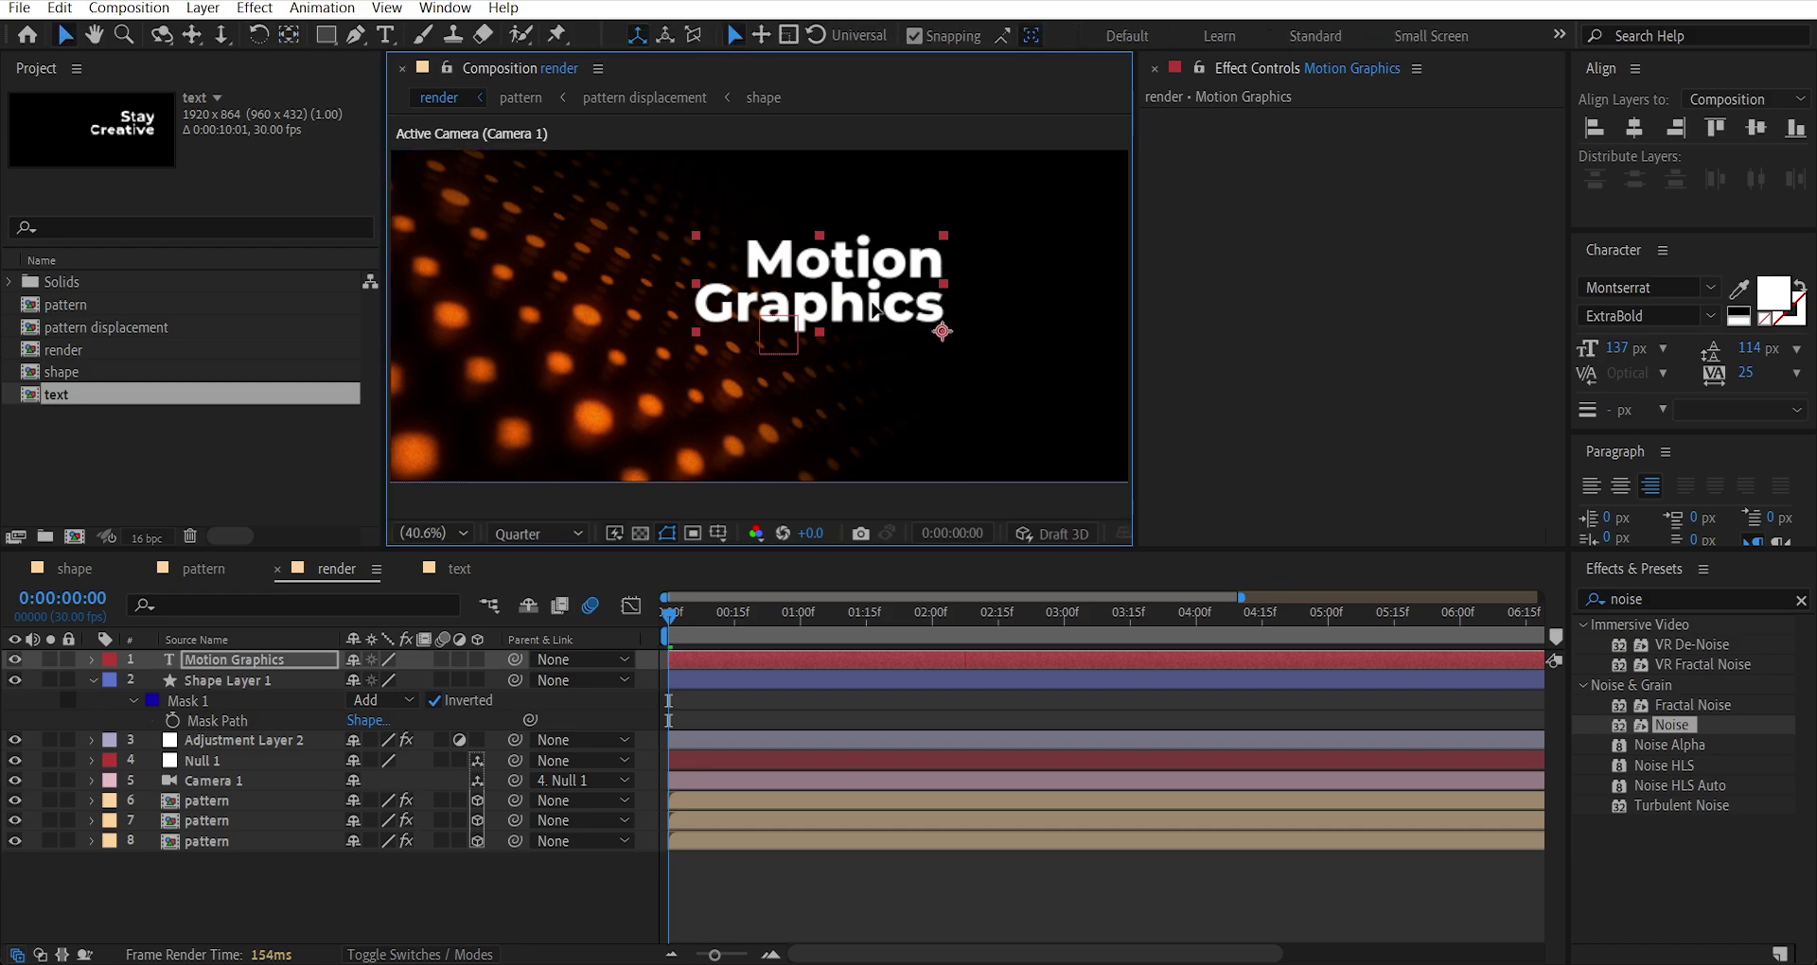
{"action": "left_click_drag", "start_coordinate": [873, 307], "coordinate": [999, 291]}
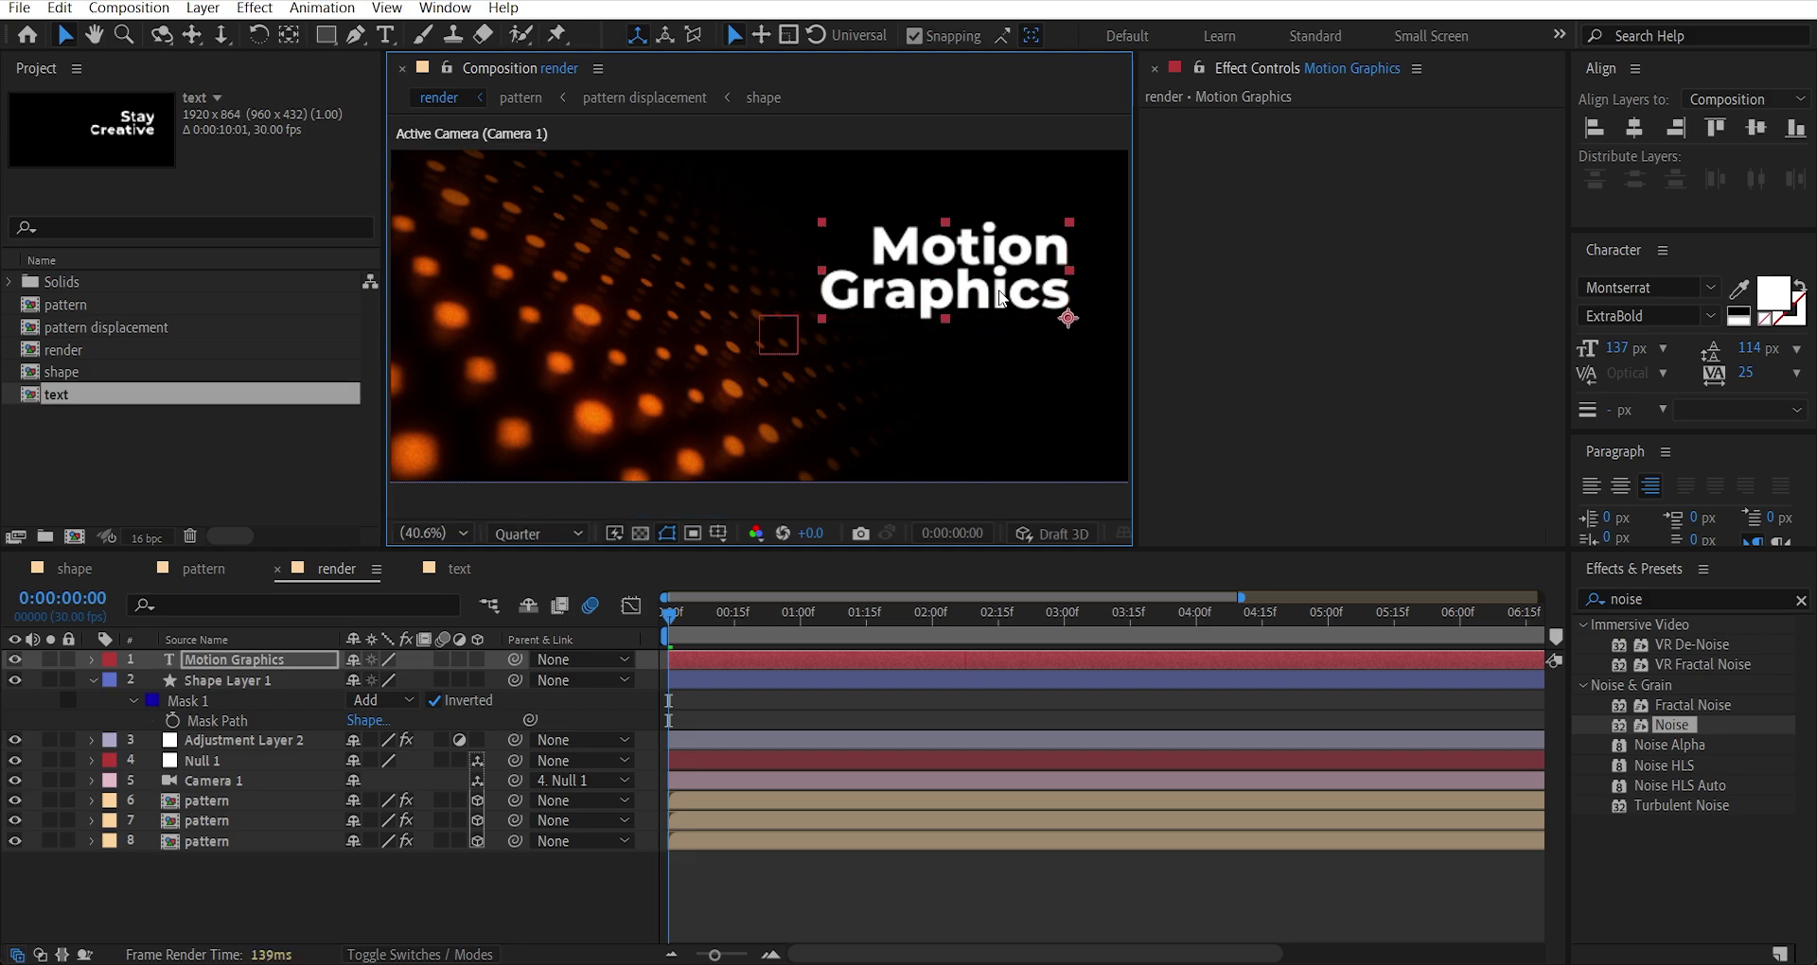
{"action": "left_click", "coordinate": [386, 35]}
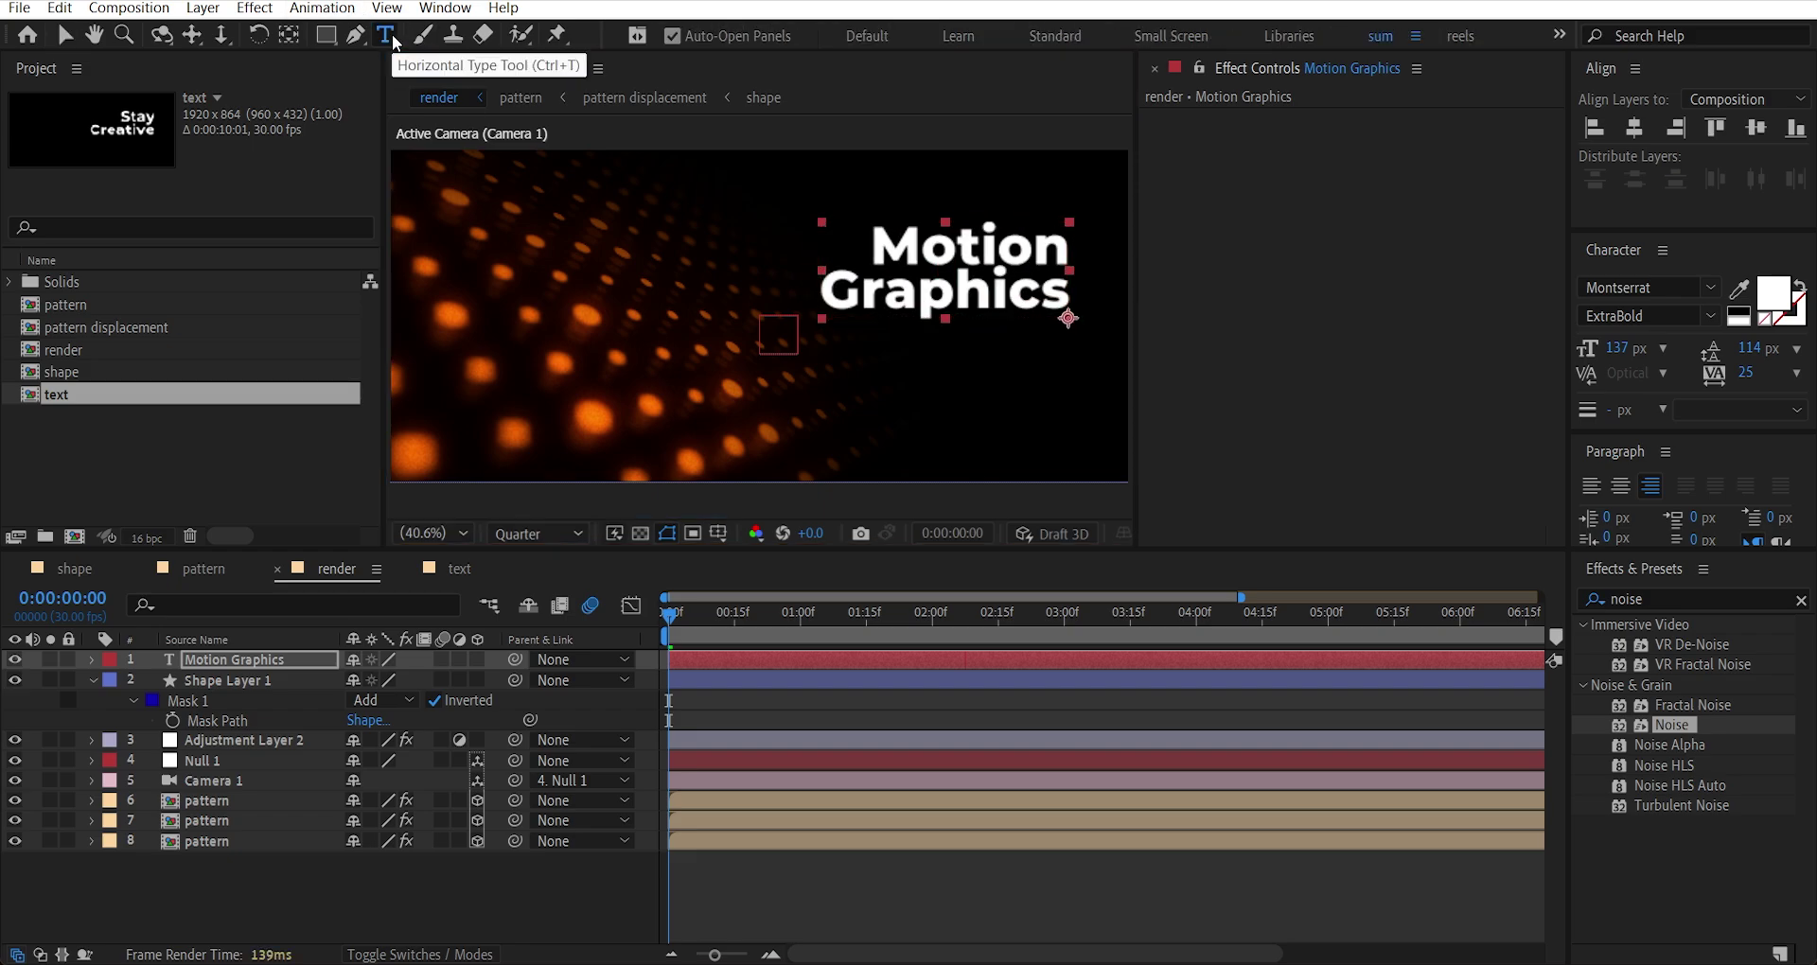
Paste the motion graphics paragraph into a text box below the title, in smaller Montserrat Light with tighter leading.
{"action": "left_click_drag", "start_coordinate": [886, 343], "coordinate": [1070, 422]}
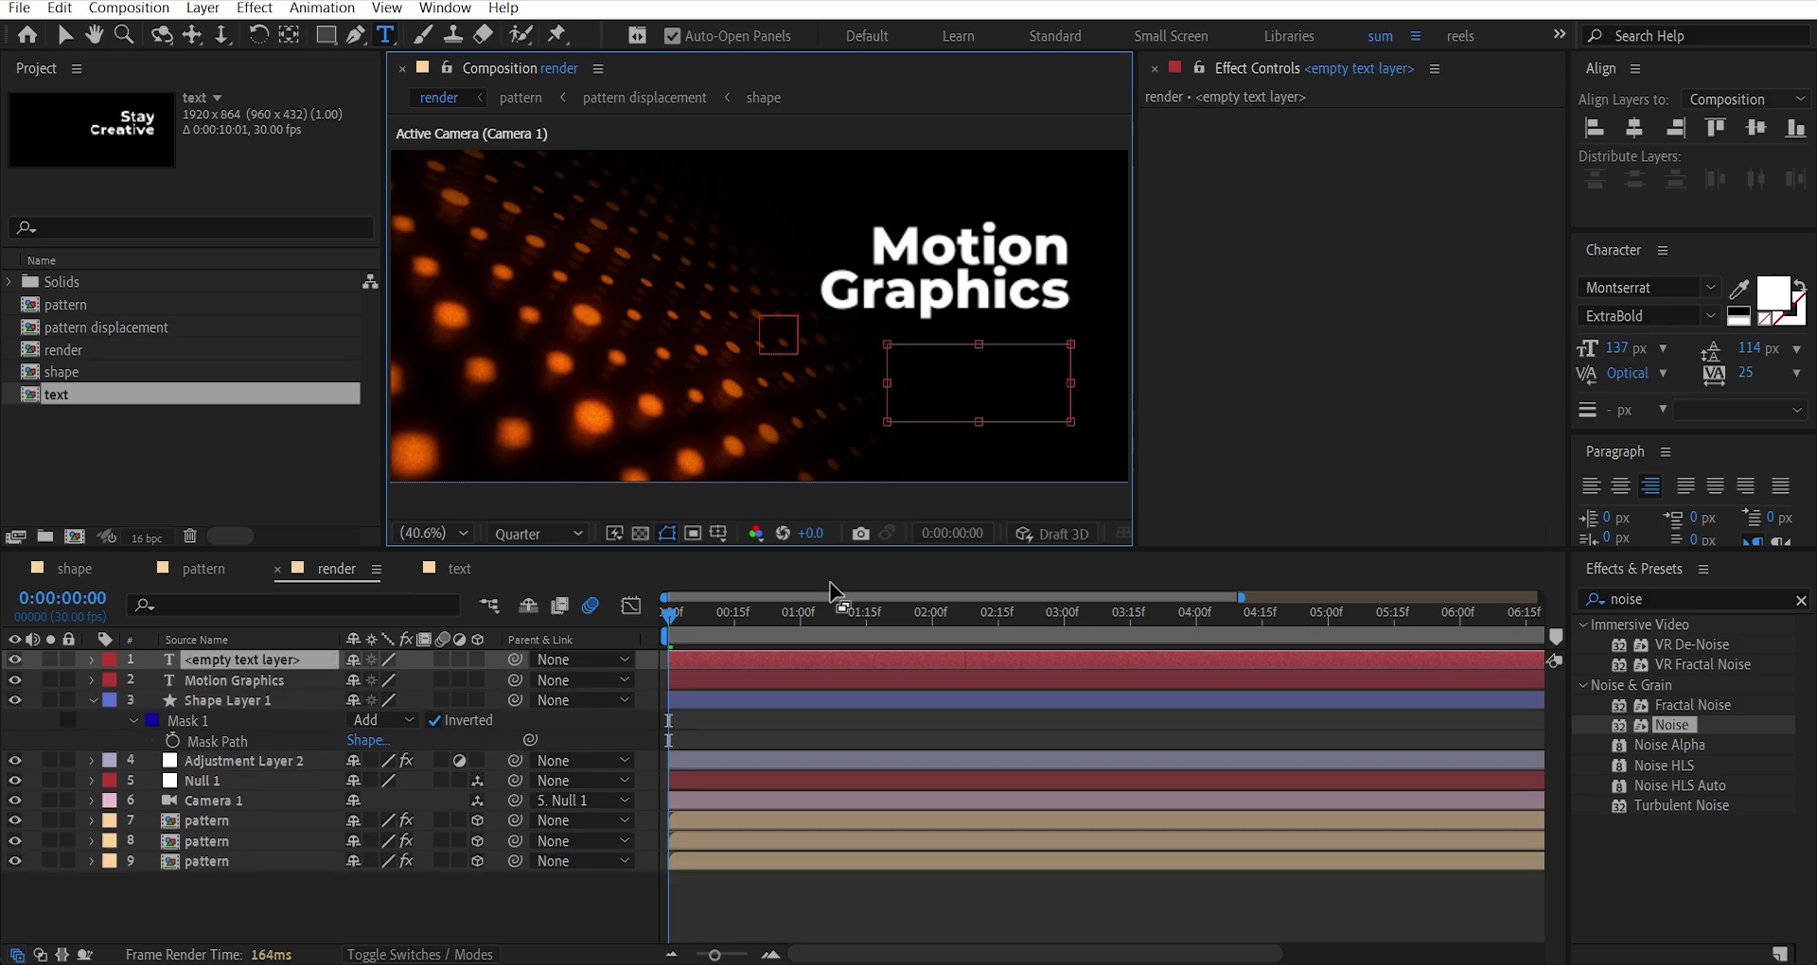
{"action": "key", "text": "ctrl+v"}
{"action": "key", "text": "ctrl+a"}
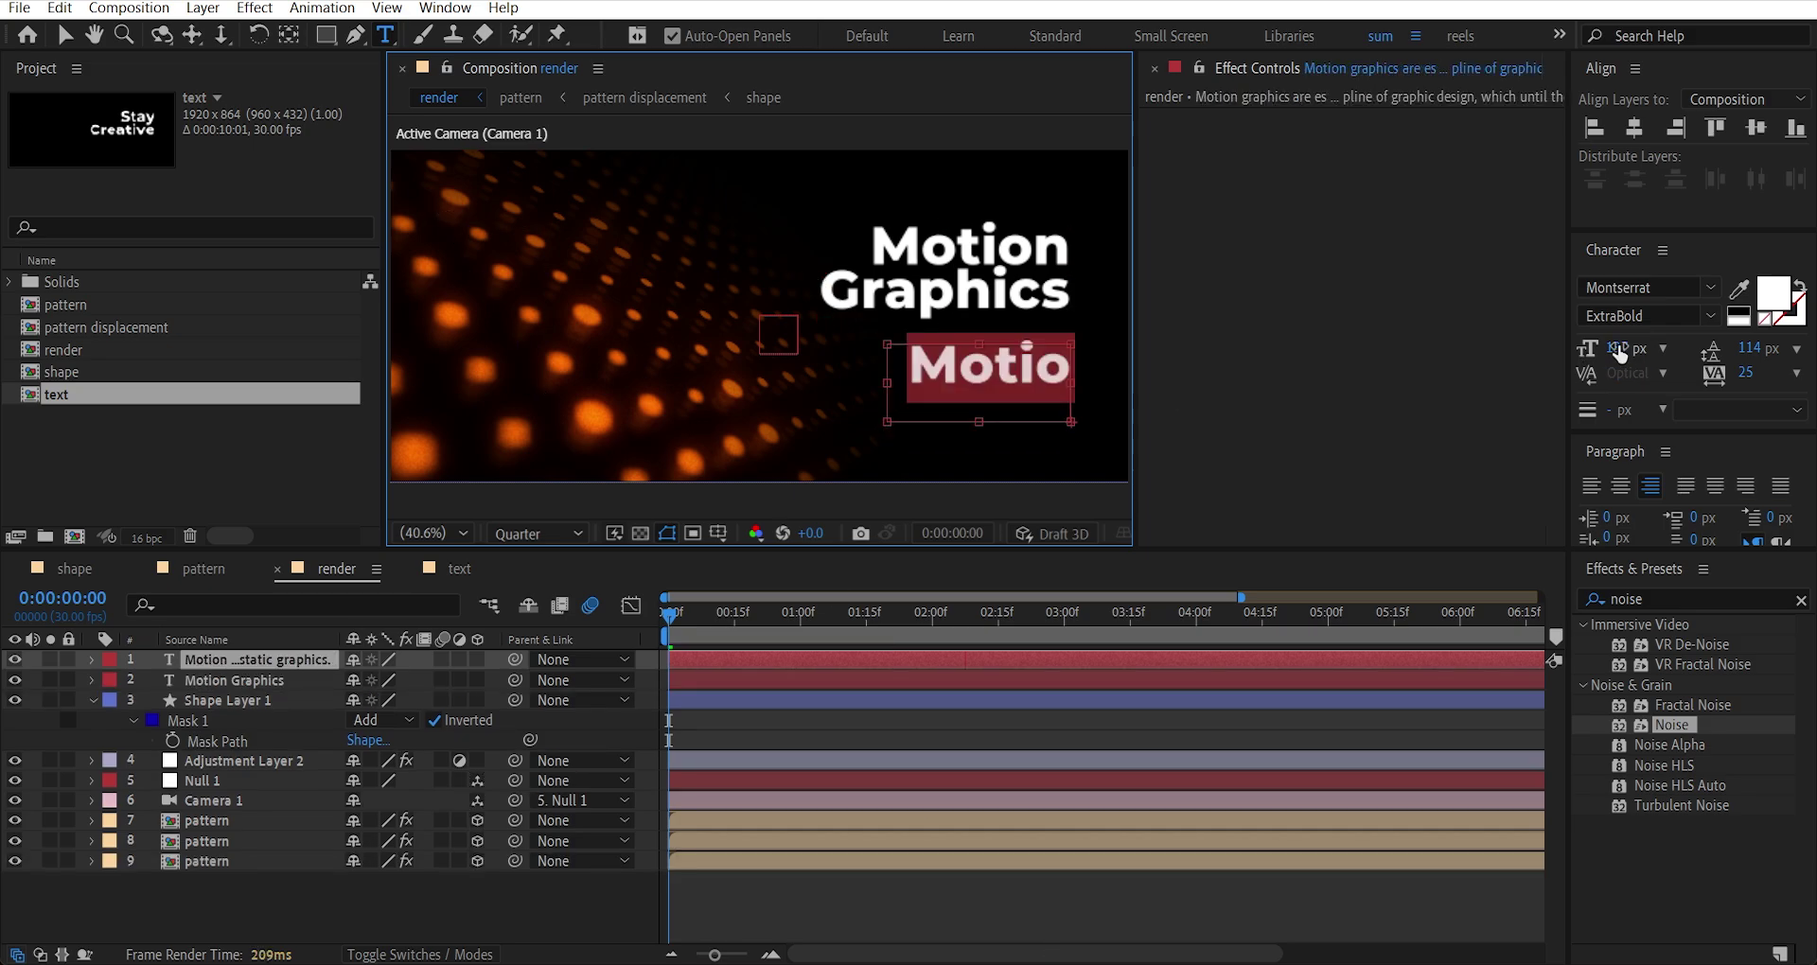
{"action": "left_click_drag", "start_coordinate": [1615, 348], "coordinate": [1494, 360]}
{"action": "left_click", "coordinate": [1646, 316]}
{"action": "left_click", "coordinate": [1609, 613]}
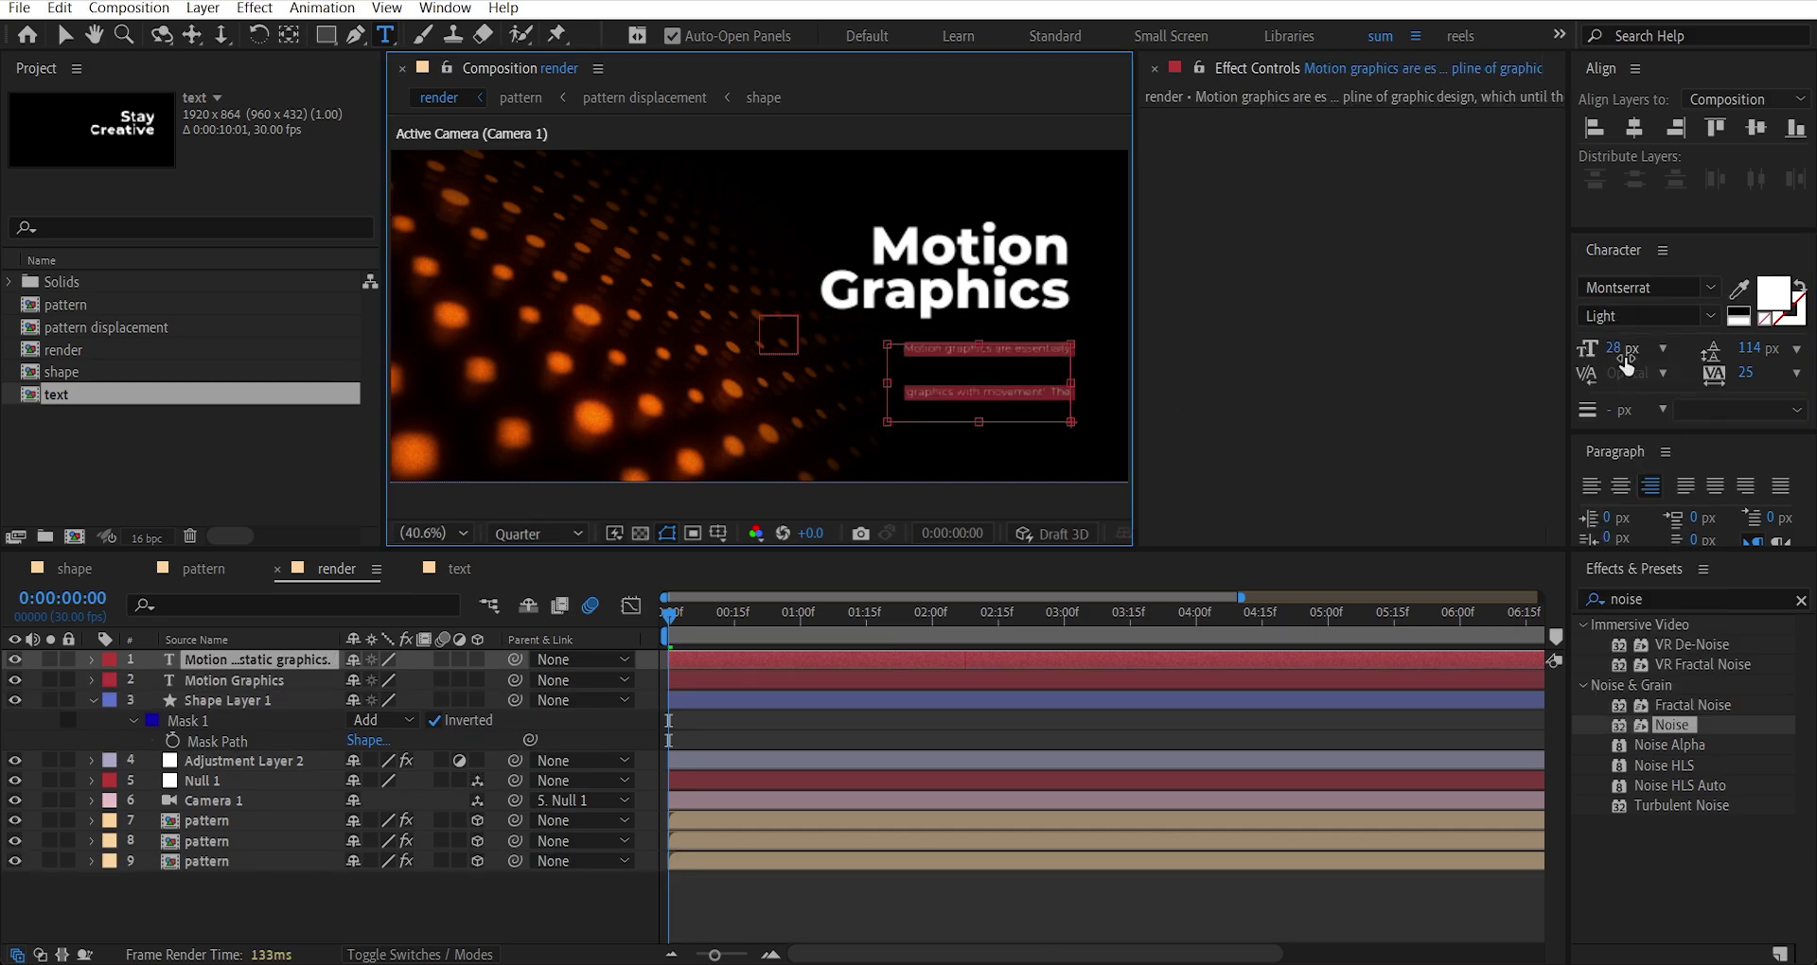
{"action": "left_click_drag", "start_coordinate": [1750, 349], "coordinate": [1690, 352]}
{"action": "left_click_drag", "start_coordinate": [886, 384], "coordinate": [837, 405]}
Scale the paragraph down slightly, right-align it with the title, and nudge both up.
{"action": "key", "text": "v"}
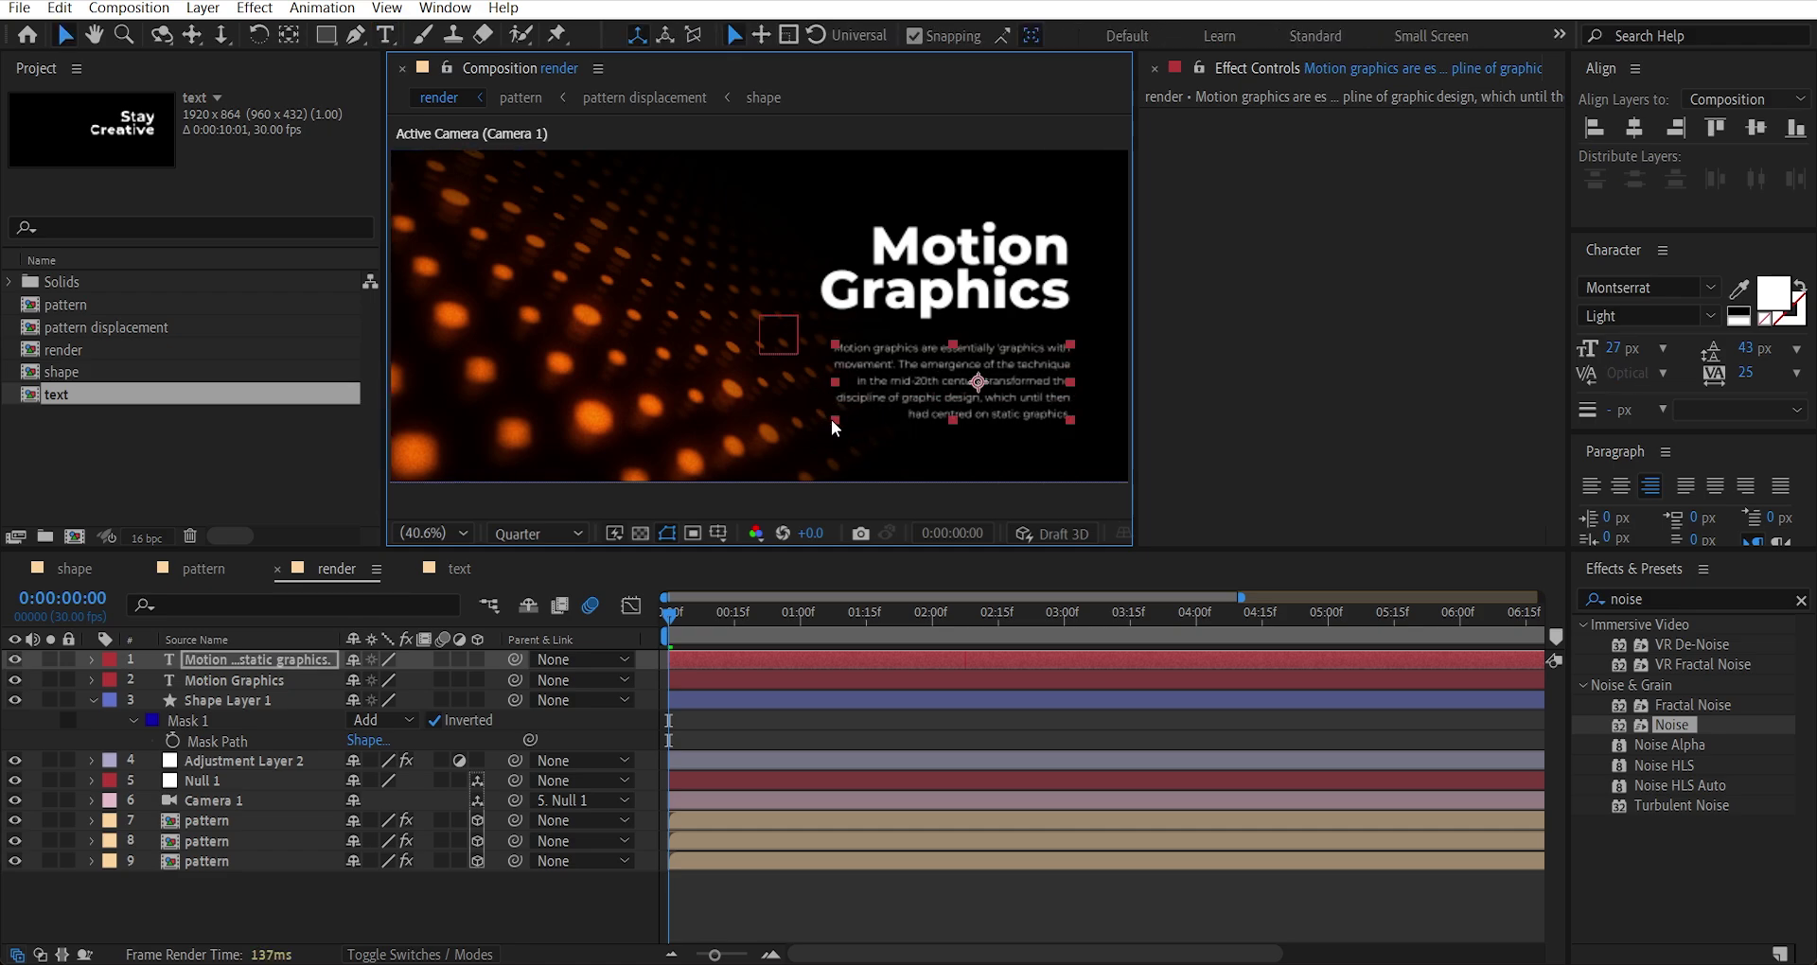
{"action": "left_click_drag", "start_coordinate": [832, 421], "coordinate": [849, 416]}
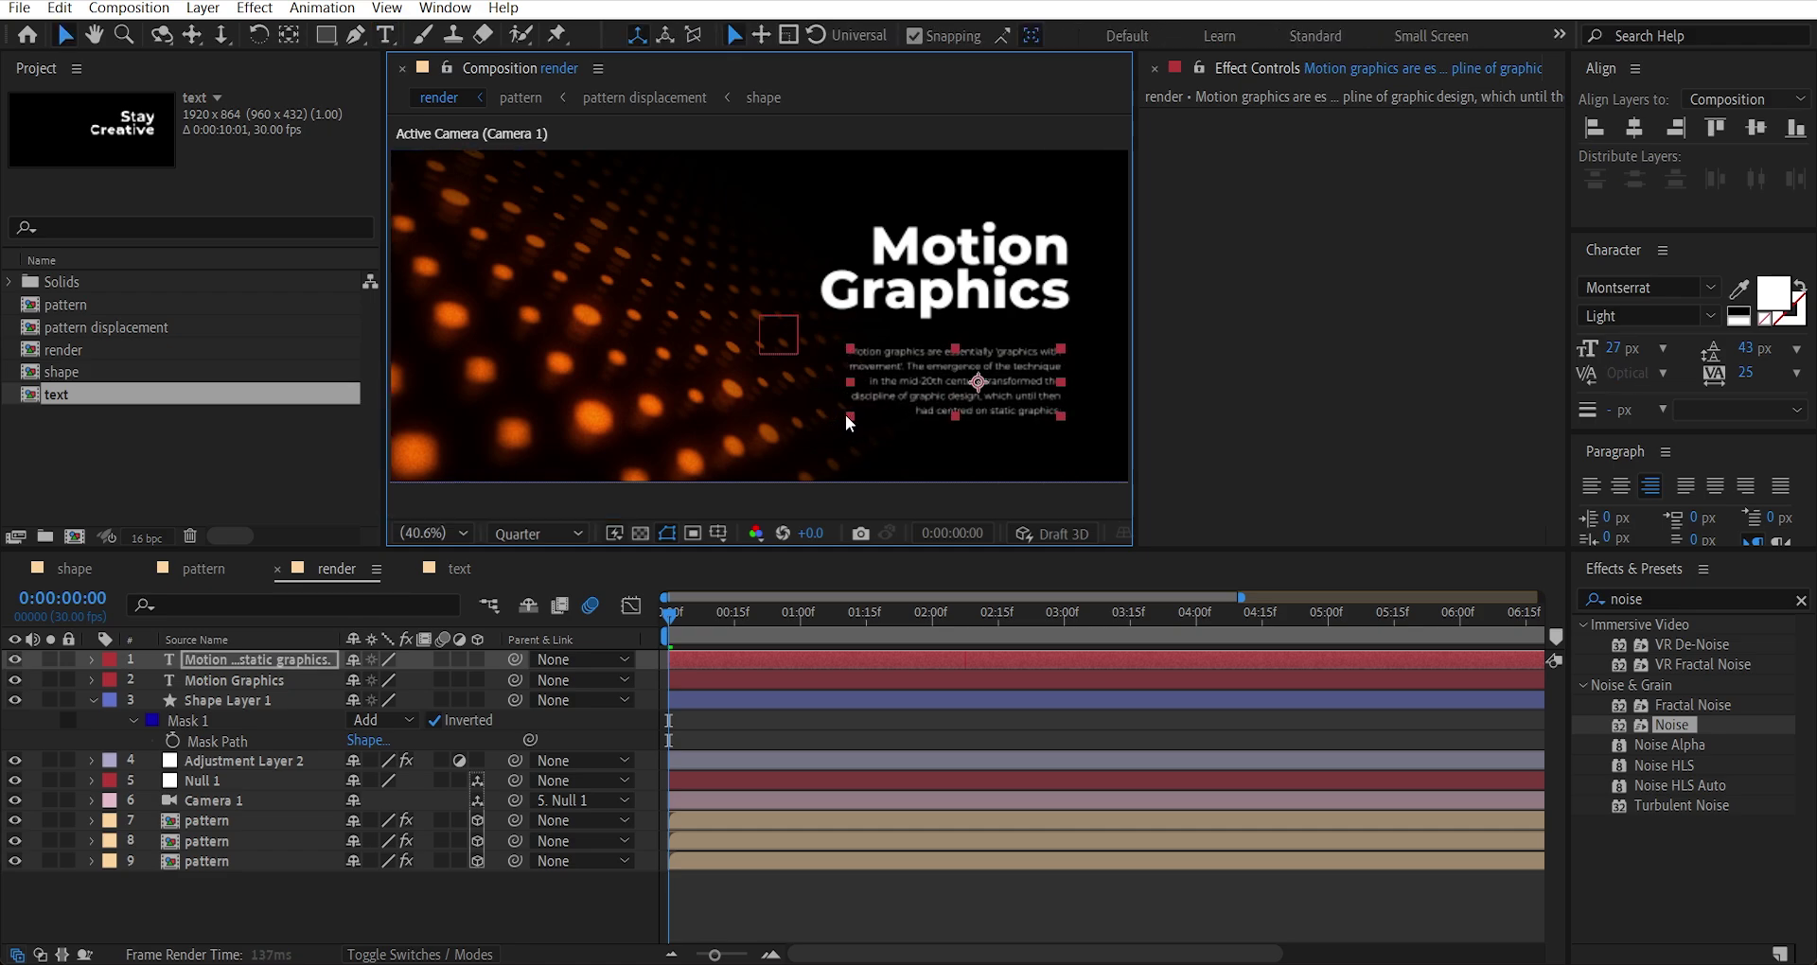
{"action": "left_click", "coordinate": [1042, 265], "text": "shift"}
{"action": "left_click", "coordinate": [1677, 129]}
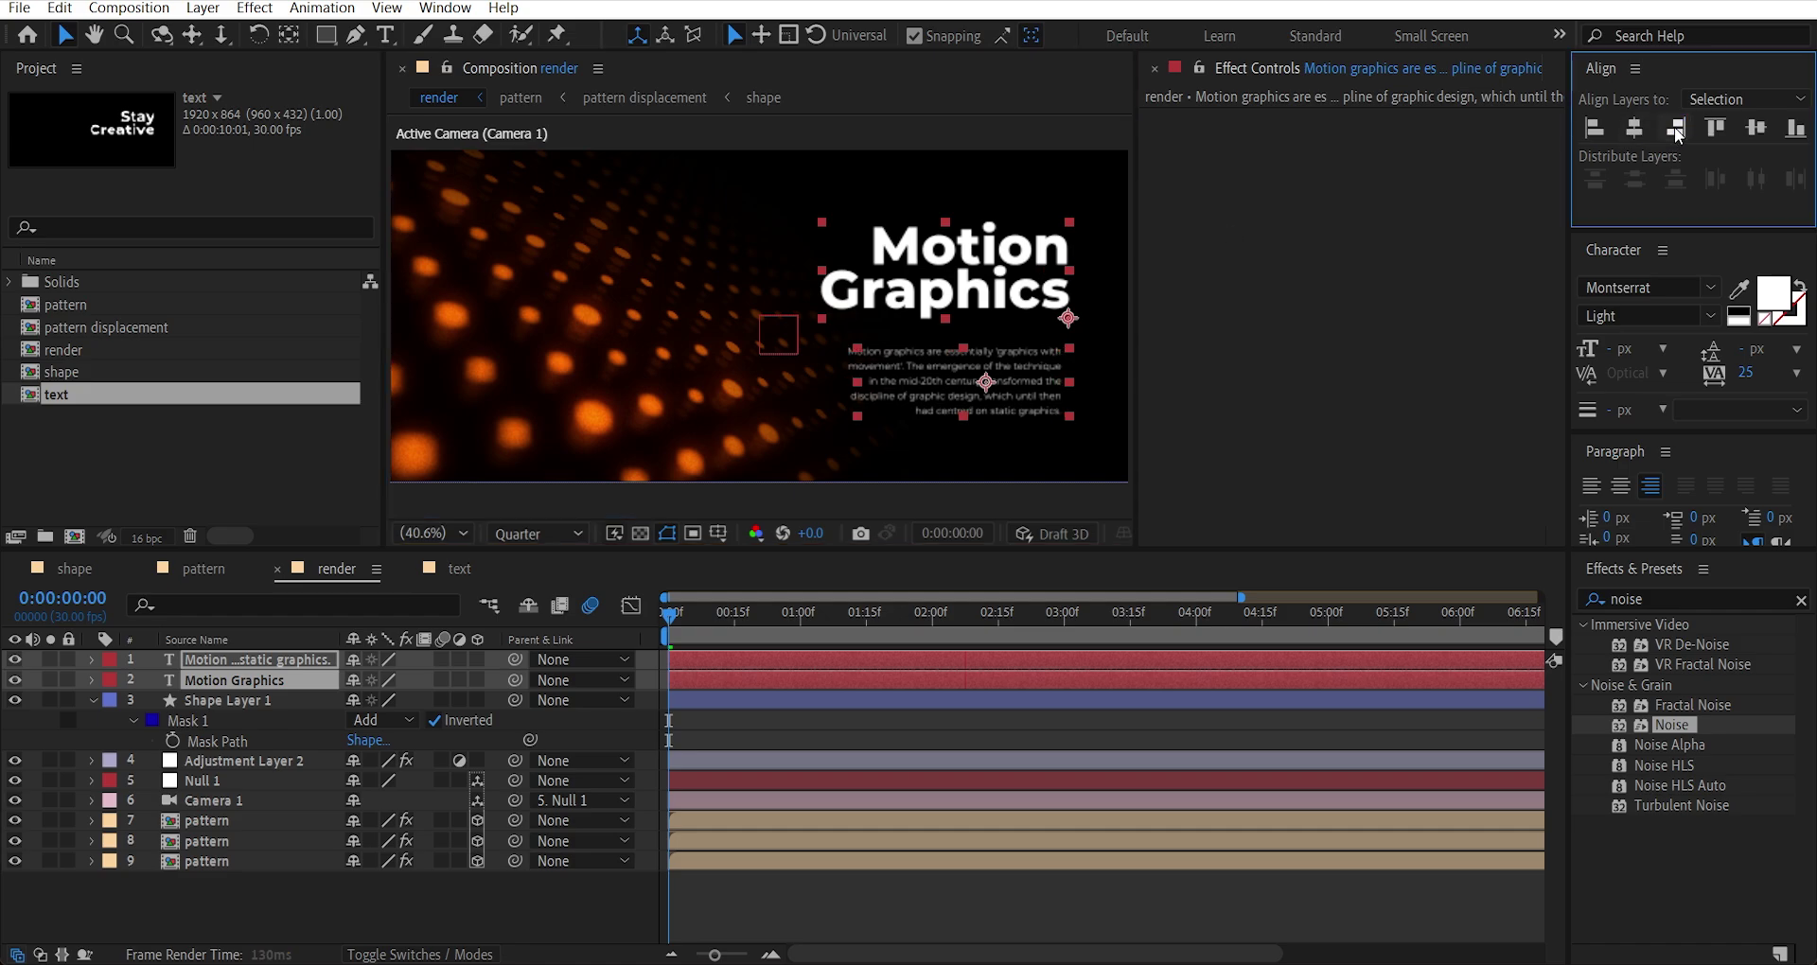
{"action": "left_click_drag", "start_coordinate": [996, 288], "coordinate": [997, 279]}
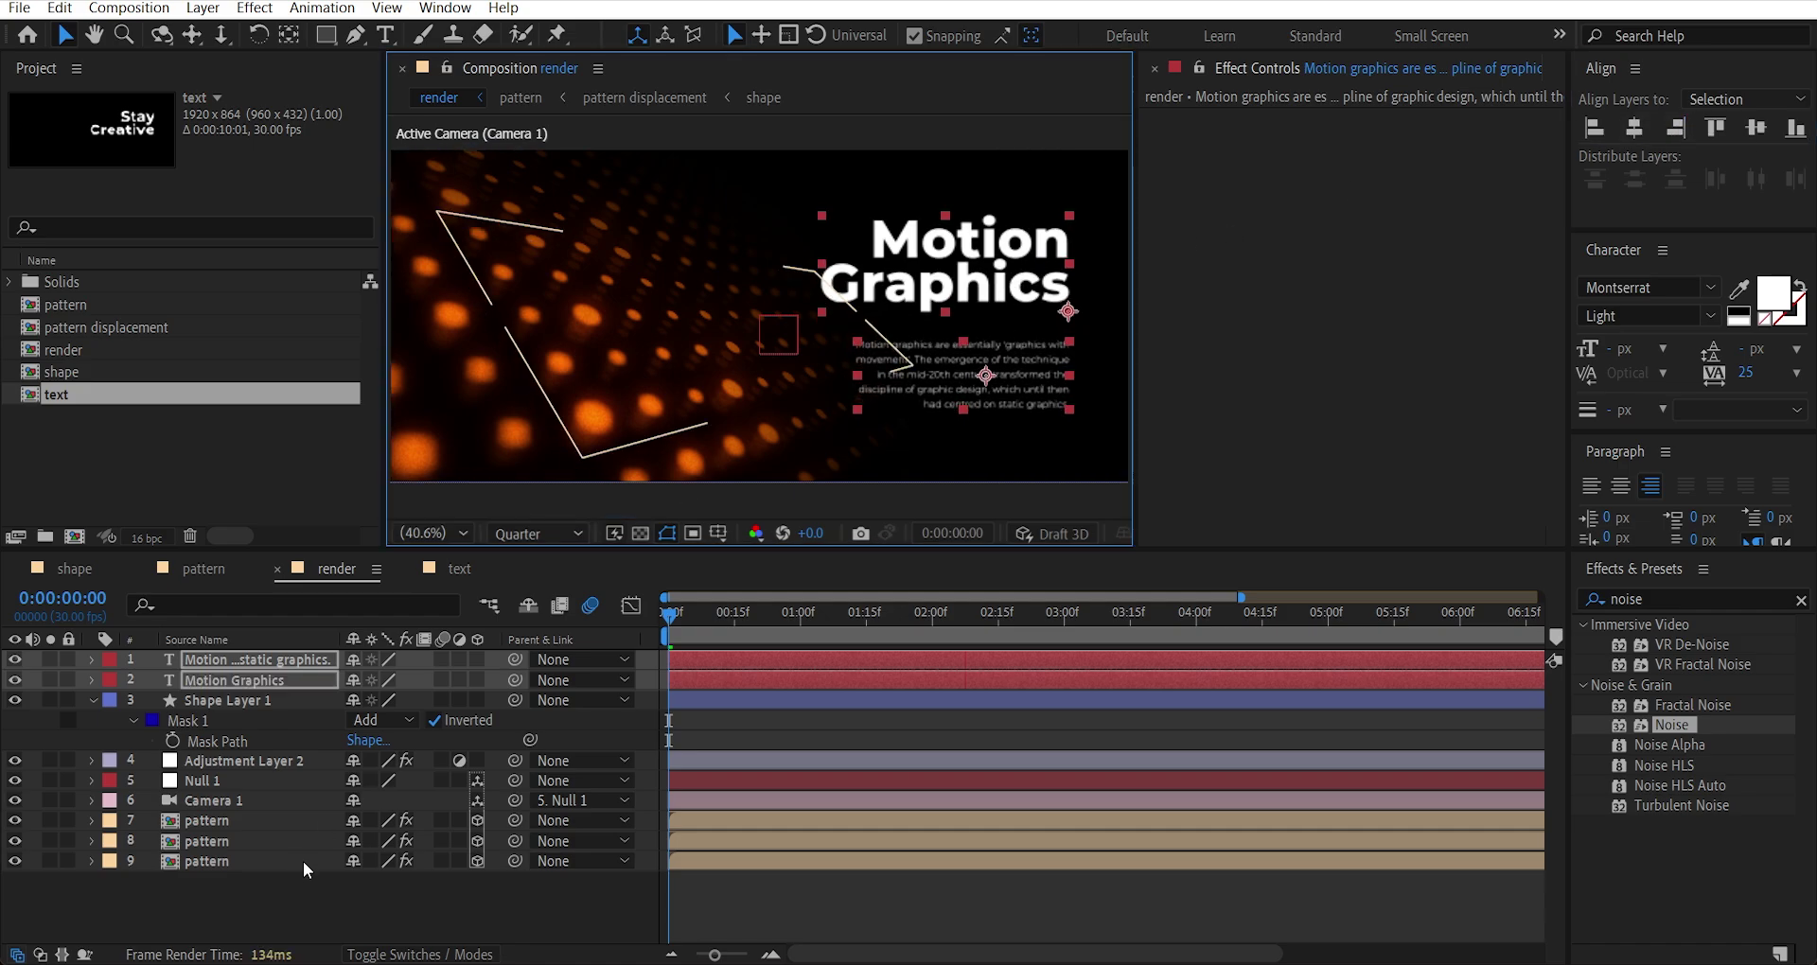
{"action": "left_click", "coordinate": [358, 897]}
{"action": "left_click", "coordinate": [96, 683]}
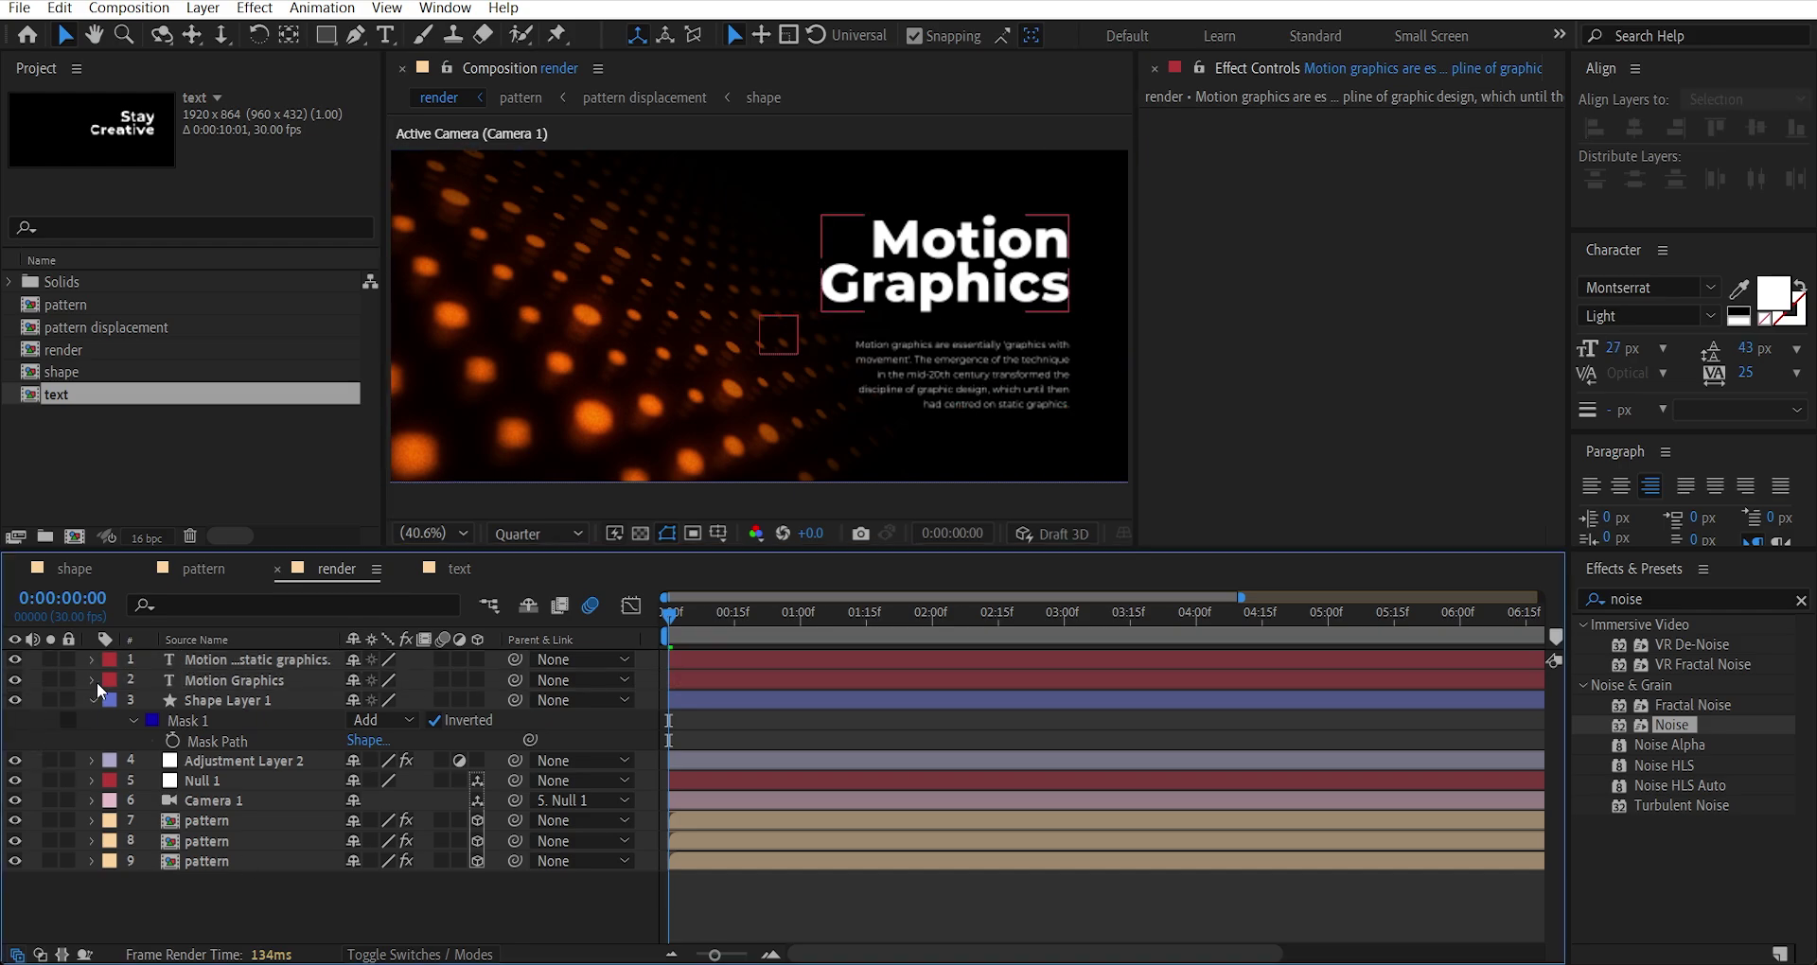
Add an Opacity text animator to the Motion Graphics title with Opacity at 0%.
{"action": "left_click", "coordinate": [93, 681]}
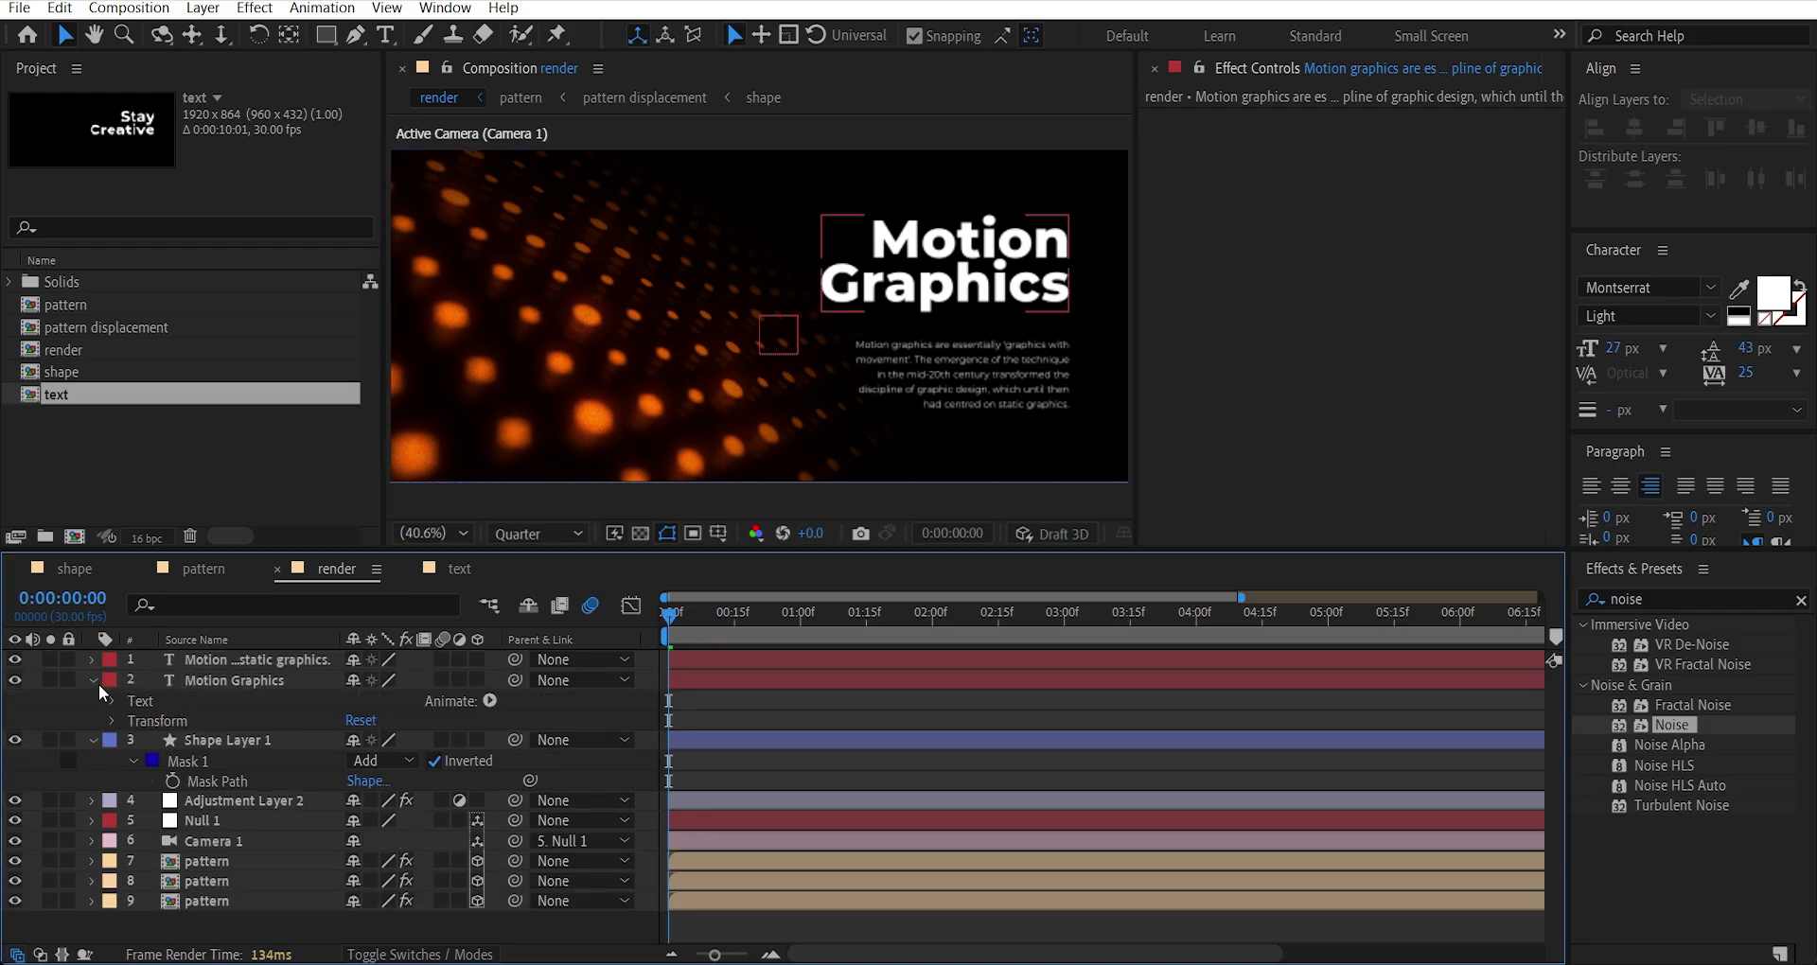
{"action": "left_click", "coordinate": [486, 701]}
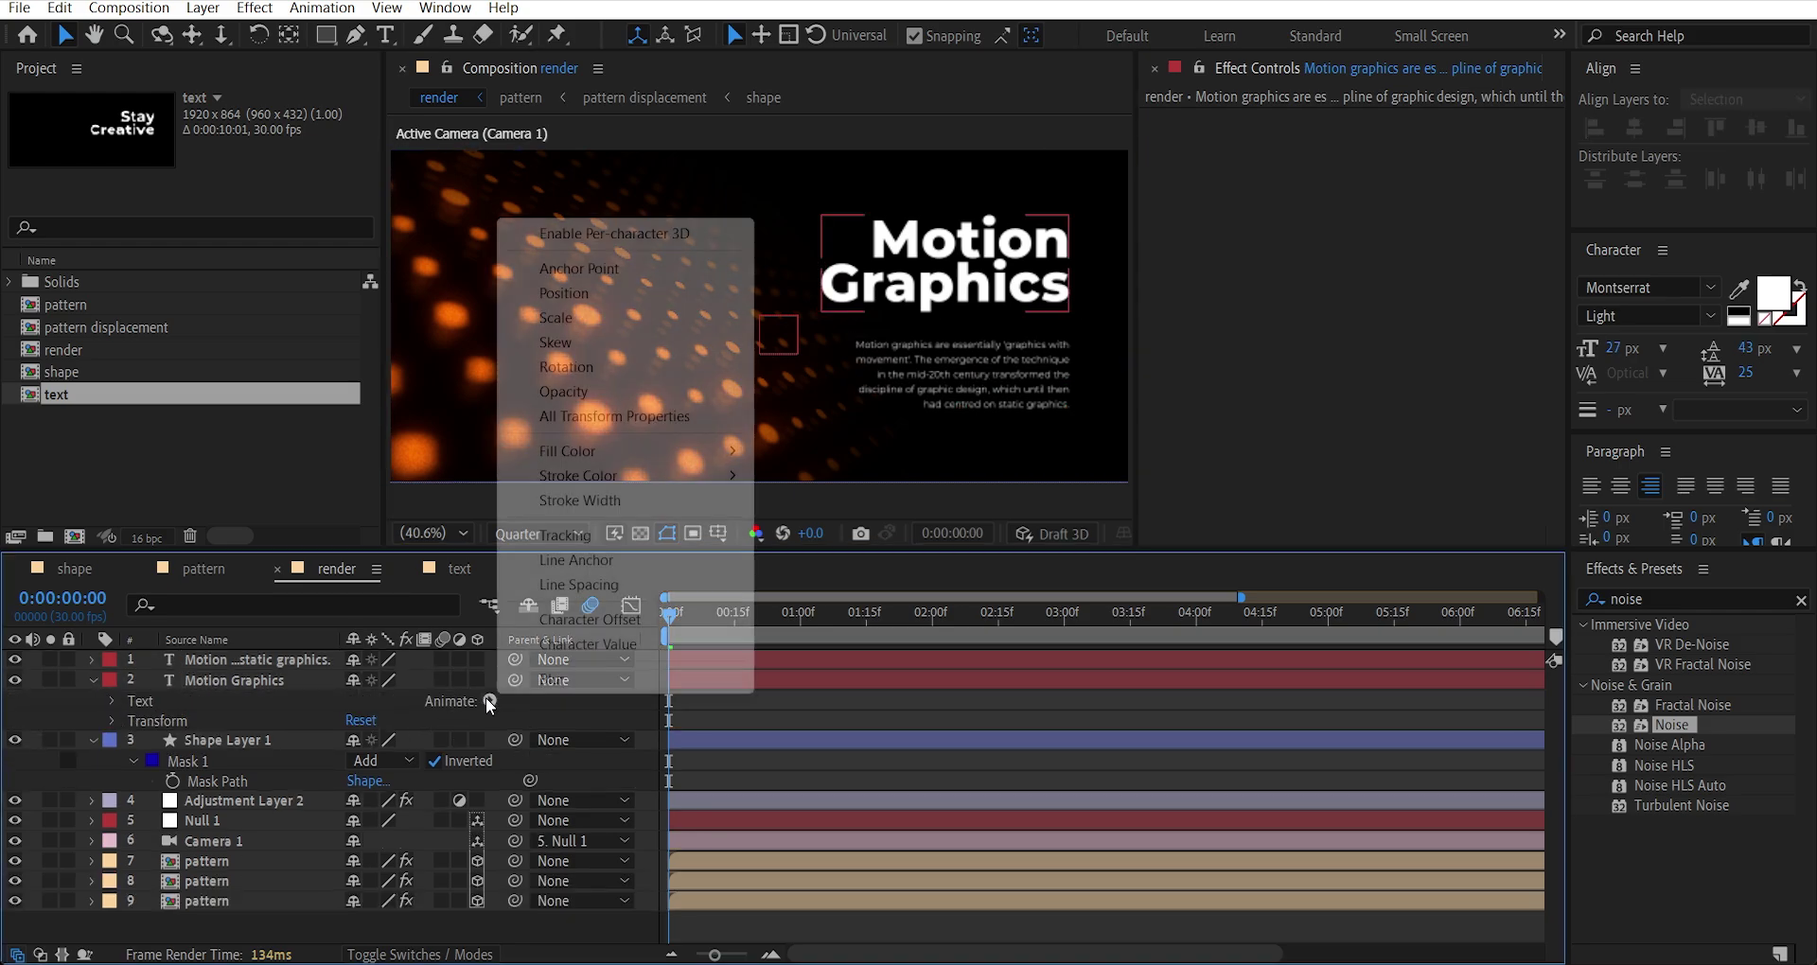
{"action": "left_click", "coordinate": [555, 395]}
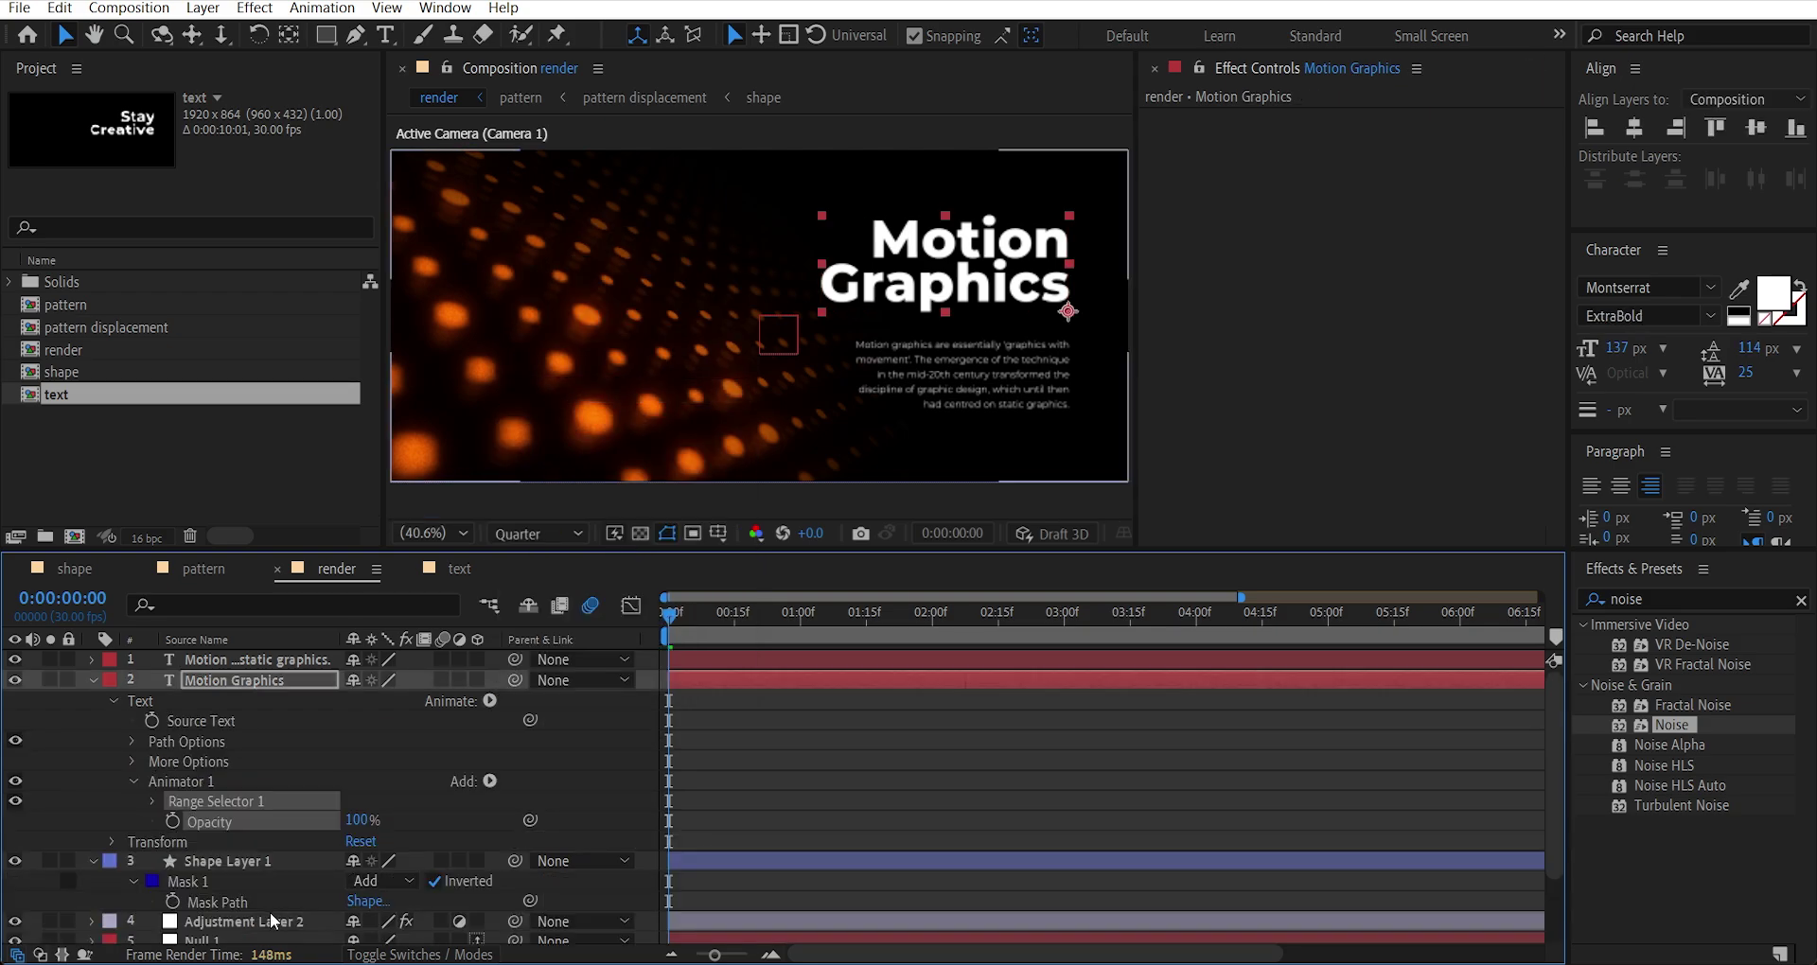
{"action": "left_click", "coordinate": [357, 821]}
{"action": "type", "text": "0"}
{"action": "key", "text": "Return"}
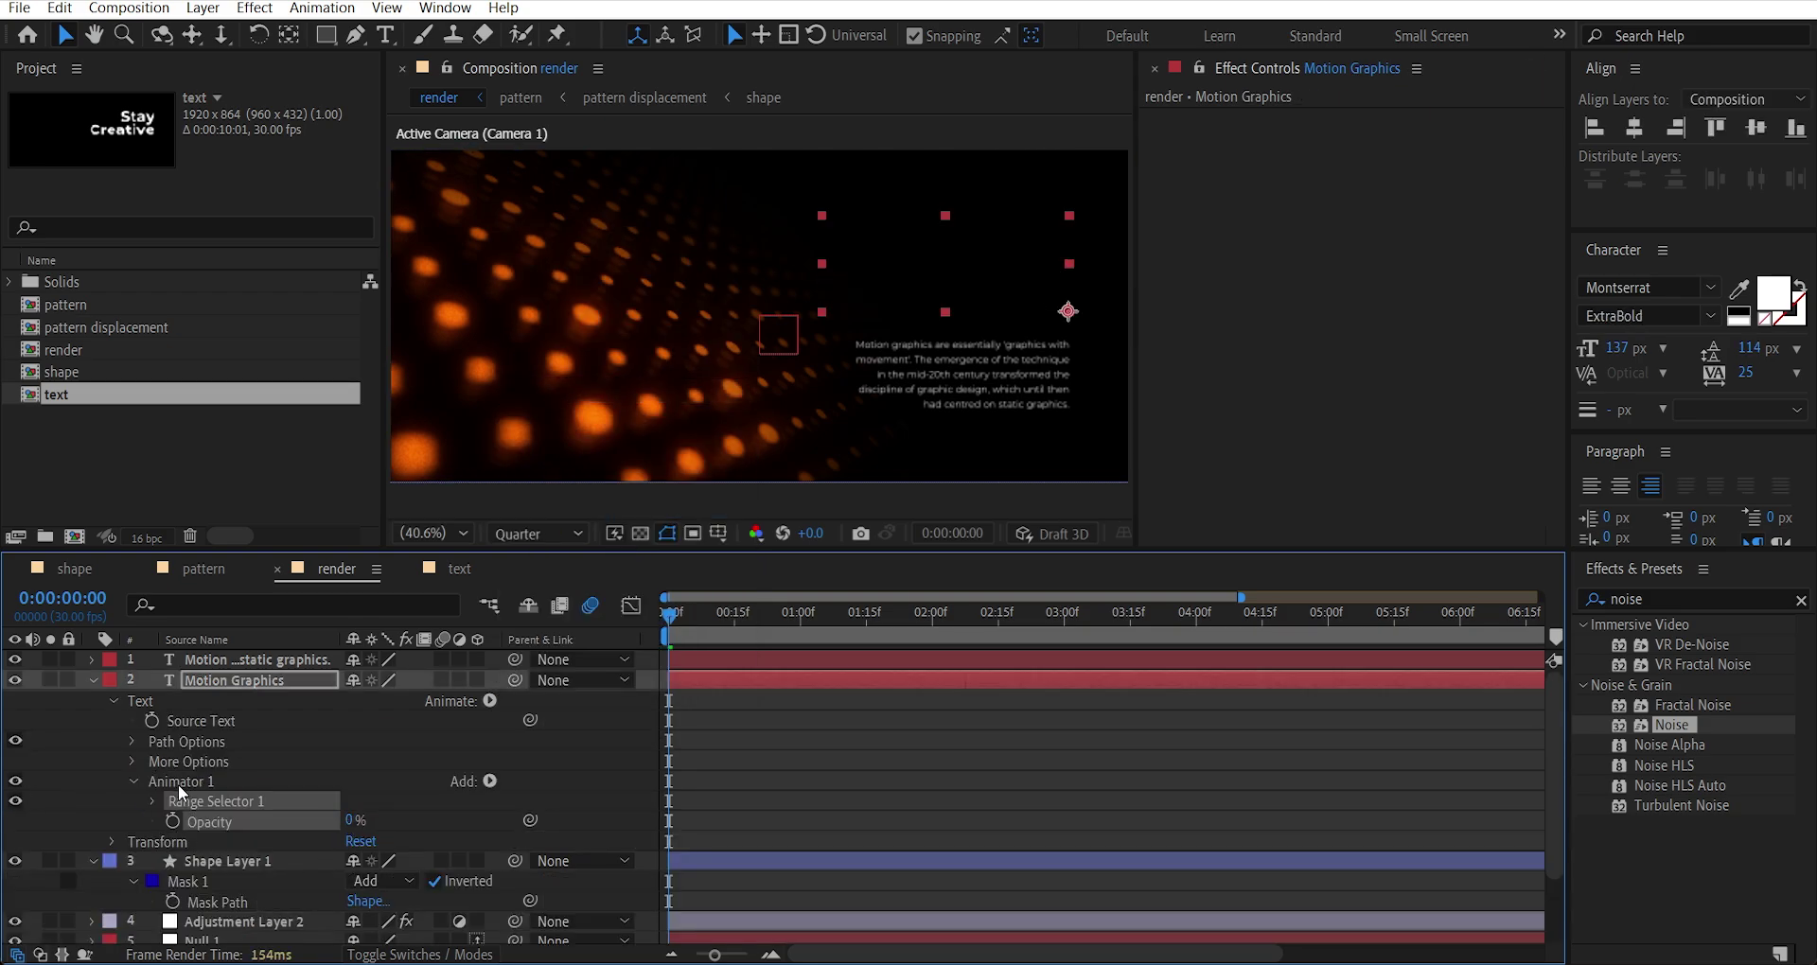
Keyframe Start from 0% to 100% over the first second and Offset to -100% at frame 0.
{"action": "left_click", "coordinate": [155, 801]}
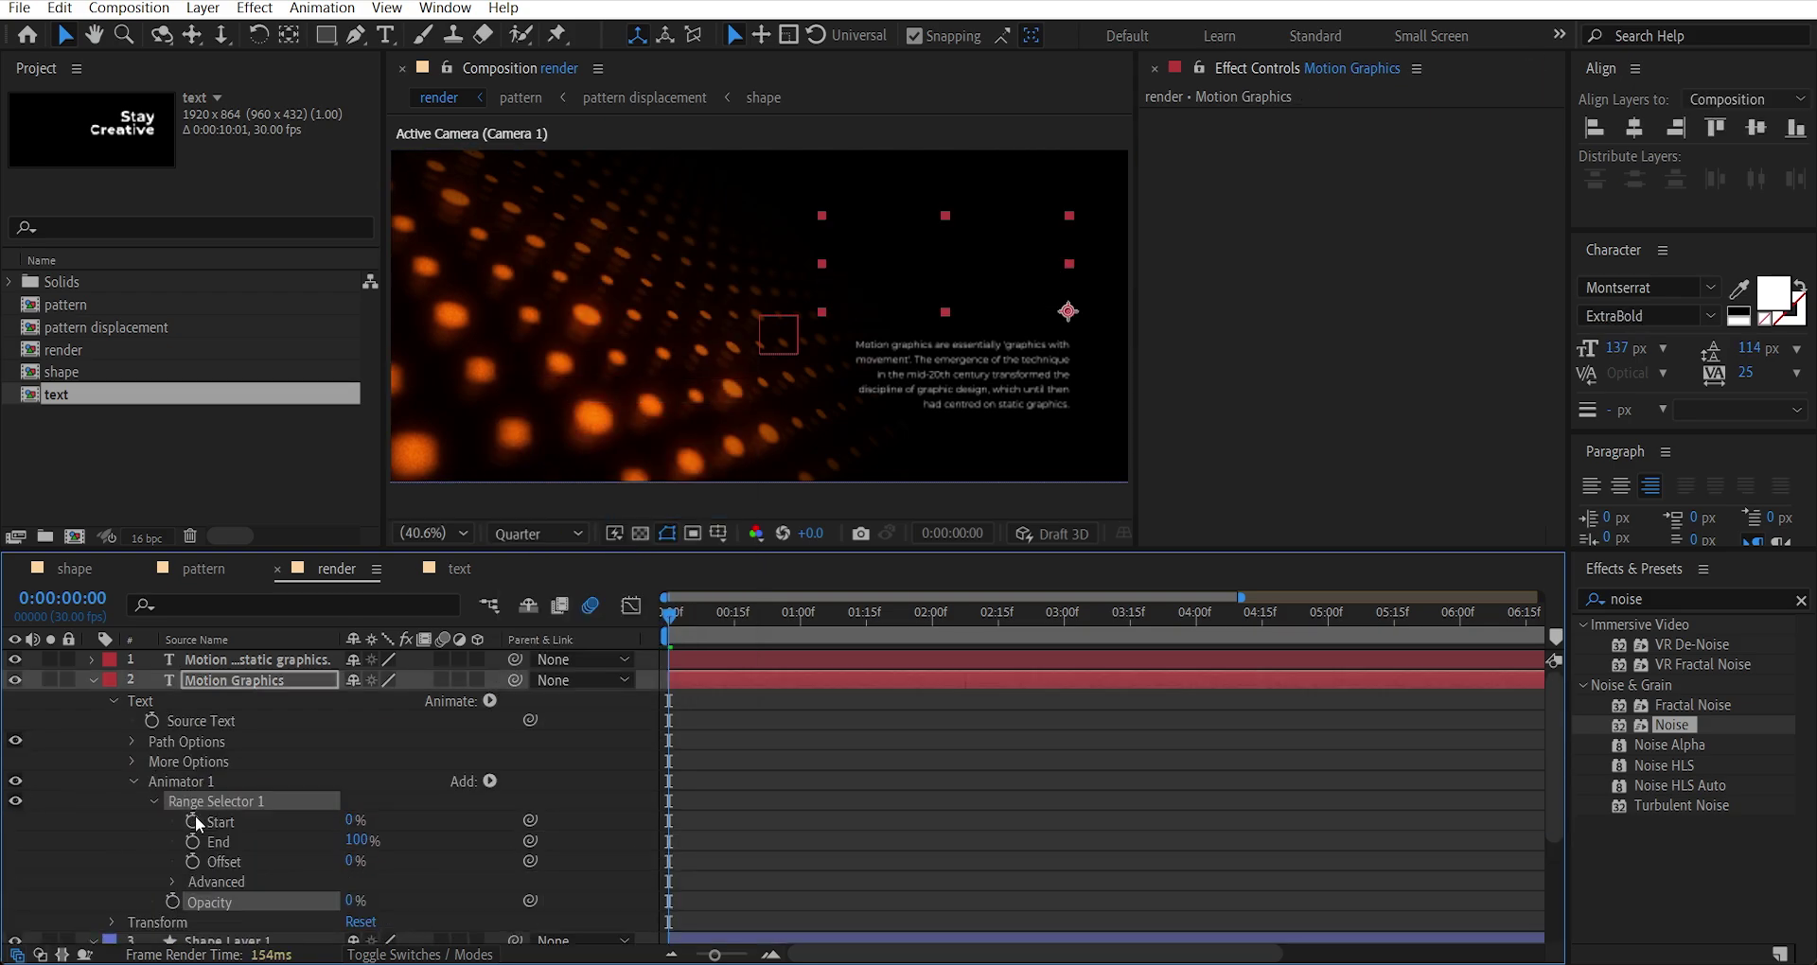
{"action": "left_click", "coordinate": [194, 819]}
{"action": "left_click", "coordinate": [194, 860]}
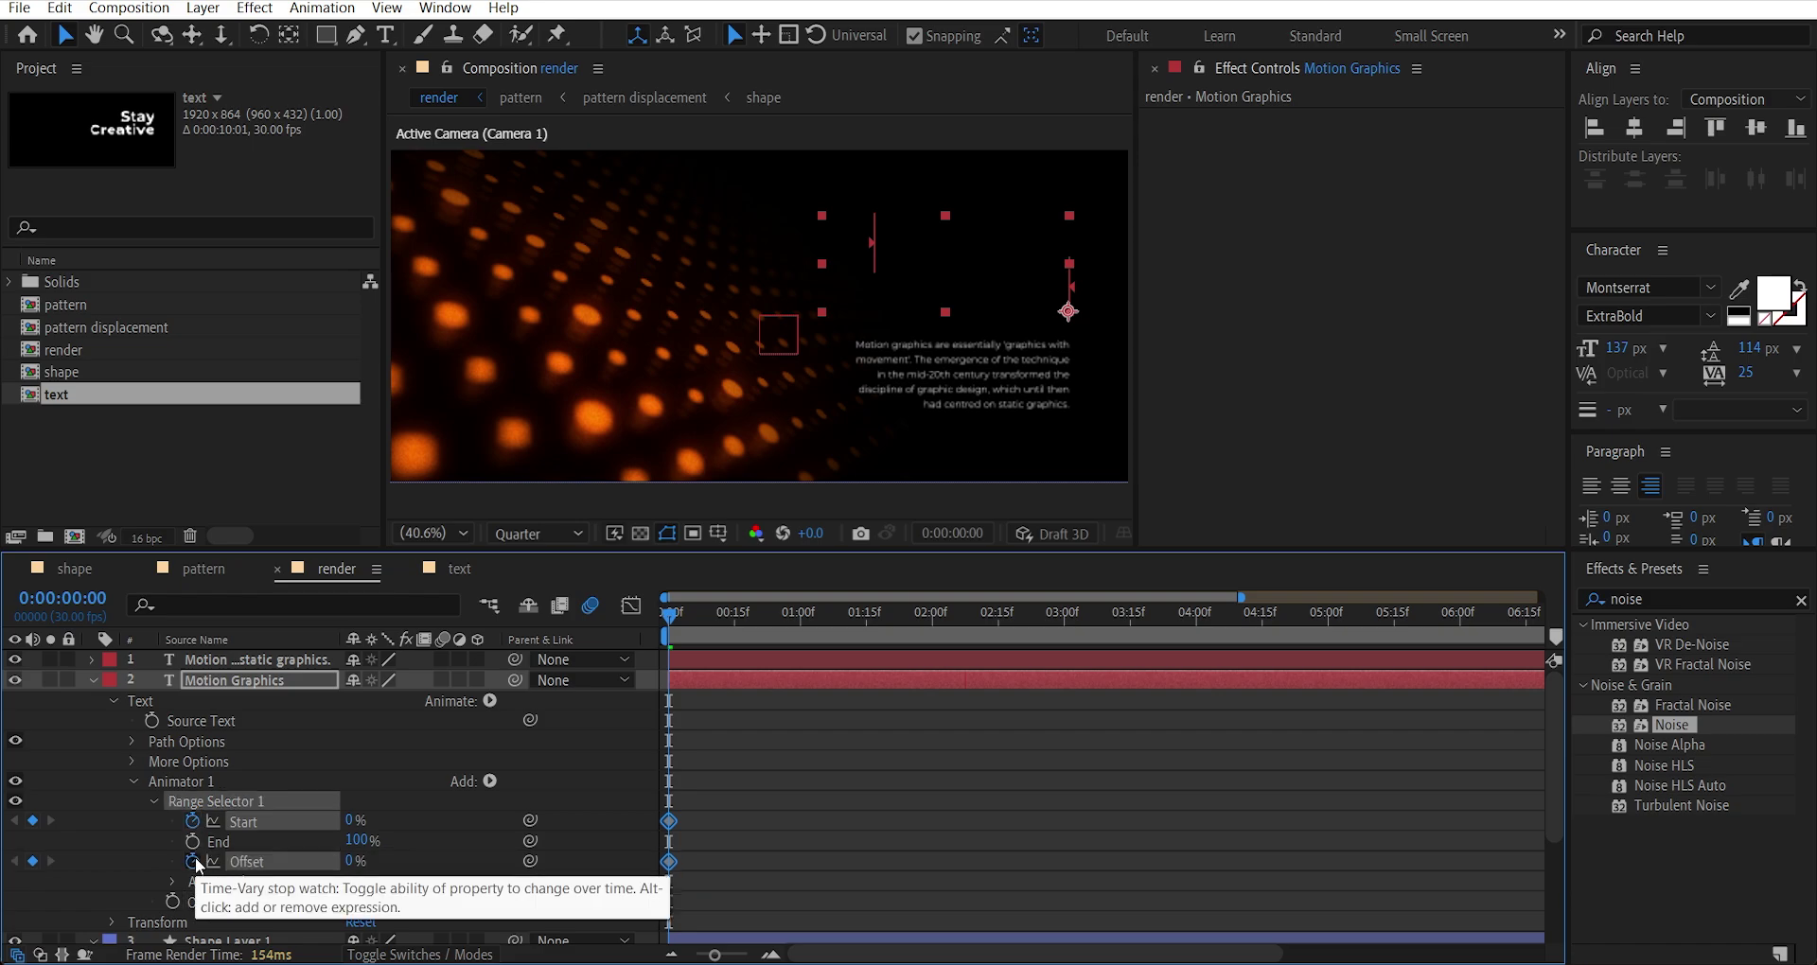
{"action": "left_click", "coordinate": [801, 625]}
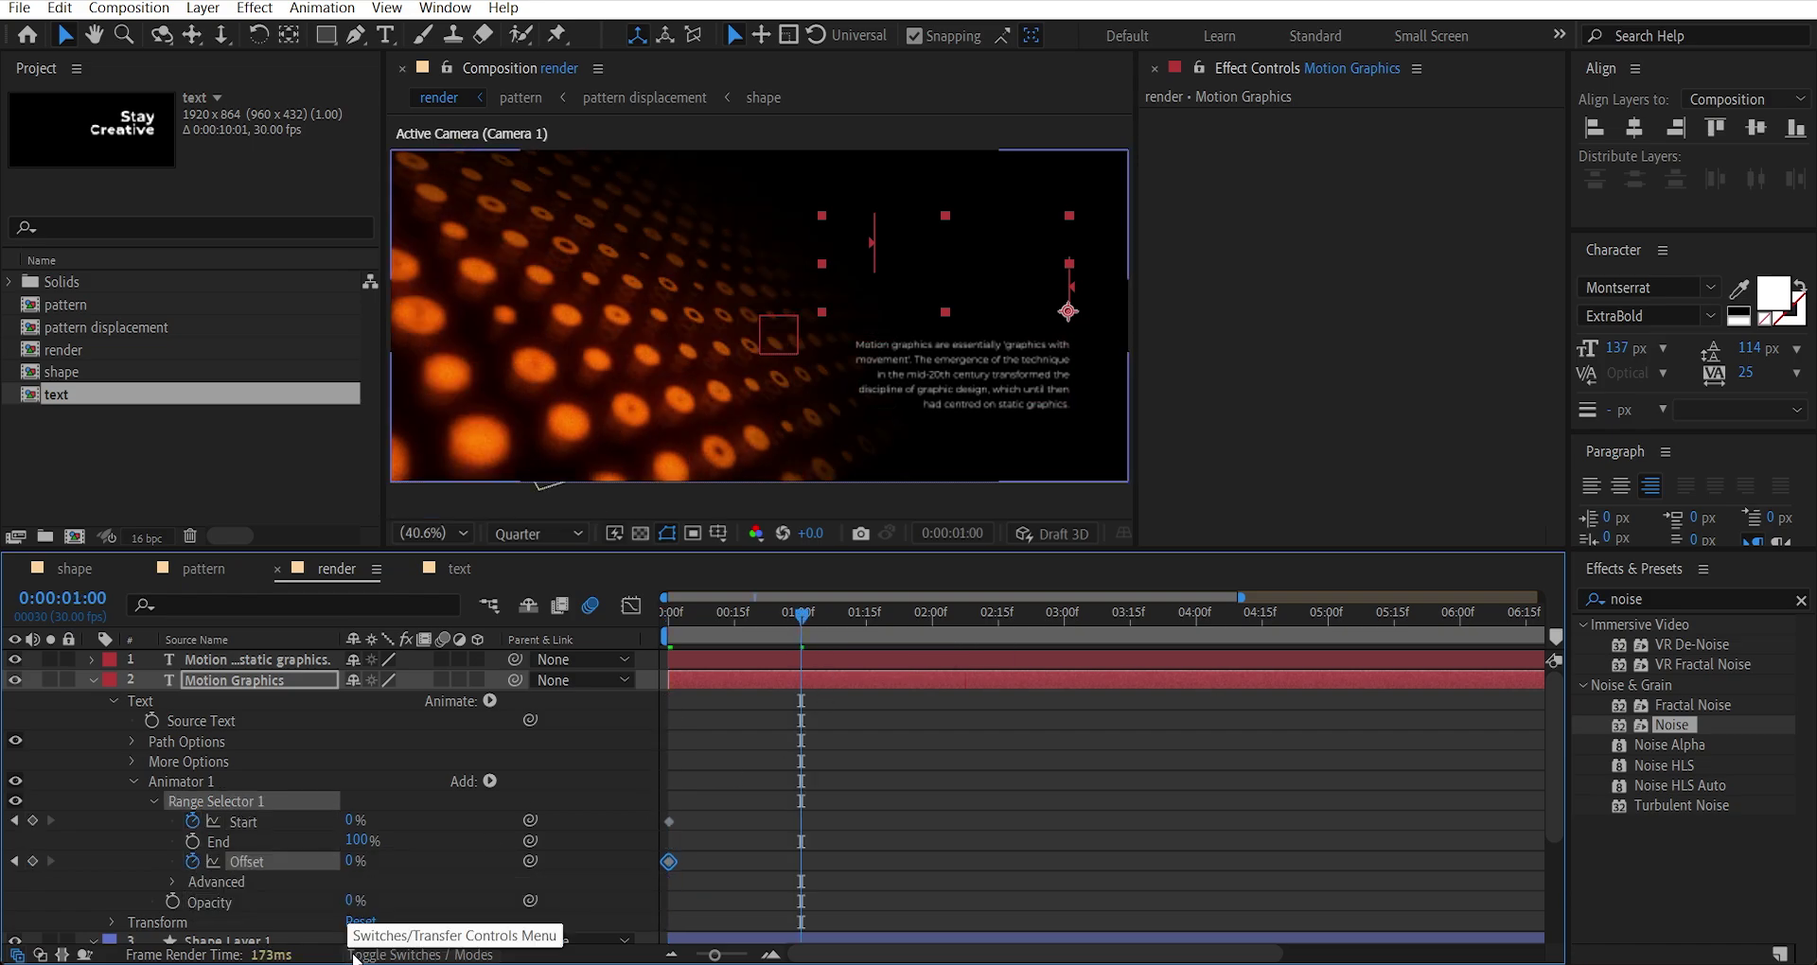
{"action": "left_click_drag", "start_coordinate": [350, 822], "coordinate": [408, 860]}
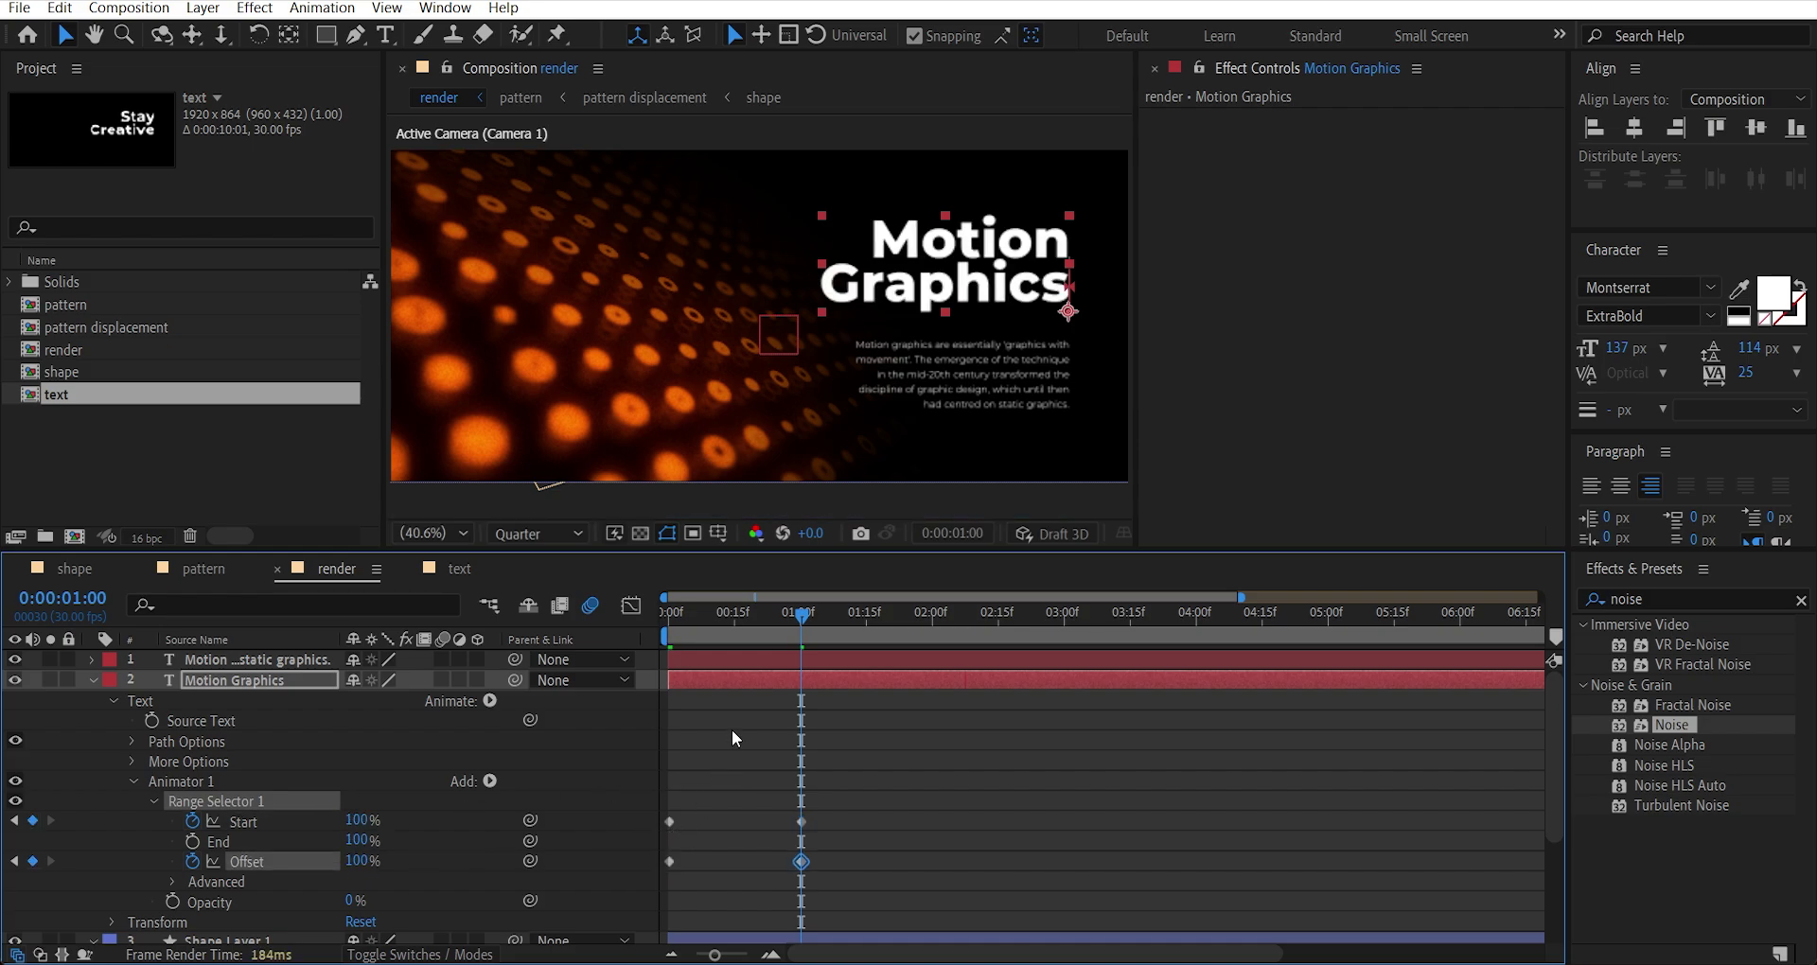
{"action": "left_click_drag", "start_coordinate": [769, 616], "coordinate": [649, 632]}
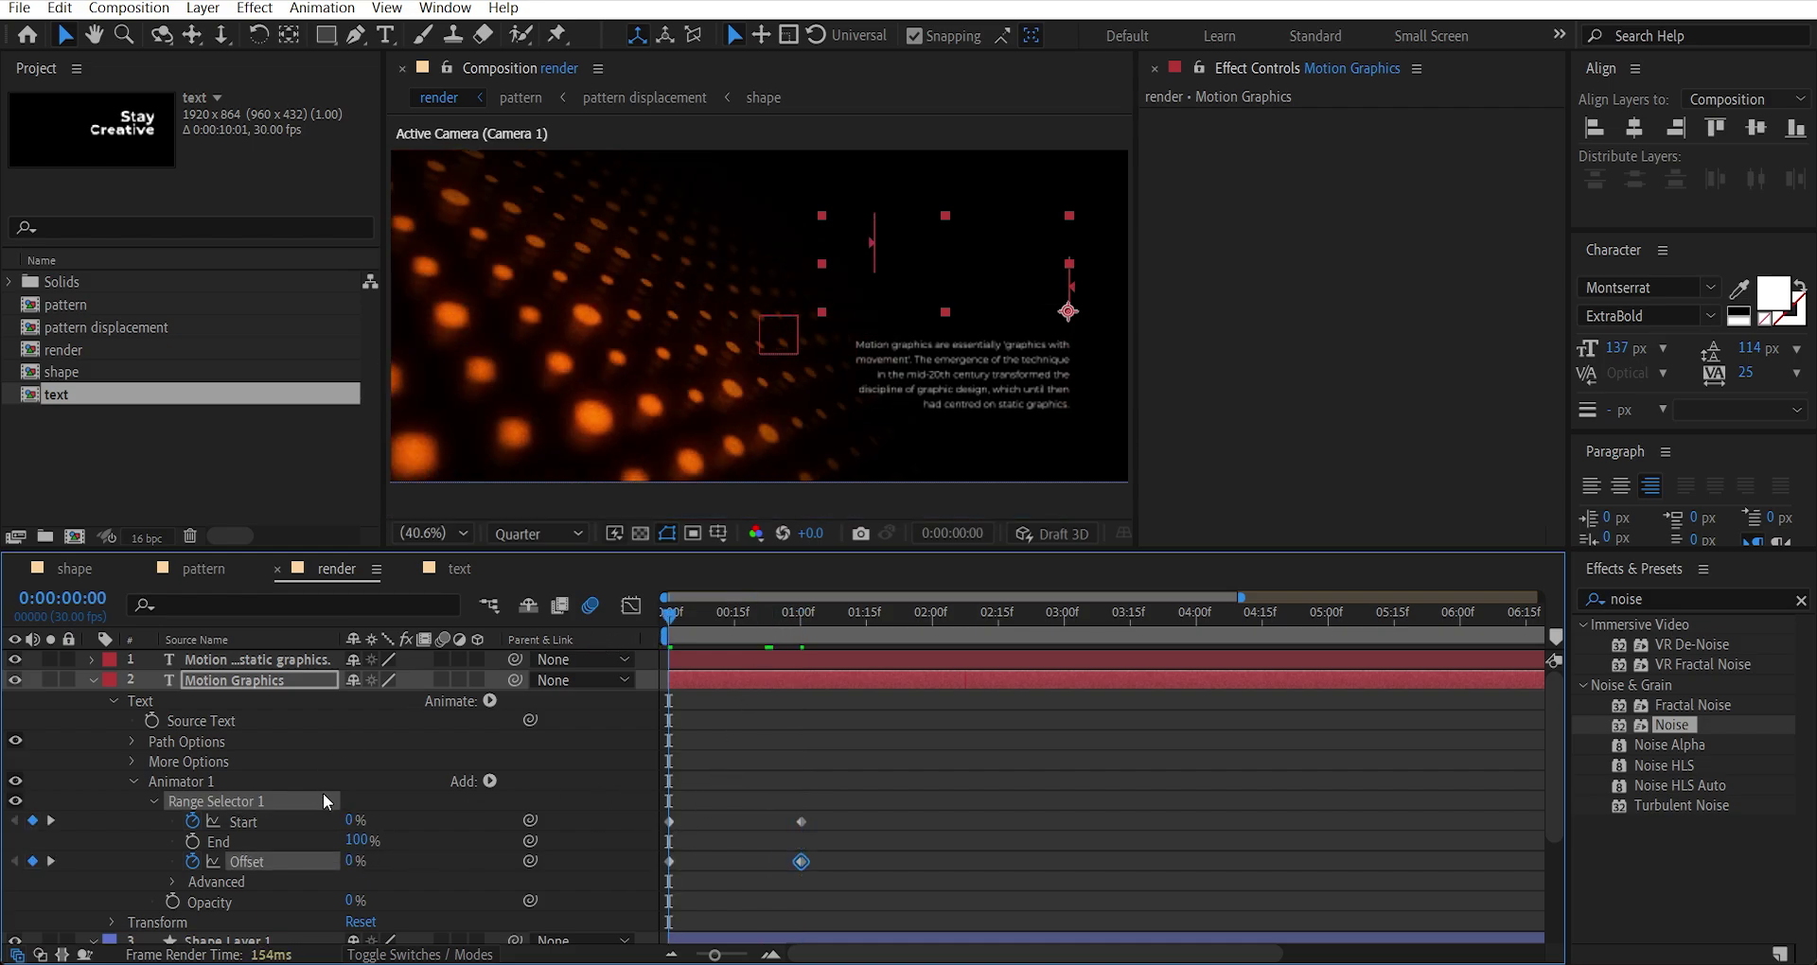
{"action": "left_click_drag", "start_coordinate": [355, 859], "coordinate": [114, 872]}
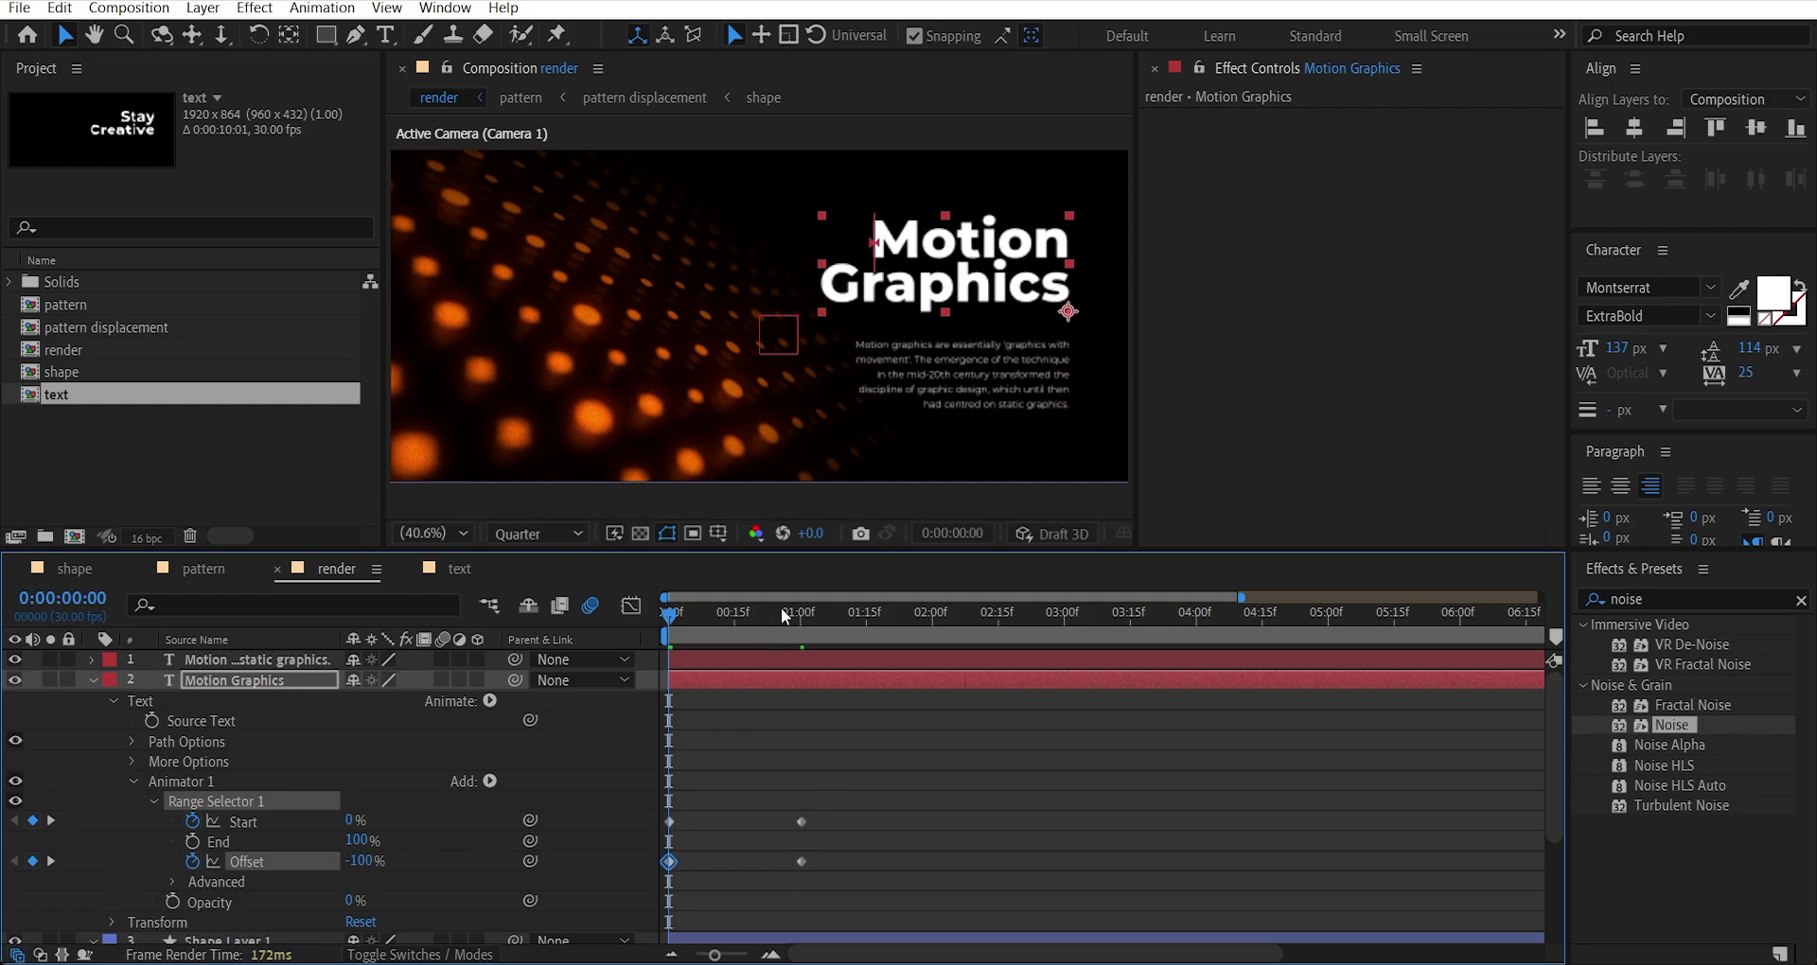
Set the range selector to Ramp Up shape, Ease High -100%, Ease Low 80%, Randomize Order On.
{"action": "left_click", "coordinate": [173, 880]}
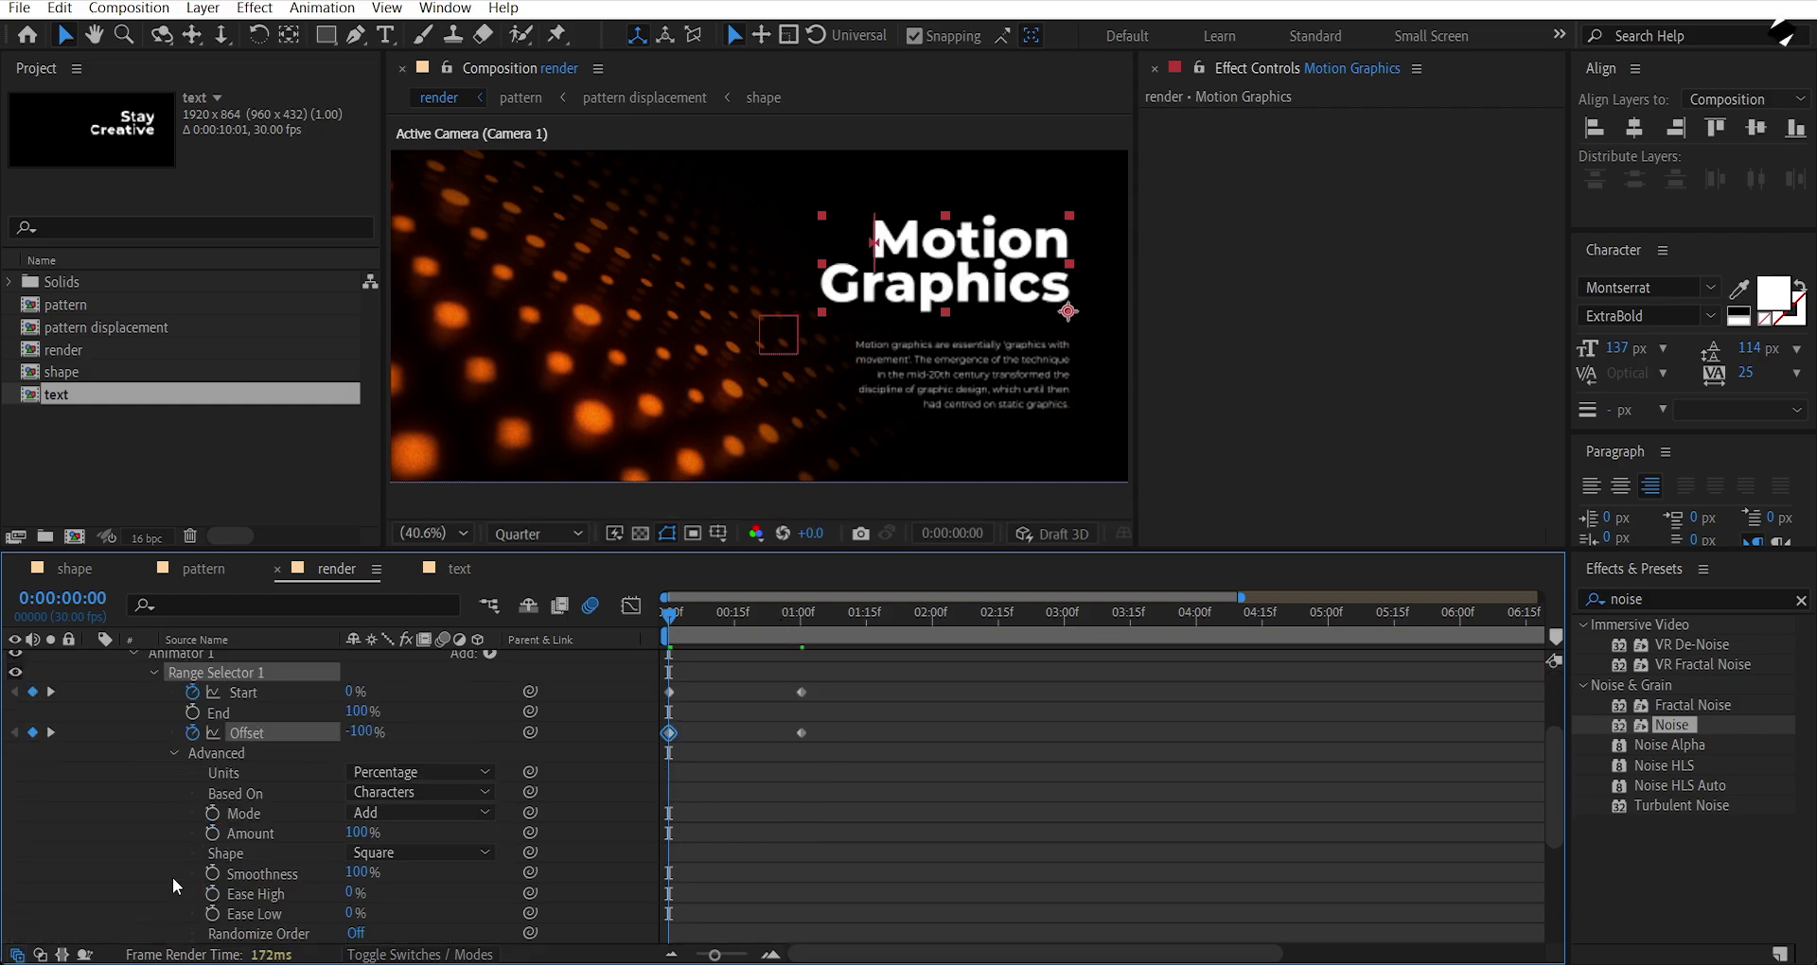
{"action": "left_click", "coordinate": [383, 864]}
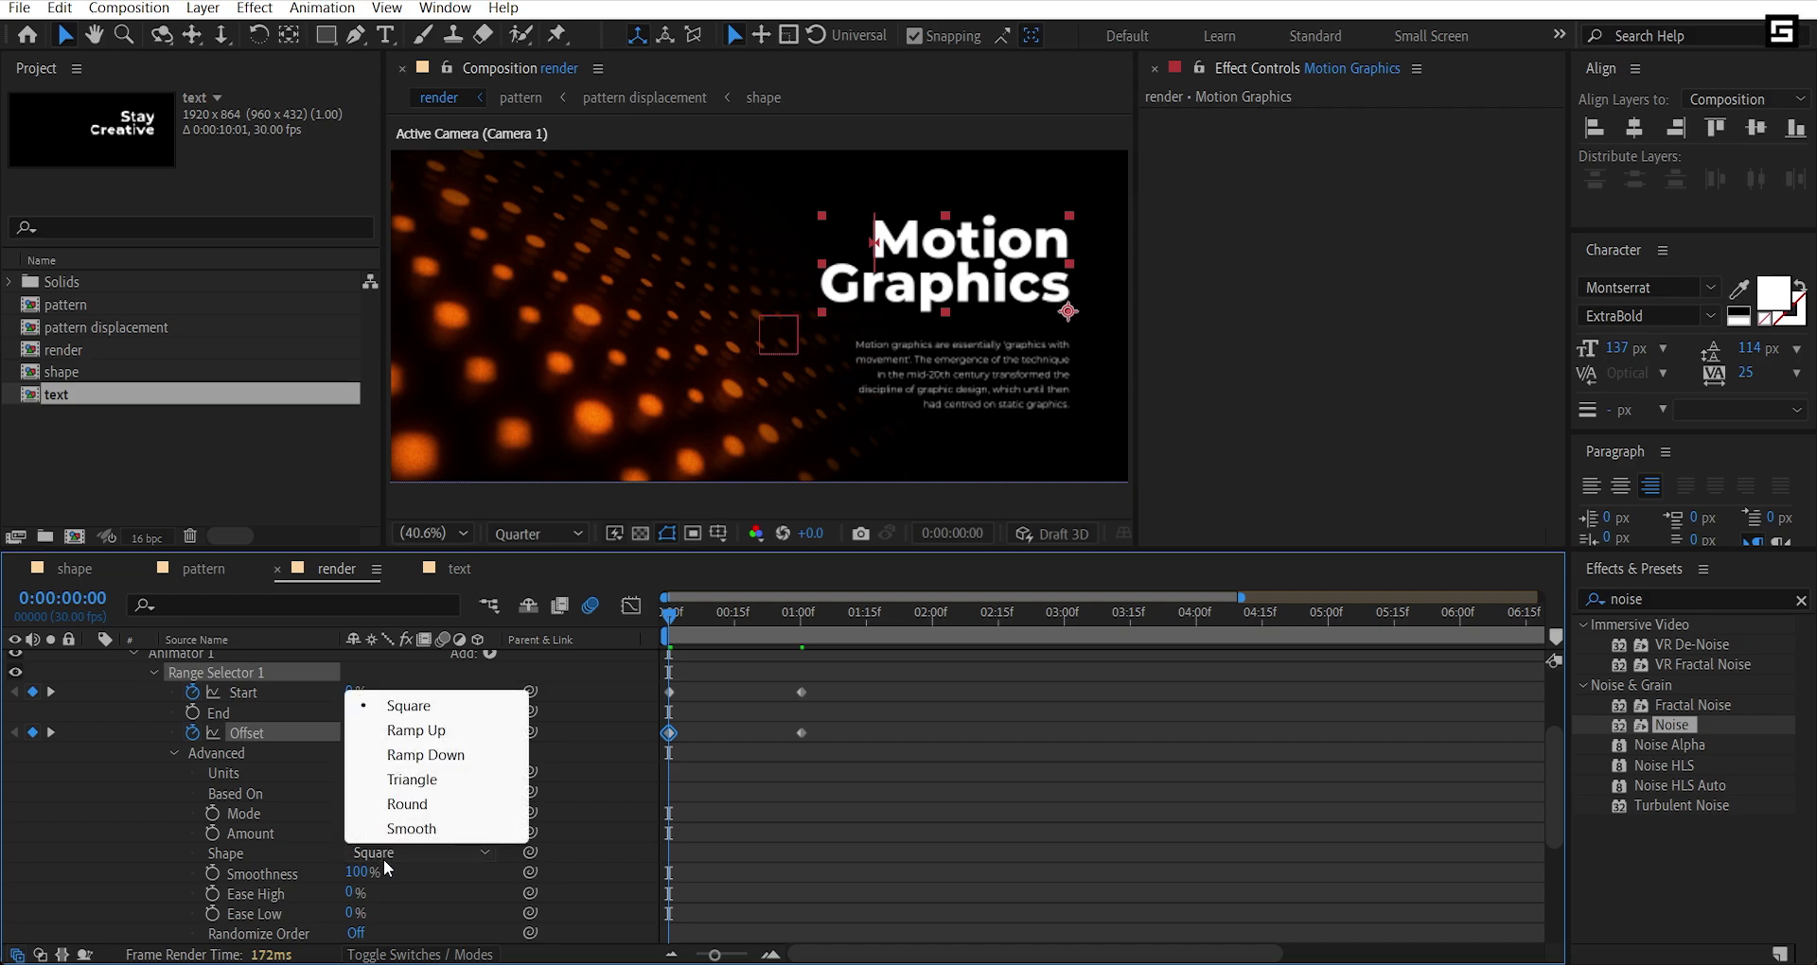
{"action": "left_click", "coordinate": [446, 734]}
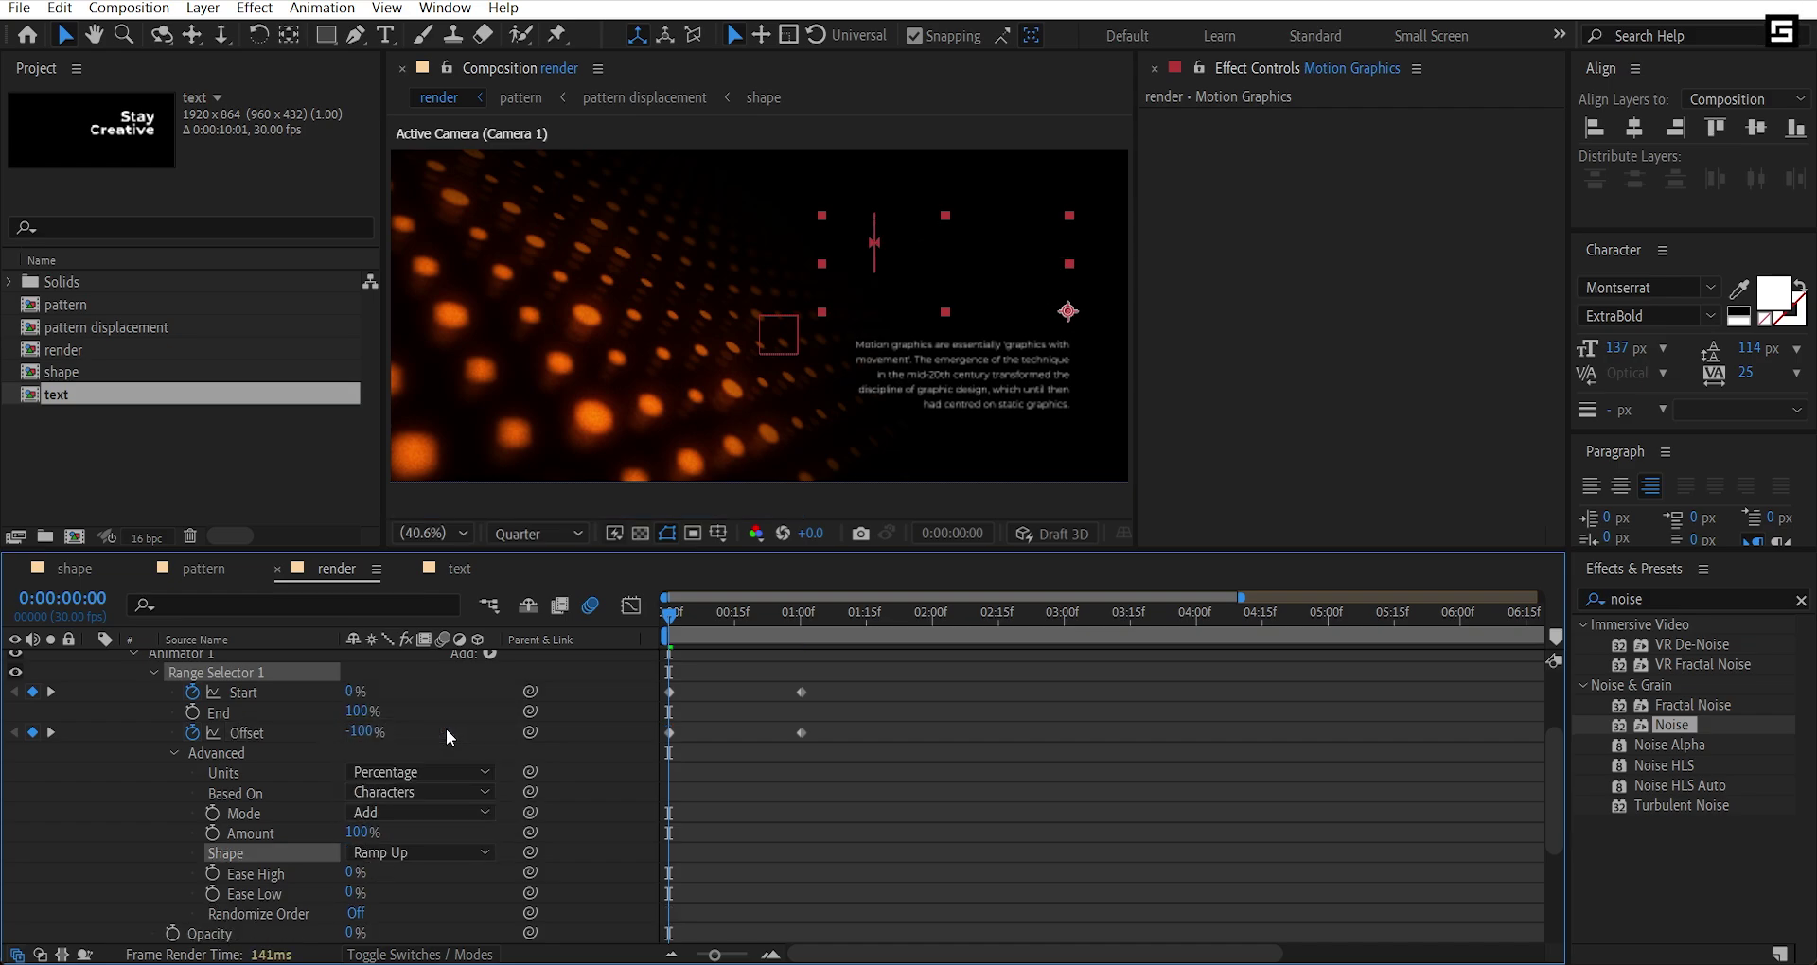
{"action": "left_click", "coordinate": [349, 874]}
{"action": "key", "text": "Return"}
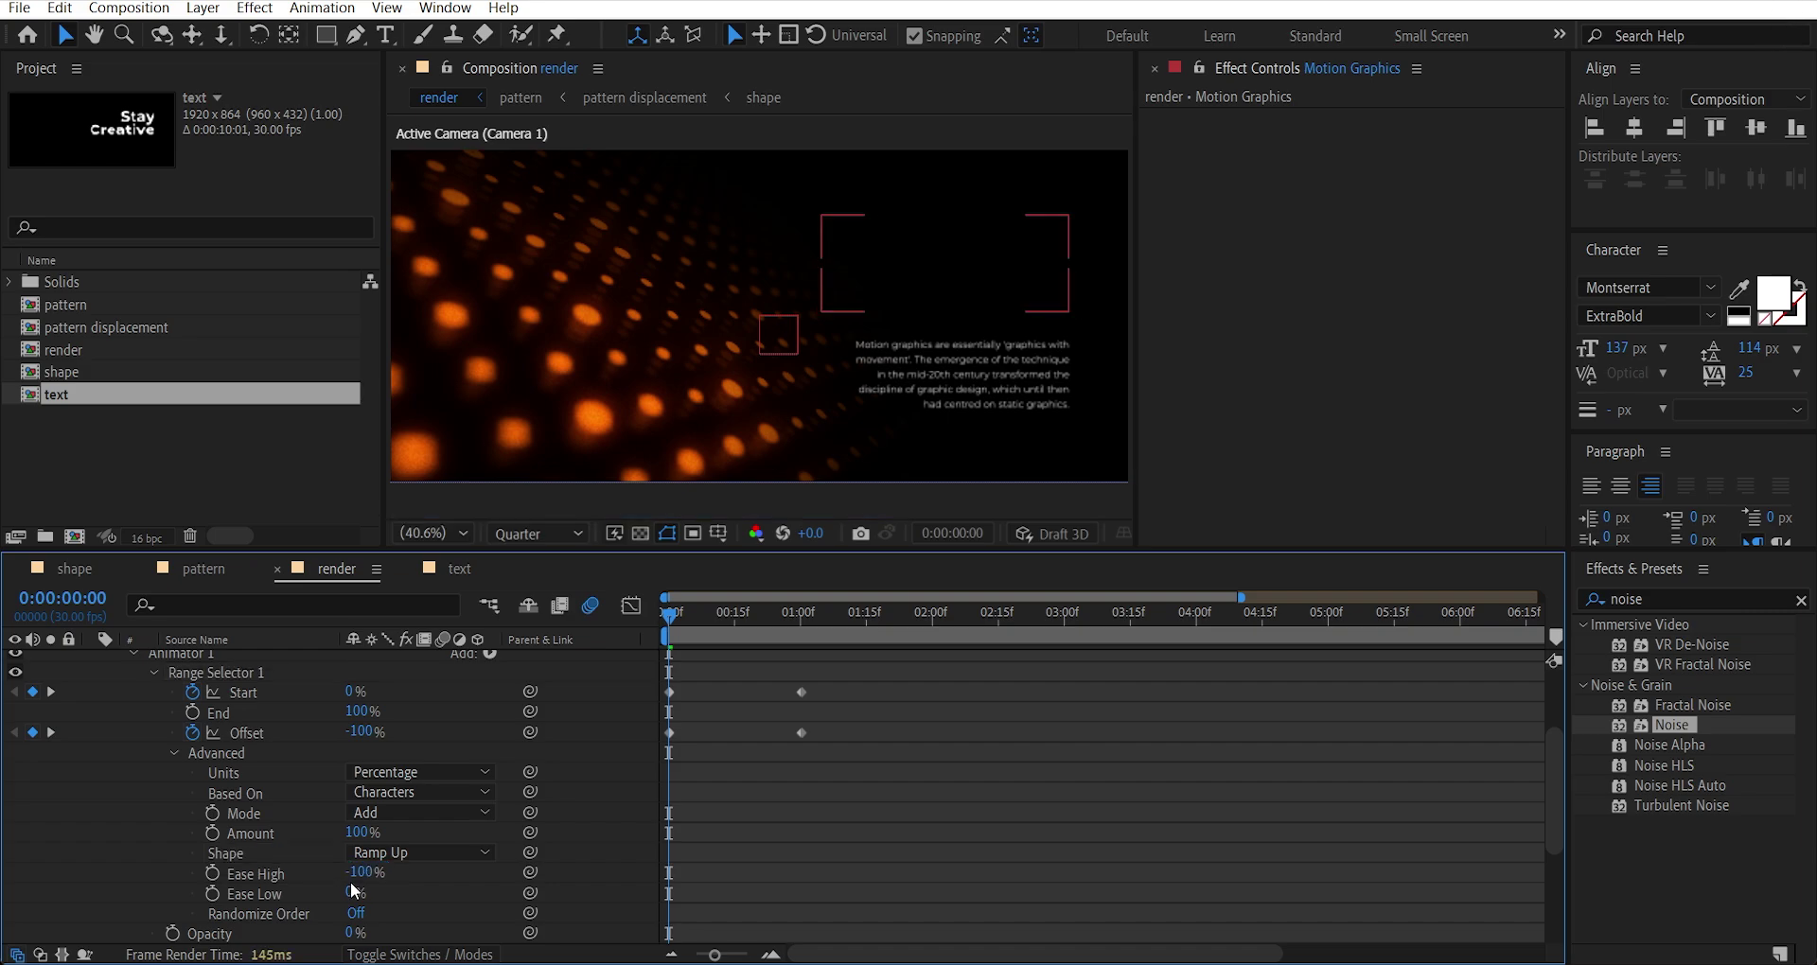
{"action": "left_click", "coordinate": [352, 892]}
{"action": "type", "text": "80"}
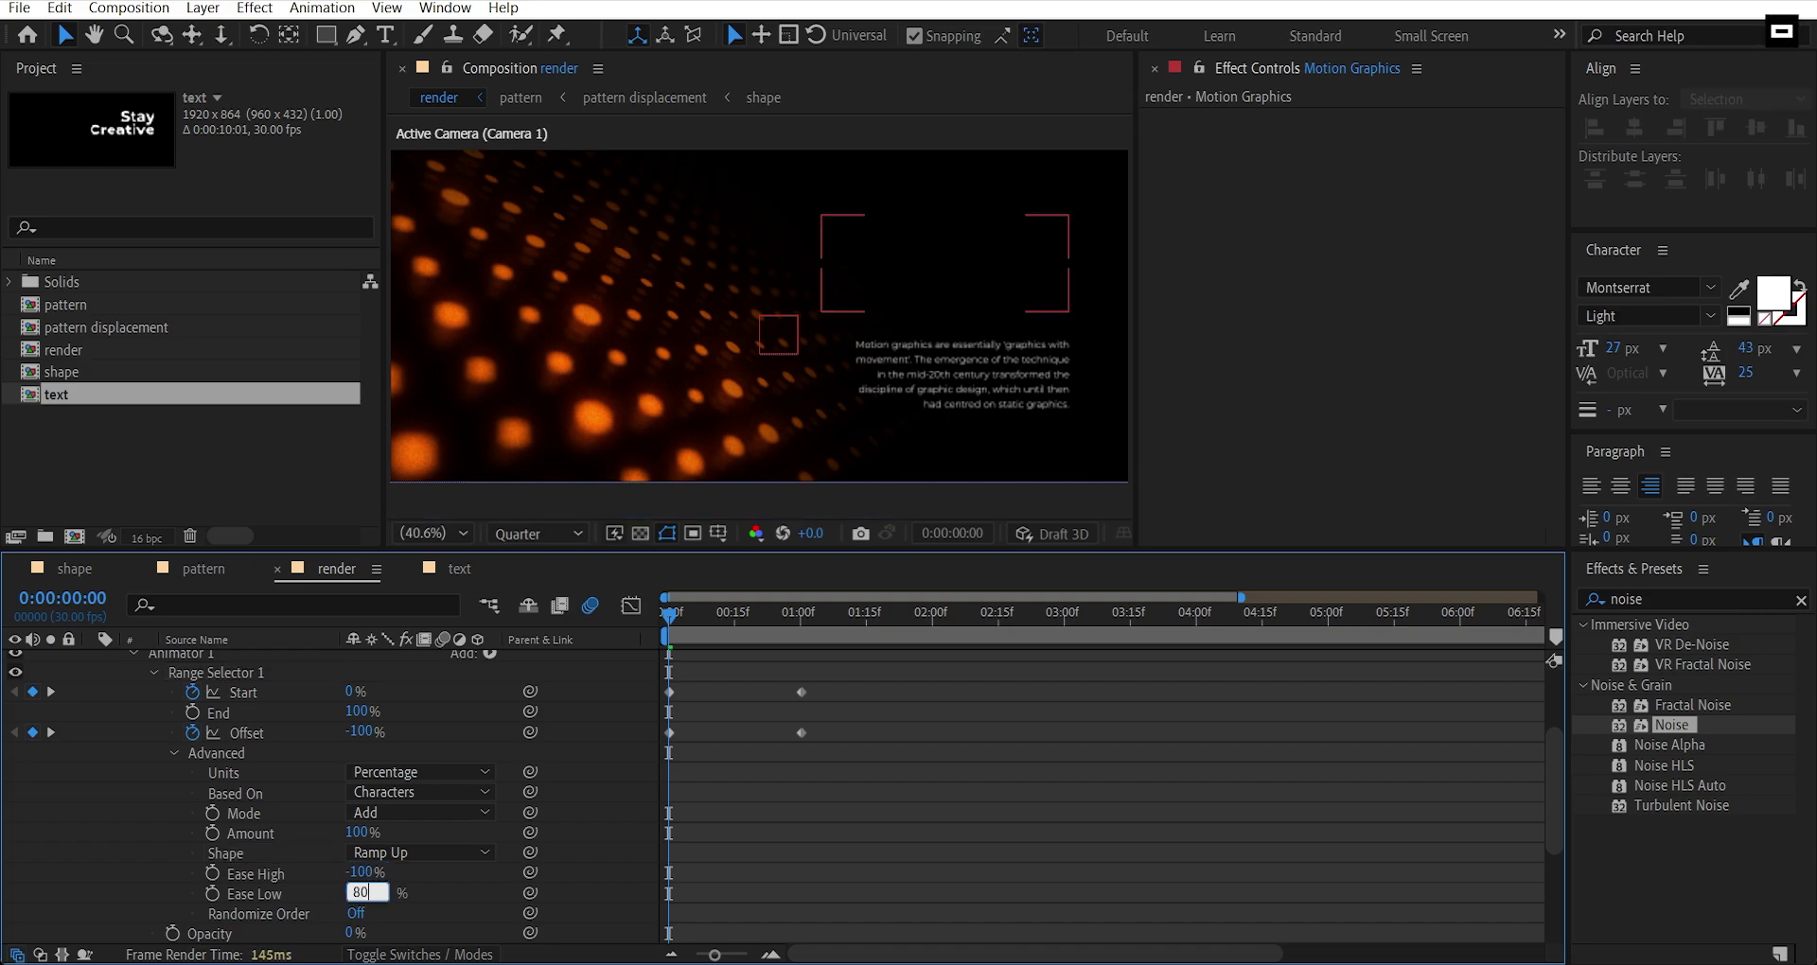
{"action": "key", "text": "Return"}
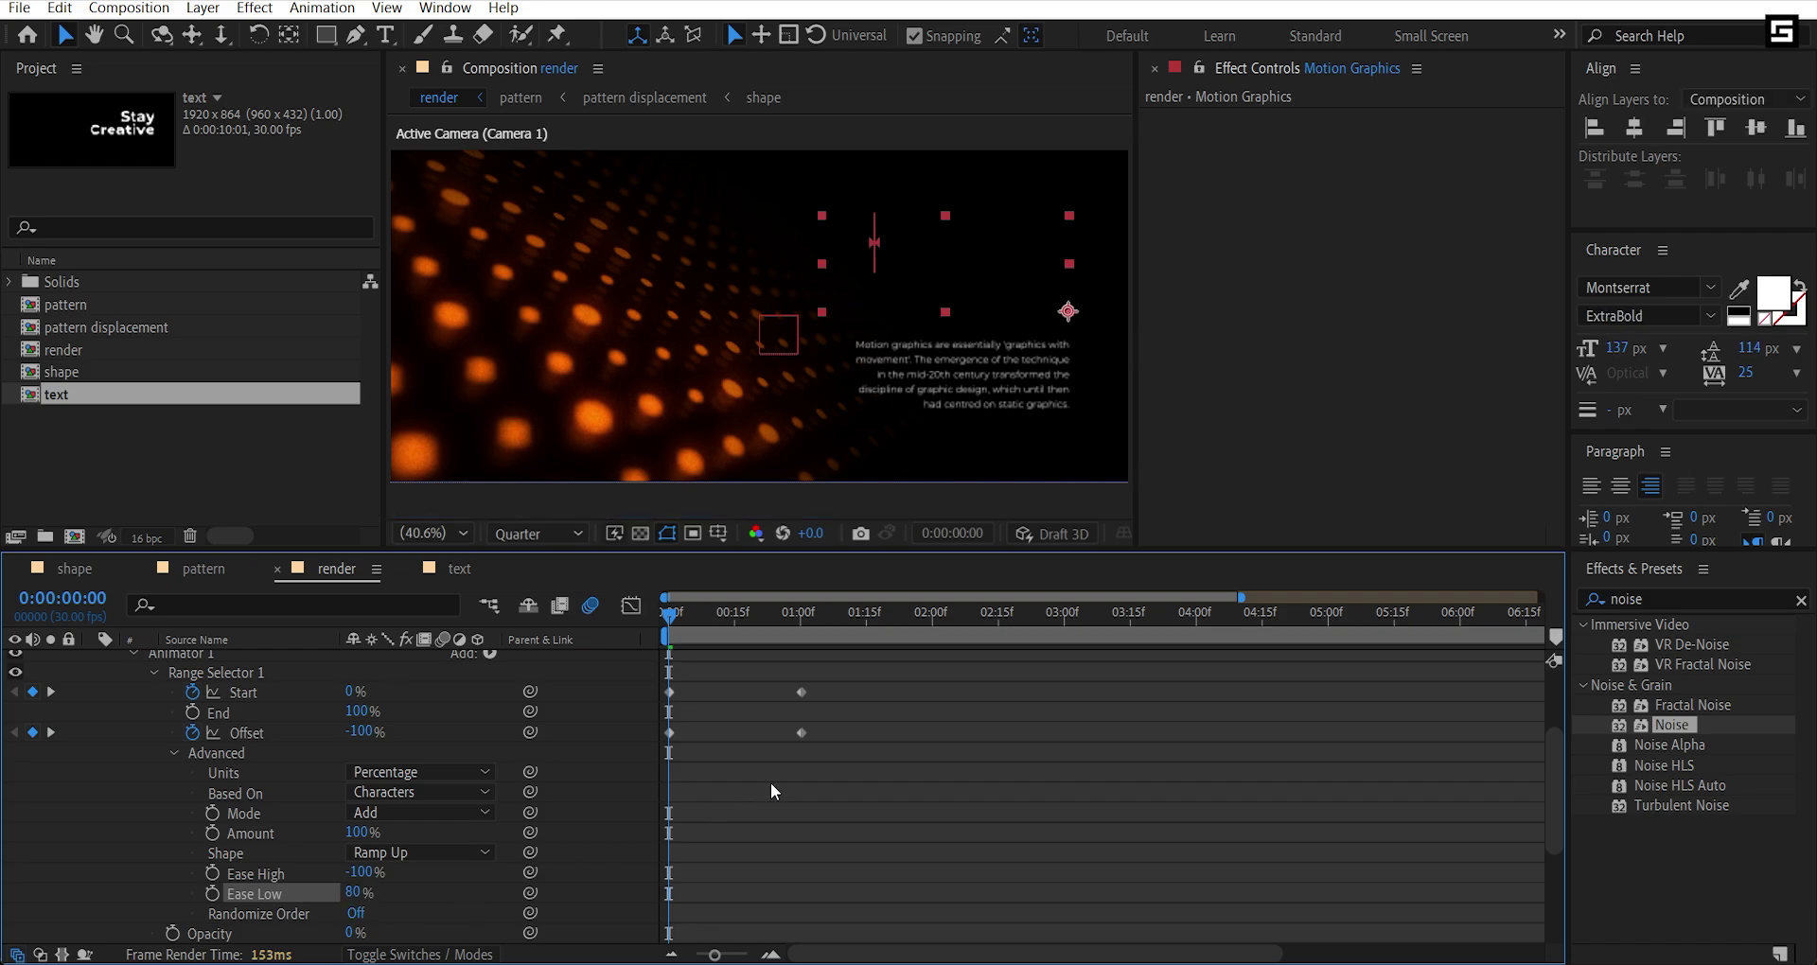
{"action": "scroll", "coordinate": [771, 786], "scroll_direction": "down", "scroll_amount": 4}
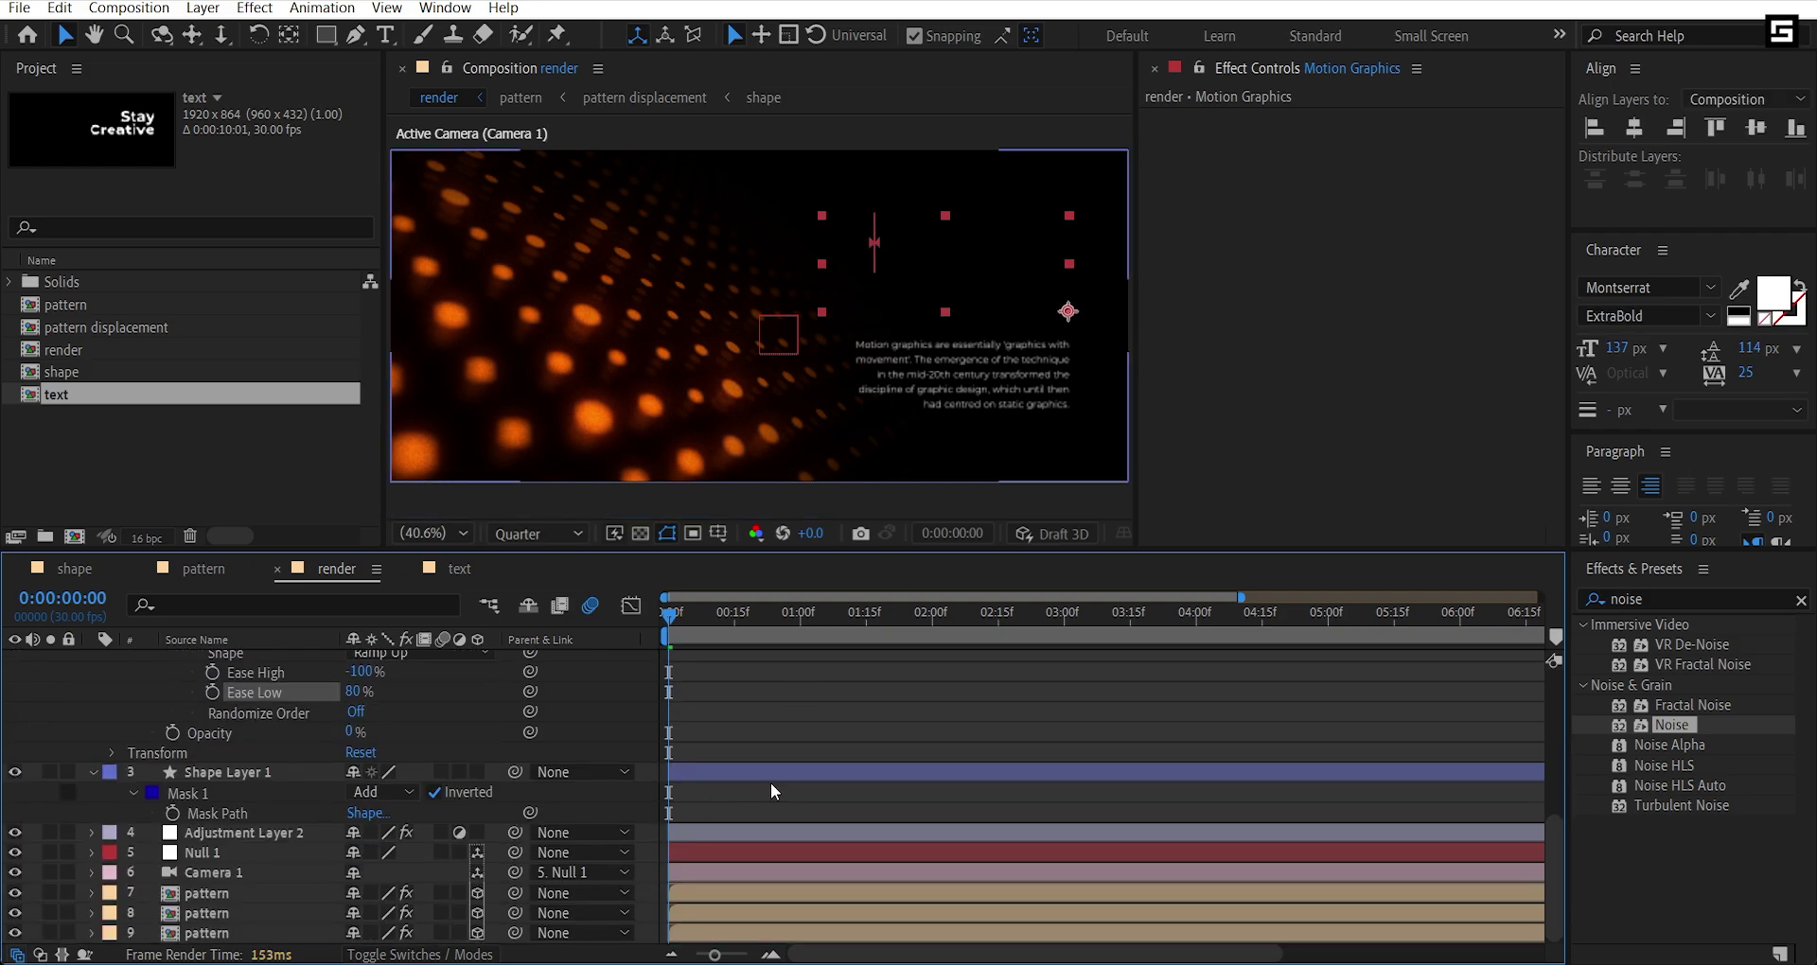
{"action": "left_click", "coordinate": [355, 713]}
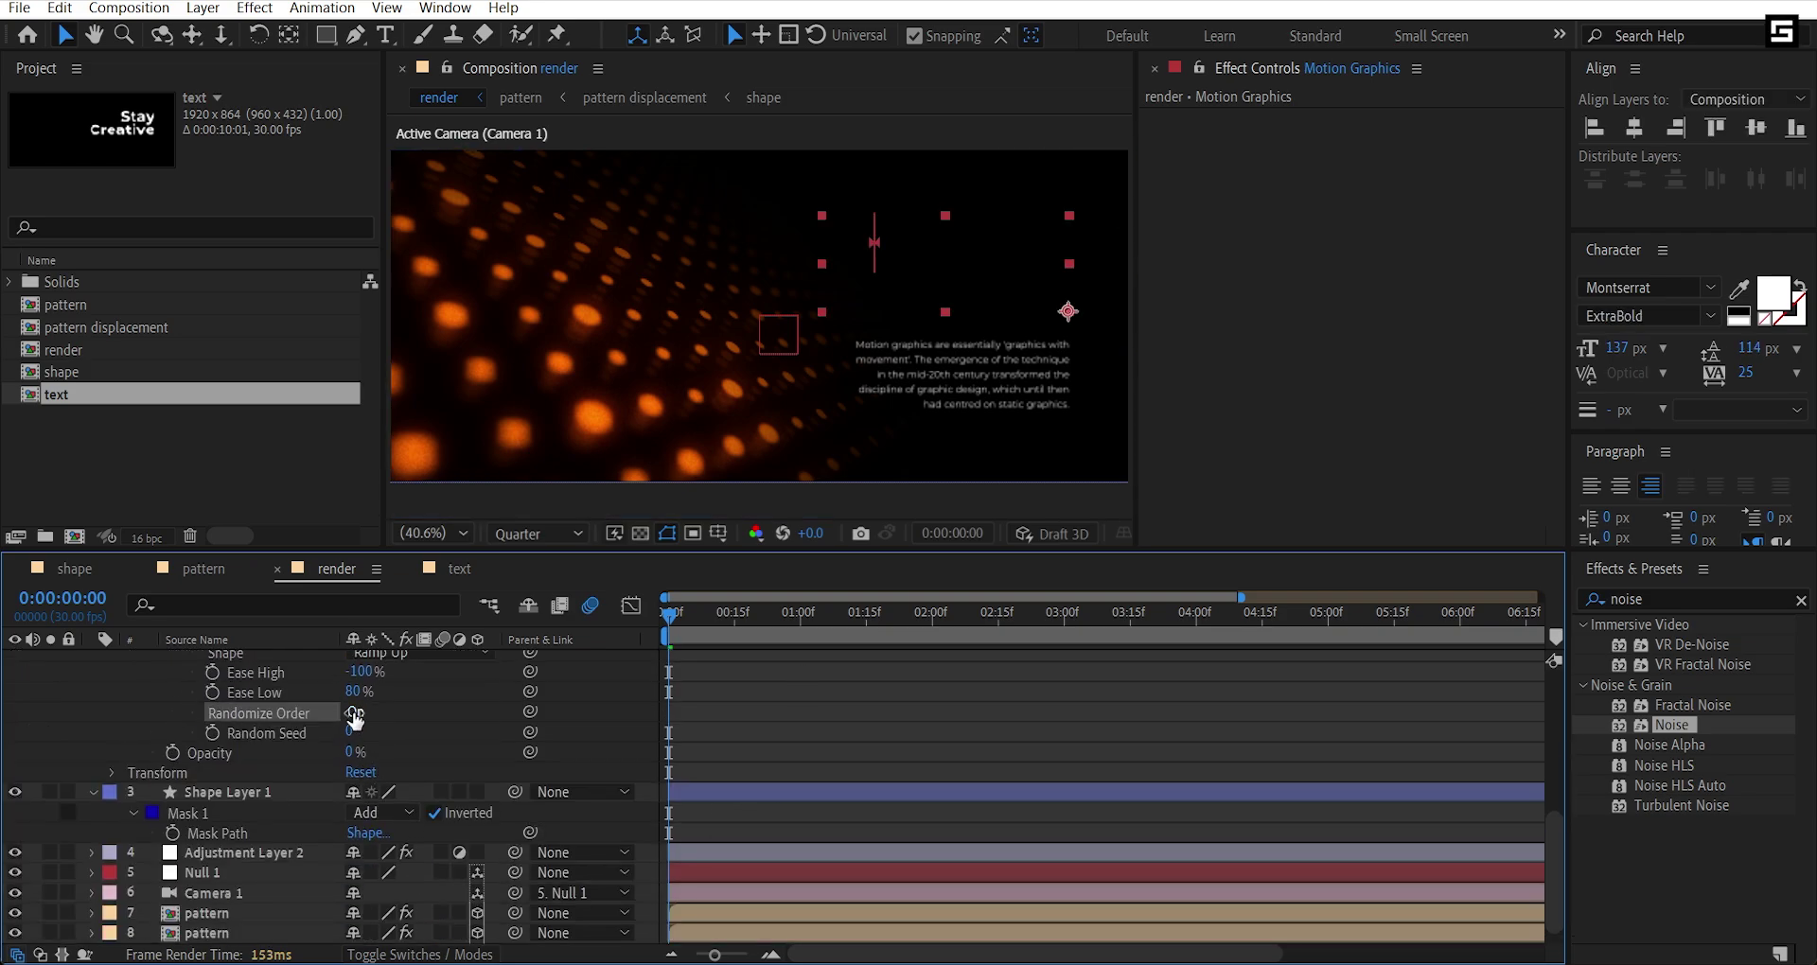
Keyframe Random Seed from 0 at frame 0 to 12 at one second, then preview.
{"action": "left_click", "coordinate": [212, 733]}
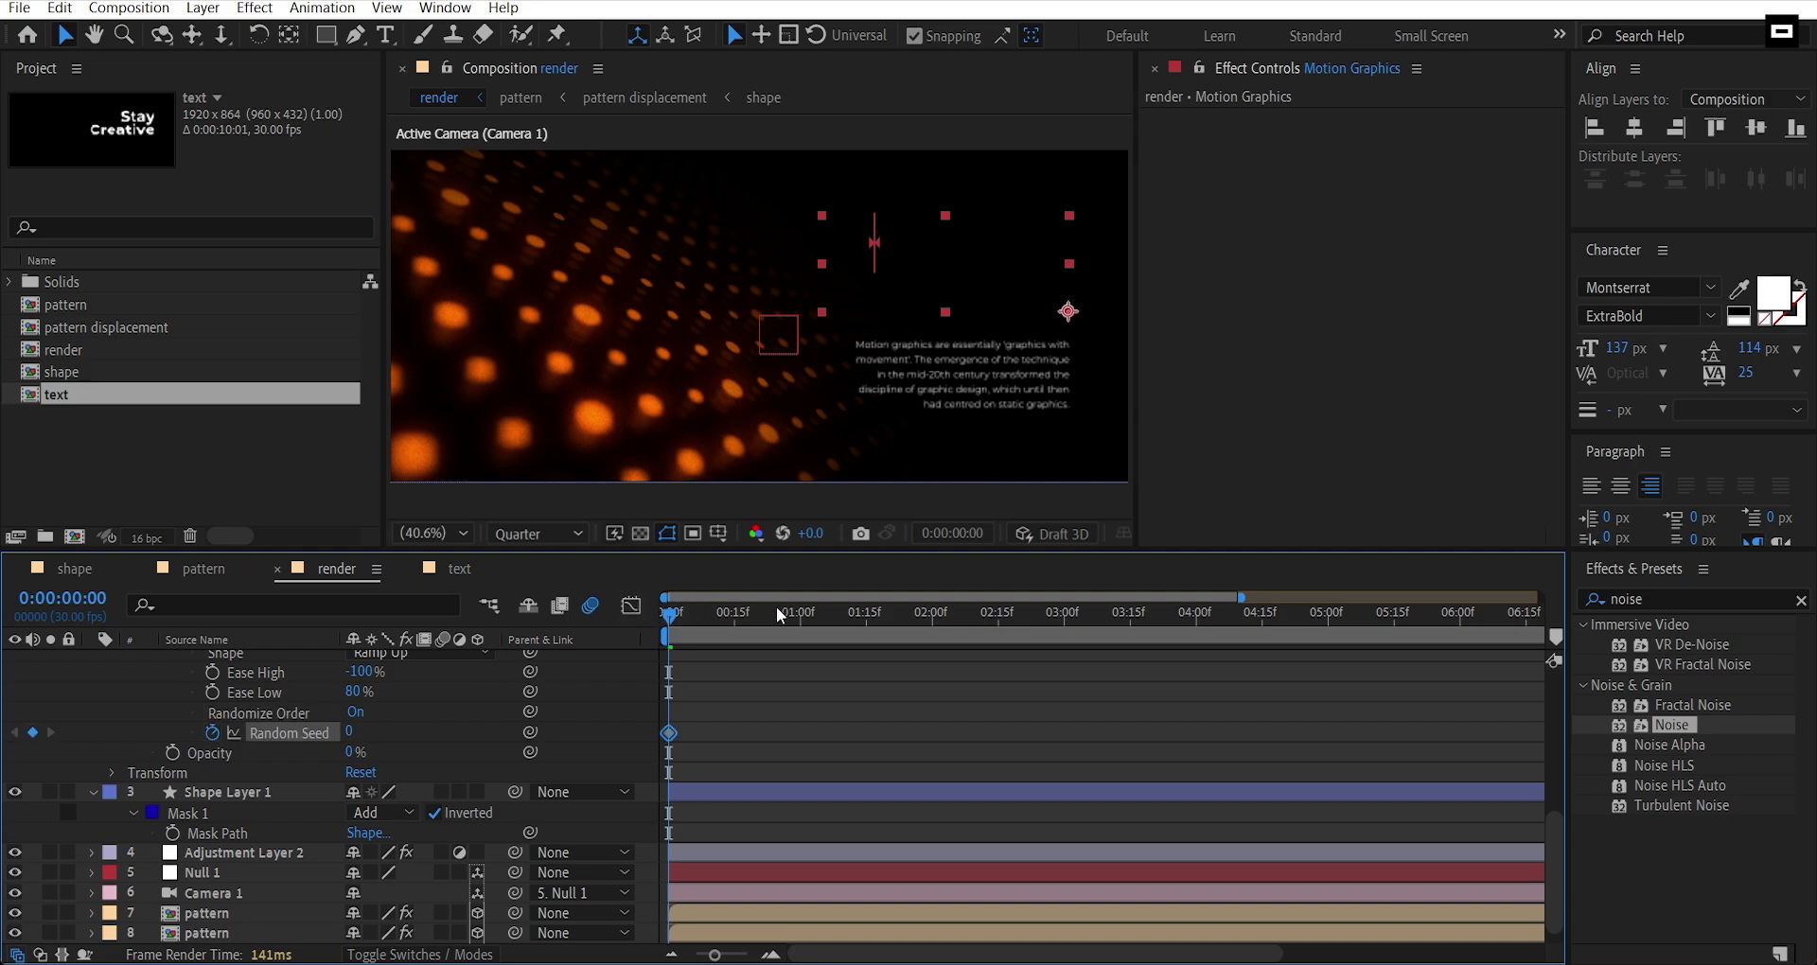
{"action": "left_click", "coordinate": [800, 616]}
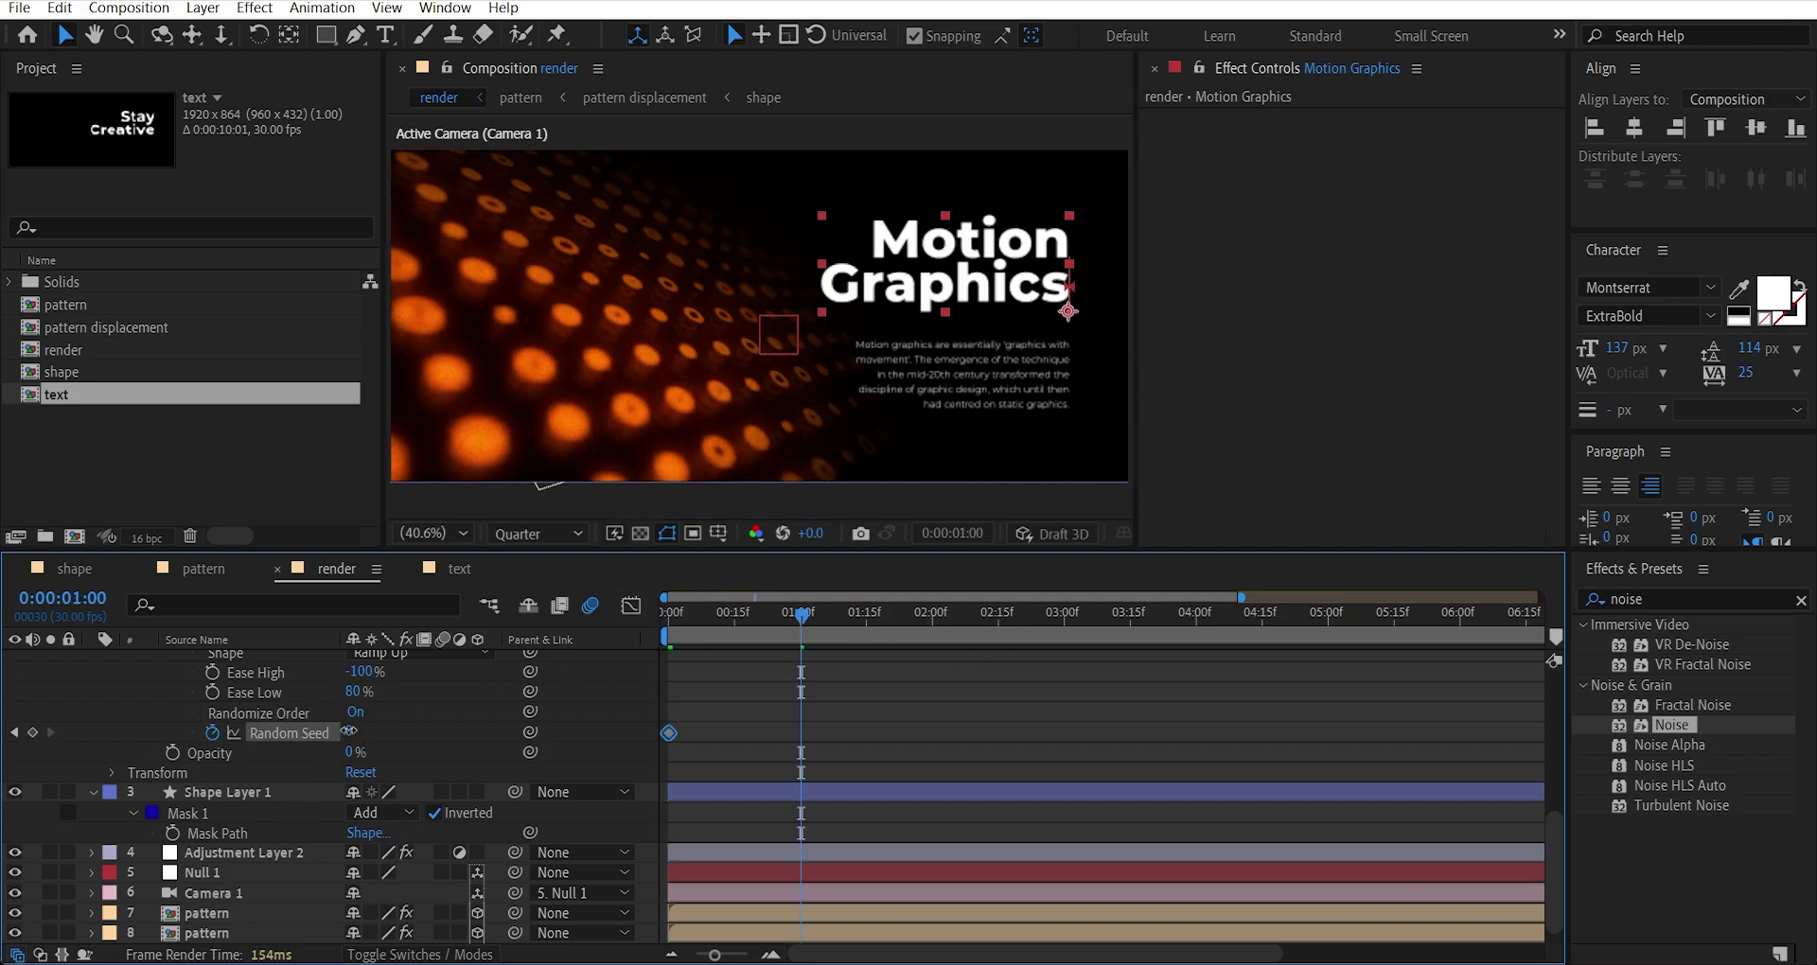
{"action": "left_click_drag", "start_coordinate": [358, 736], "coordinate": [364, 738]}
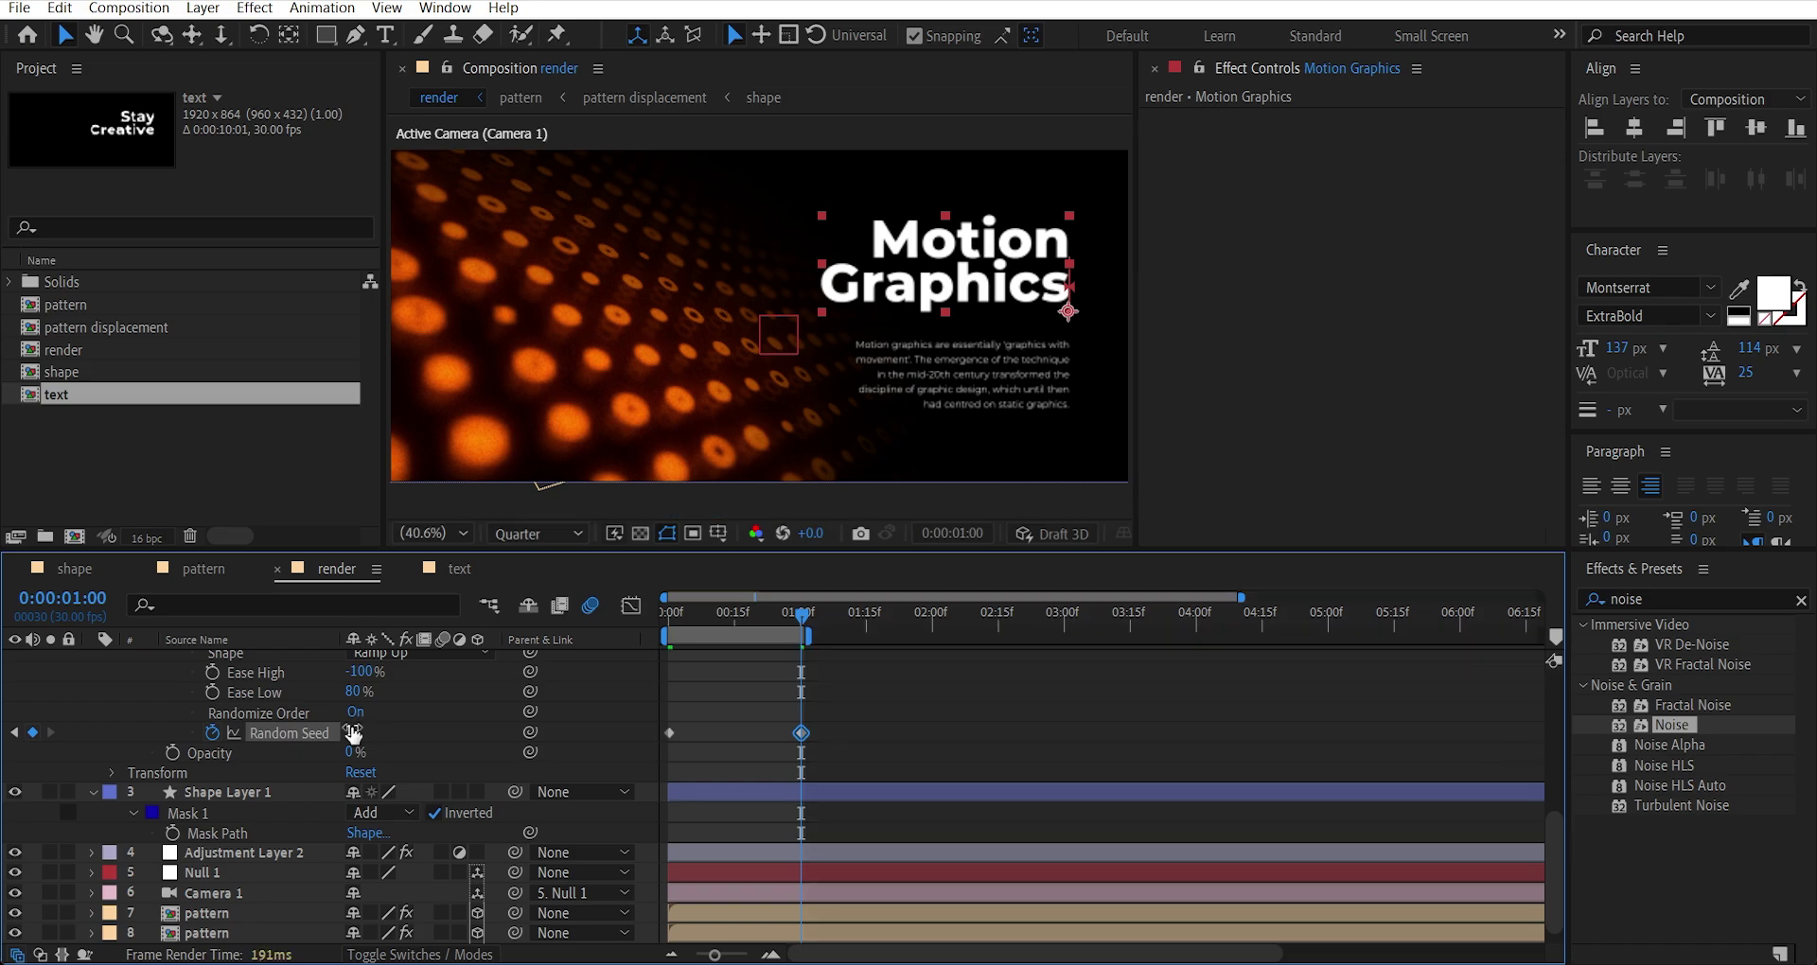
{"action": "key", "text": "space"}
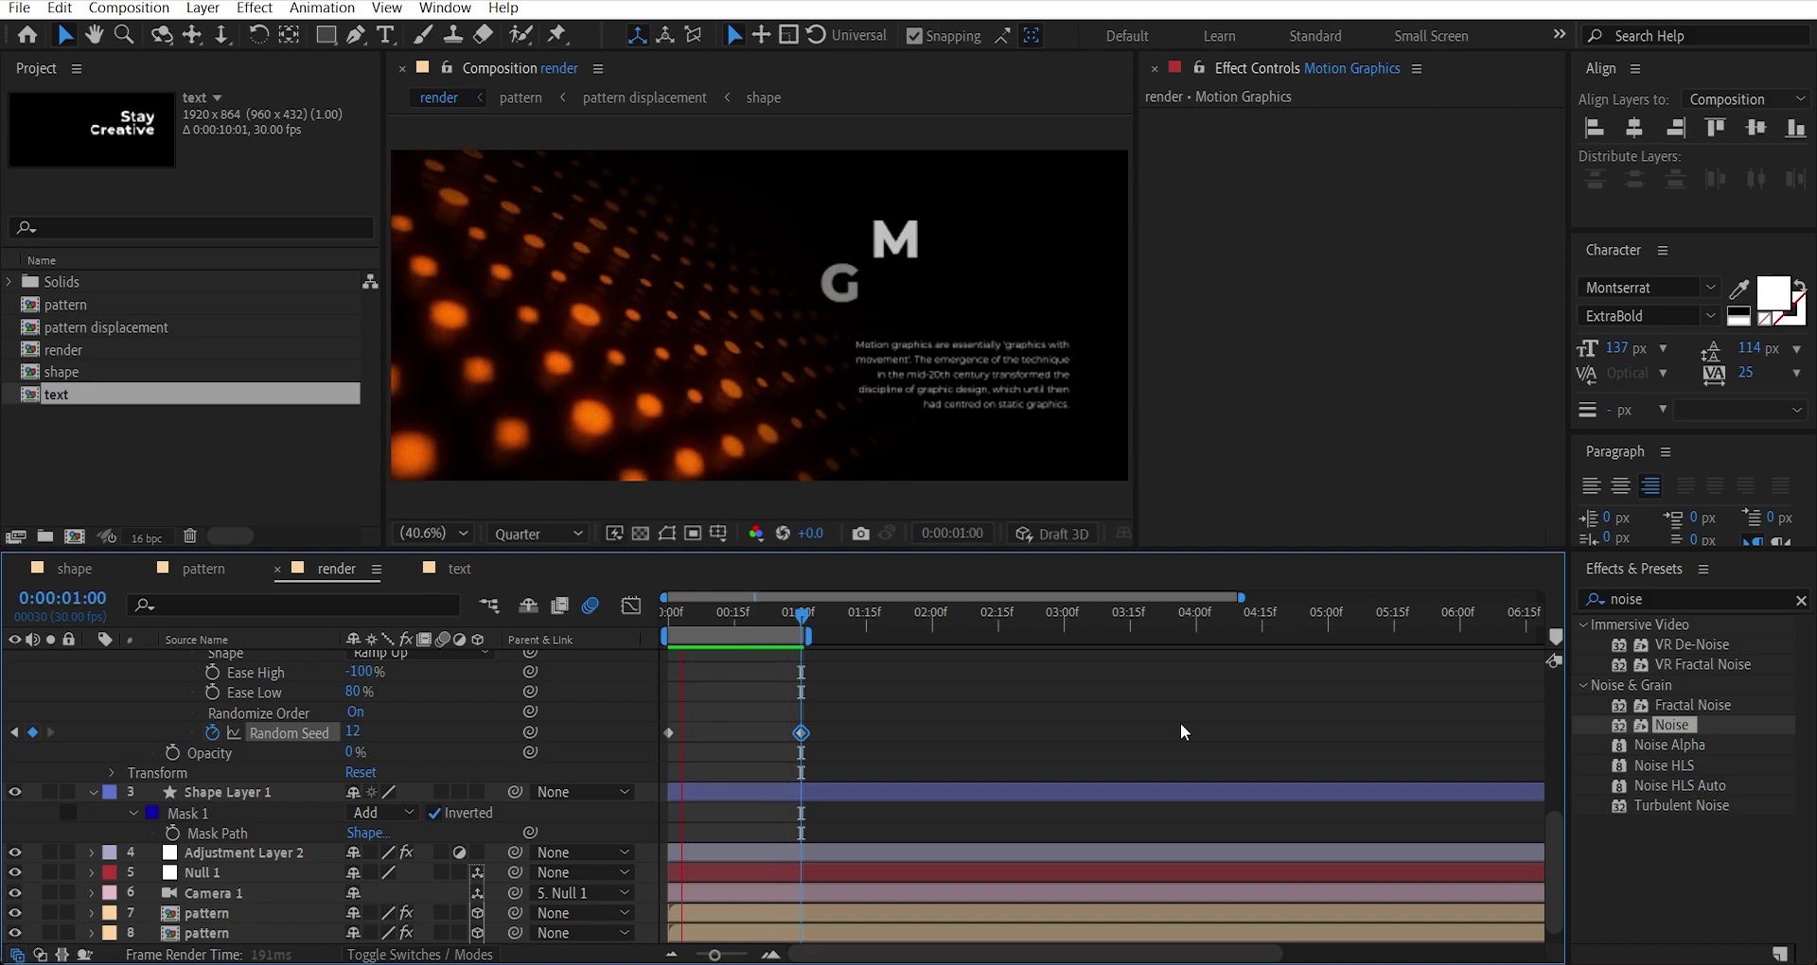
Collapse the title's properties, select the paragraph layer and play the animation.
{"action": "scroll", "coordinate": [951, 711], "scroll_direction": "up", "scroll_amount": 5}
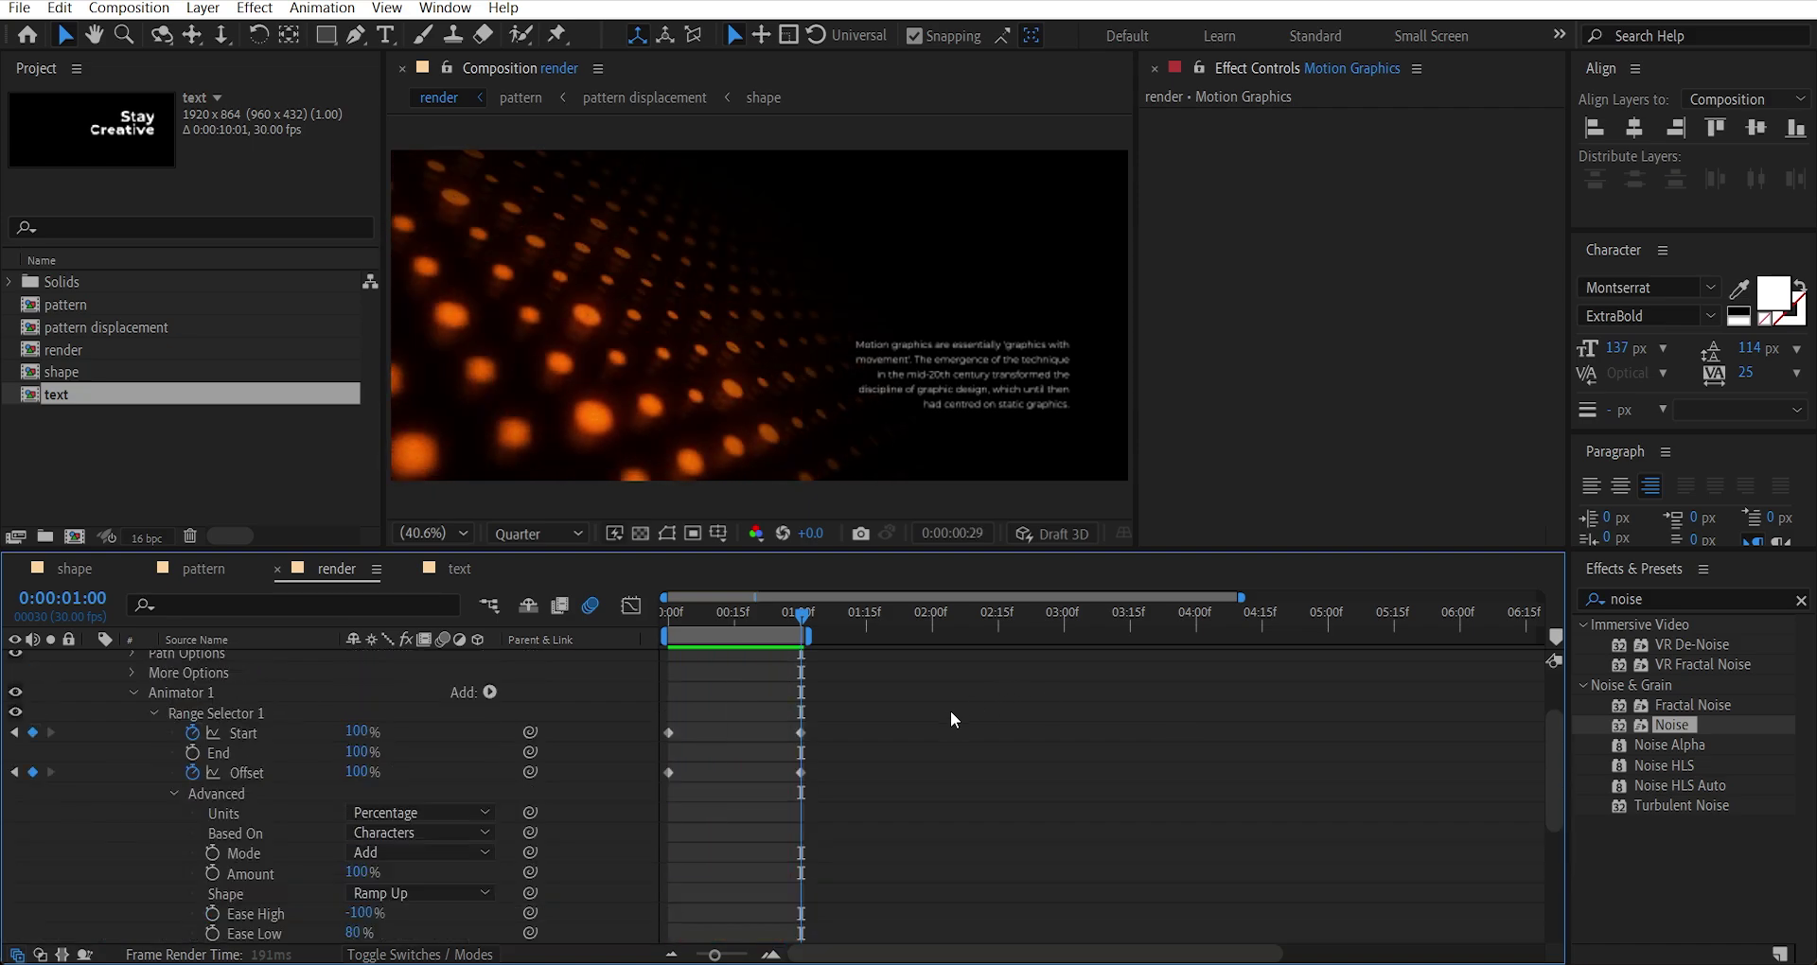
{"action": "left_click", "coordinate": [195, 690]}
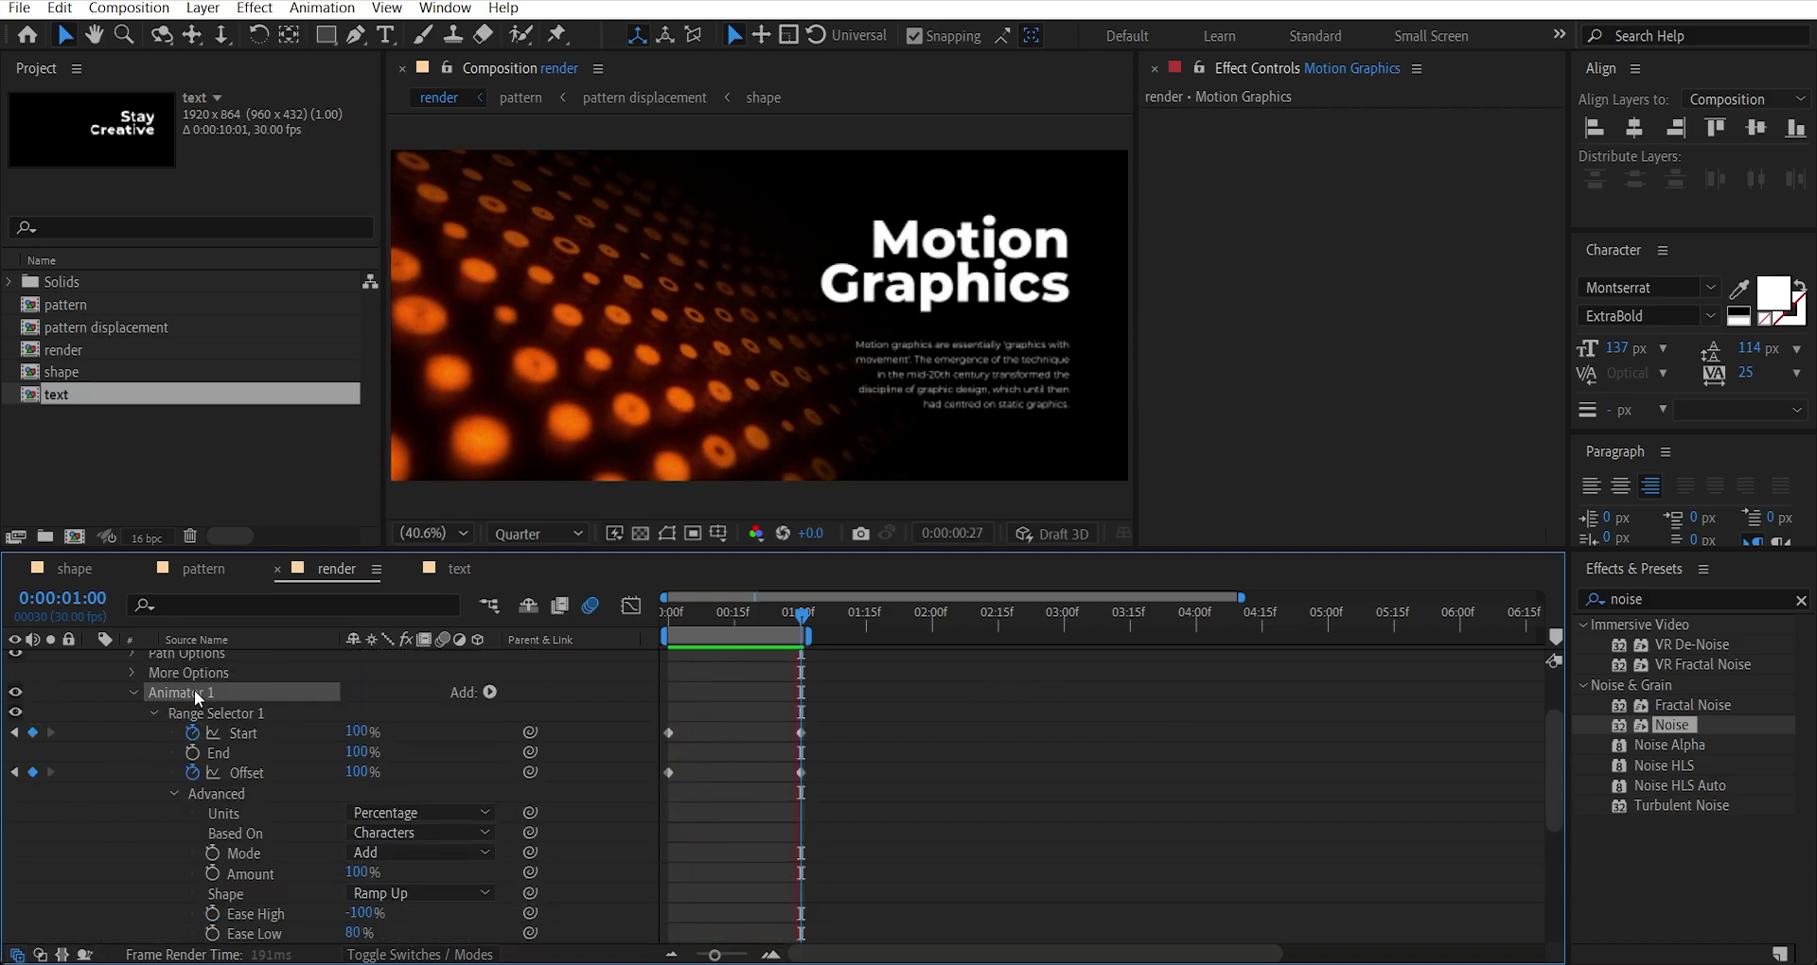
{"action": "left_click", "coordinate": [904, 795]}
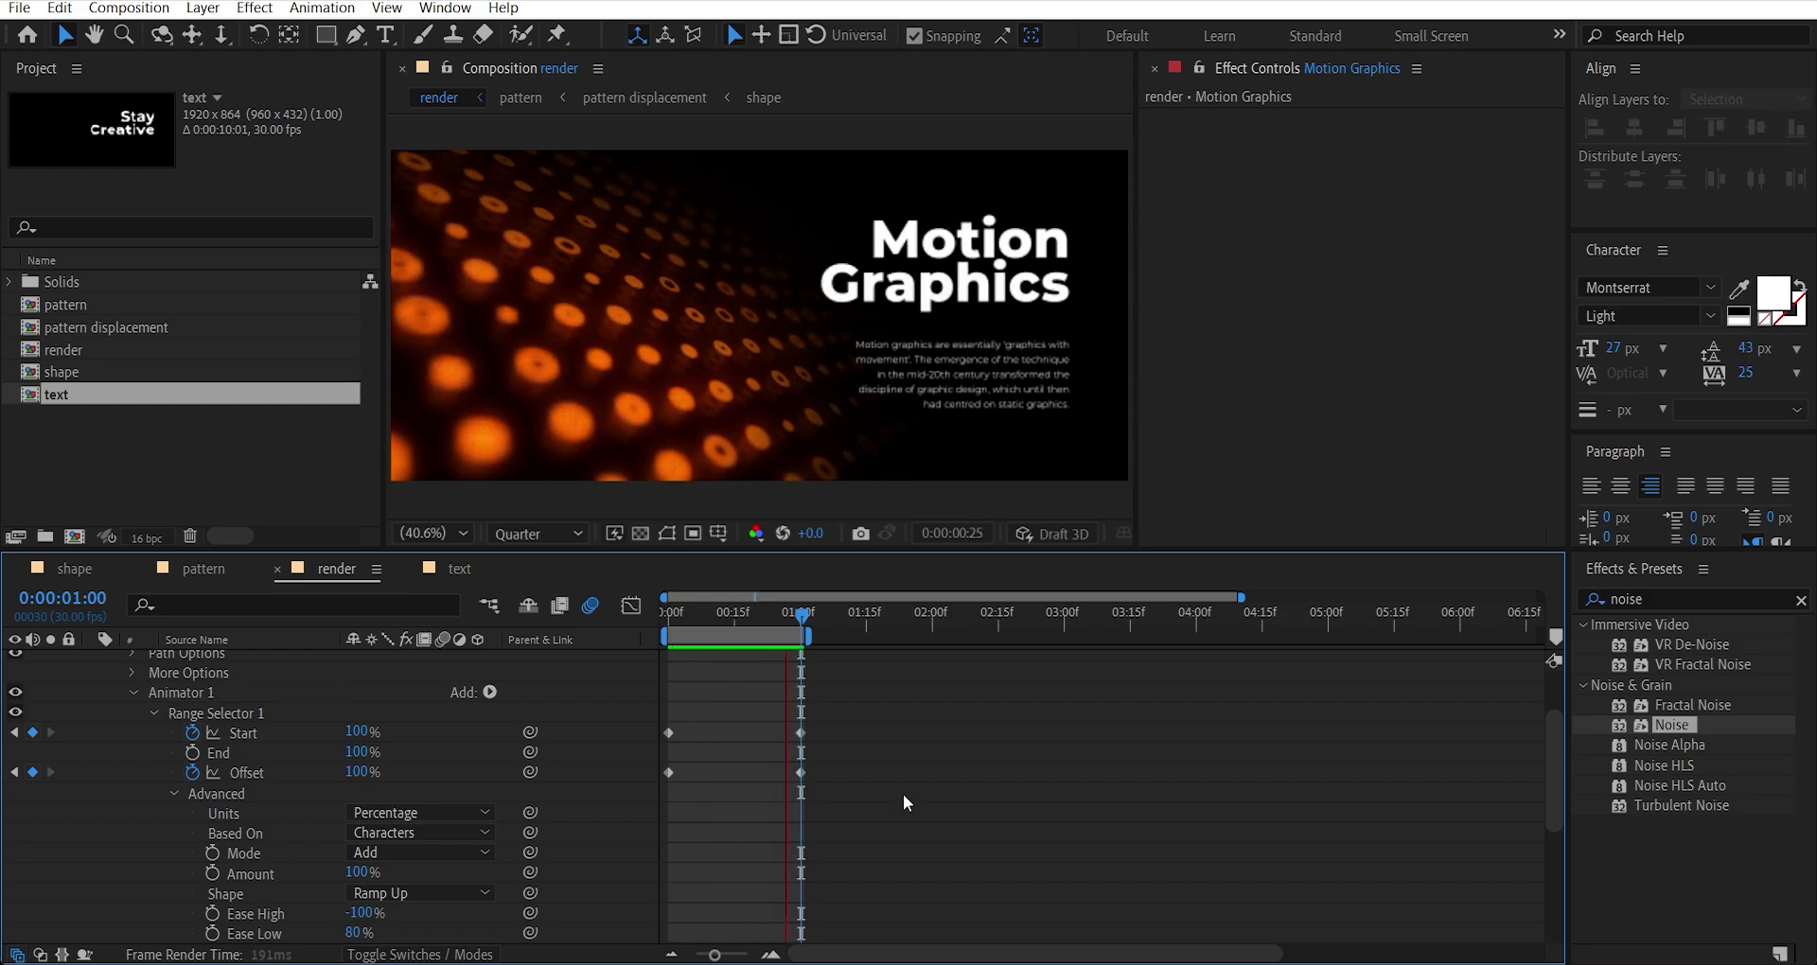
{"action": "key", "text": "u"}
{"action": "key", "text": "u"}
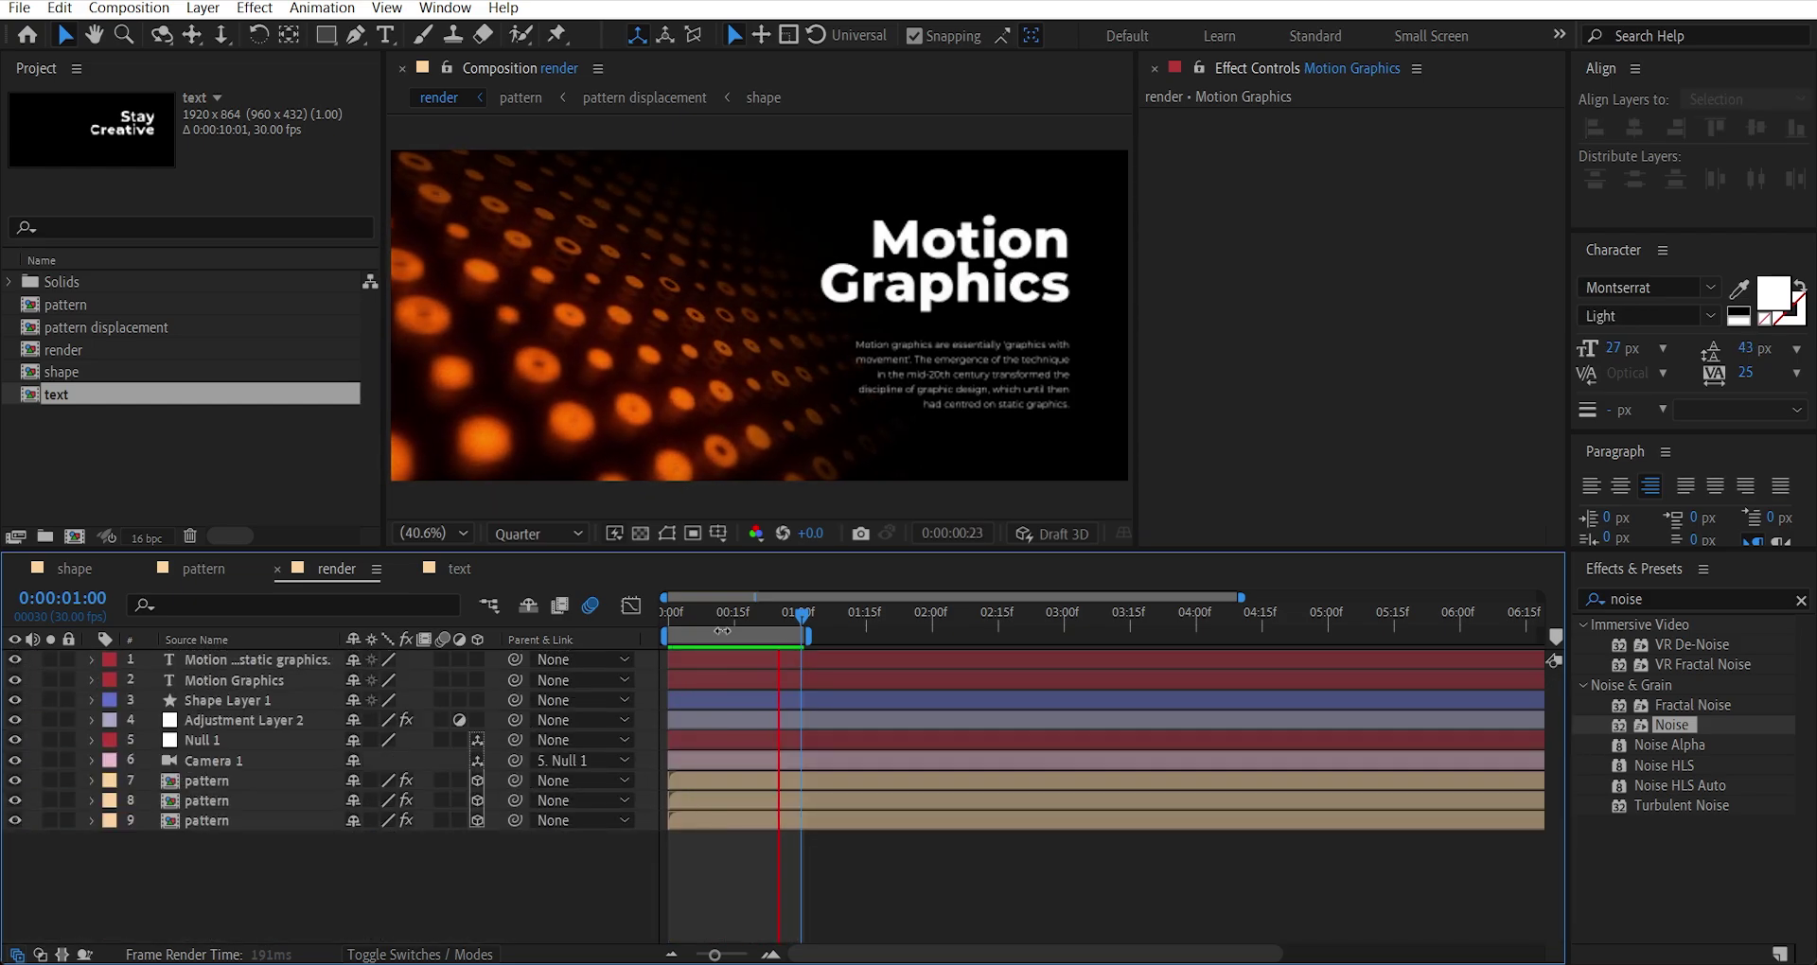
{"action": "key", "text": "space"}
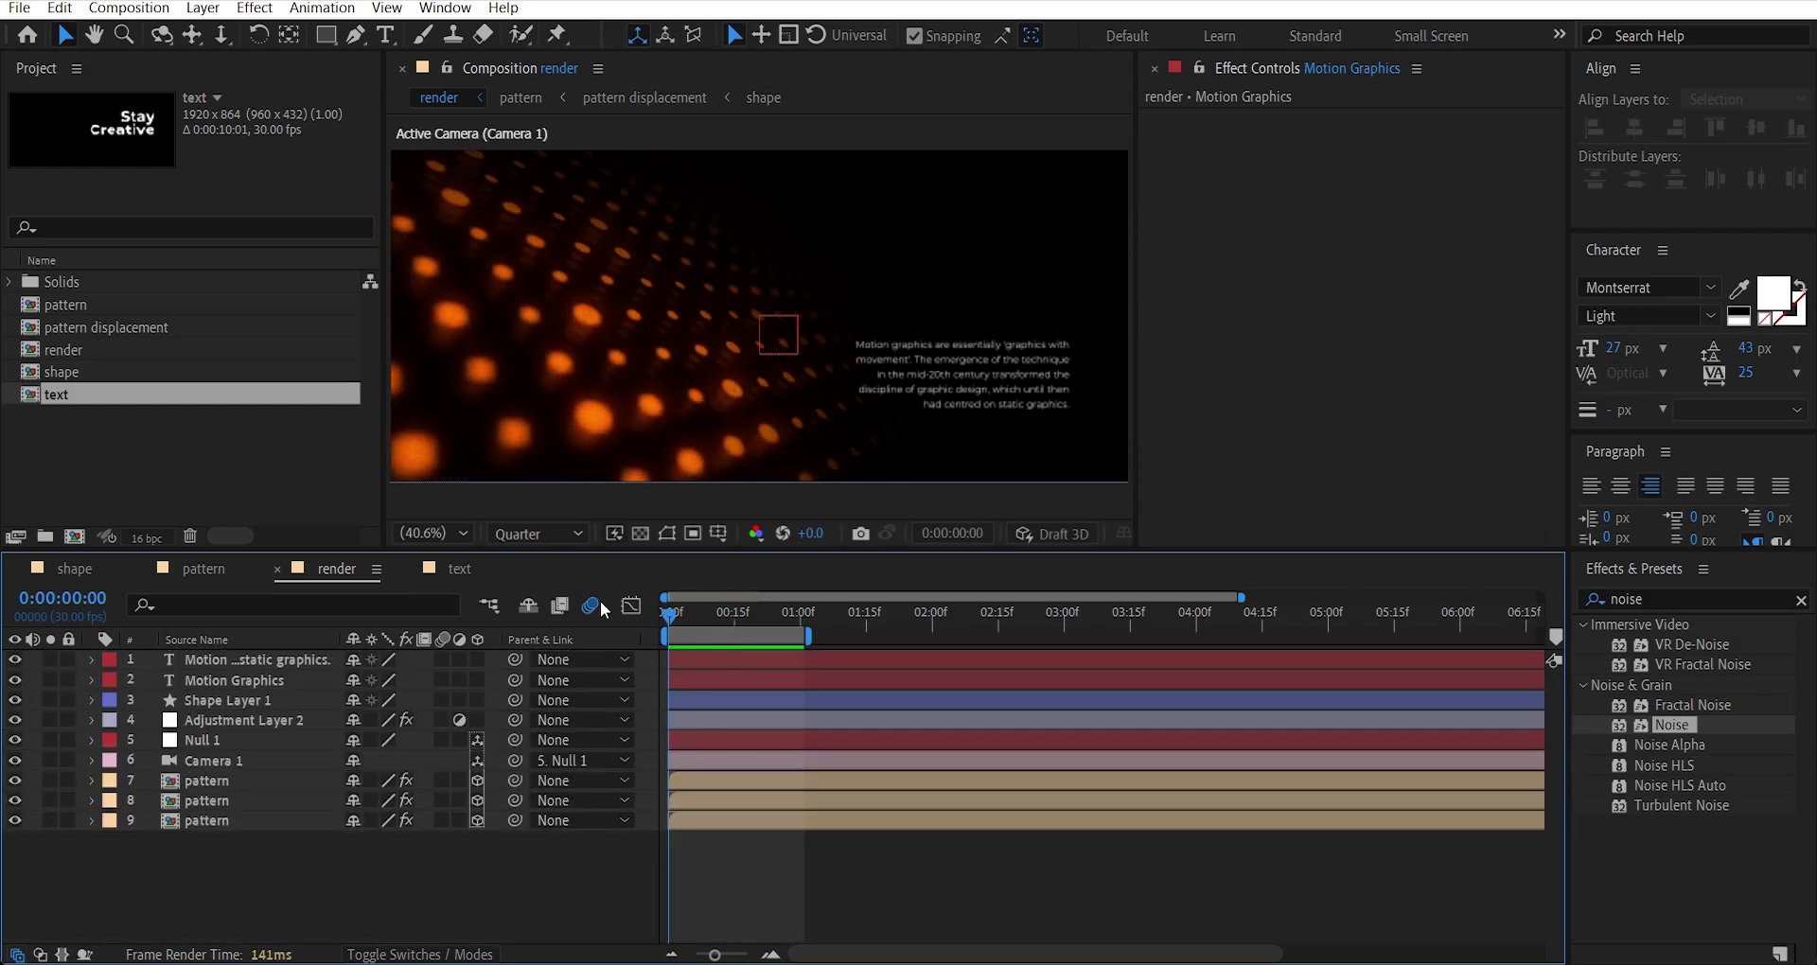
{"action": "left_click", "coordinate": [702, 656]}
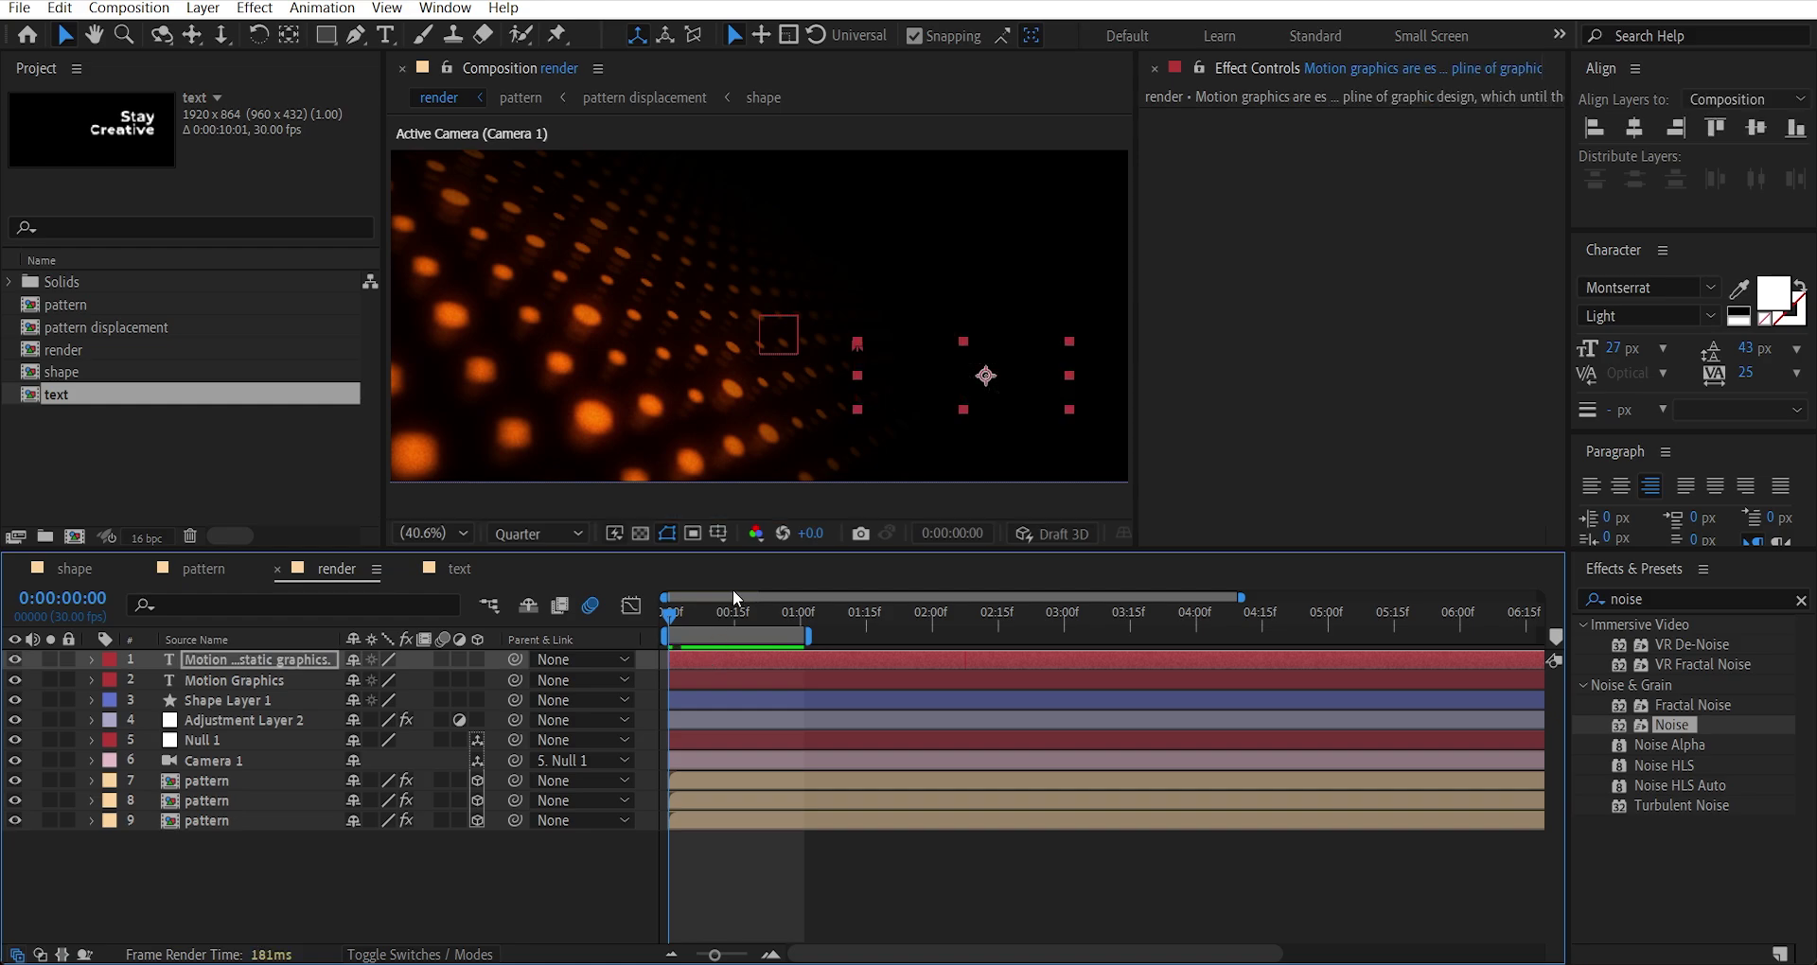
{"action": "key", "text": "space"}
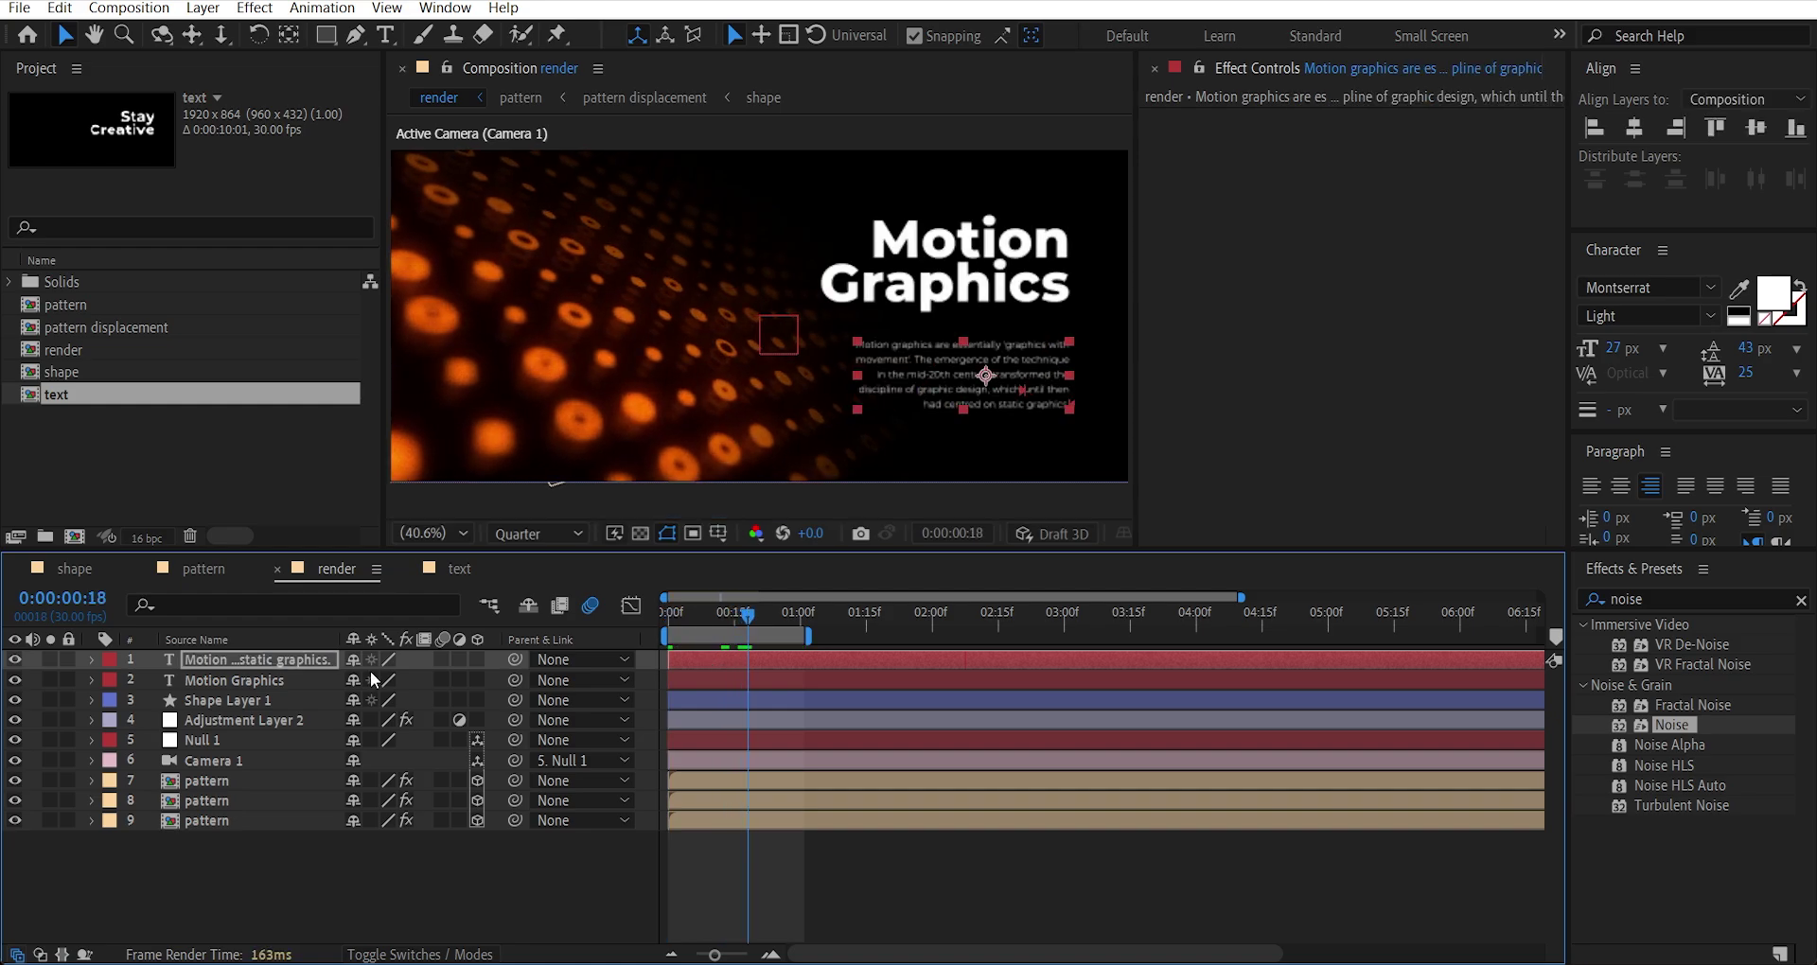
Turn the paragraph animator's Randomize Order Off and preview the reveal from the start.
{"action": "left_click", "coordinate": [97, 661]}
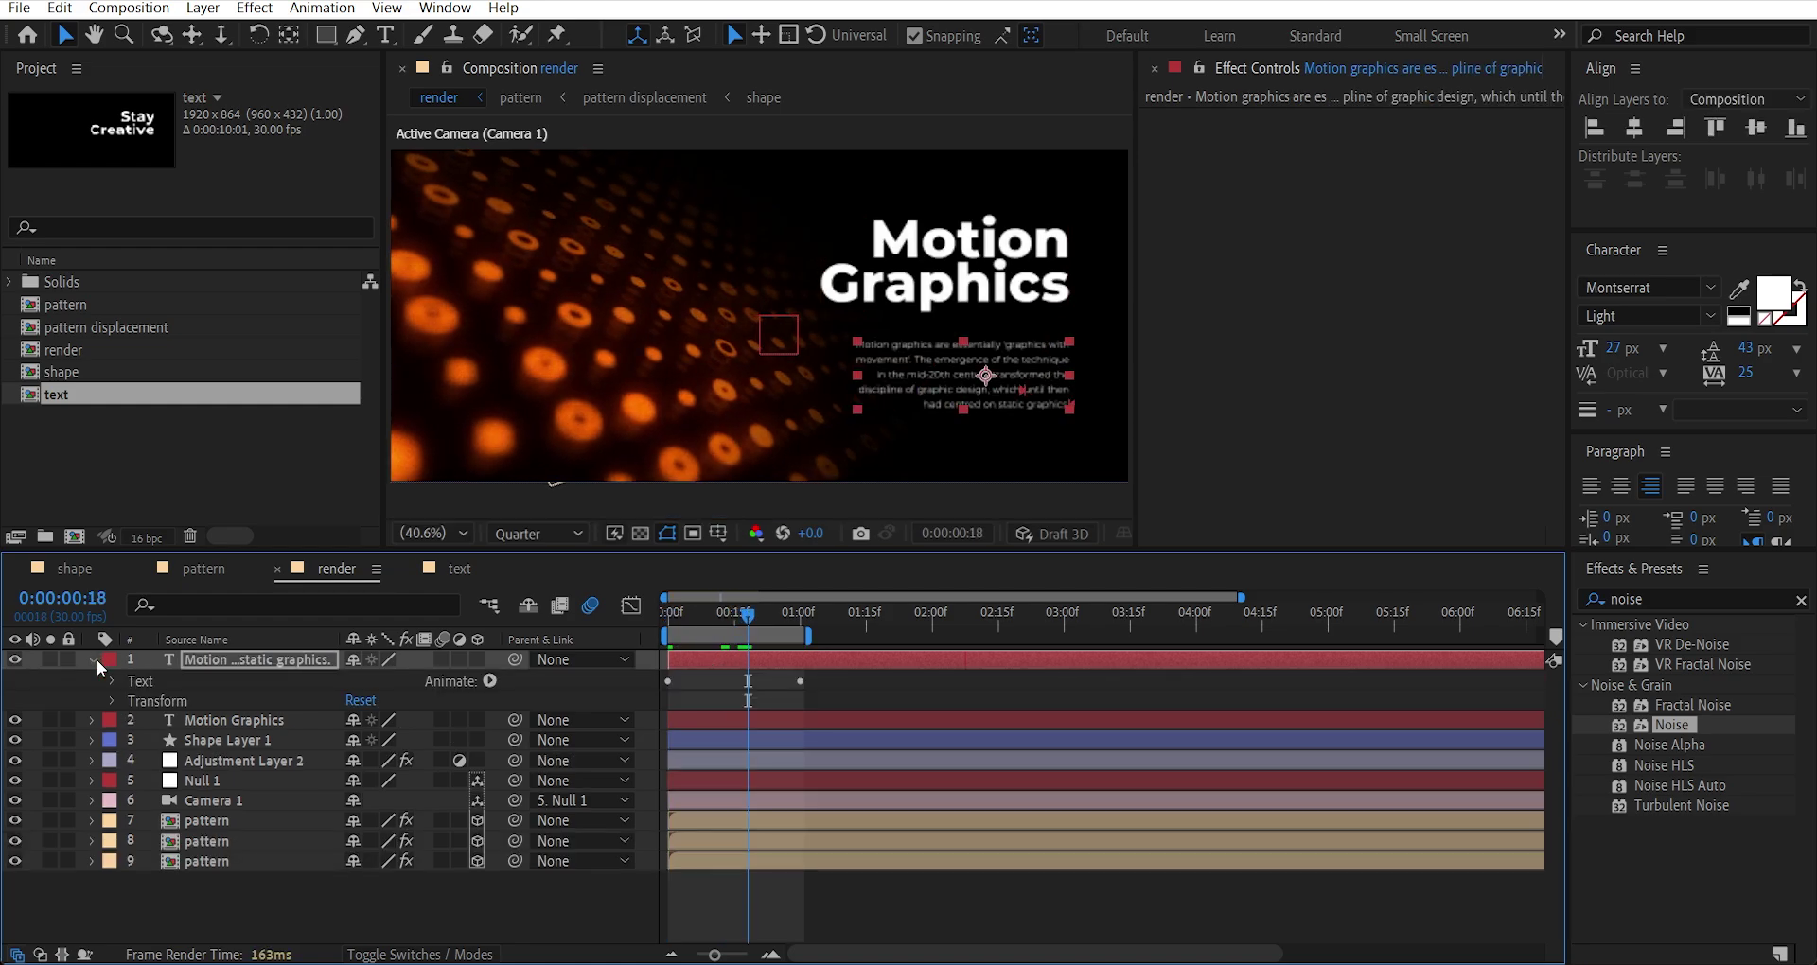
{"action": "left_click", "coordinate": [109, 680]}
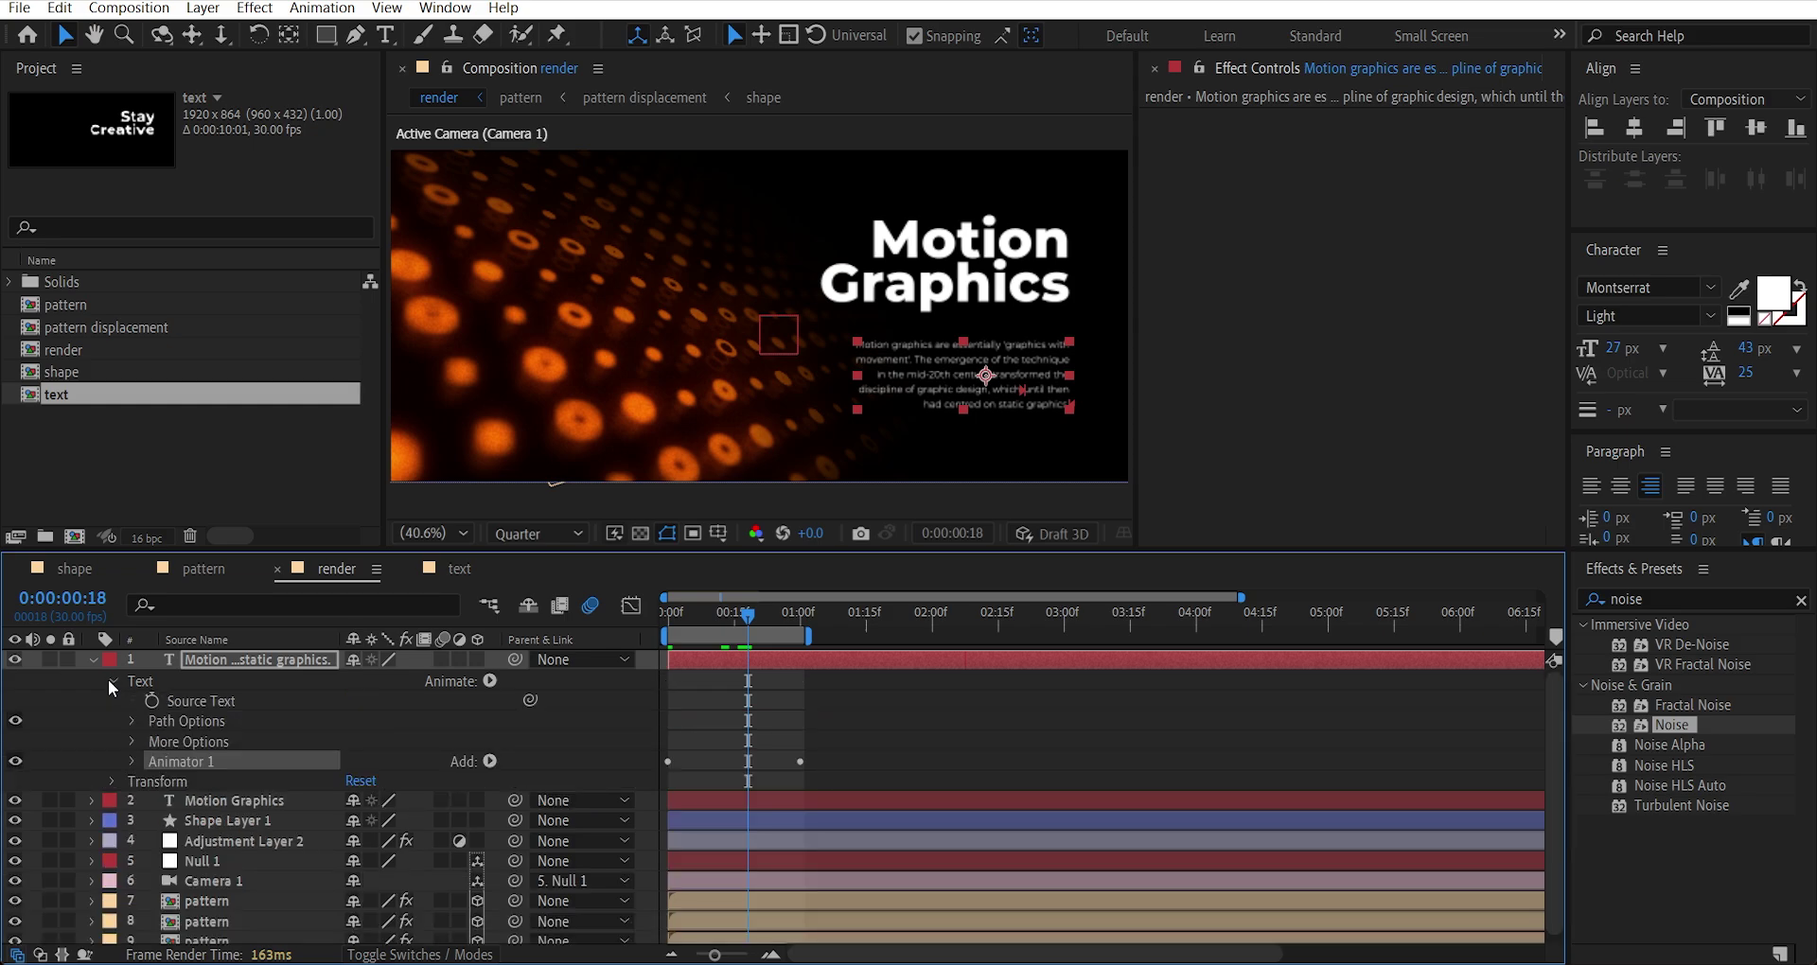
{"action": "left_click", "coordinate": [131, 762]}
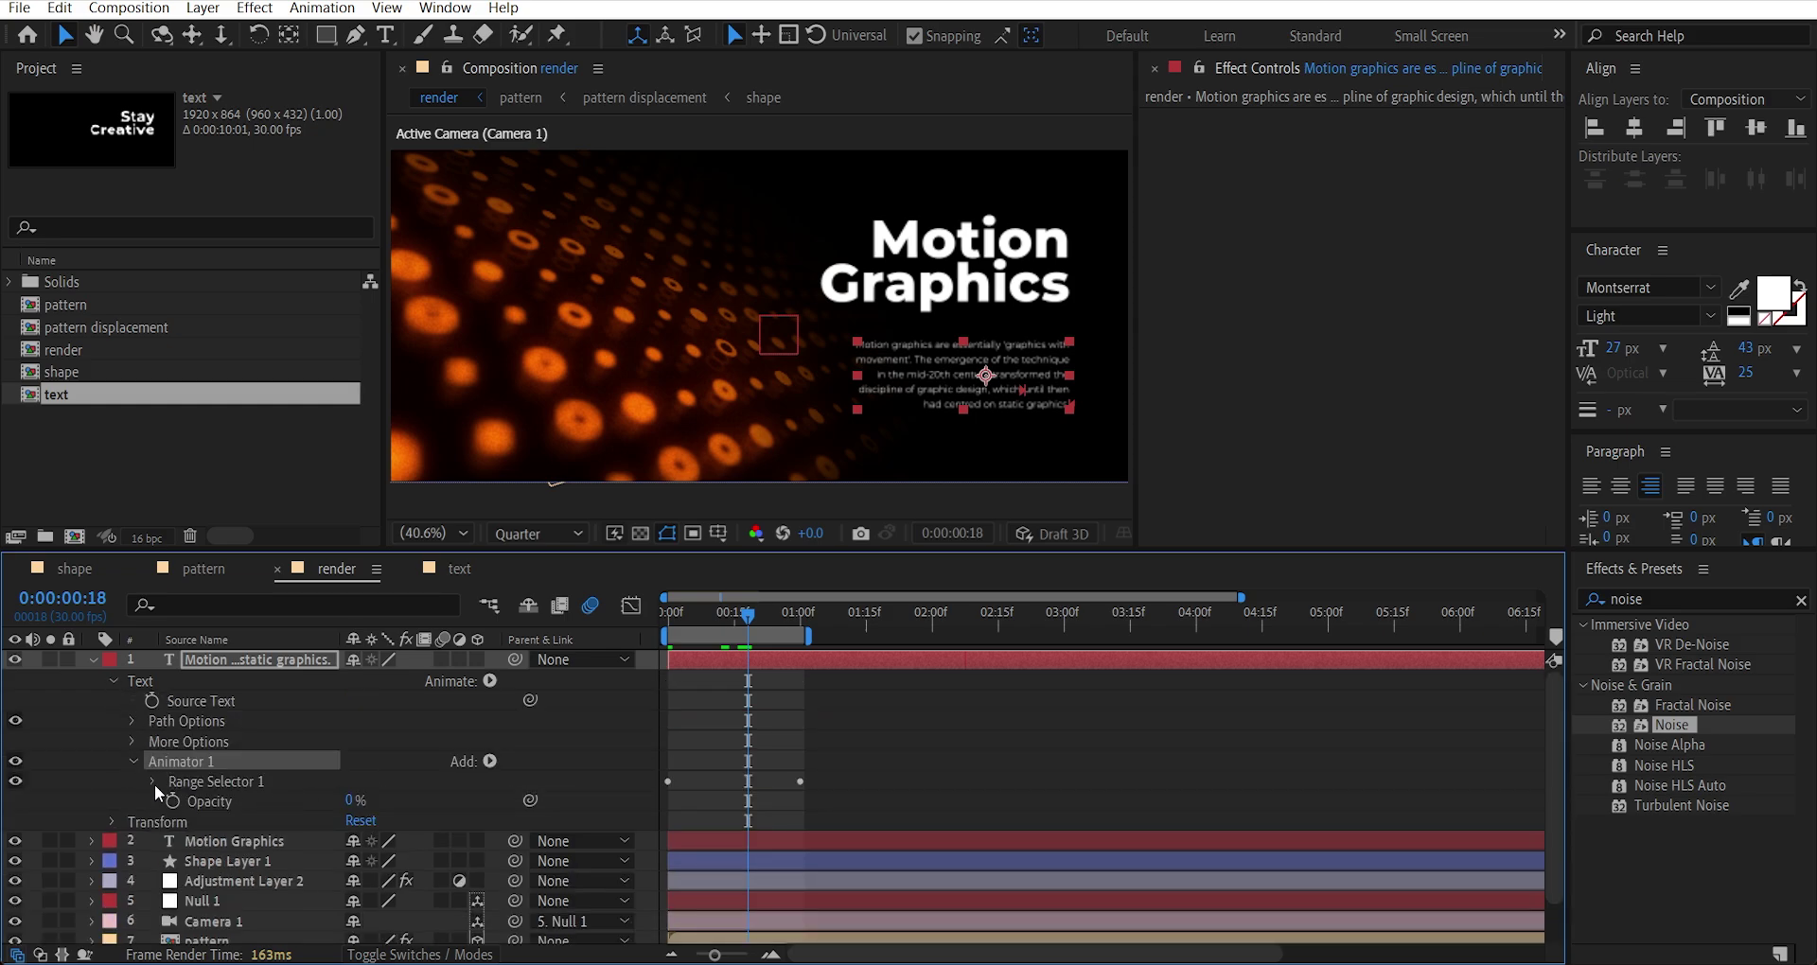
{"action": "left_click", "coordinate": [154, 781]}
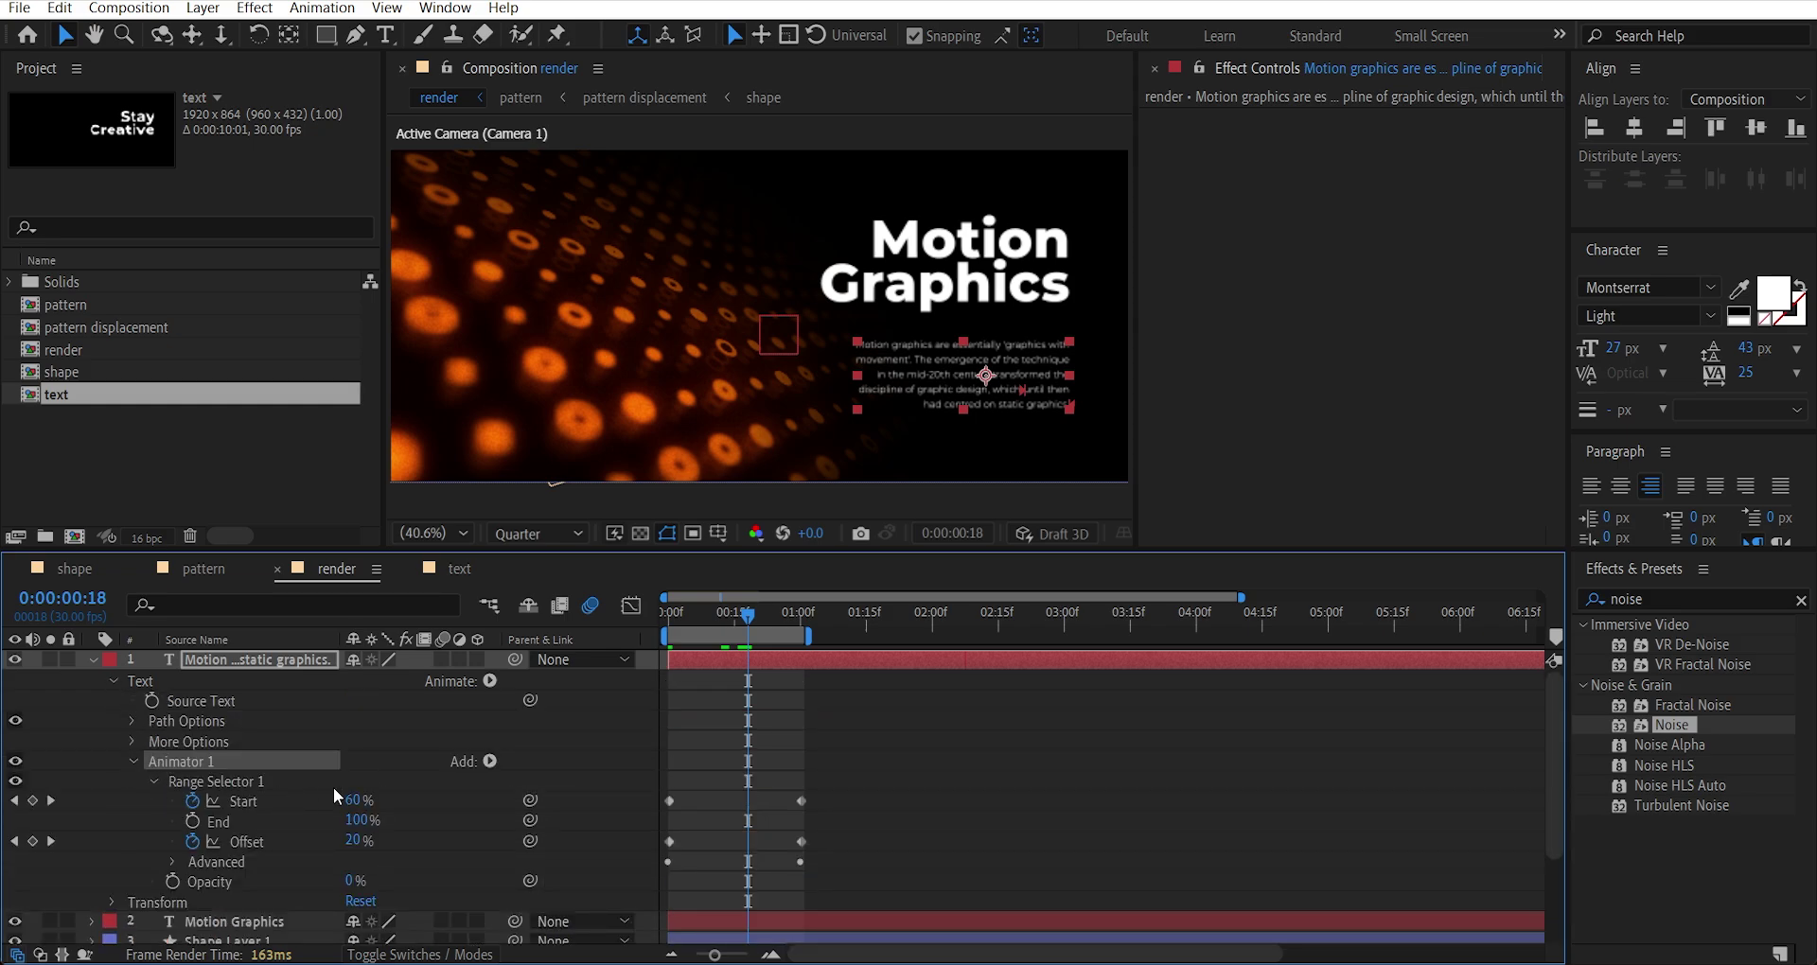
{"action": "left_click", "coordinate": [174, 871]}
{"action": "scroll", "coordinate": [426, 831], "scroll_direction": "down", "scroll_amount": 5}
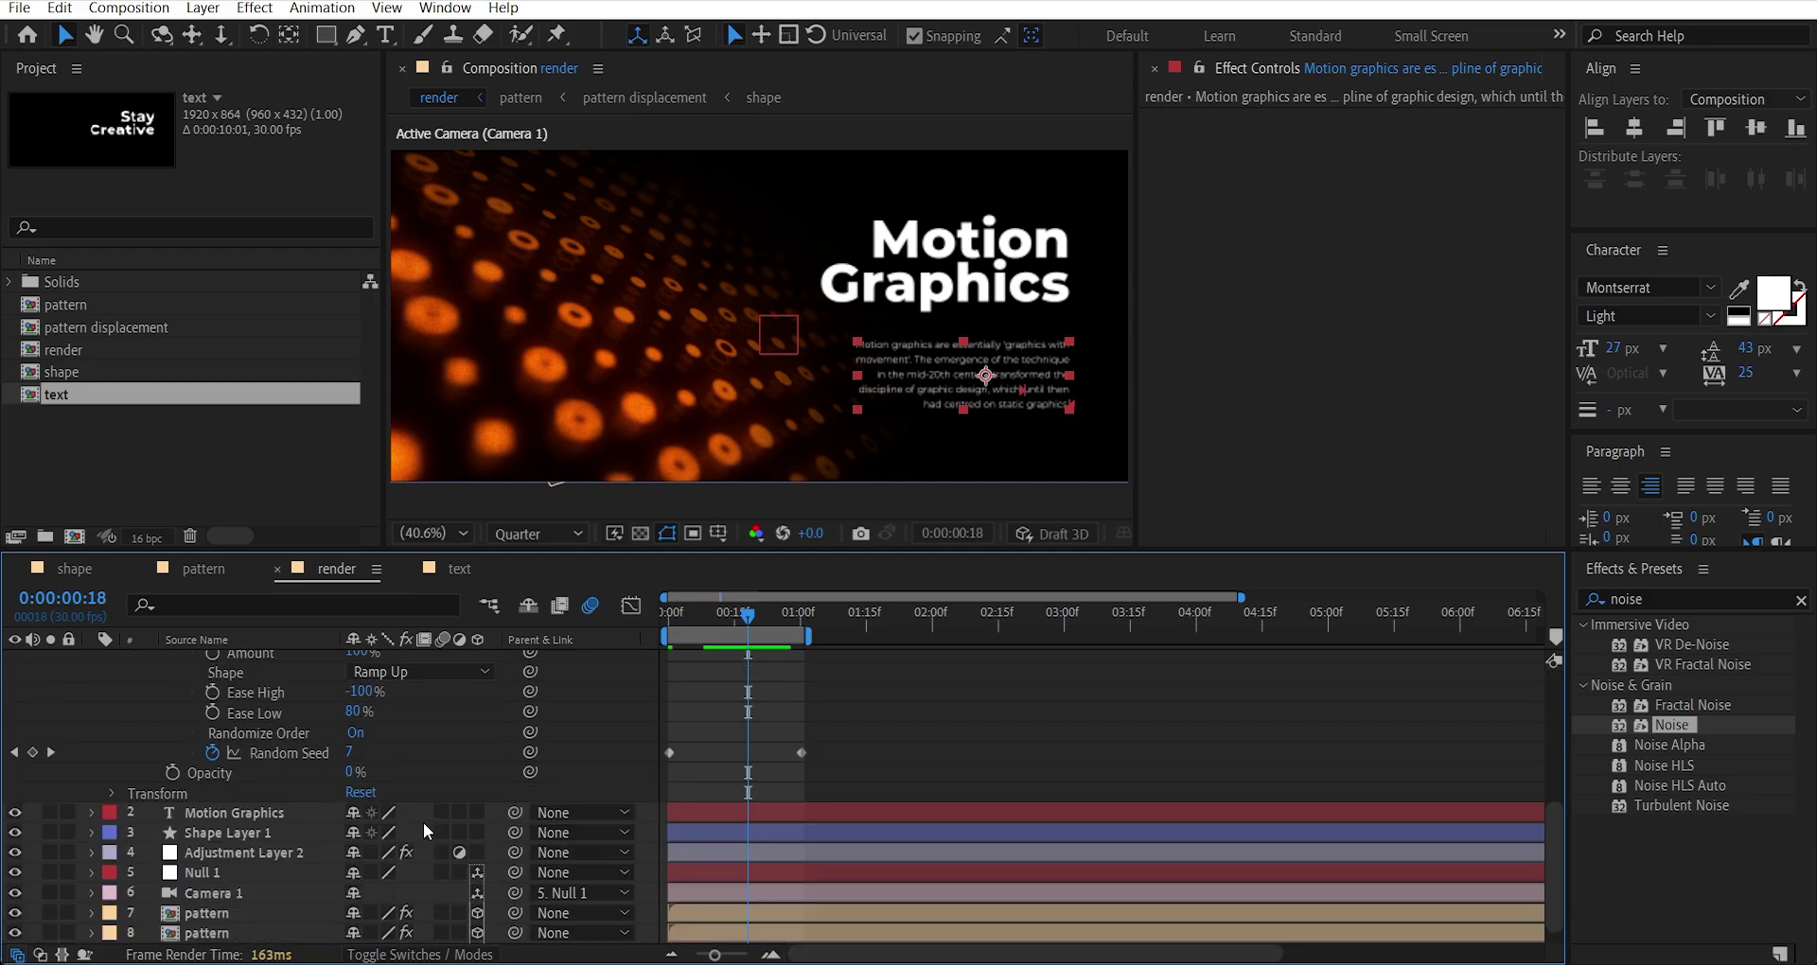
{"action": "left_click", "coordinate": [356, 734]}
{"action": "left_click_drag", "start_coordinate": [720, 617], "coordinate": [591, 617]}
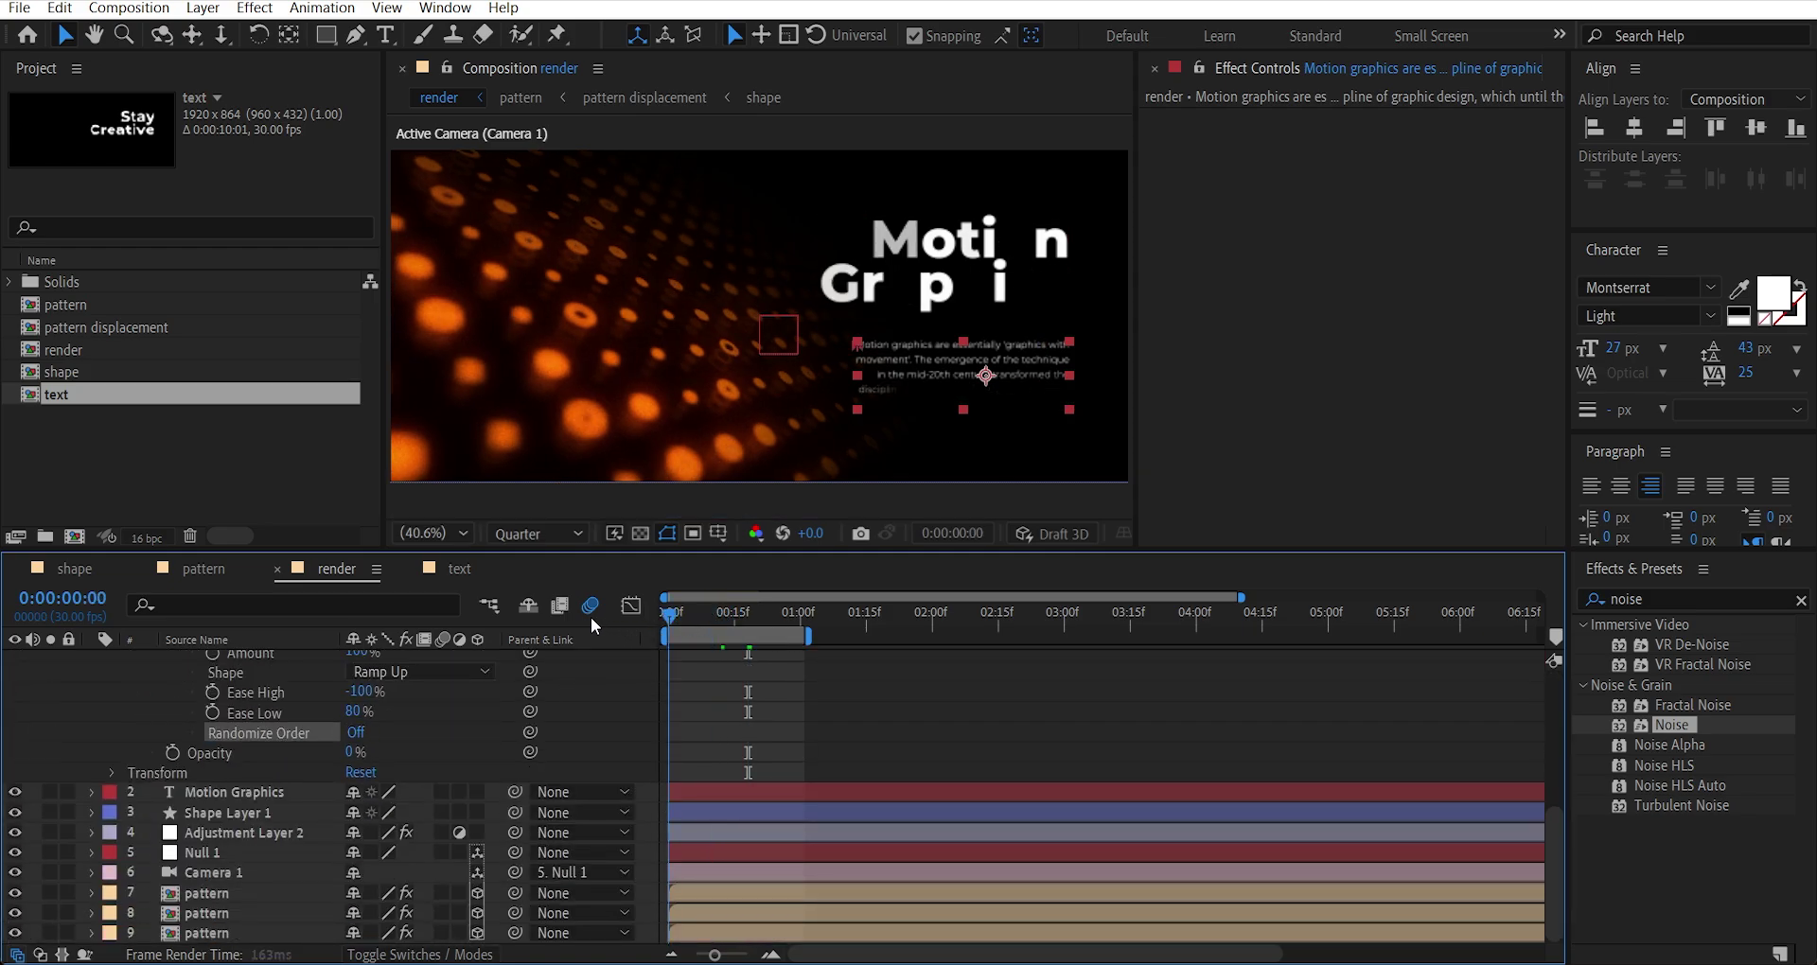
{"action": "key", "text": "space"}
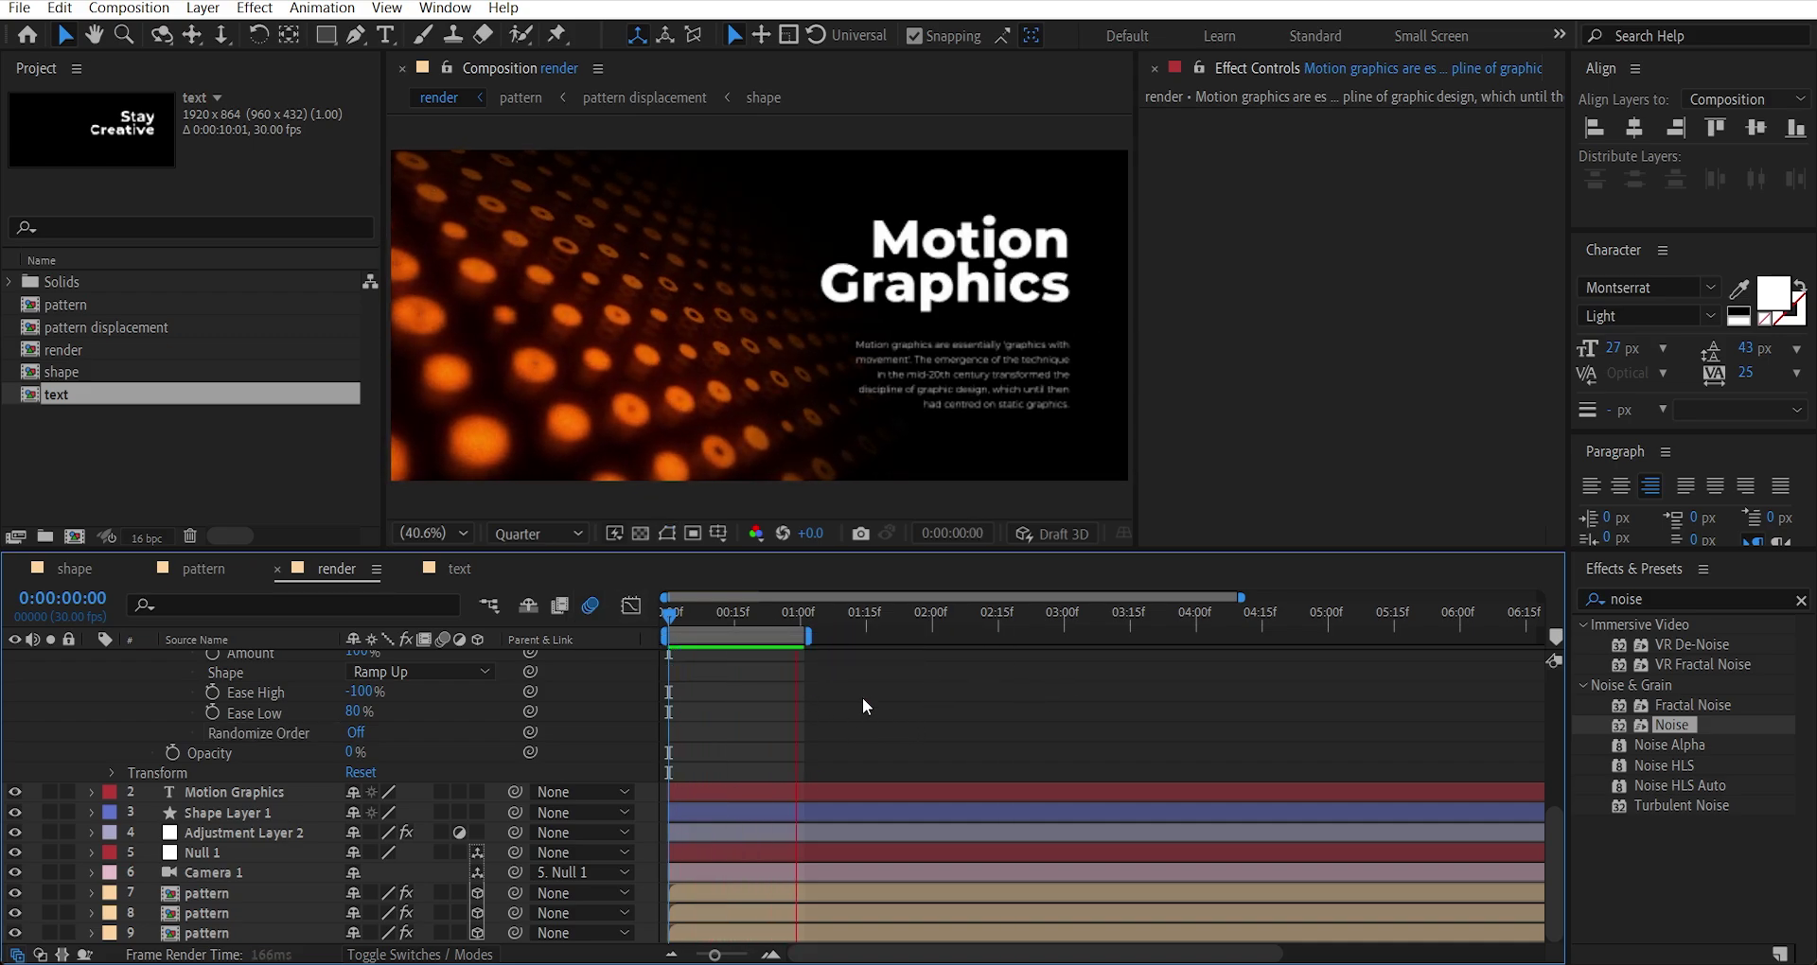
Slide the paragraph layer's bar a few frames later, then preview up to 0:00:03:01.
{"action": "key", "text": "ctrl+a"}
{"action": "key", "text": "u"}
{"action": "key", "text": "u"}
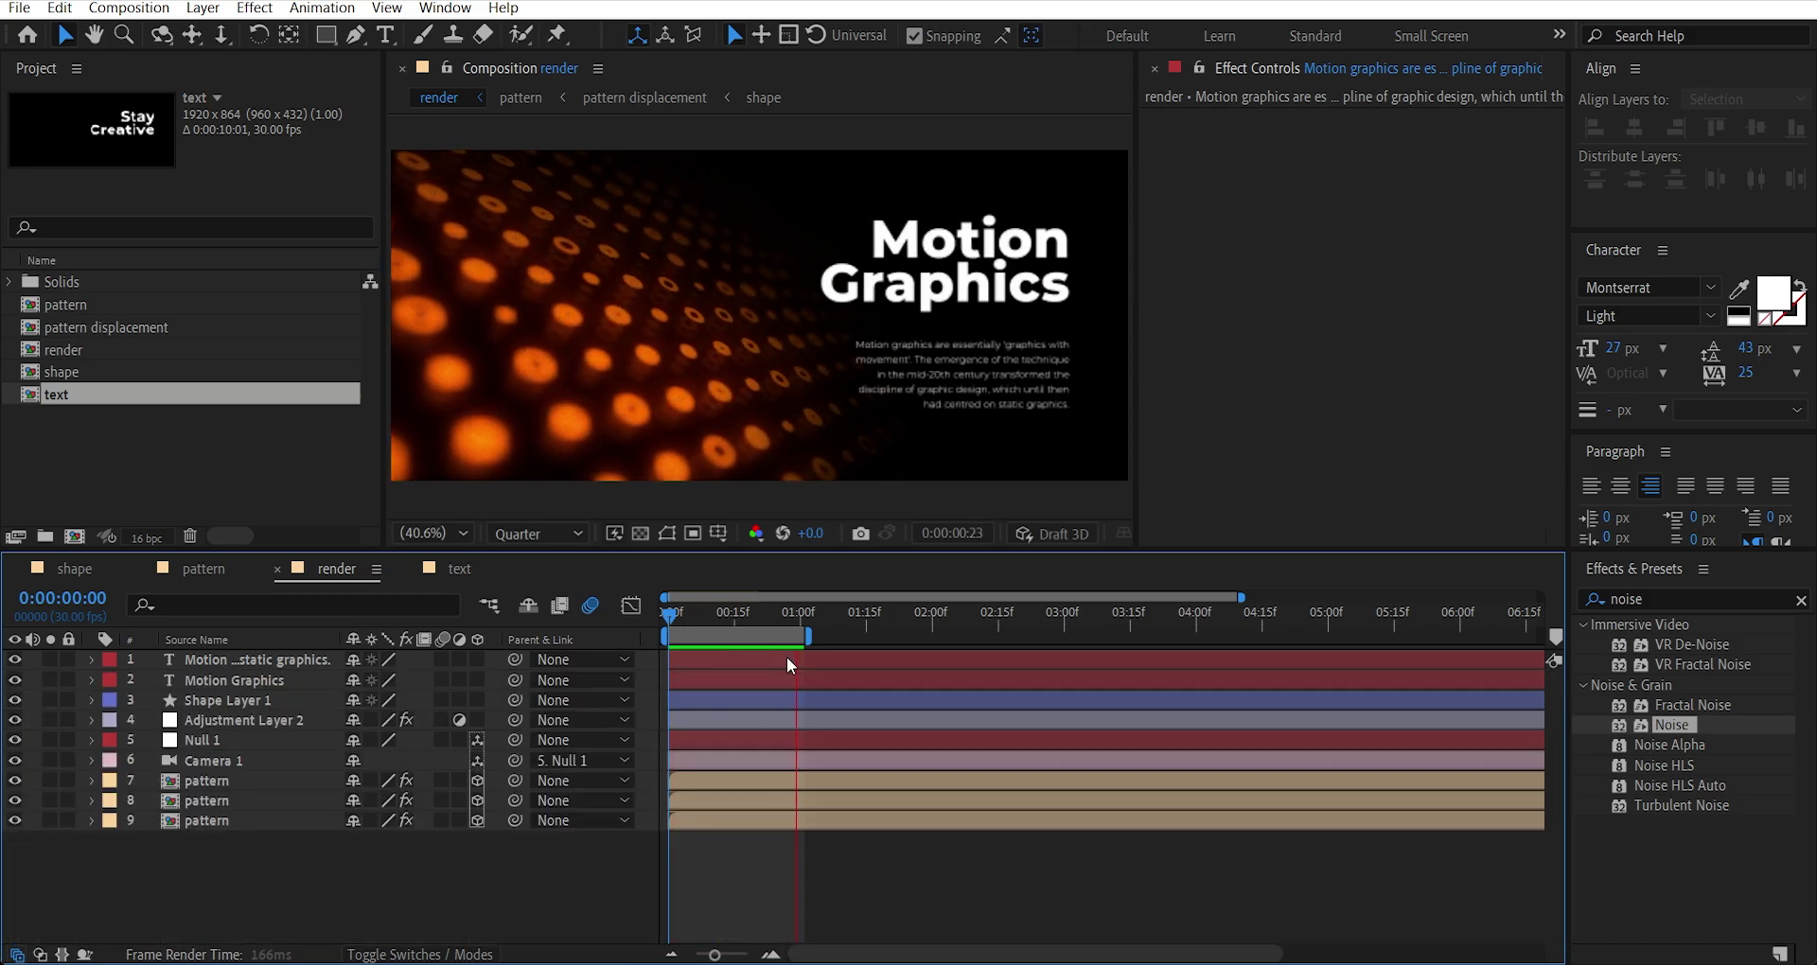
{"action": "left_click_drag", "start_coordinate": [790, 657], "coordinate": [816, 656]}
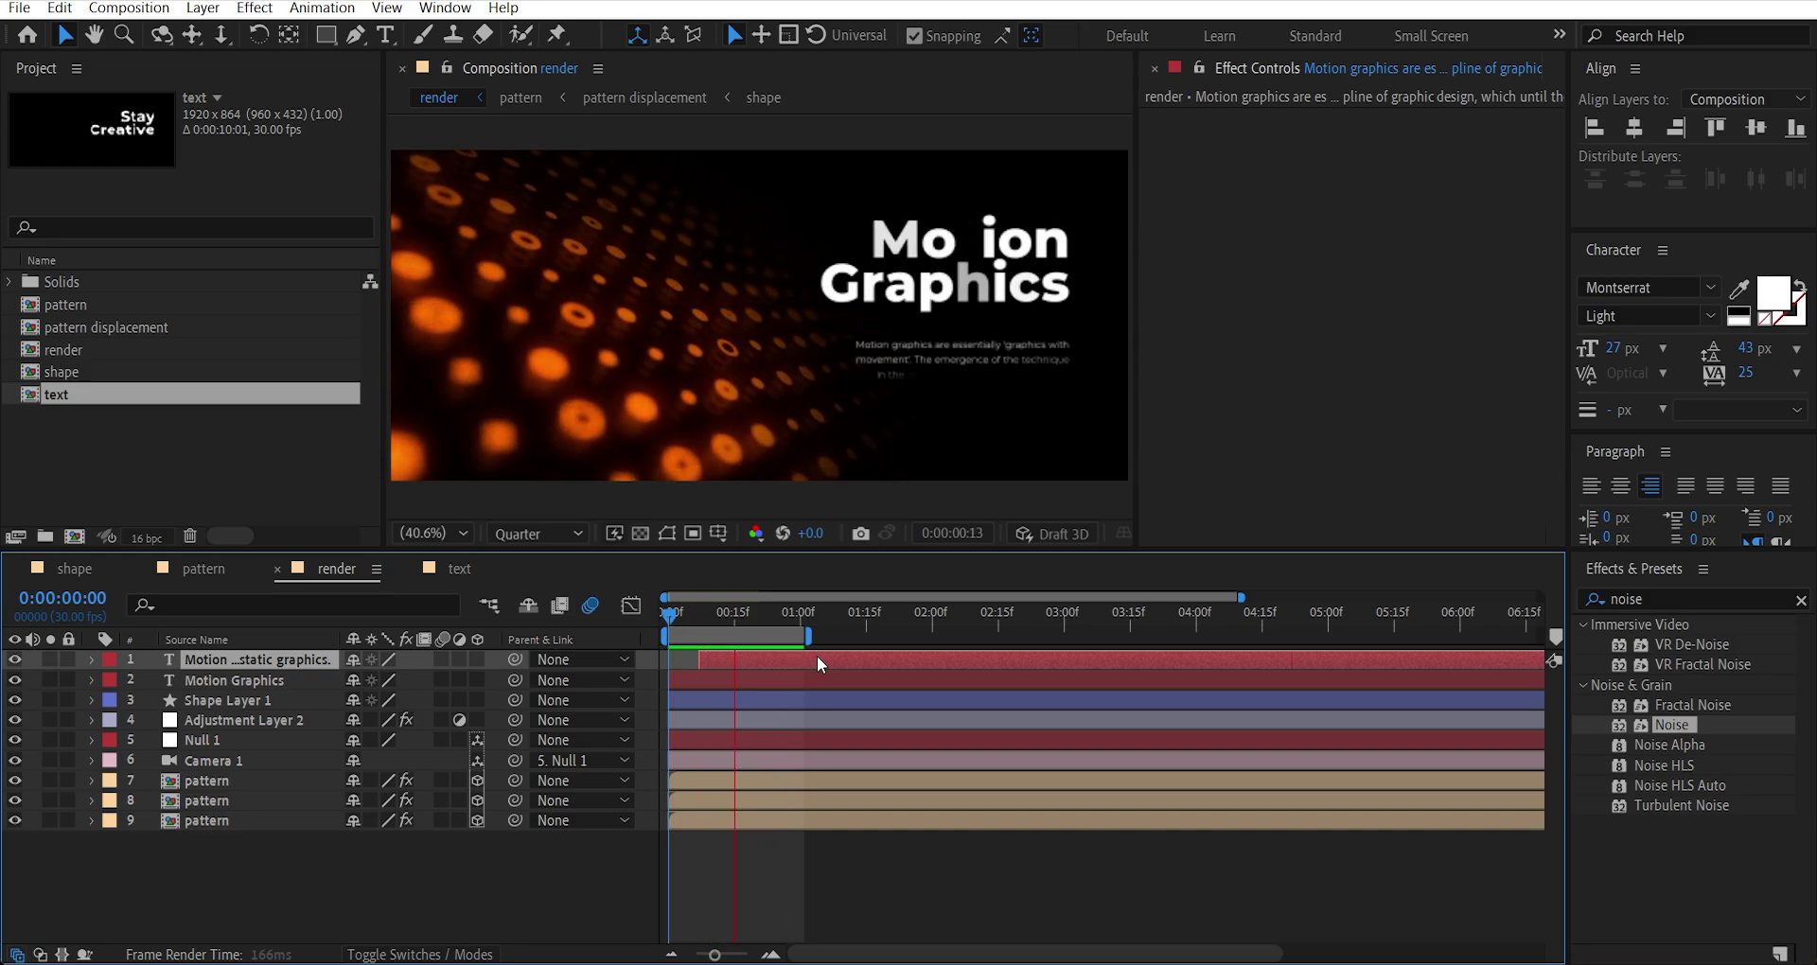
{"action": "left_click_drag", "start_coordinate": [816, 656], "coordinate": [831, 657]}
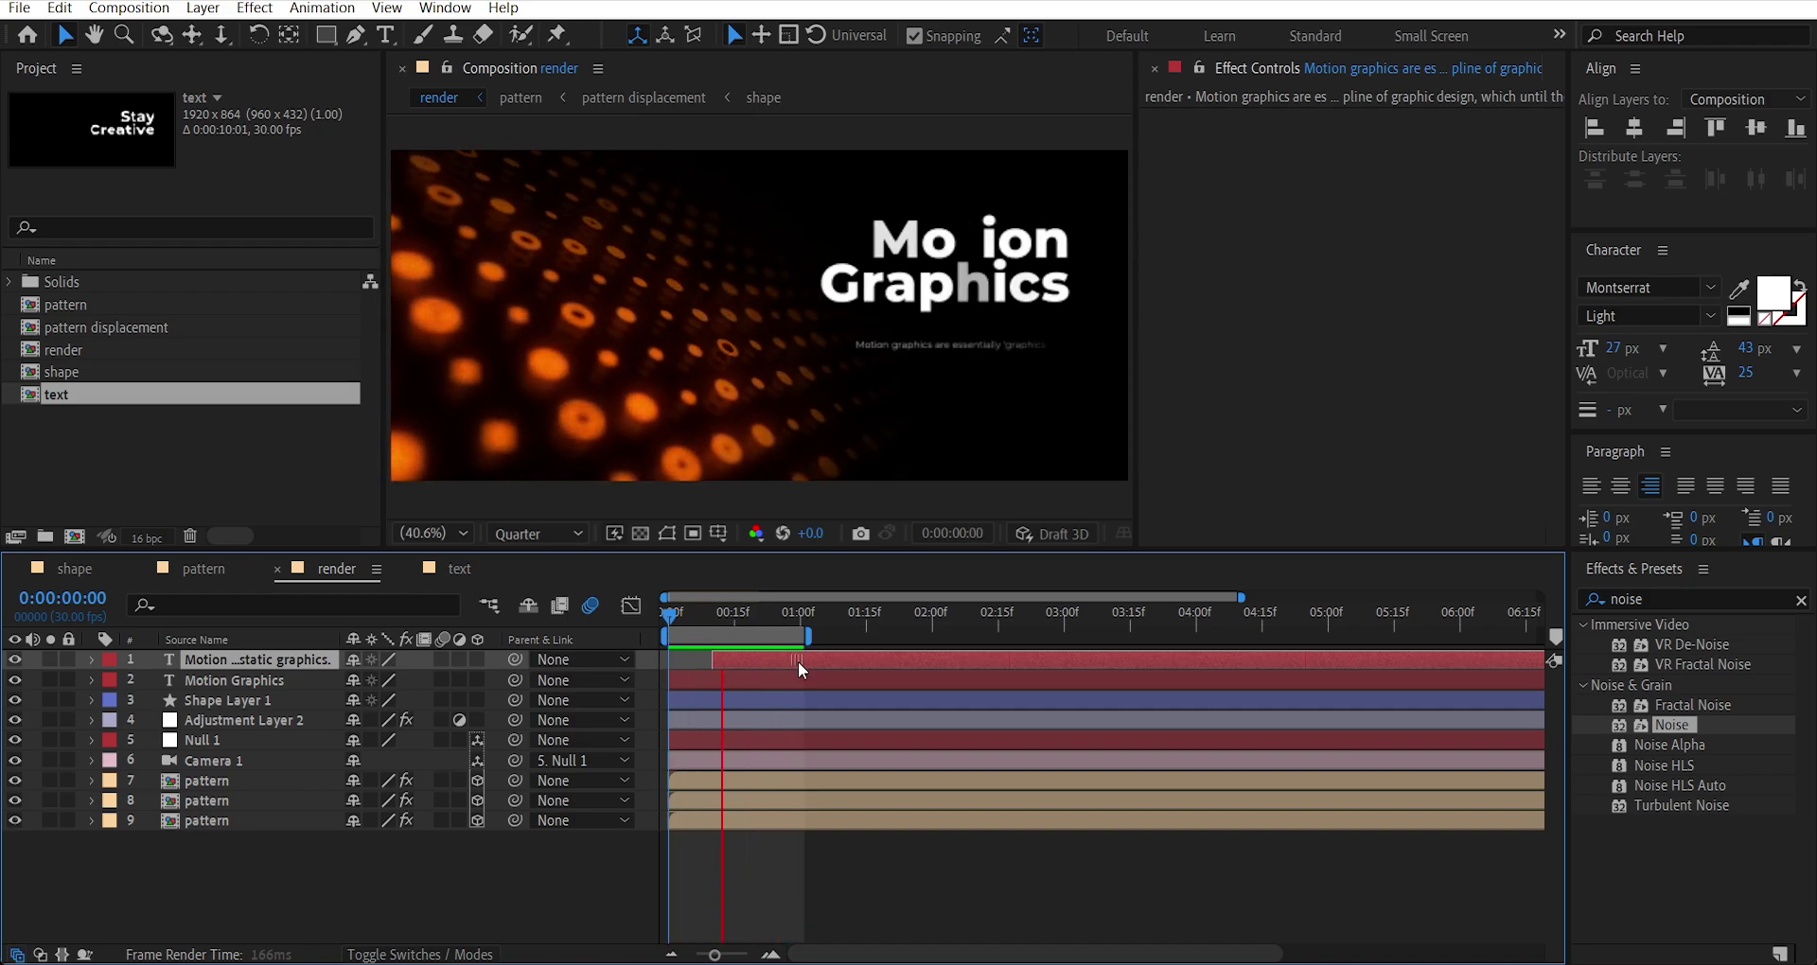
{"action": "left_click_drag", "start_coordinate": [798, 662], "coordinate": [807, 662]}
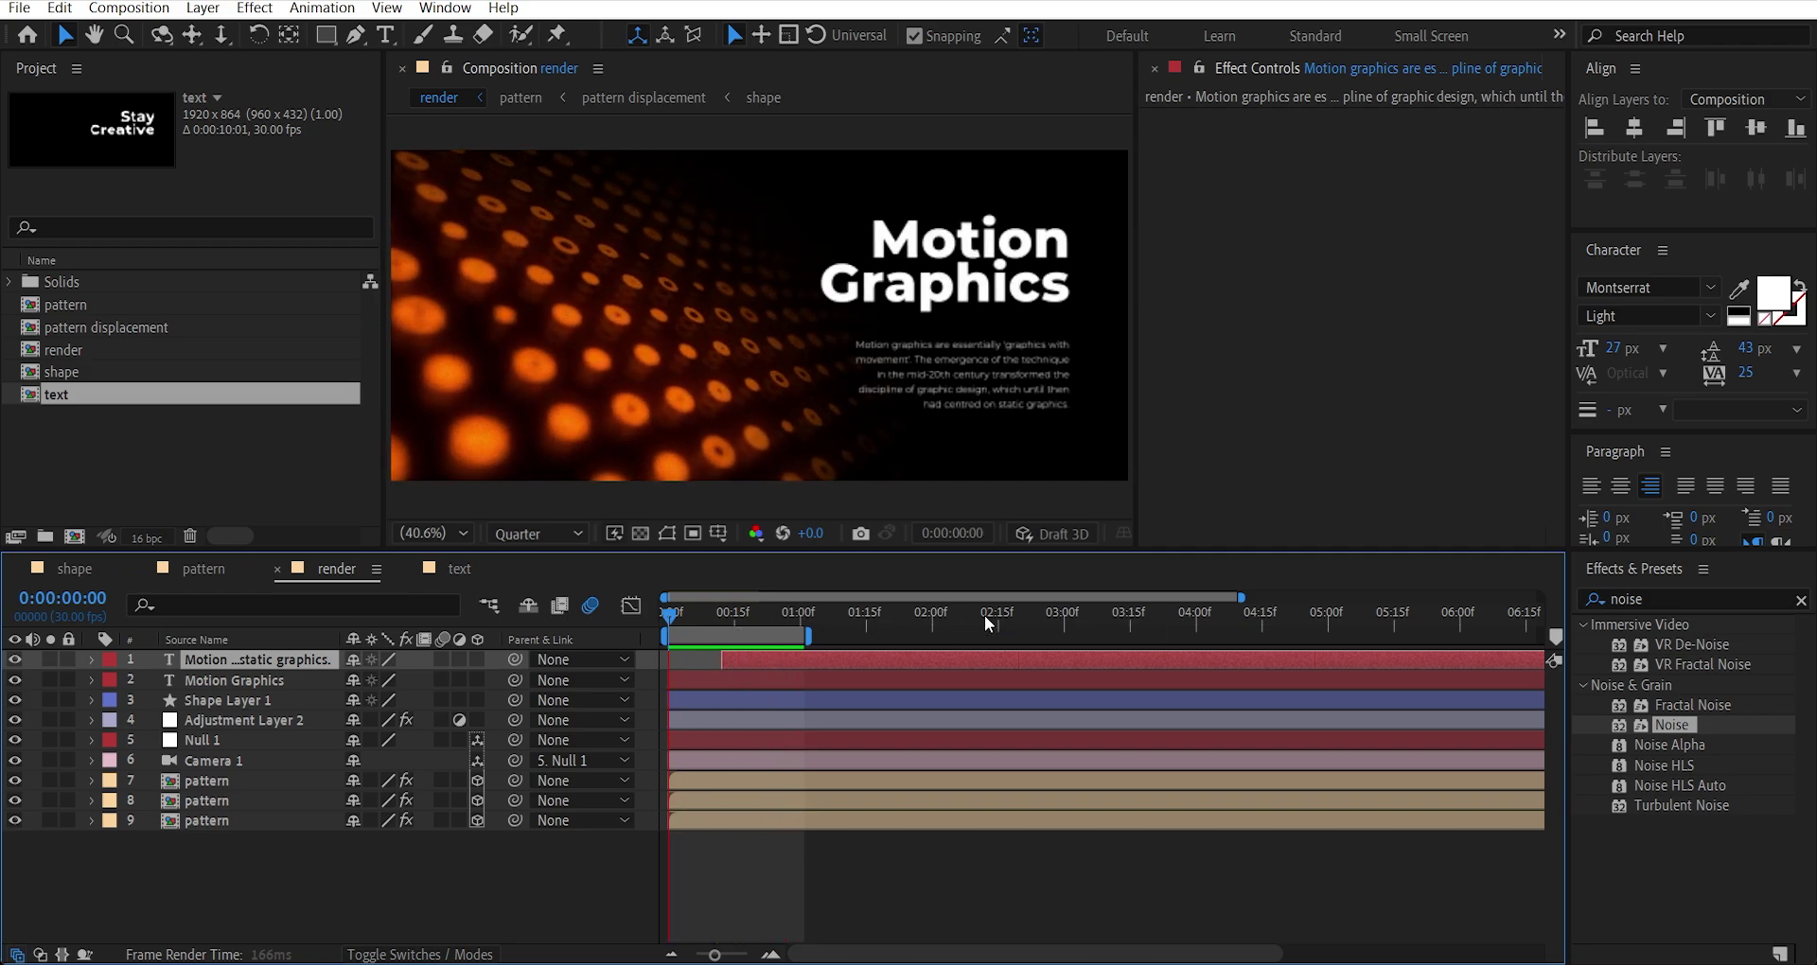
{"action": "left_click_drag", "start_coordinate": [984, 615], "coordinate": [1069, 621]}
{"action": "key", "text": "space"}
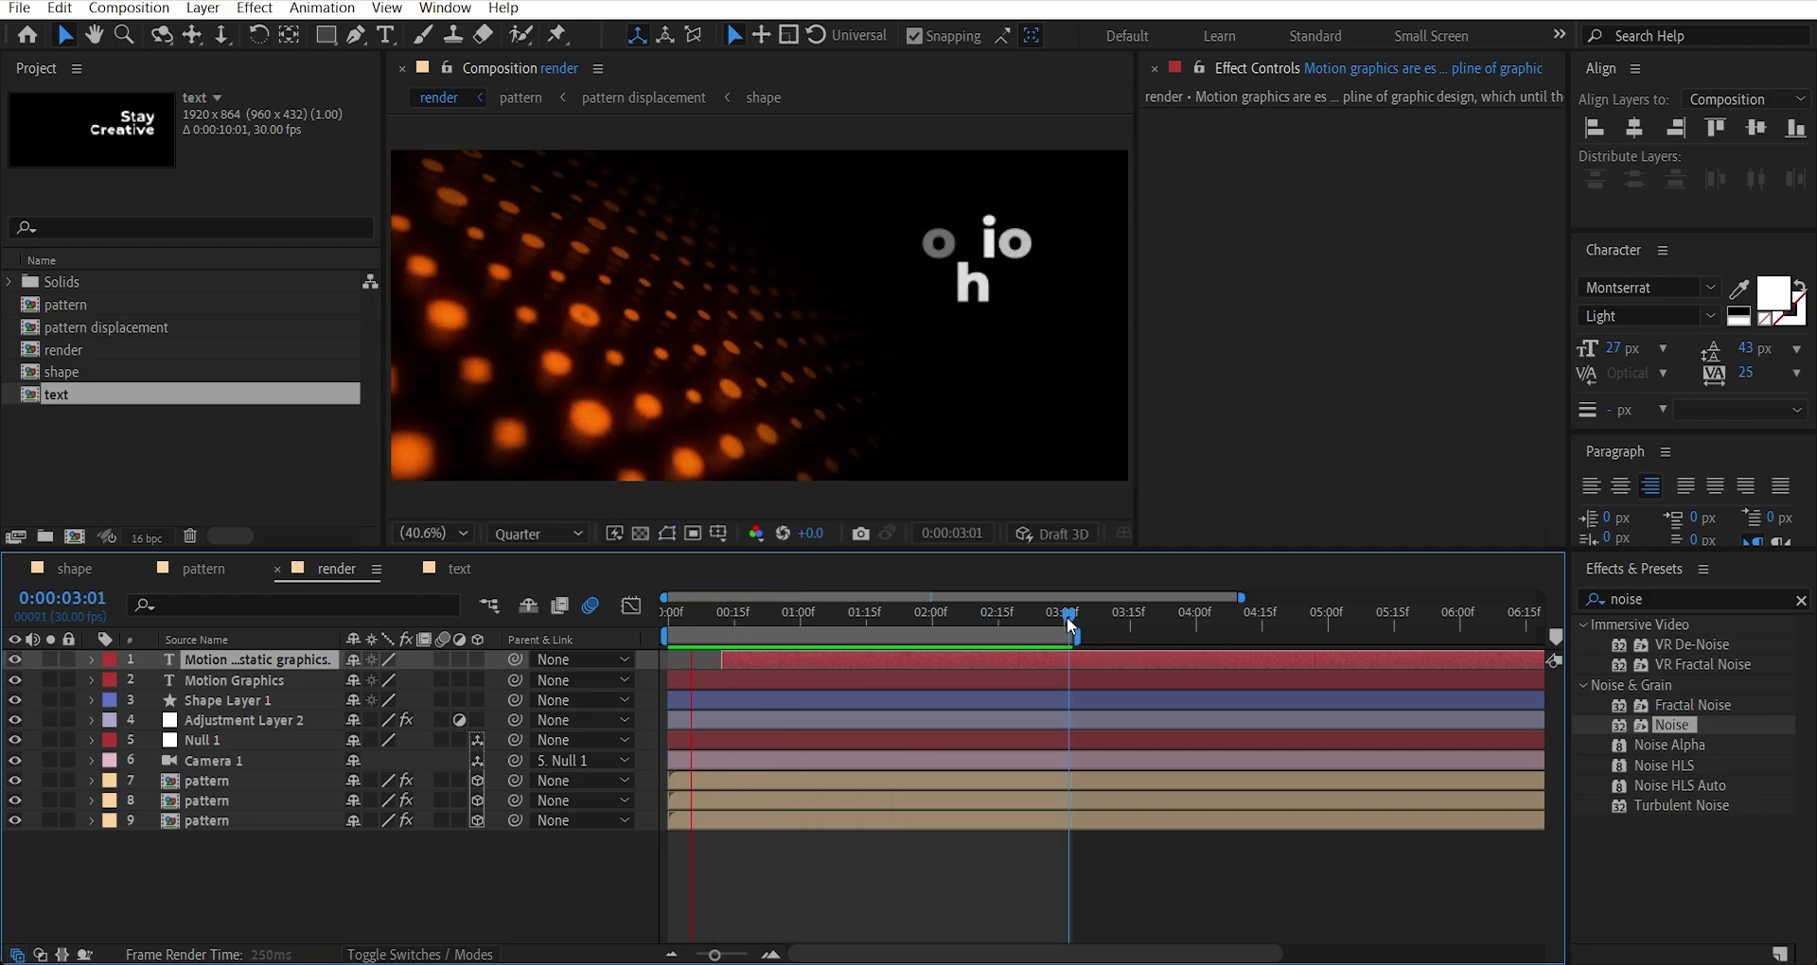
Parent the paragraph layer to the Motion Graphics title and centre the title vertically.
{"action": "left_click", "coordinate": [804, 617]}
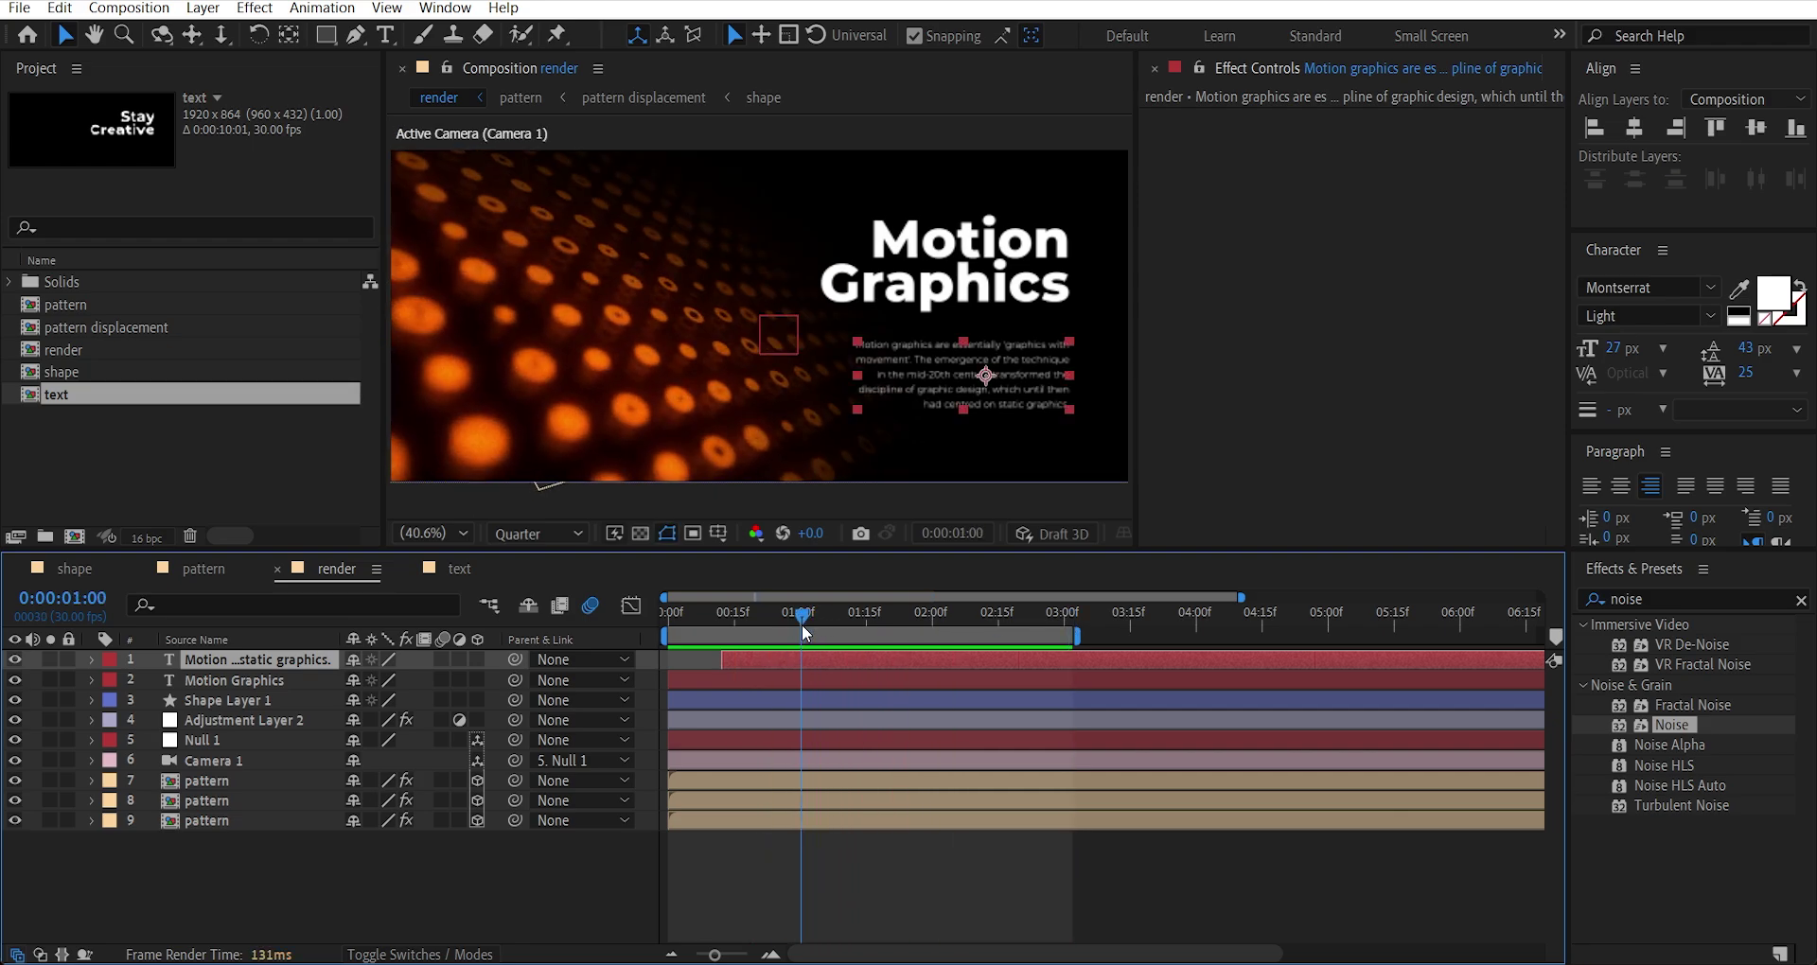
{"action": "left_click_drag", "start_coordinate": [515, 660], "coordinate": [235, 685]}
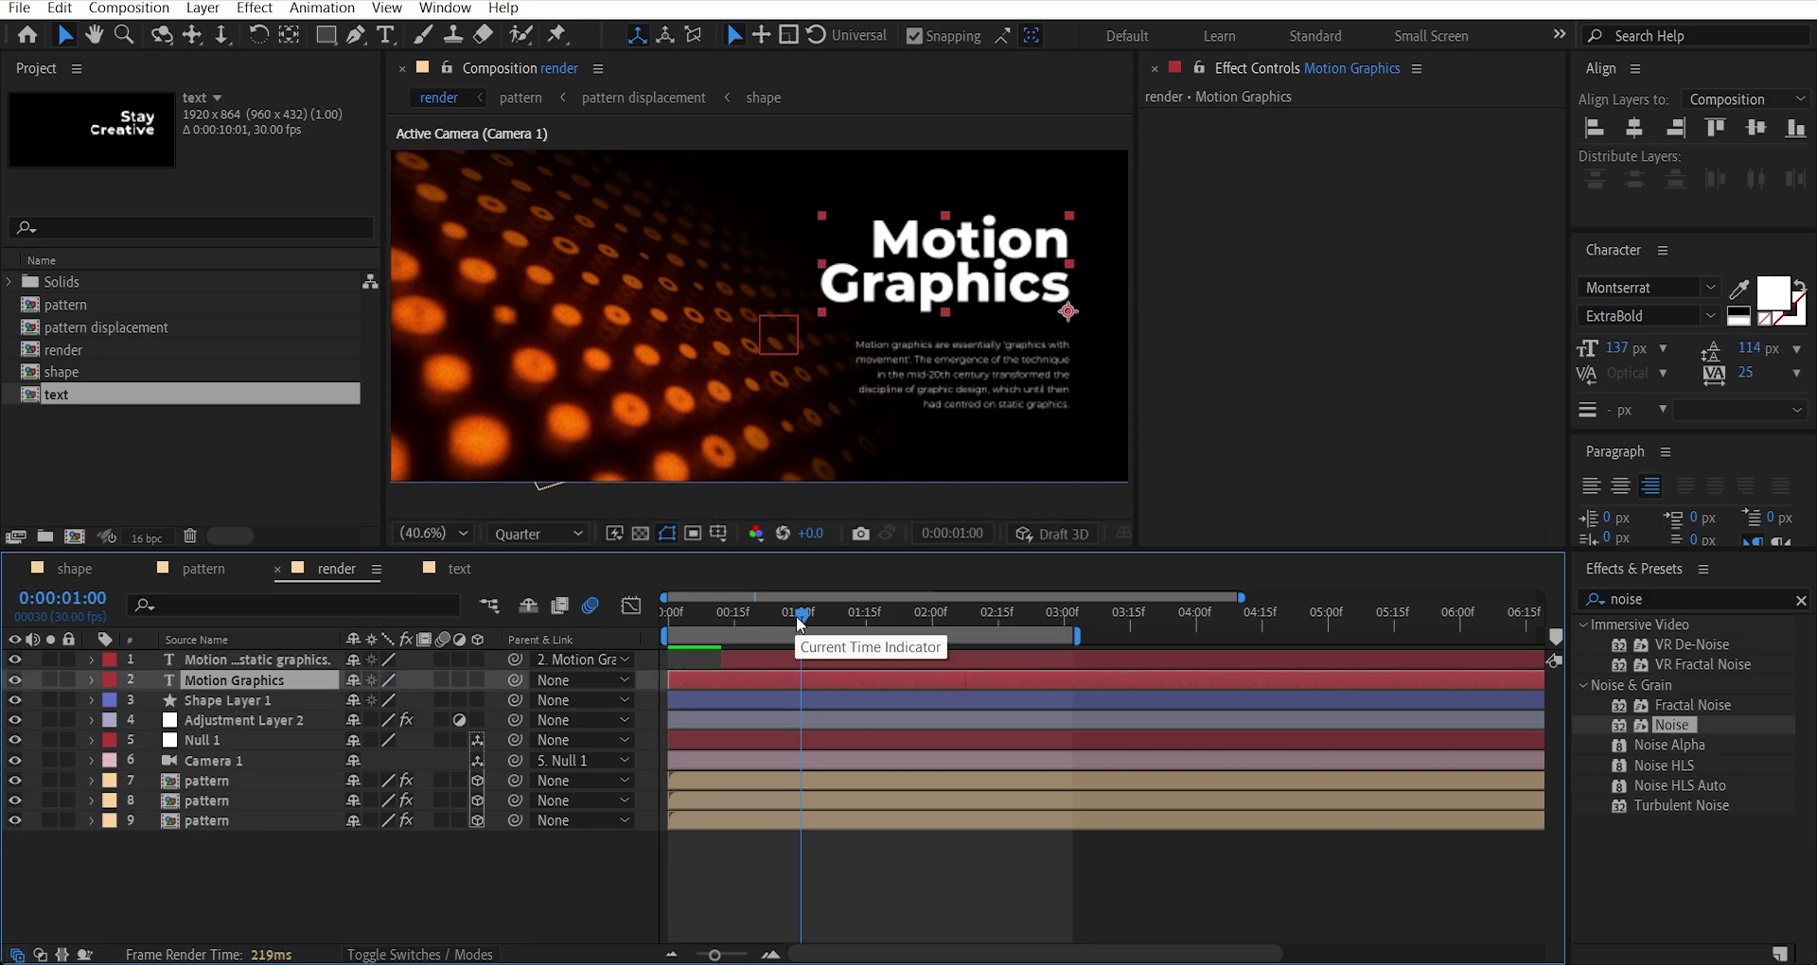
{"action": "left_click_drag", "start_coordinate": [804, 617], "coordinate": [721, 632]}
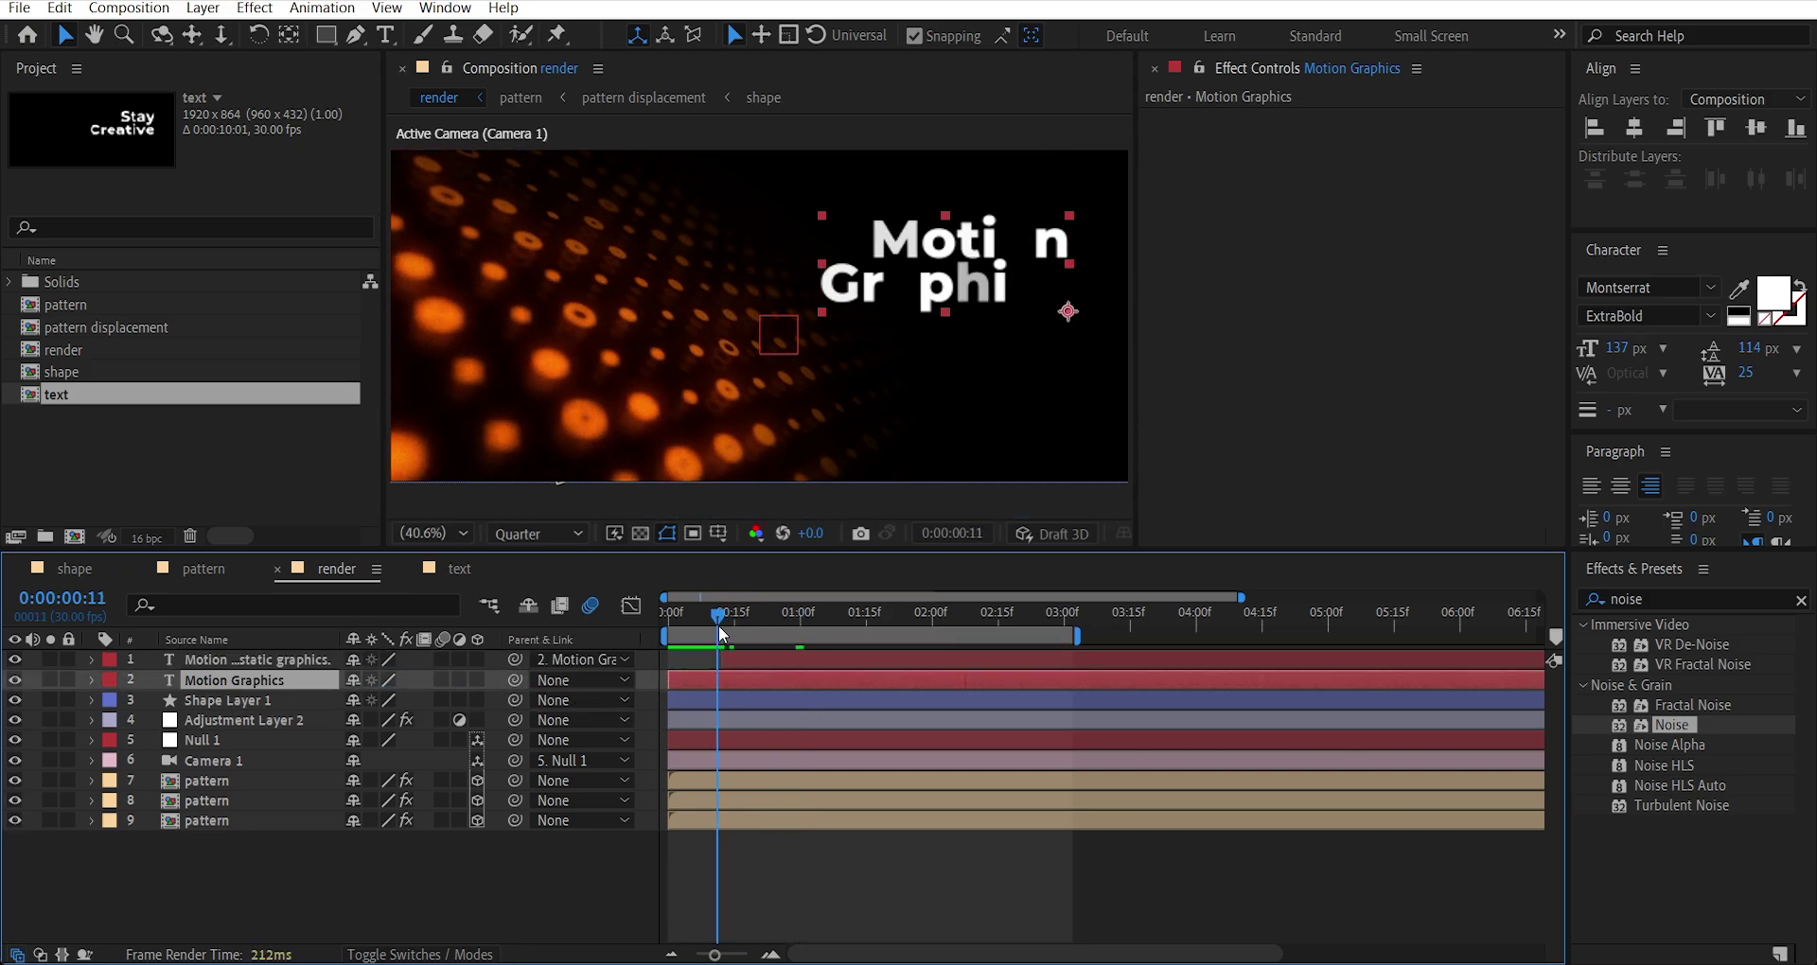
{"action": "left_click", "coordinate": [1755, 128]}
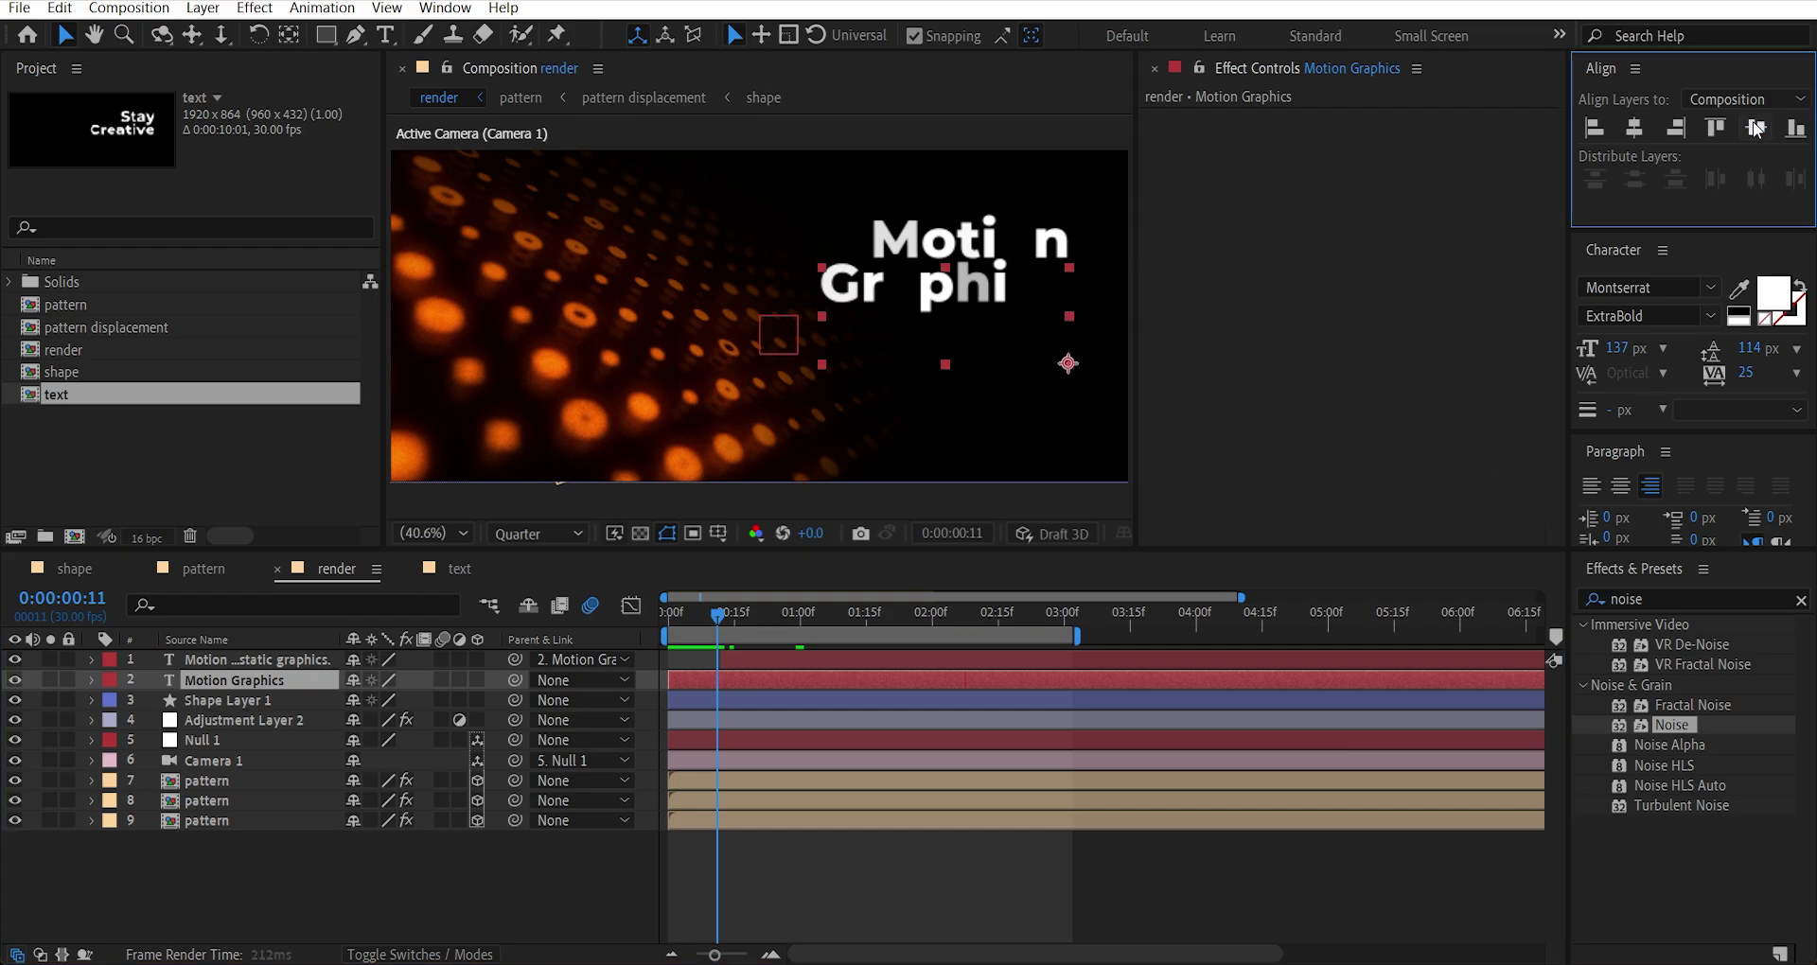
Keyframe the title's Position so it rises from Y 557.8 to 426.8 by 0:00:01:06.
{"action": "left_click_drag", "start_coordinate": [718, 621], "coordinate": [746, 621]}
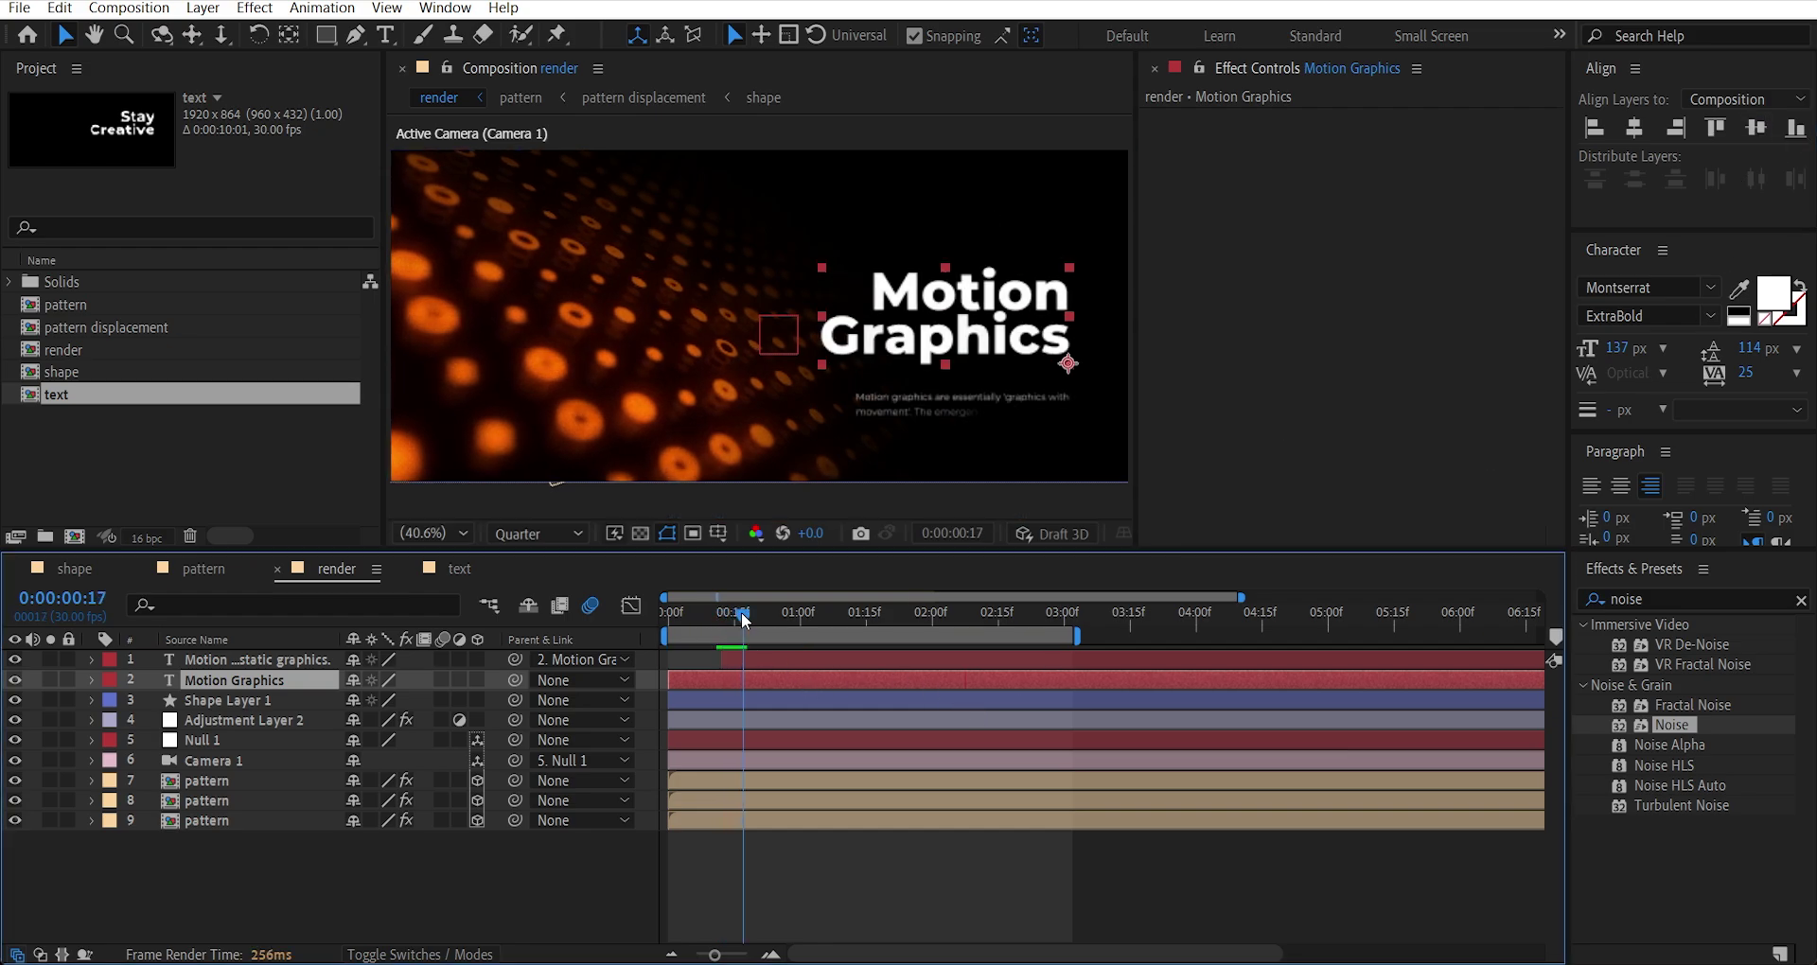
{"action": "key", "text": "p"}
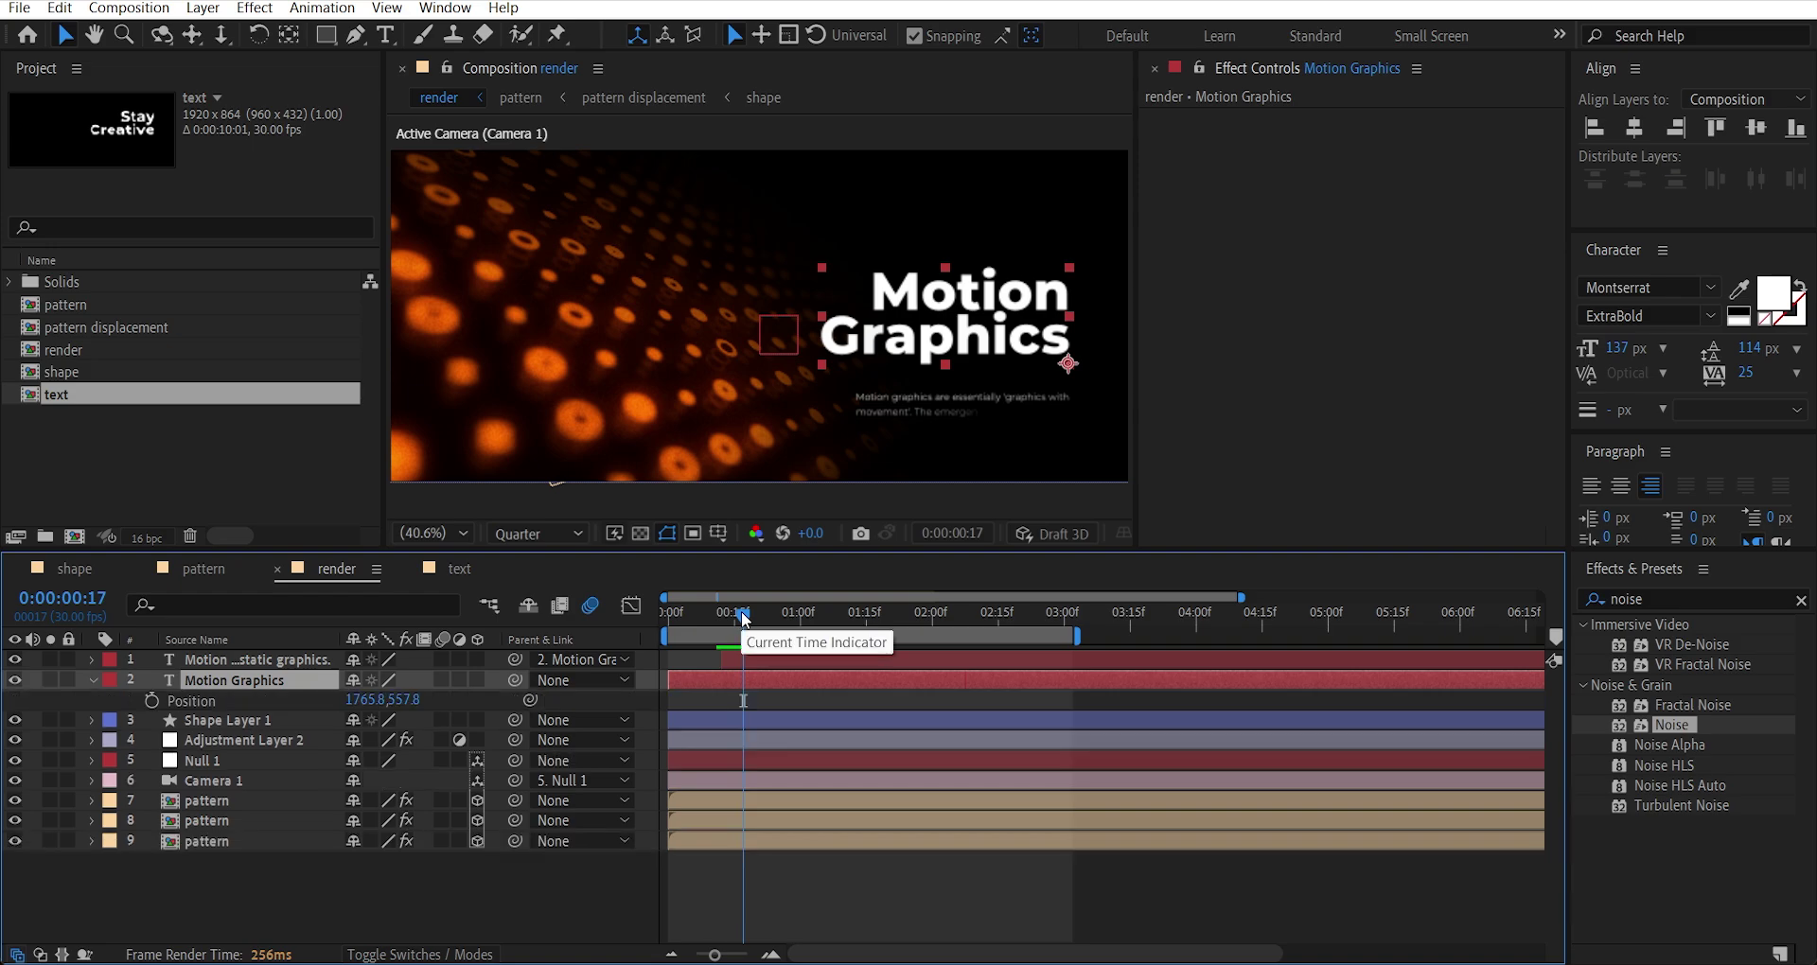
{"action": "left_click", "coordinate": [151, 701]}
{"action": "left_click", "coordinate": [829, 618]}
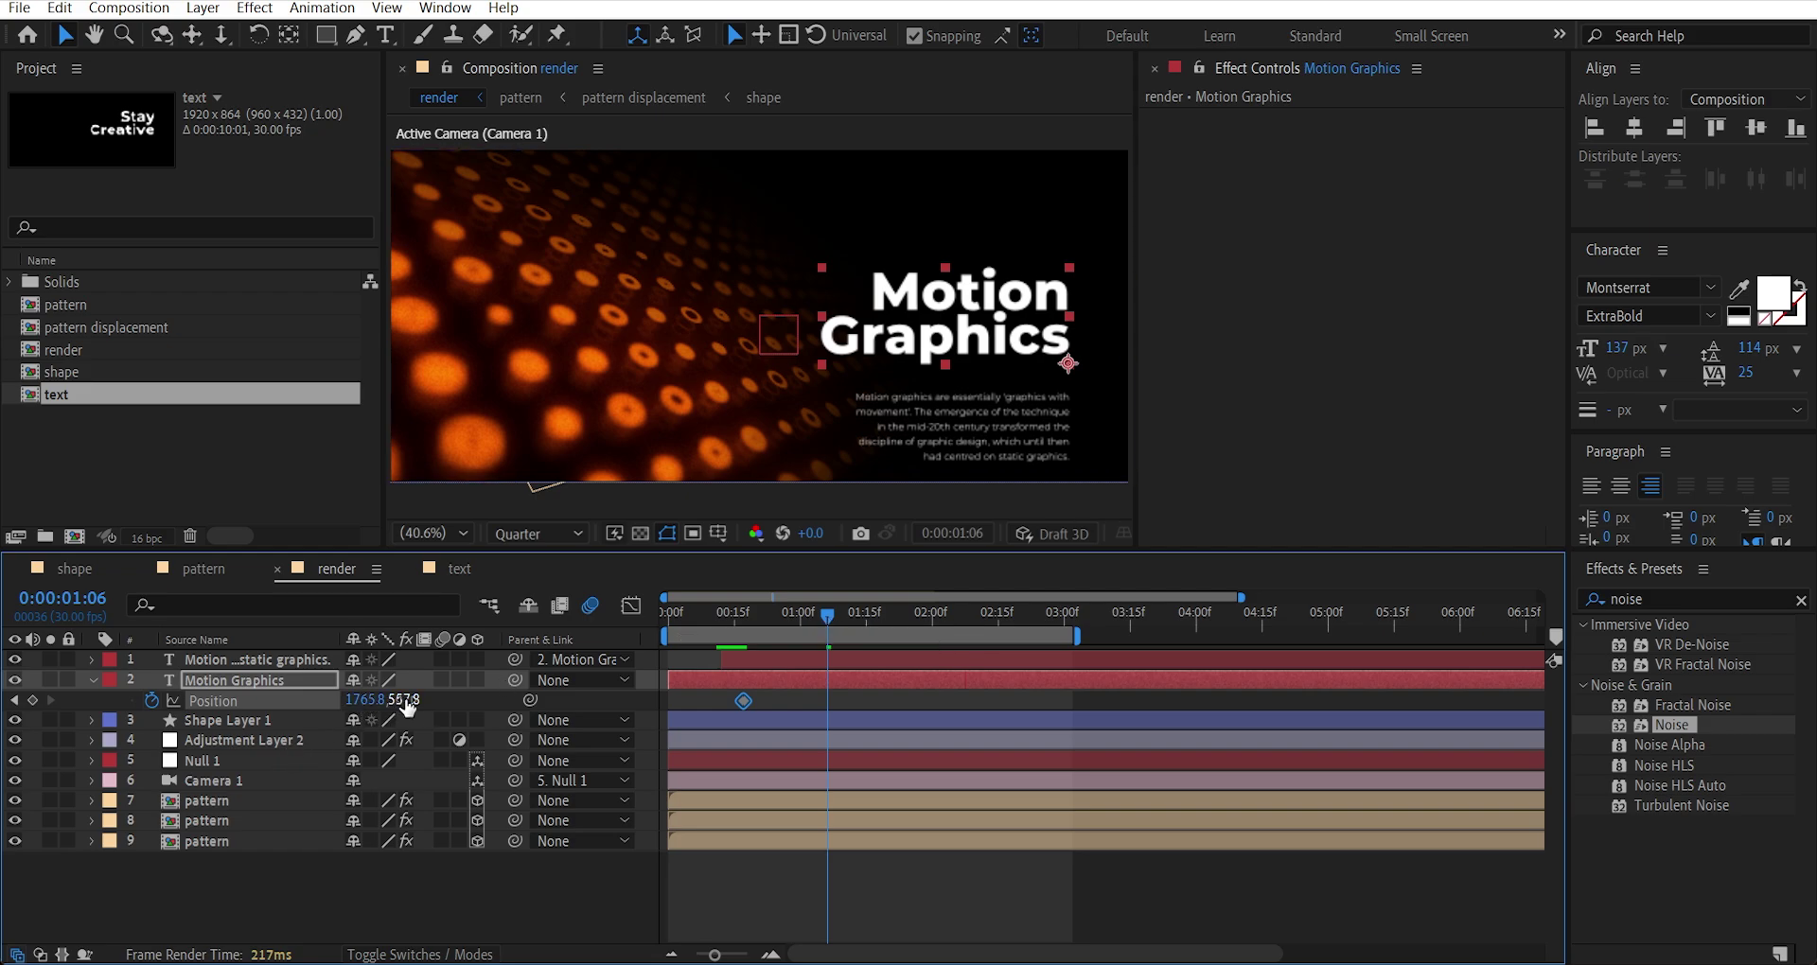
{"action": "left_click_drag", "start_coordinate": [405, 699], "coordinate": [236, 716]}
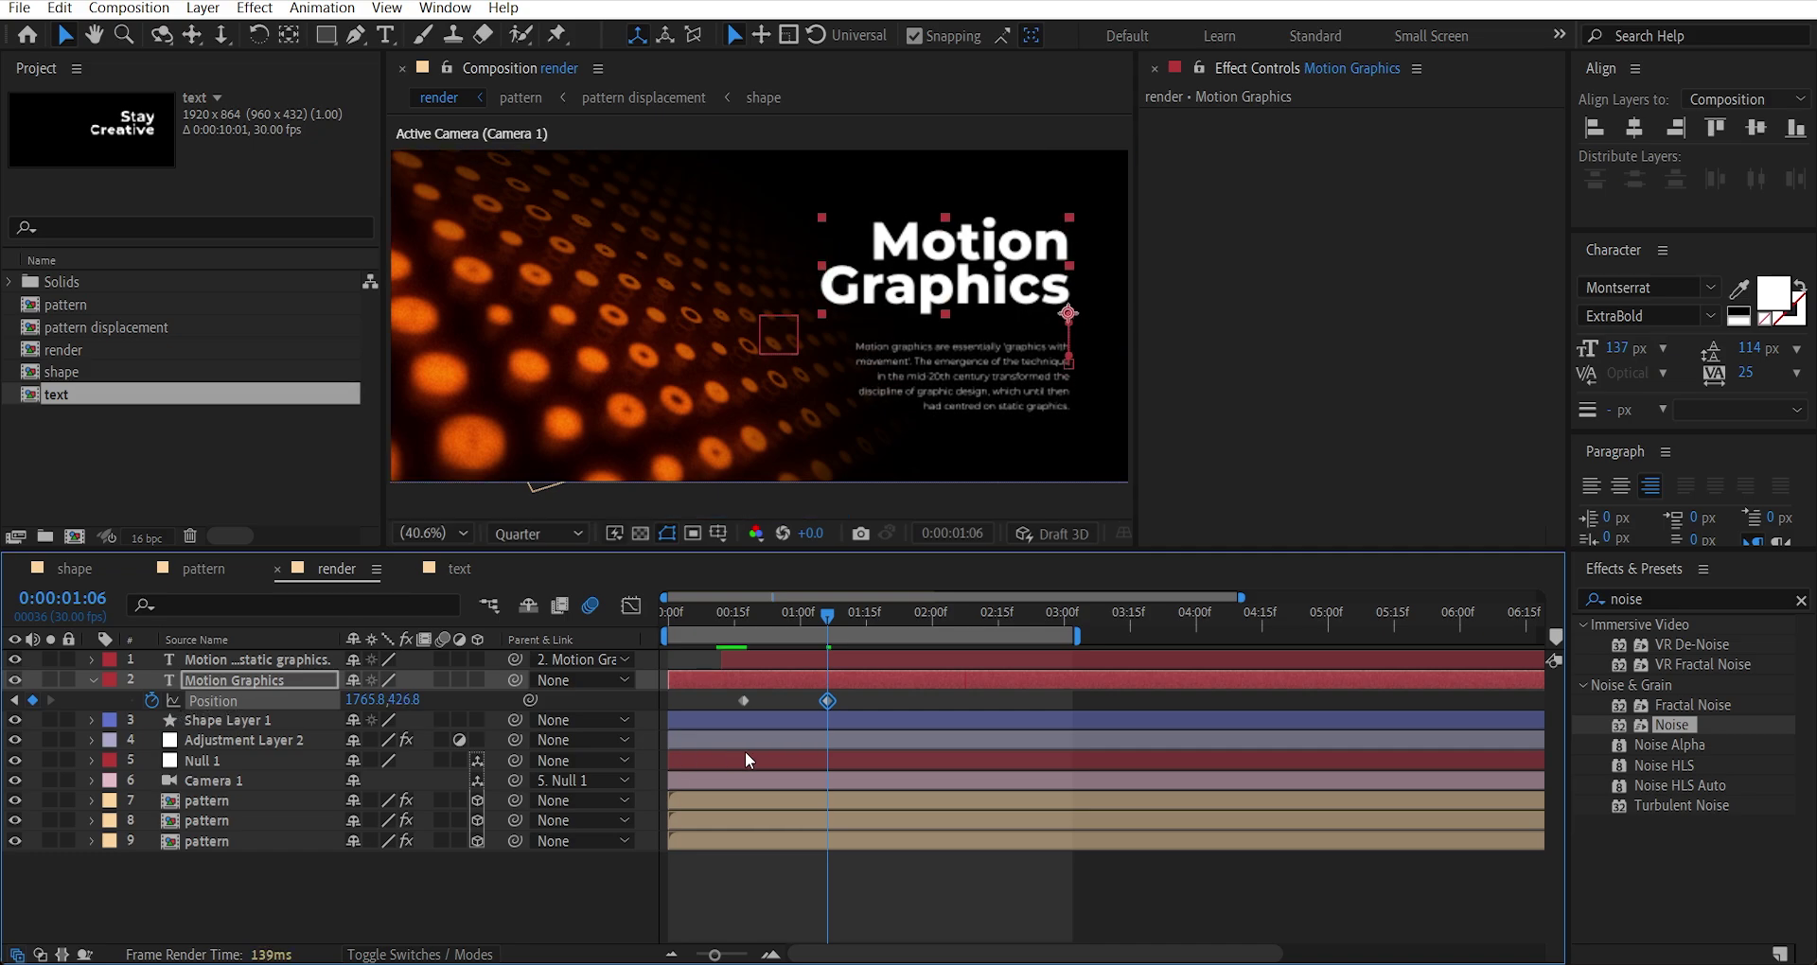
Easy Ease both Position keyframes at 100% influence and preview the slide-up from the start.
{"action": "left_click_drag", "start_coordinate": [862, 697], "coordinate": [686, 714]}
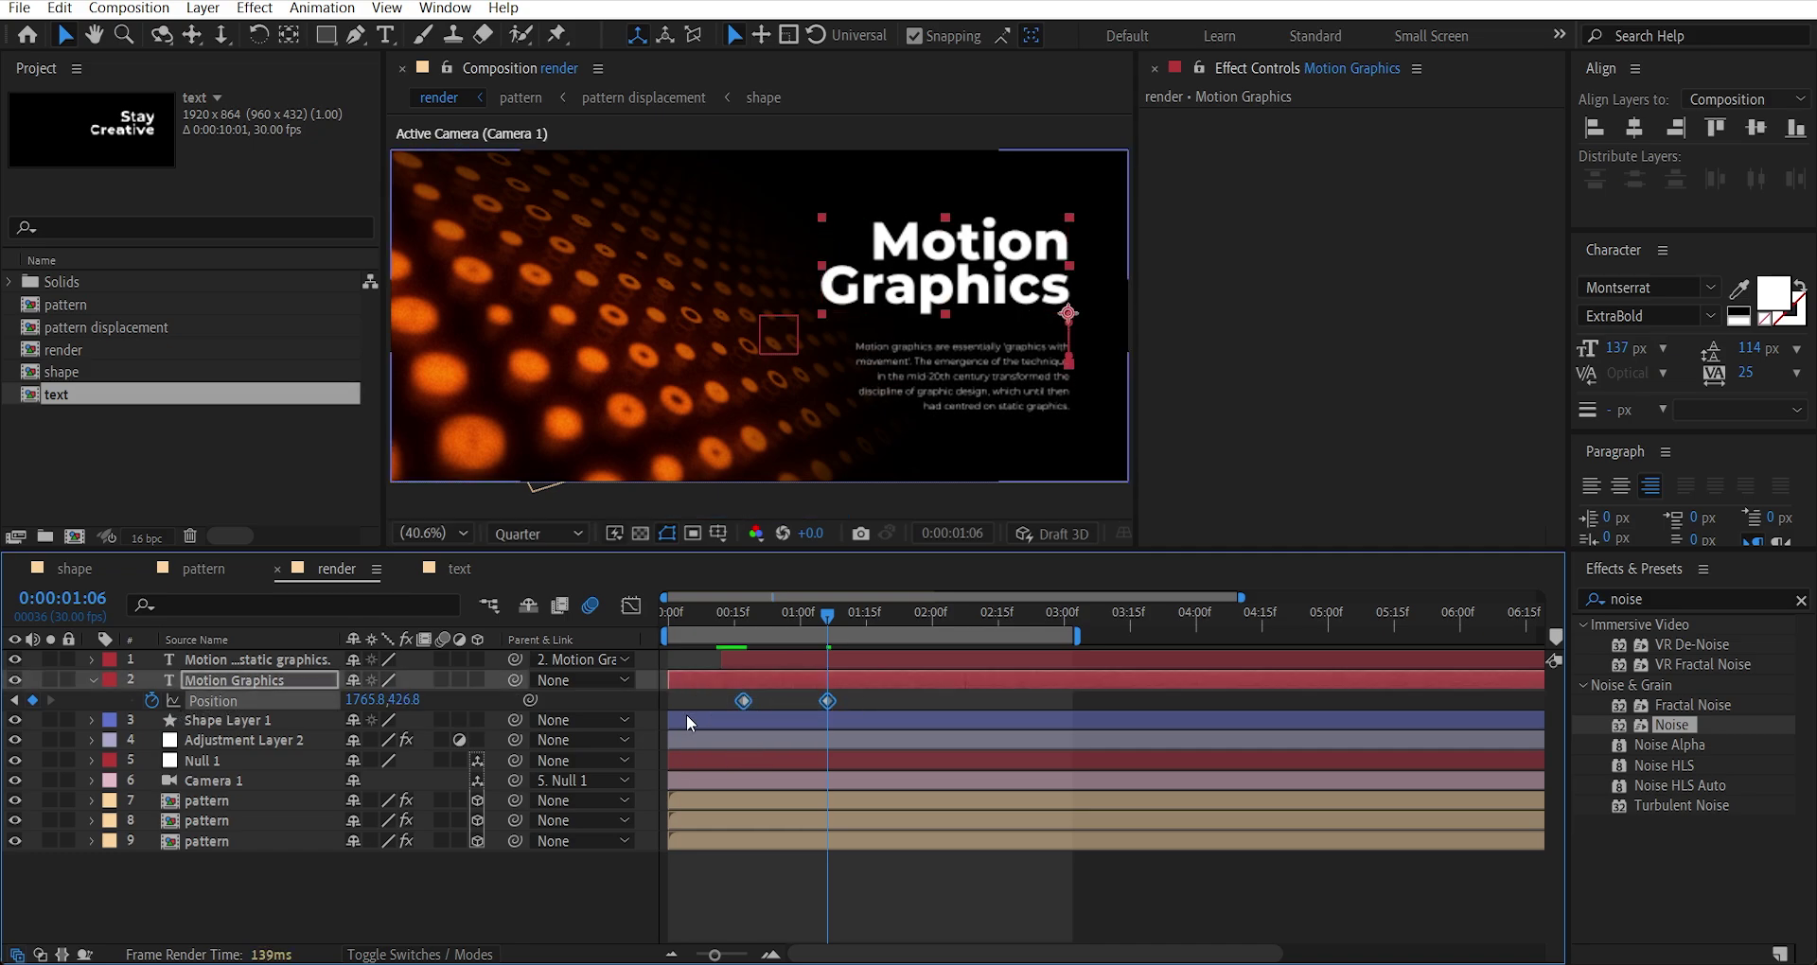
{"action": "key", "text": "F9"}
{"action": "left_click", "coordinate": [631, 606]}
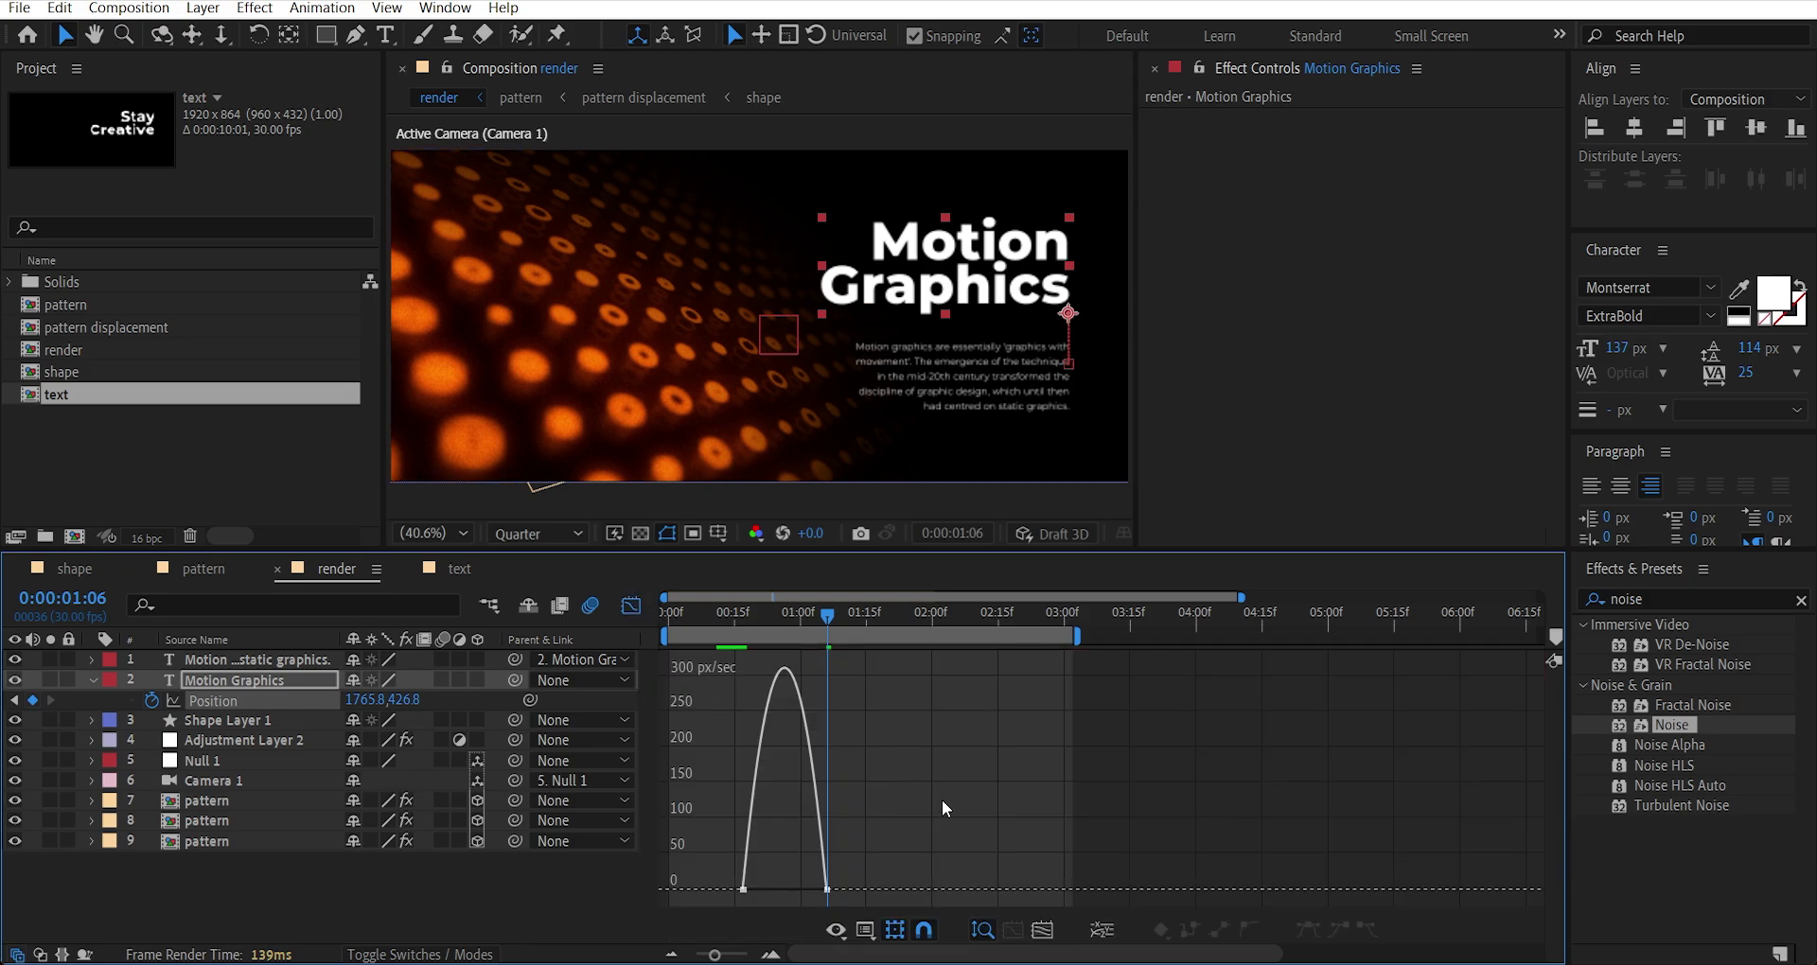
{"action": "left_click_drag", "start_coordinate": [941, 799], "coordinate": [784, 884]}
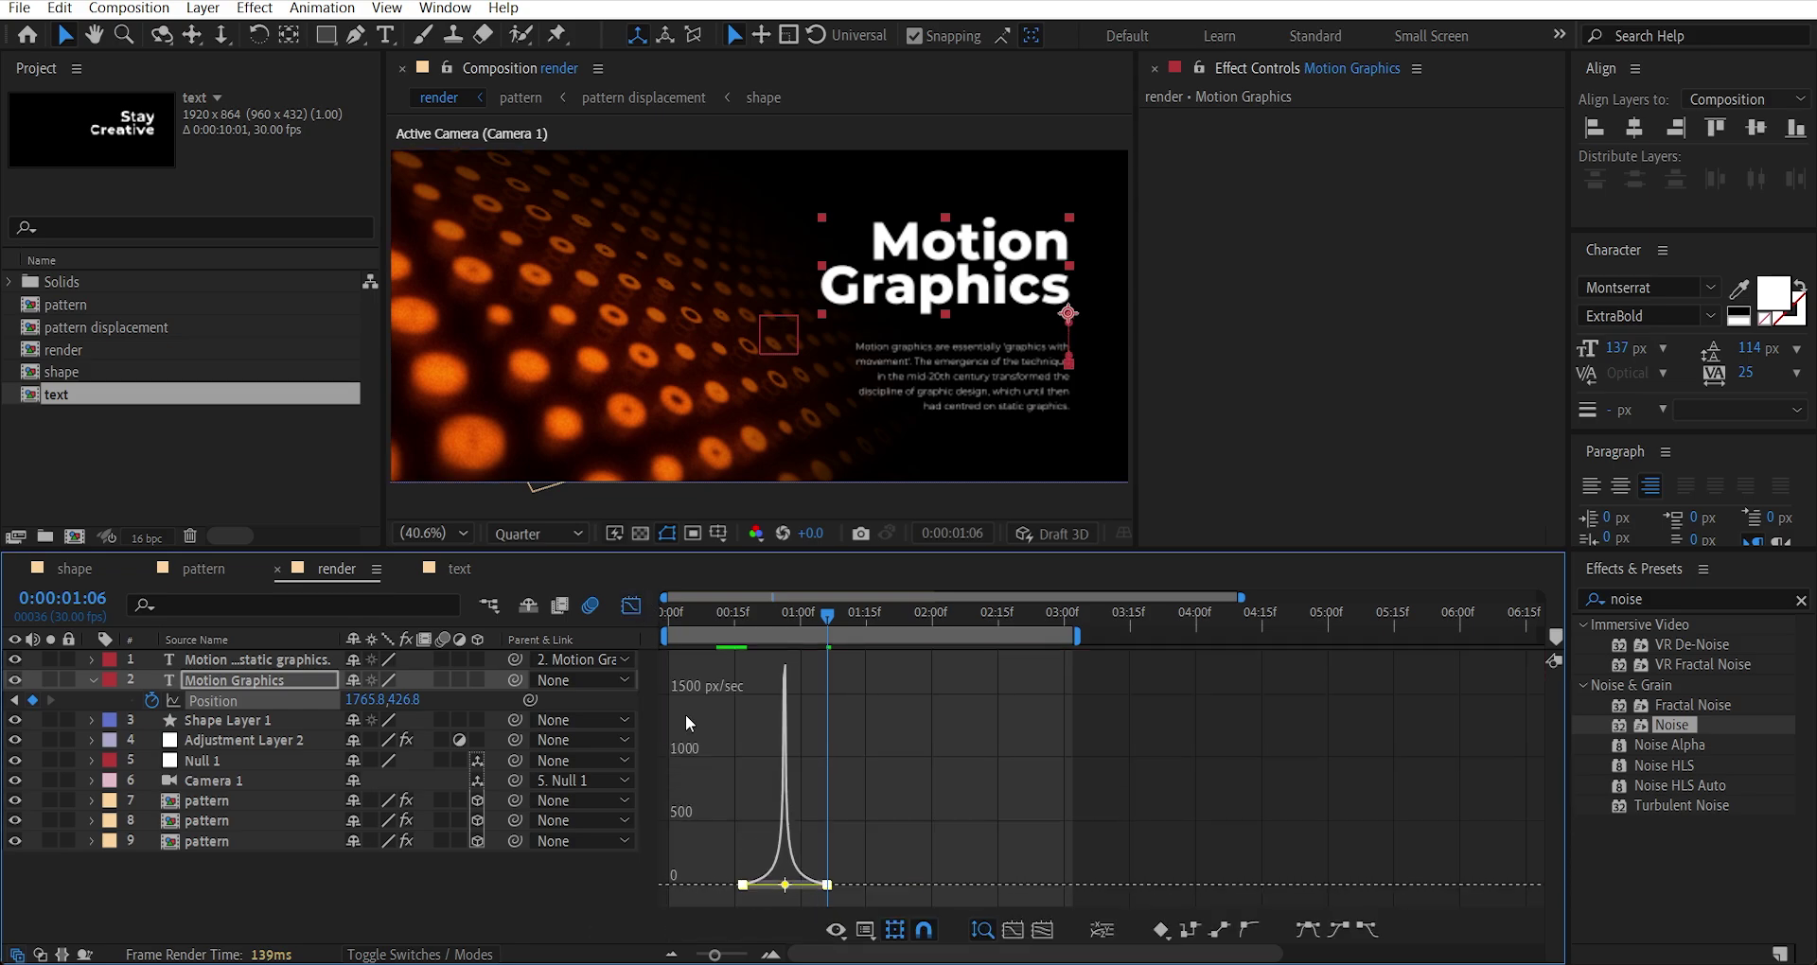
{"action": "left_click", "coordinate": [631, 605]}
{"action": "left_click_drag", "start_coordinate": [818, 617], "coordinate": [634, 616]}
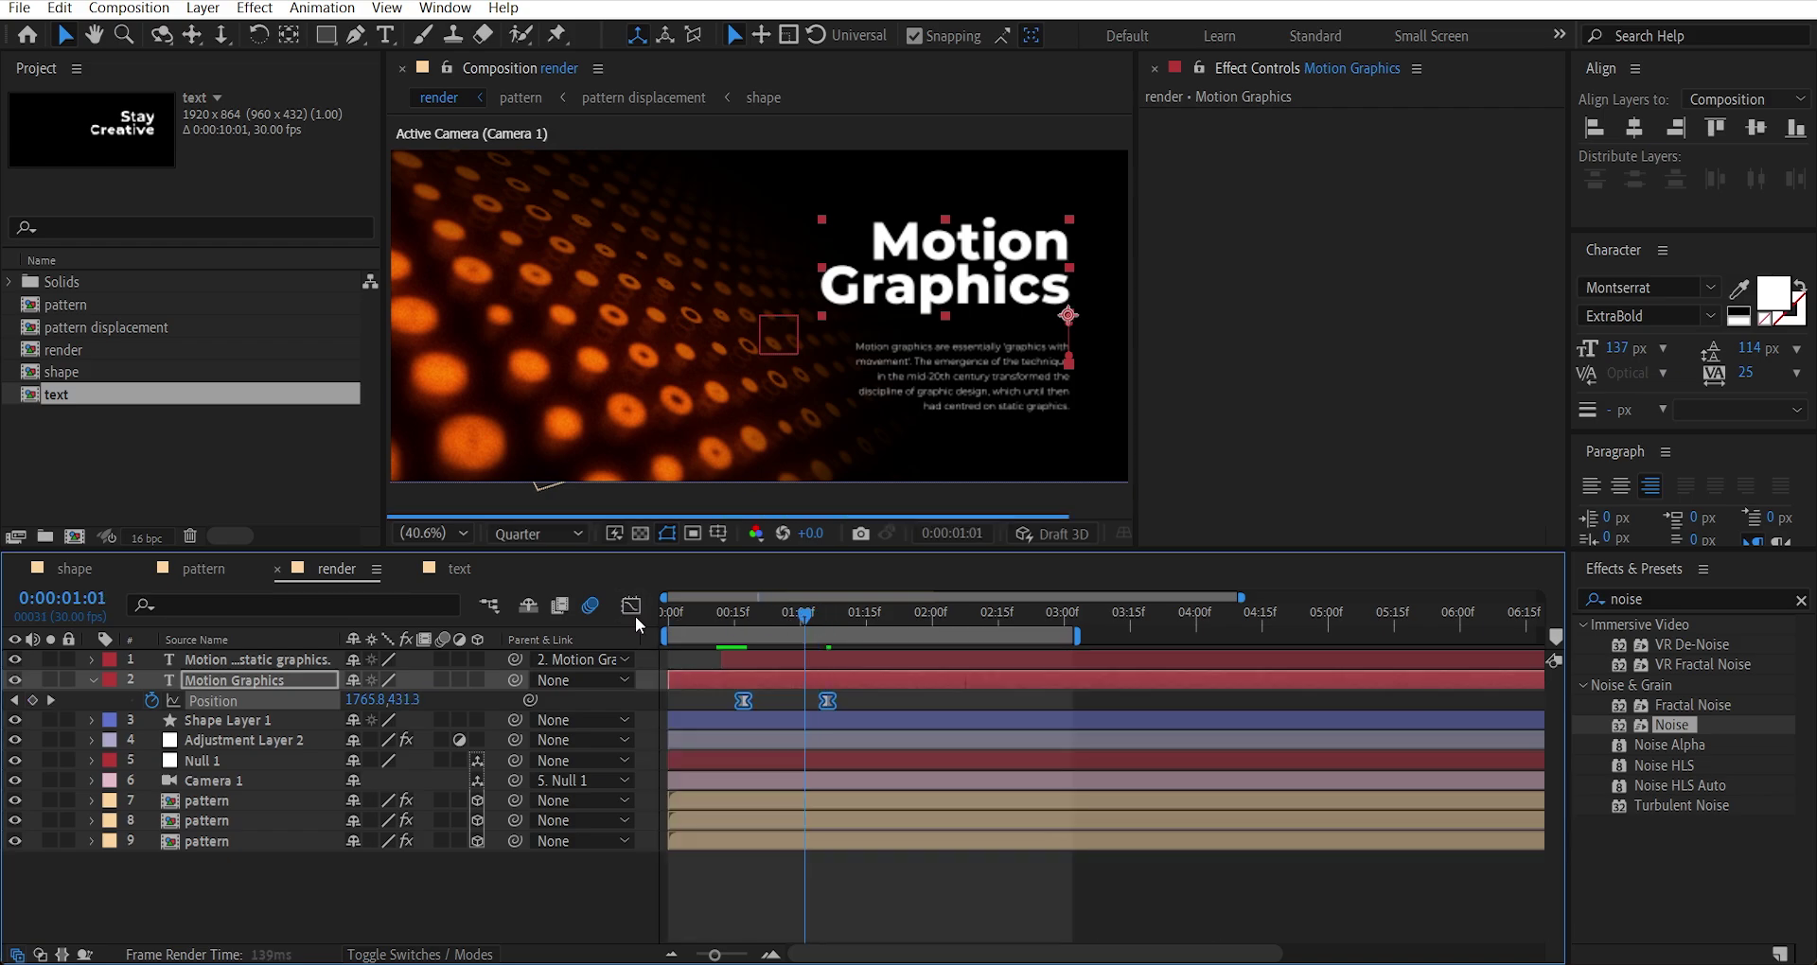
{"action": "key", "text": "space"}
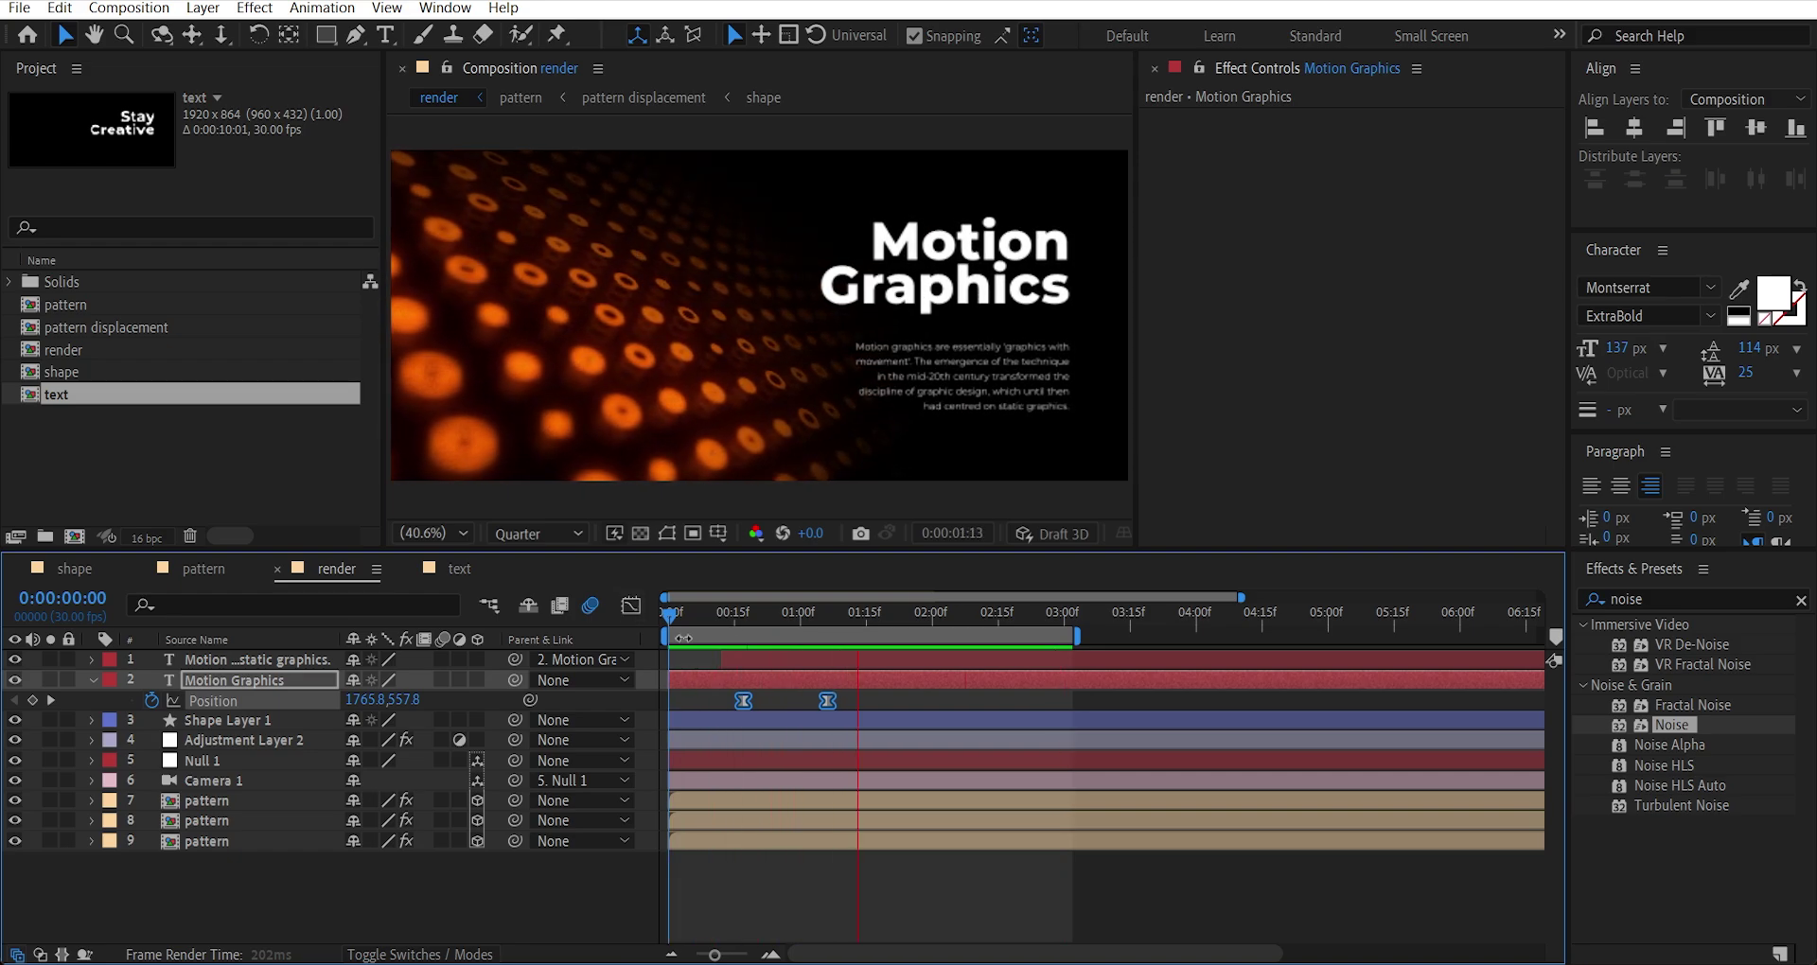
Keyframe the title's Scale from 100% at 0:00:01:06 to 90% at 0:00:01:26.
{"action": "left_click", "coordinate": [828, 620]}
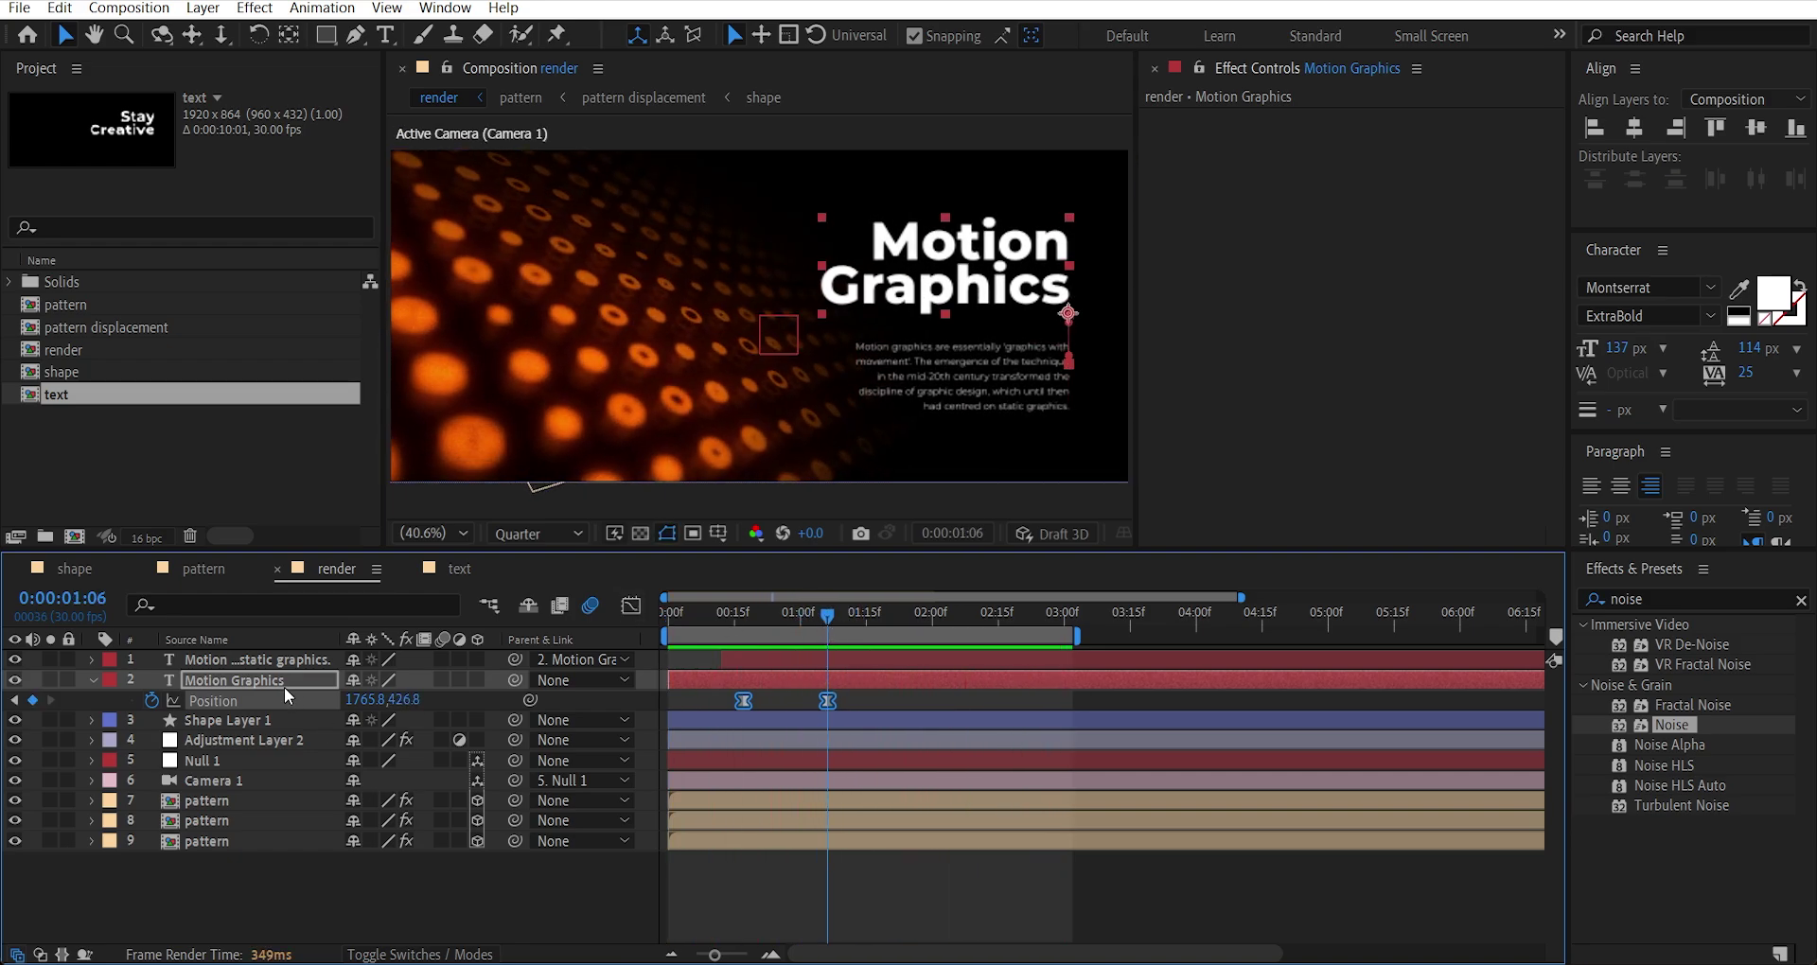
{"action": "key", "text": "s"}
{"action": "left_click", "coordinate": [152, 700]}
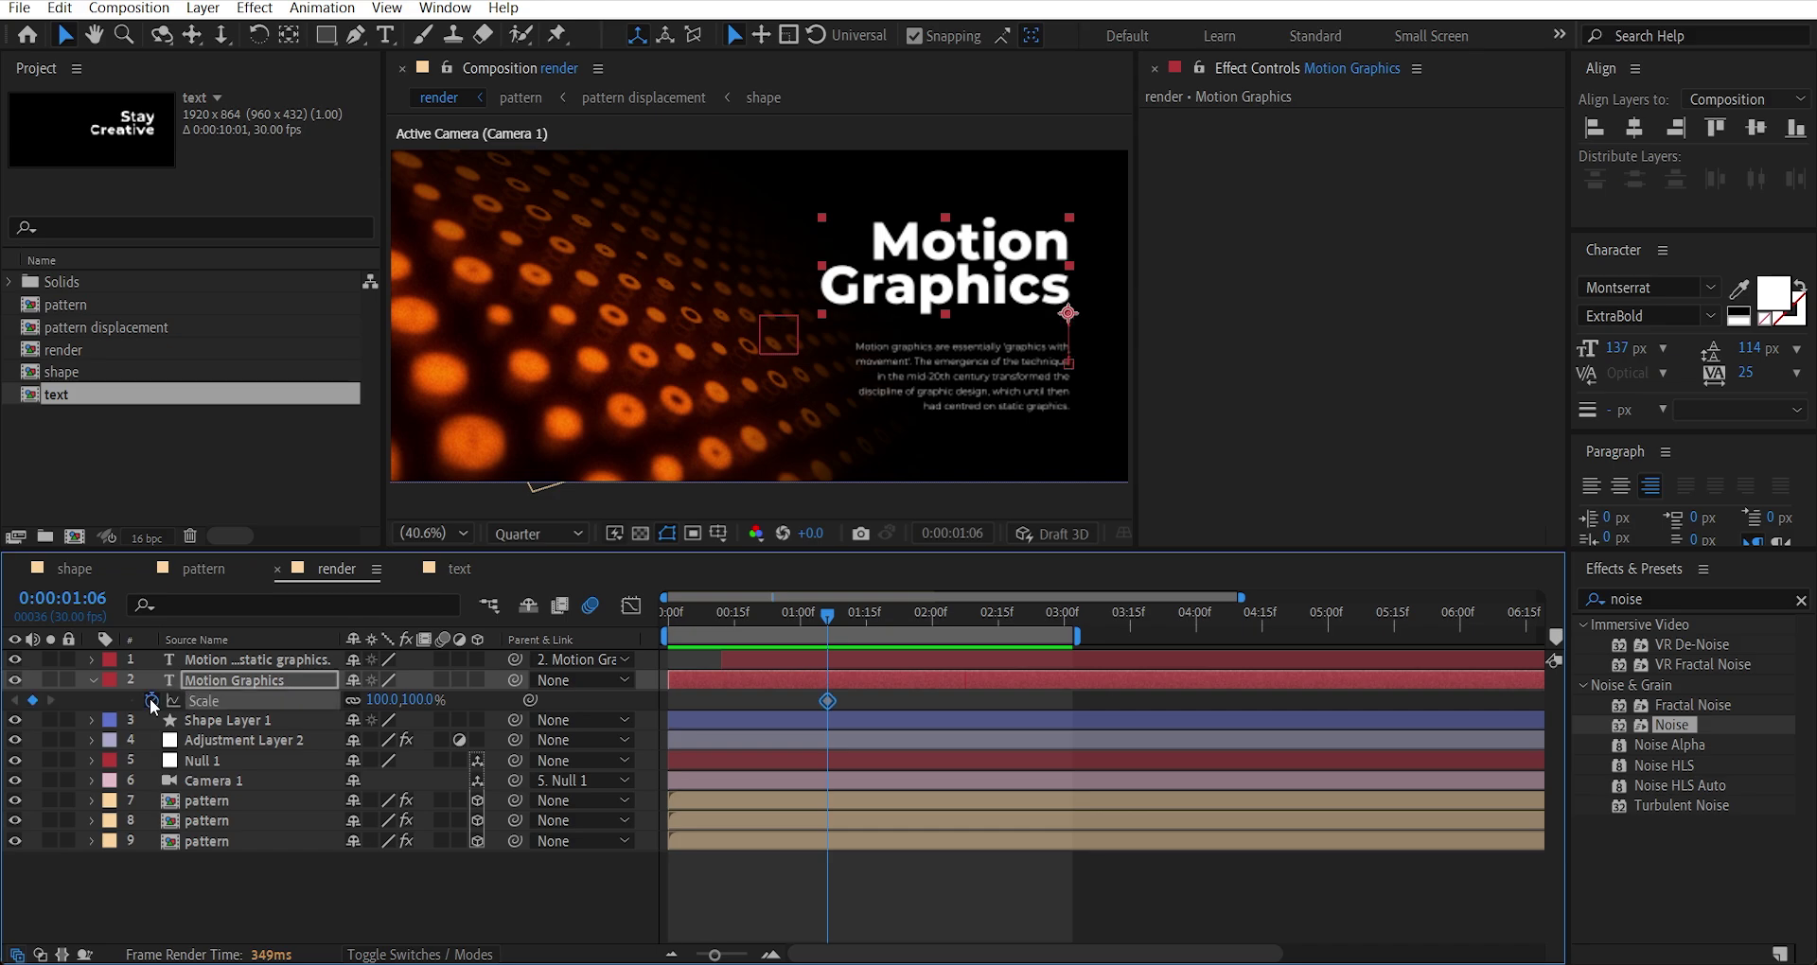
{"action": "left_click", "coordinate": [921, 616]}
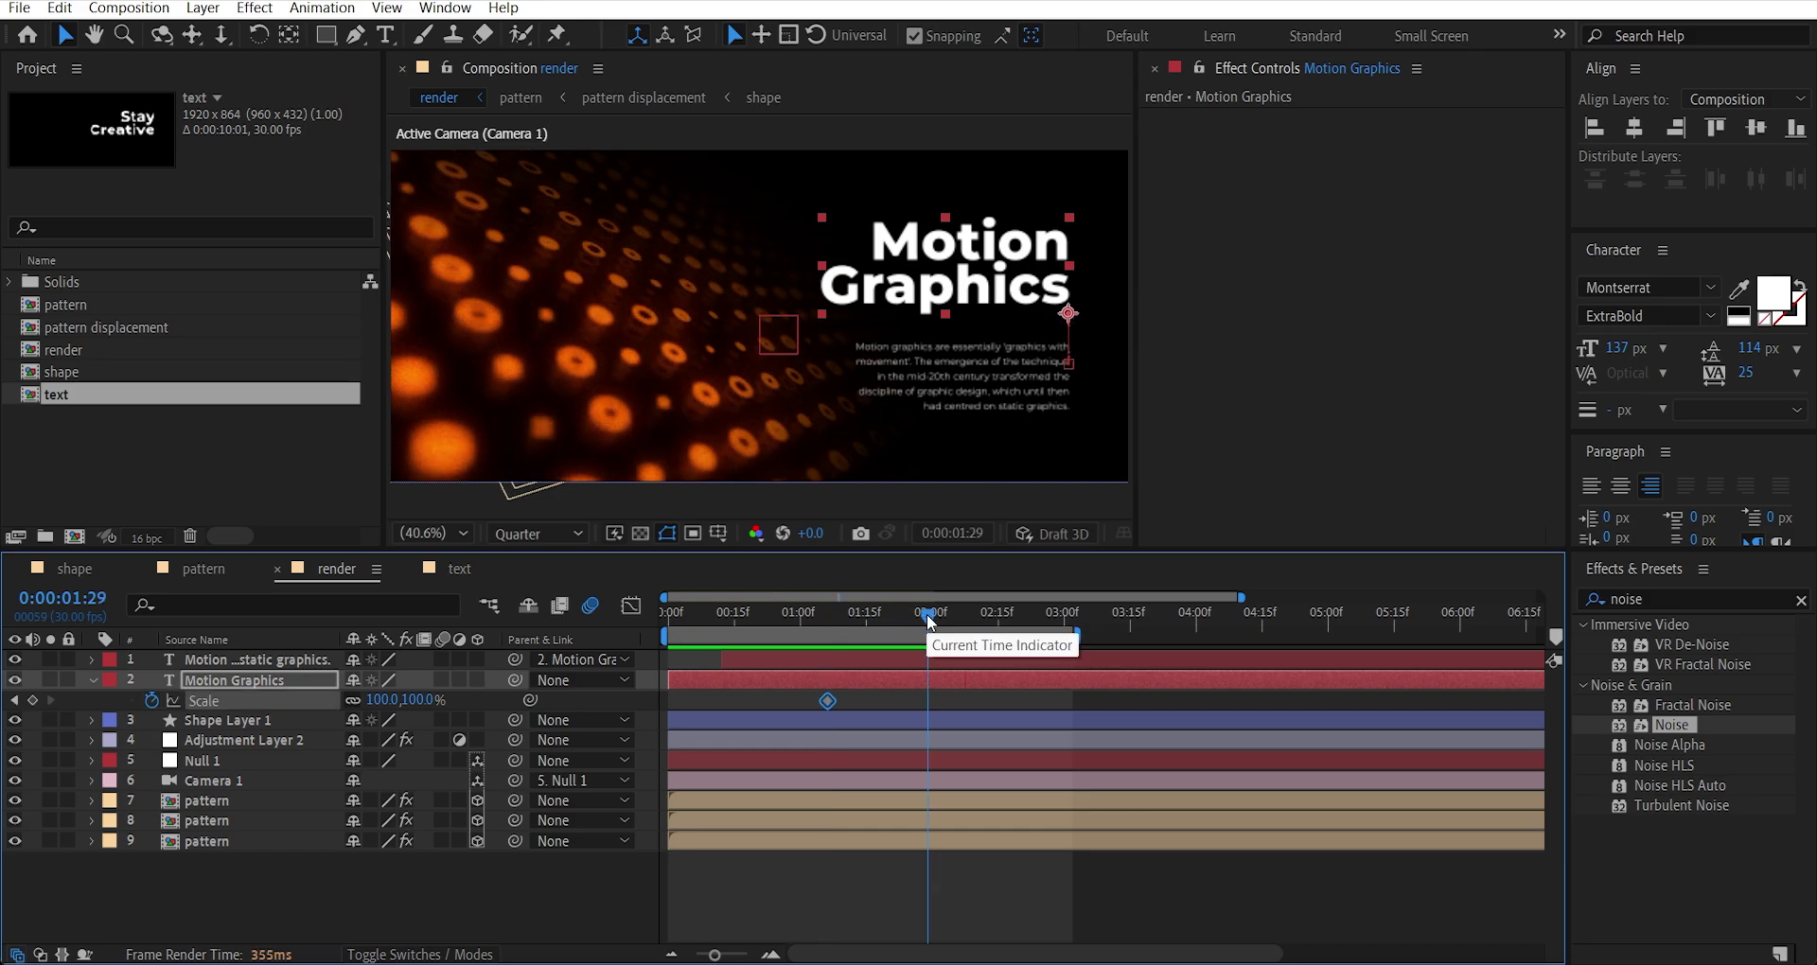
{"action": "left_click_drag", "start_coordinate": [921, 616], "coordinate": [915, 616]}
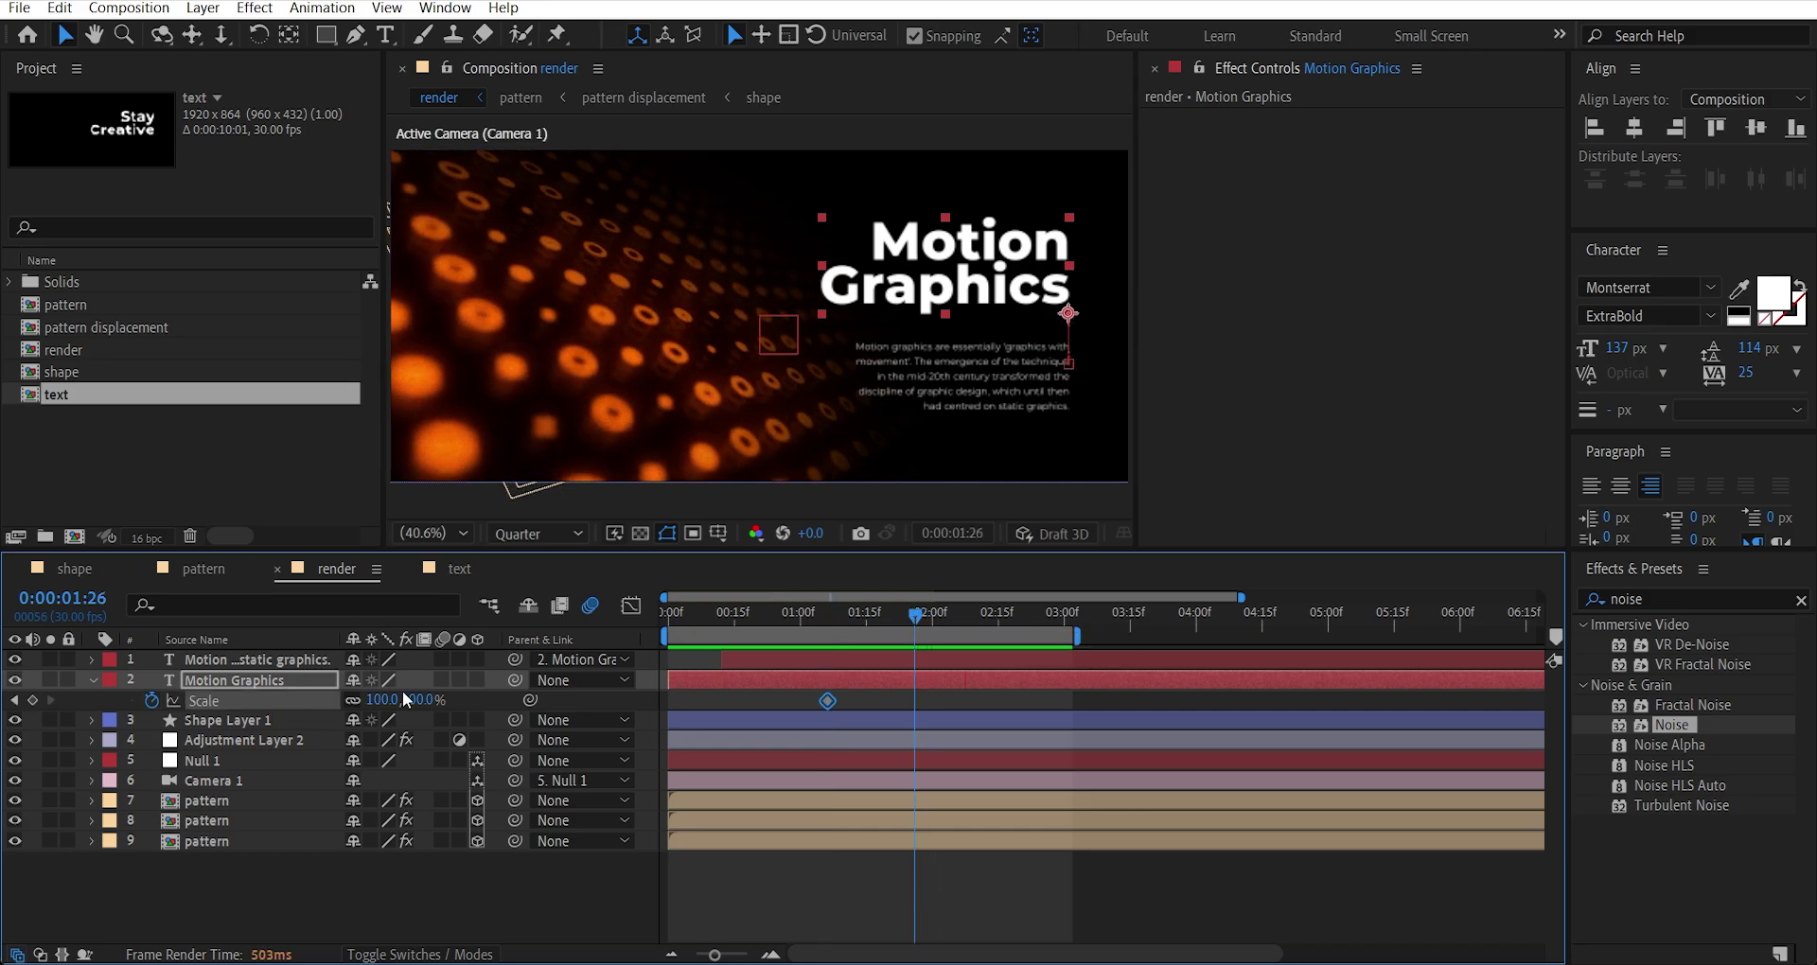
{"action": "mouse_move", "coordinate": [371, 699]}
{"action": "left_mouse_down"}
{"action": "mouse_move", "coordinate": [348, 699]}
{"action": "mouse_move", "coordinate": [369, 700]}
{"action": "left_mouse_up"}
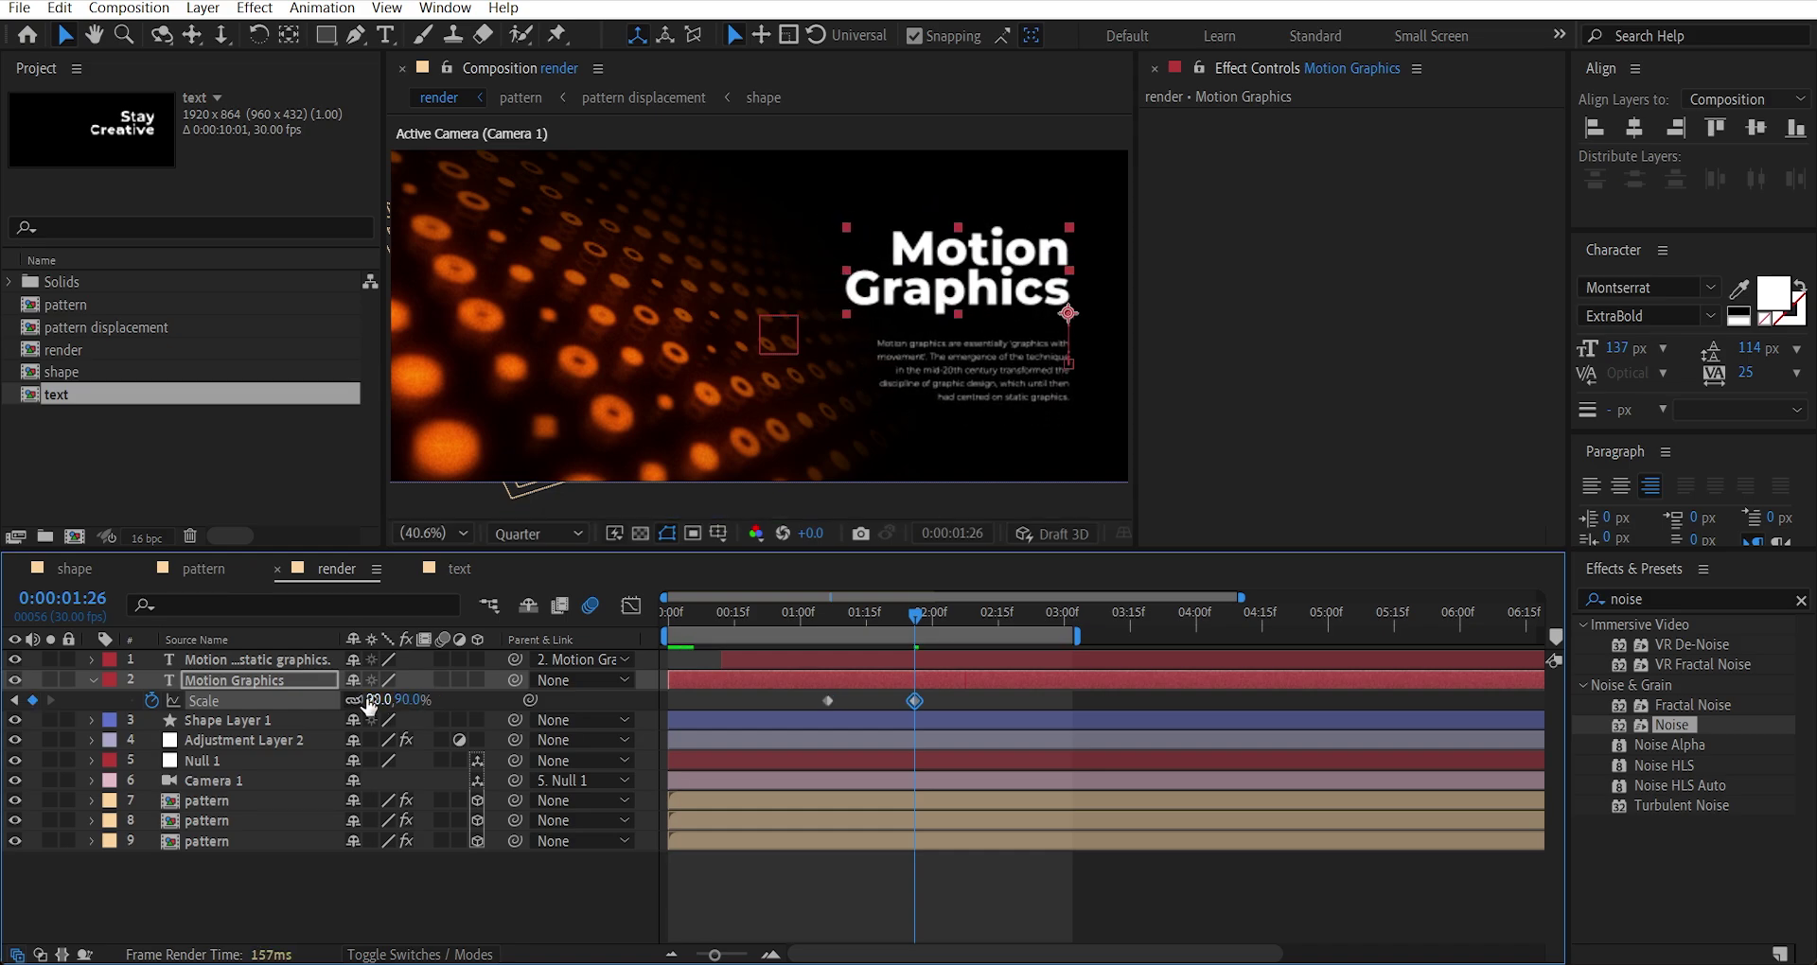
Easy Ease both Scale keyframes with stretched influence for a sharper curve, then preview.
{"action": "left_click_drag", "start_coordinate": [934, 701], "coordinate": [757, 716]}
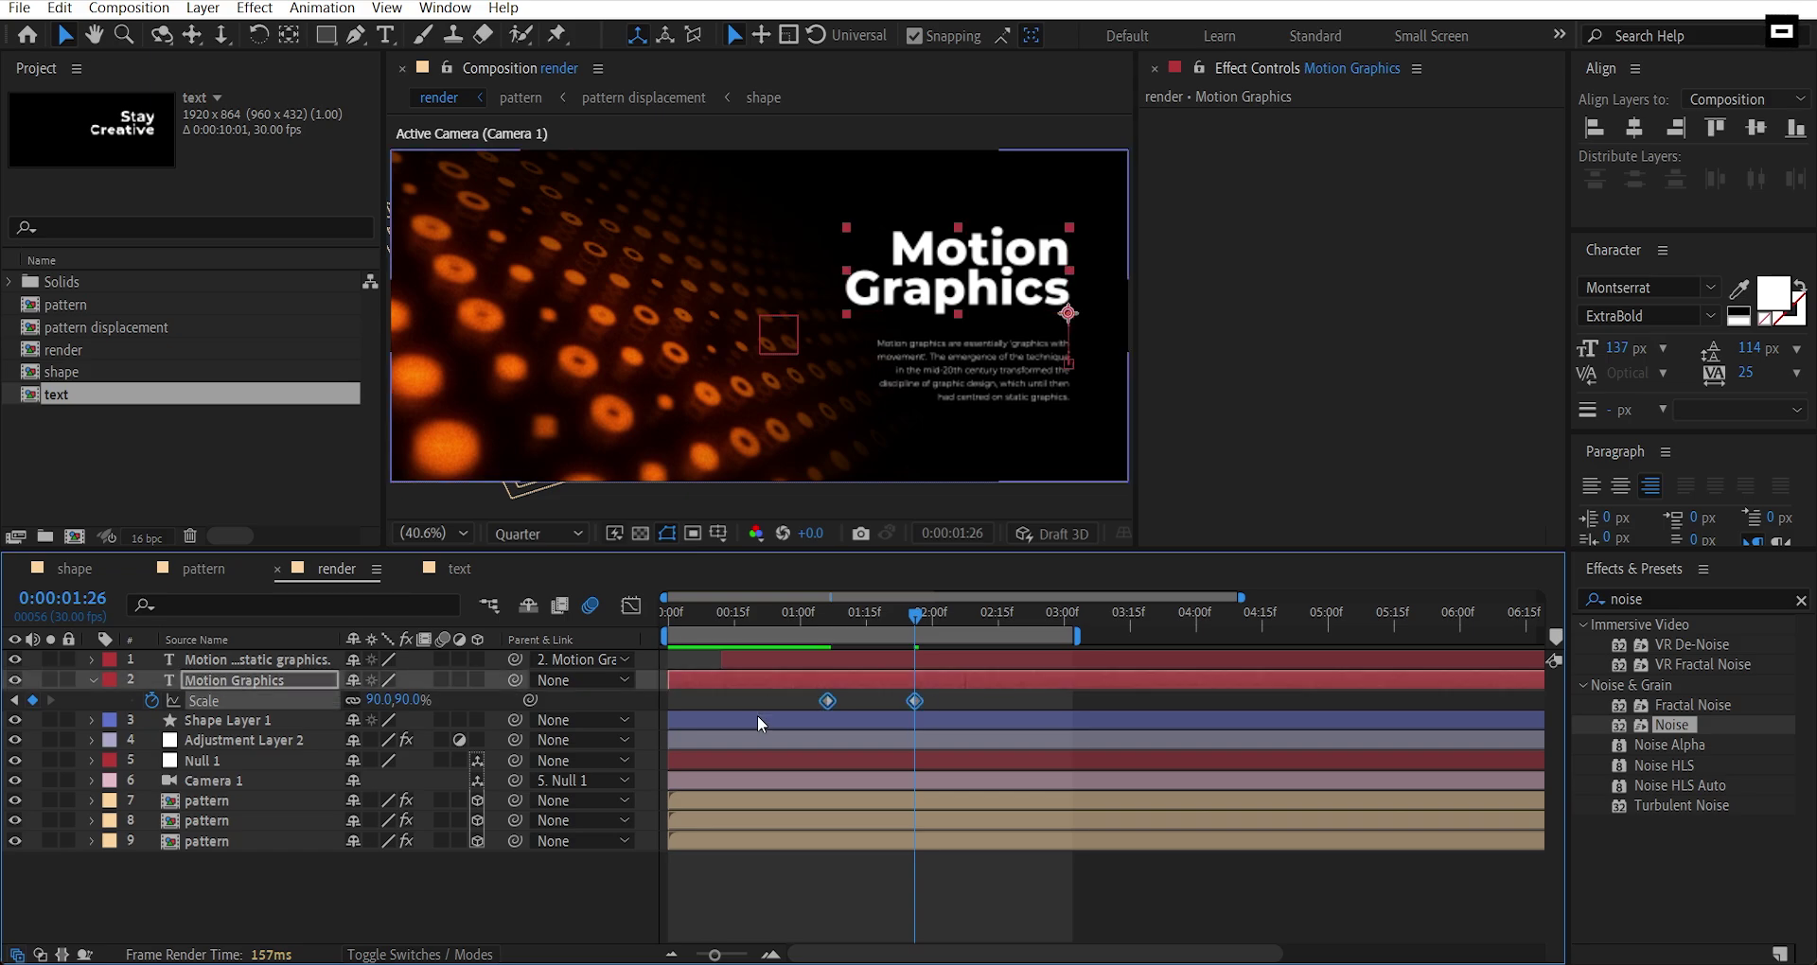
{"action": "key", "text": "F9"}
{"action": "left_click", "coordinate": [630, 605]}
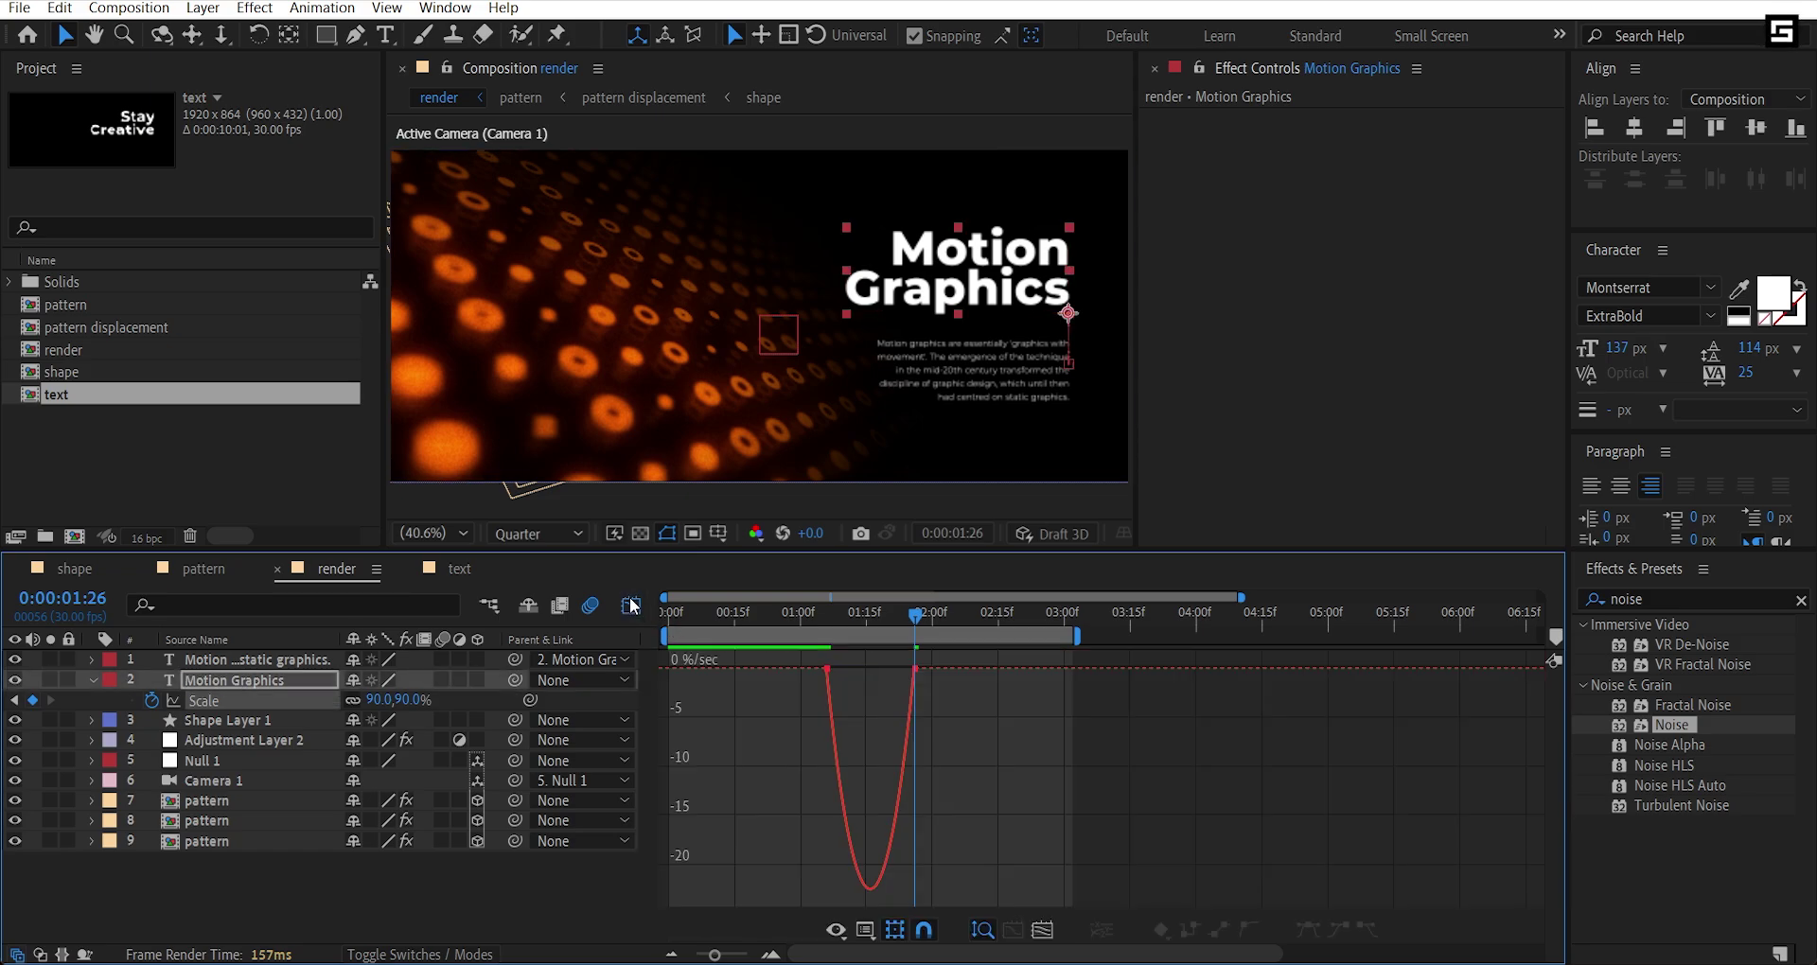
{"action": "left_click_drag", "start_coordinate": [977, 752], "coordinate": [766, 653]}
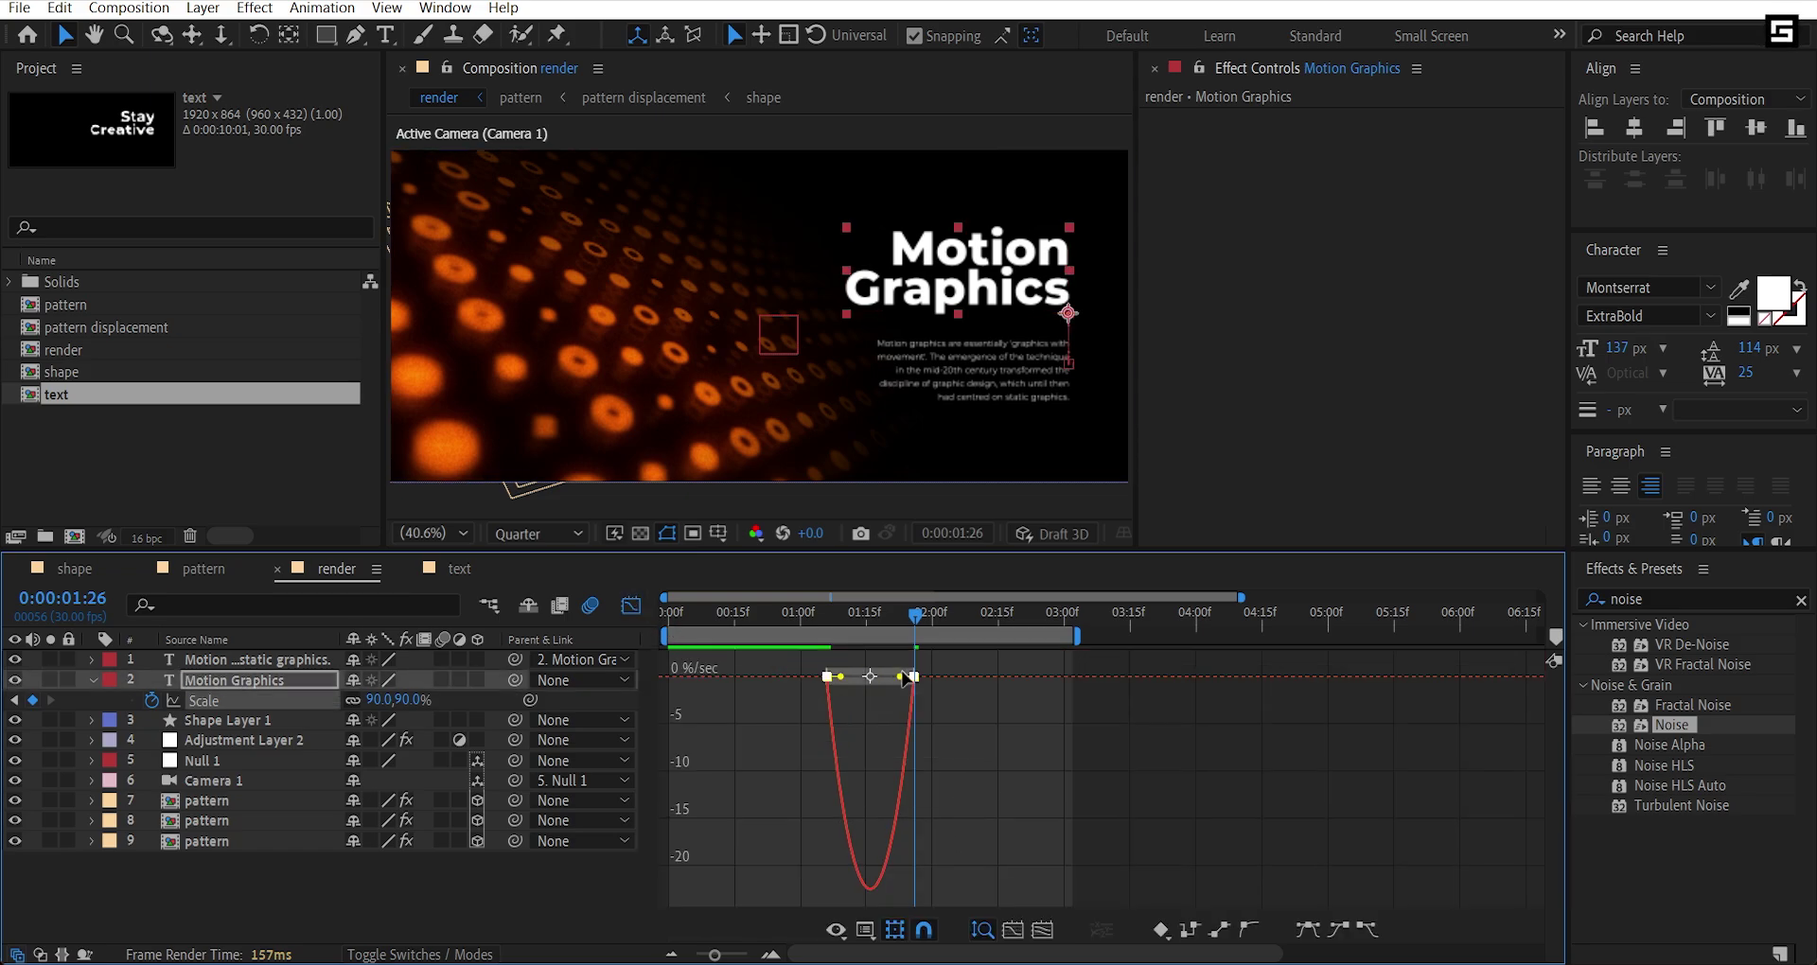
{"action": "left_click_drag", "start_coordinate": [897, 677], "coordinate": [869, 670]}
{"action": "left_click", "coordinate": [631, 606]}
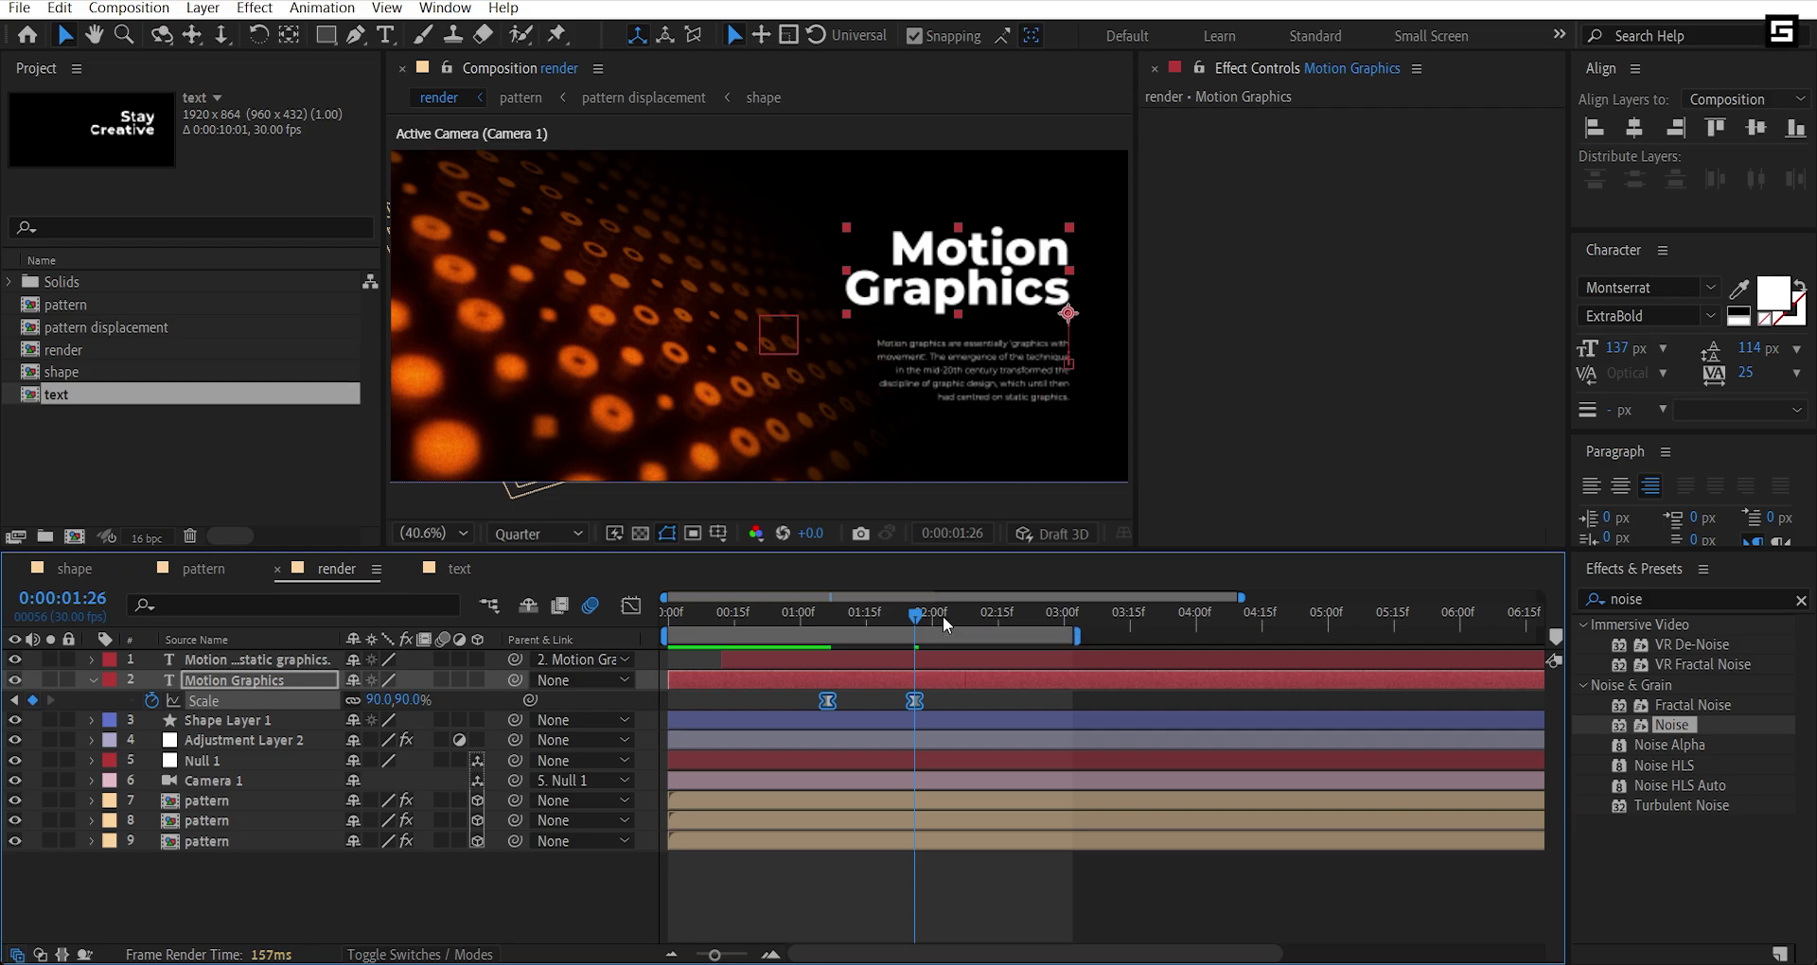
{"action": "left_click_drag", "start_coordinate": [942, 616], "coordinate": [992, 624]}
{"action": "key", "text": "space"}
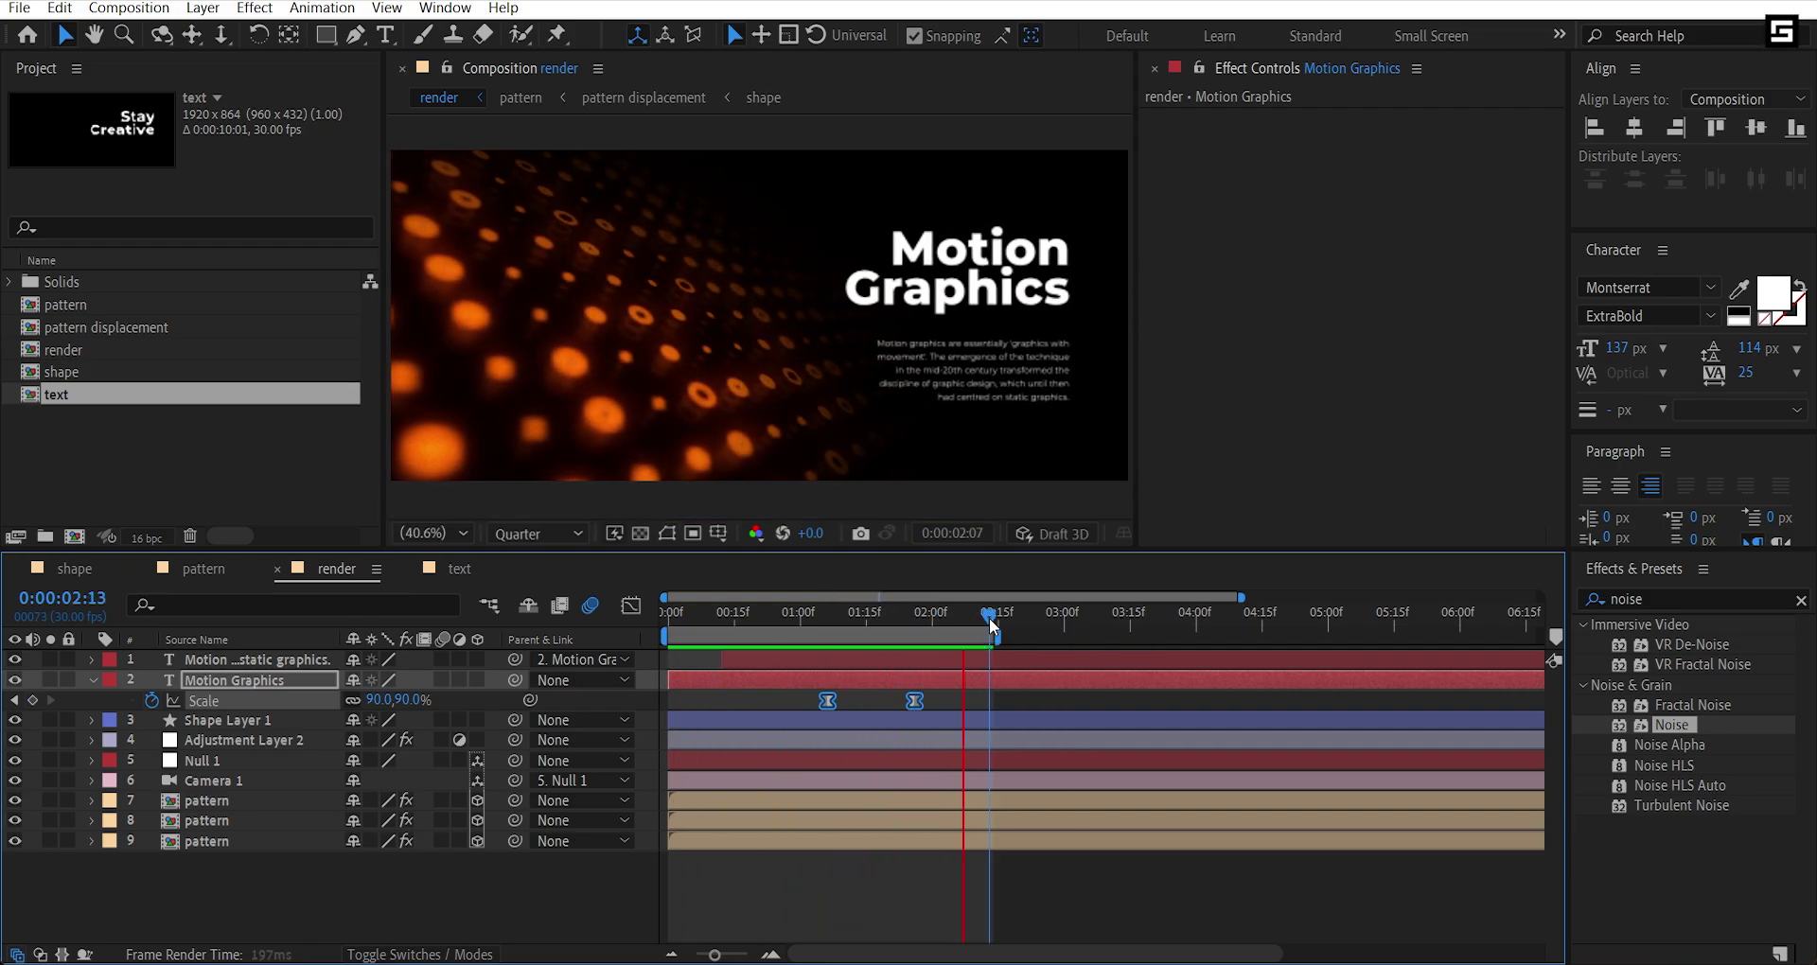
{"action": "key", "text": "semicolon"}
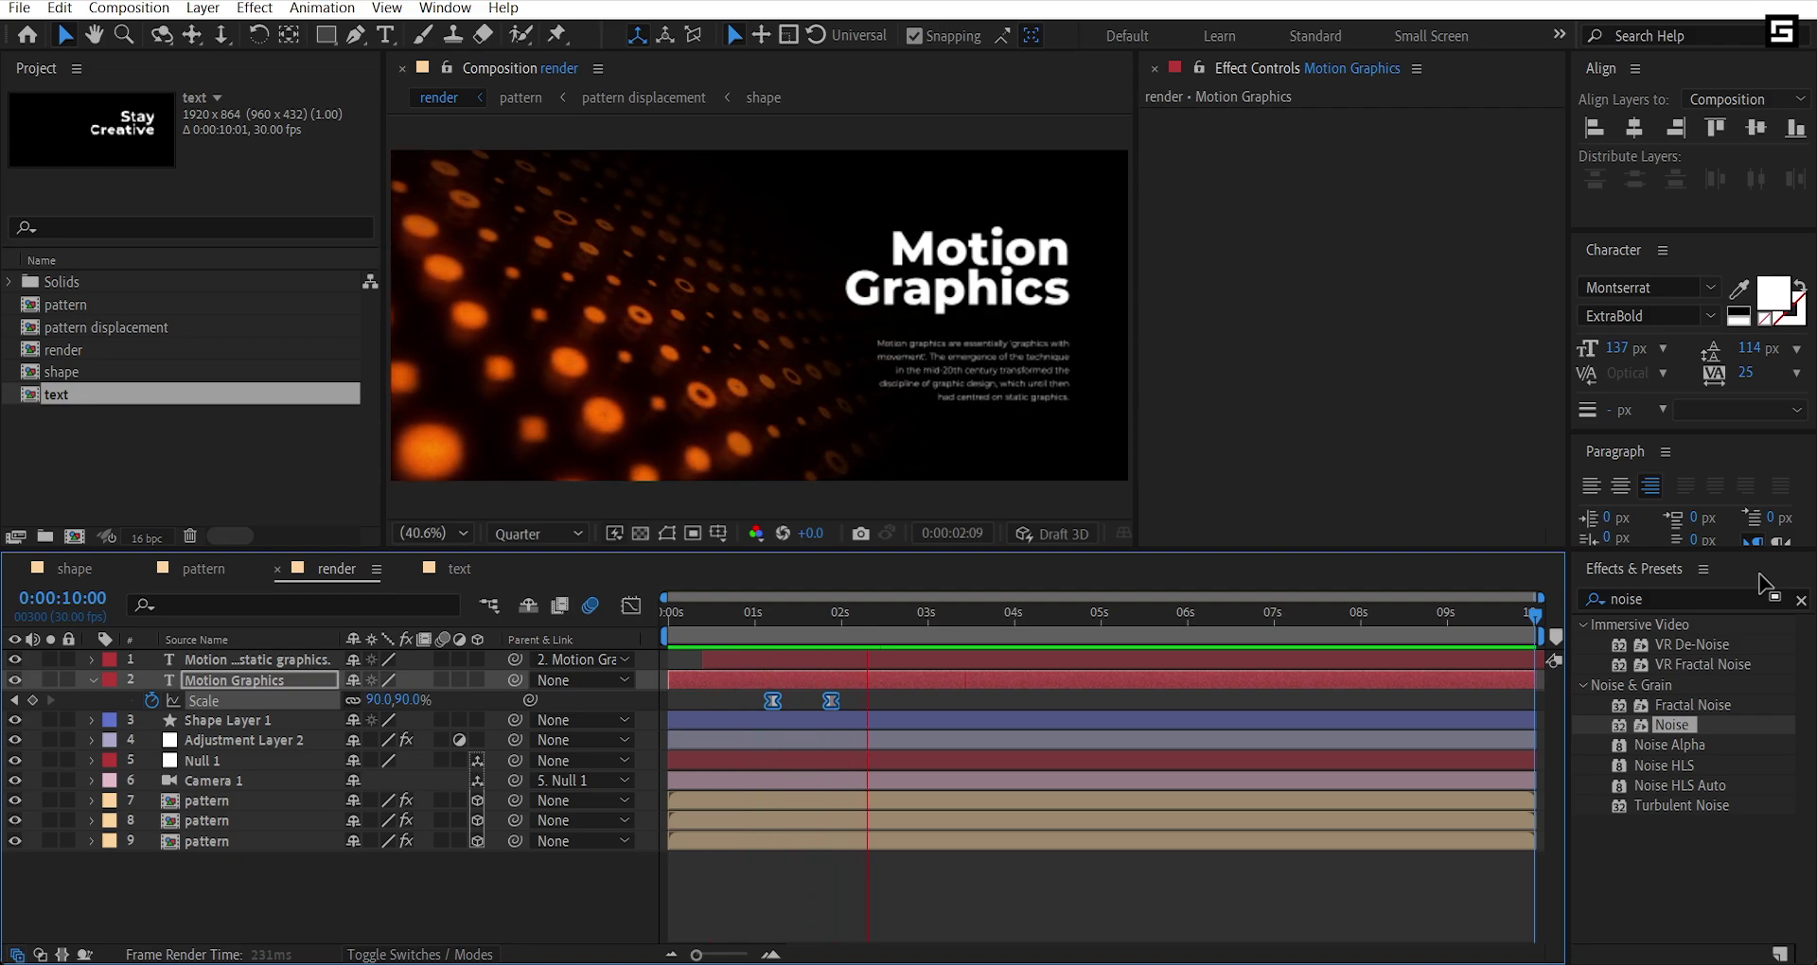